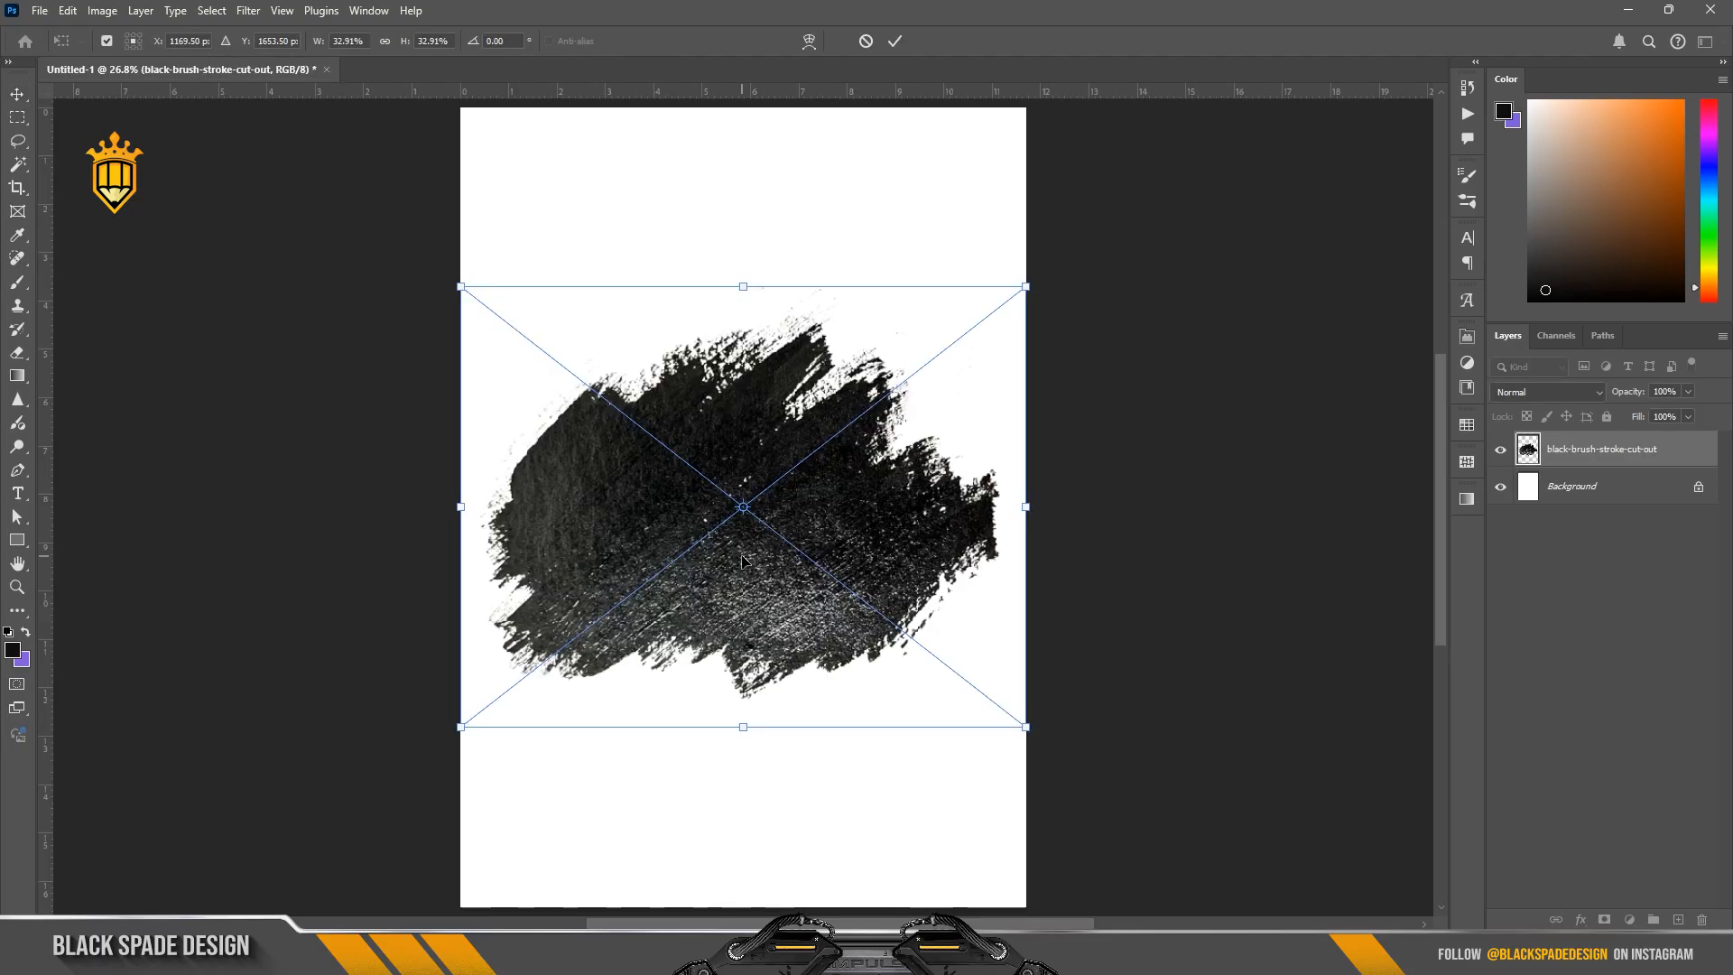
# Step: Rotate the placed brush stroke to -105°, scale it to about 37%, and move it over the page's upper-left corner
pyautogui.moveTo(772, 246); pyautogui.dragTo(473, 299)
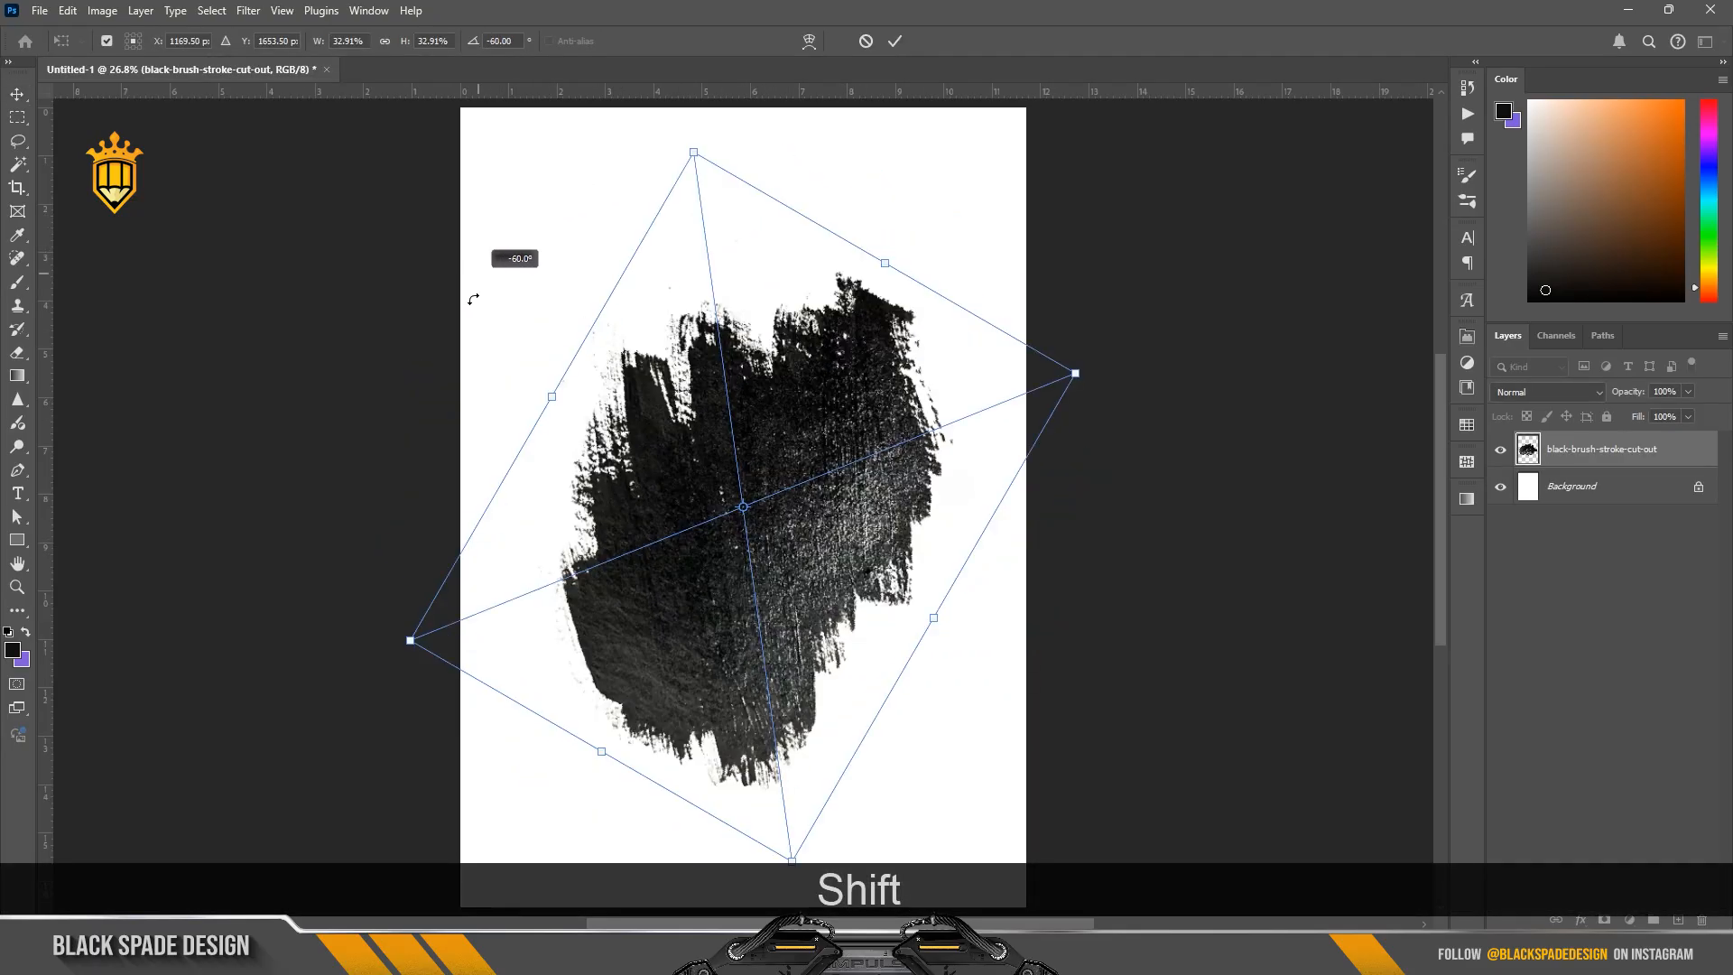
pyautogui.moveTo(479, 359); pyautogui.dragTo(560, 526)
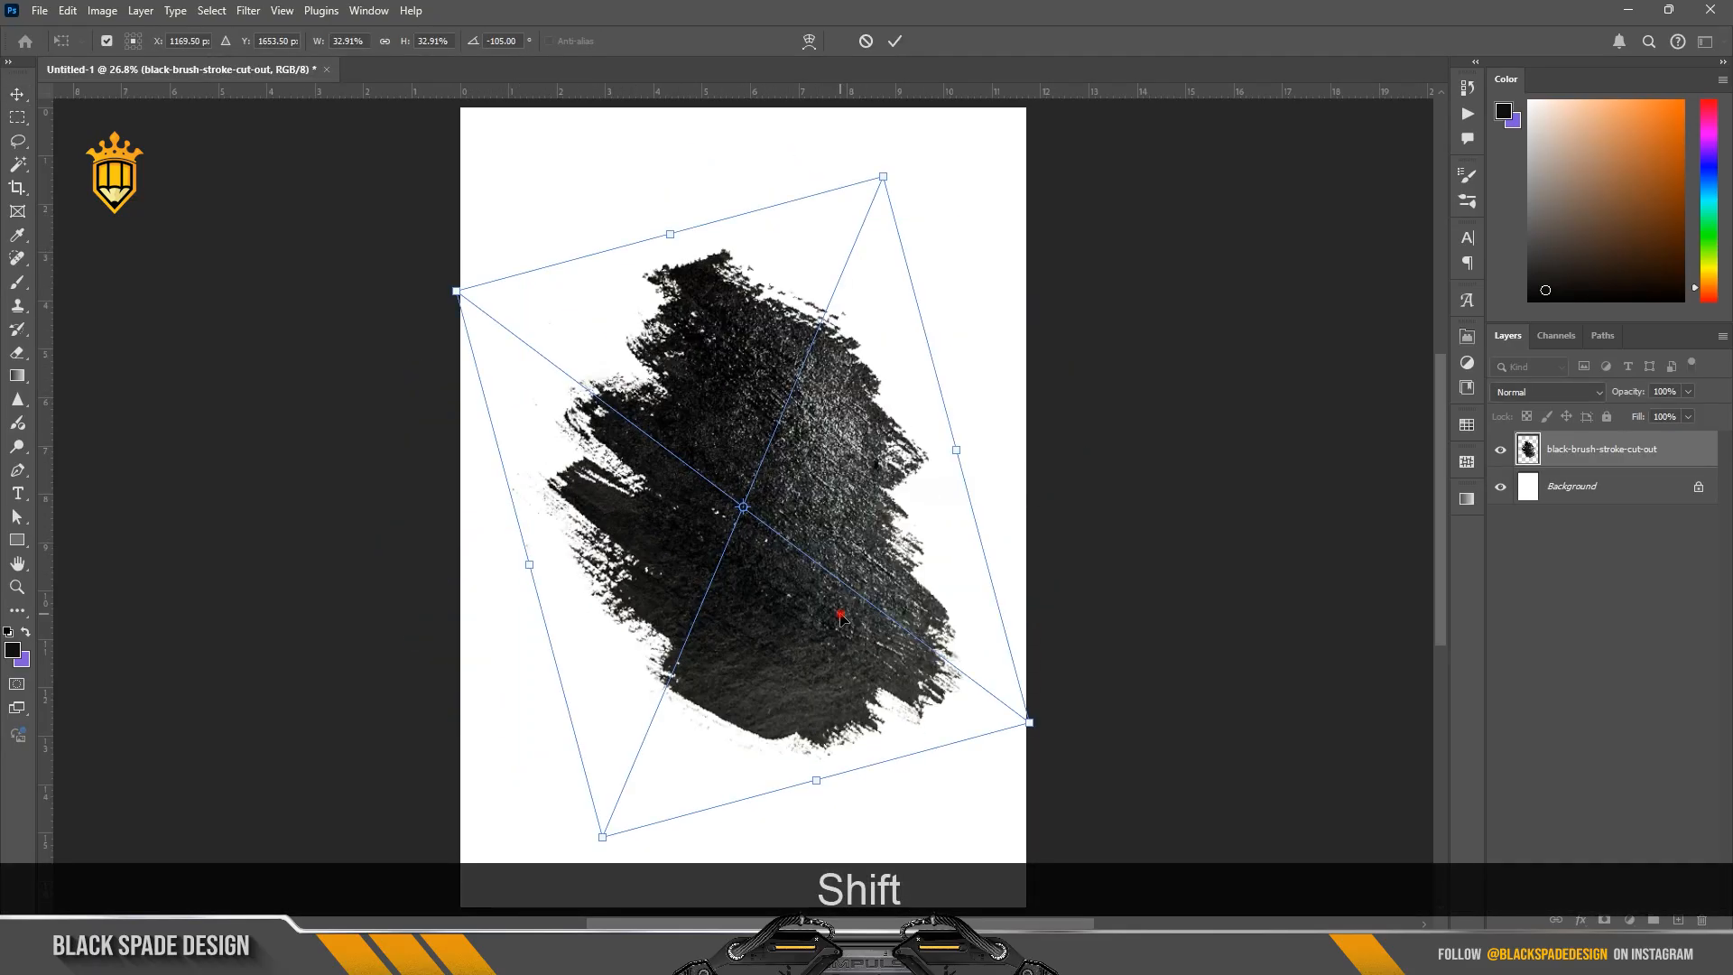
pyautogui.moveTo(840, 615); pyautogui.dragTo(681, 431)
pyautogui.moveTo(870, 539); pyautogui.dragTo(945, 597)
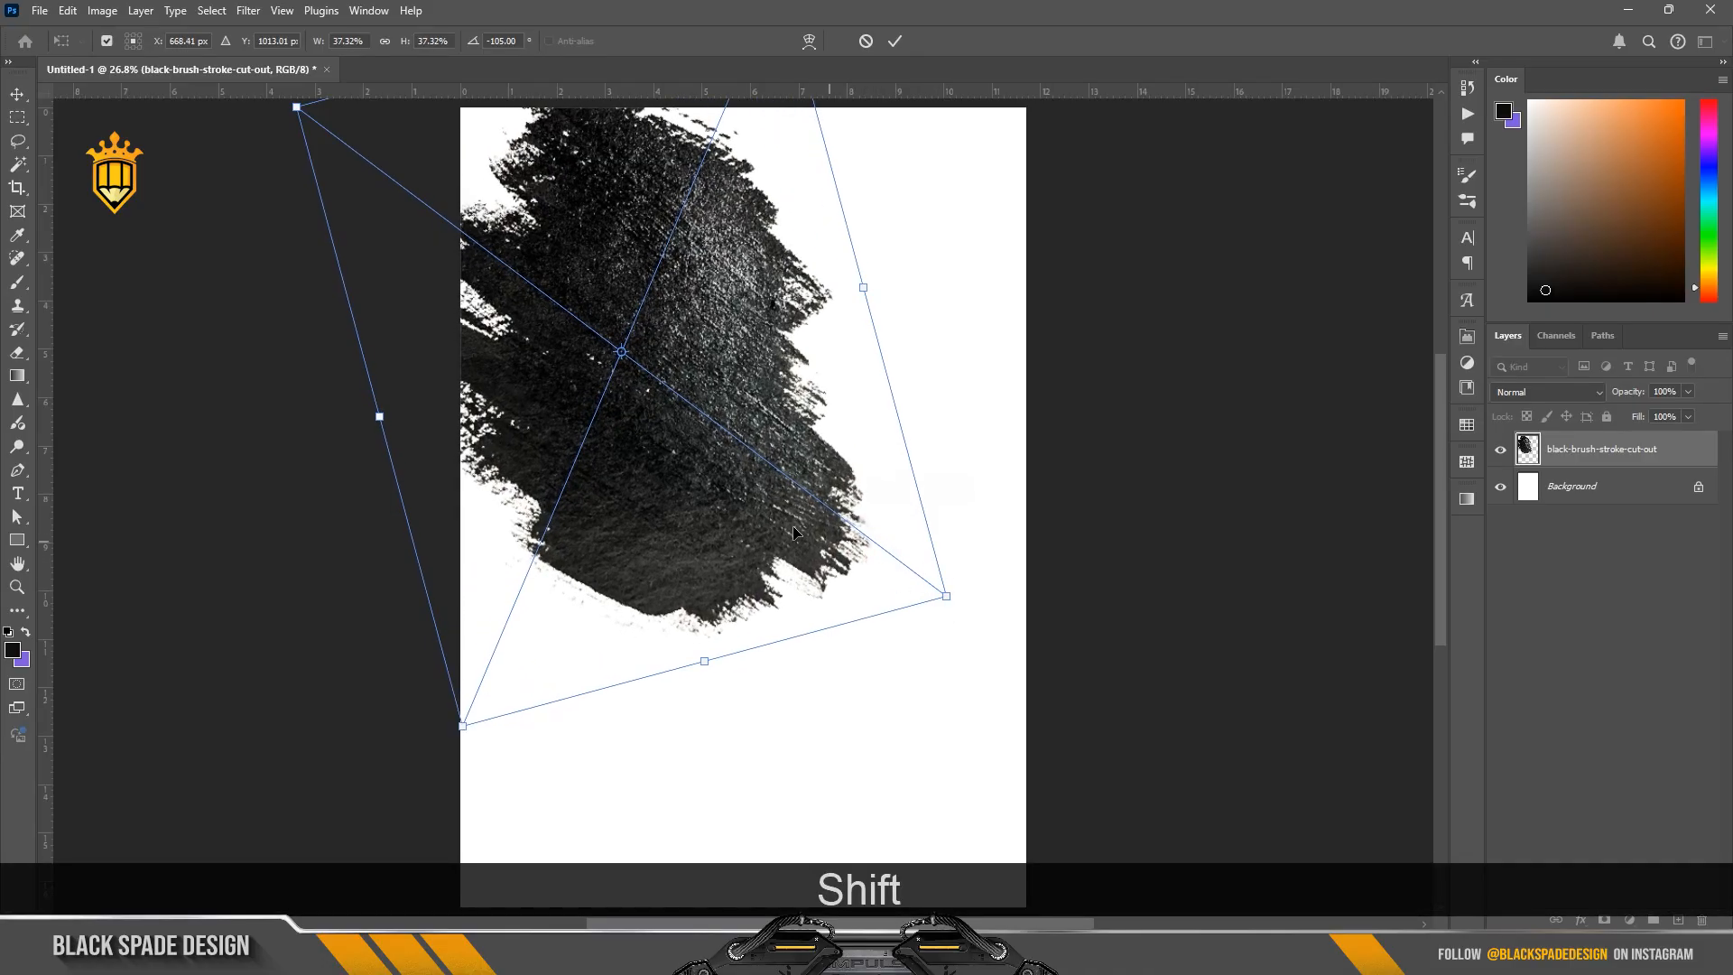
pyautogui.moveTo(793, 533)
pyautogui.mouseDown()
pyautogui.moveTo(754, 462)
pyautogui.moveTo(729, 459)
pyautogui.mouseUp()
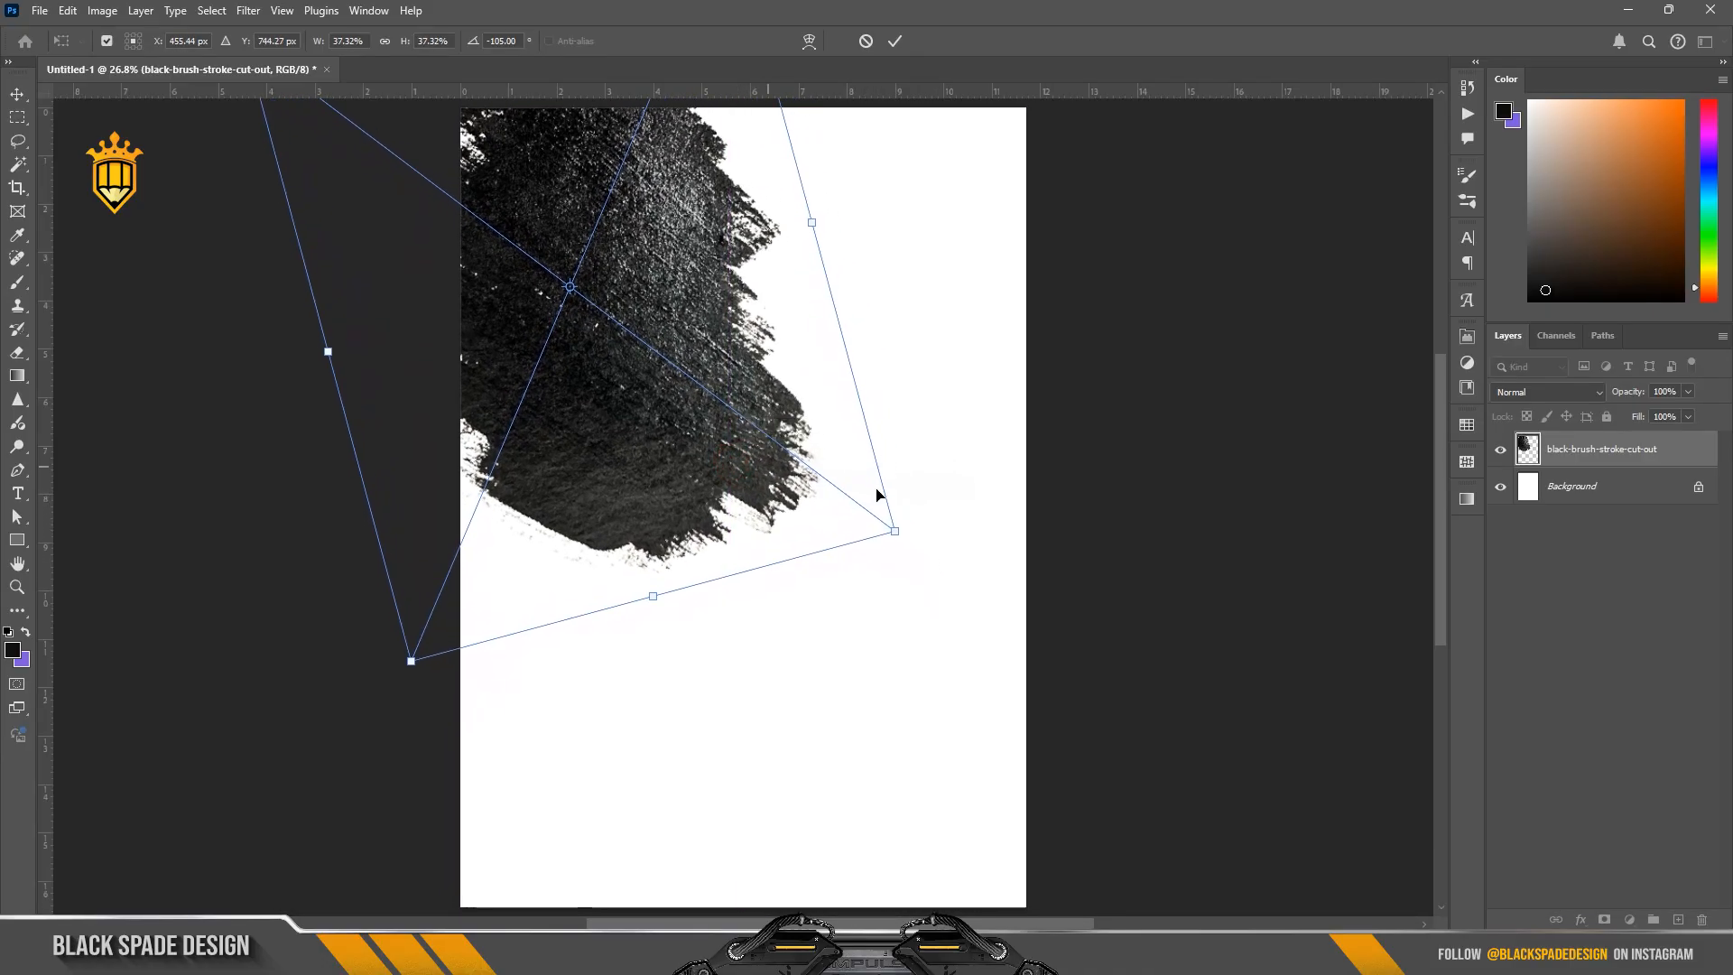
# Step: Scale the brush stroke to about 39.65%, rotate it to about -100.4°, and commit its placement in the page's upper-left area
pyautogui.moveTo(898, 533); pyautogui.dragTo(915, 594)
pyautogui.moveTo(832, 526); pyautogui.dragTo(809, 498)
pyautogui.scroll(-3, 704, 433)
pyautogui.press('space')
pyautogui.moveTo(704, 435); pyautogui.dragTo(729, 504)
pyautogui.moveTo(708, 458); pyautogui.dragTo(726, 471)
pyautogui.press('Return')
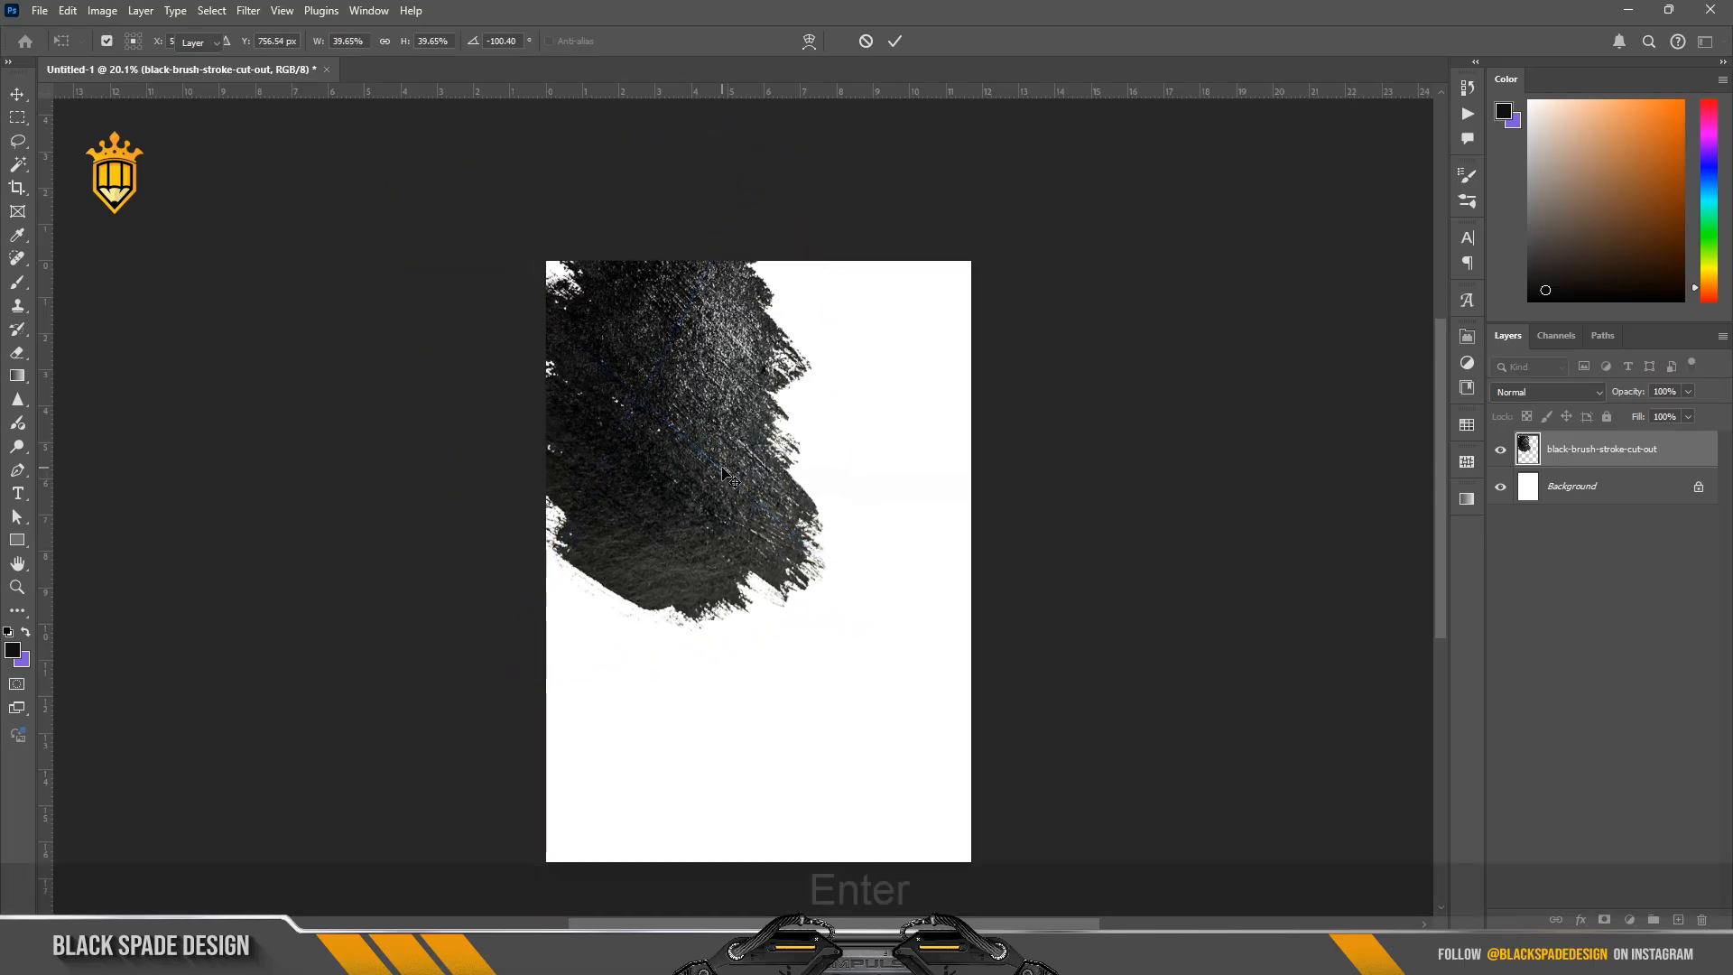
# Step: Fine-tune the brush stroke's rotation to about -101.4° and nudge it against the page's left edge
pyautogui.hotkey('ctrl', 't')
pyautogui.moveTo(429, 655)
pyautogui.mouseDown()
pyautogui.moveTo(889, 515)
pyautogui.moveTo(912, 540)
pyautogui.moveTo(910, 510)
pyautogui.mouseUp()
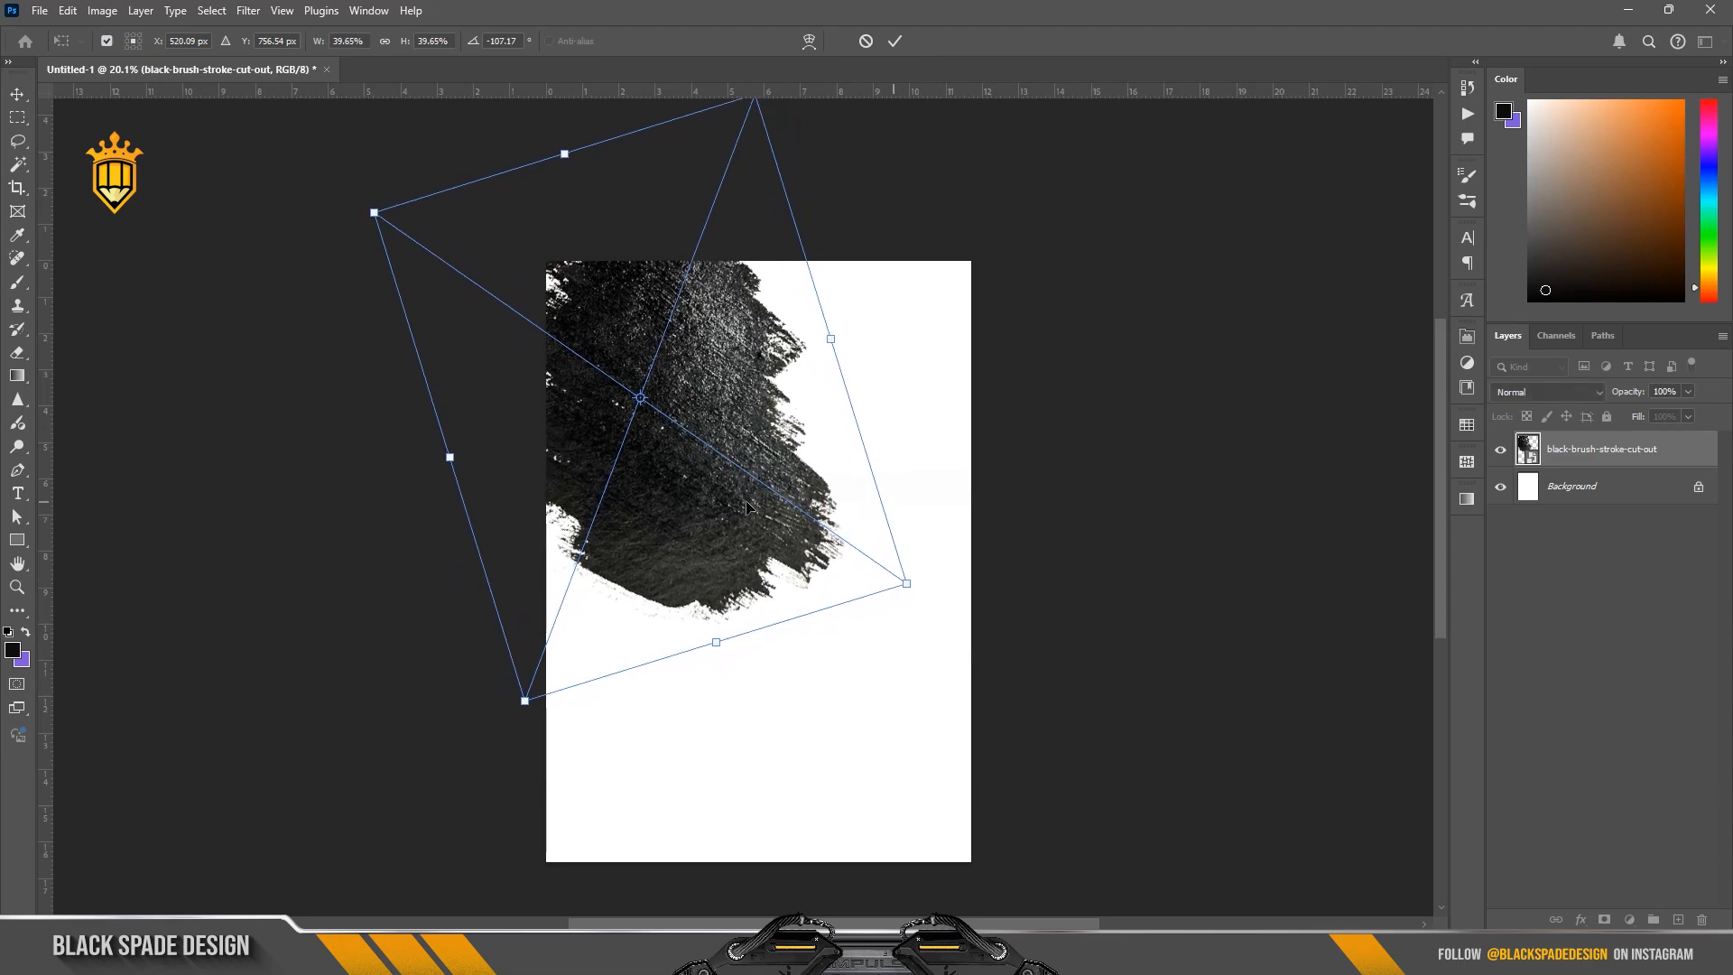
pyautogui.moveTo(745, 504); pyautogui.dragTo(739, 515)
pyautogui.moveTo(930, 507); pyautogui.dragTo(948, 495)
pyautogui.press('Return')
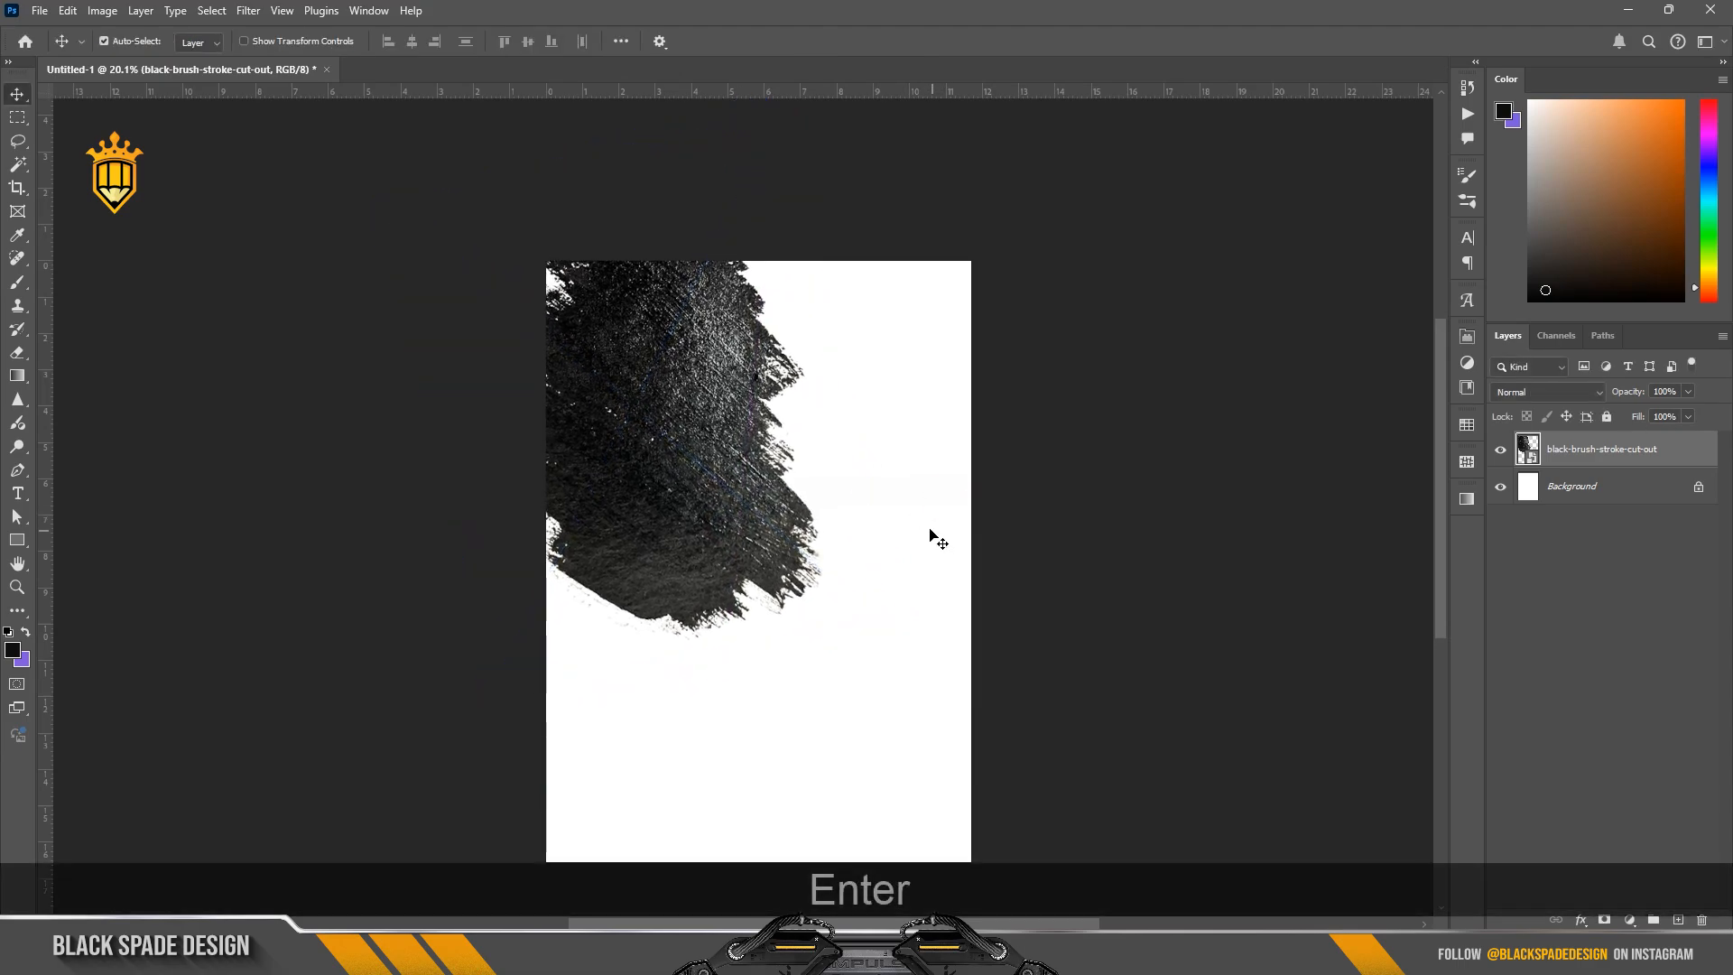
# Step: Duplicate the brush stroke layer, flip the copy horizontally, and place it over the right half of the page's upper area
pyautogui.press('ctrl')
pyautogui.hotkey('ctrl', 'j')
pyautogui.hotkey('ctrl', 't')
pyautogui.rightClick(717, 464)
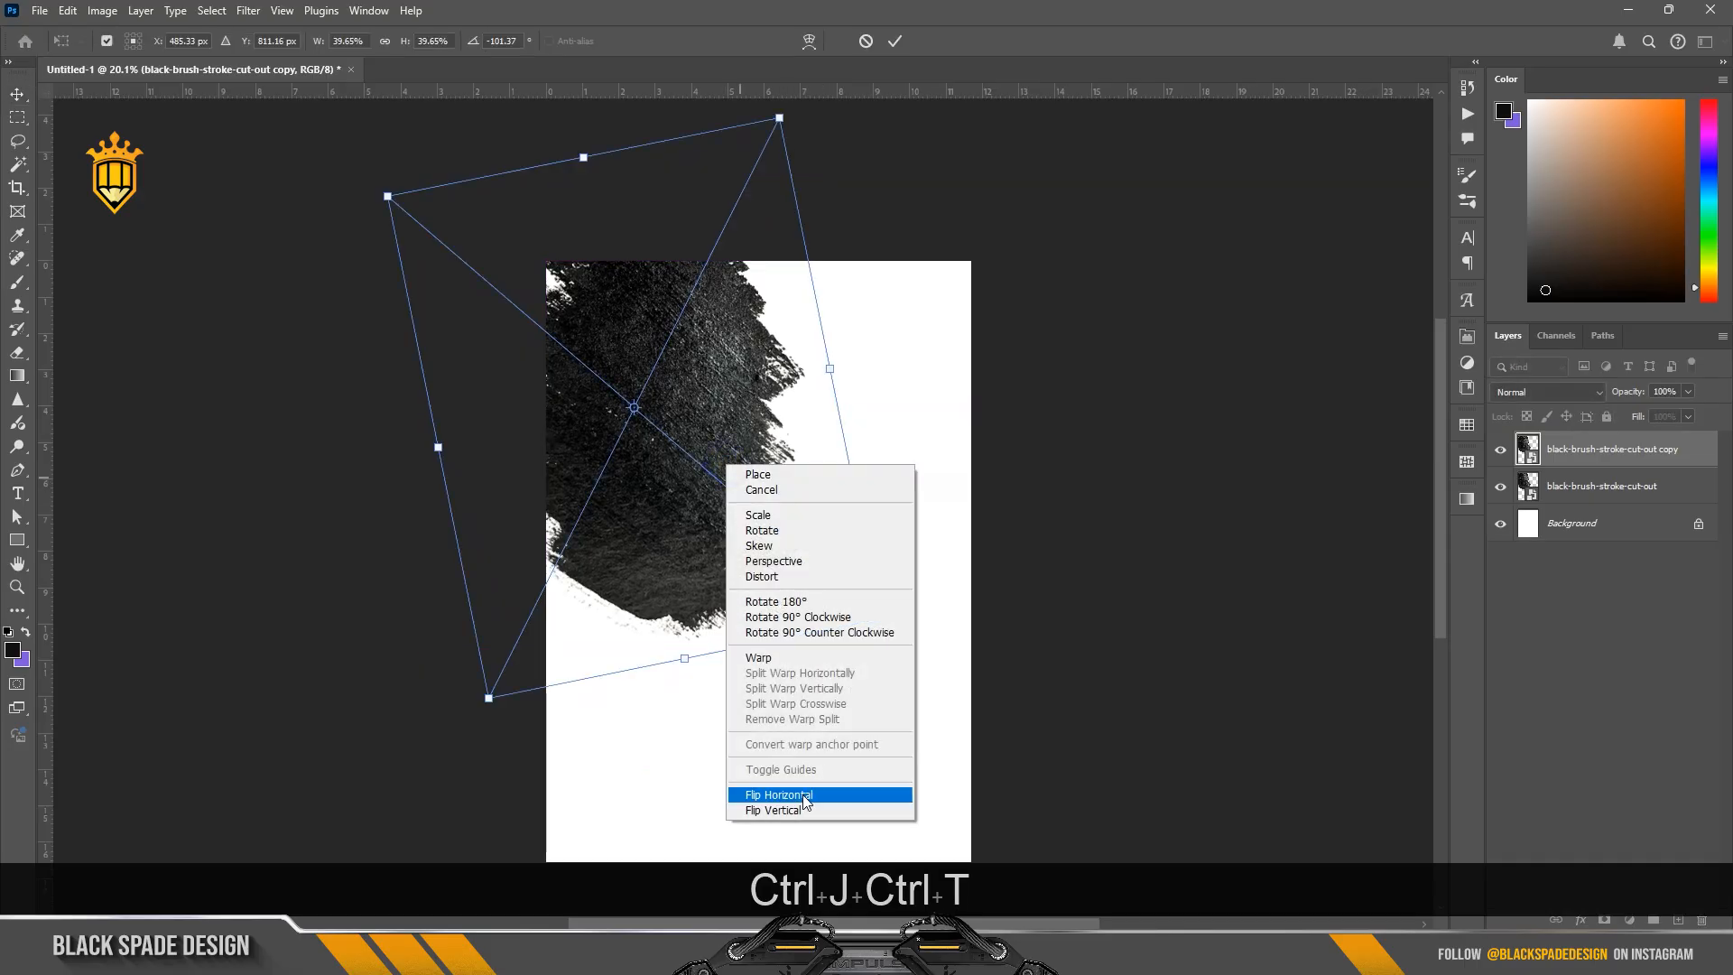
pyautogui.click(802, 796)
pyautogui.moveTo(729, 446); pyautogui.dragTo(919, 460)
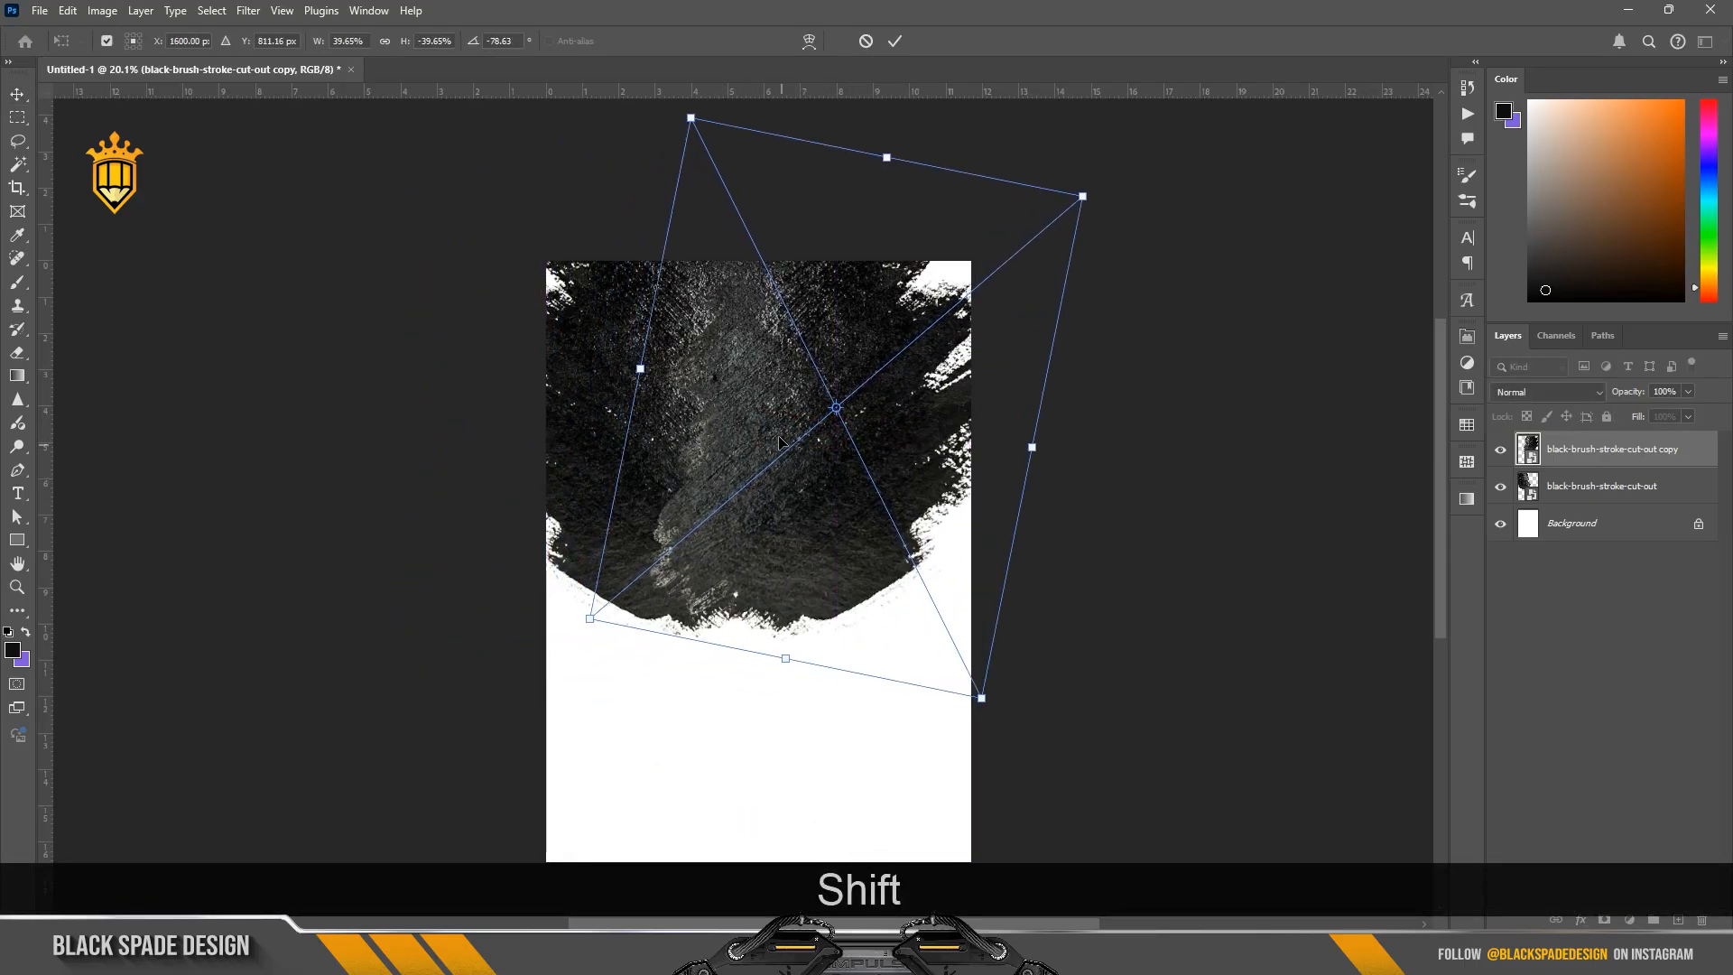
pyautogui.moveTo(799, 438)
pyautogui.mouseDown()
pyautogui.moveTo(839, 442)
pyautogui.moveTo(784, 448)
pyautogui.mouseUp()
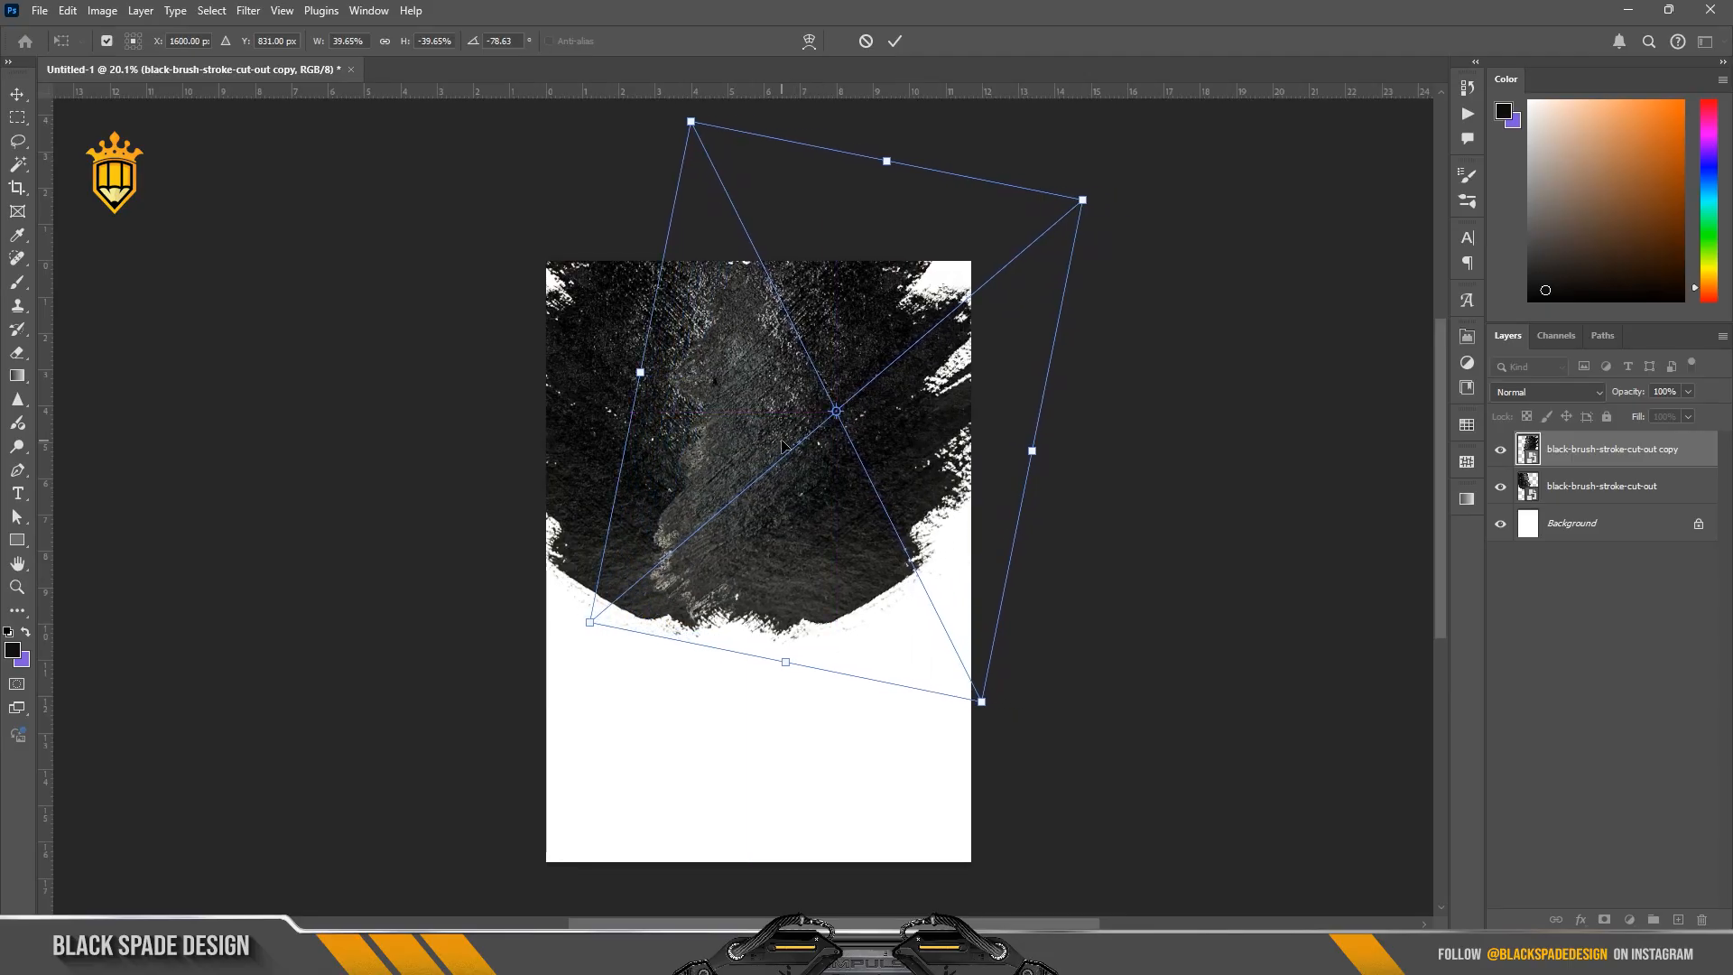
pyautogui.press('Return')
# Step: Scale both brush stroke layers together to about 116%, centre them across the page's upper part, and merge them into one layer
pyautogui.keyDown('ctrl'); pyautogui.click(1598, 486); pyautogui.keyUp('ctrl')
pyautogui.hotkey('ctrl', 't')
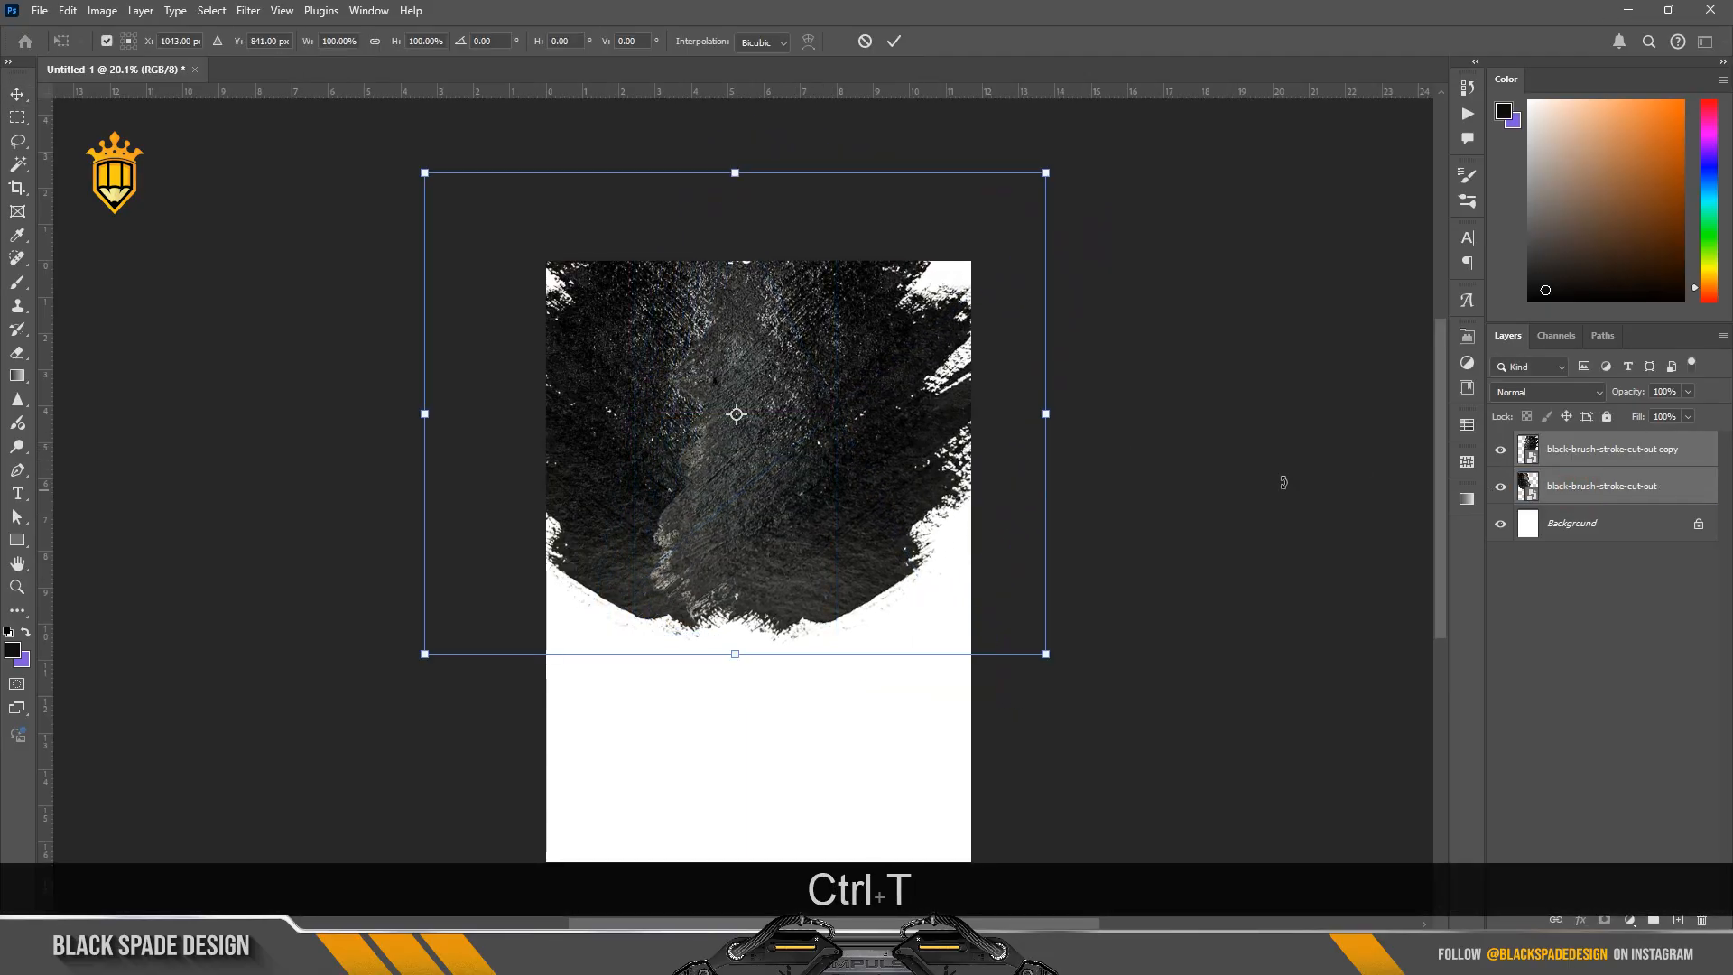
pyautogui.moveTo(818, 437); pyautogui.dragTo(854, 445)
pyautogui.moveTo(1084, 662); pyautogui.dragTo(1152, 718)
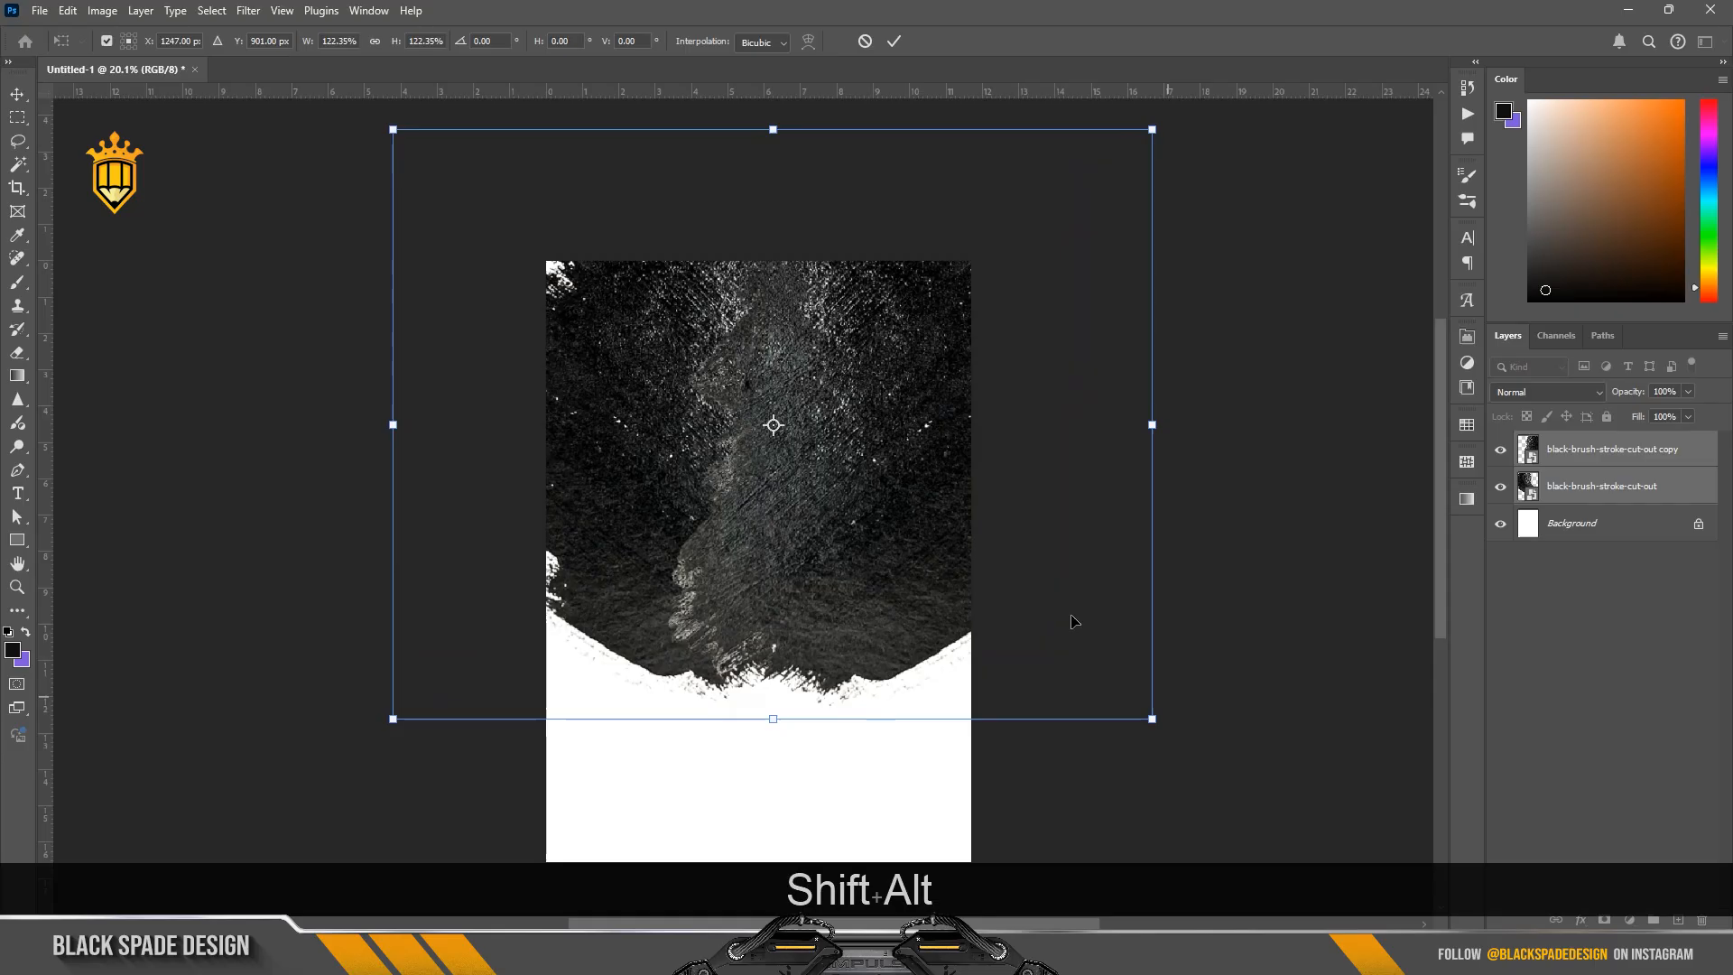
pyautogui.moveTo(924, 515); pyautogui.dragTo(910, 512)
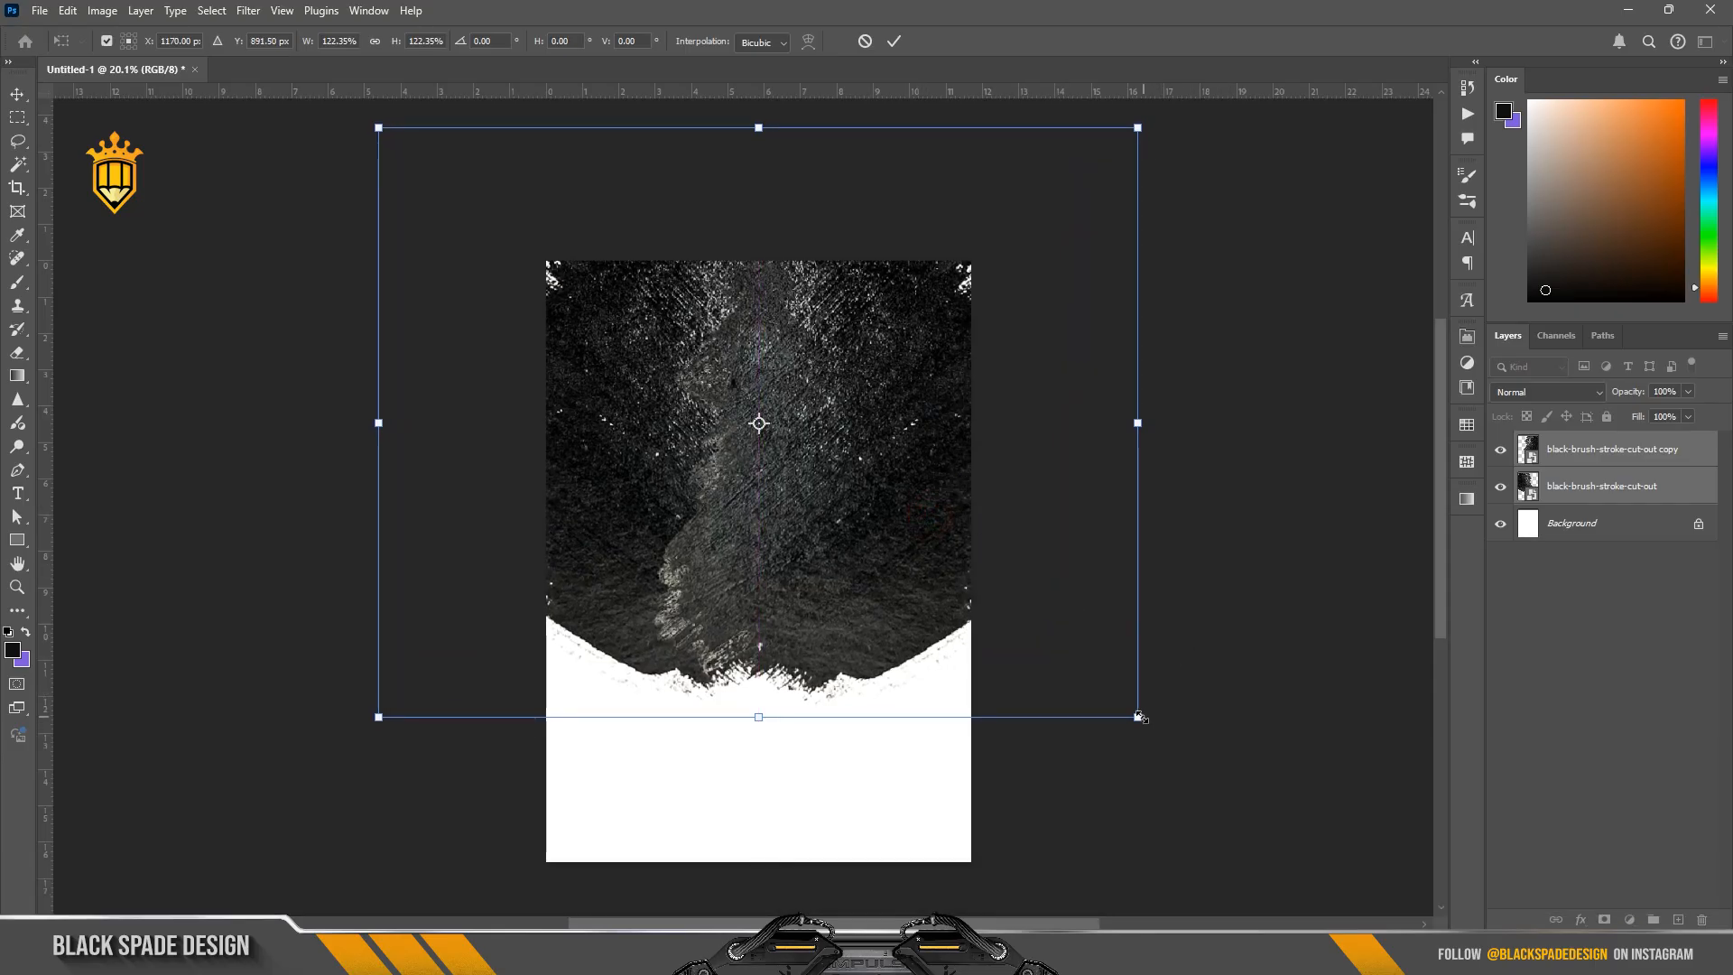
pyautogui.moveTo(1139, 716); pyautogui.dragTo(1120, 702)
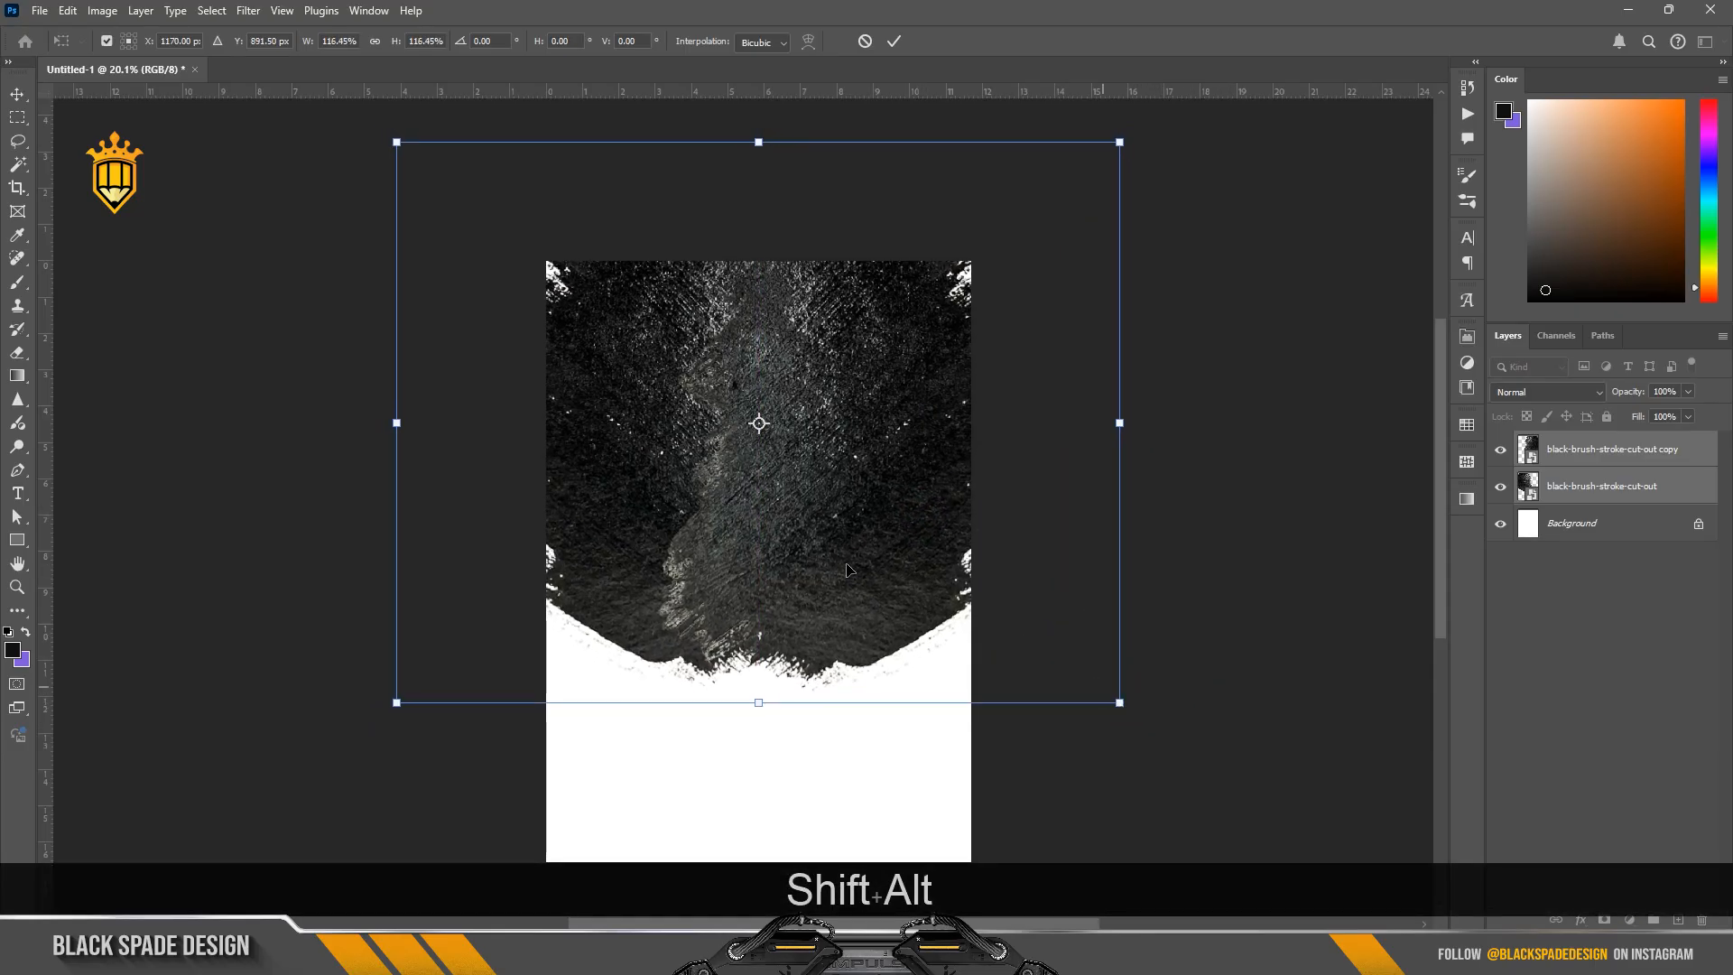
pyautogui.moveTo(839, 561); pyautogui.dragTo(843, 549)
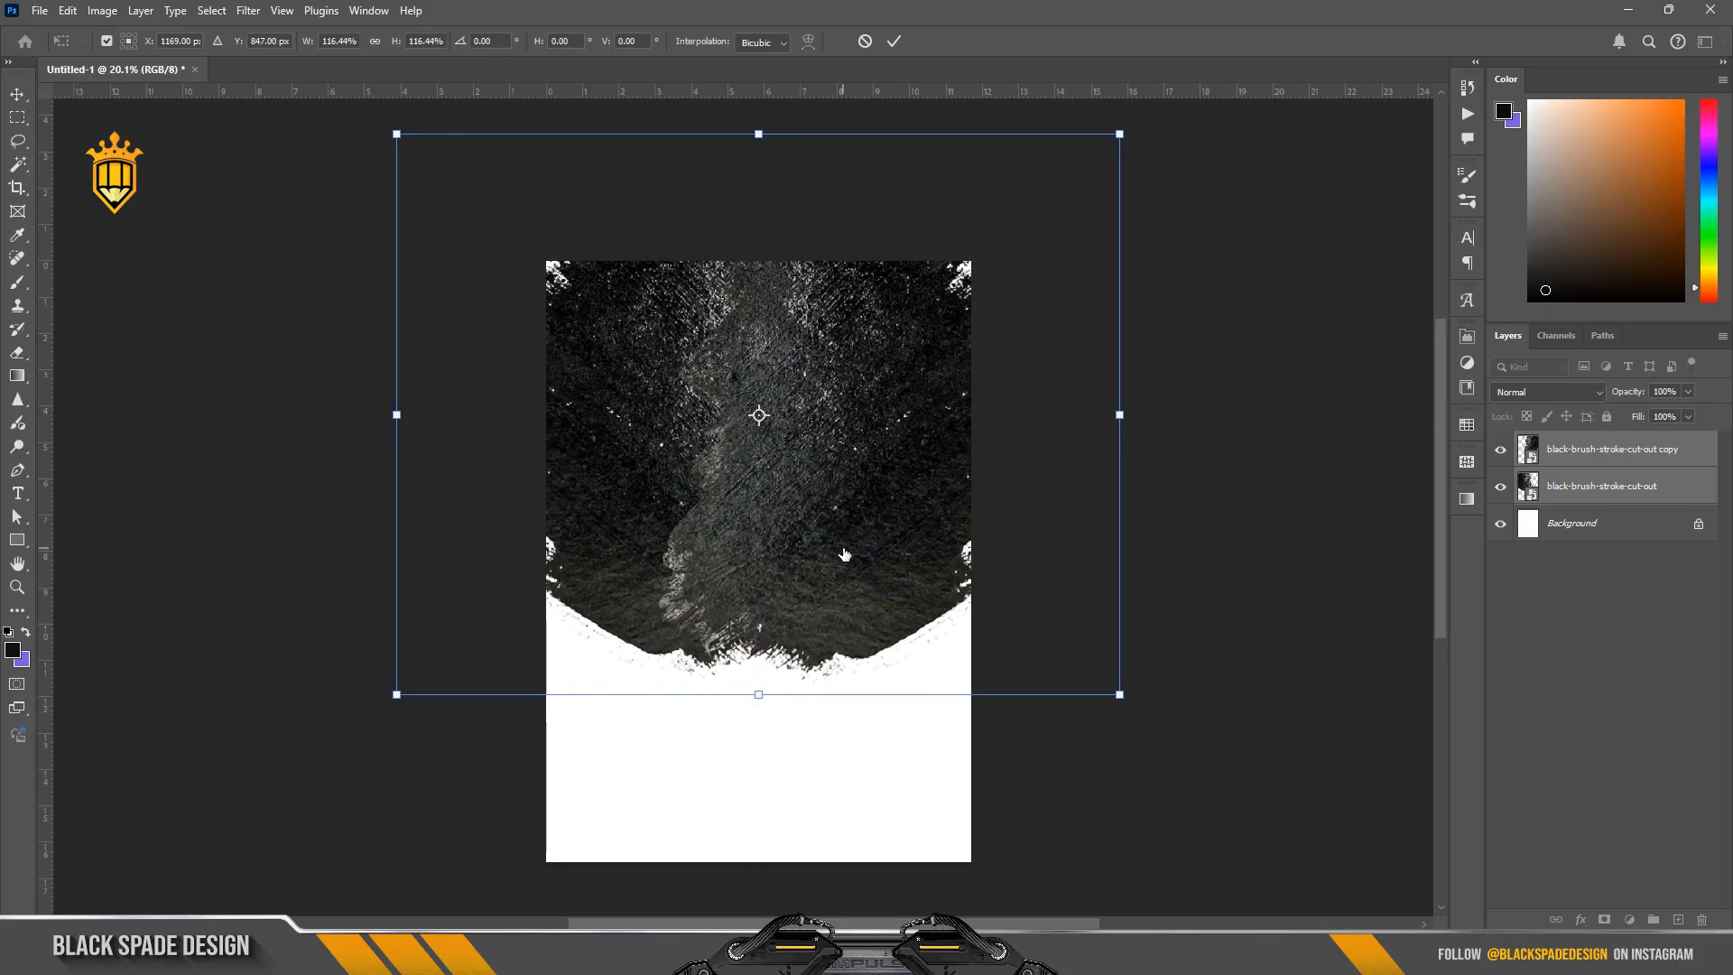
pyautogui.press('Return')
pyautogui.hotkey('ctrl', 'e')
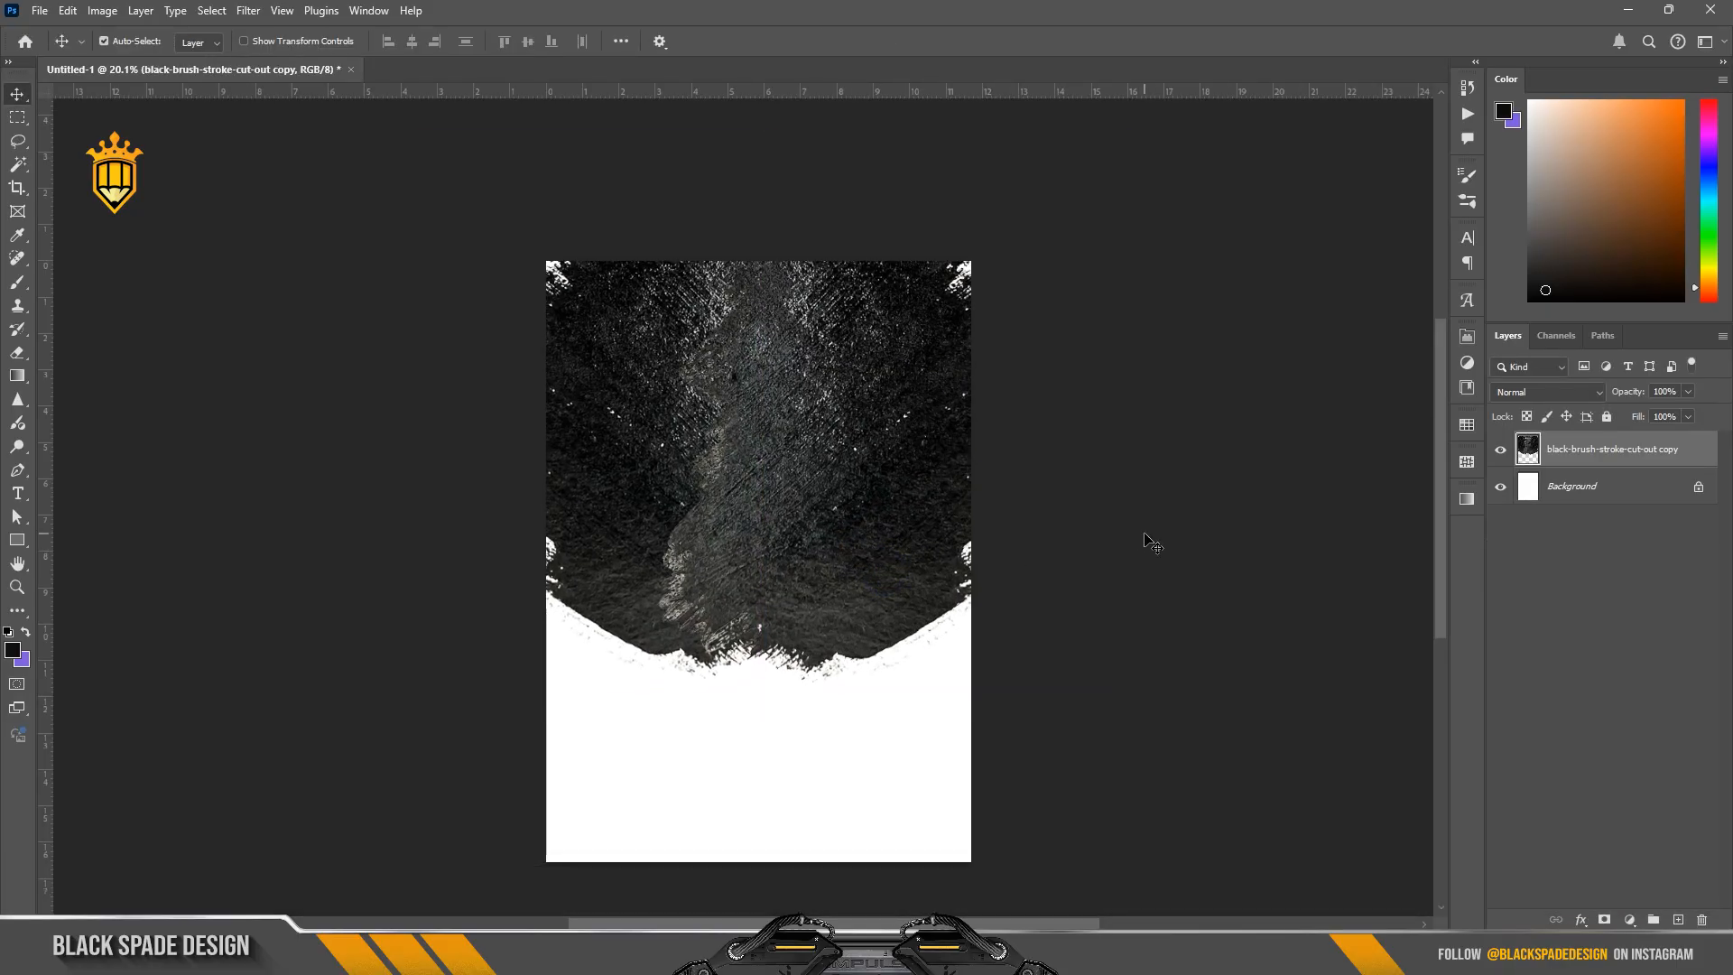
# Step: Place the forest cartoon background image, enlarge it to cover the brush stroke, and clip it to the stroke layer
pyautogui.hotkey('alt', 'Tab')
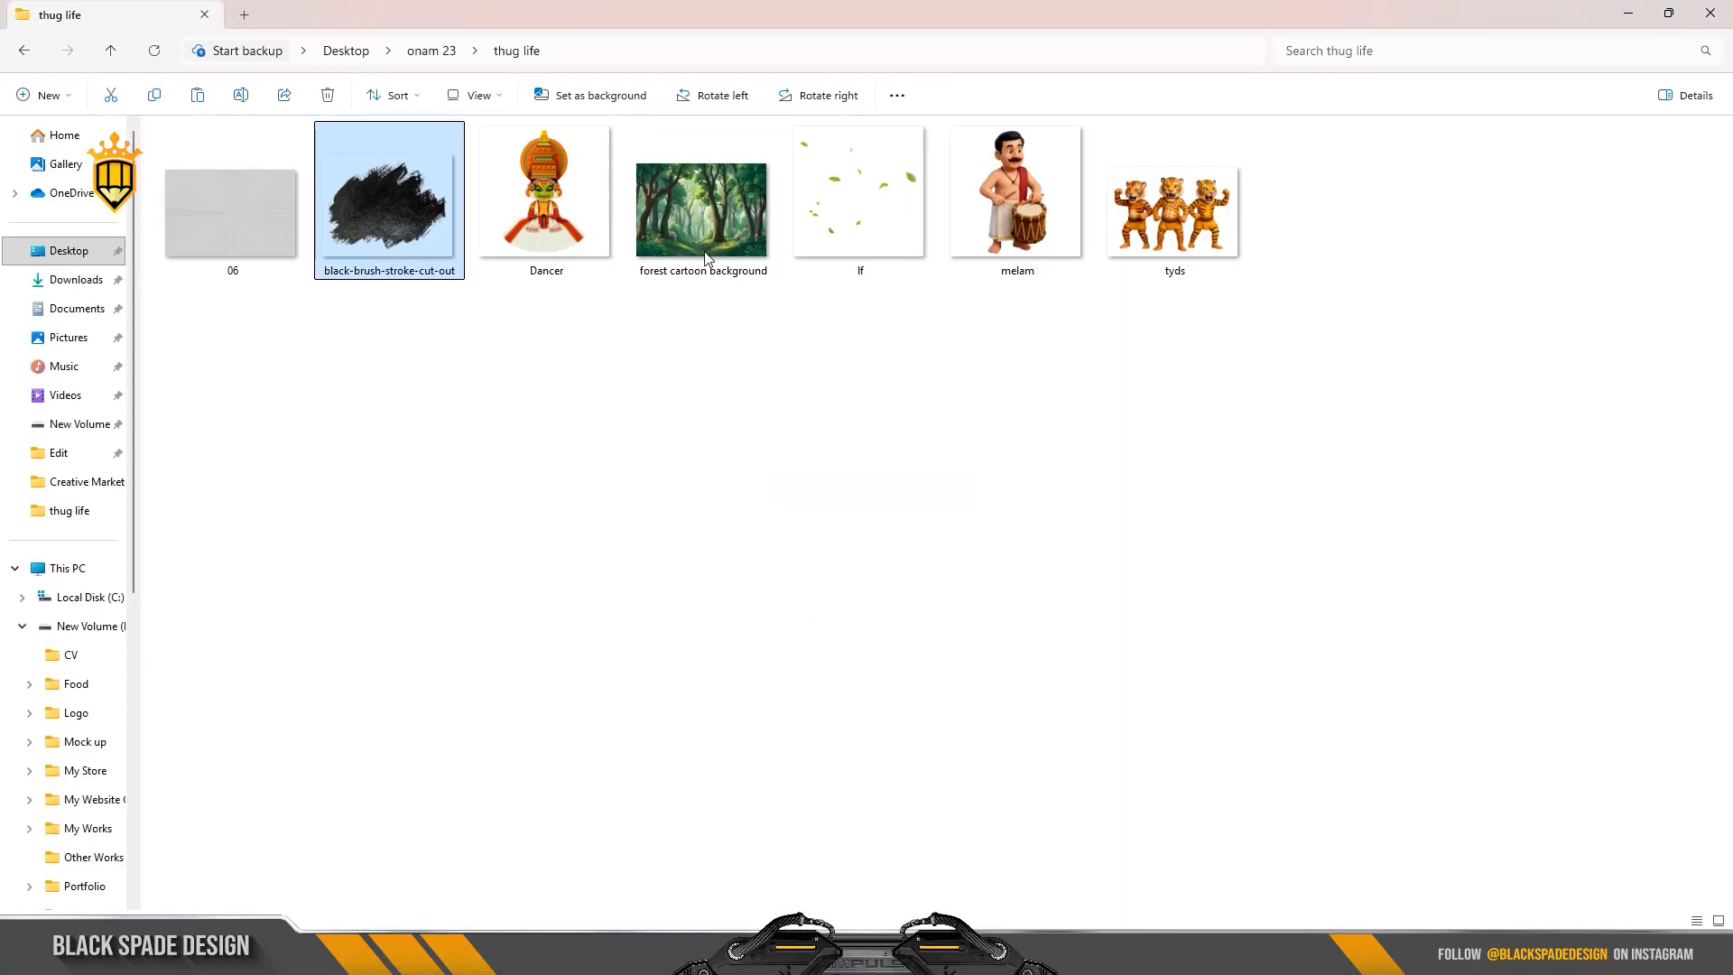
pyautogui.moveTo(706, 259); pyautogui.dragTo(785, 479)
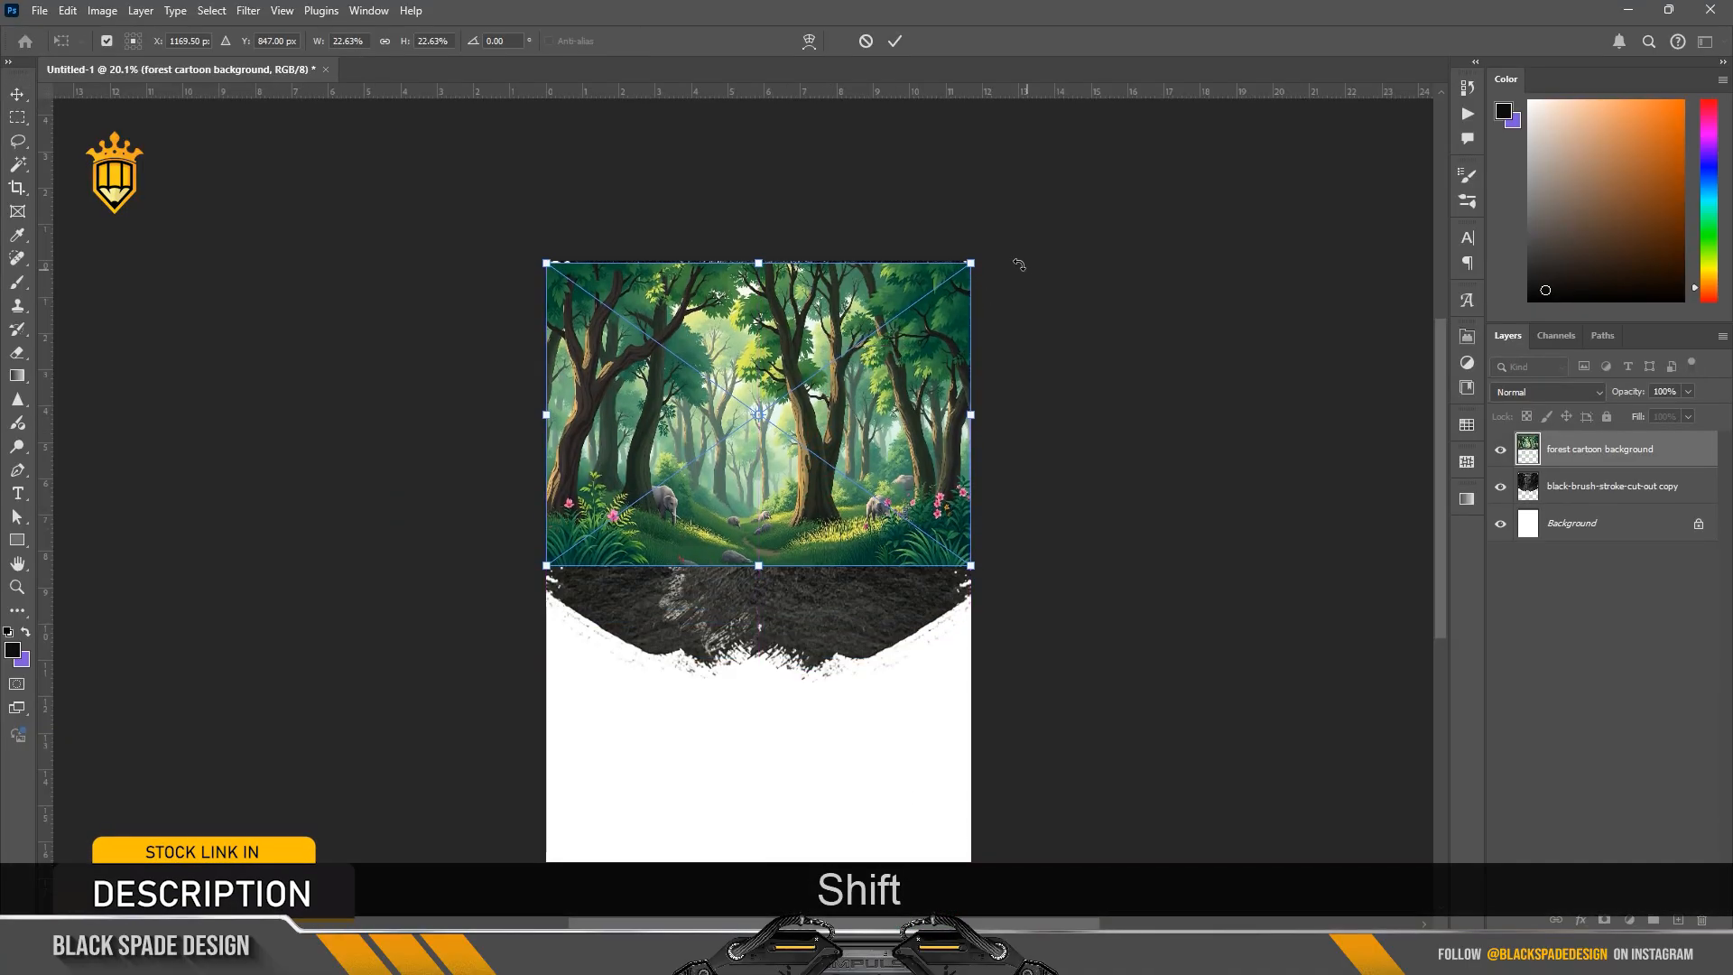
pyautogui.moveTo(976, 261); pyautogui.dragTo(1061, 258)
pyautogui.press('Return')
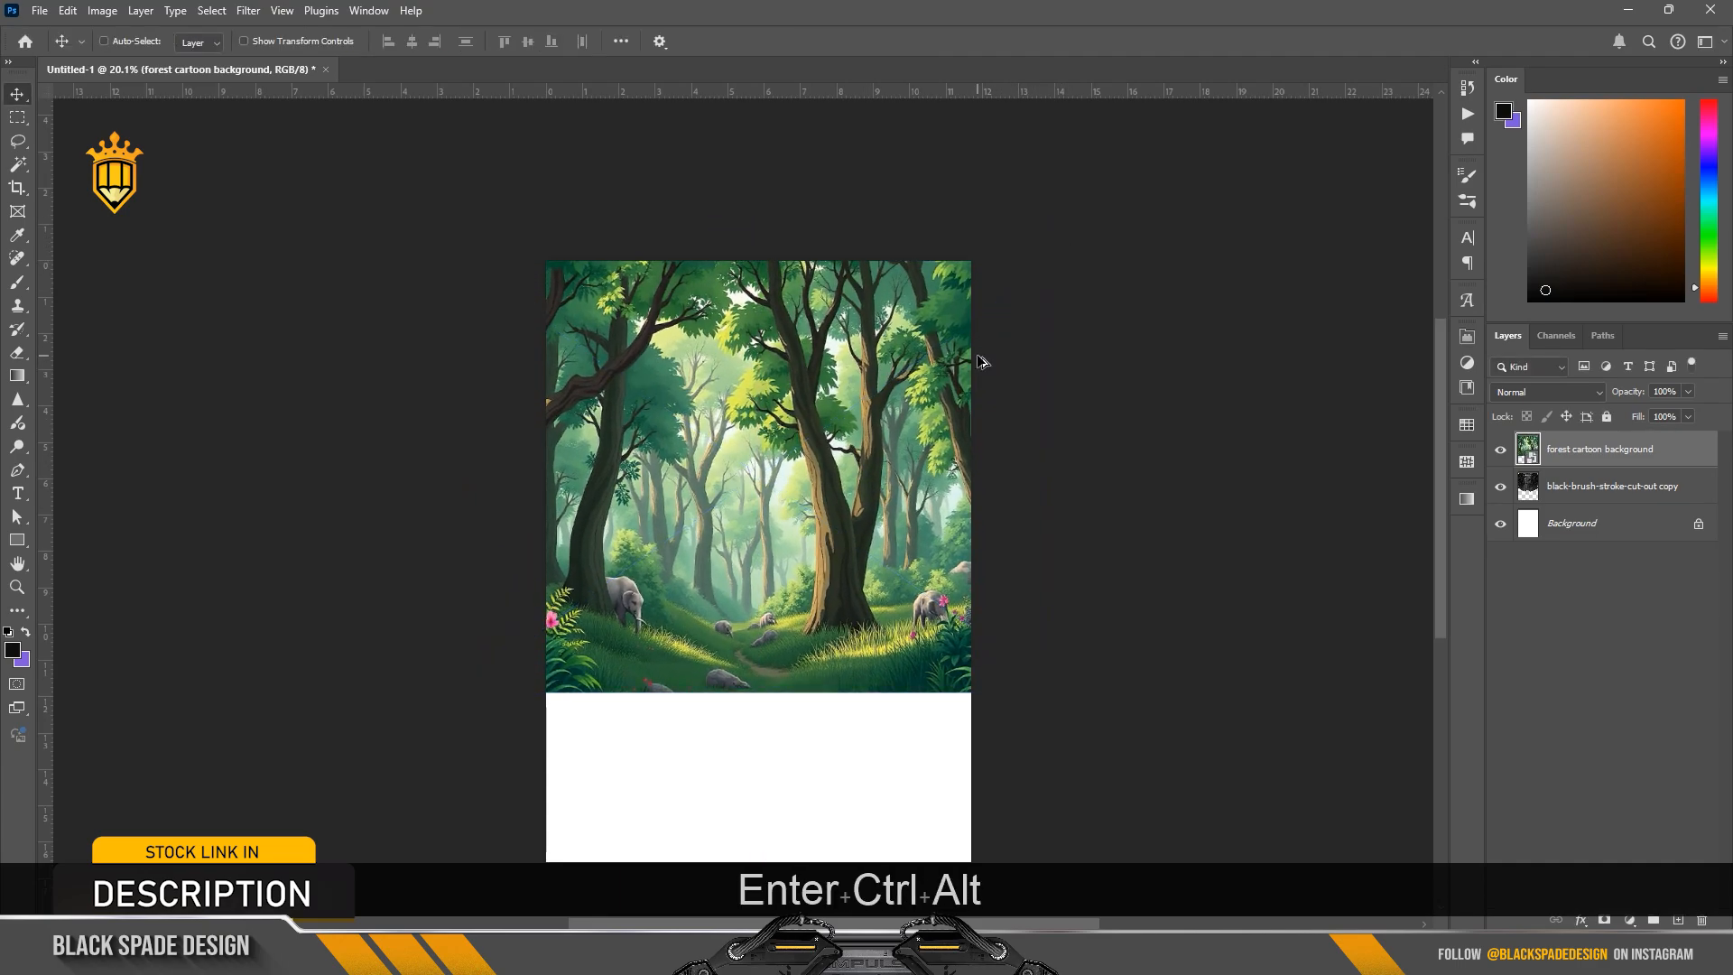
pyautogui.hotkey('ctrl', 'alt', 'g')
# Step: Add a clipped Curves adjustment above the forest image and darken the RGB midtones with input 151, output 116
pyautogui.scroll(1, 790, 469)
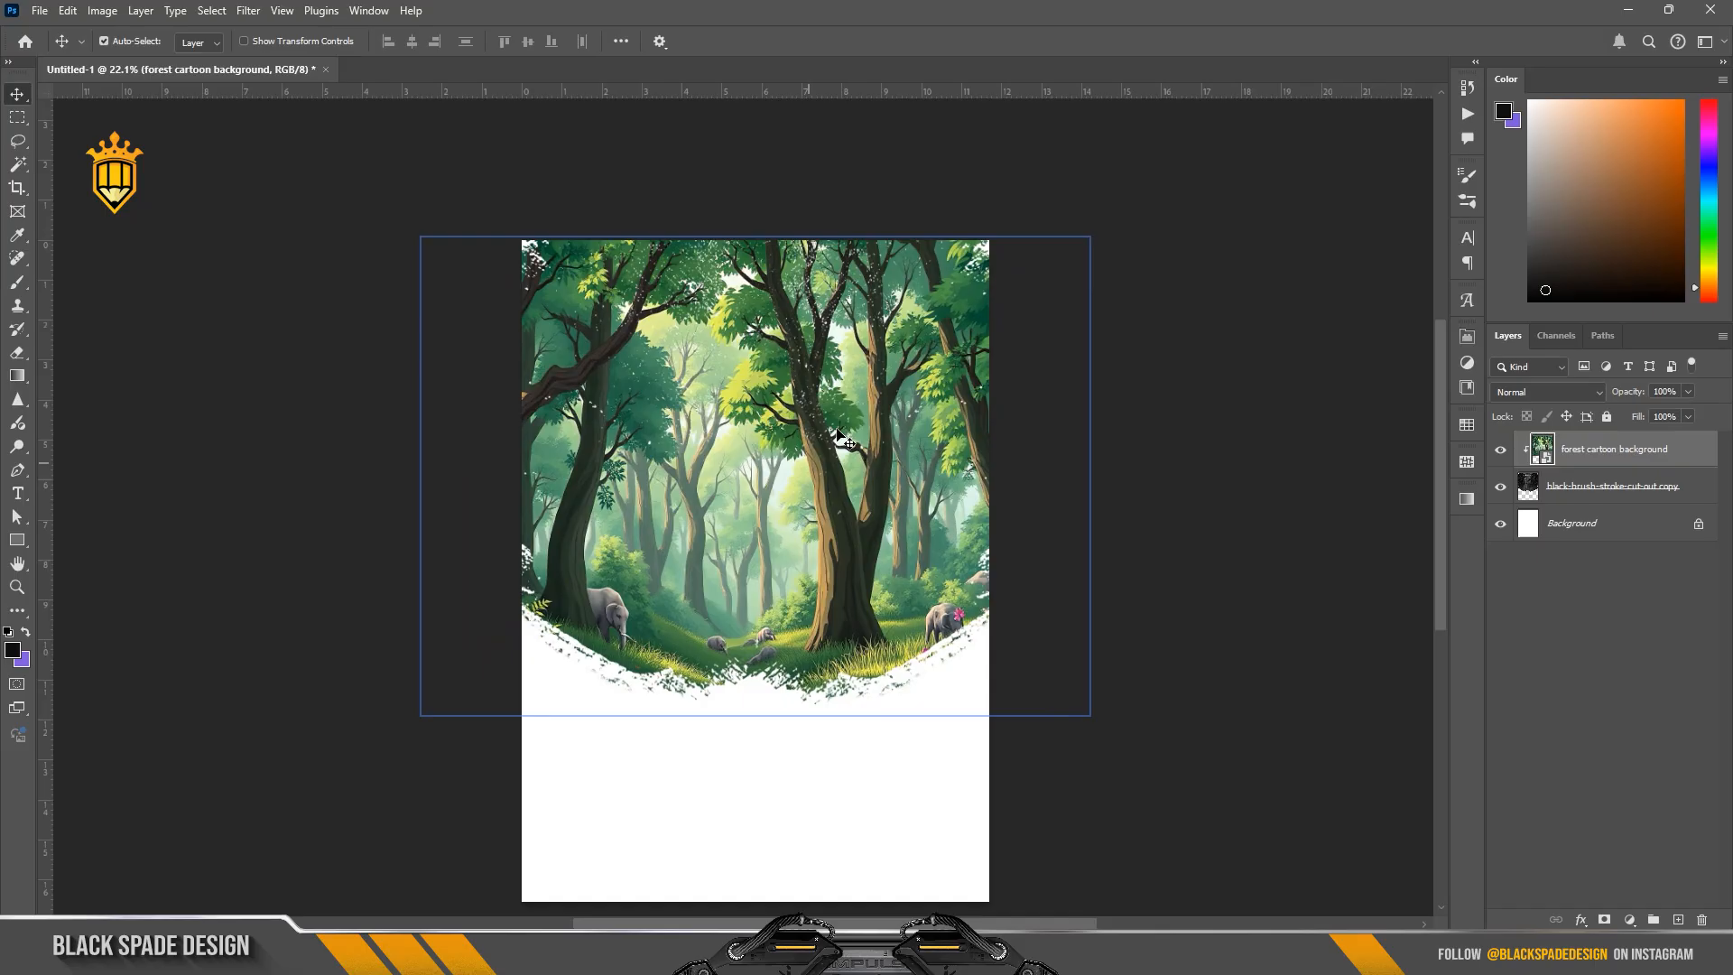
pyautogui.click(1630, 920)
pyautogui.click(1627, 692)
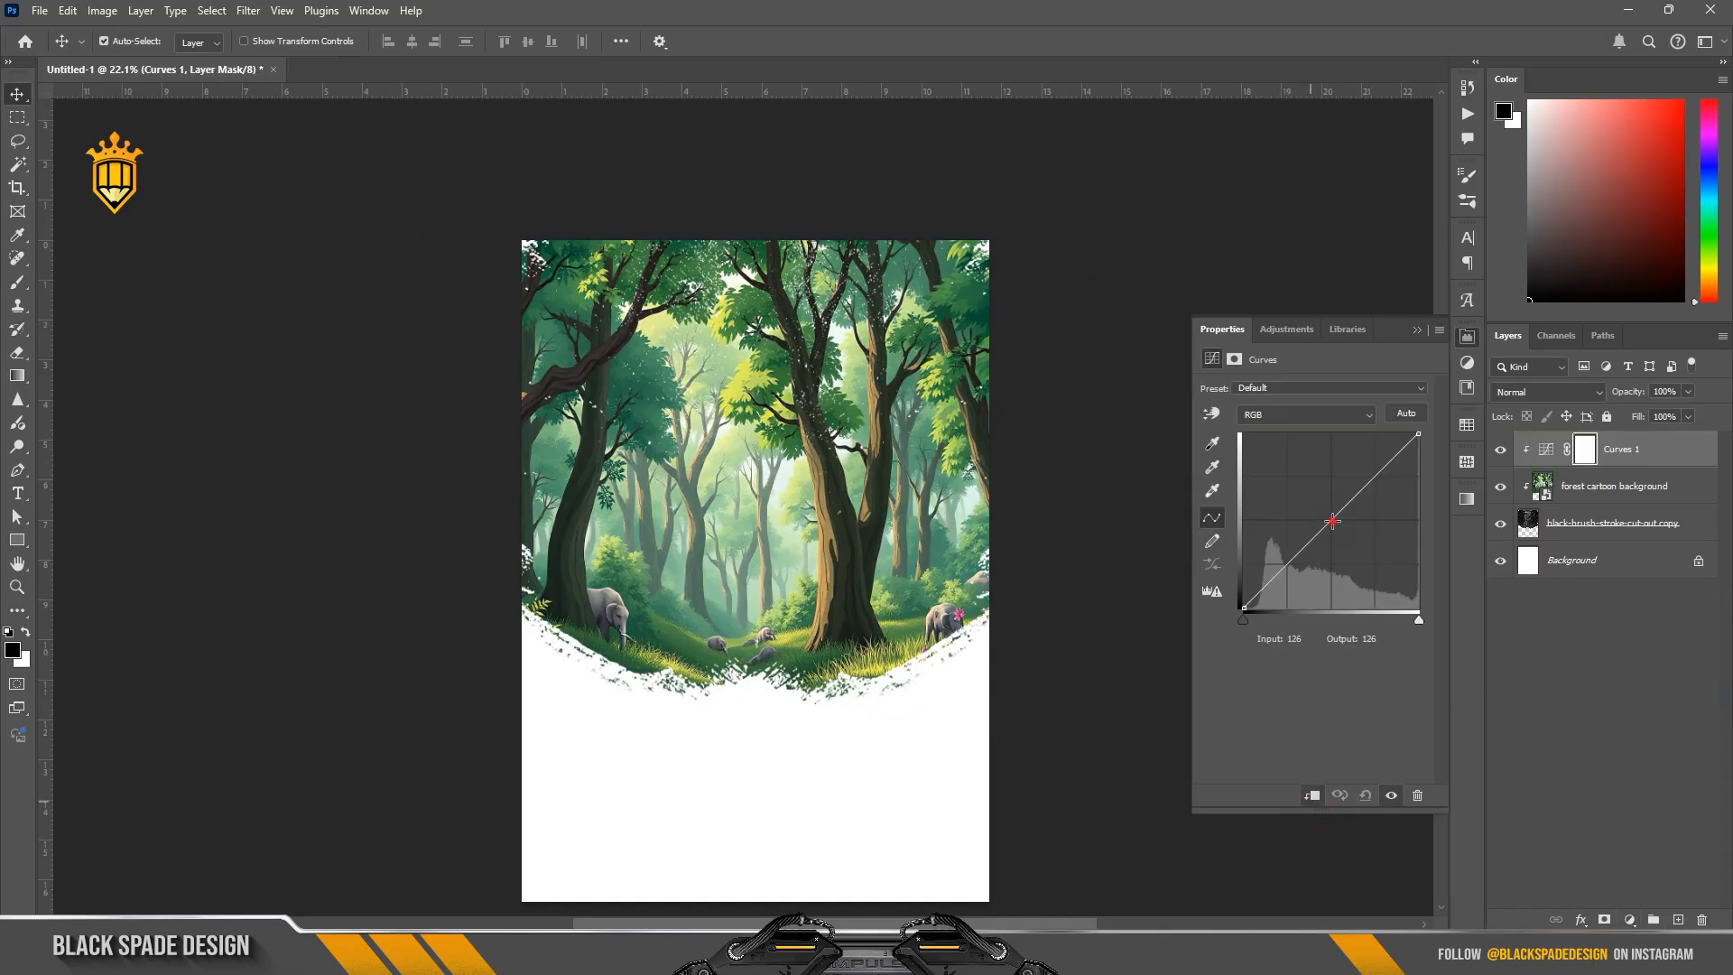
pyautogui.moveTo(1333, 521); pyautogui.dragTo(1351, 528)
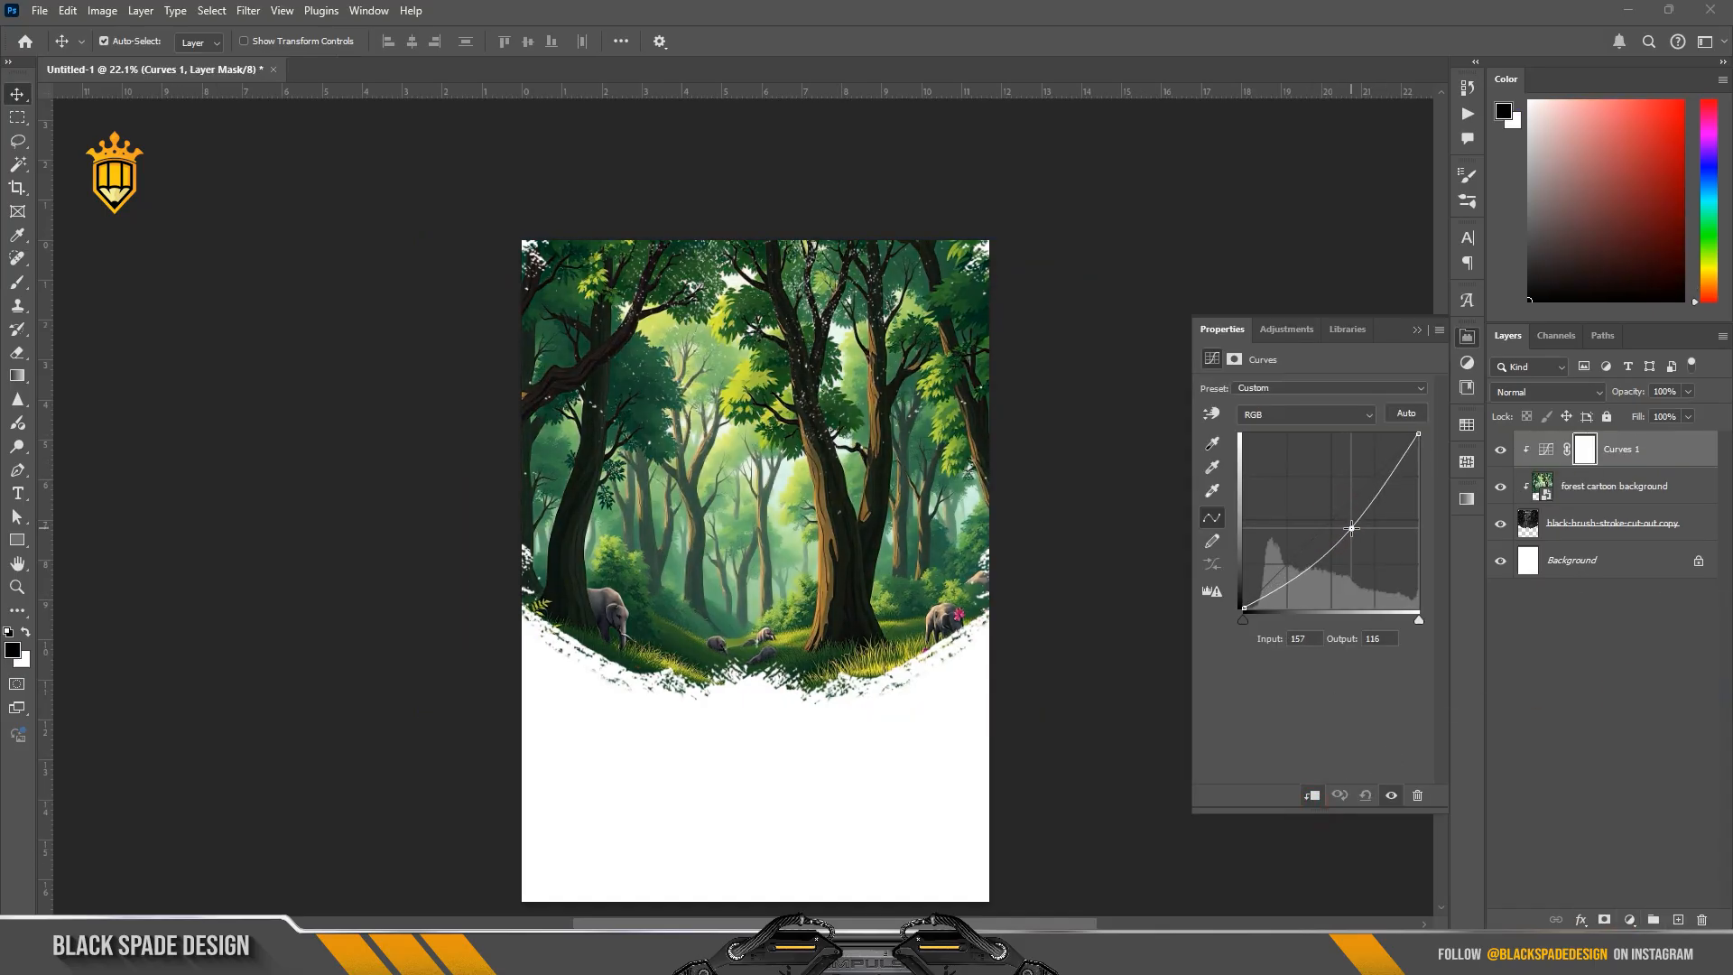
# Step: Slightly raise the Green curve at input 120 to output 128 and the Red curve at input 119 to output 131
pyautogui.click(1298, 417)
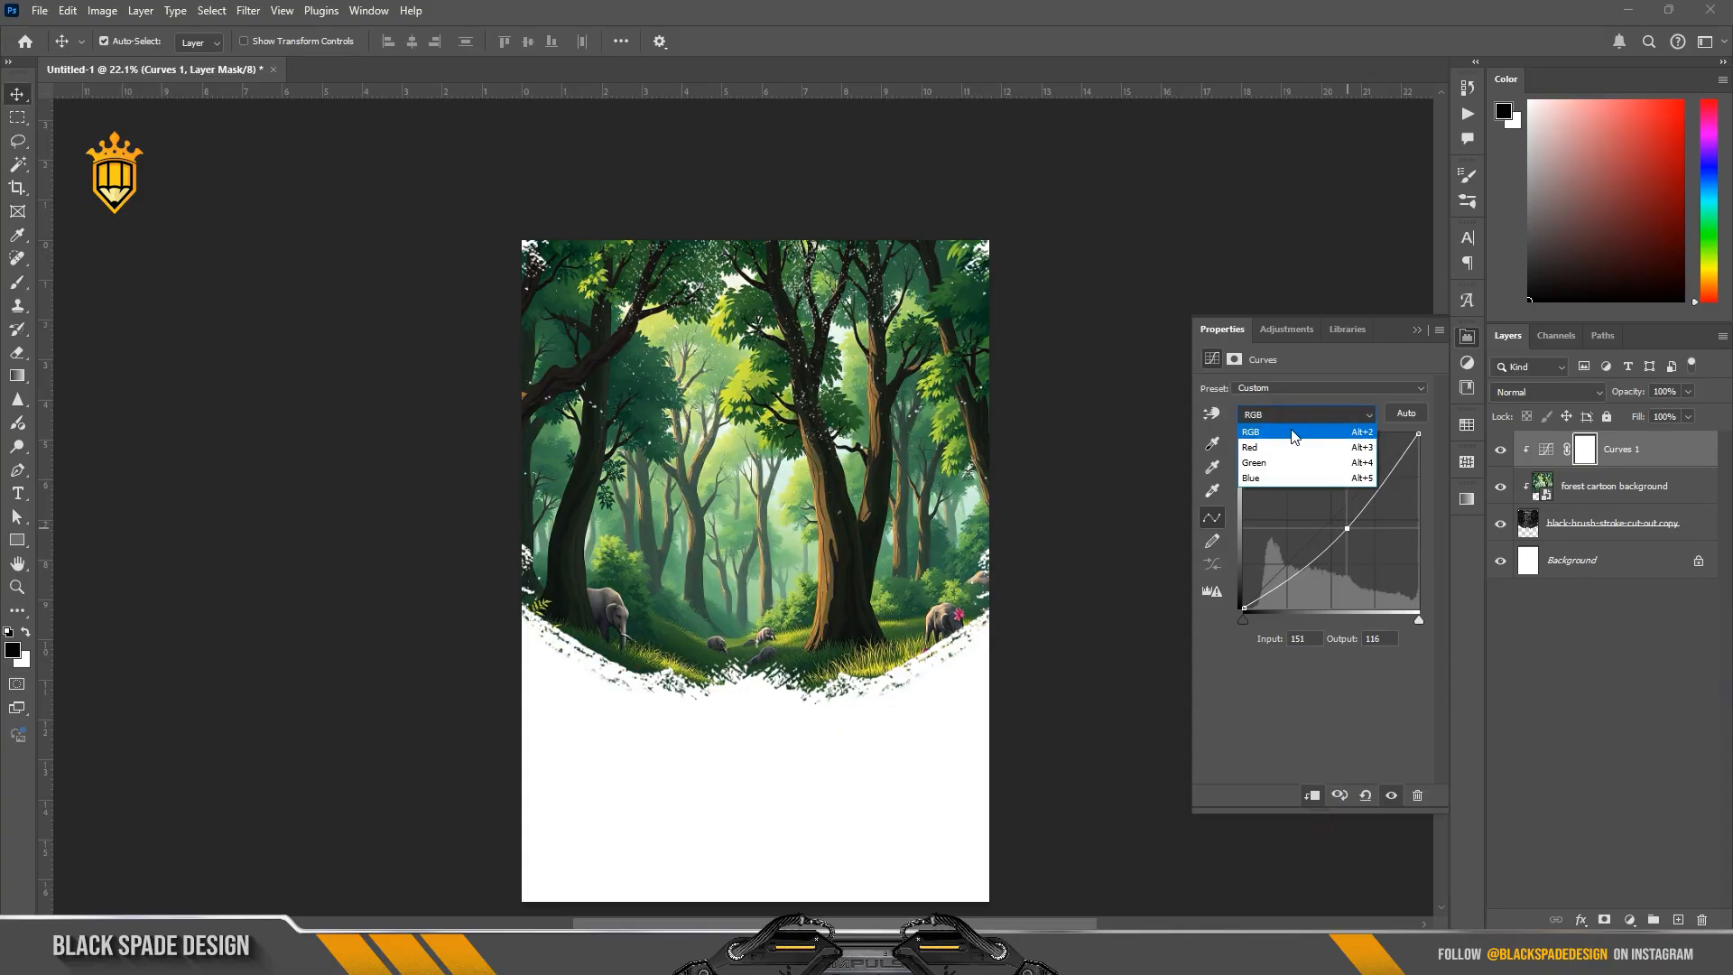
pyautogui.click(1266, 466)
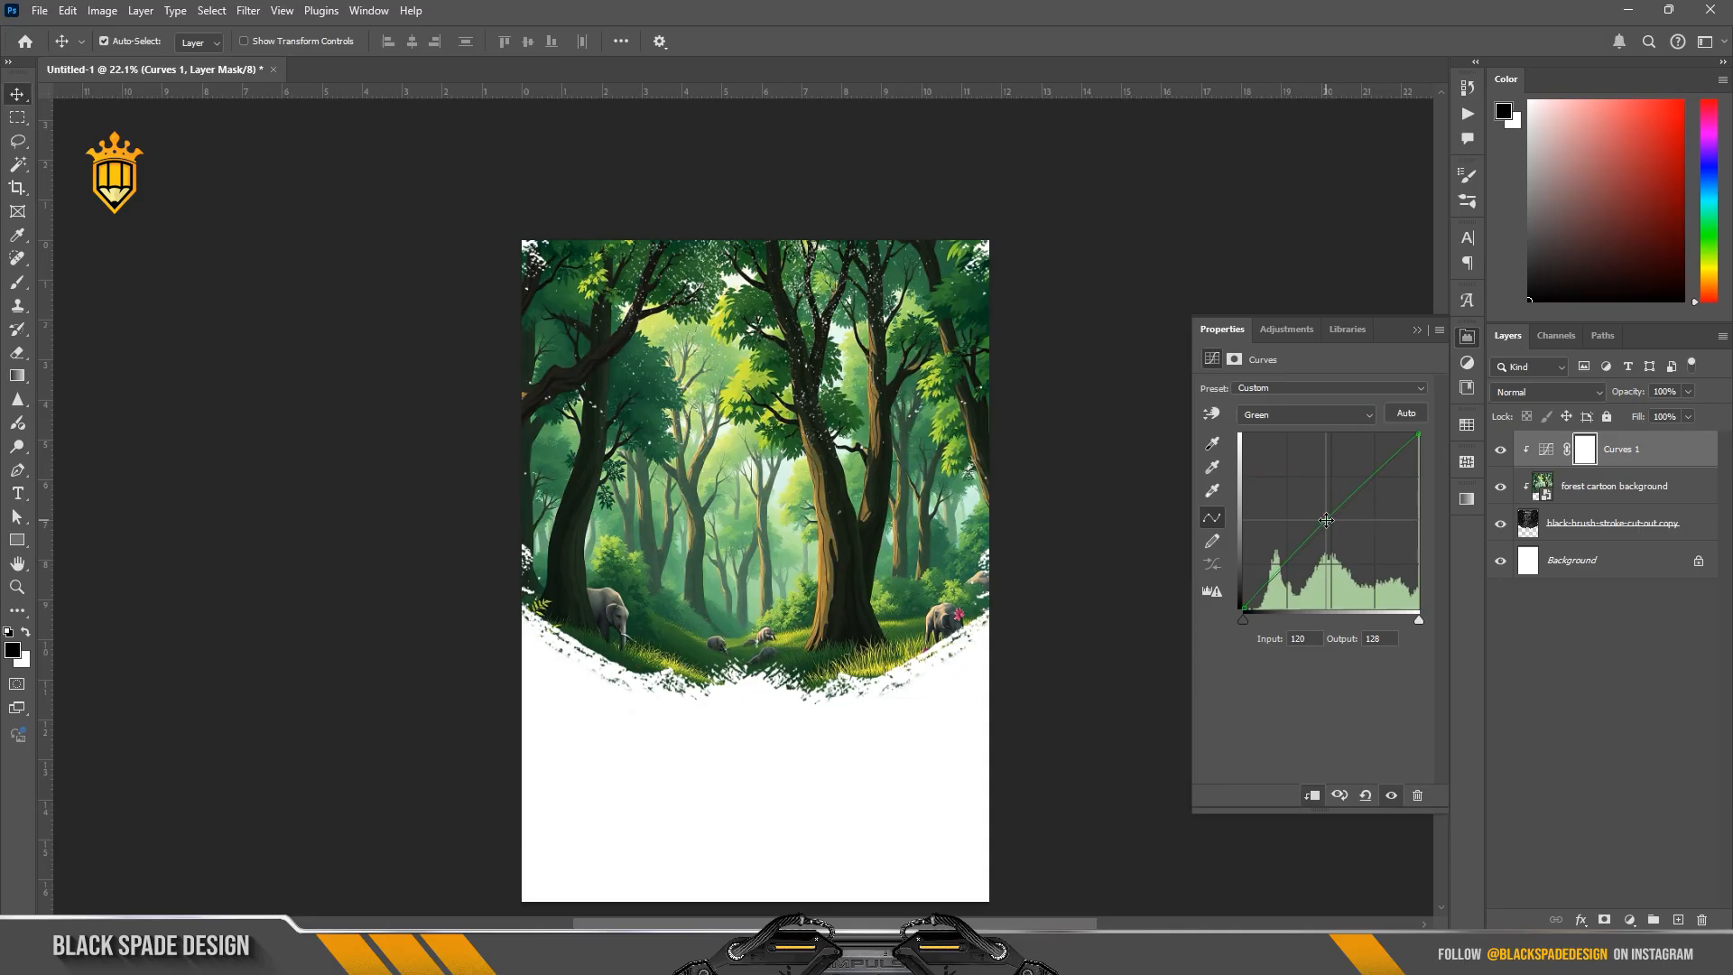
pyautogui.click(1285, 425)
pyautogui.click(1261, 449)
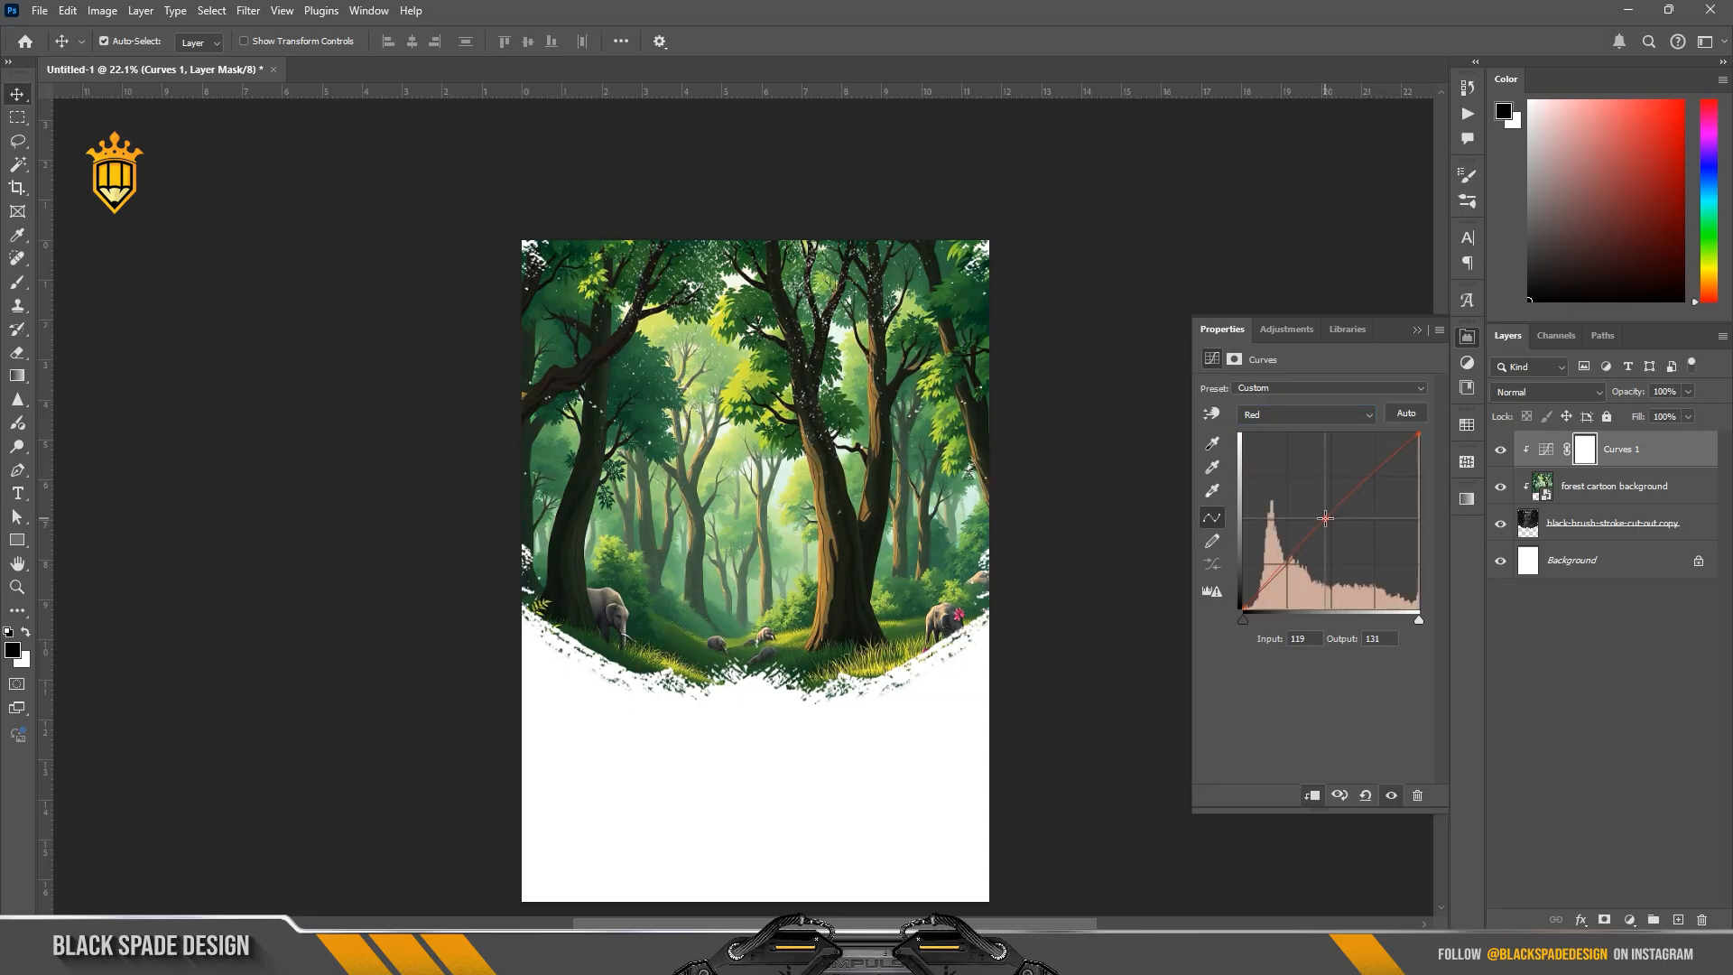
pyautogui.click(1417, 331)
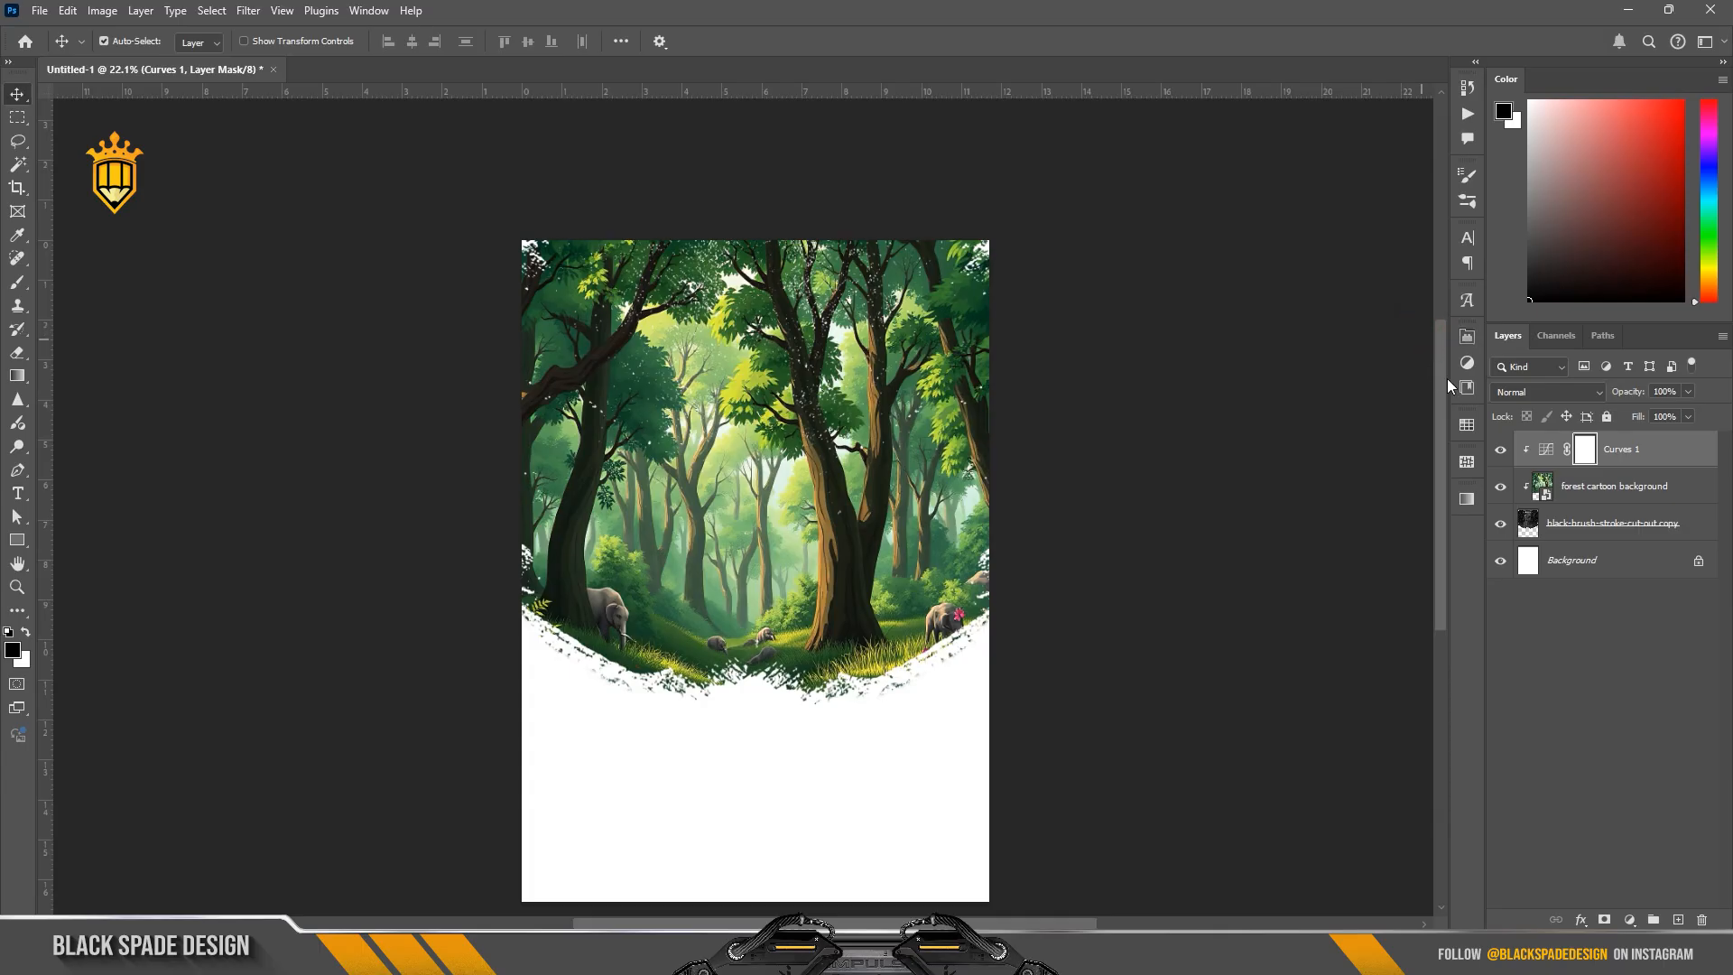
pyautogui.click(824, 577)
# Step: Add a new empty layer above the Curves adjustment and make it a clipping mask
pyautogui.scroll(1, 824, 578)
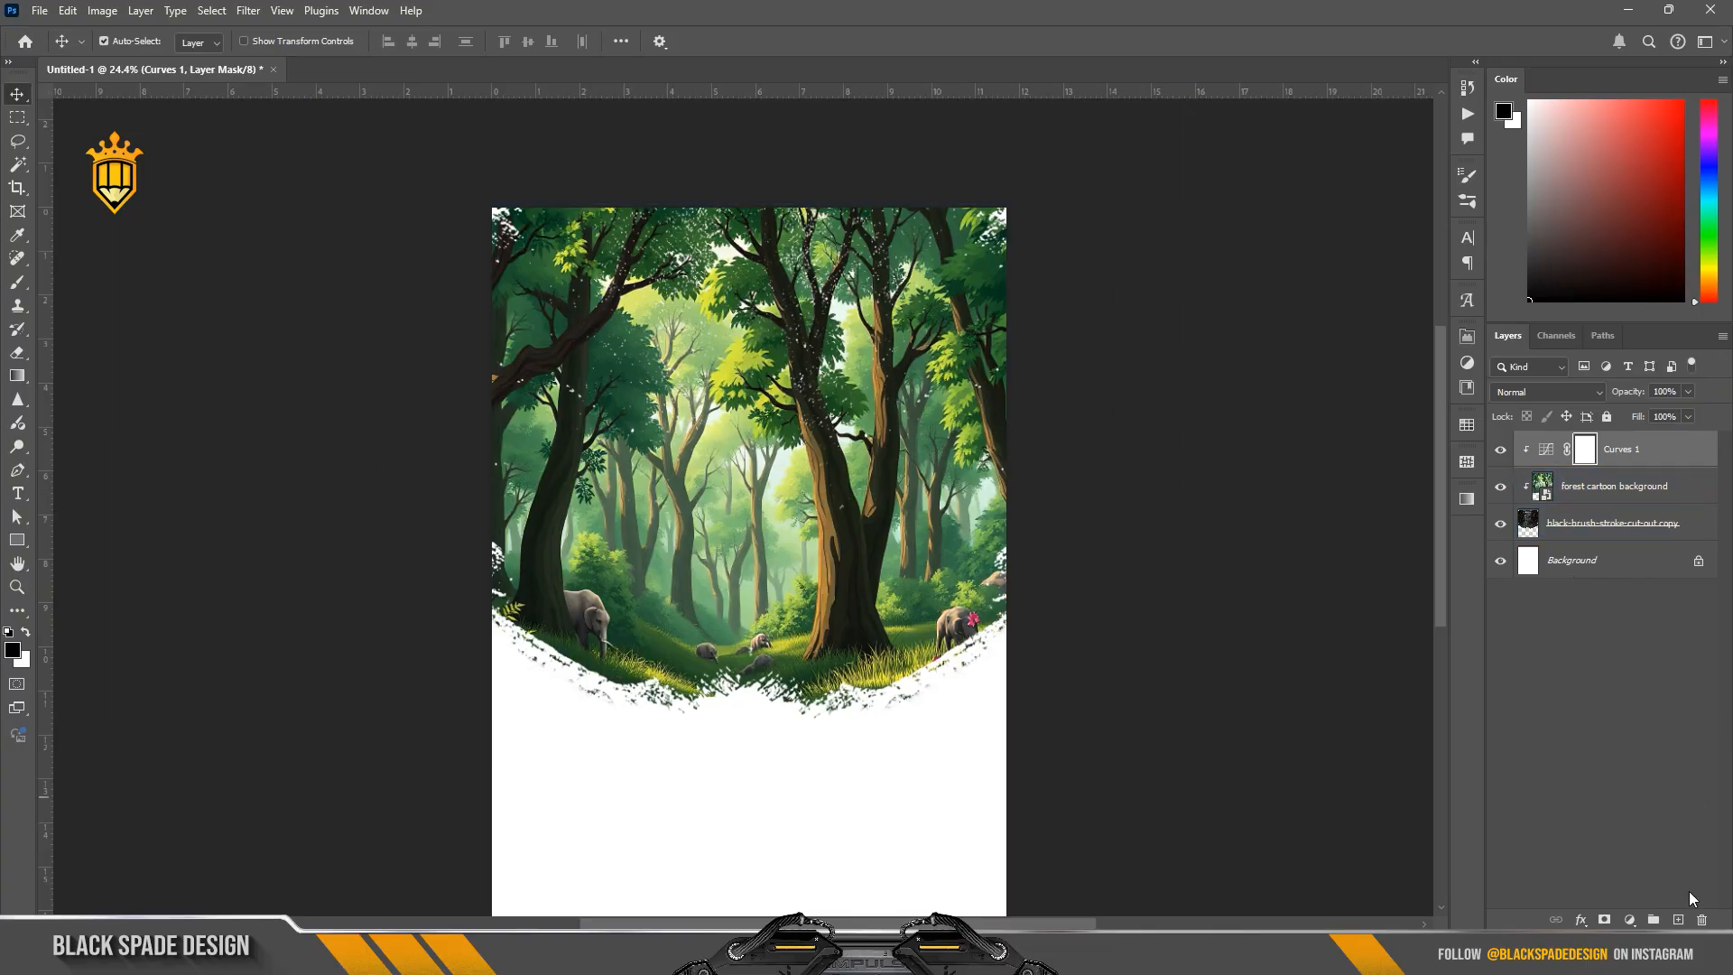
pyautogui.click(1679, 919)
pyautogui.rightClick(1602, 452)
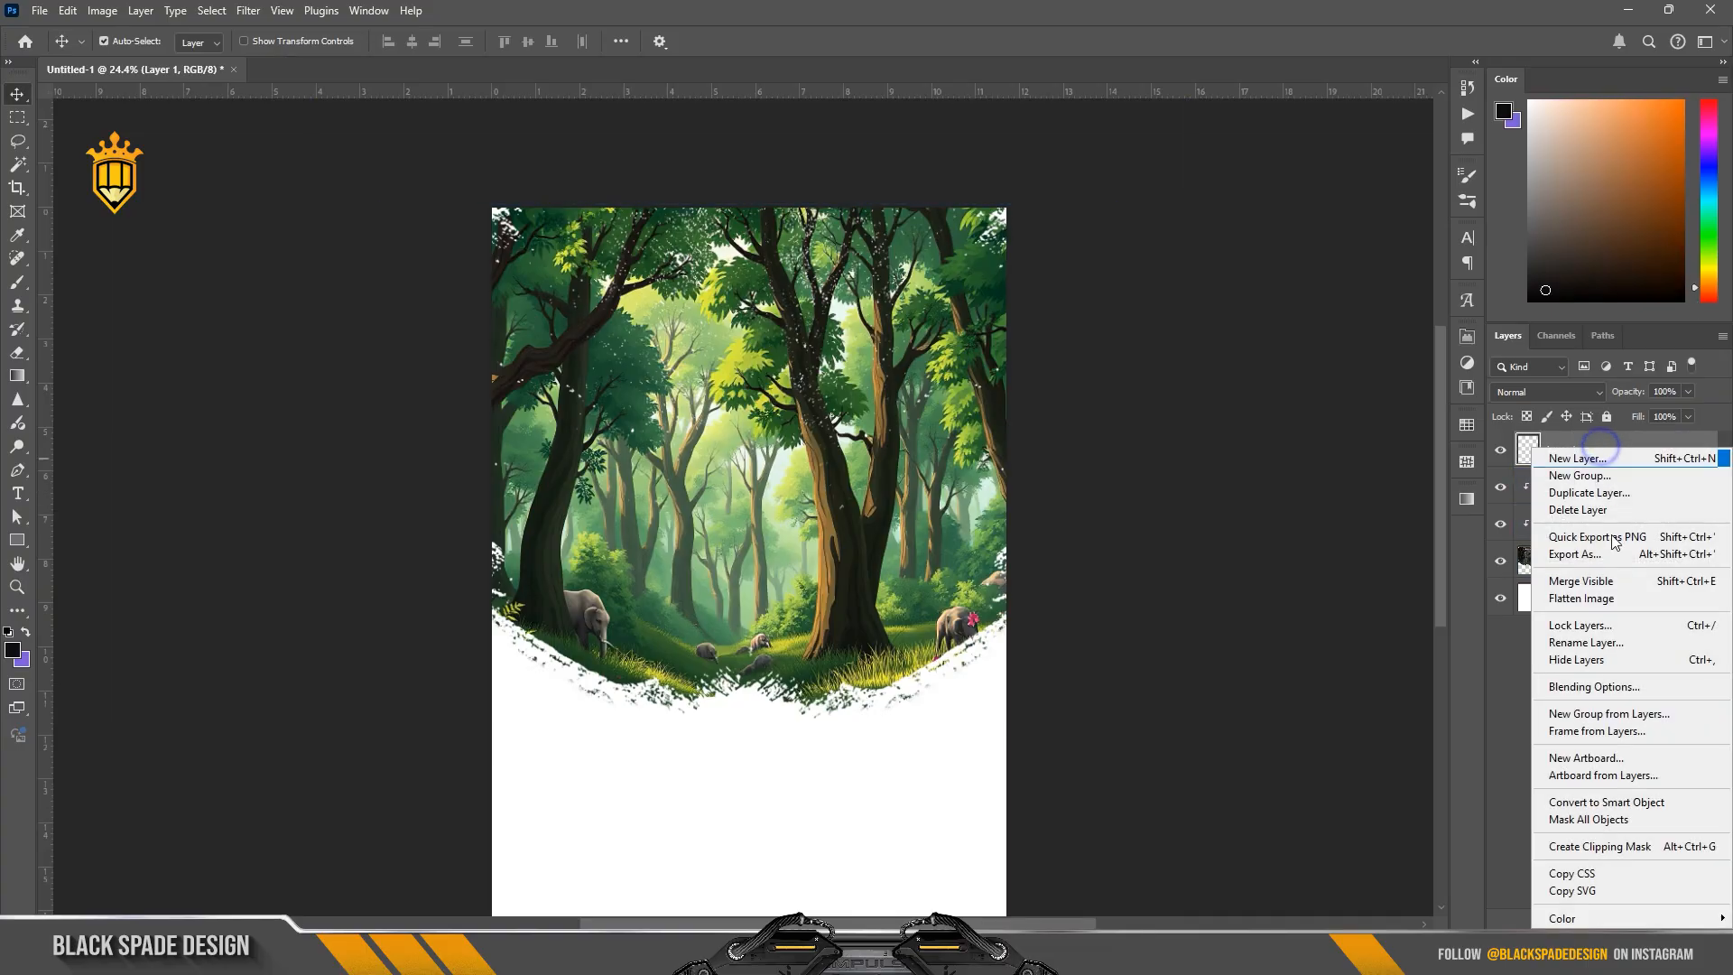
pyautogui.click(1643, 849)
# Step: Sample a yellow-green from the forest grass and paint a soft glow in the forest's centre with a 1400 px brush
pyautogui.press('b')
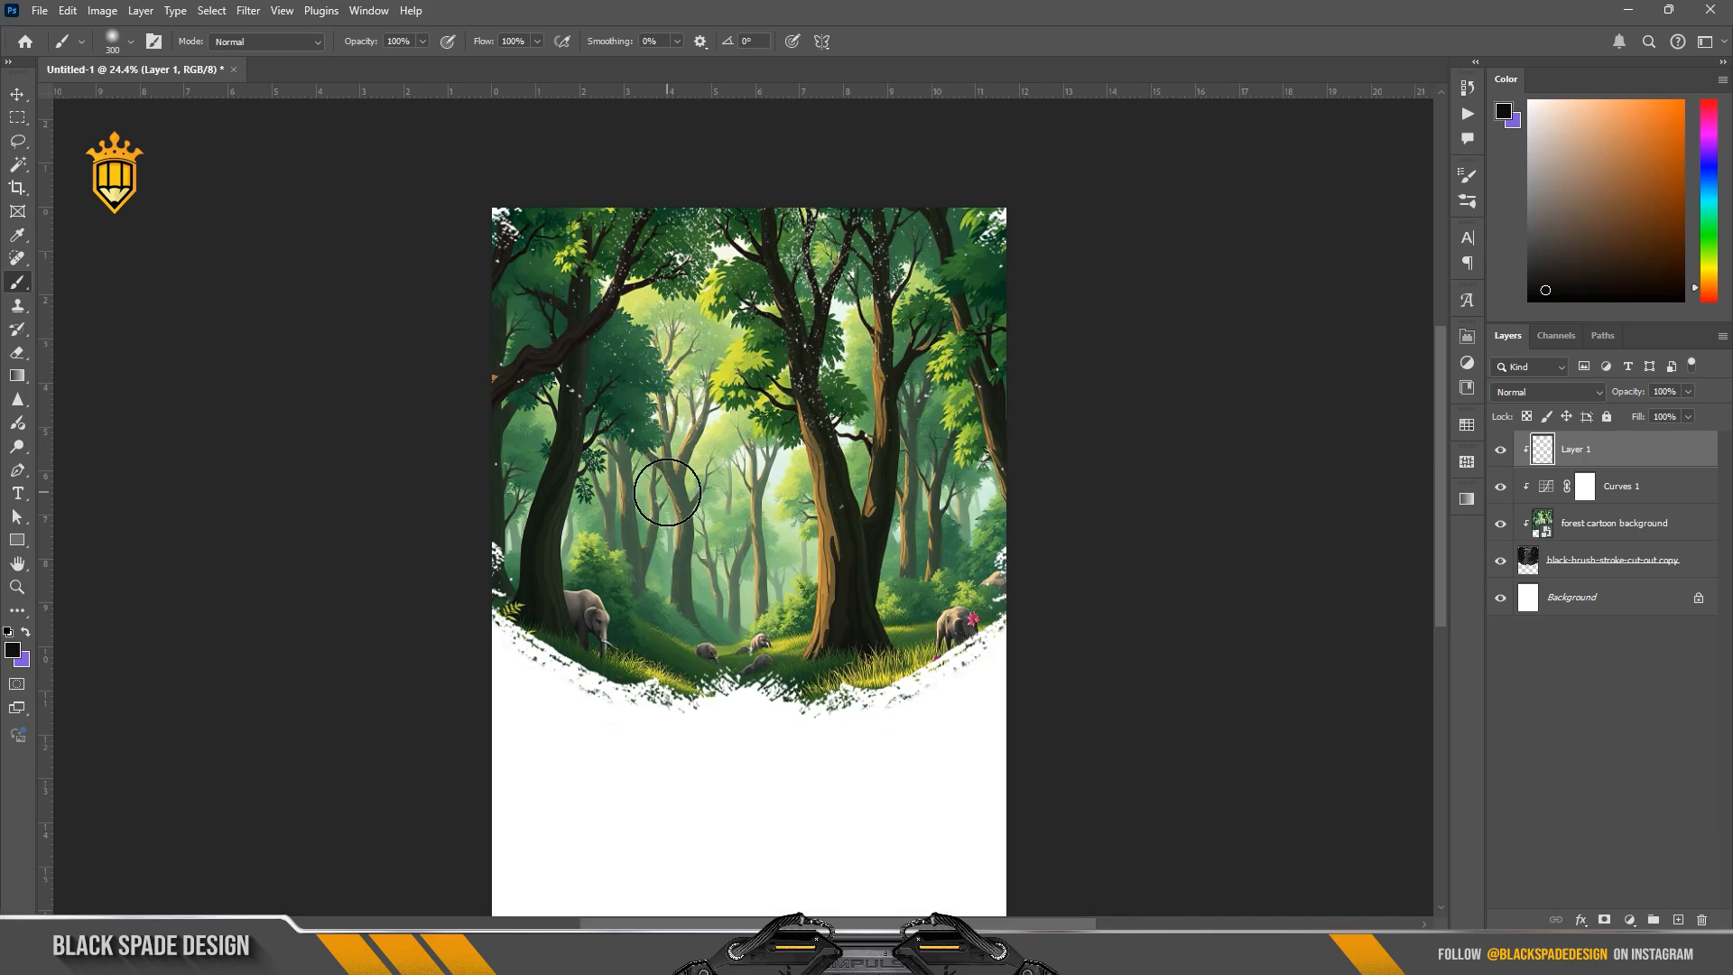
pyautogui.press(']')
pyautogui.press(']')
pyautogui.press(']')
pyautogui.press(']')
pyautogui.press(']')
pyautogui.press(']')
pyautogui.press(']')
pyautogui.press(']')
pyautogui.press(']')
pyautogui.press(']')
pyautogui.press(']')
pyautogui.scroll(1, 670, 494)
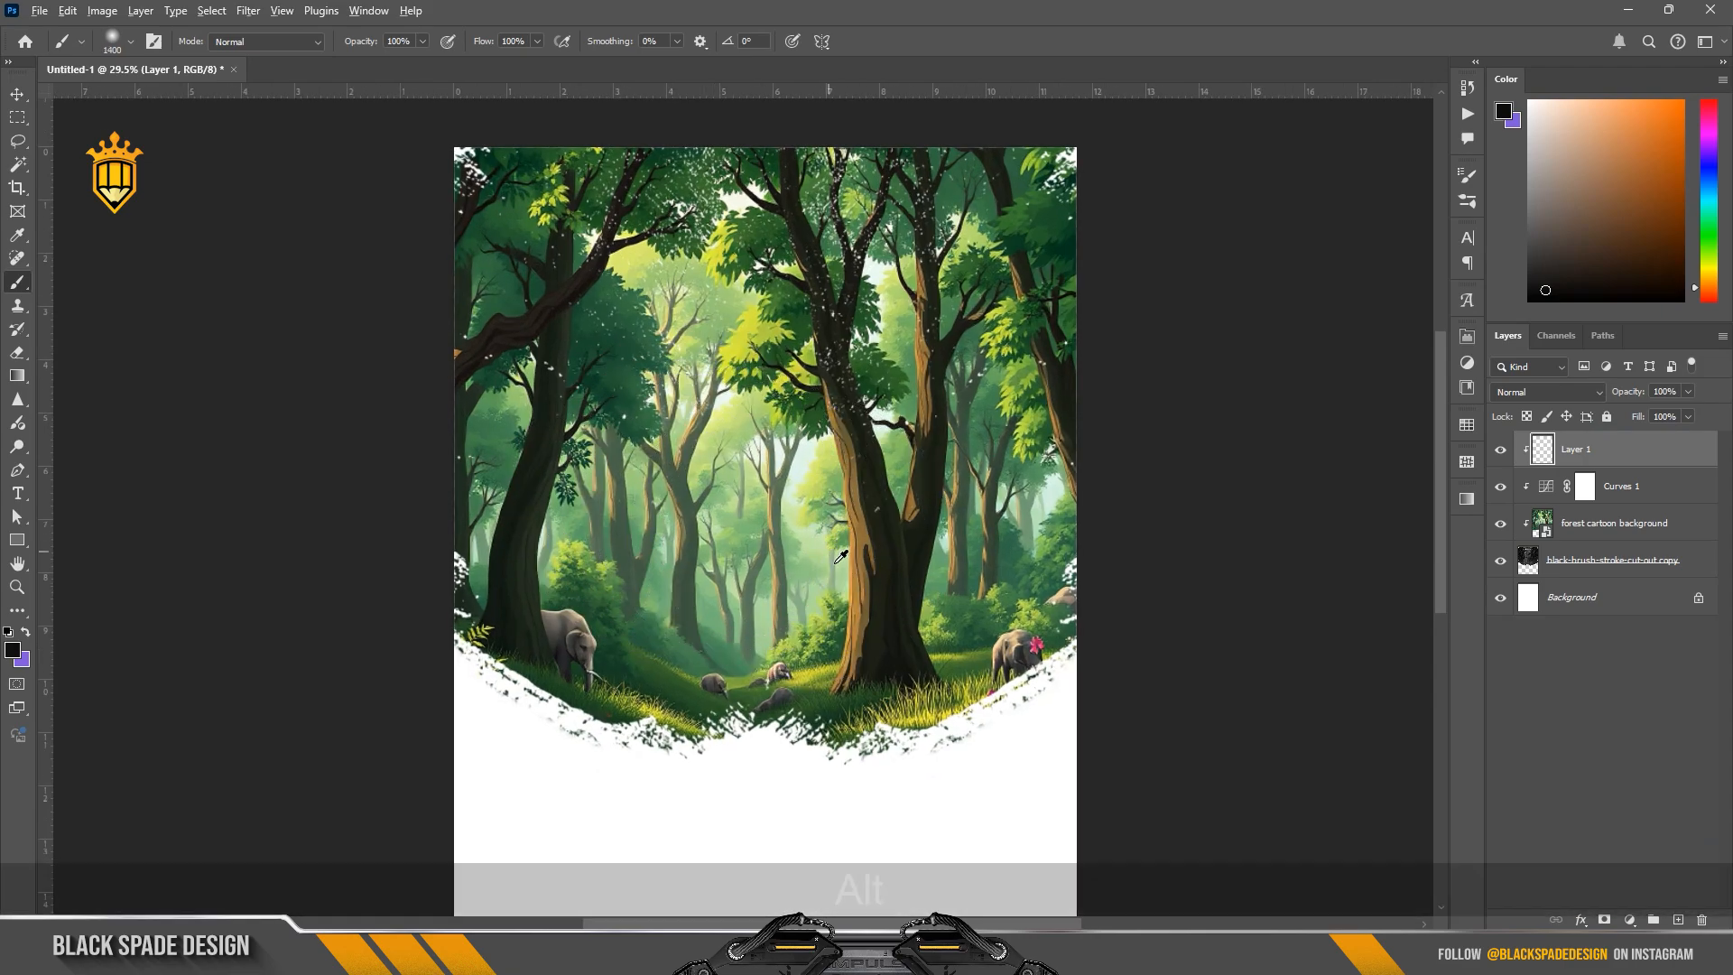
pyautogui.moveTo(828, 669); pyautogui.dragTo(817, 664)
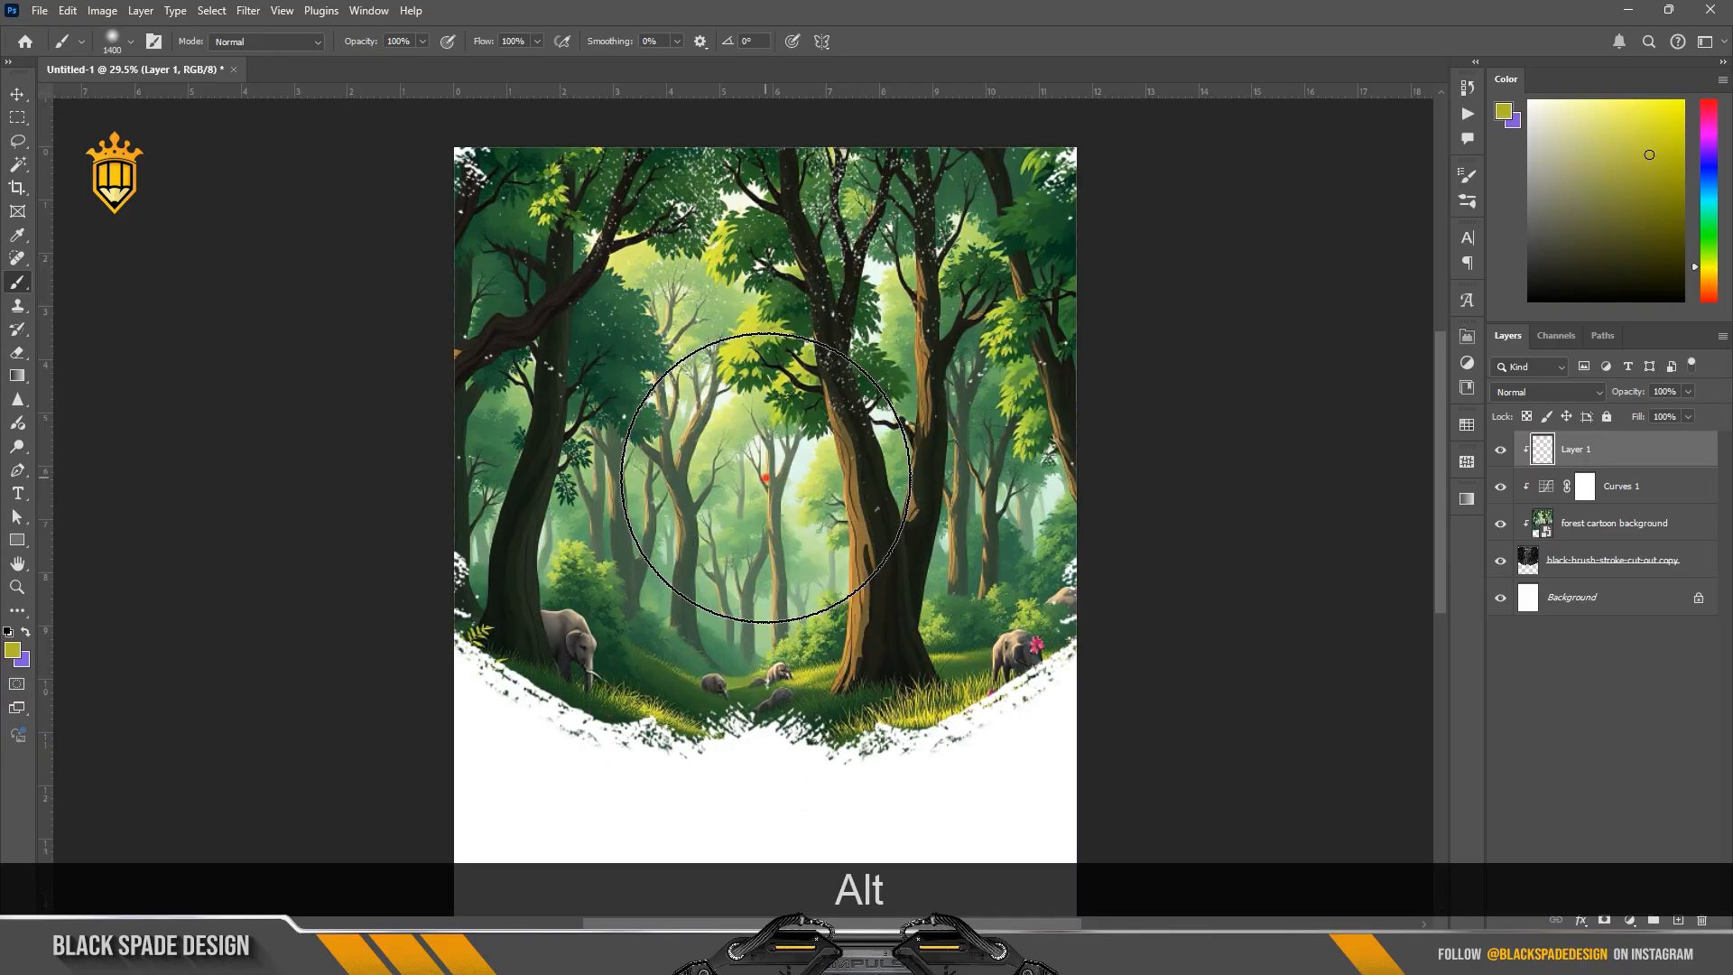
pyautogui.click(766, 478)
pyautogui.click(766, 478)
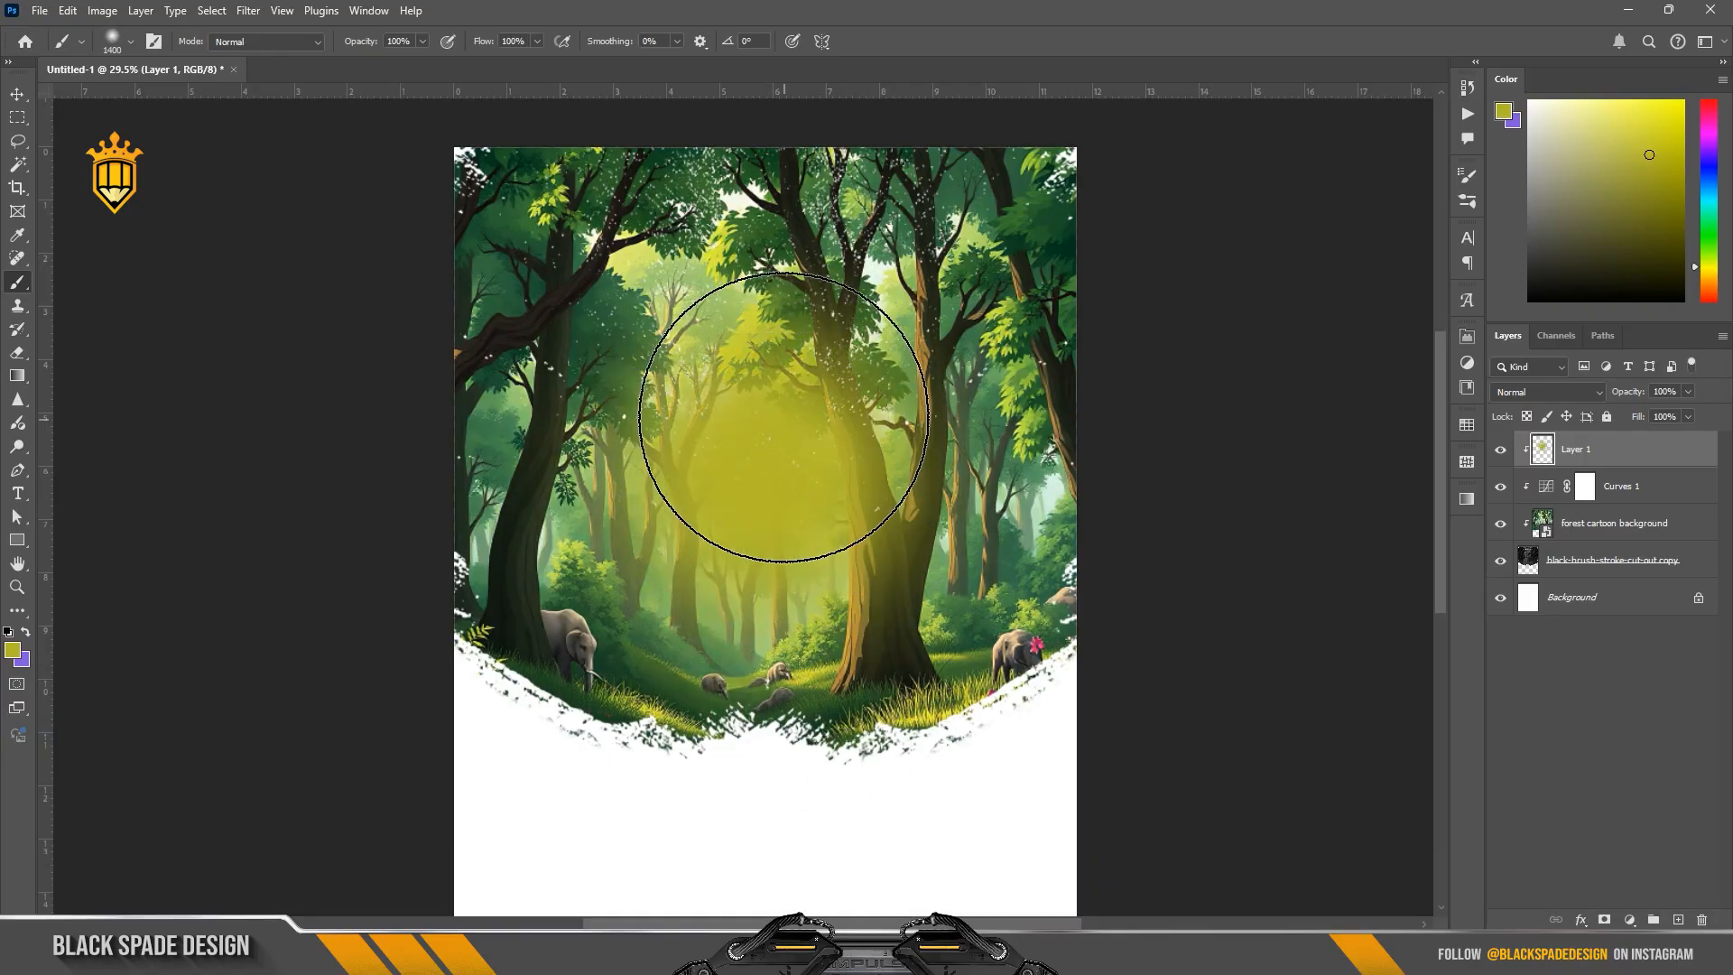
# Step: Set the glow layer's blend mode to Color, scale the glow to about 129%, and move it slightly upward
pyautogui.click(1547, 392)
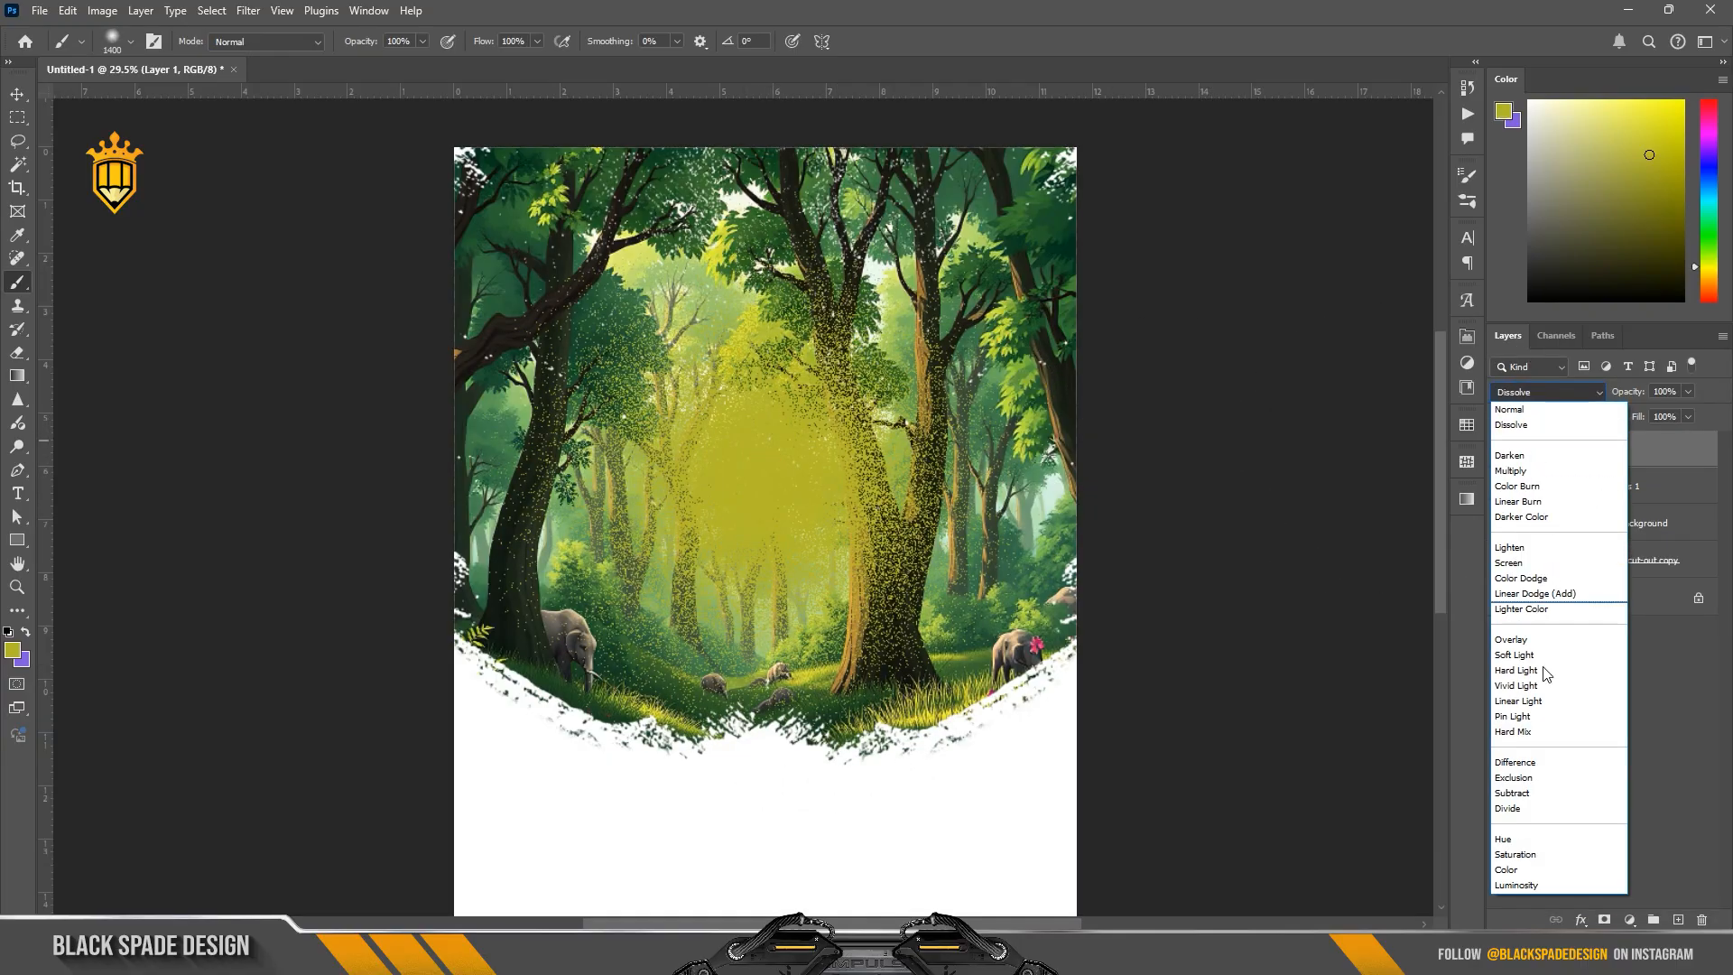
pyautogui.click(1512, 870)
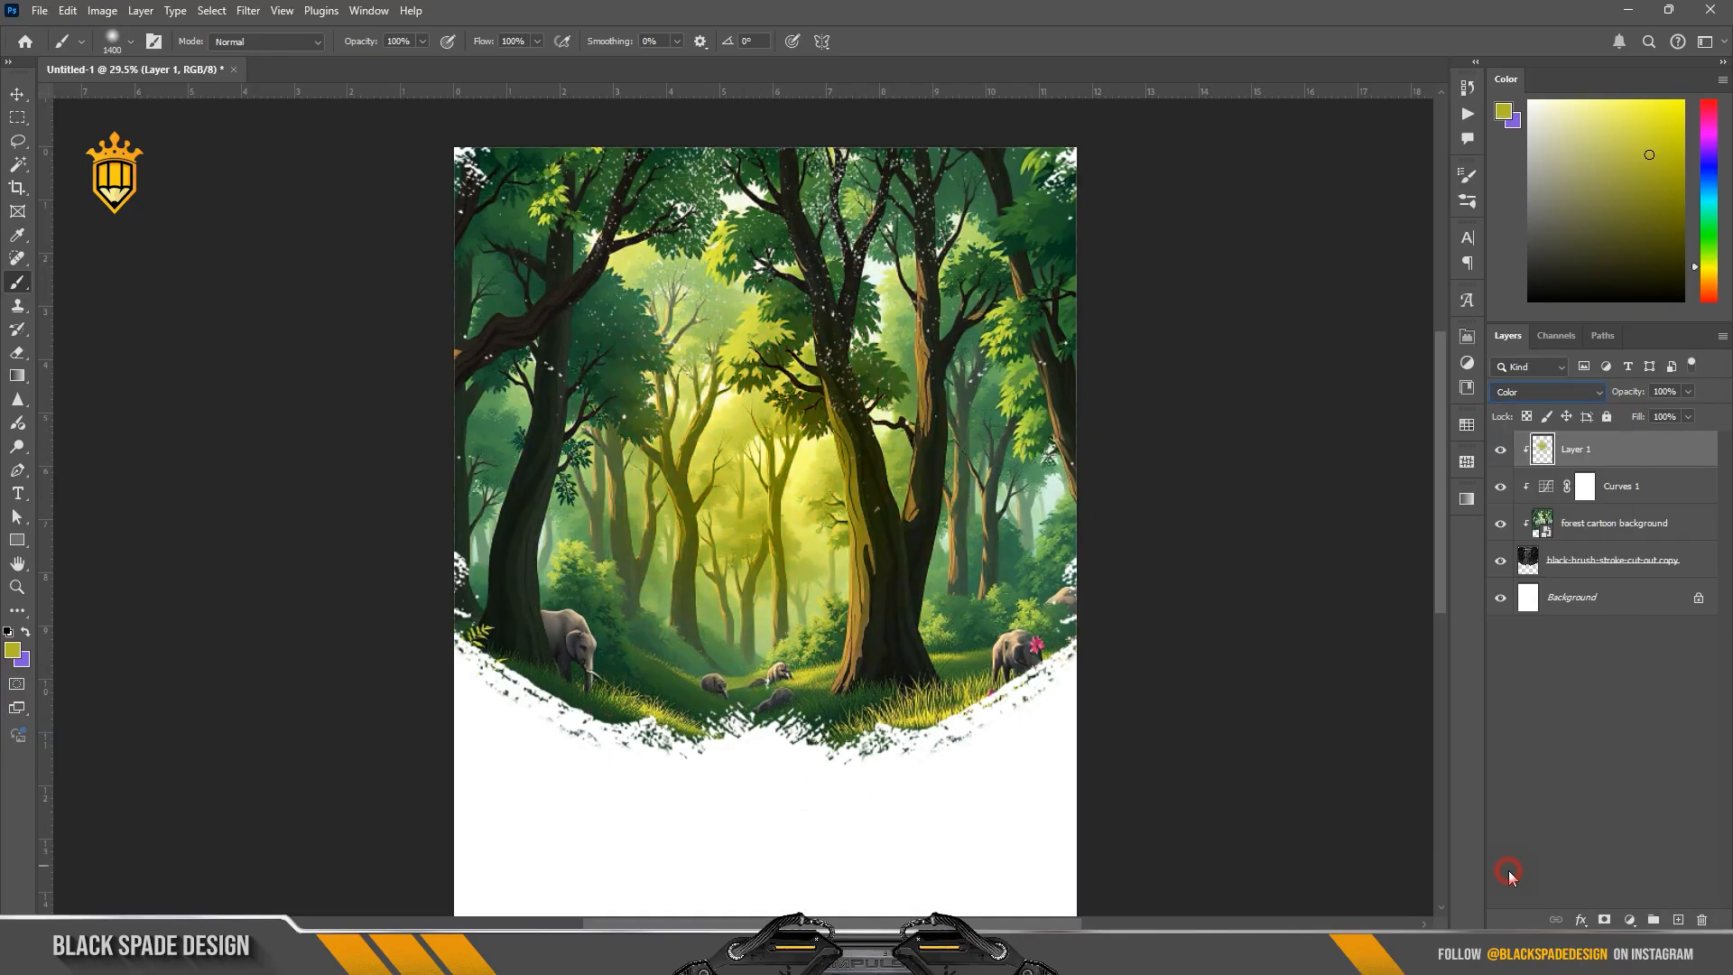
pyautogui.hotkey('ctrl', 't')
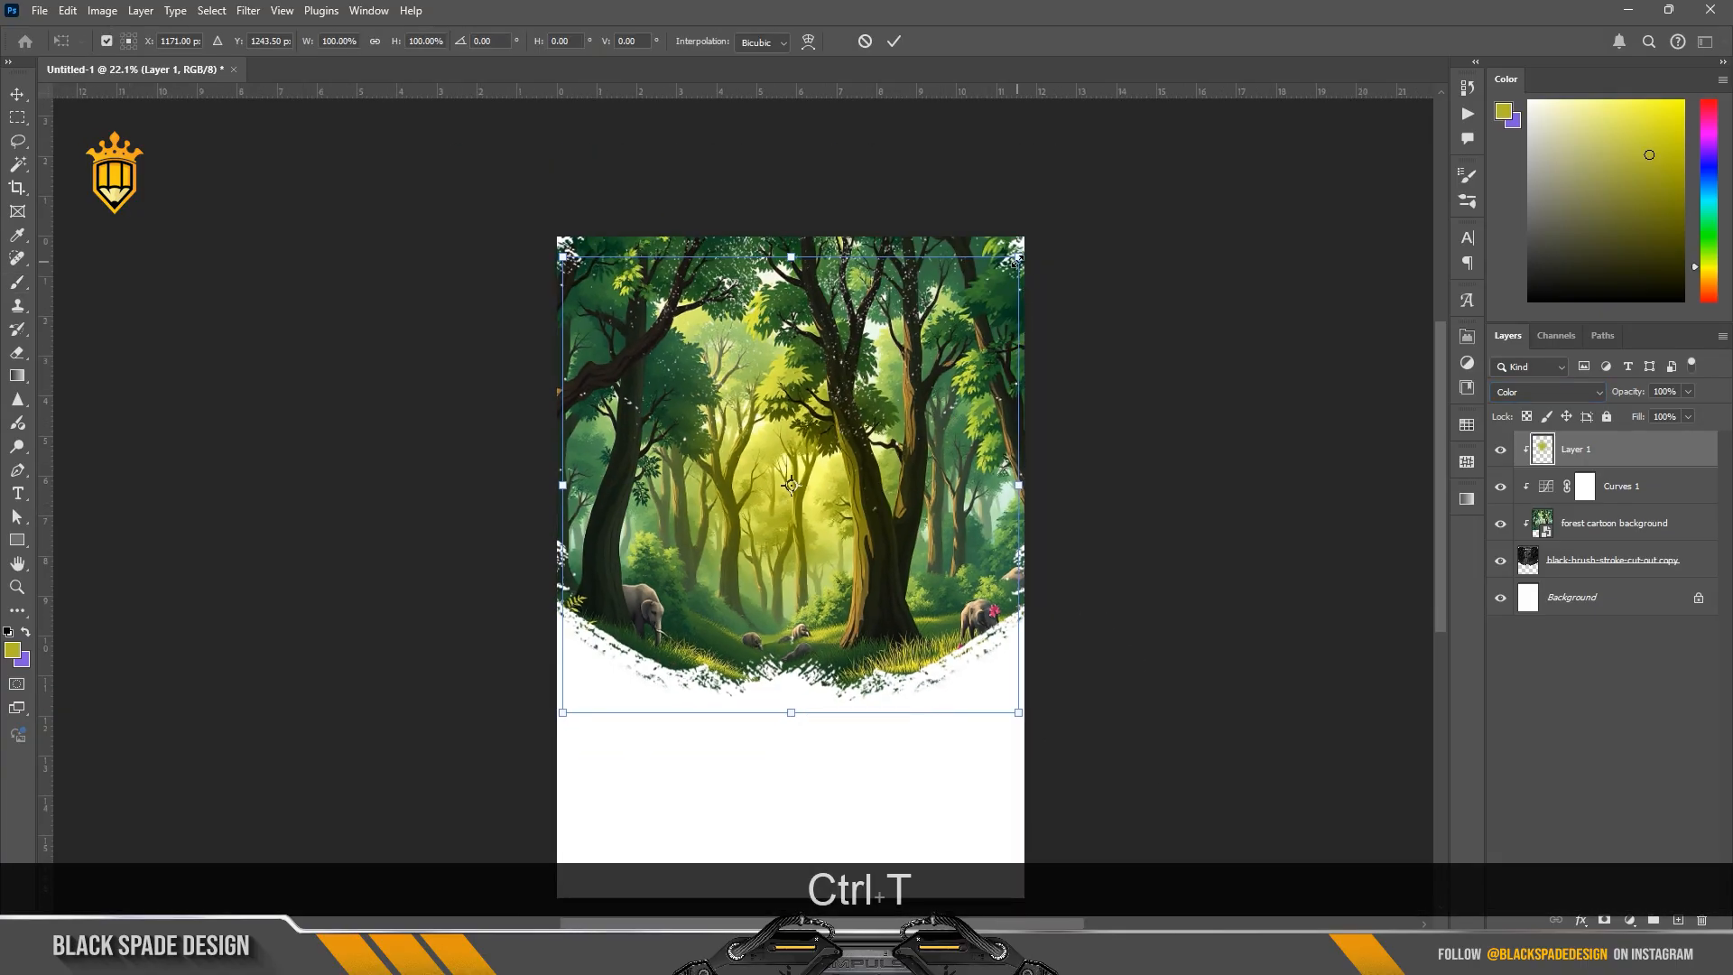
pyautogui.moveTo(1018, 259); pyautogui.dragTo(1085, 193)
pyautogui.moveTo(910, 507); pyautogui.dragTo(909, 484)
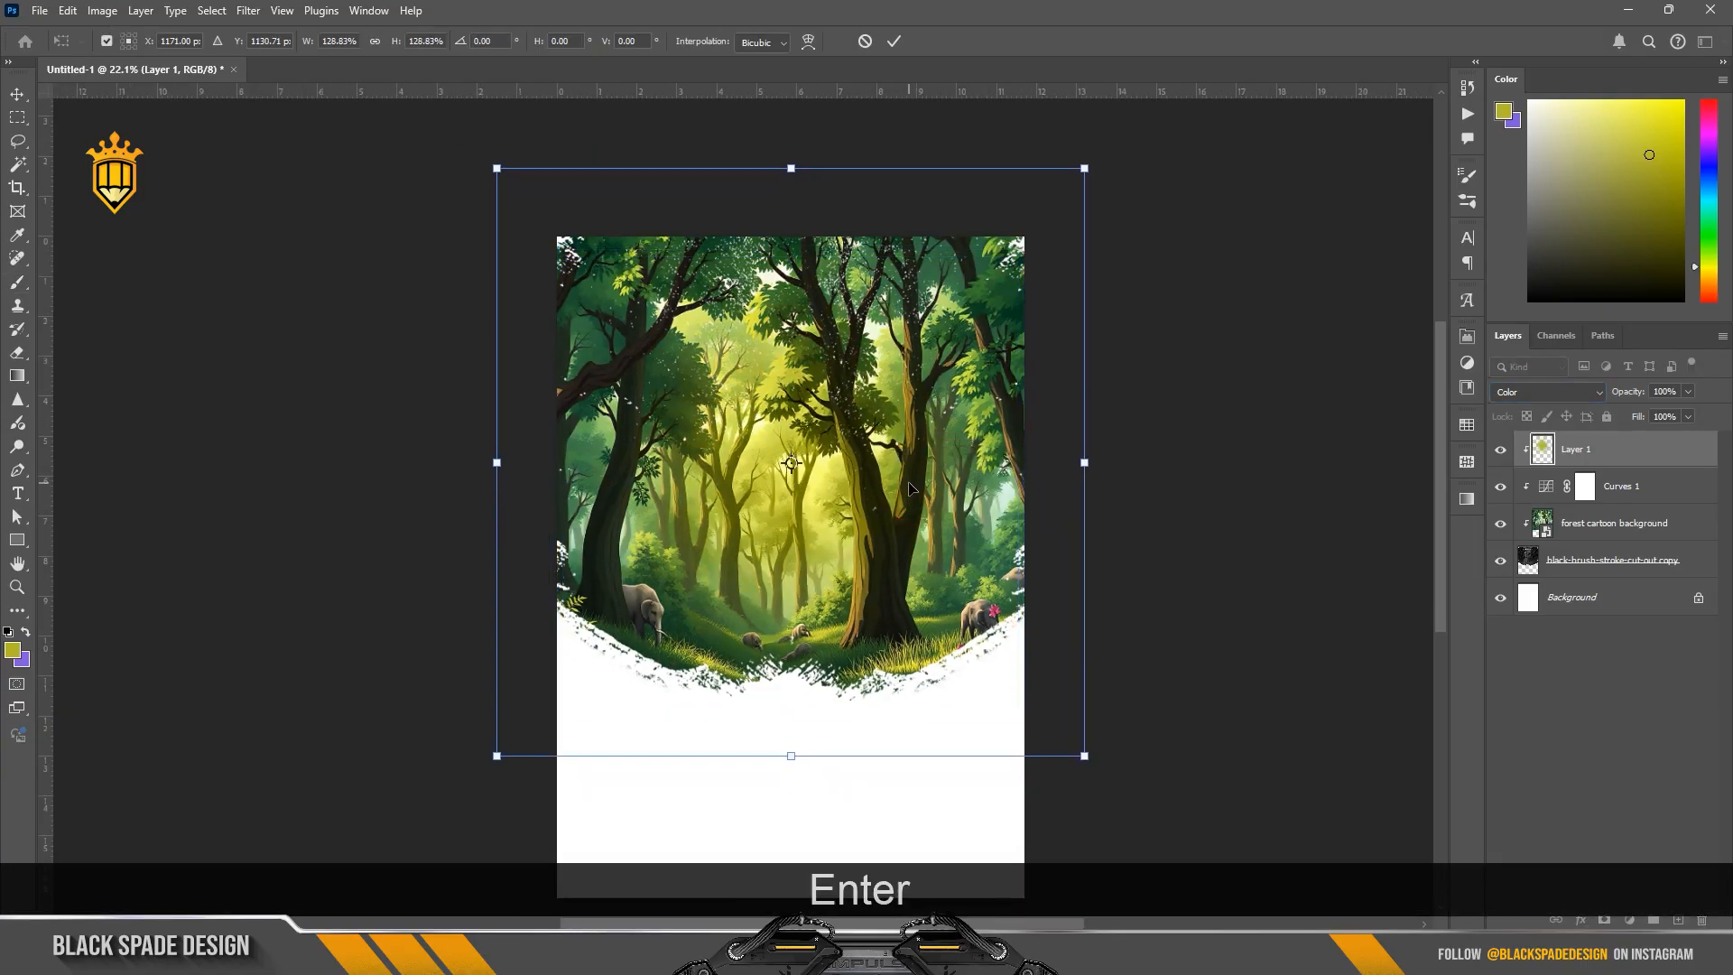
# Step: Confirm the glow's transform and place the Dancer image from the thug life folder, horizontally centred over the forest scene
pyautogui.press('Return')
pyautogui.press('v')
pyautogui.click(808, 925)
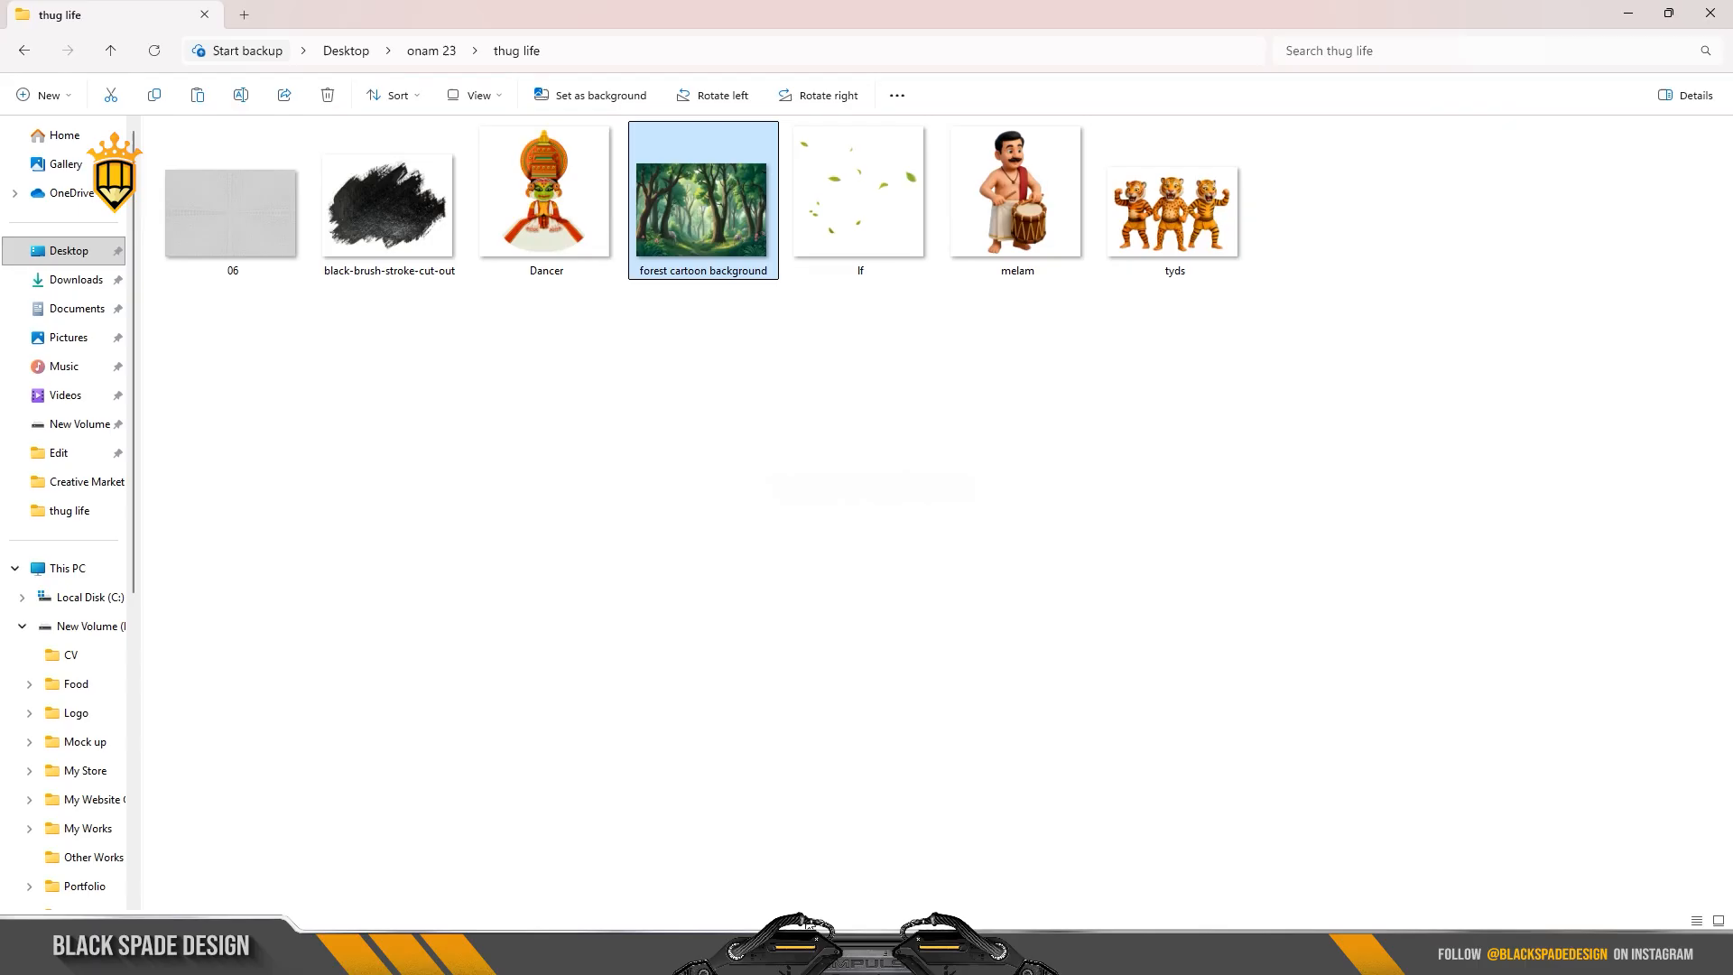
pyautogui.moveTo(545, 199); pyautogui.dragTo(782, 401)
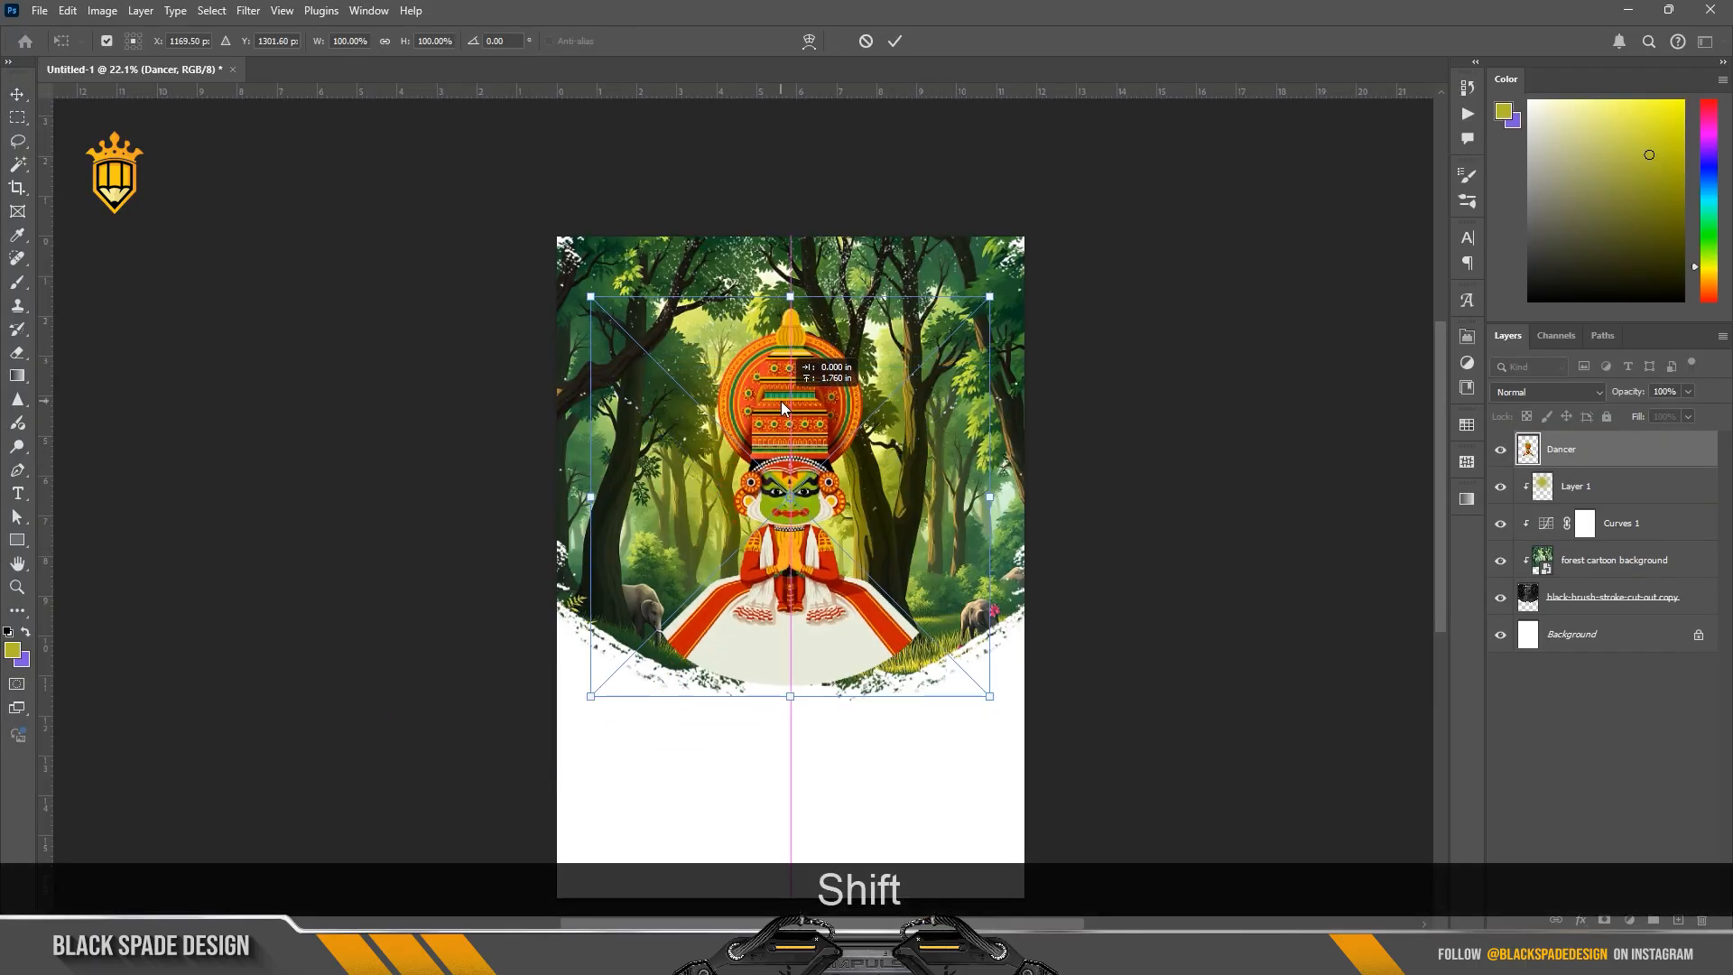
# Step: Enlarge the placed dancer proportionally and clip it to the brush stroke shape
pyautogui.moveTo(989, 295); pyautogui.dragTo(1027, 268)
pyautogui.press('Return')
pyautogui.press('Return')
pyautogui.hotkey('ctrl', 'alt', 'g')
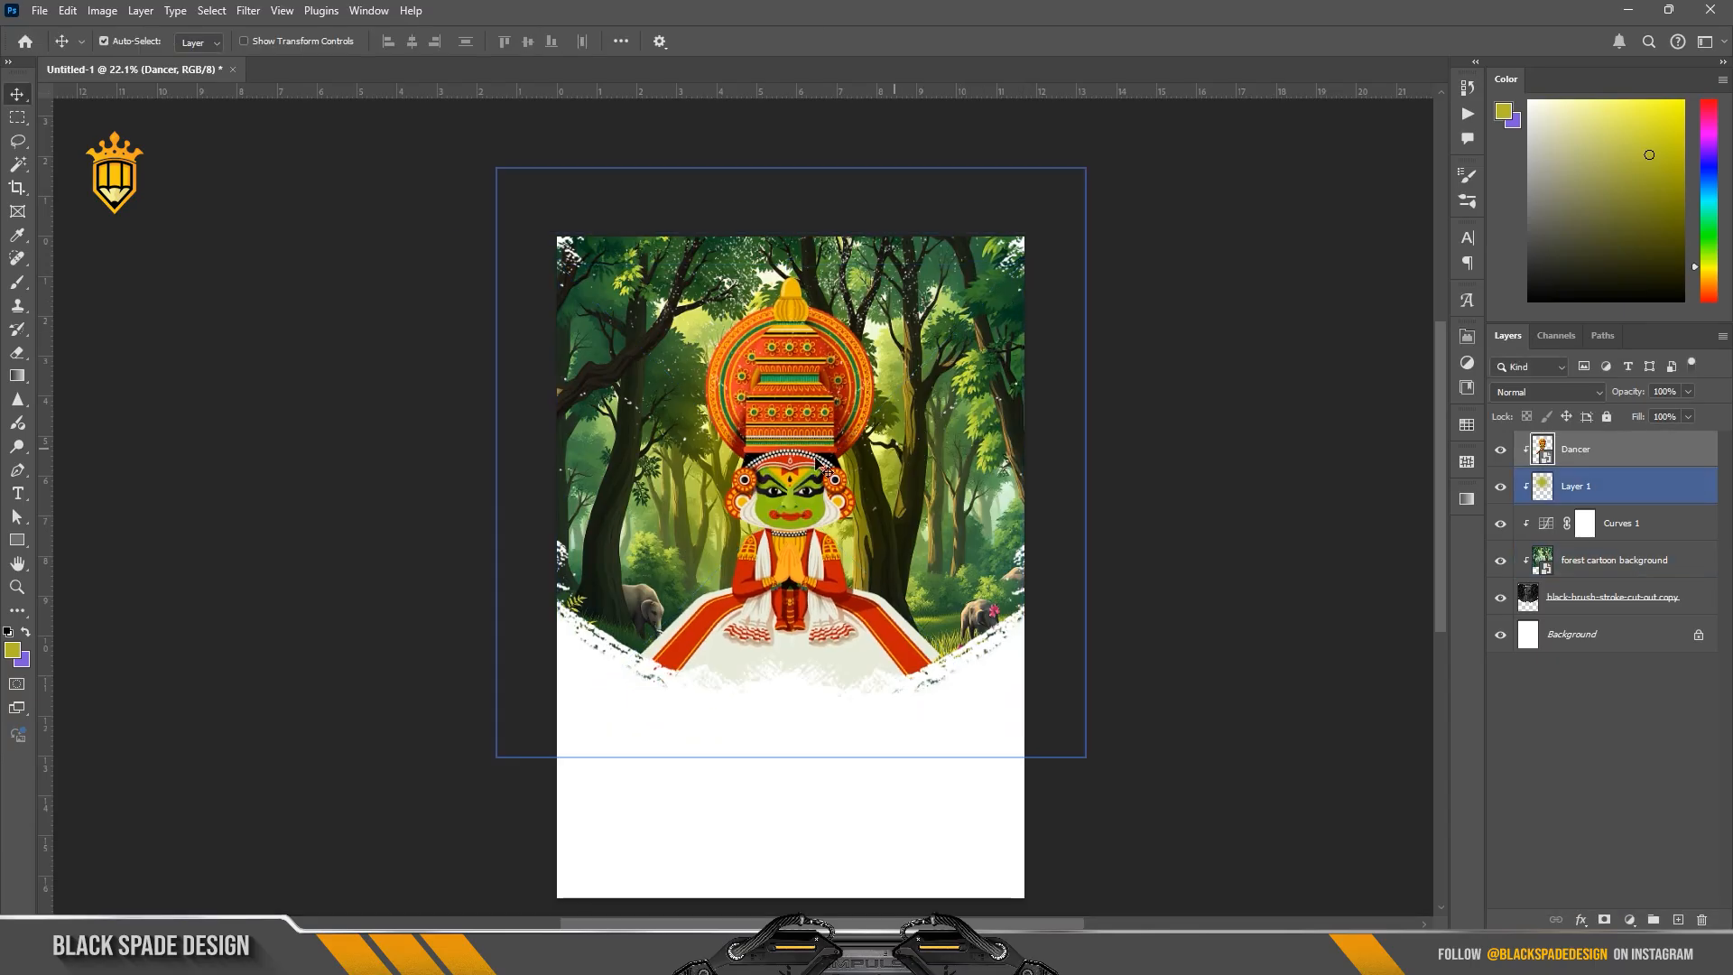
# Step: Add a new empty layer between the dancer and the yellow-green glow layer
pyautogui.scroll(3, 819, 462)
pyautogui.scroll(-3, 787, 462)
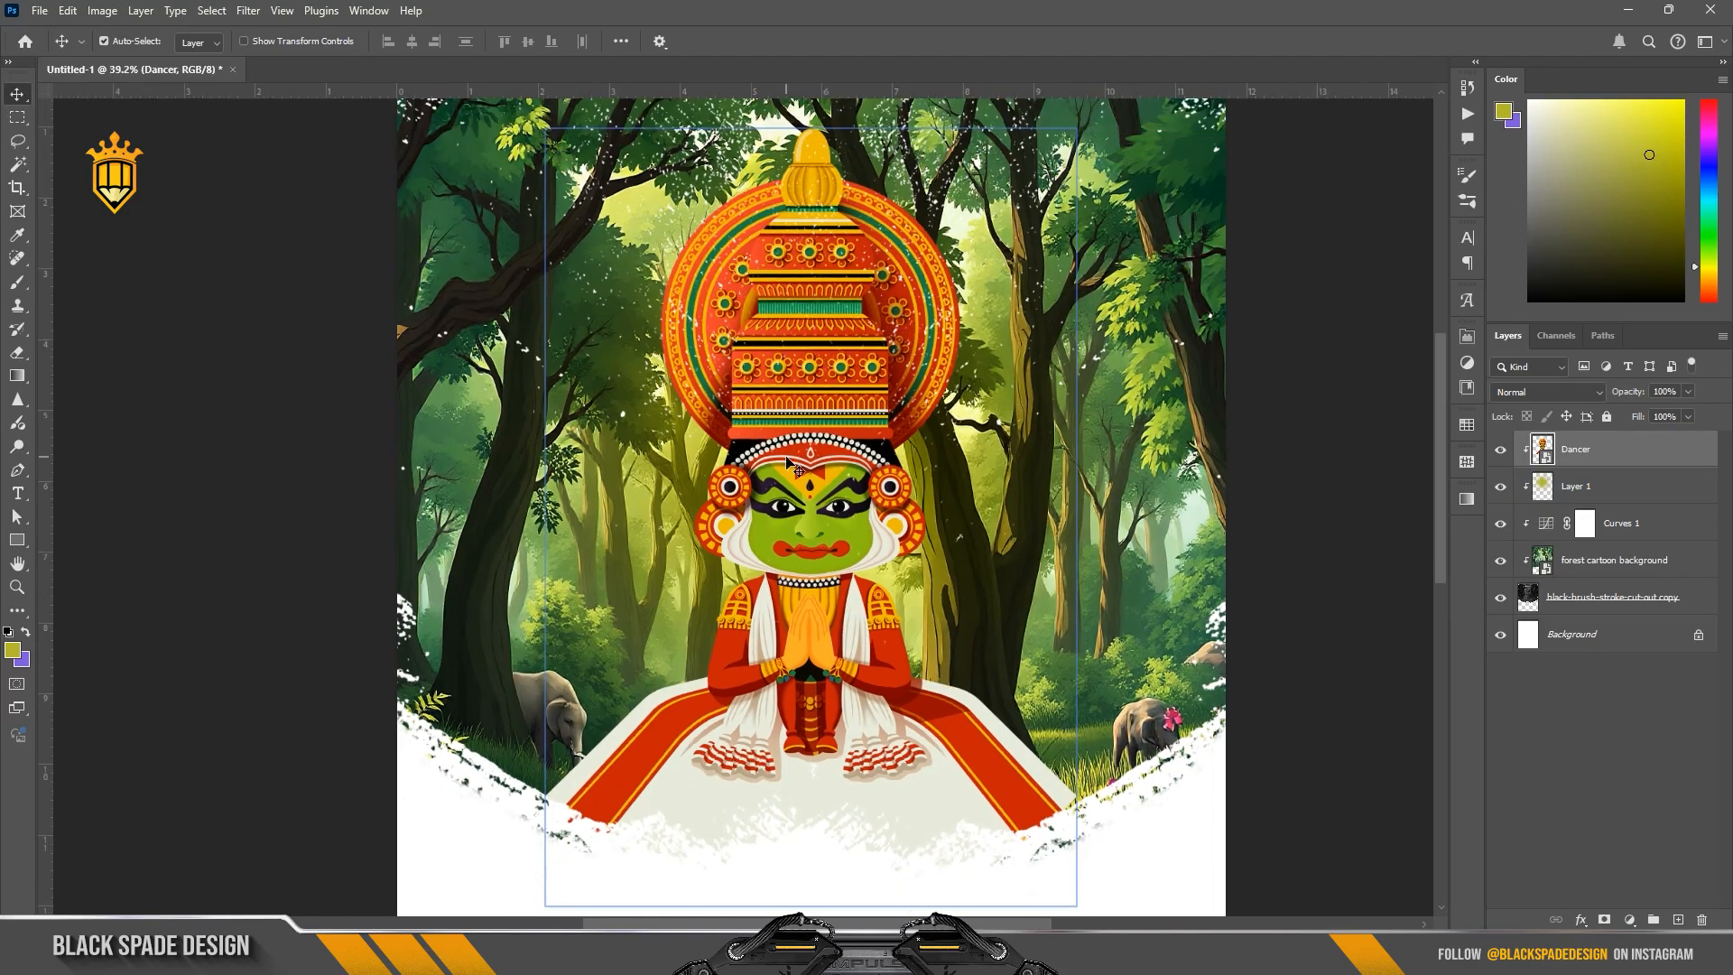
pyautogui.press('space')
pyautogui.click(1655, 488)
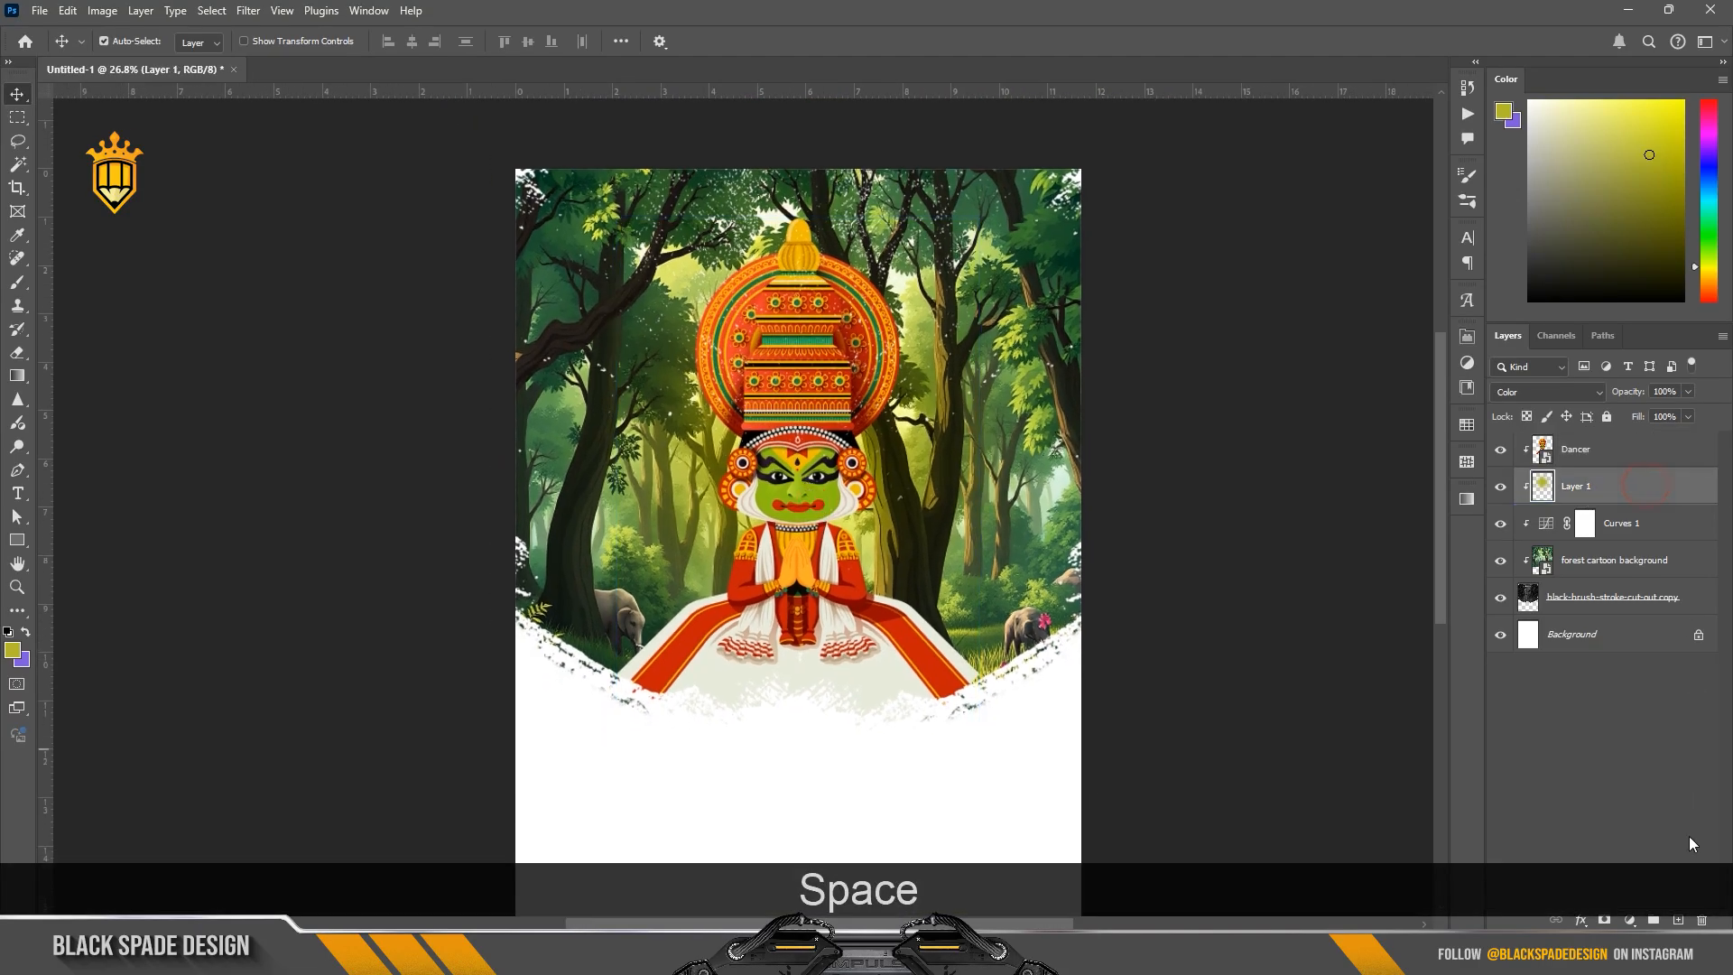
pyautogui.click(1678, 919)
# Step: Sample the orange from the dancer's hands and paint a soft glow behind the headdress with a 1400 px brush
pyautogui.press('b')
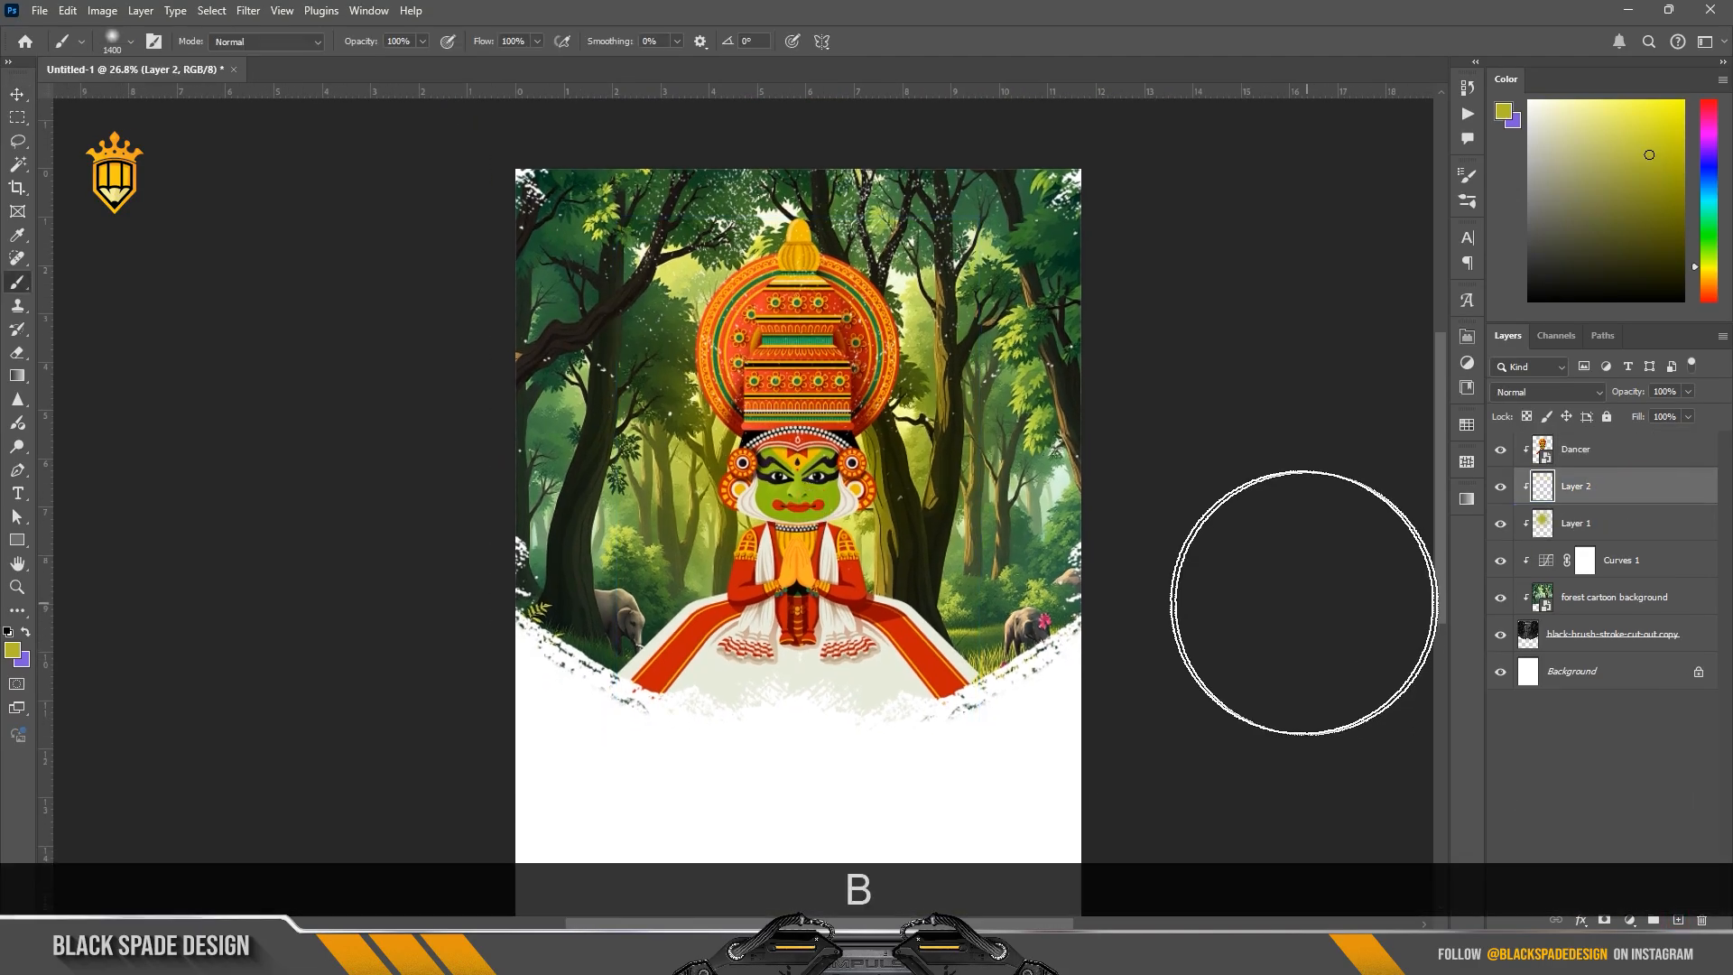
pyautogui.press('alt')
pyautogui.keyDown('alt'); pyautogui.click(798, 562); pyautogui.keyUp('alt')
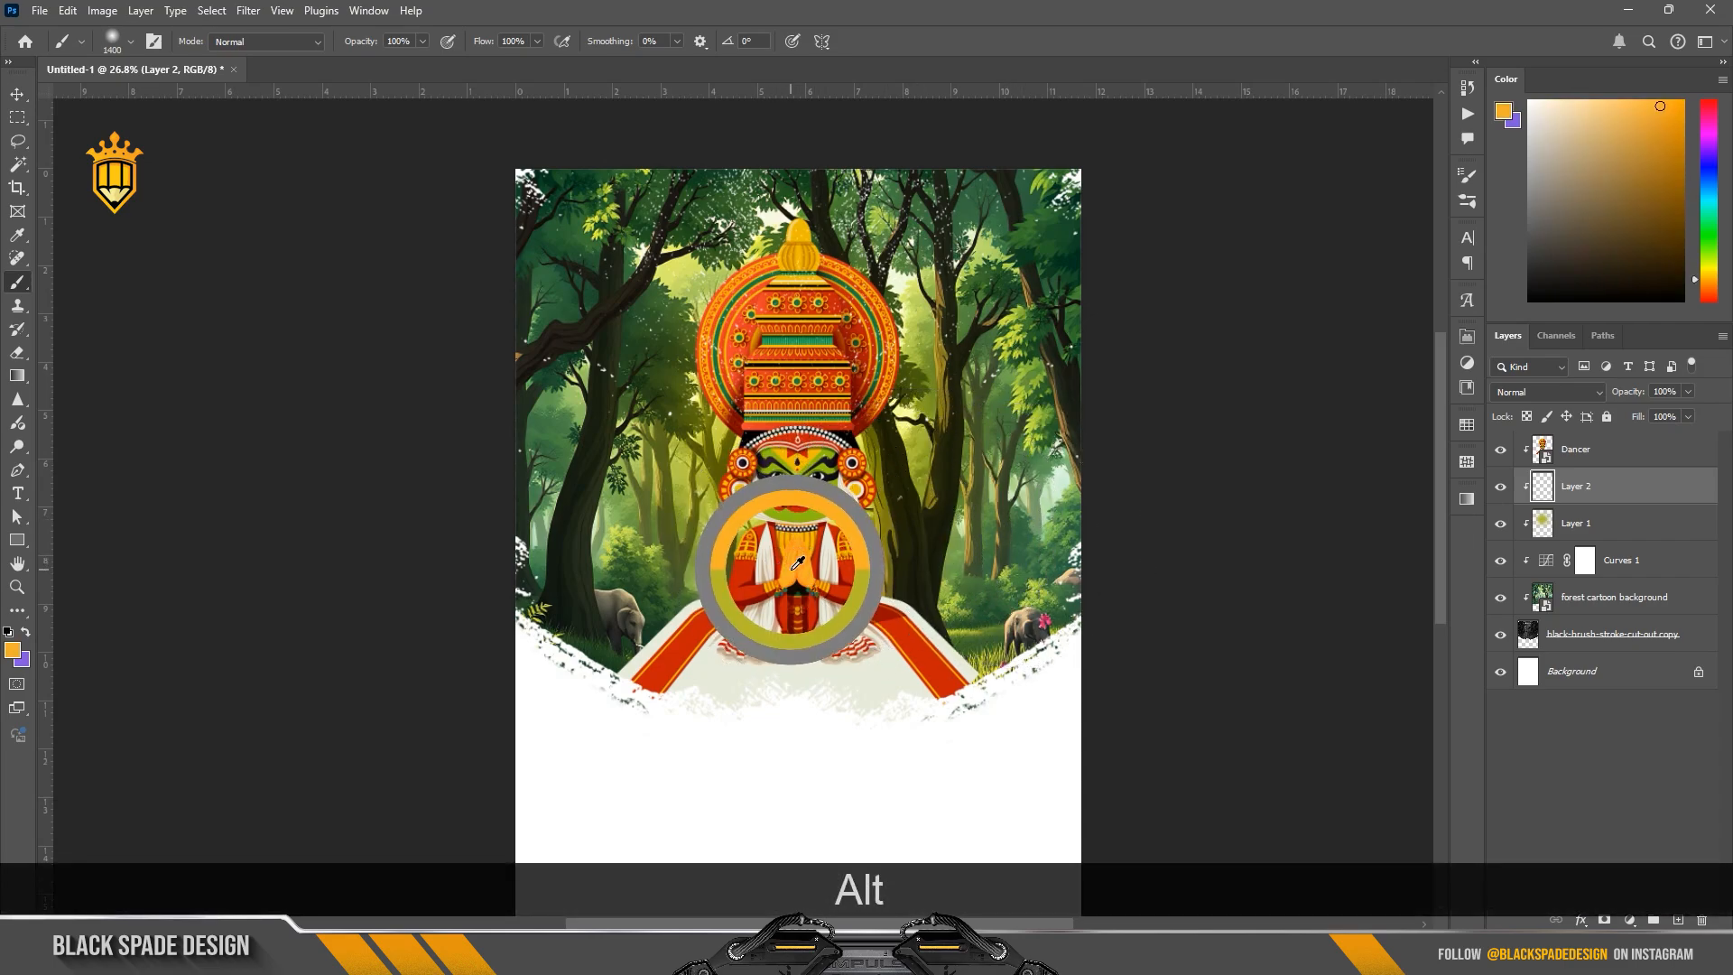
pyautogui.click(791, 426)
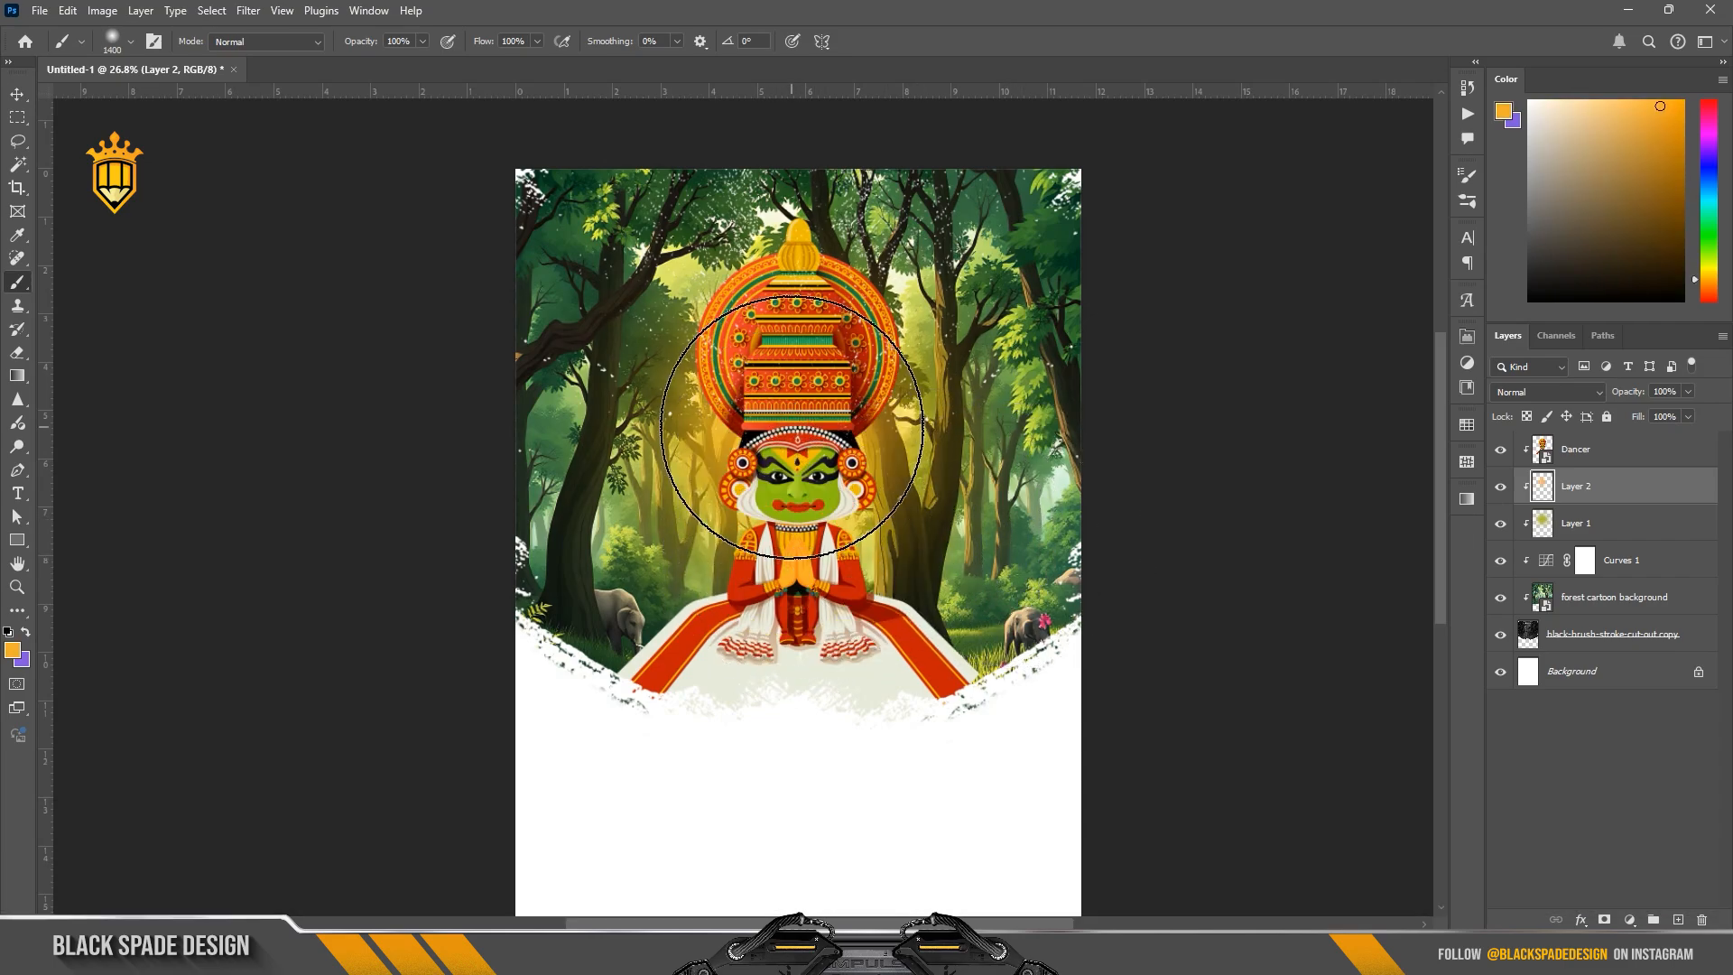
pyautogui.click(791, 426)
# Step: Set the orange glow layer's blend mode to Color and enlarge the glow to about 21 in wide
pyautogui.click(1548, 392)
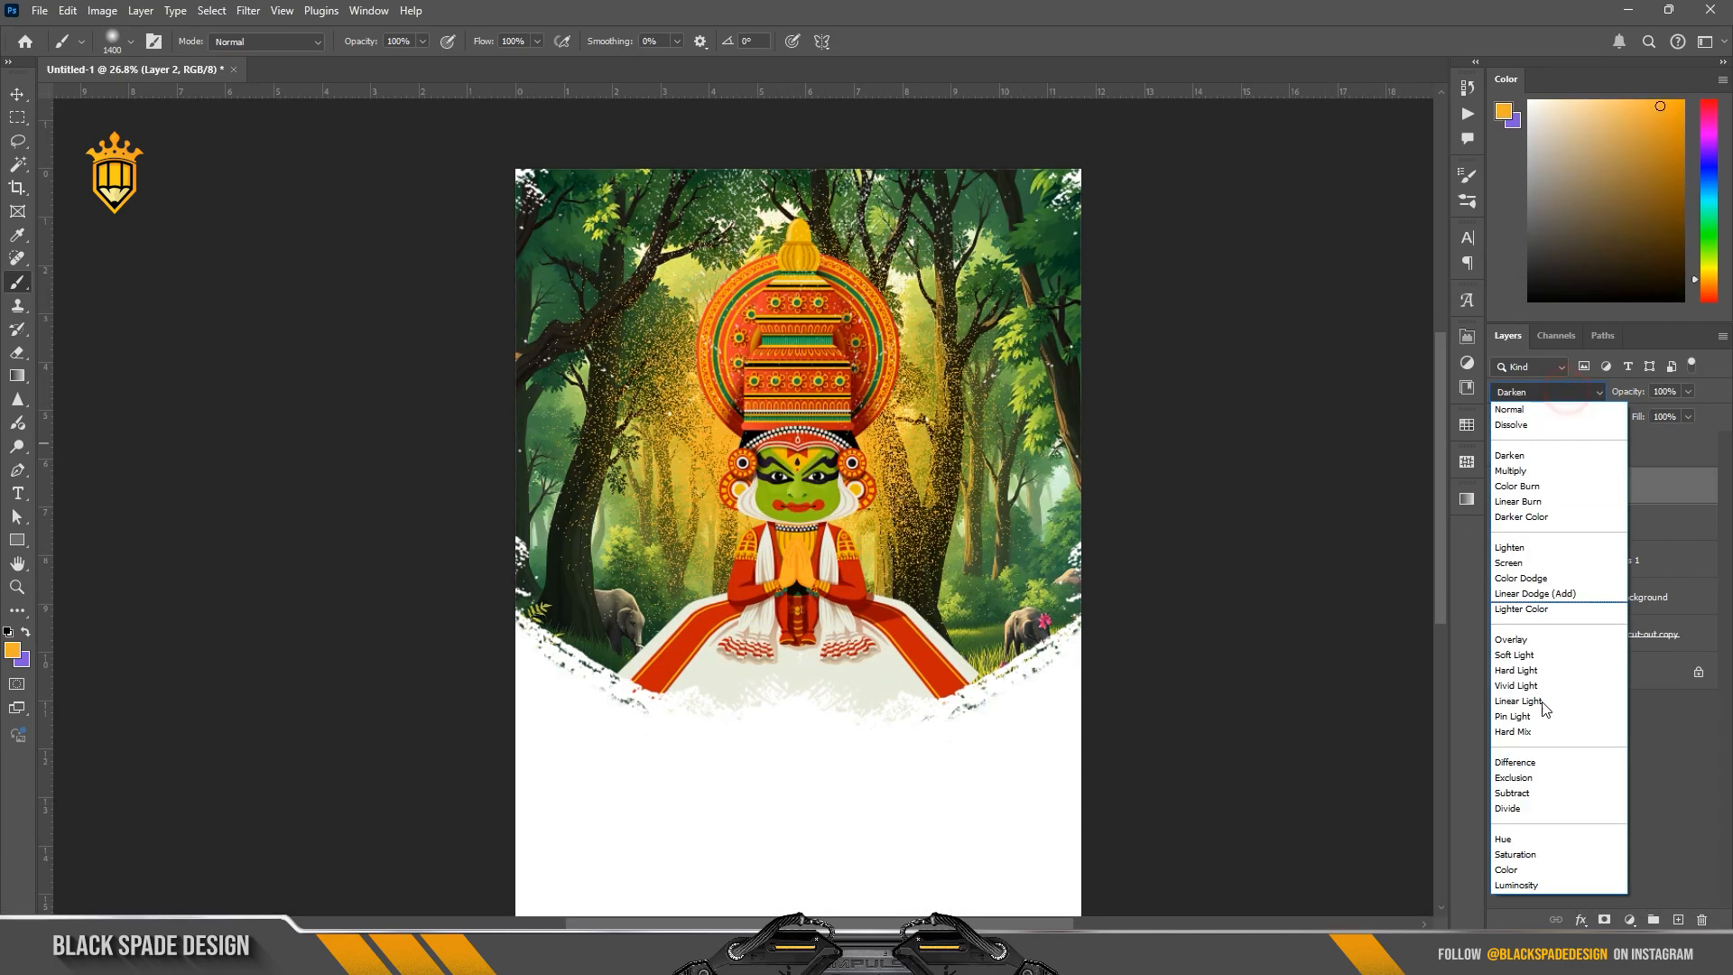
pyautogui.click(1516, 872)
pyautogui.hotkey('ctrl', 't')
pyautogui.moveTo(1066, 170); pyautogui.dragTo(1164, 302)
pyautogui.scroll(-4, 841, 553)
pyautogui.moveTo(841, 559); pyautogui.dragTo(897, 253)
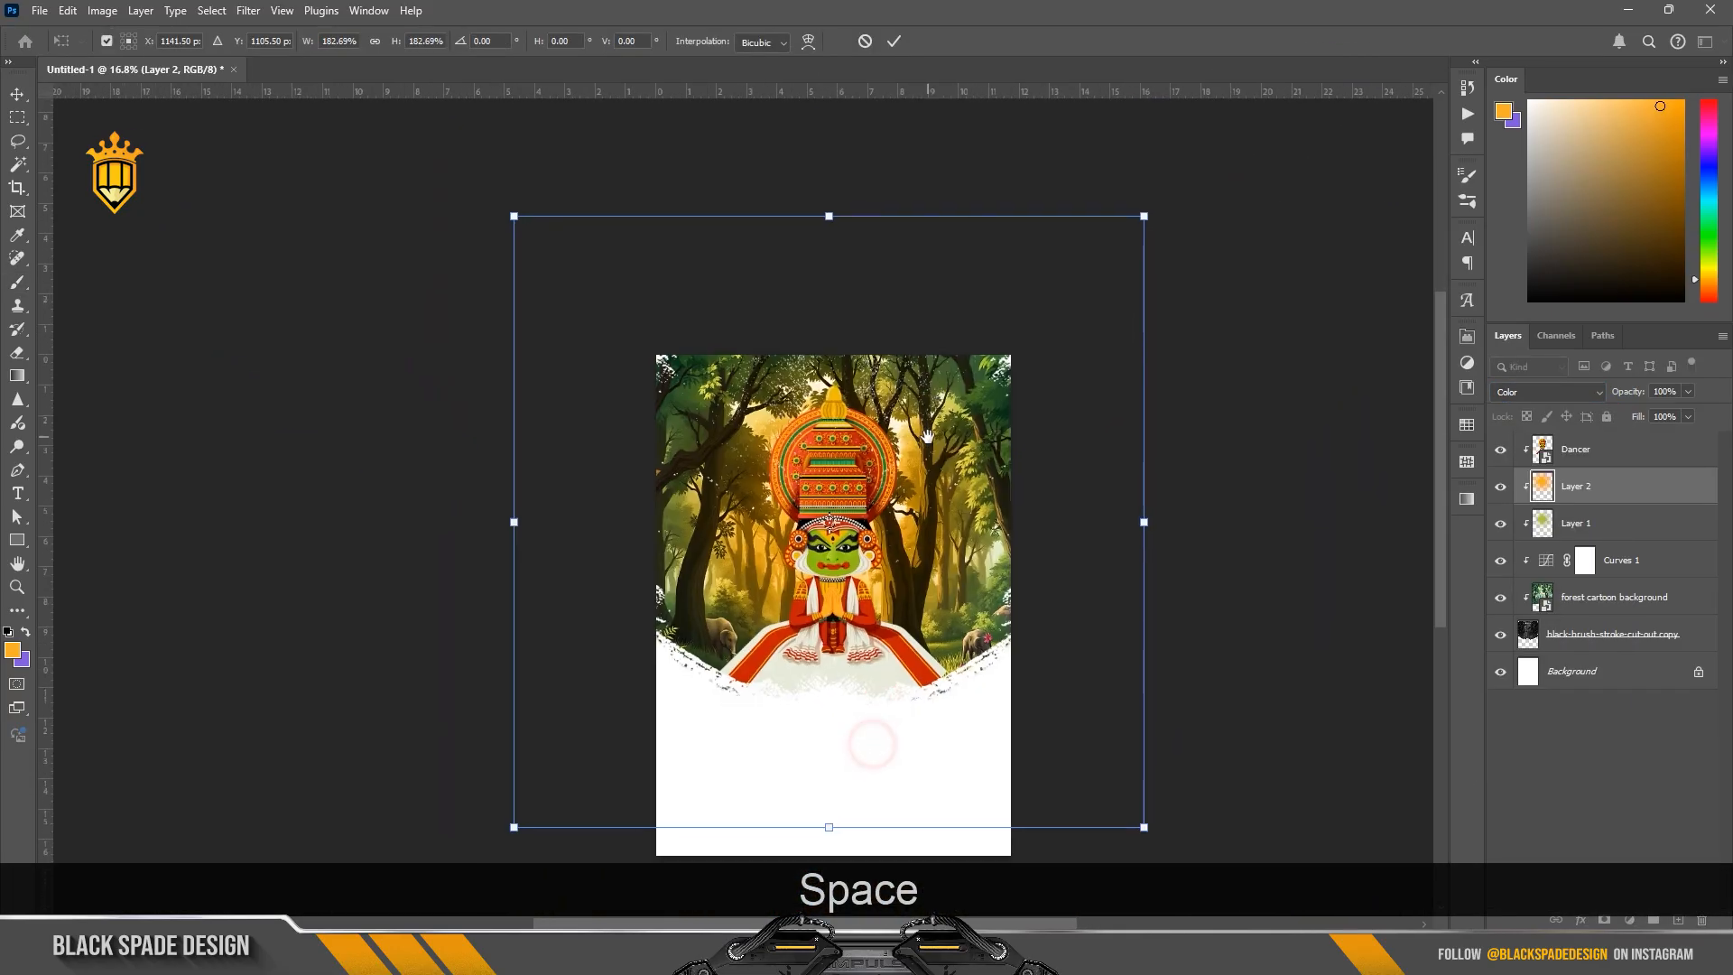
pyautogui.moveTo(1145, 215)
pyautogui.mouseDown()
pyautogui.moveTo(1172, 181)
pyautogui.moveTo(1152, 213)
pyautogui.mouseUp()
pyautogui.press('Return')
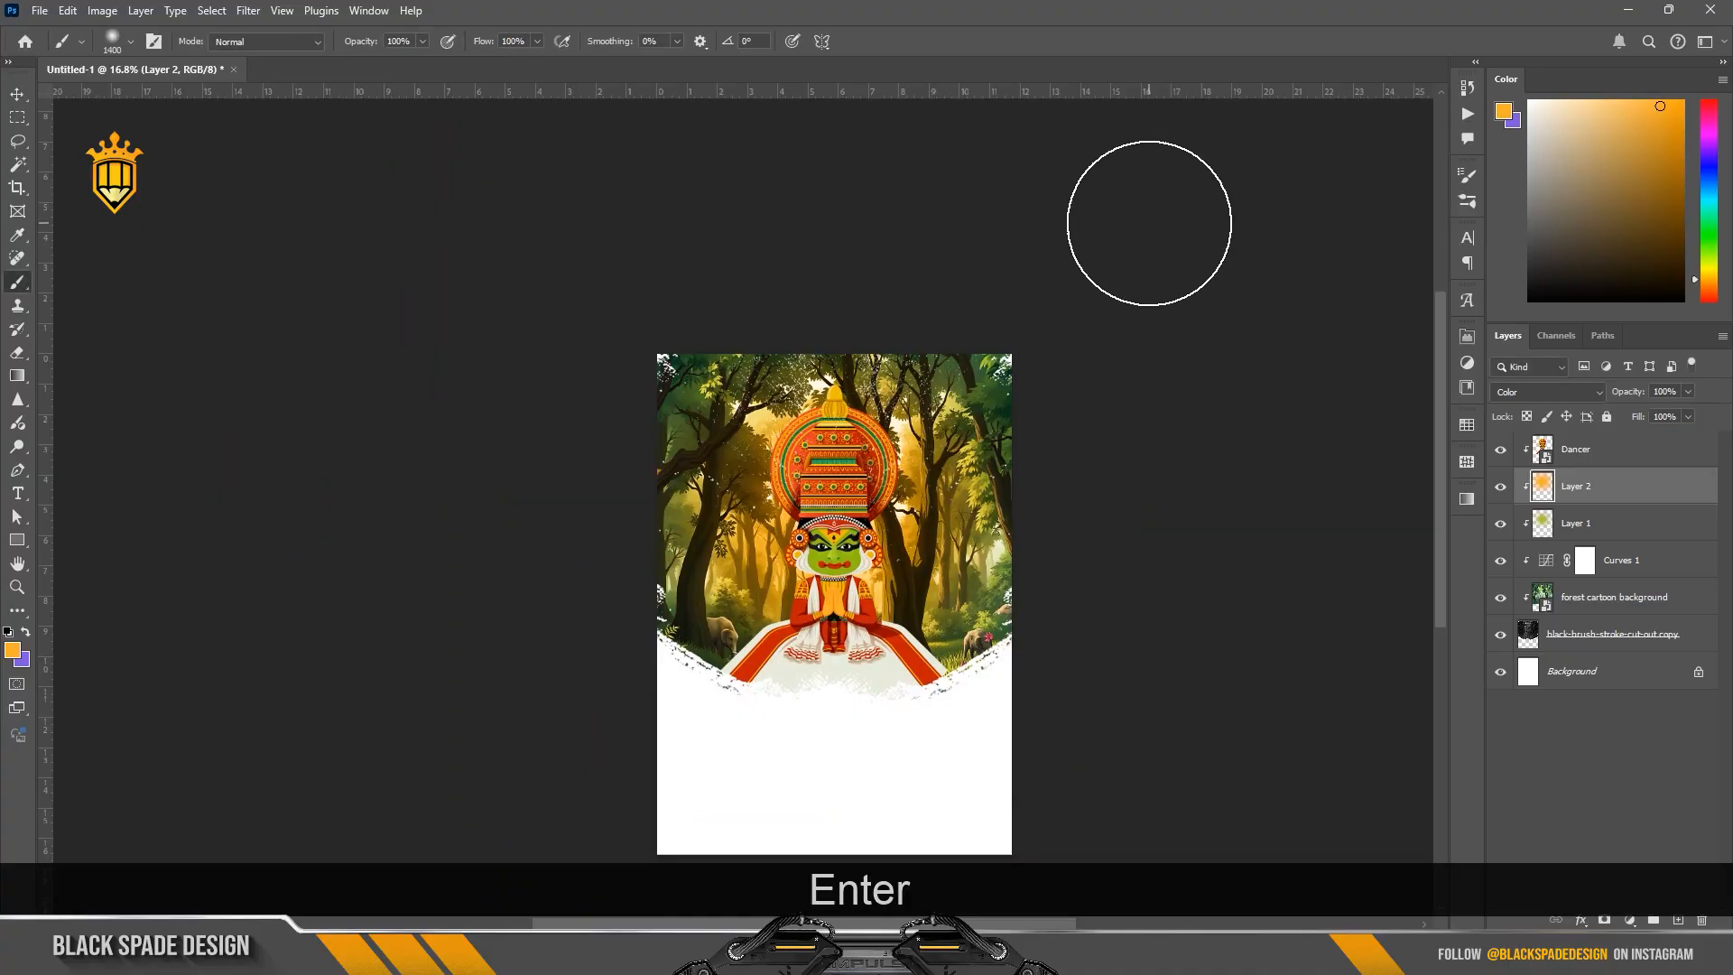
pyautogui.press('v')
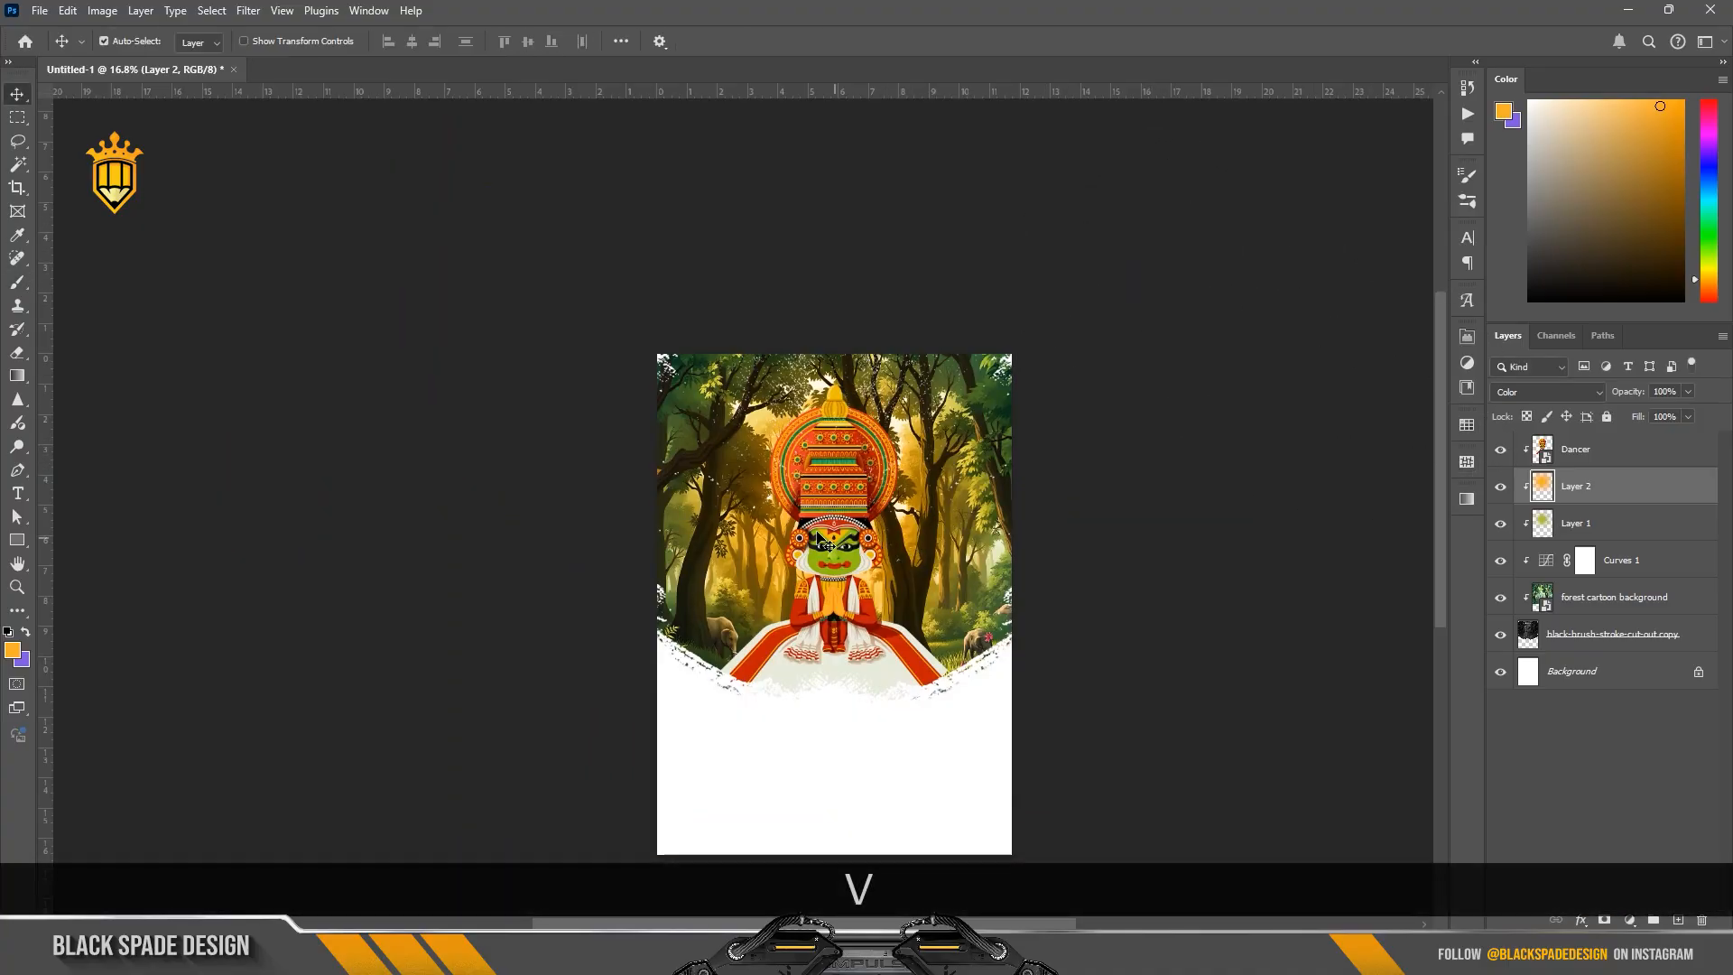
# Step: Add a Color Lookup adjustment above the dancer layer using the FallColors.look 3DLUT
pyautogui.scroll(3, 817, 531)
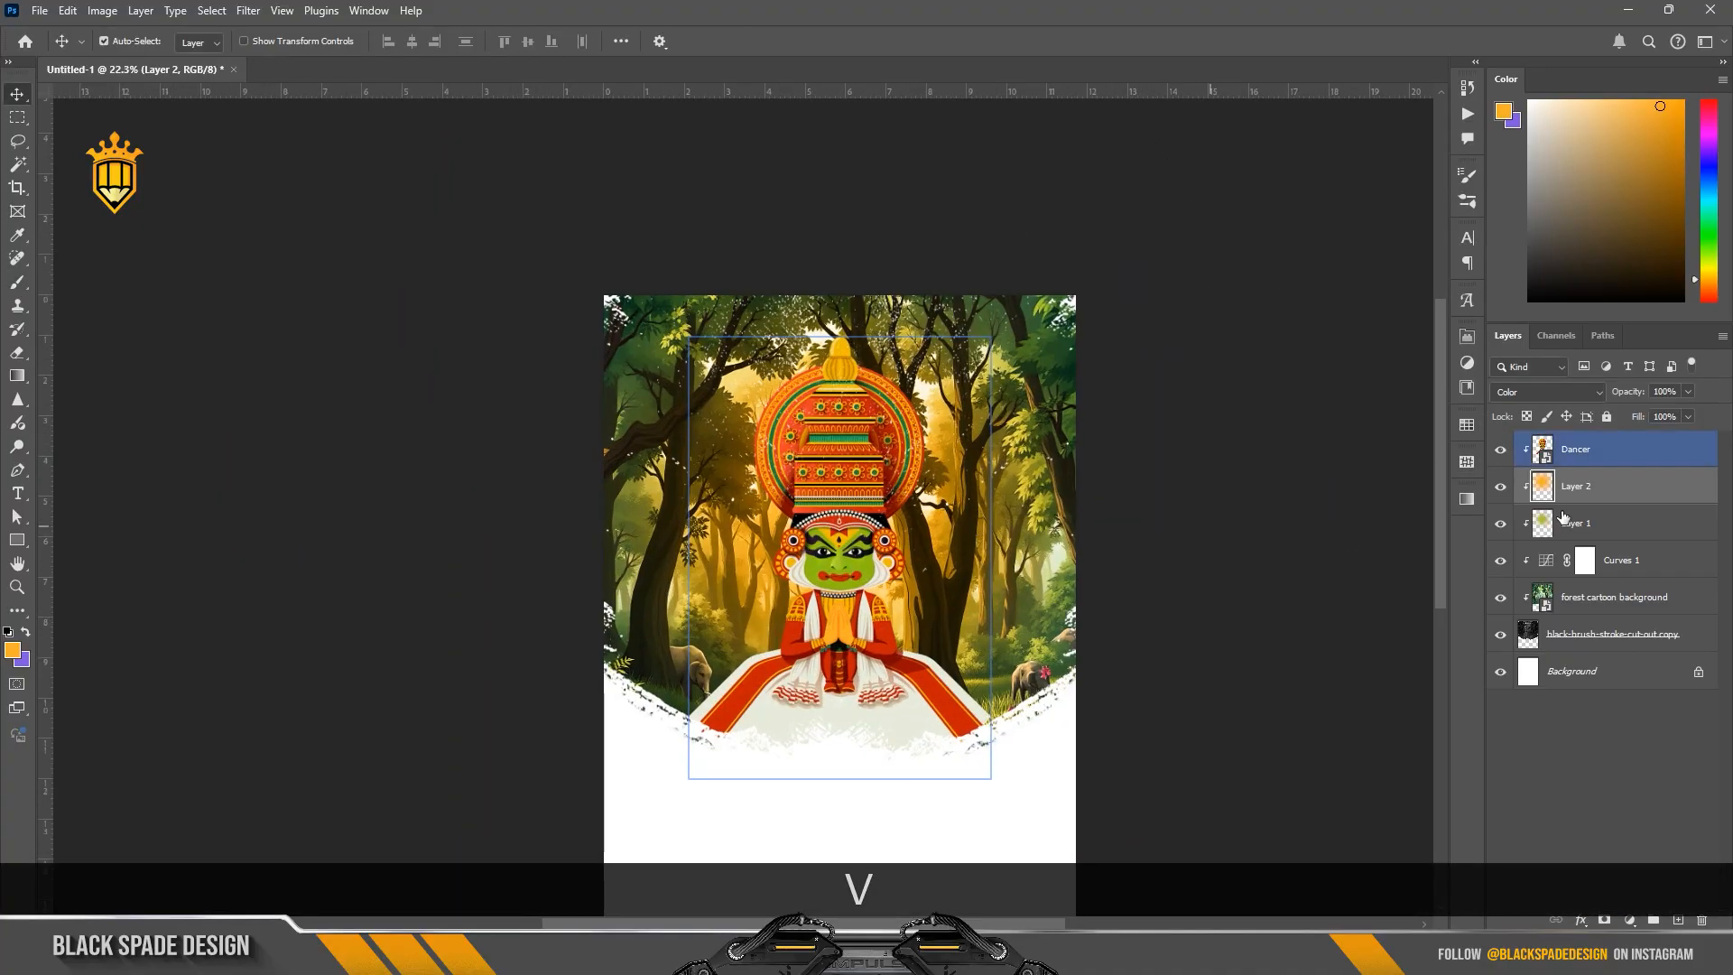
pyautogui.click(1602, 458)
pyautogui.scroll(2, 995, 552)
pyautogui.press('space')
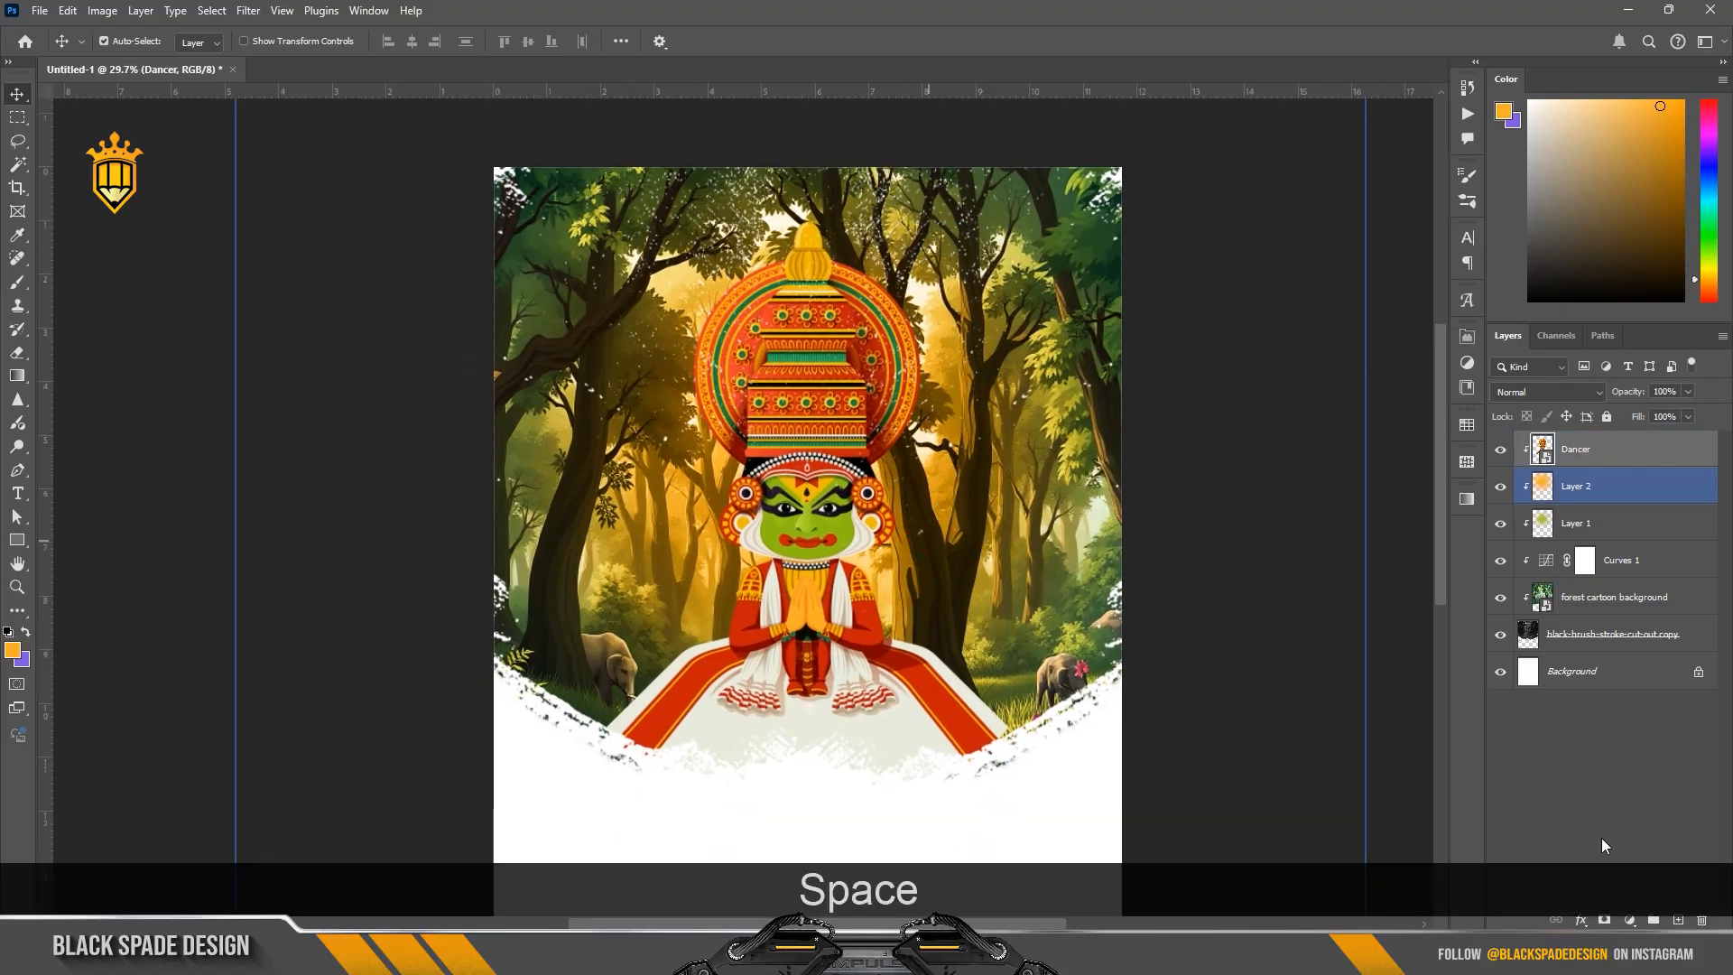
pyautogui.click(1629, 920)
pyautogui.click(1635, 825)
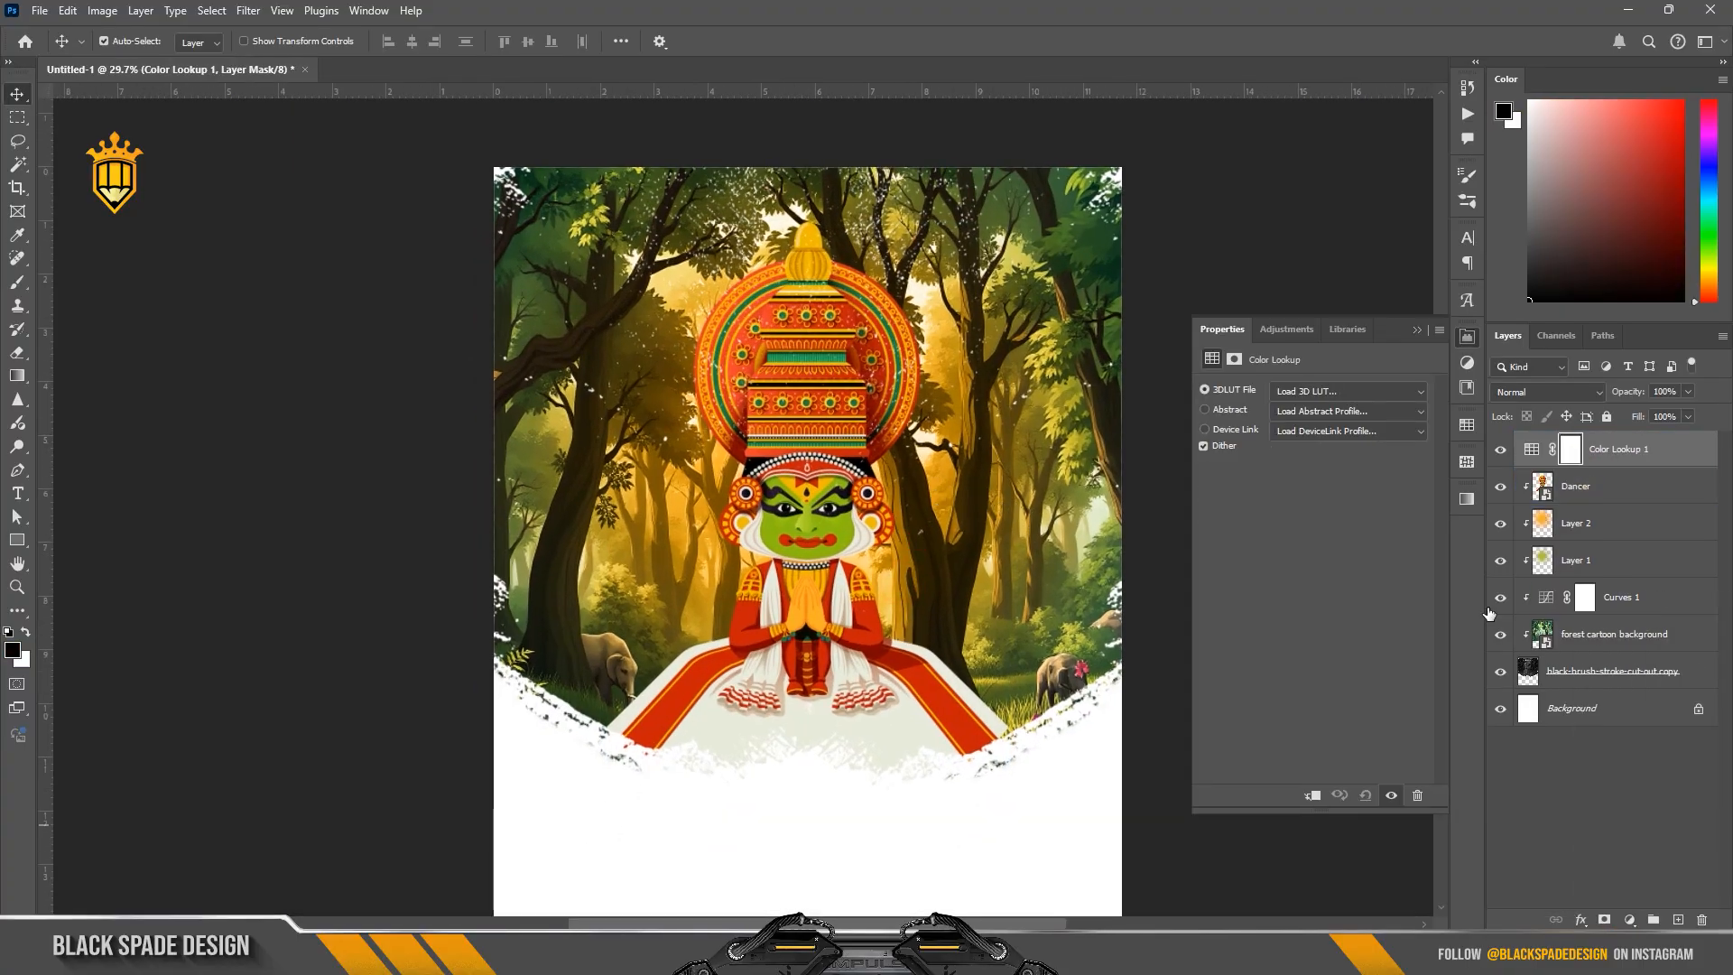
pyautogui.click(1324, 397)
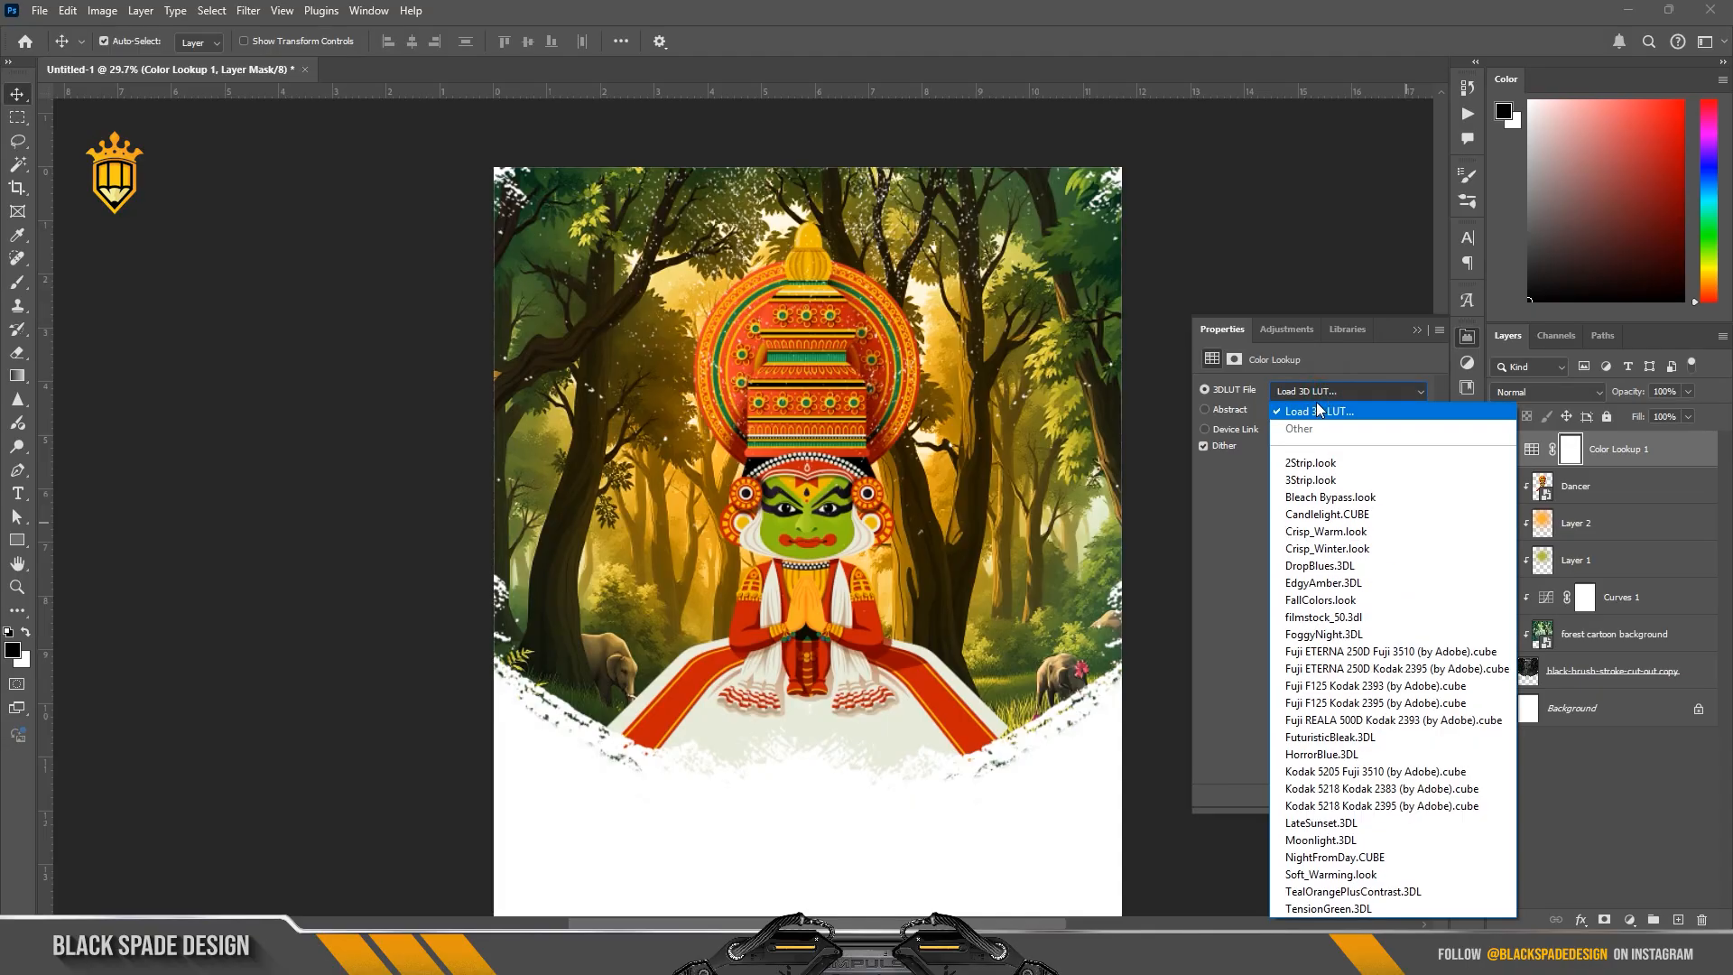
pyautogui.click(1331, 600)
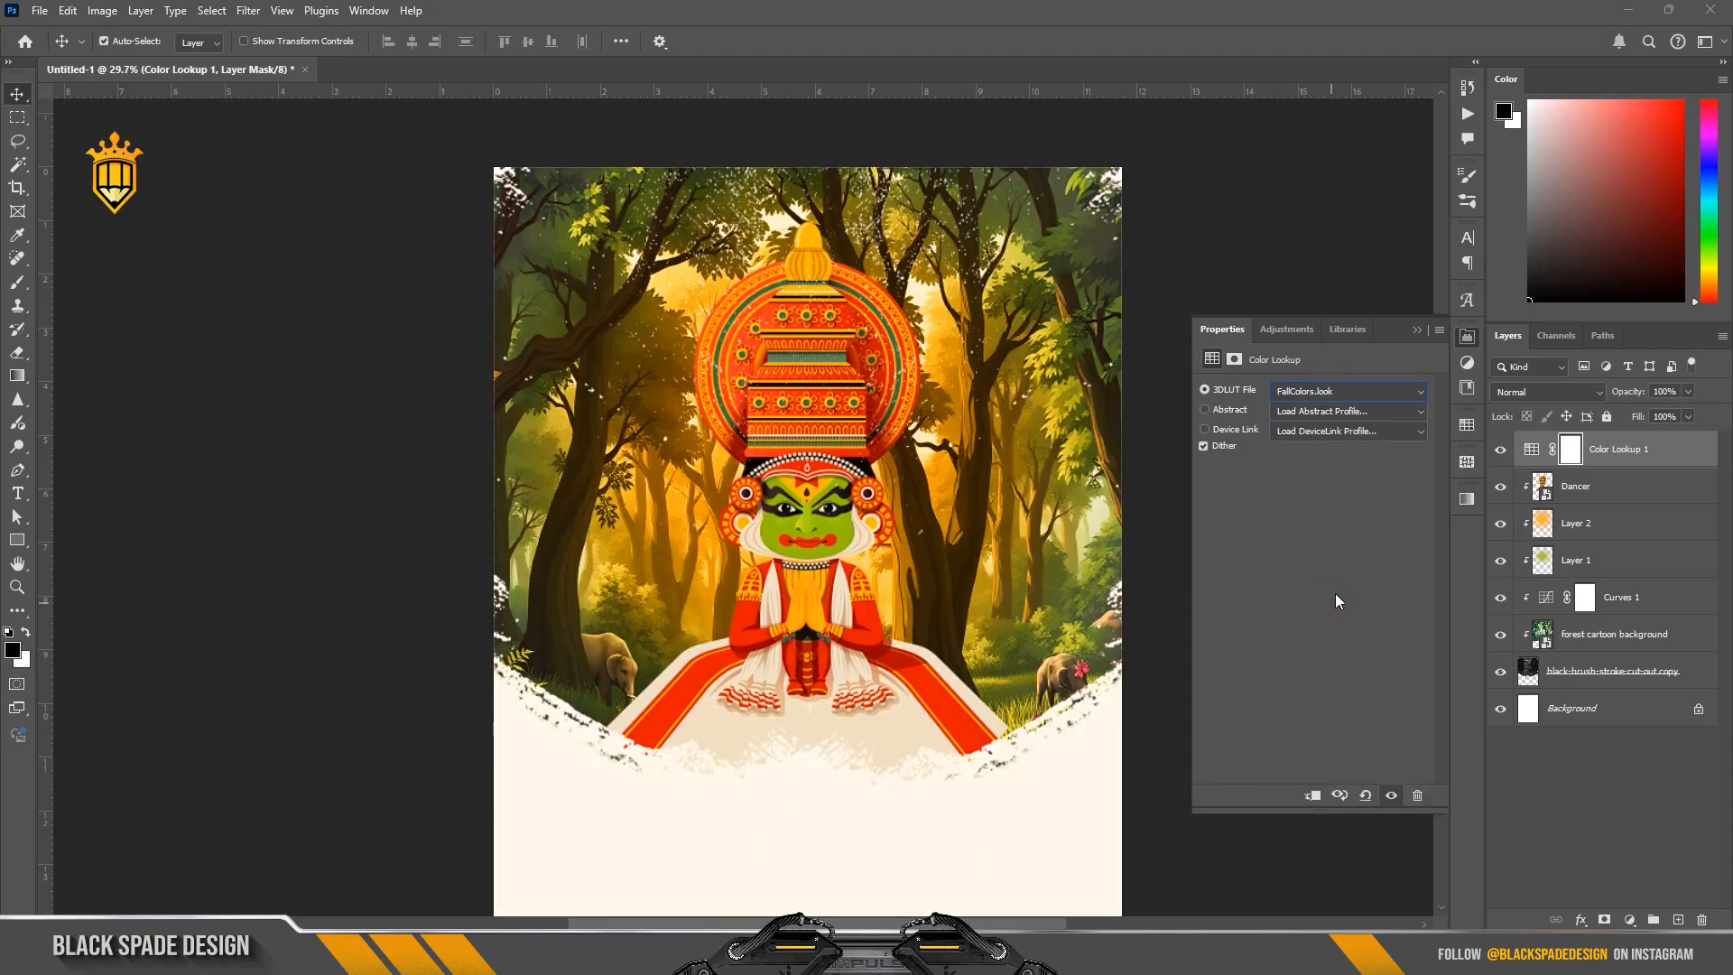
# Step: Clip the Color Lookup adjustment to the brush stroke shape and compare the scene with the adjustment hidden and shown
pyautogui.rightClick(1659, 459)
pyautogui.click(1599, 859)
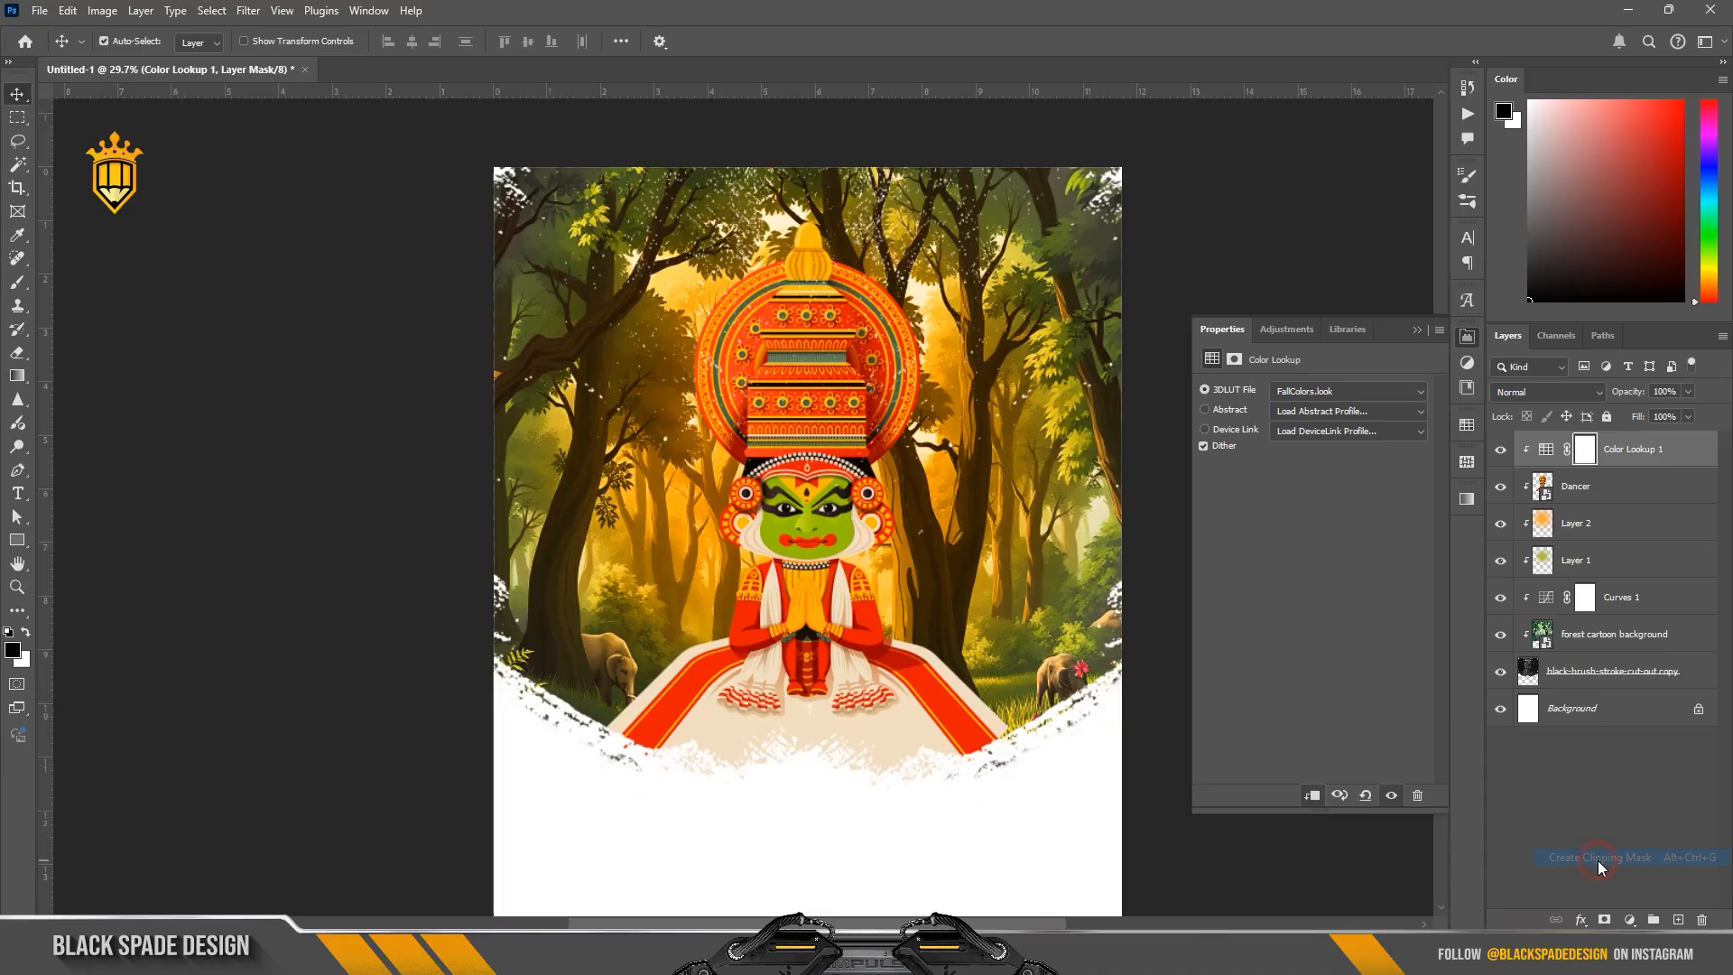
pyautogui.click(1501, 451)
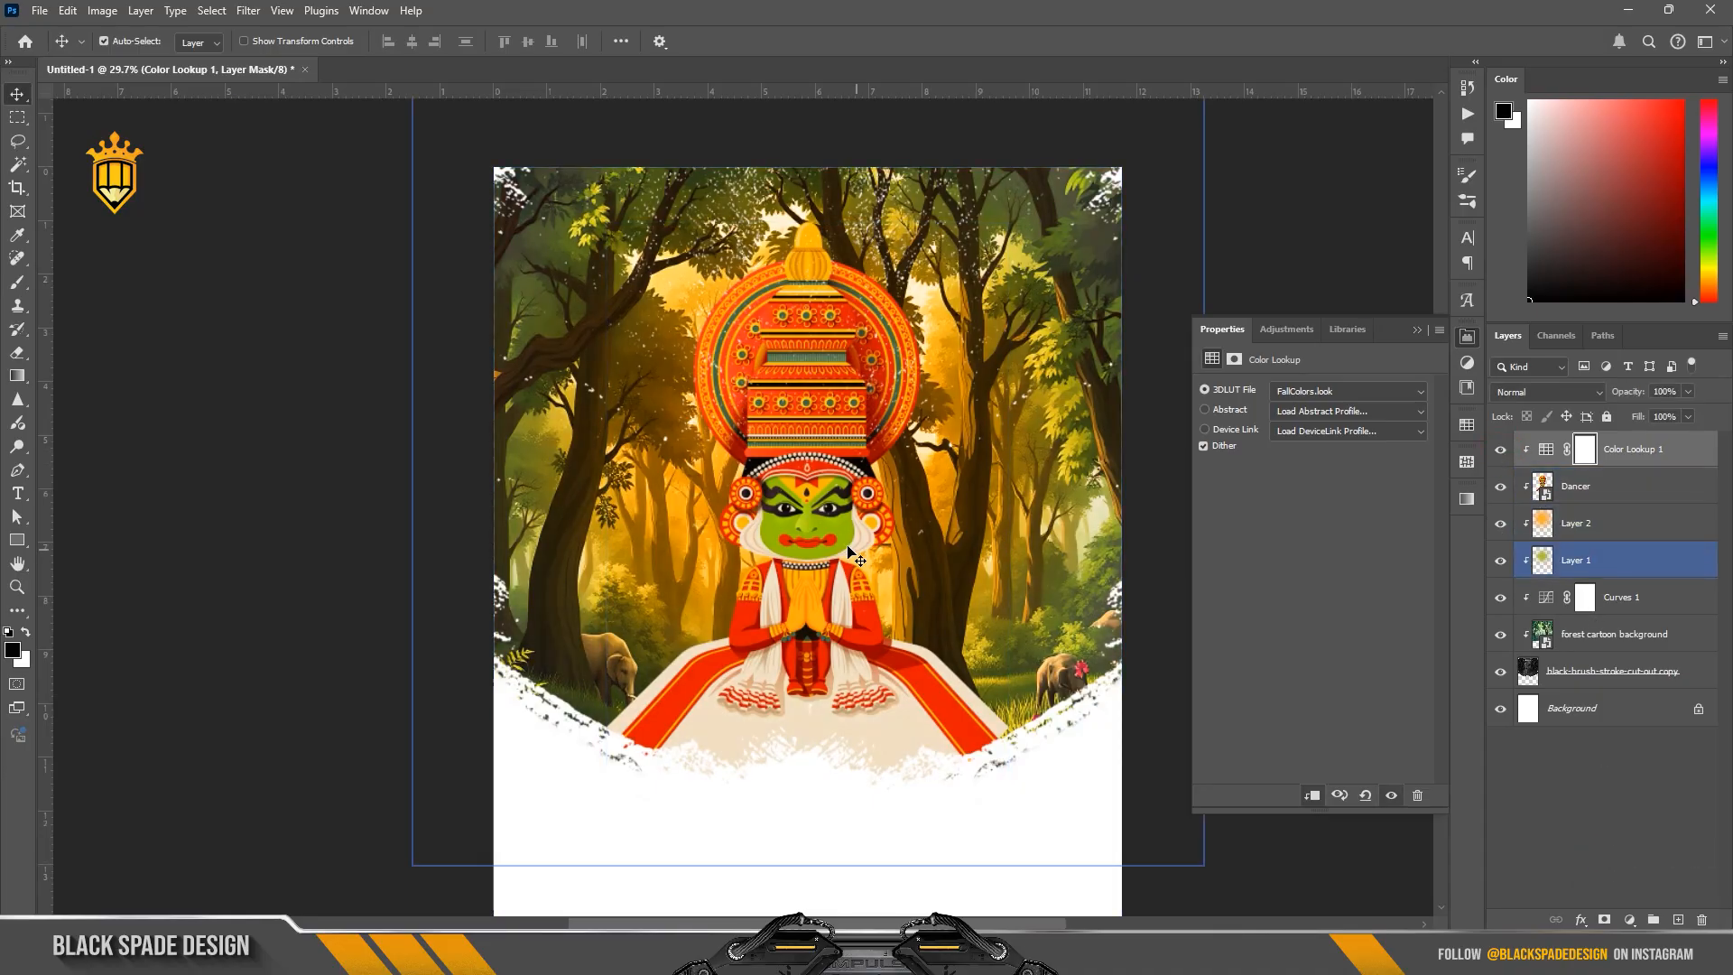
pyautogui.scroll(-1, 849, 548)
pyautogui.scroll(2, 848, 548)
pyautogui.scroll(1, 848, 548)
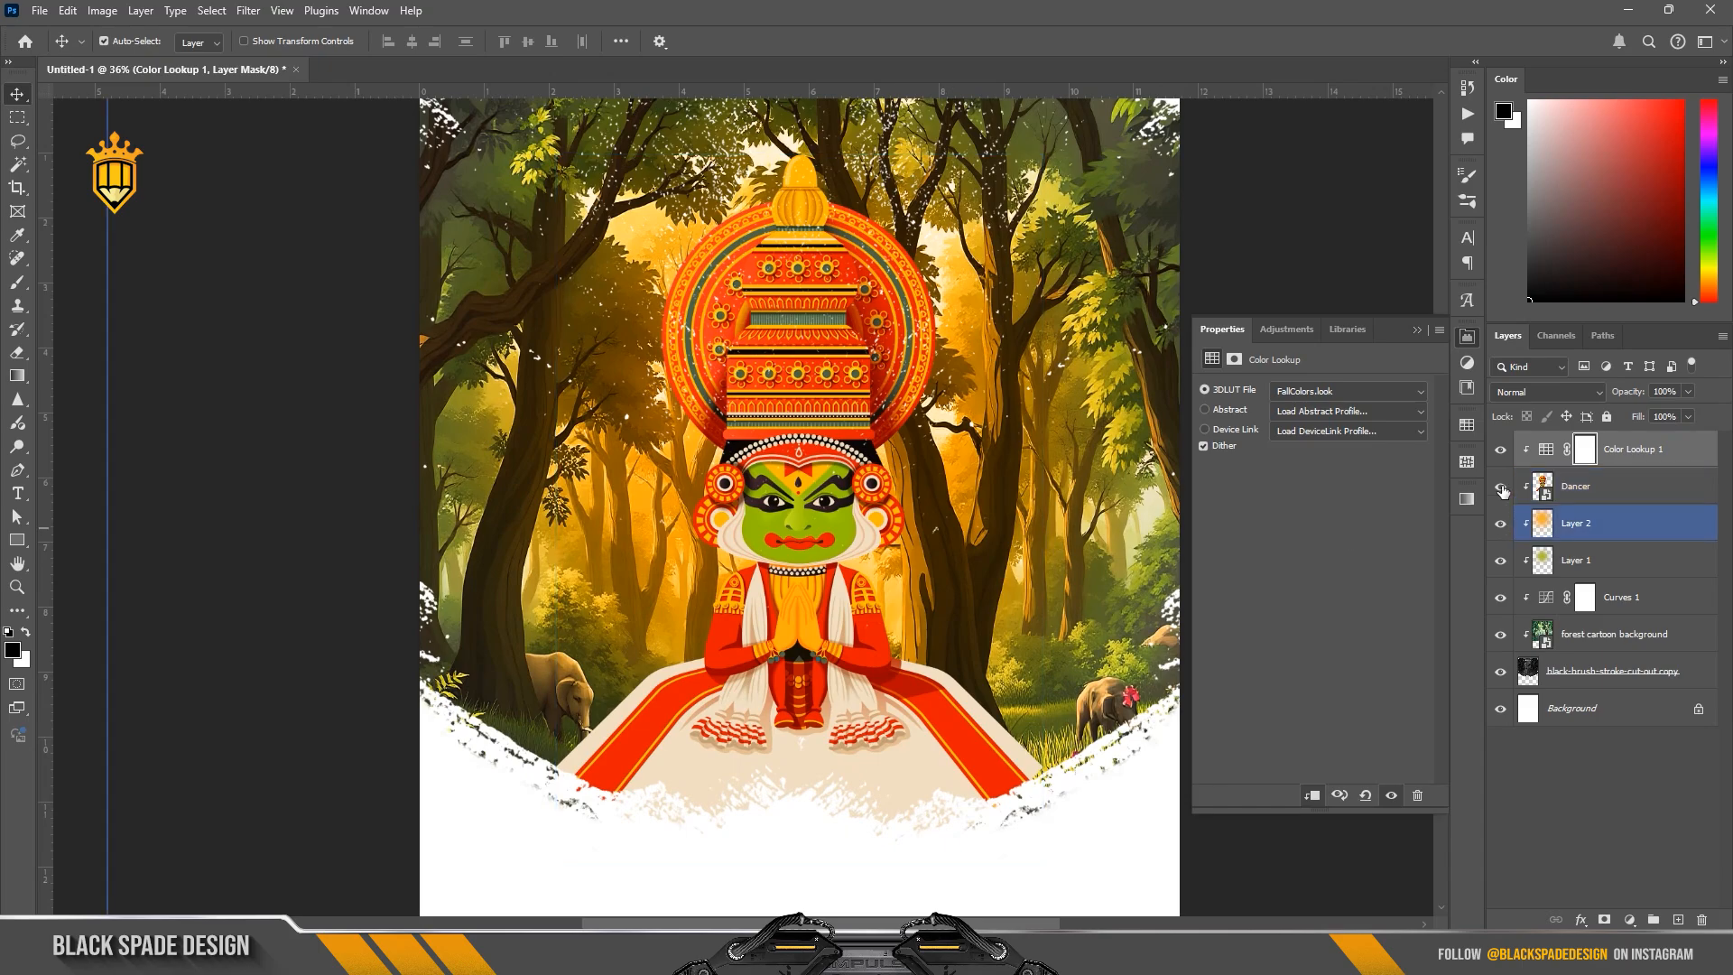
pyautogui.click(1496, 454)
pyautogui.click(1496, 454)
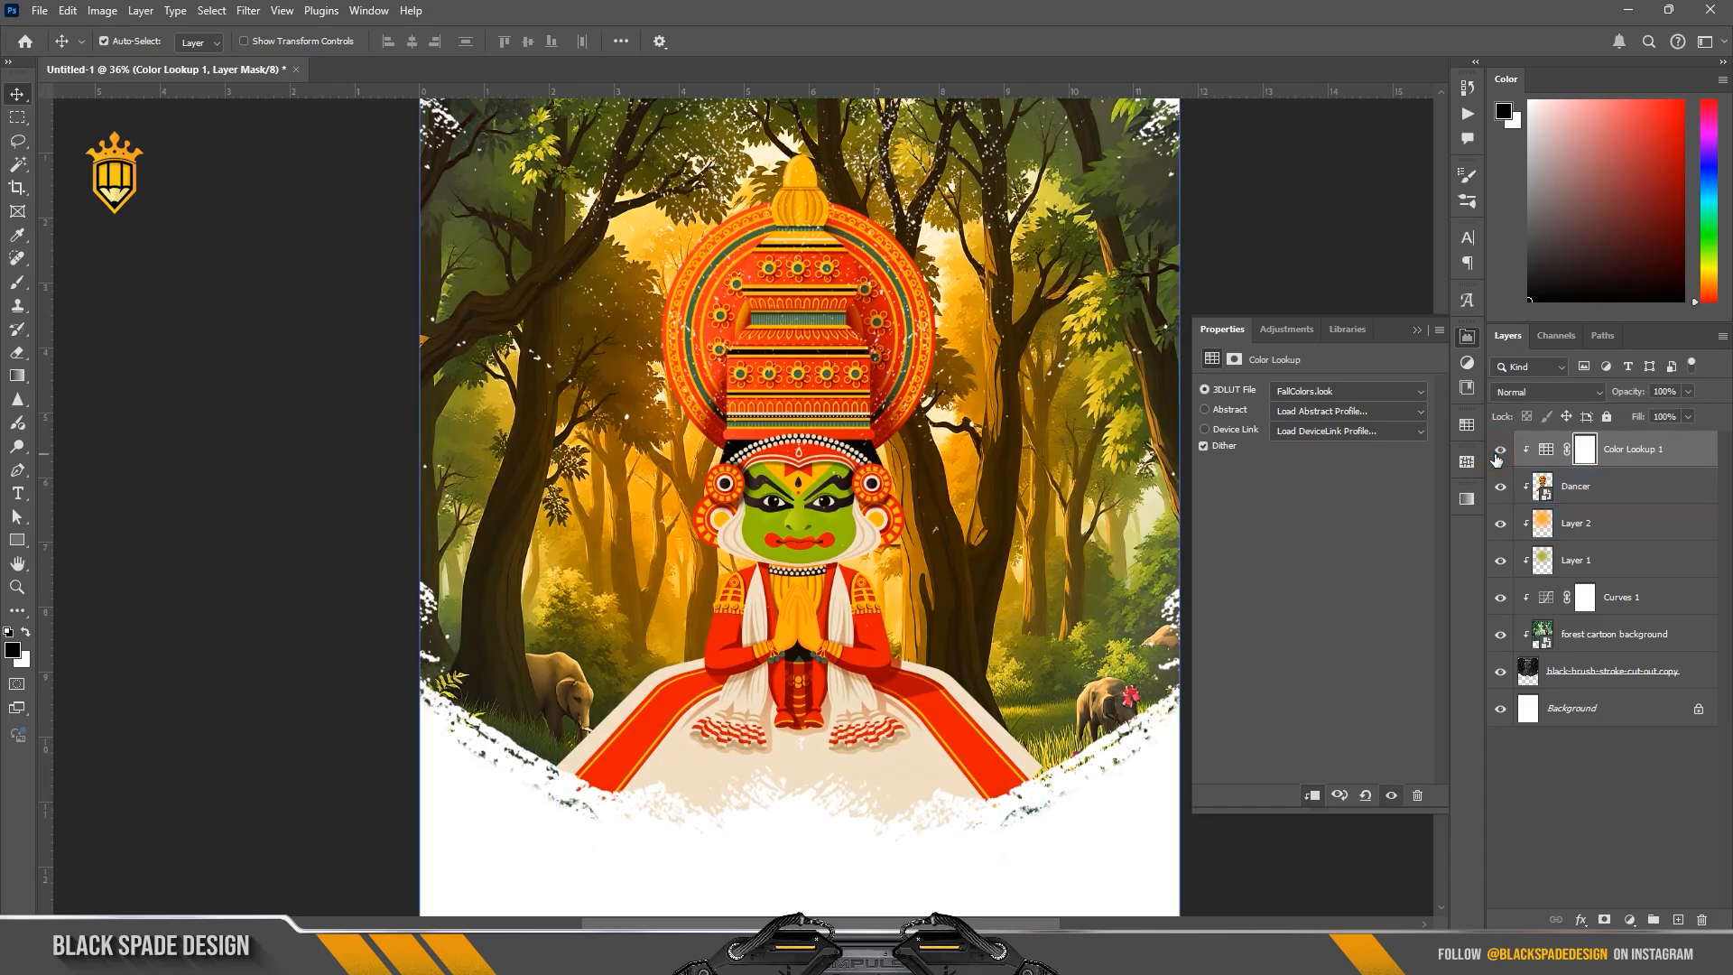
# Step: Add a new empty layer above the Color Lookup adjustment and make it a clipping mask
pyautogui.click(1629, 454)
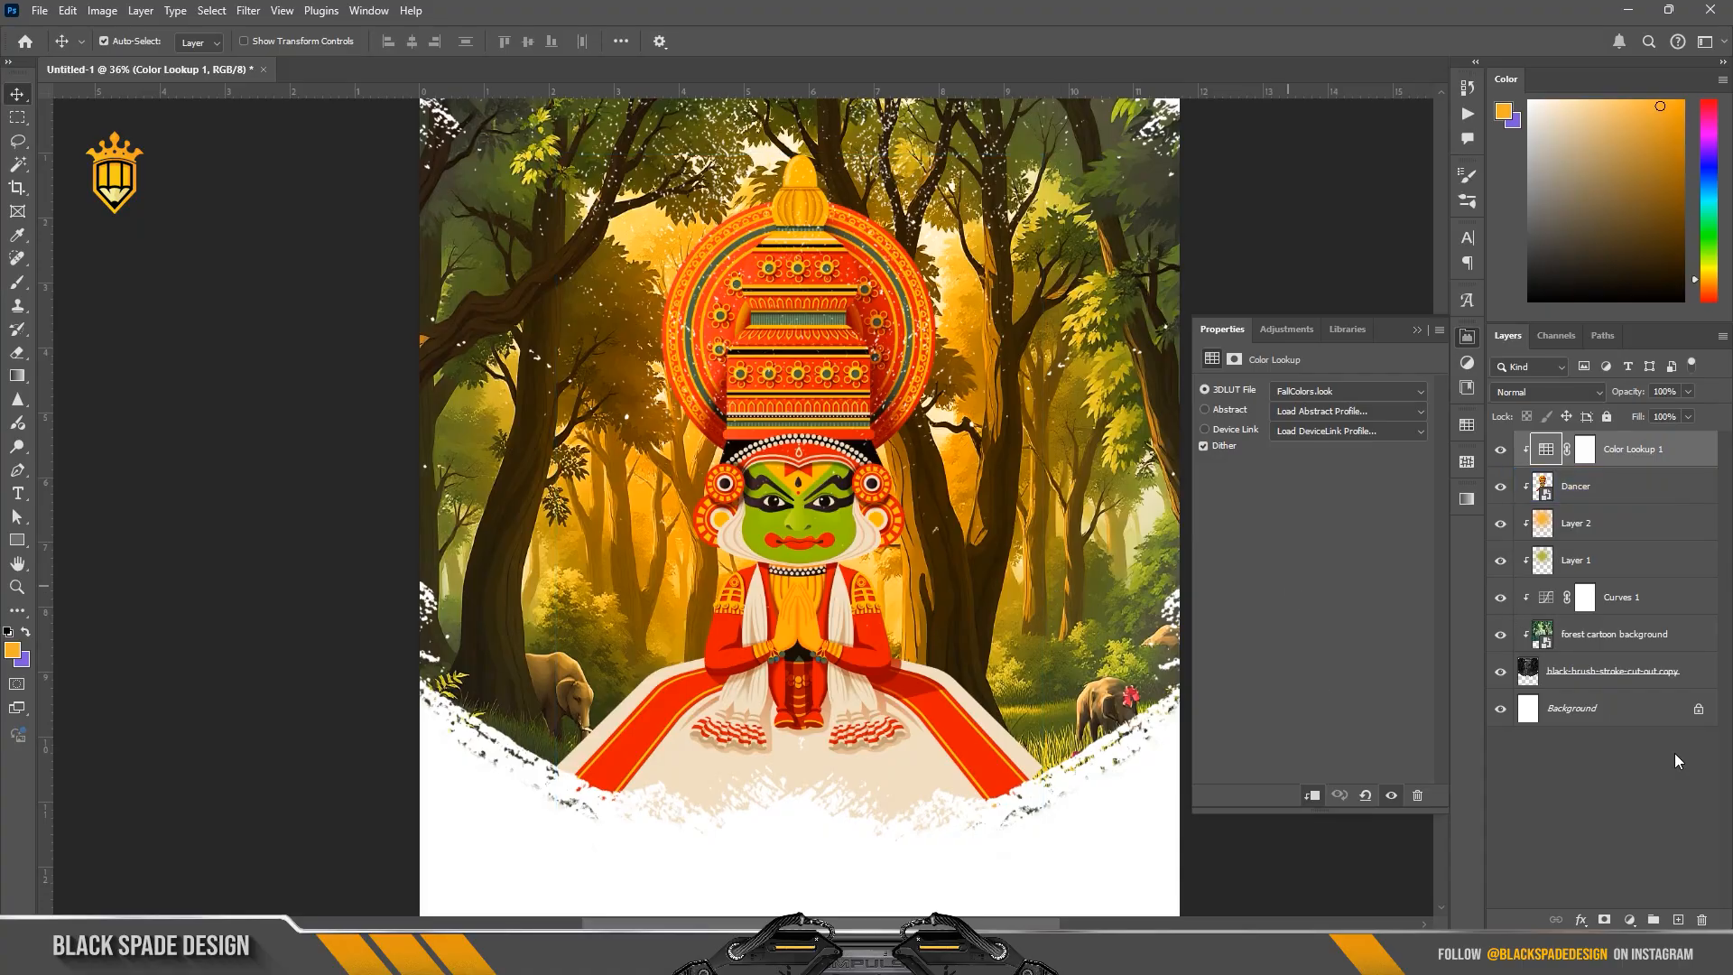
pyautogui.click(1679, 919)
pyautogui.rightClick(1688, 454)
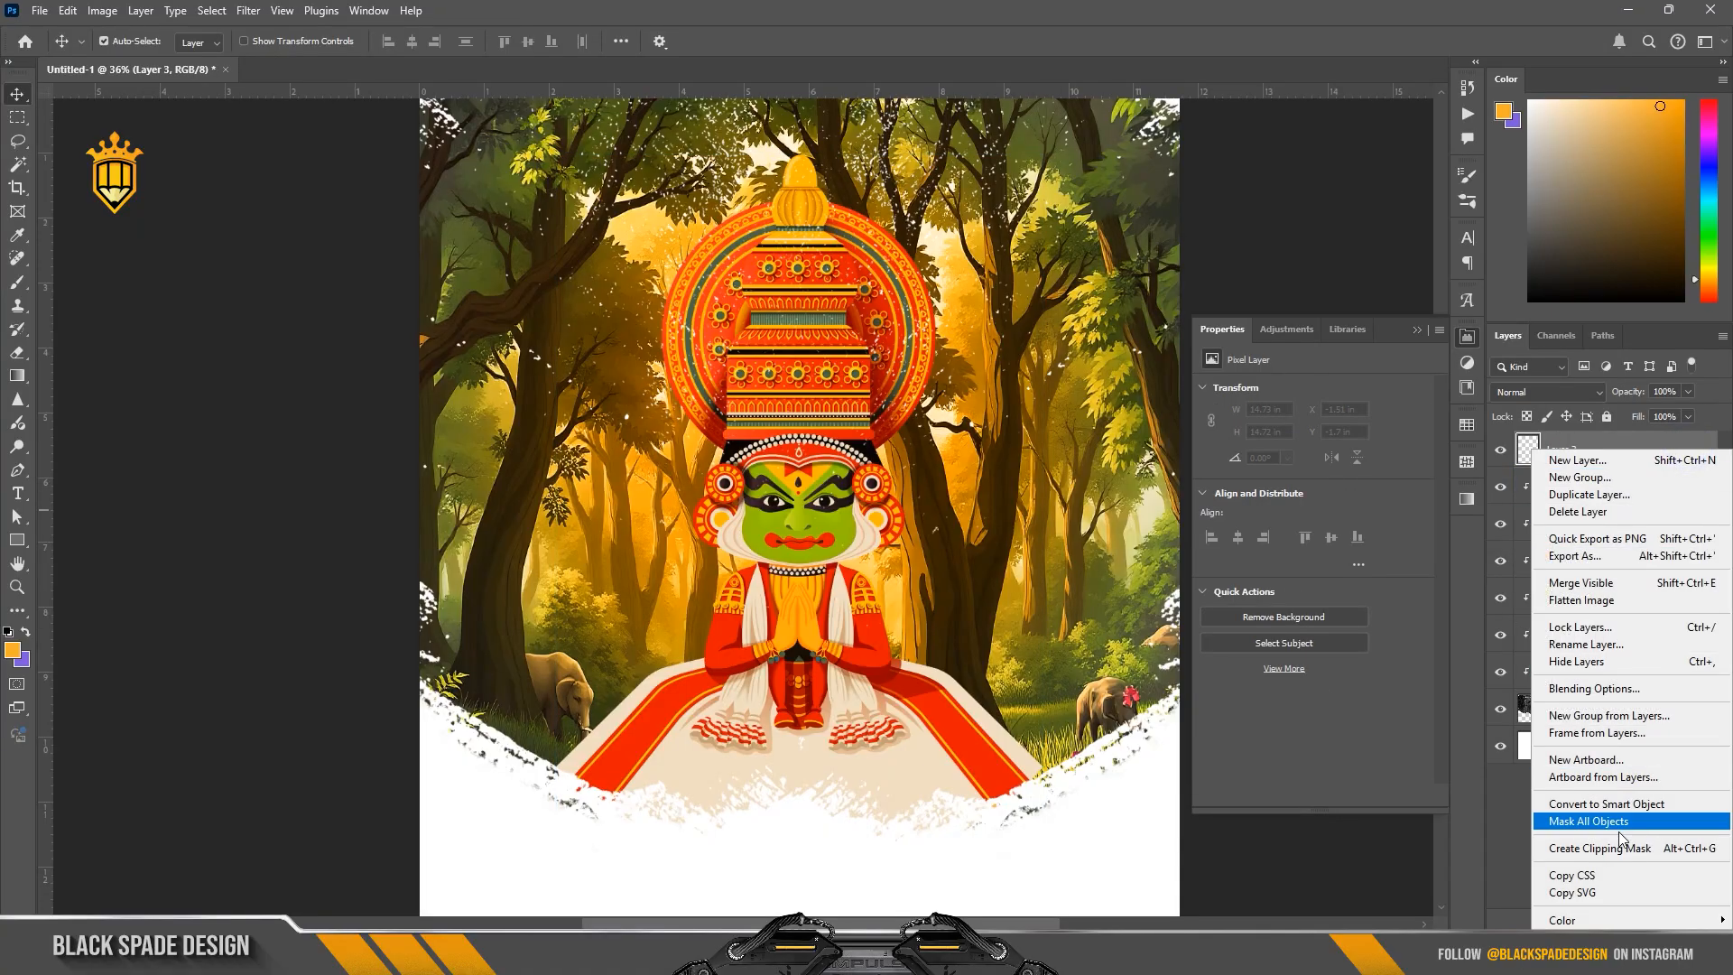
pyautogui.click(1598, 848)
# Step: Set the brush's foreground color to near-black #121212
pyautogui.press('b')
pyautogui.scroll(-2, 903, 550)
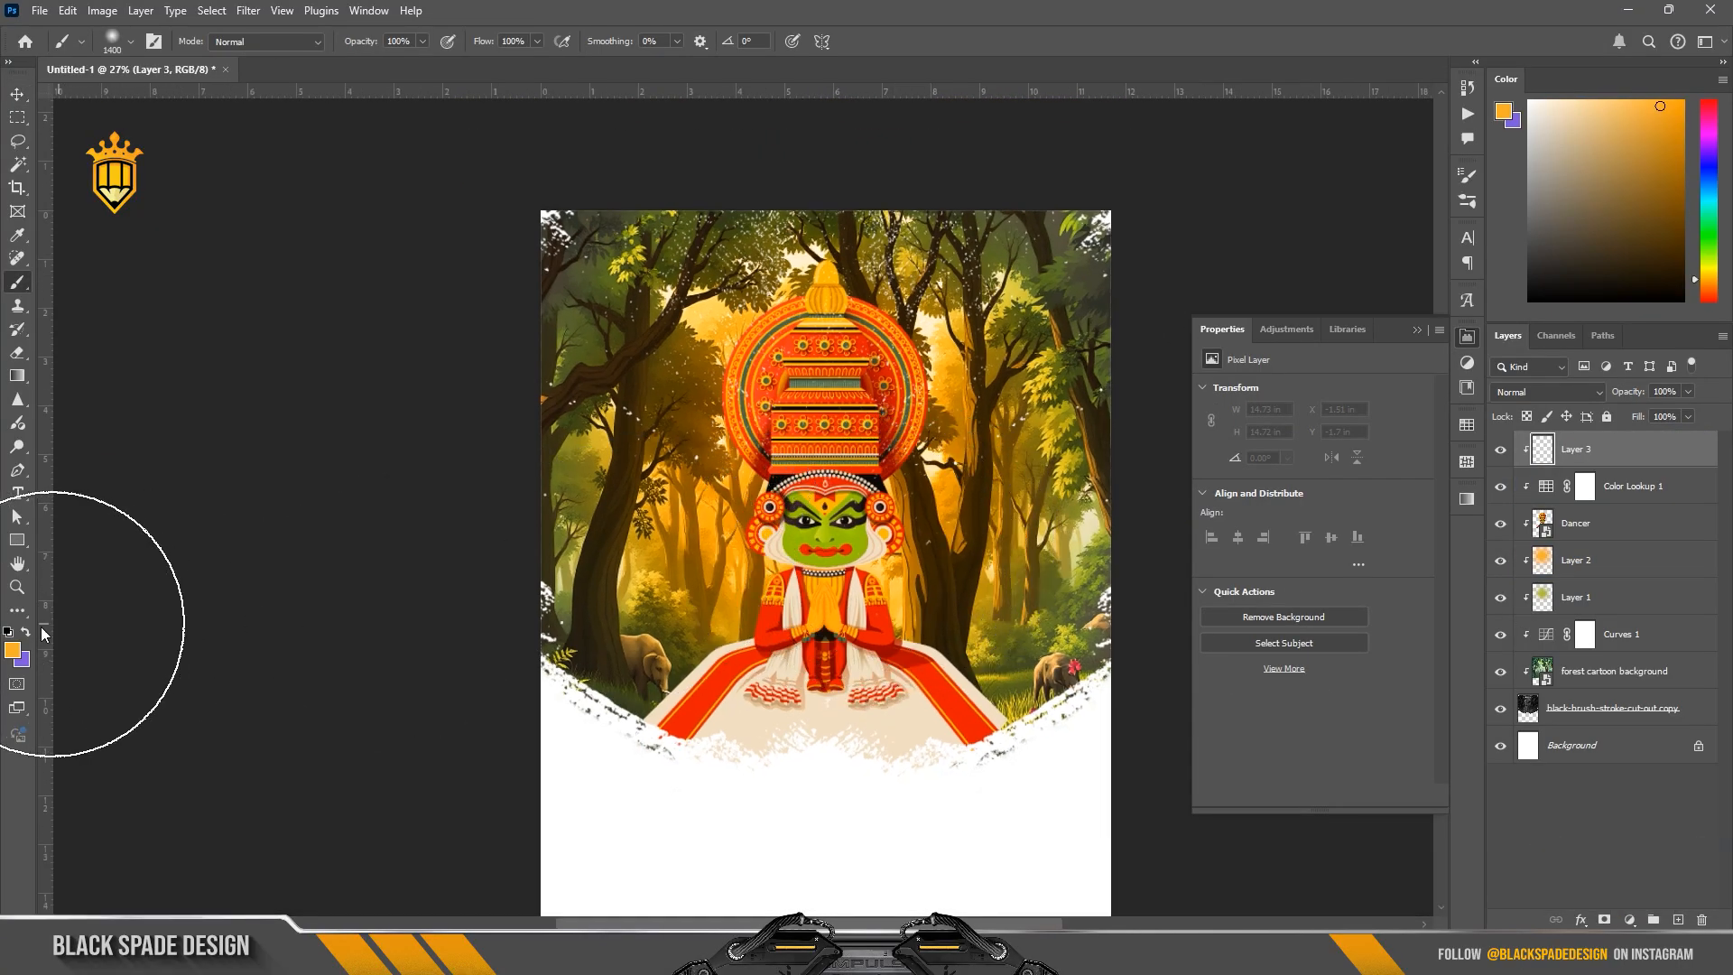
pyautogui.click(13, 650)
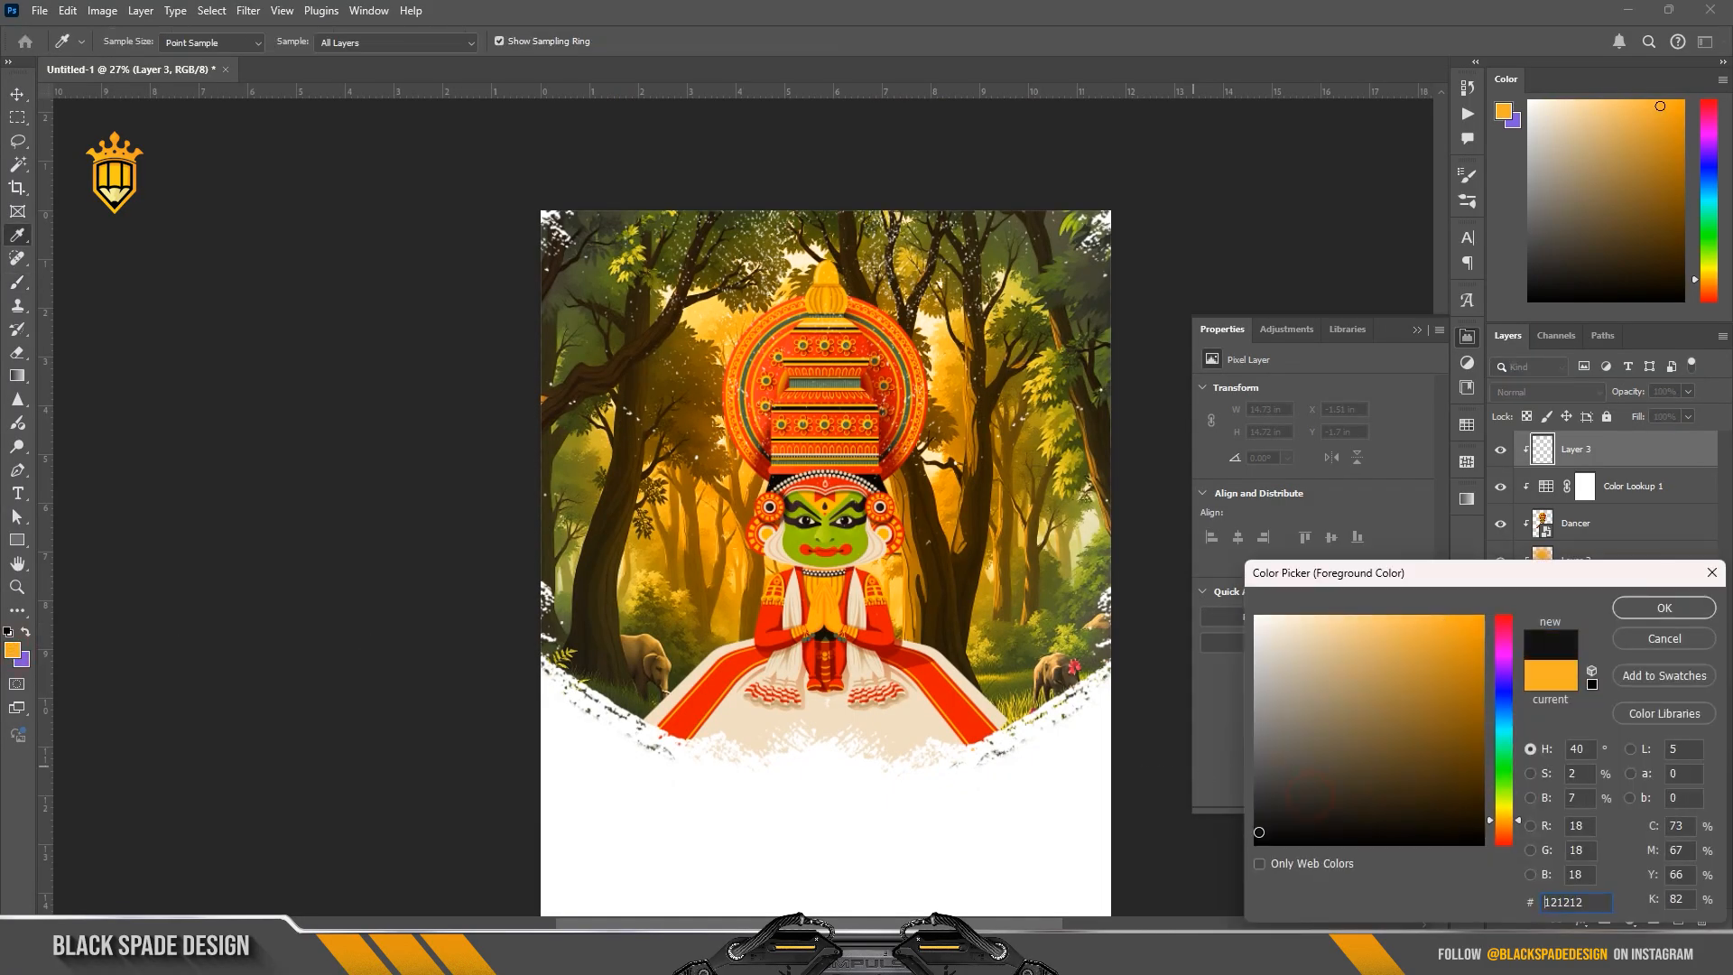
pyautogui.click(1661, 611)
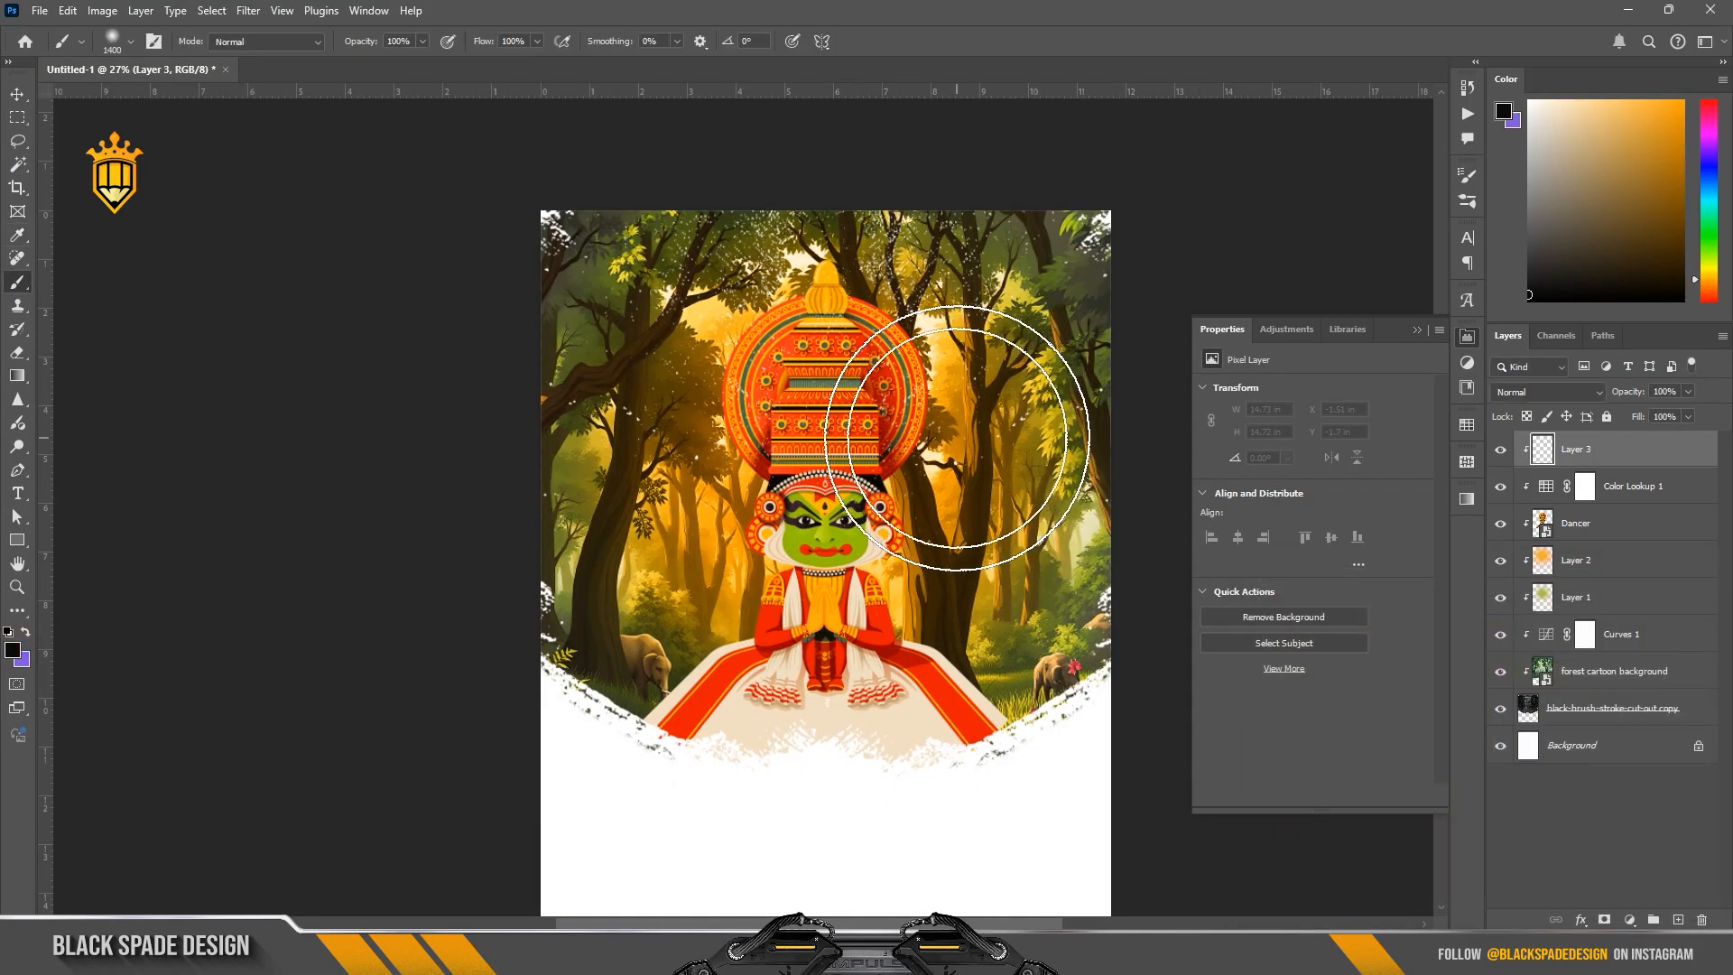
# Step: Paint a soft dark vignette around the outer and lower edges of the forest scene with a 1400 px brush
pyautogui.scroll(-1, 873, 429)
pyautogui.press('space')
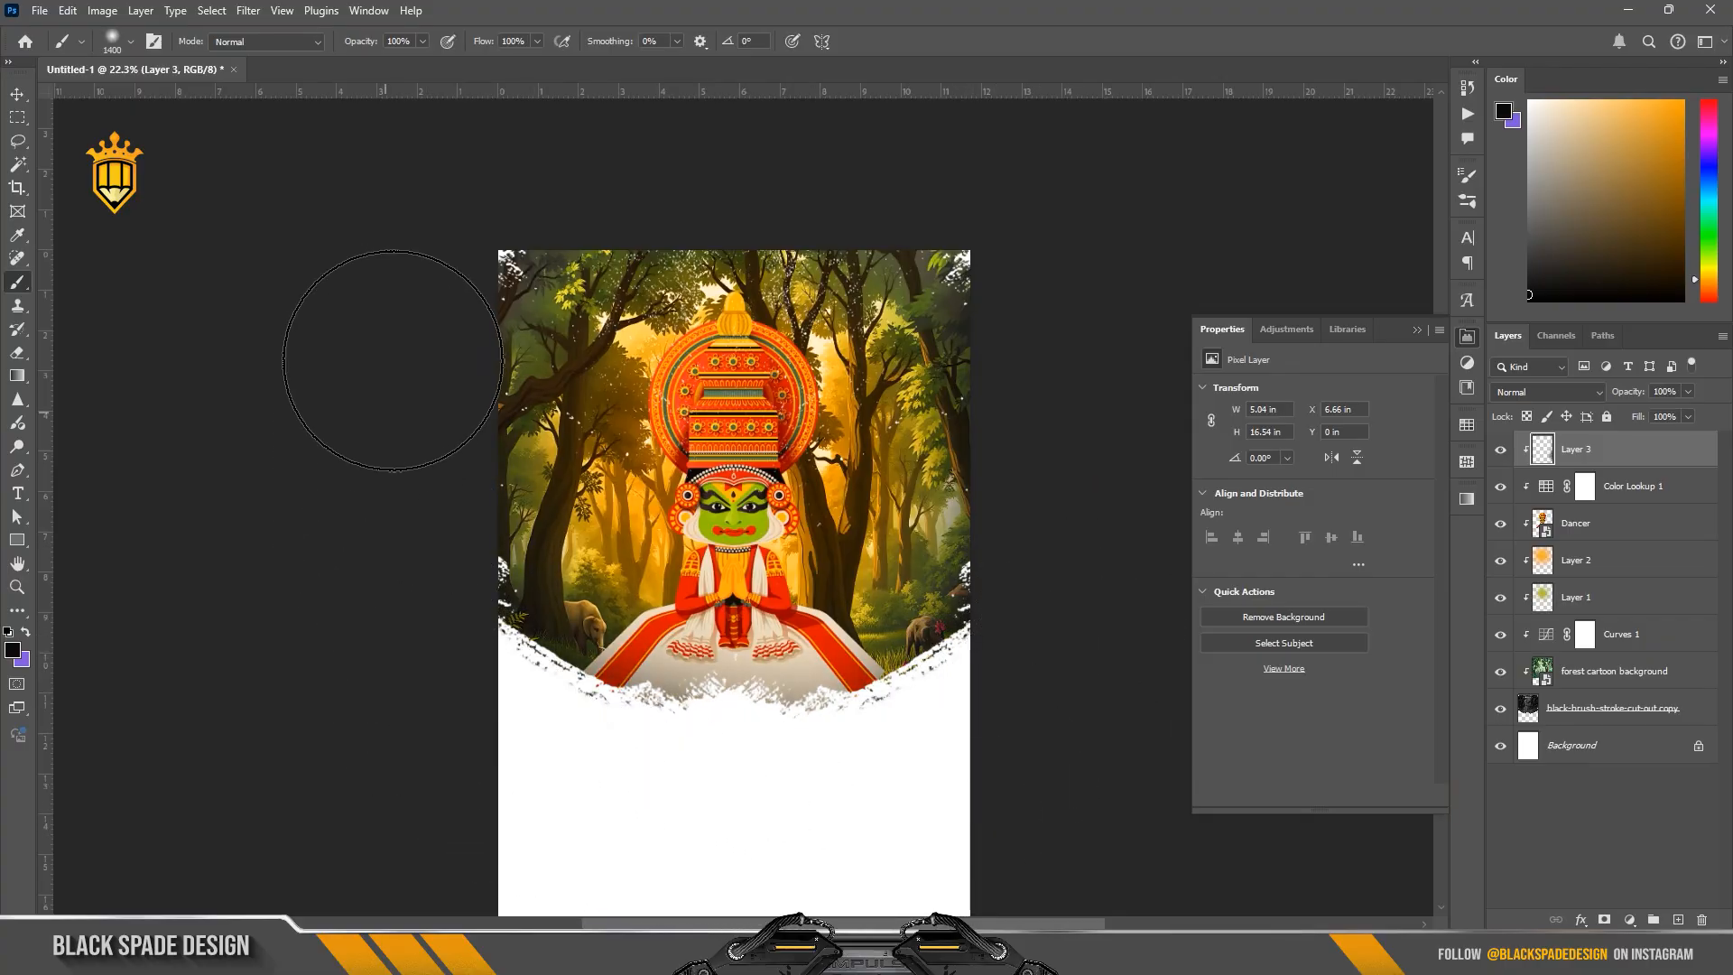
pyautogui.moveTo(405, 489)
pyautogui.mouseDown()
pyautogui.moveTo(525, 804)
pyautogui.moveTo(698, 877)
pyautogui.moveTo(908, 818)
pyautogui.moveTo(1057, 649)
pyautogui.moveTo(1095, 399)
pyautogui.moveTo(1077, 294)
pyautogui.mouseUp()
pyautogui.moveTo(1046, 220)
pyautogui.mouseDown()
pyautogui.moveTo(1043, 542)
pyautogui.moveTo(984, 658)
pyautogui.moveTo(867, 782)
pyautogui.mouseUp()
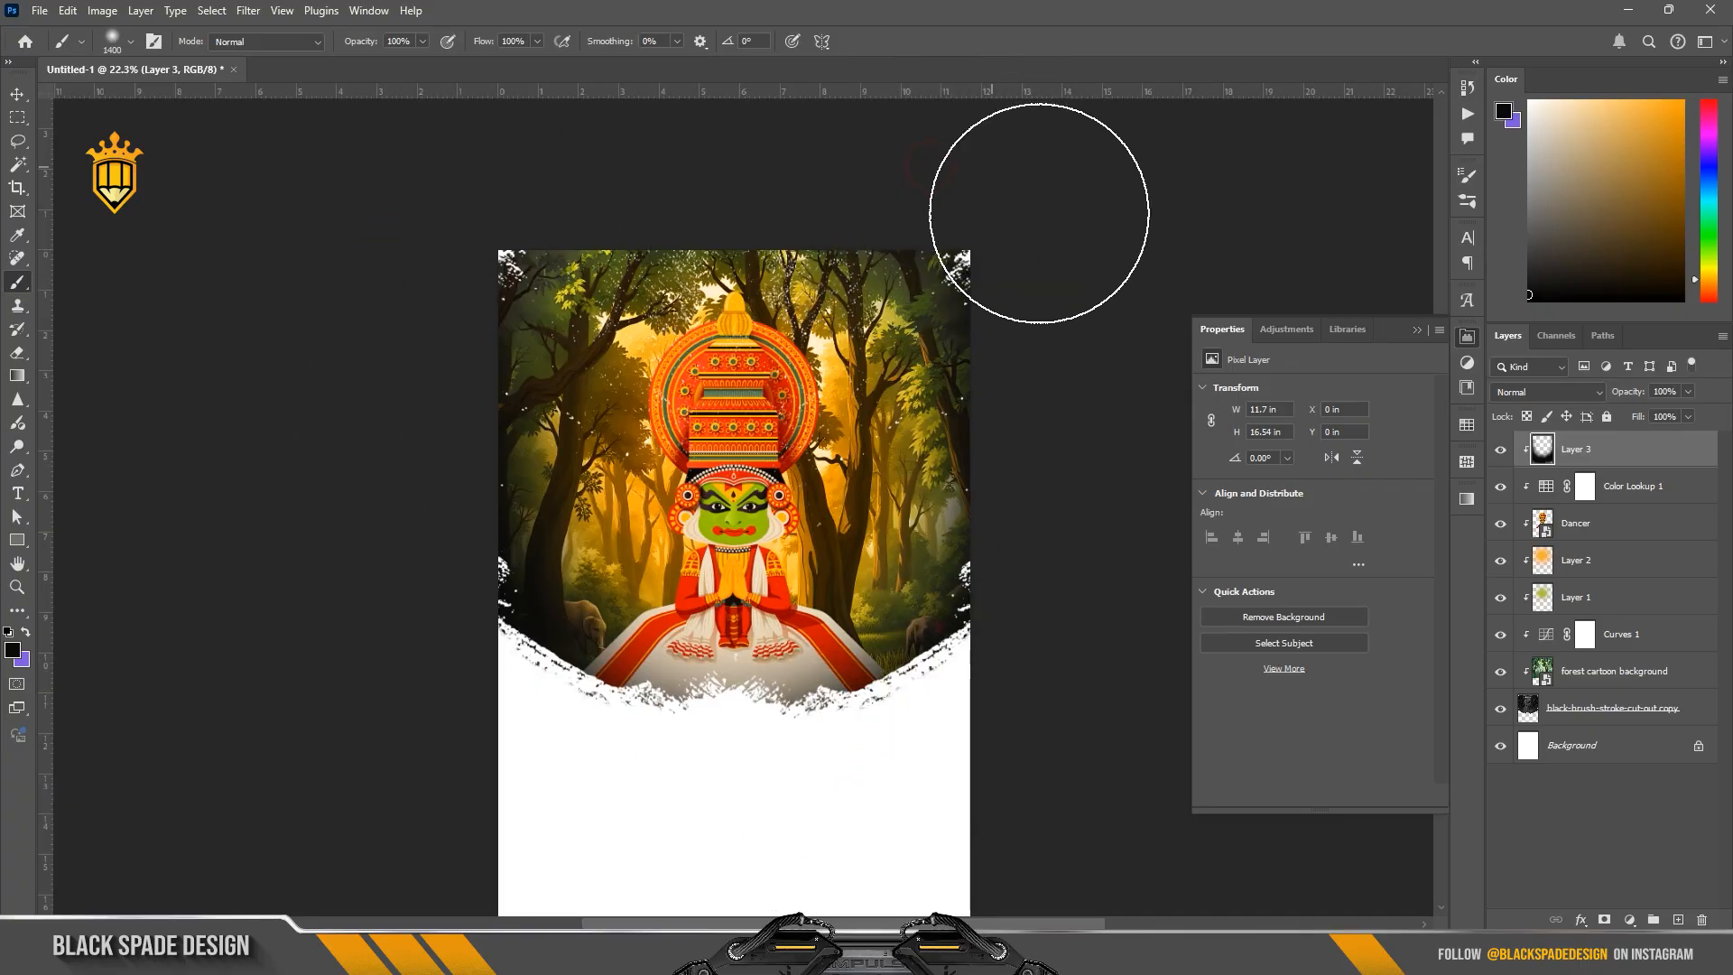
pyautogui.moveTo(1059, 598)
pyautogui.mouseDown()
pyautogui.moveTo(1055, 627)
pyautogui.moveTo(879, 824)
pyautogui.moveTo(747, 763)
pyautogui.mouseUp()
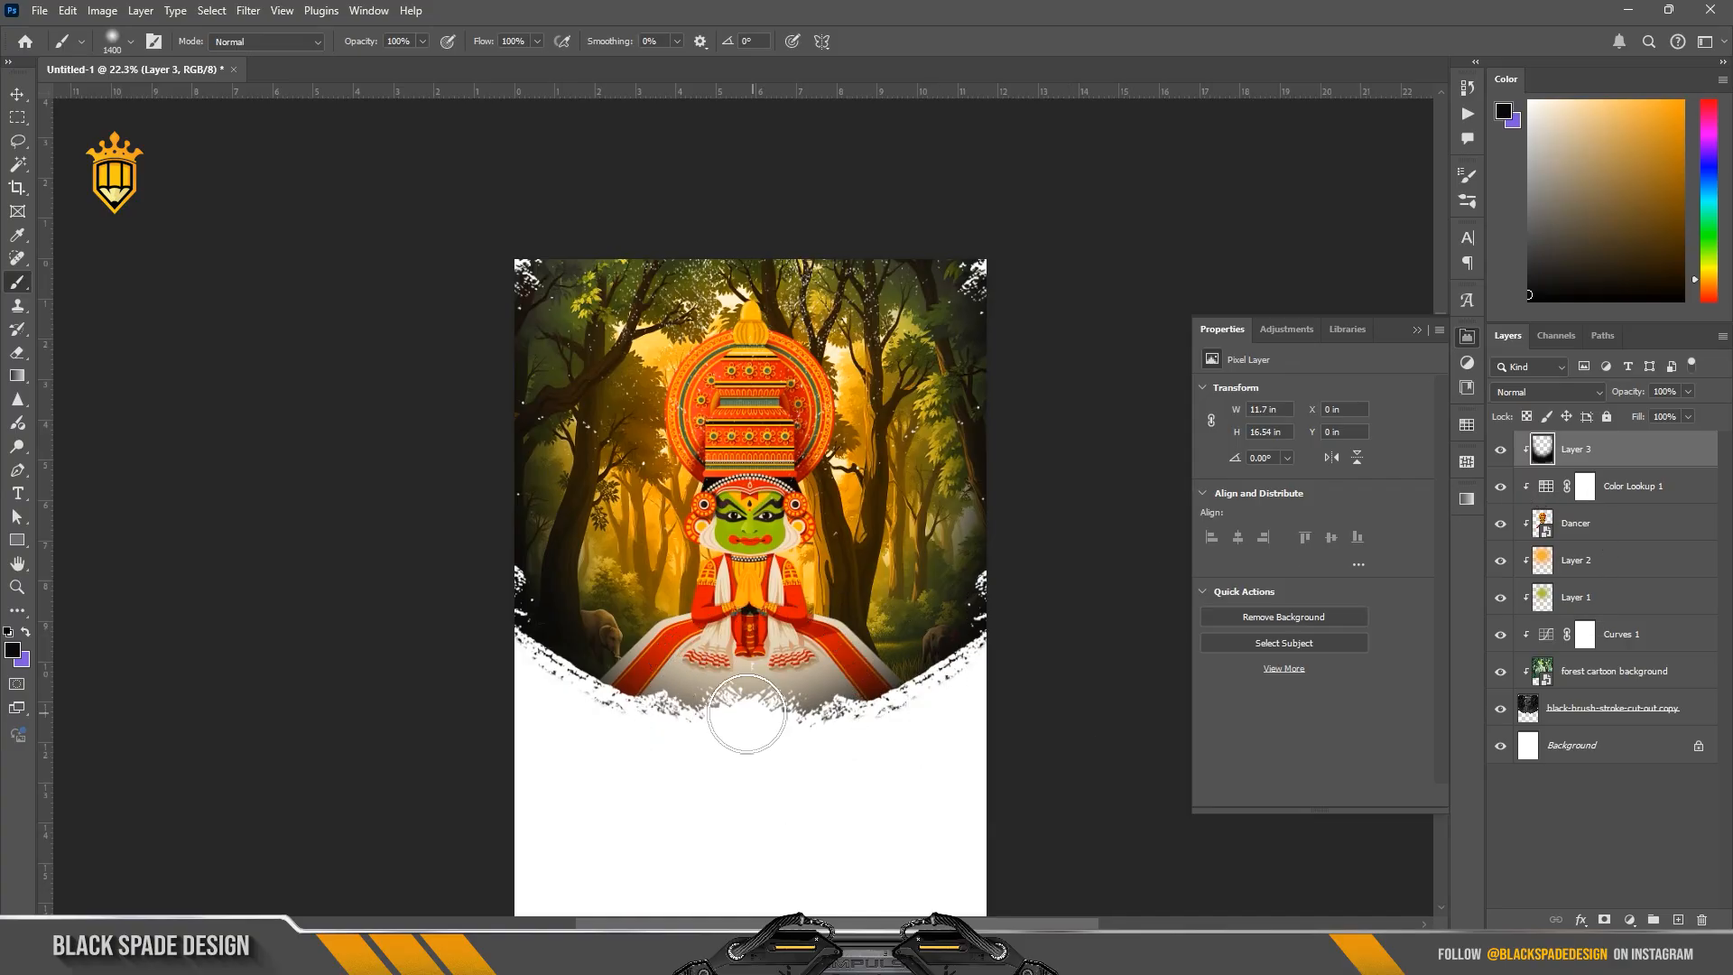
# Step: Erase the dark shading over the dancer's white skirt with a soft 500 px eraser
pyautogui.press('e')
pyautogui.scroll(2, 744, 684)
pyautogui.moveTo(750, 659)
pyautogui.mouseDown()
pyautogui.moveTo(601, 725)
pyautogui.moveTo(755, 694)
pyautogui.moveTo(795, 651)
pyautogui.moveTo(883, 692)
pyautogui.moveTo(927, 754)
pyautogui.mouseUp()
pyautogui.scroll(-2, 745, 478)
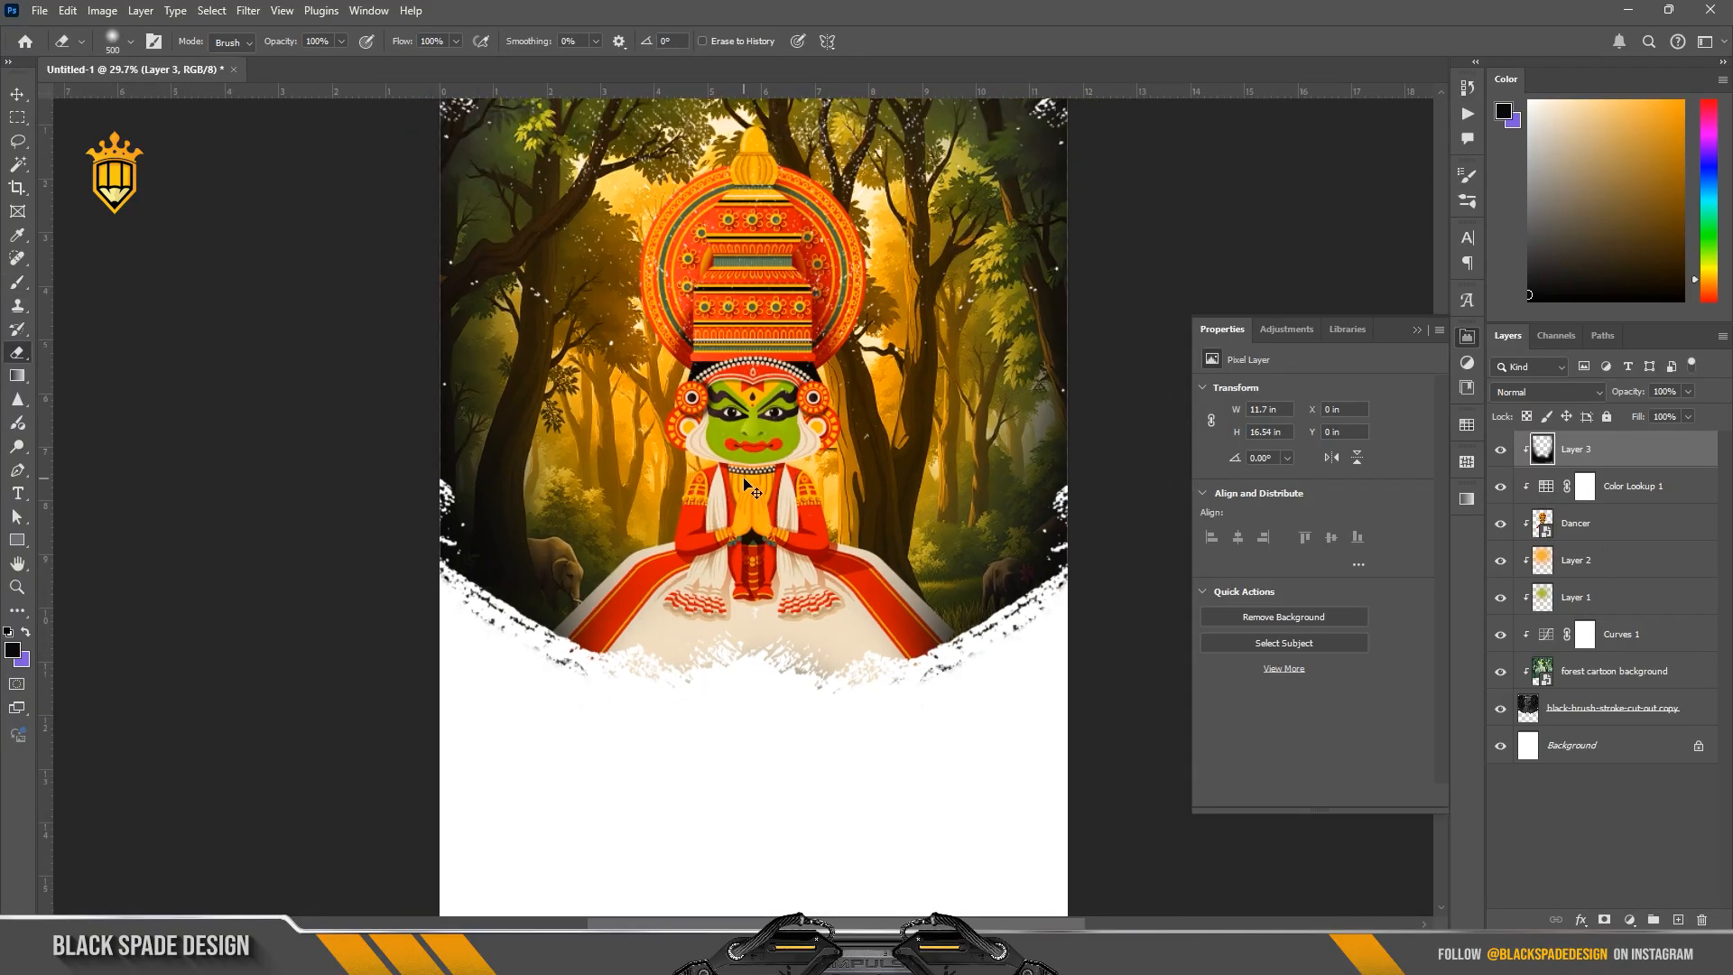
# Step: Move the orange glow layer straight up by about 1 in behind the dancer
pyautogui.press('v')
pyautogui.click(1575, 561)
pyautogui.moveTo(778, 392); pyautogui.dragTo(874, 397)
pyautogui.scroll(-1, 774, 432)
pyautogui.hotkey('ctrl', 't')
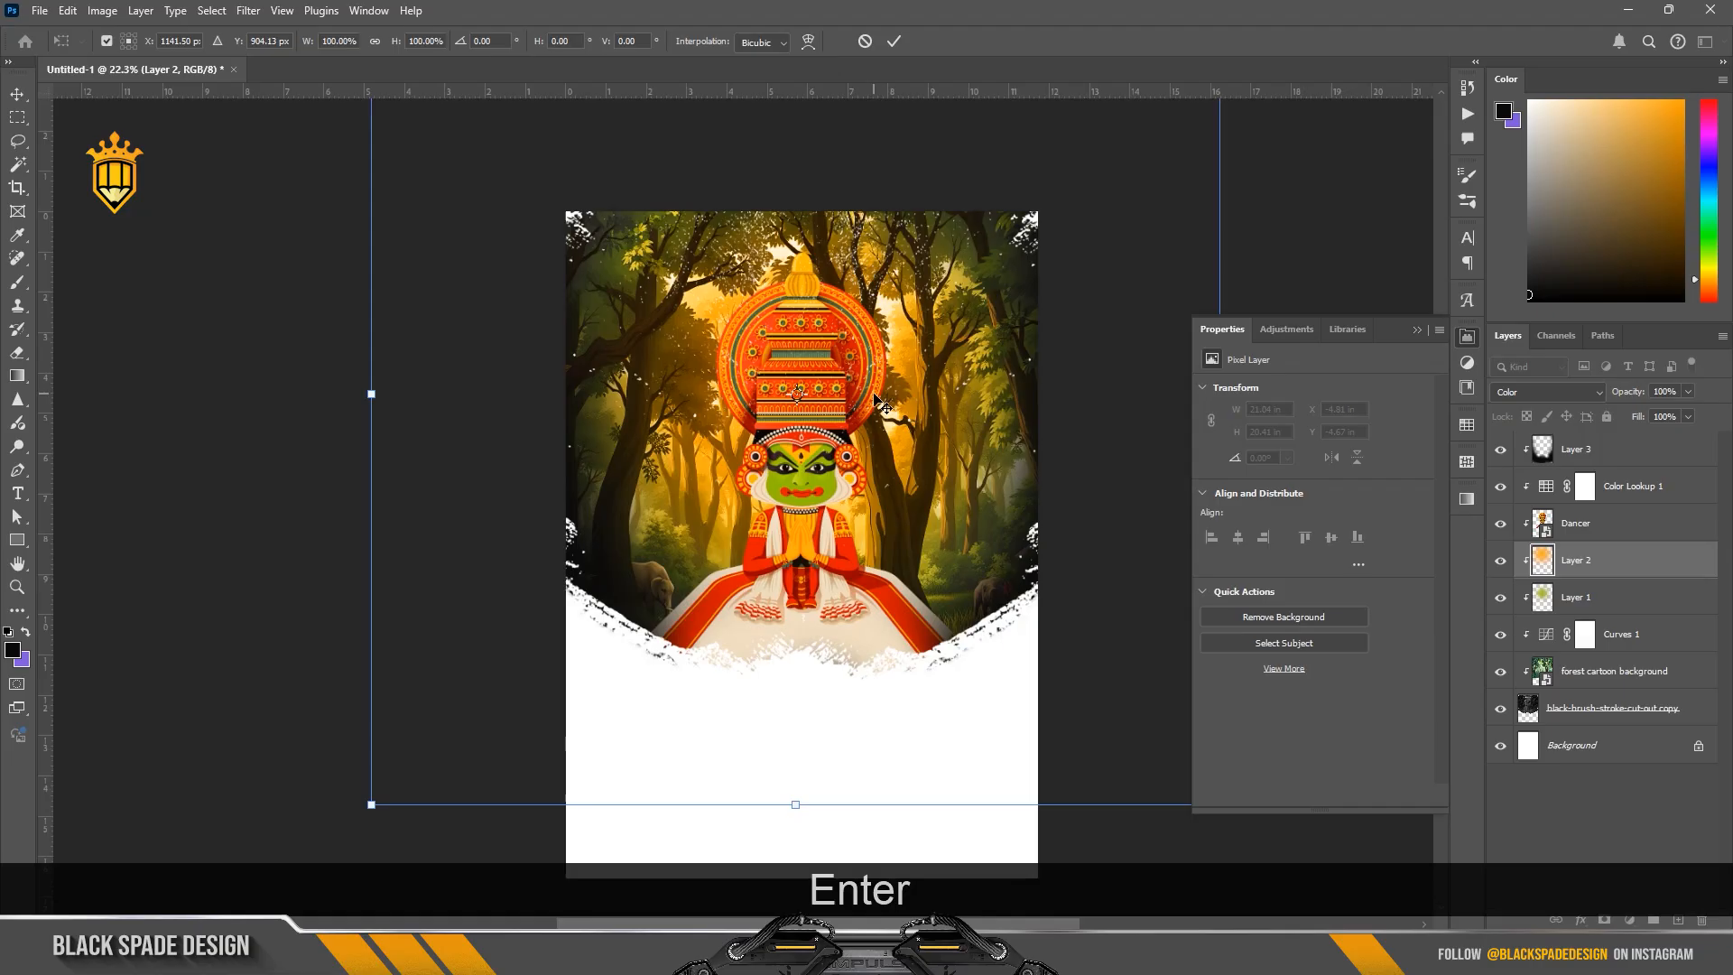
pyautogui.press('Return')
pyautogui.scroll(-1, 869, 406)
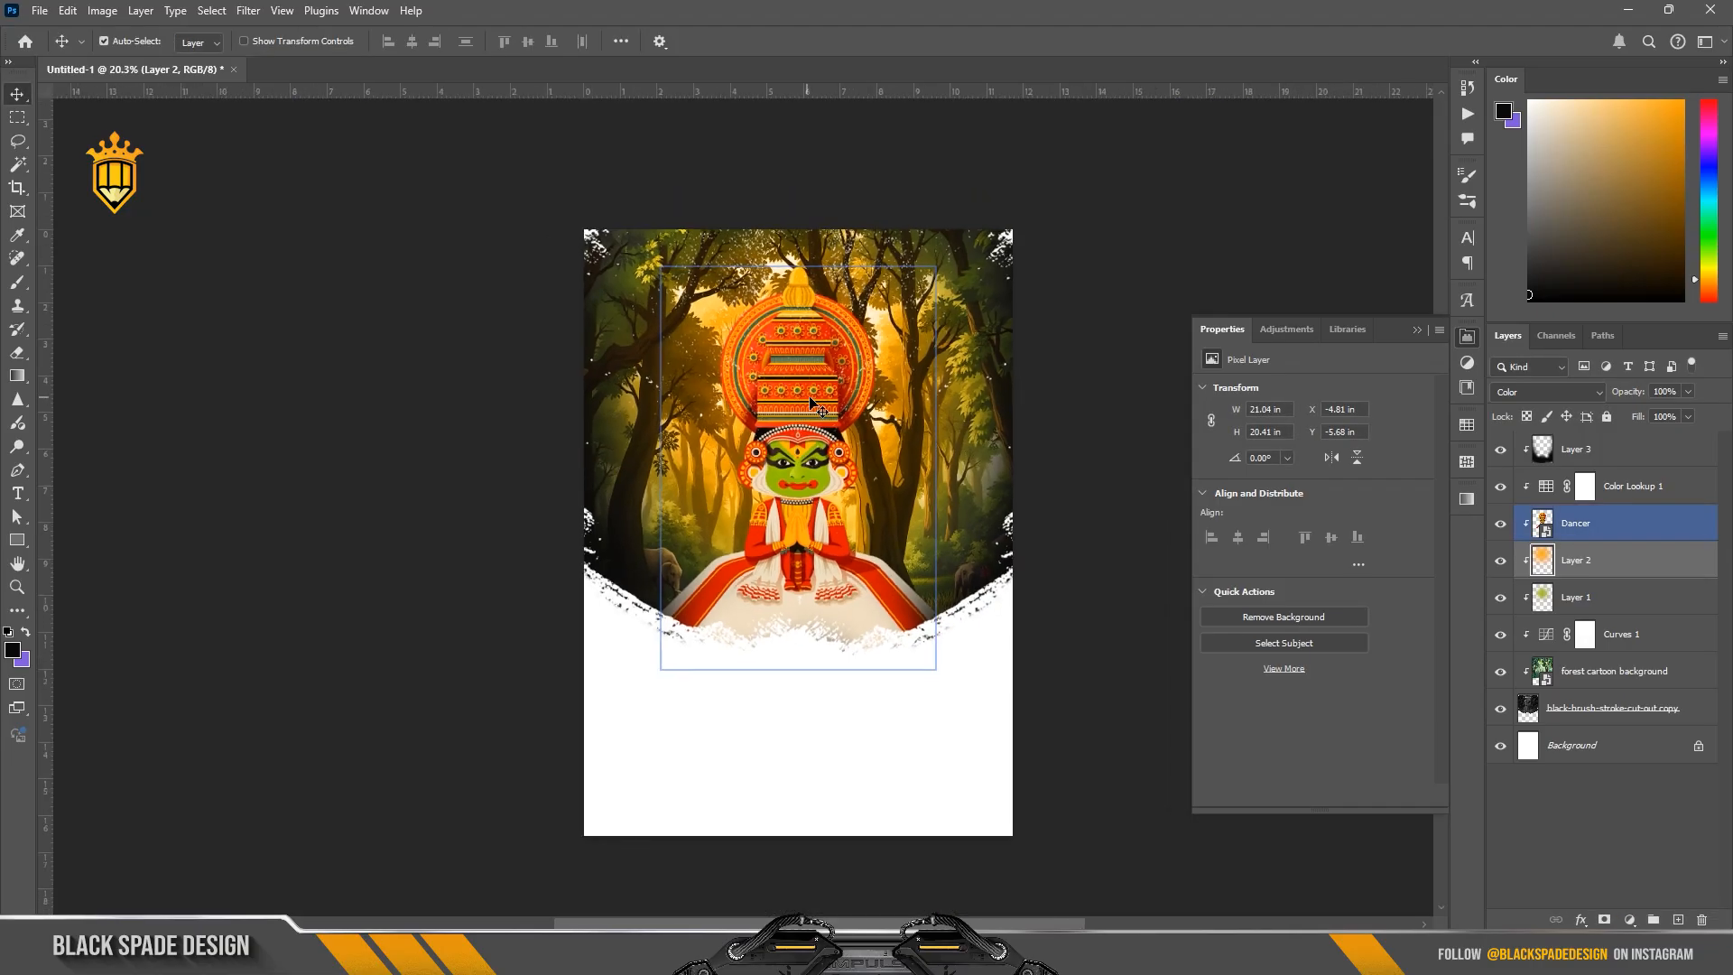
# Step: Add a clipped Curves adjustment above the vignette layer and move its RGB black point to input 17, output 0
pyautogui.click(1615, 449)
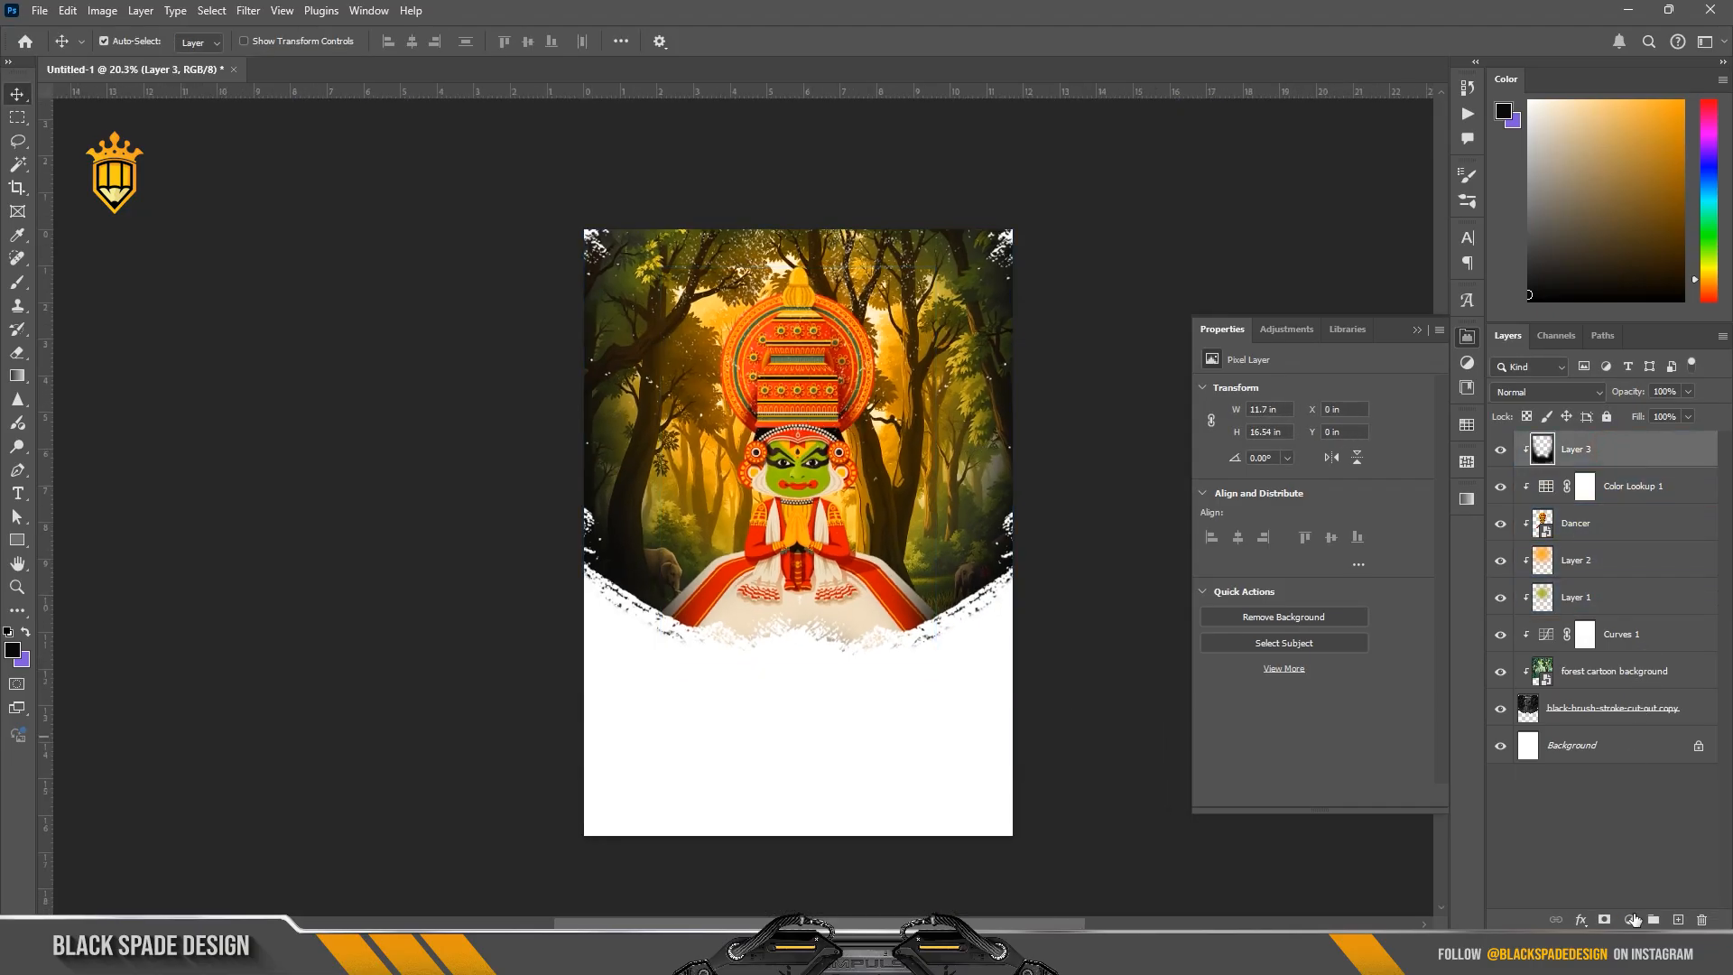
pyautogui.click(1629, 919)
pyautogui.click(1618, 692)
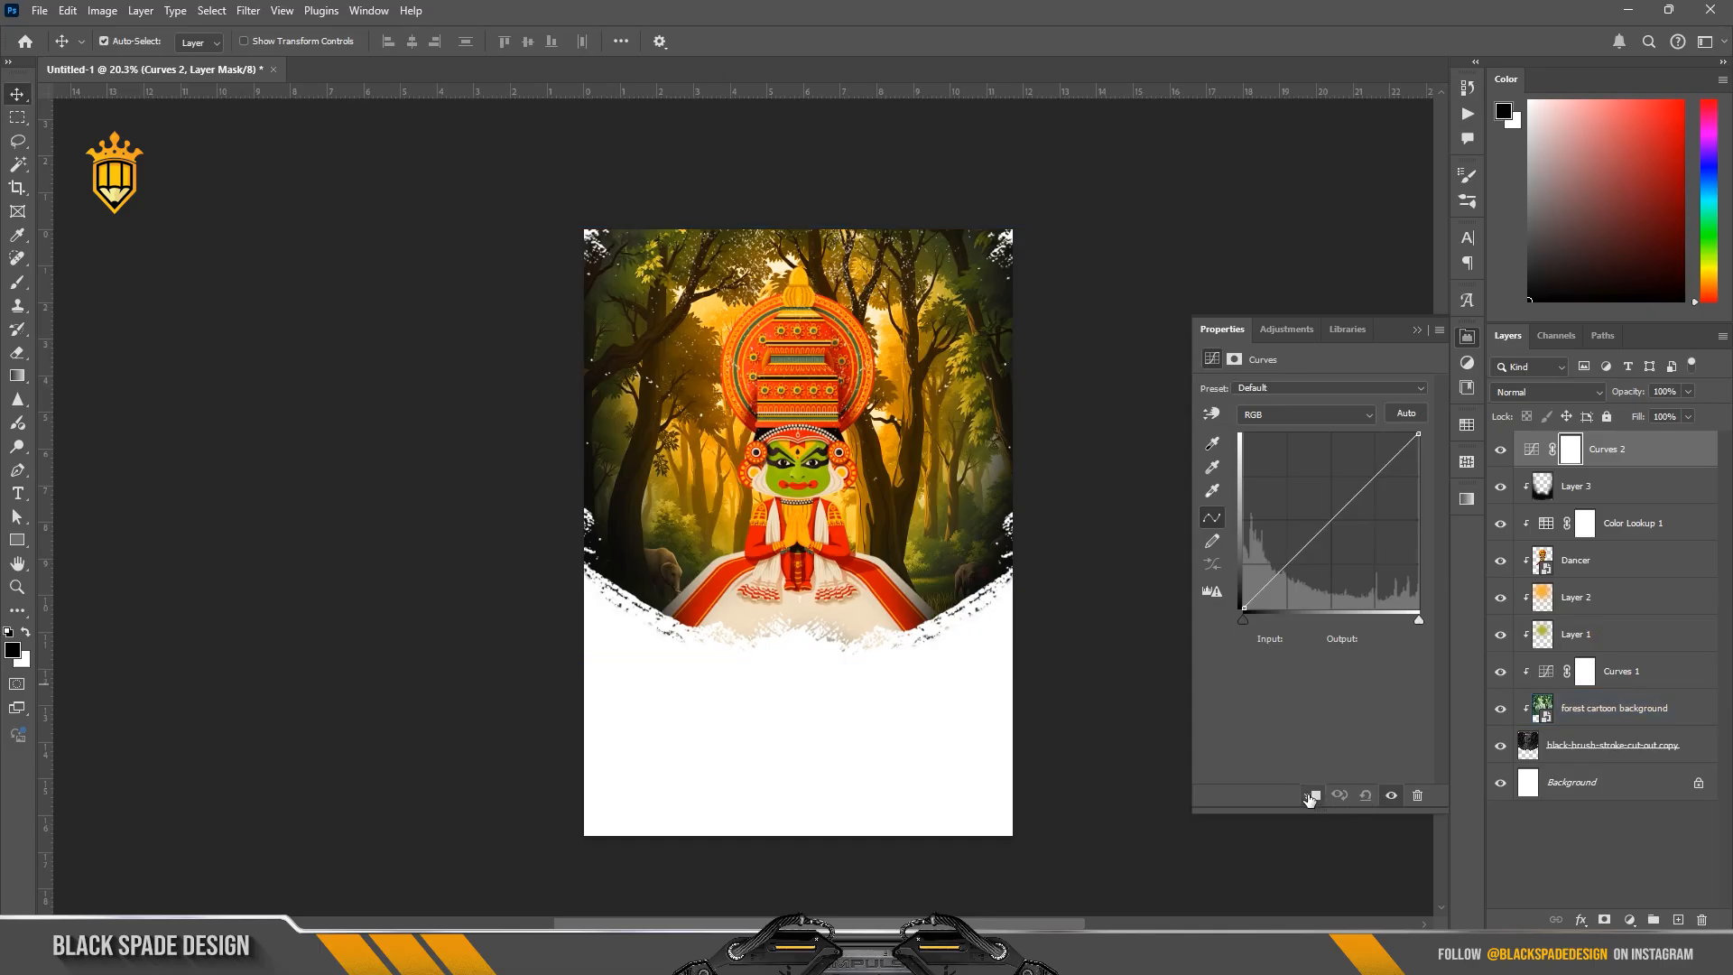
pyautogui.moveTo(1244, 621); pyautogui.dragTo(1247, 621)
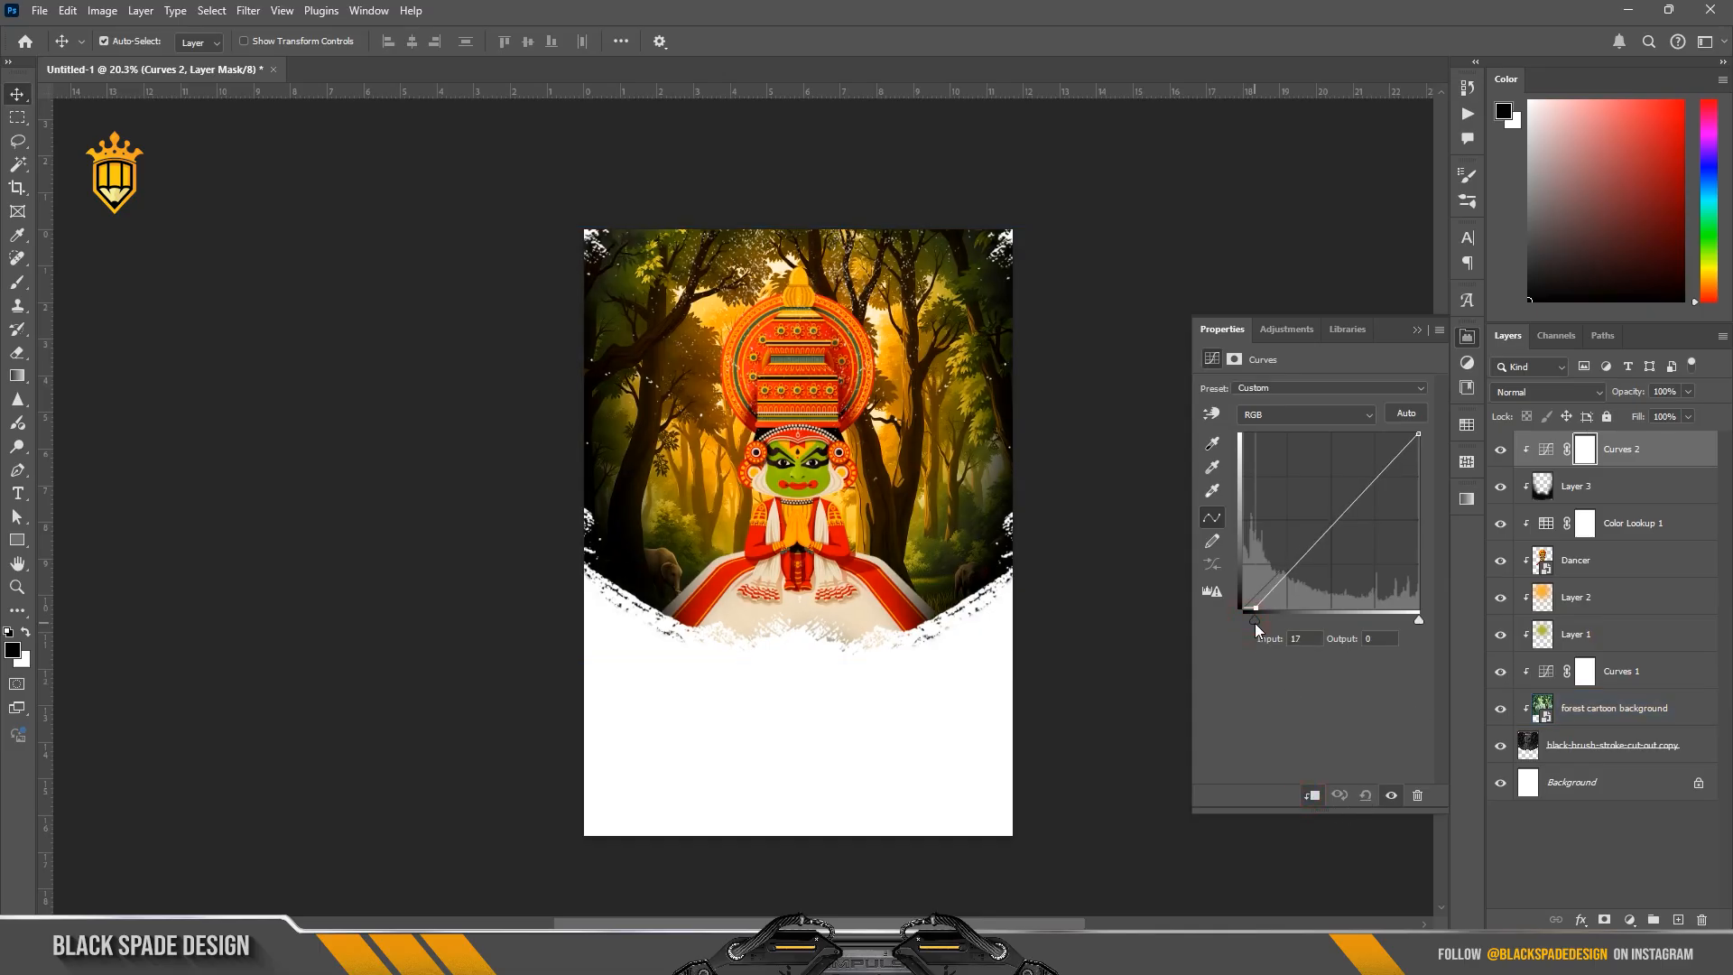
# Step: Close the Curves settings and apply a midtone Color Balance of 0, +1, -7 to the Dancer layer
pyautogui.moveTo(1256, 629); pyautogui.dragTo(1254, 629)
pyautogui.click(1418, 330)
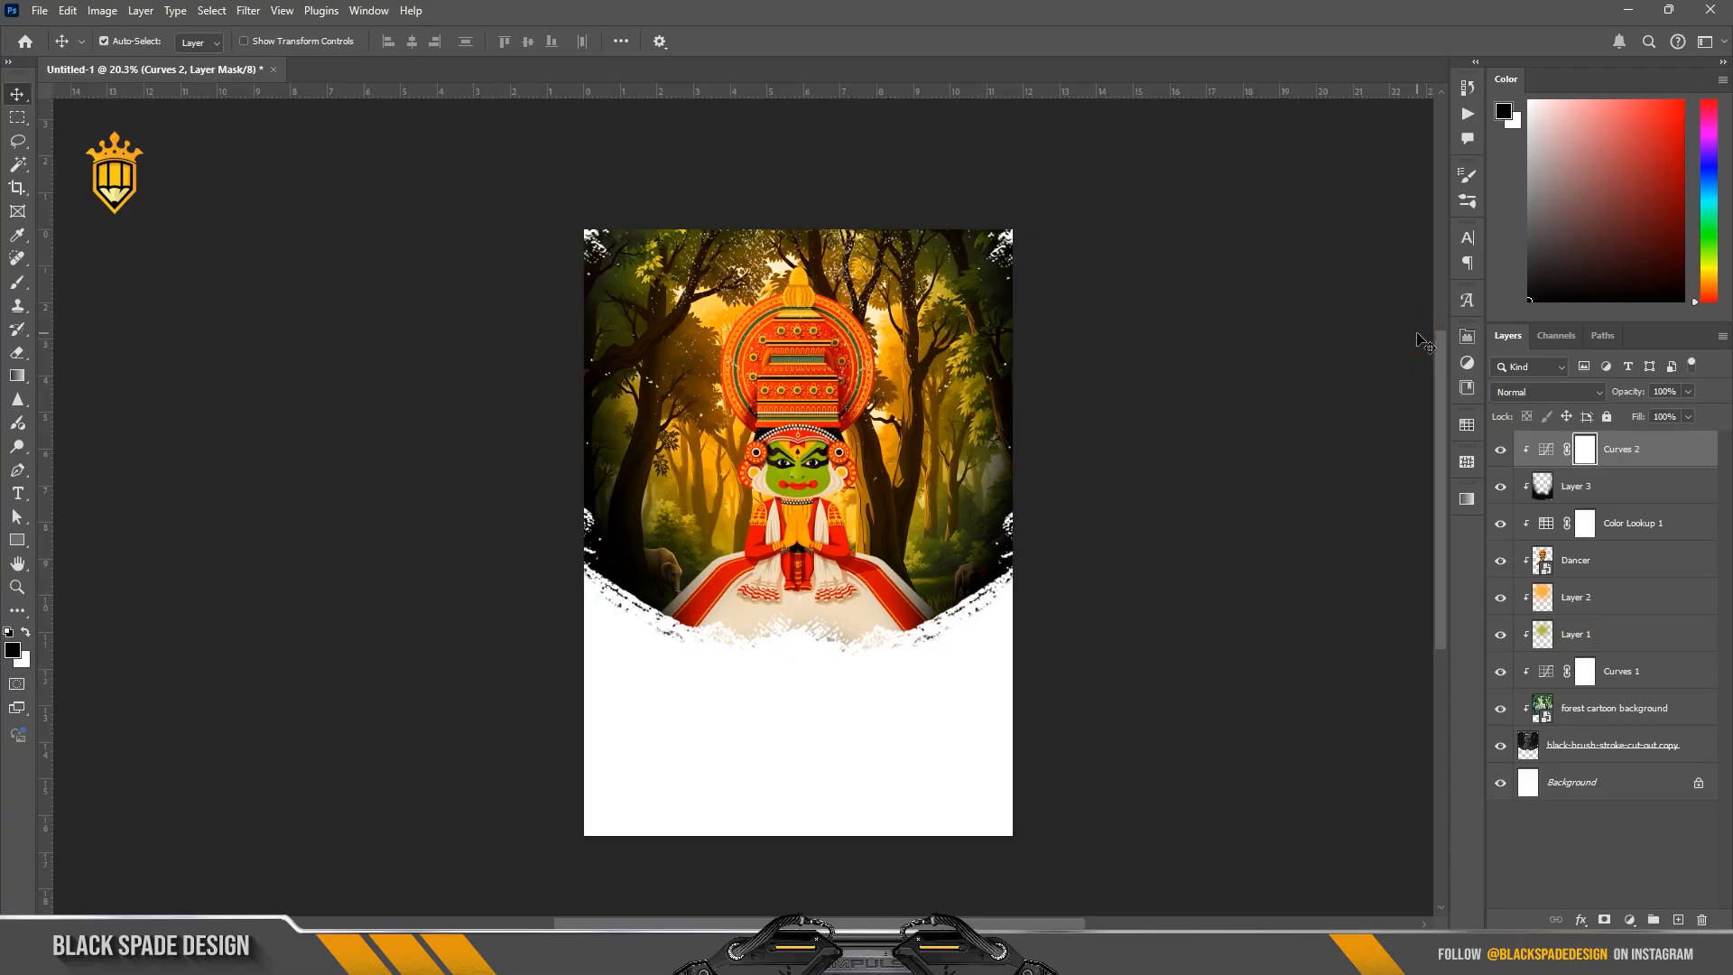
pyautogui.scroll(3, 795, 396)
pyautogui.scroll(2, 815, 424)
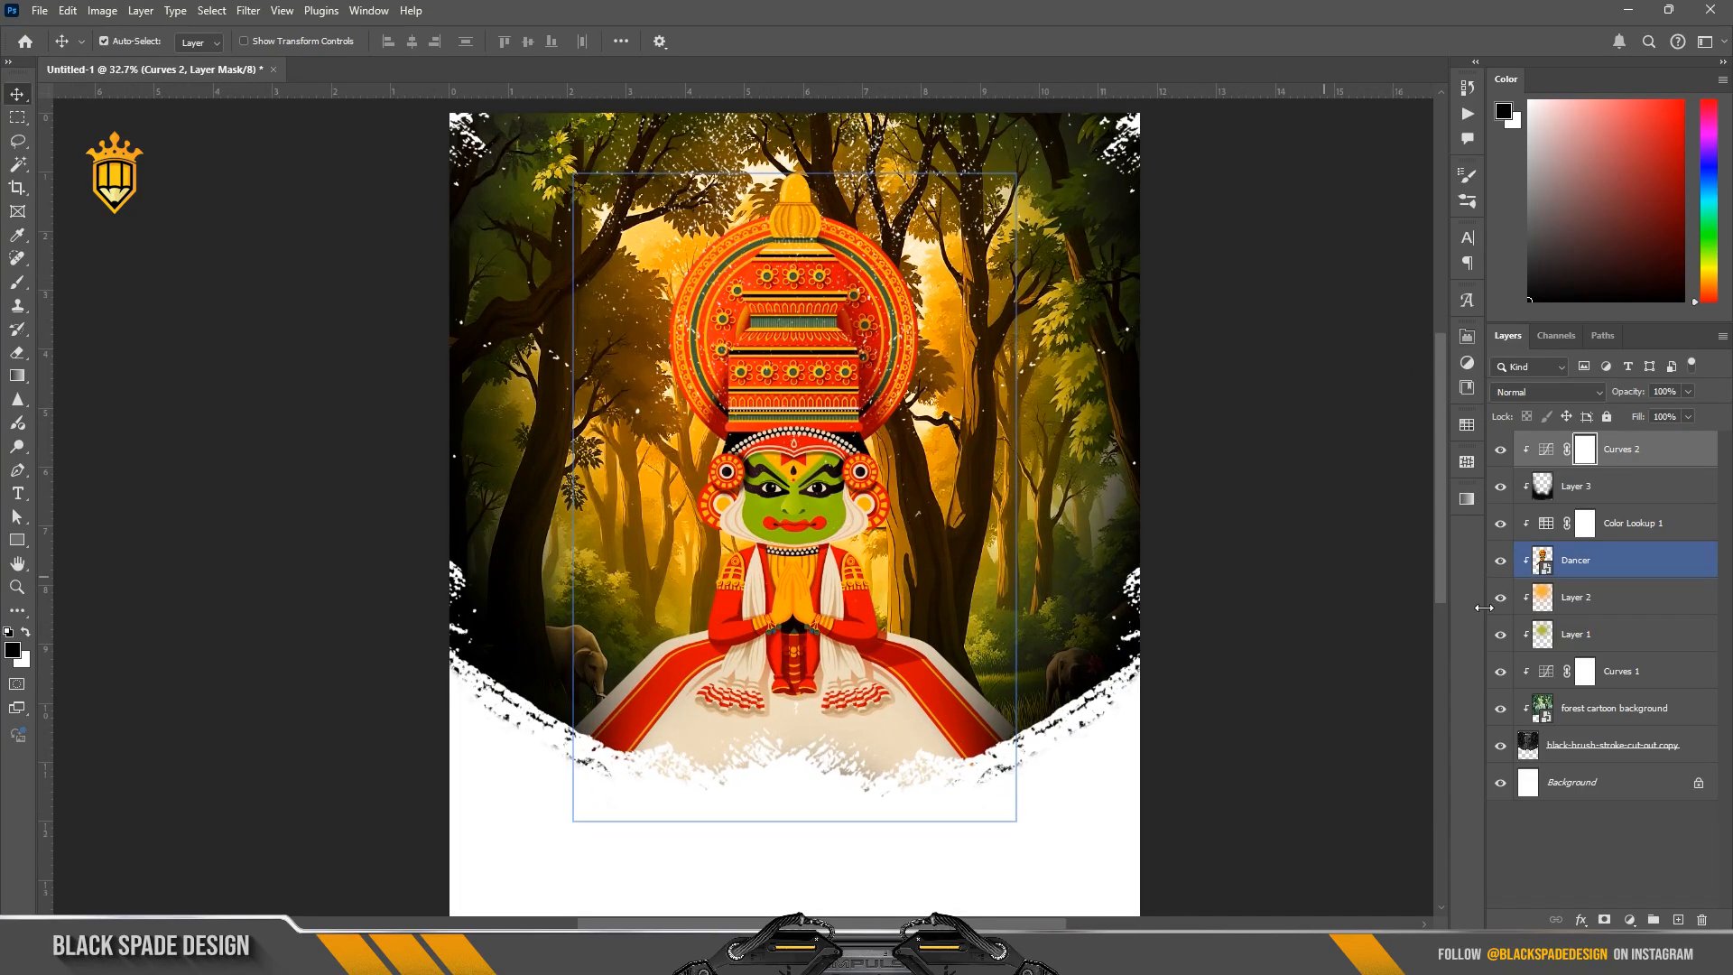
pyautogui.hotkey('ctrl', 'b')
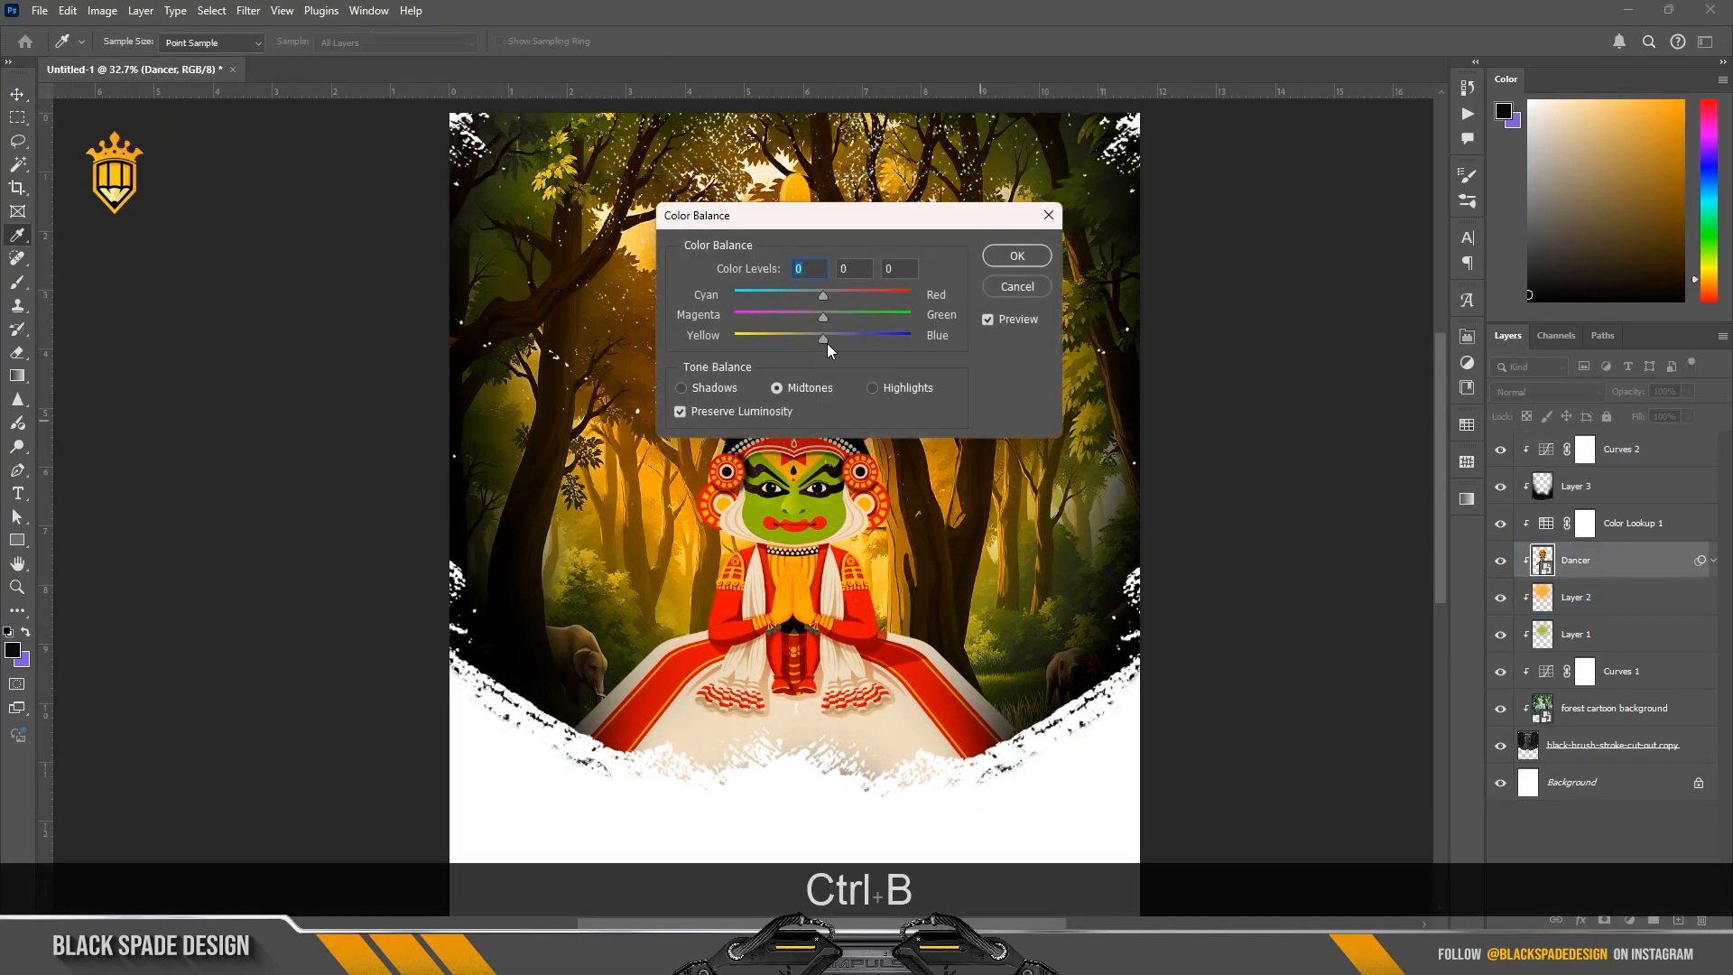
pyautogui.moveTo(826, 343); pyautogui.dragTo(825, 320)
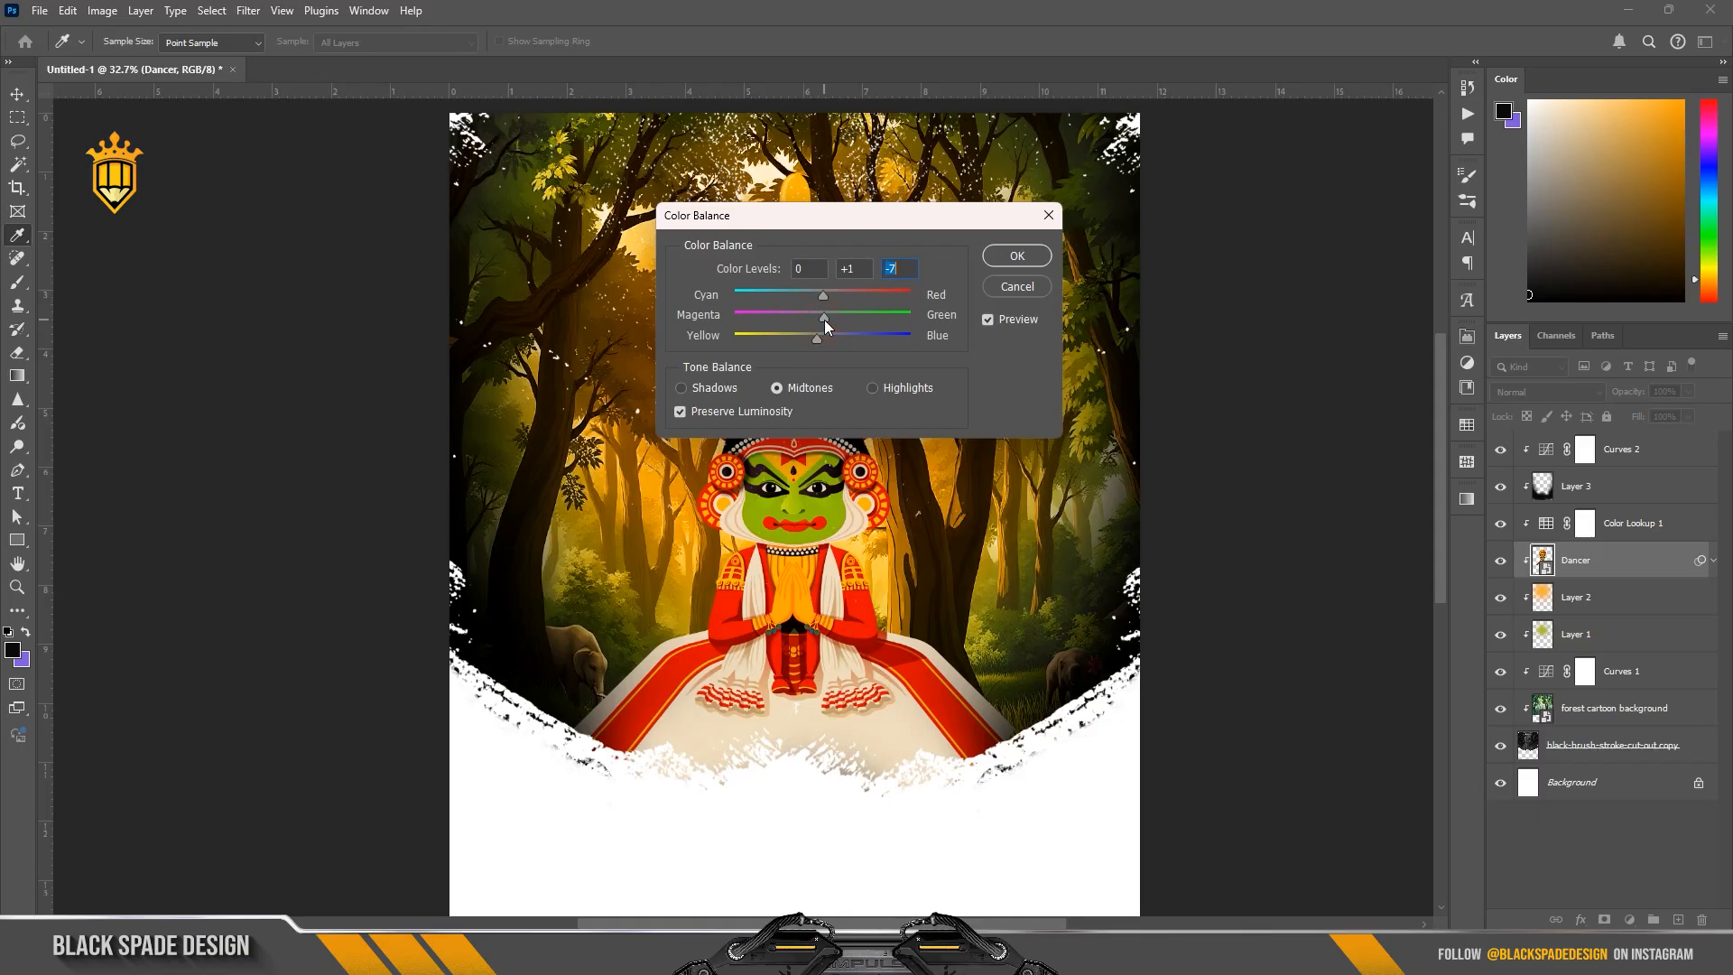
pyautogui.click(1009, 256)
pyautogui.press('v')
# Step: Place the texture image 06 from the thug life folder and scale it to about 141.5% so it covers the whole forest scene
pyautogui.scroll(-3, 778, 516)
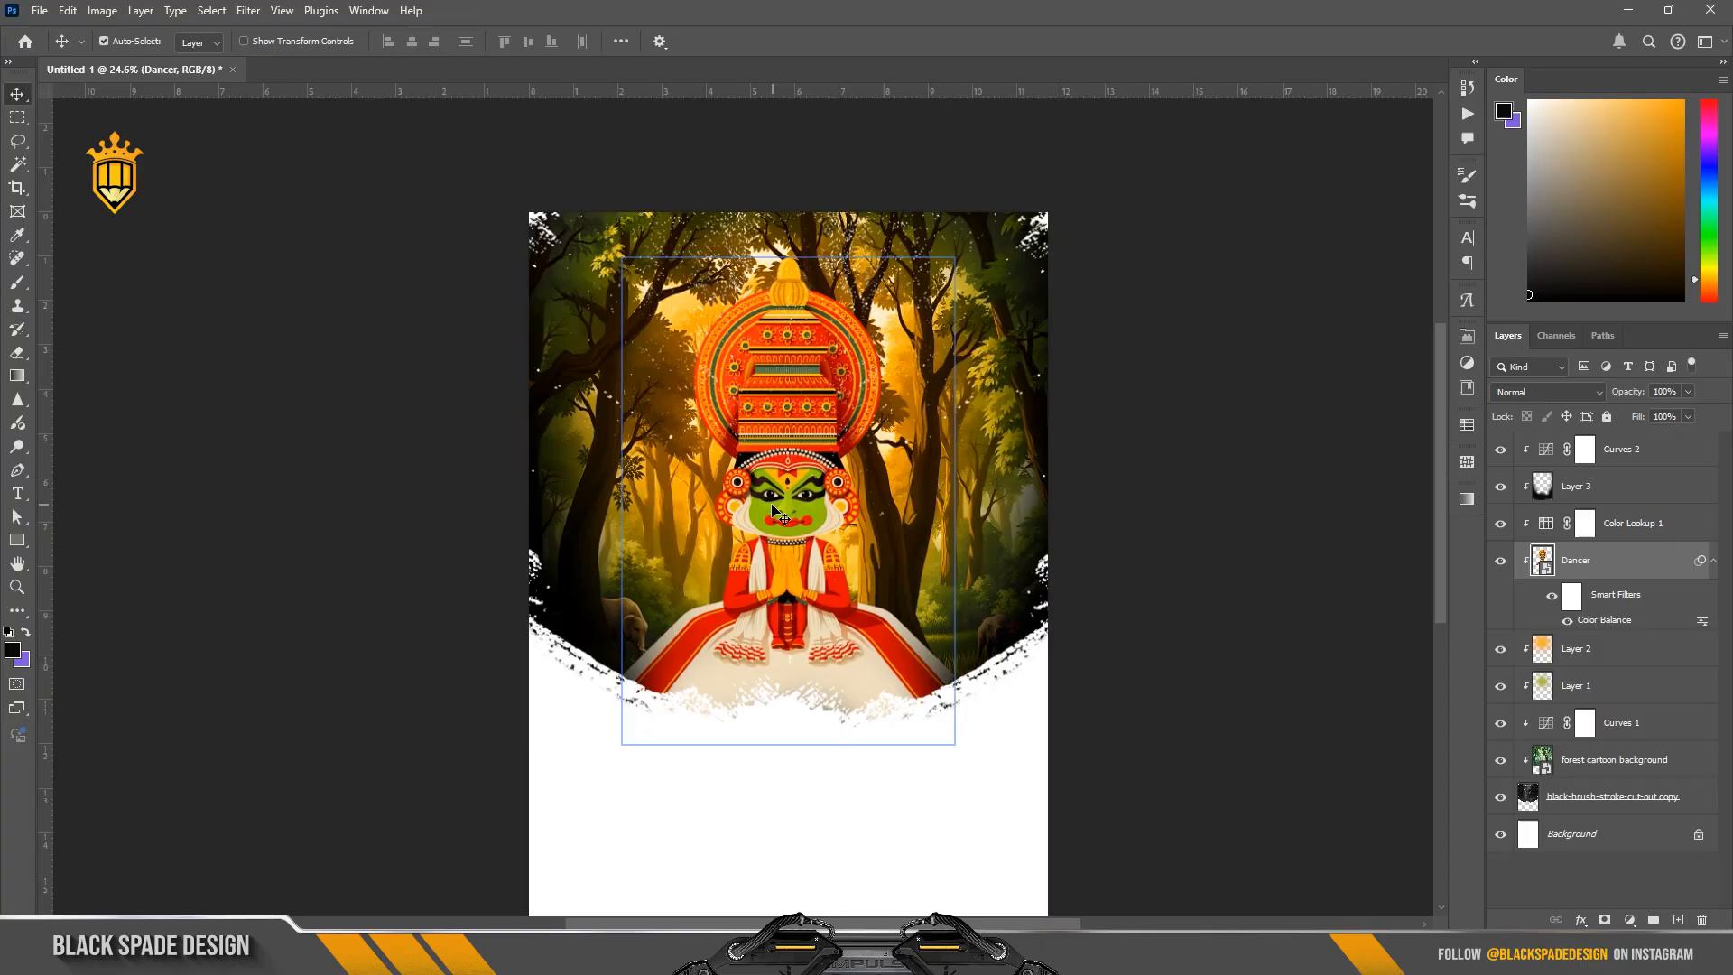
pyautogui.scroll(2, 751, 511)
pyautogui.moveTo(751, 511); pyautogui.dragTo(794, 516)
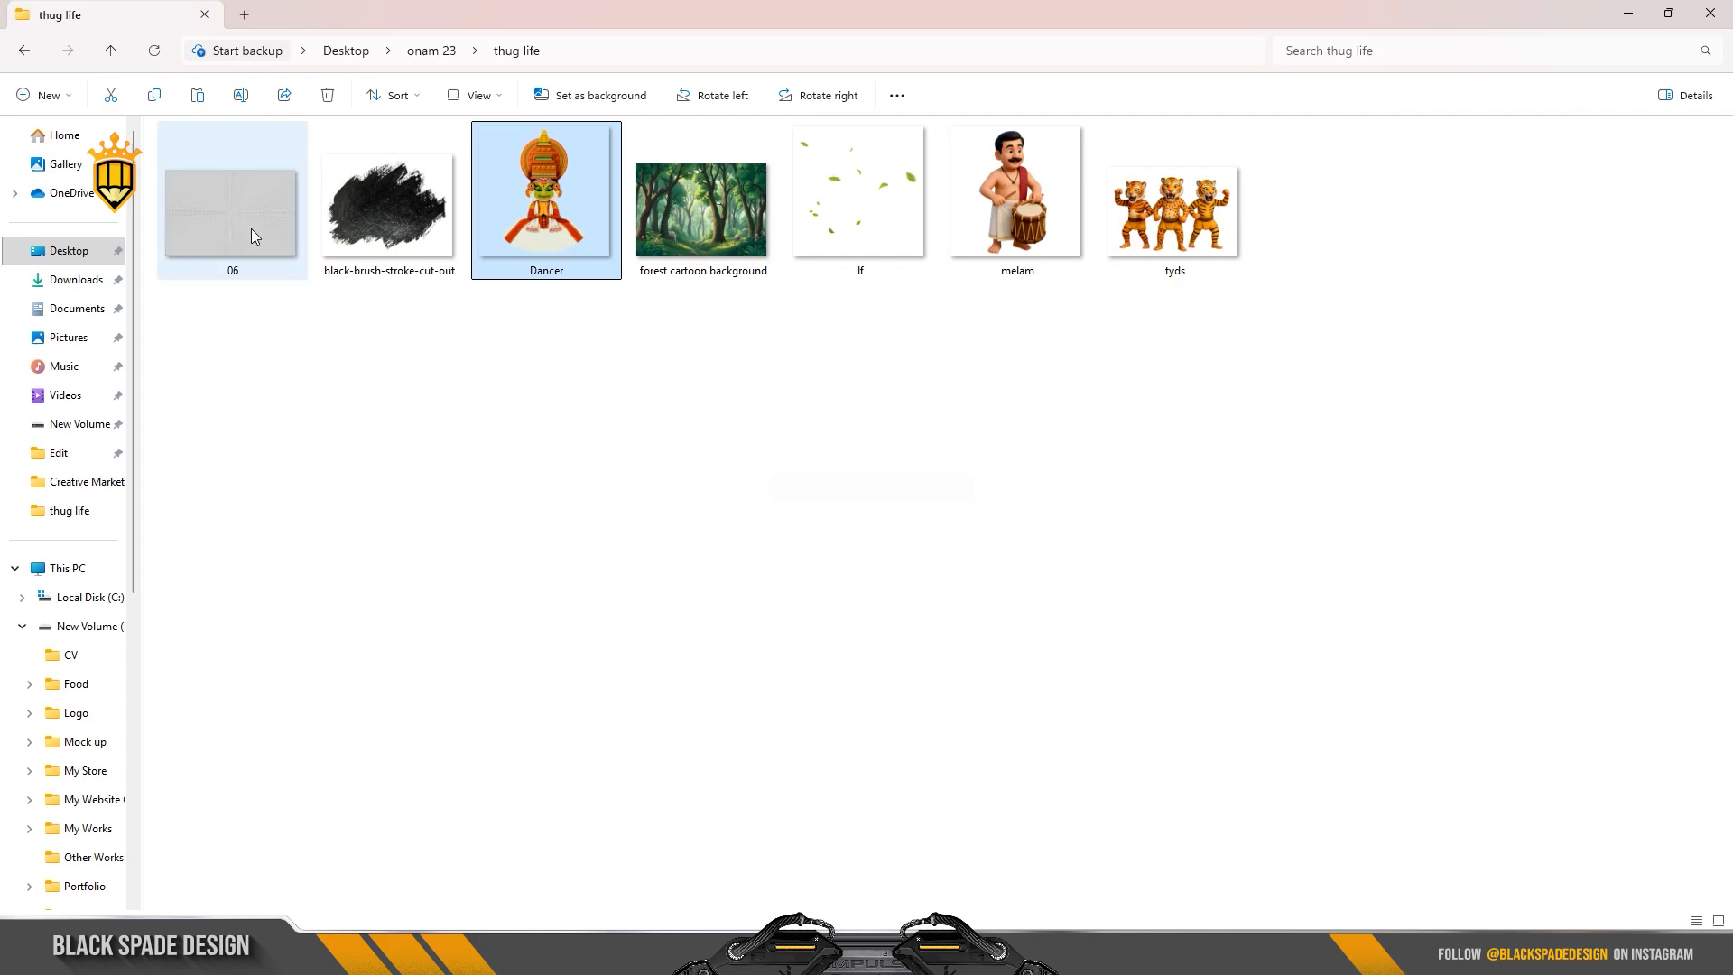
pyautogui.moveTo(220, 215); pyautogui.dragTo(837, 574)
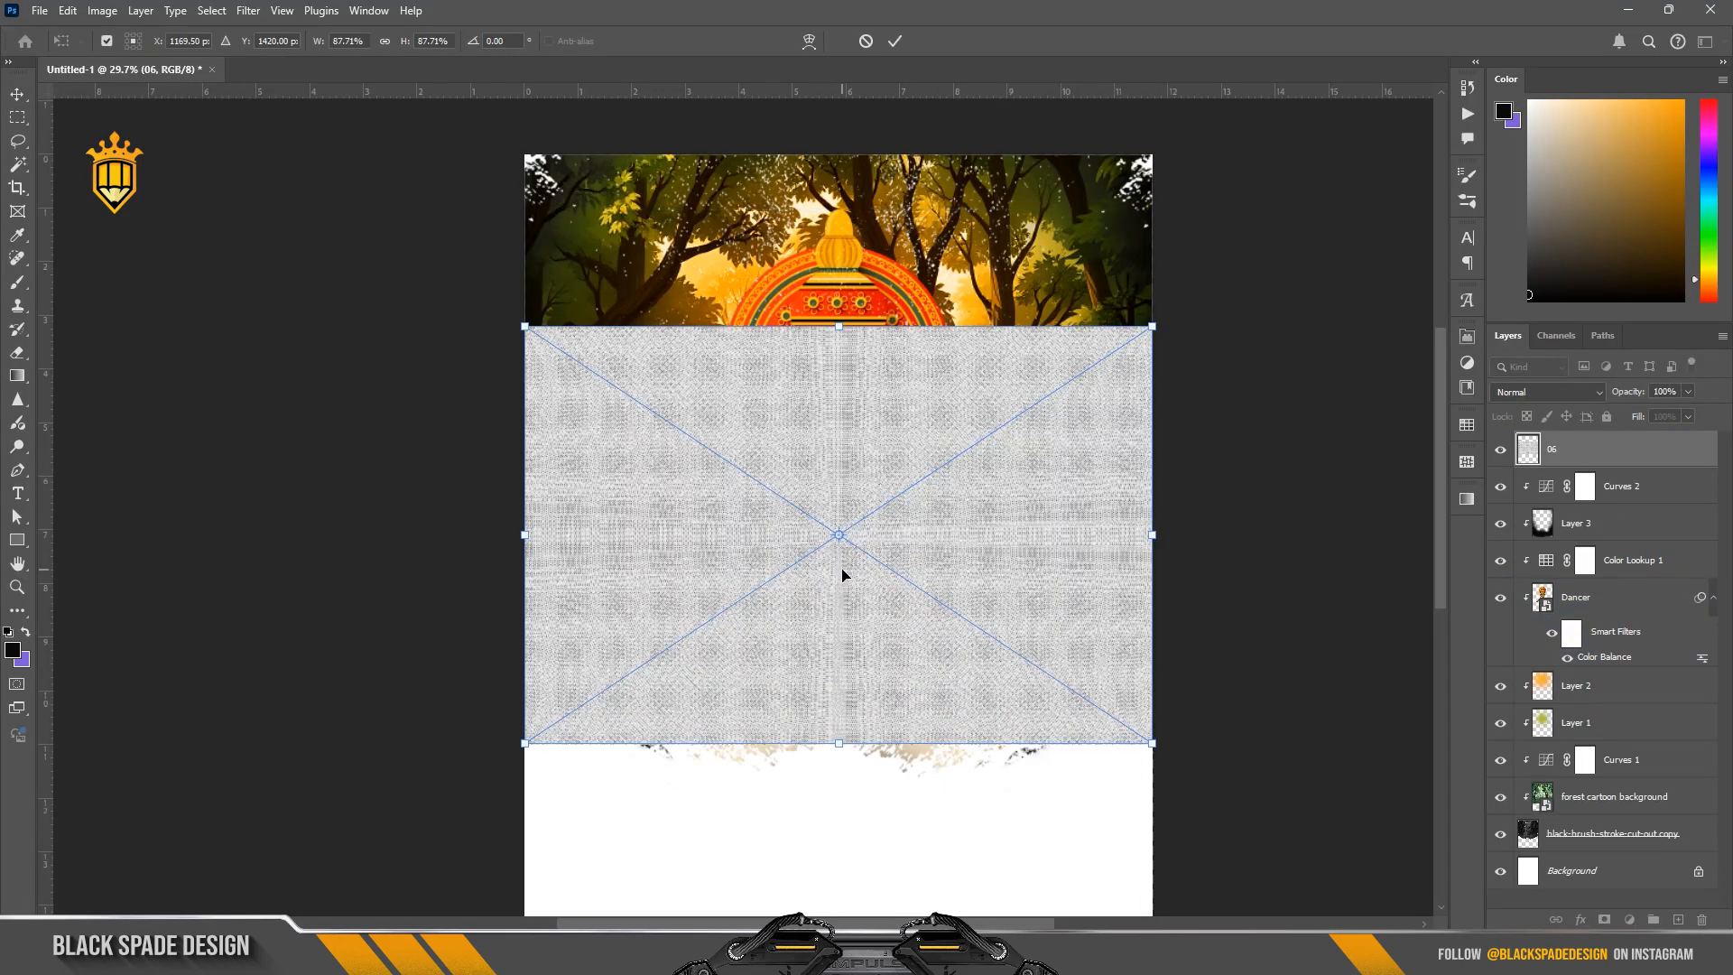
pyautogui.scroll(-1, 842, 575)
pyautogui.moveTo(949, 615); pyautogui.dragTo(955, 557)
pyautogui.scroll(-4, 955, 557)
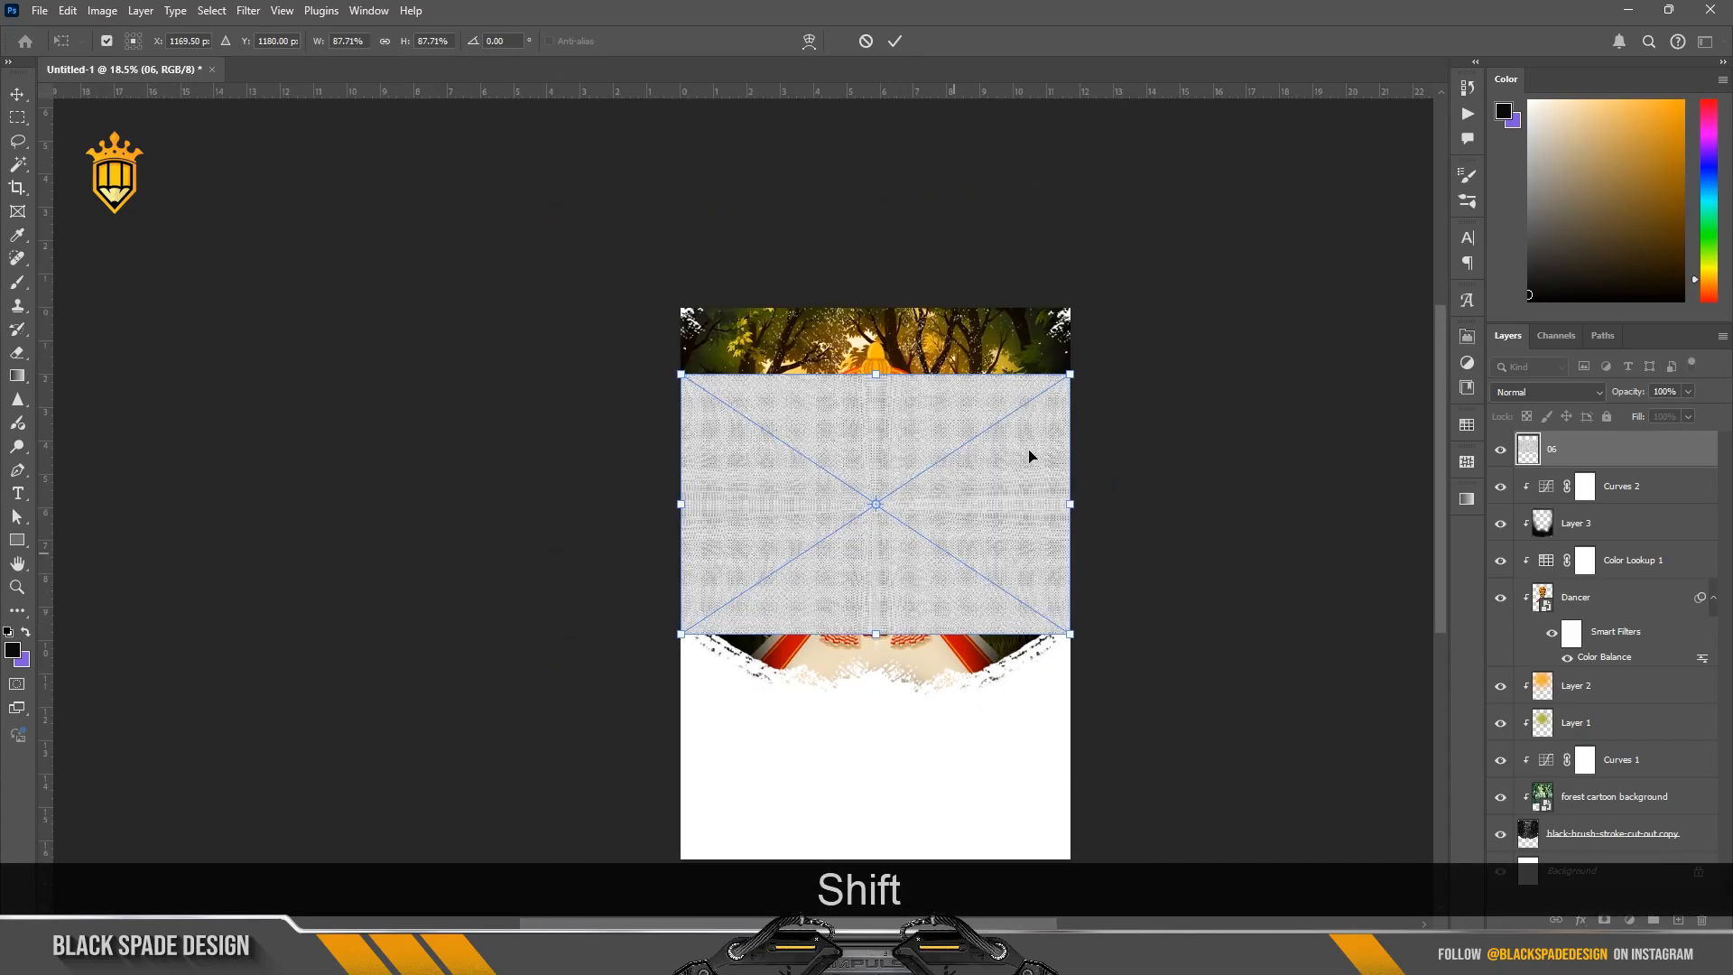
pyautogui.moveTo(1071, 374); pyautogui.dragTo(1187, 293)
pyautogui.moveTo(953, 574); pyautogui.dragTo(955, 562)
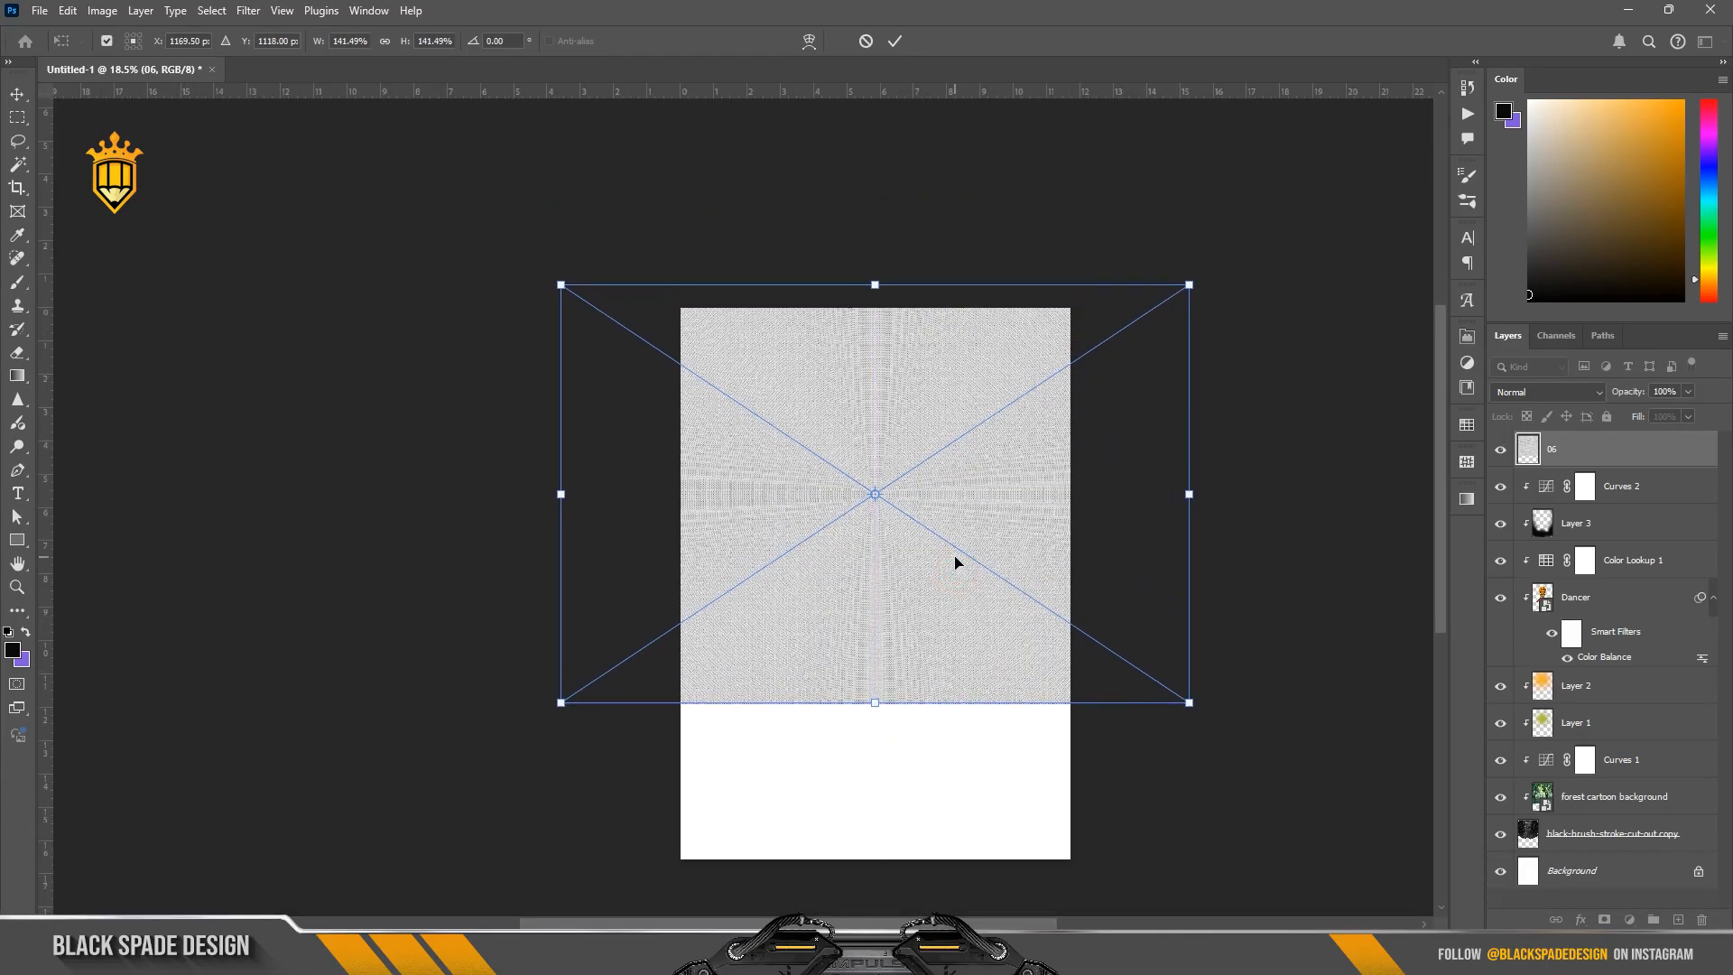
pyautogui.press('Return')
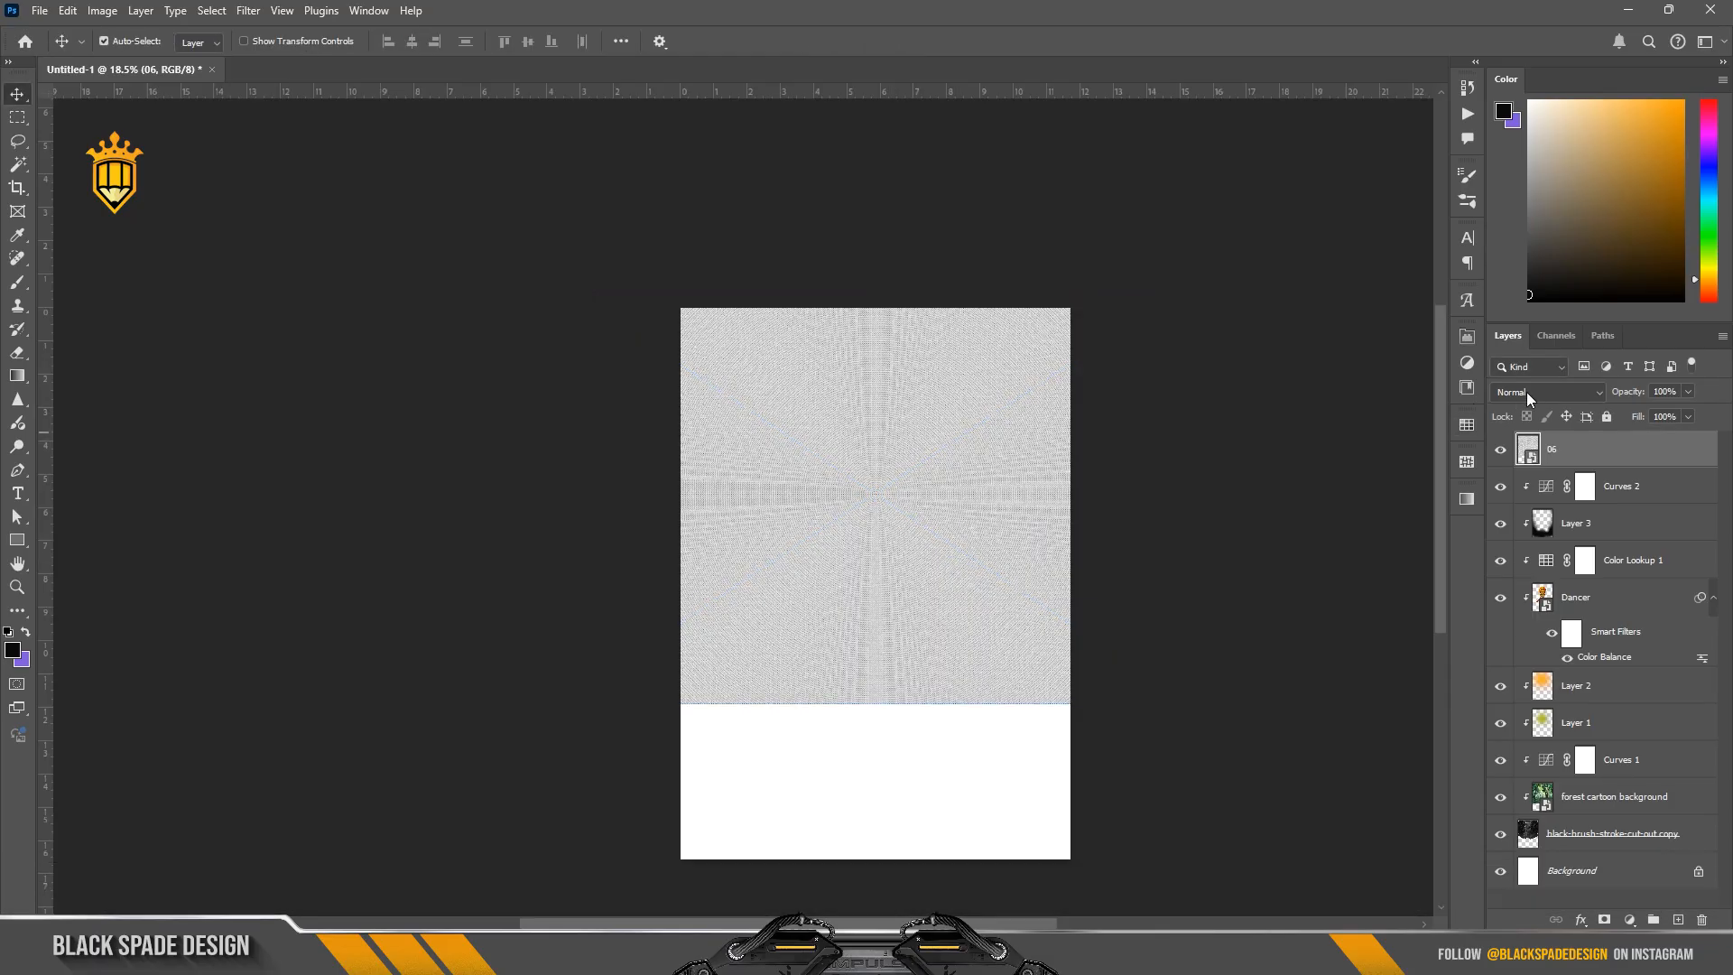
# Step: Blend the 06 texture layer in Divide mode at 50% opacity
pyautogui.click(1537, 393)
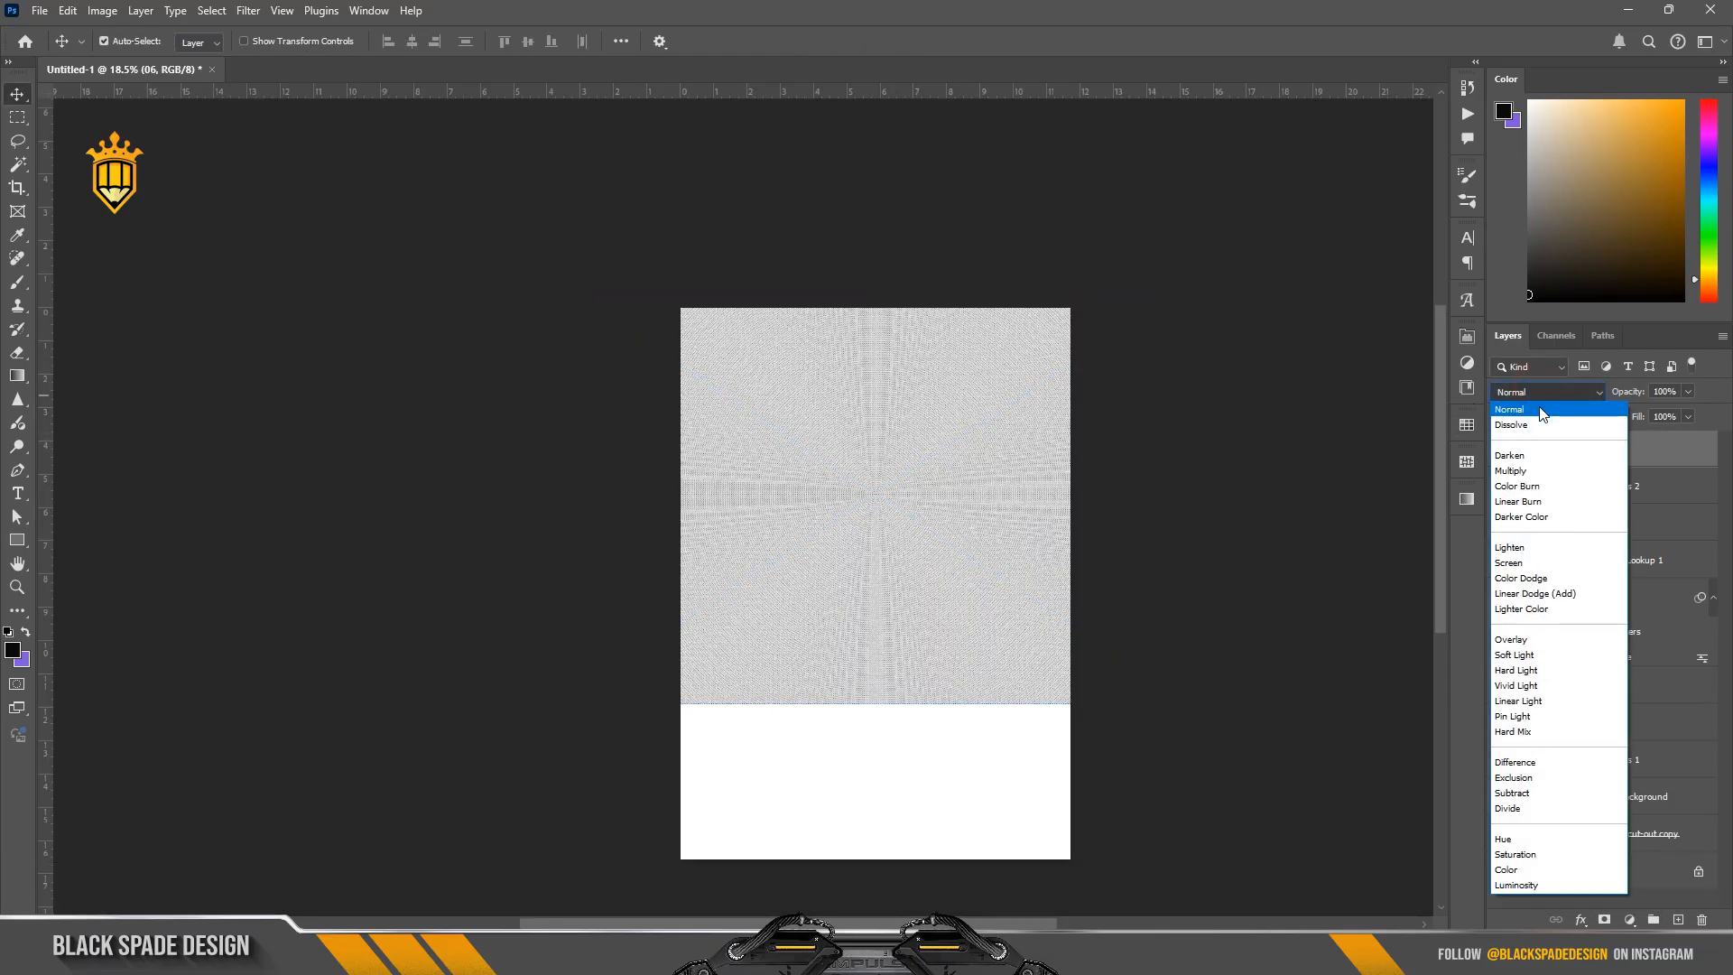
pyautogui.click(1526, 810)
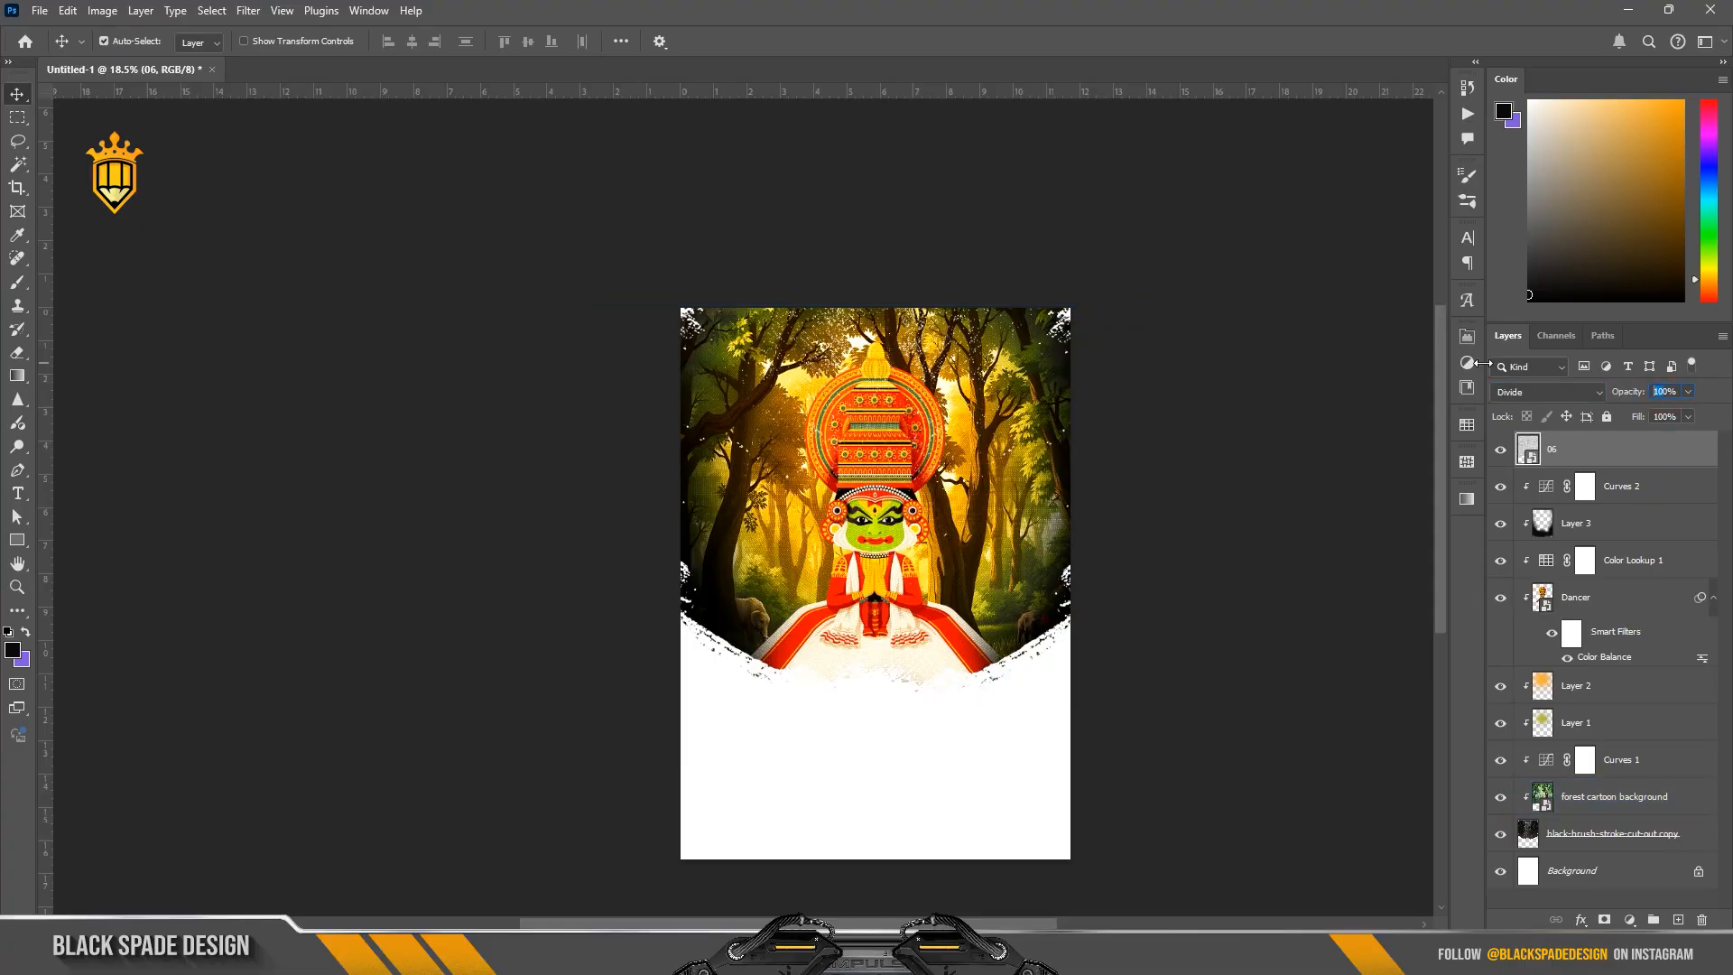
pyautogui.press('KP_5')
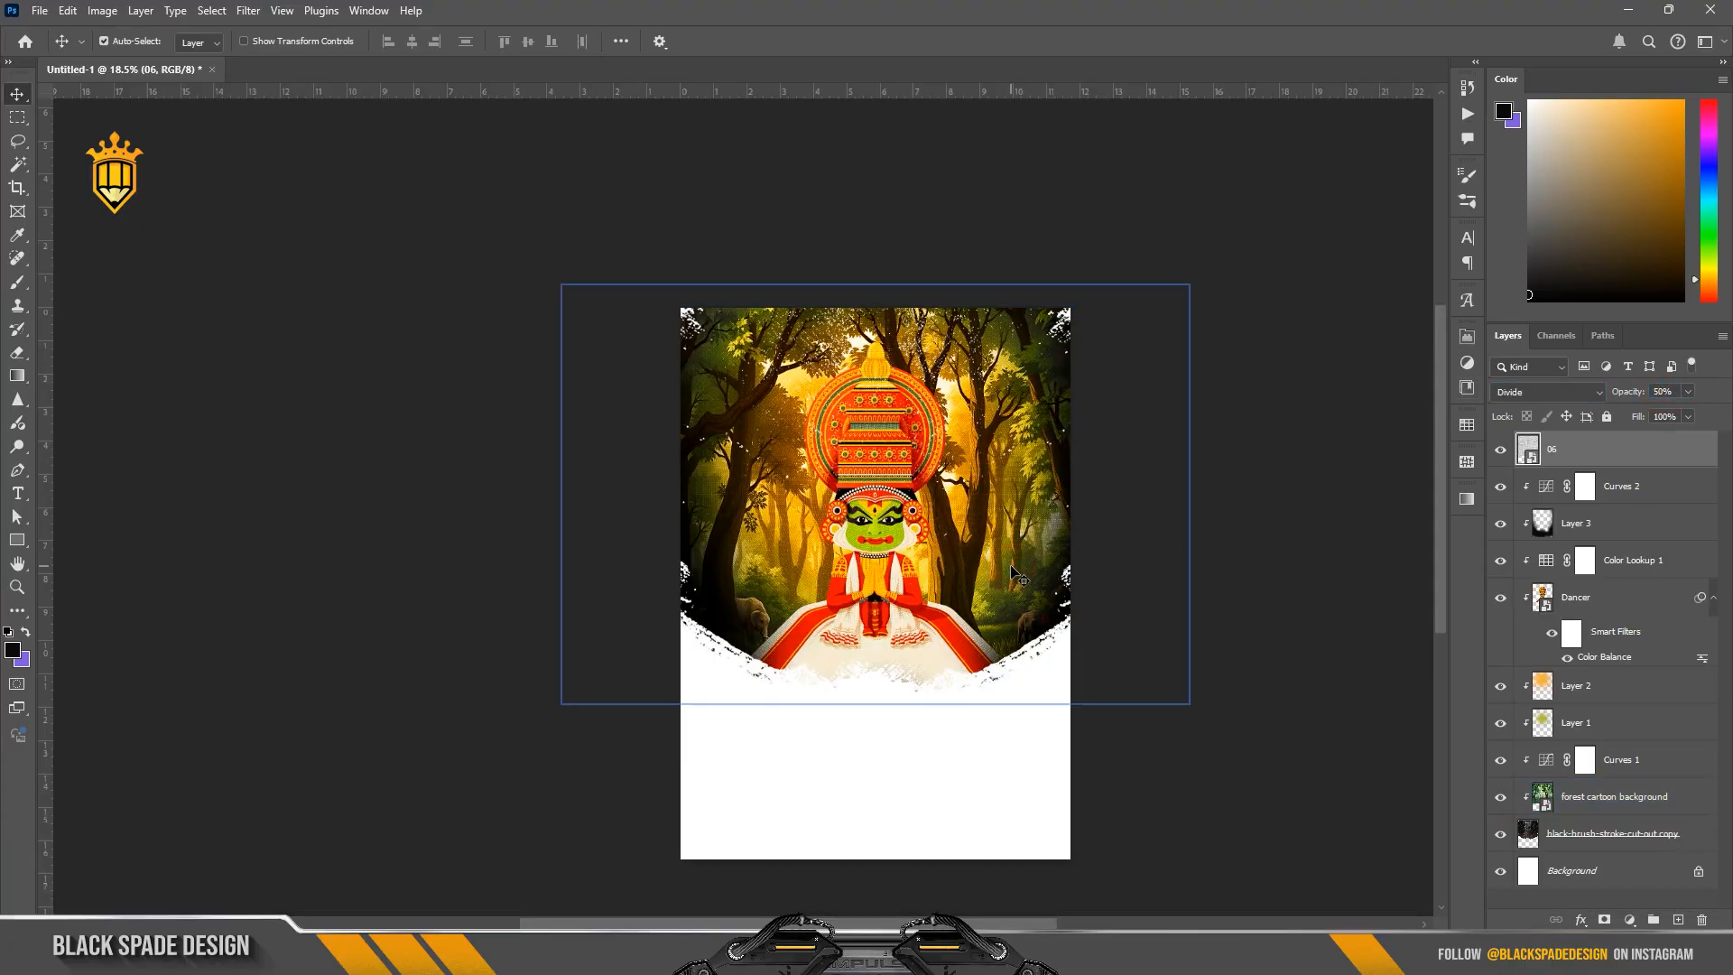
# Step: Examine the fabric texture up close on the forest and dancer, comparing the artwork with the 06 layer hidden and shown
pyautogui.scroll(5, 1012, 574)
pyautogui.press('space')
pyautogui.moveTo(914, 542); pyautogui.dragTo(1031, 623)
pyautogui.scroll(7, 462, 523)
pyautogui.moveTo(557, 512); pyautogui.dragTo(654, 555)
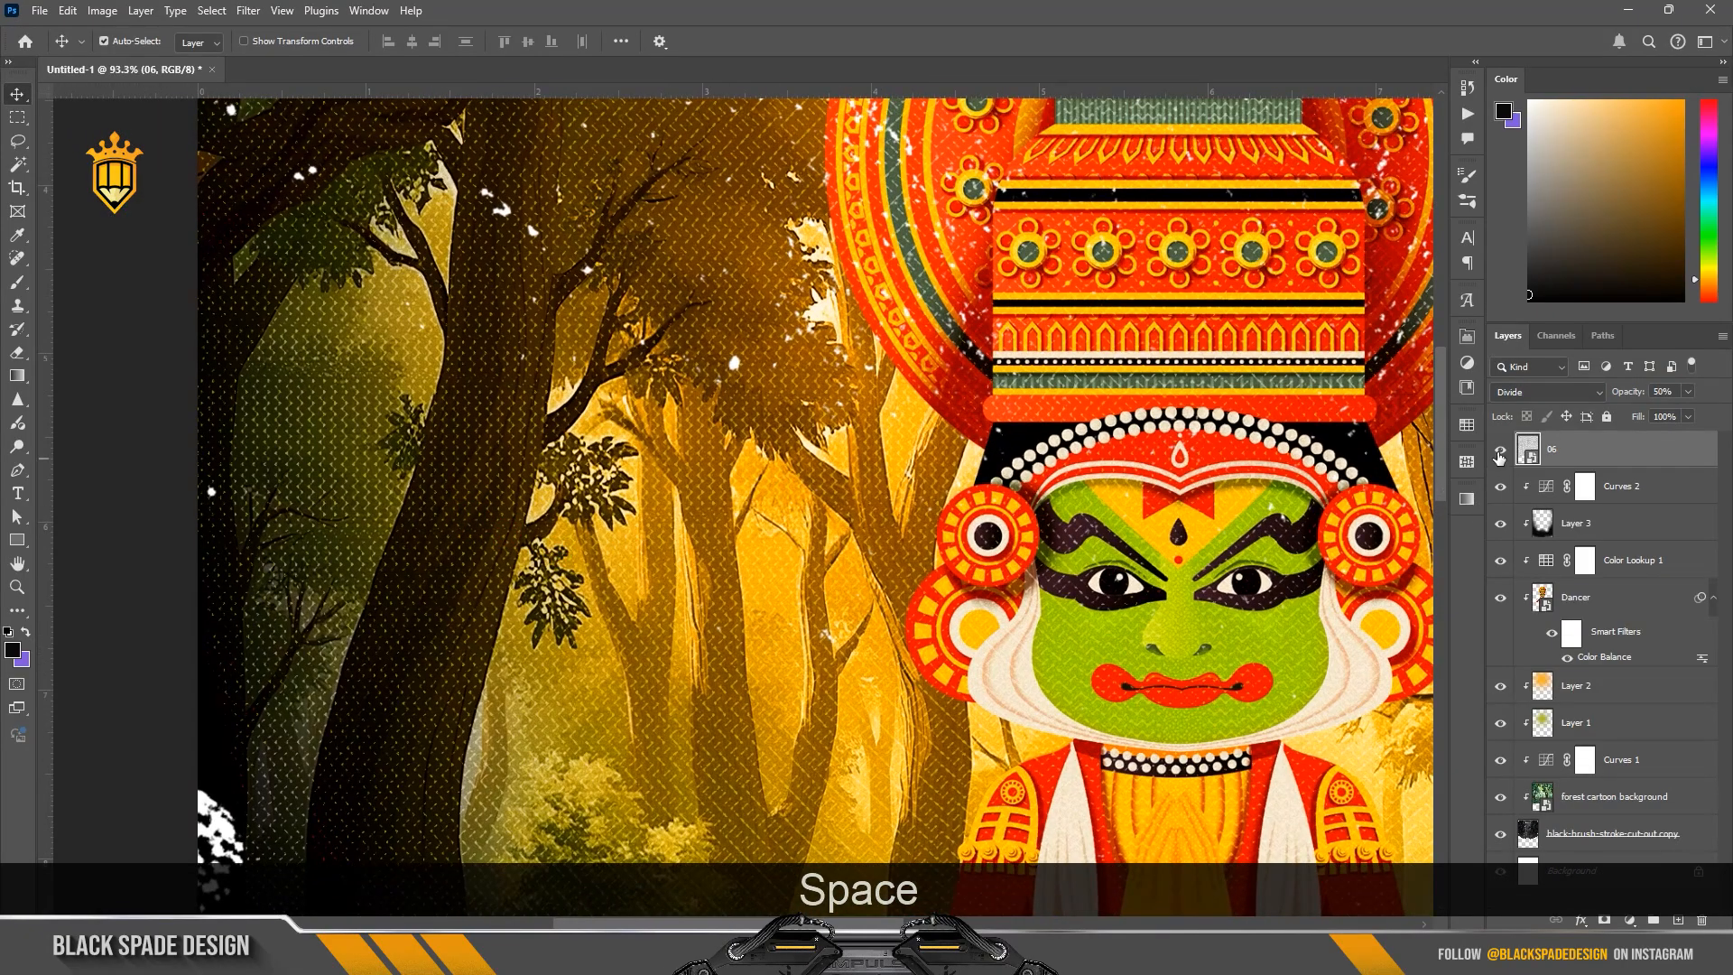
pyautogui.click(1499, 450)
pyautogui.click(1499, 450)
pyautogui.scroll(-5, 734, 576)
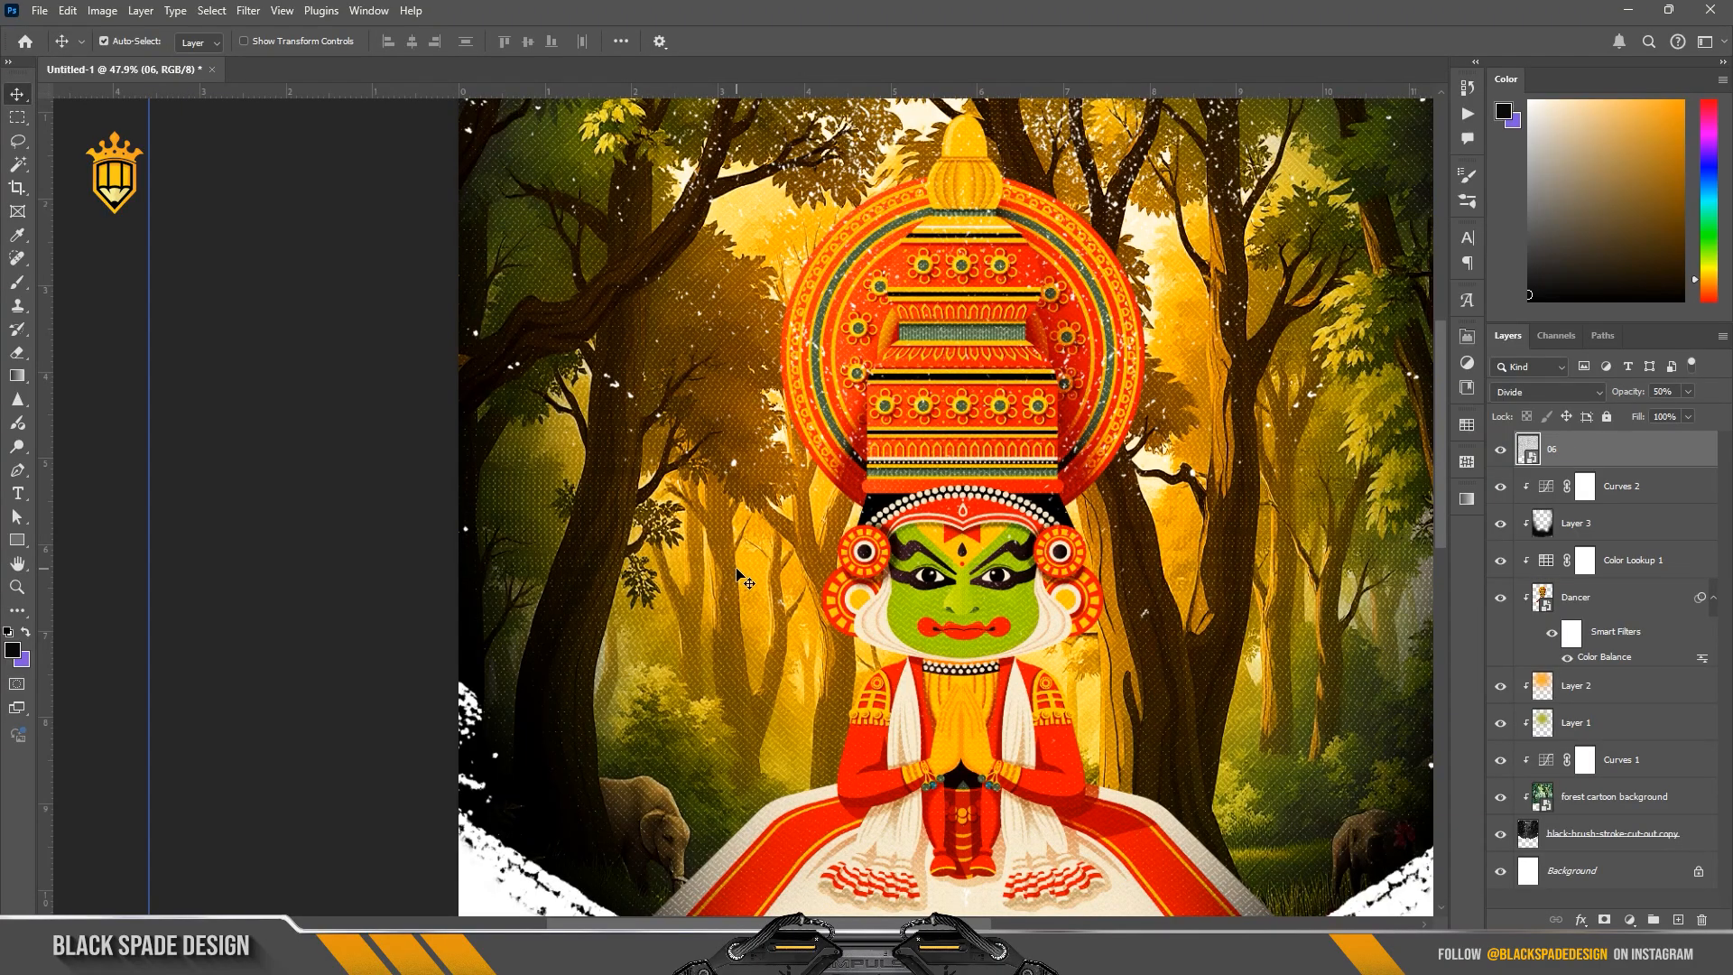
pyautogui.scroll(-2, 739, 576)
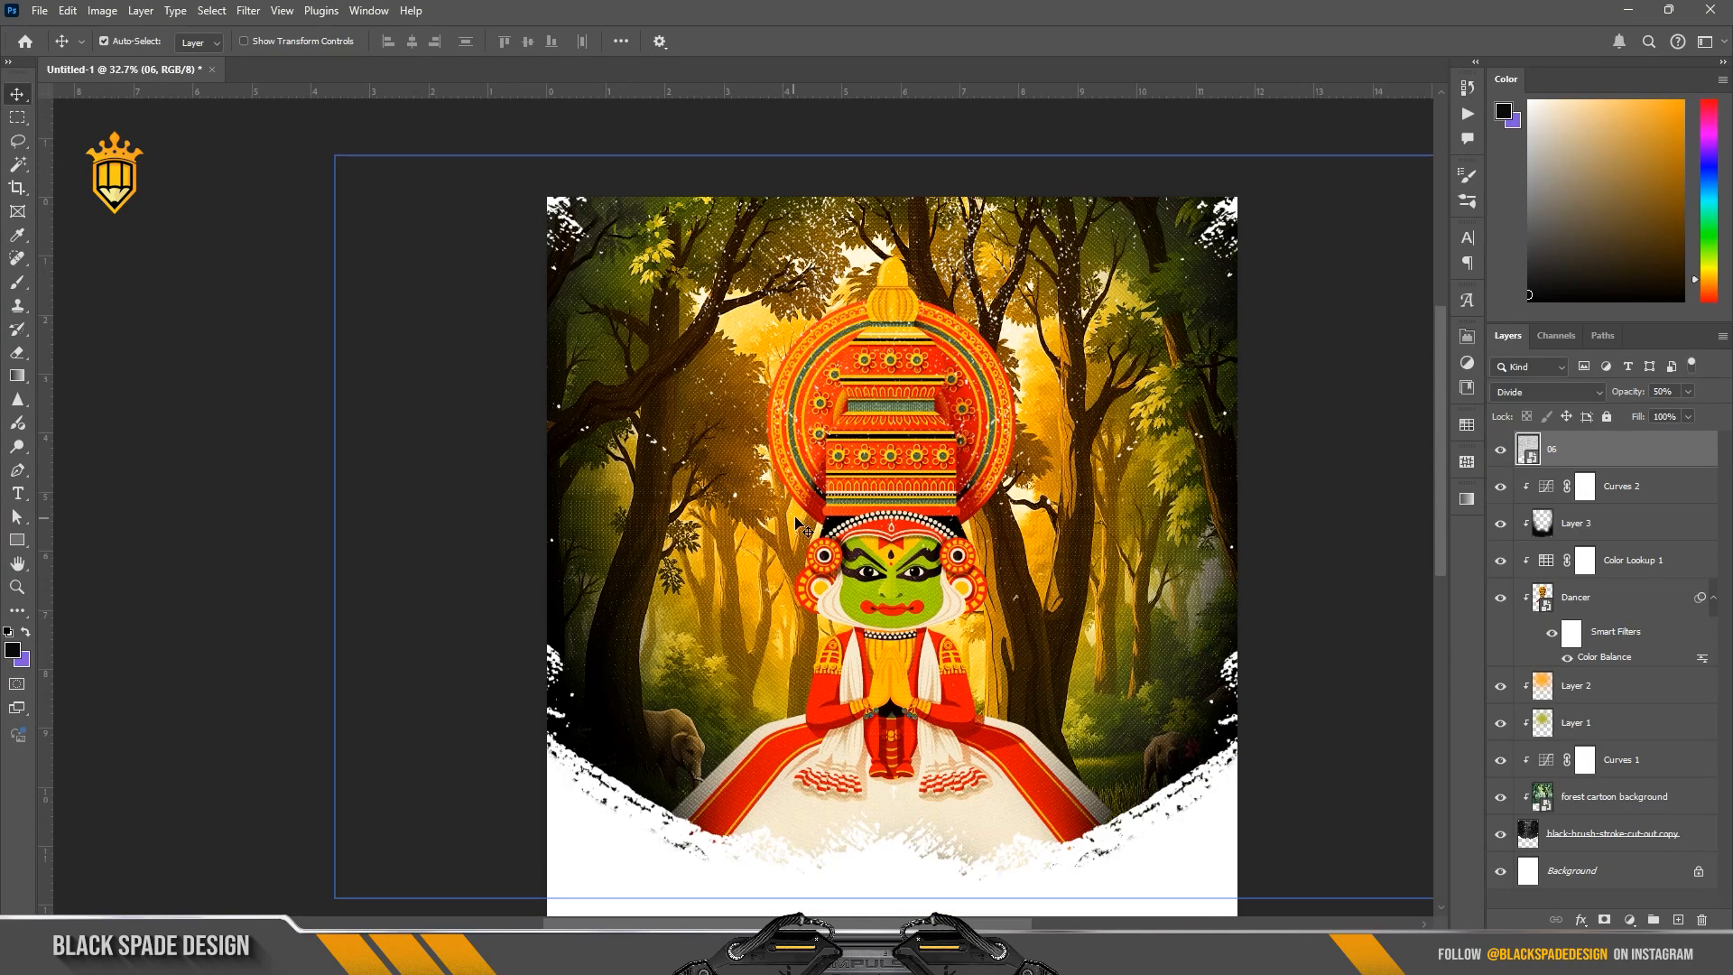
pyautogui.scroll(-2, 803, 528)
pyautogui.moveTo(905, 613); pyautogui.dragTo(880, 567)
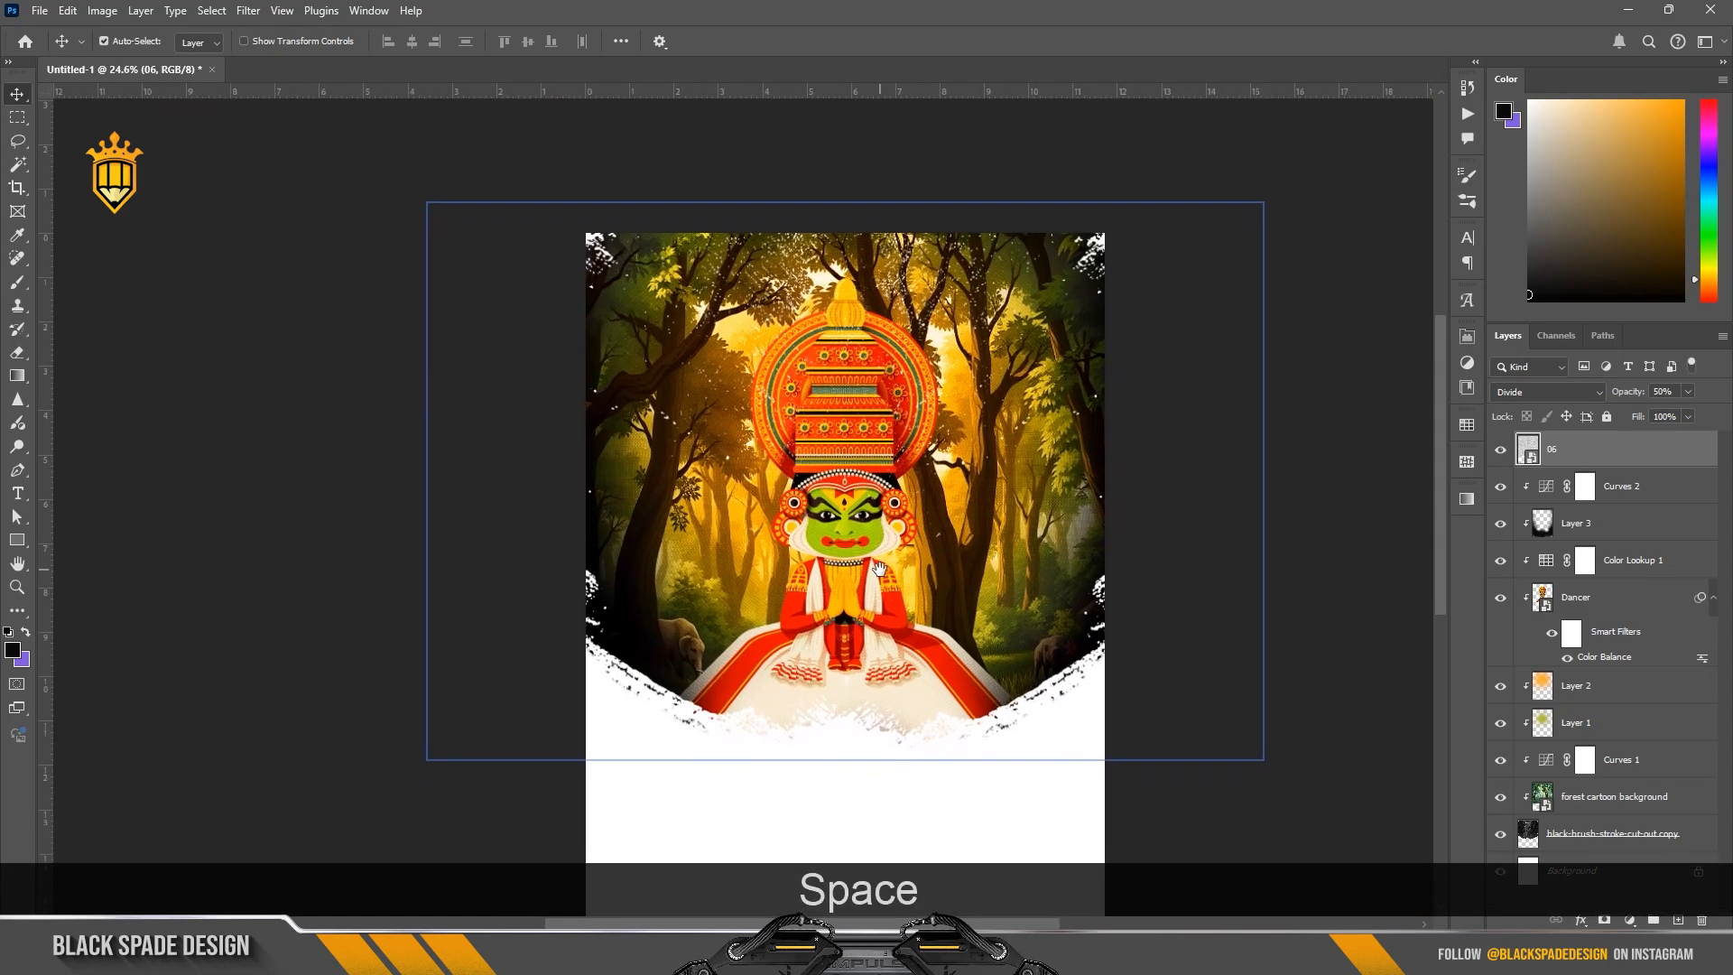
pyautogui.scroll(-1, 692, 503)
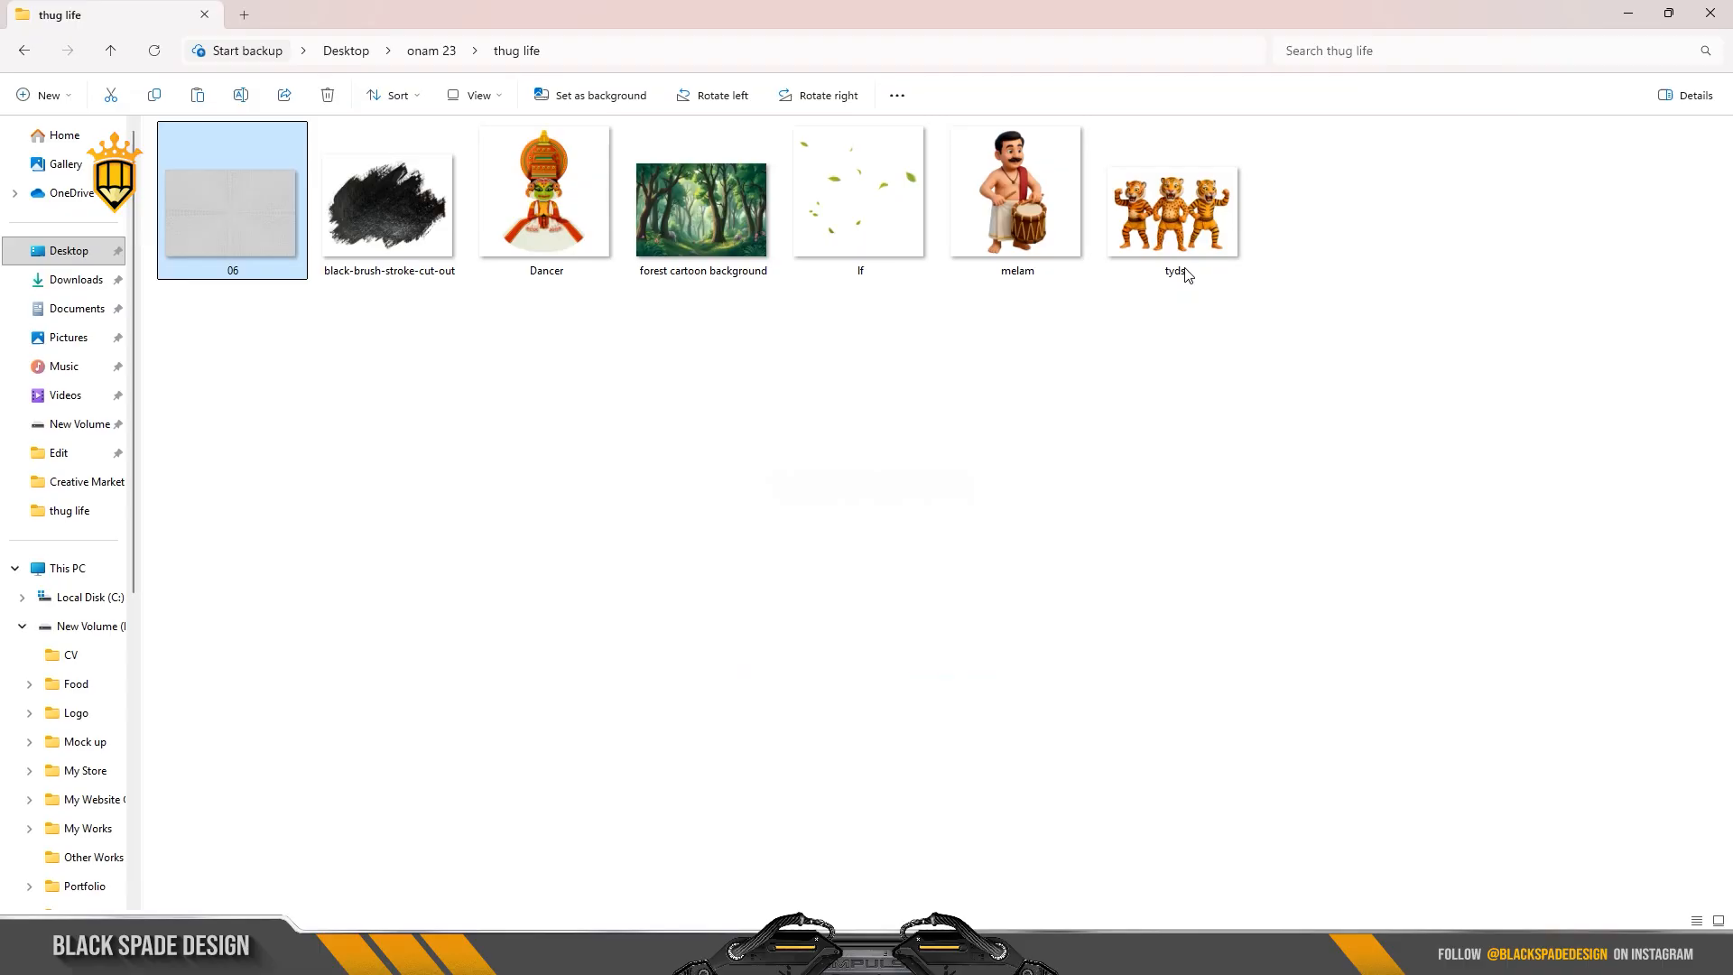
# Step: Place the tyds image of three tigers, scale it to about 51.4%, and centre it over the lower edge of the dancer's skirt
pyautogui.moveTo(1182, 237); pyautogui.dragTo(935, 957)
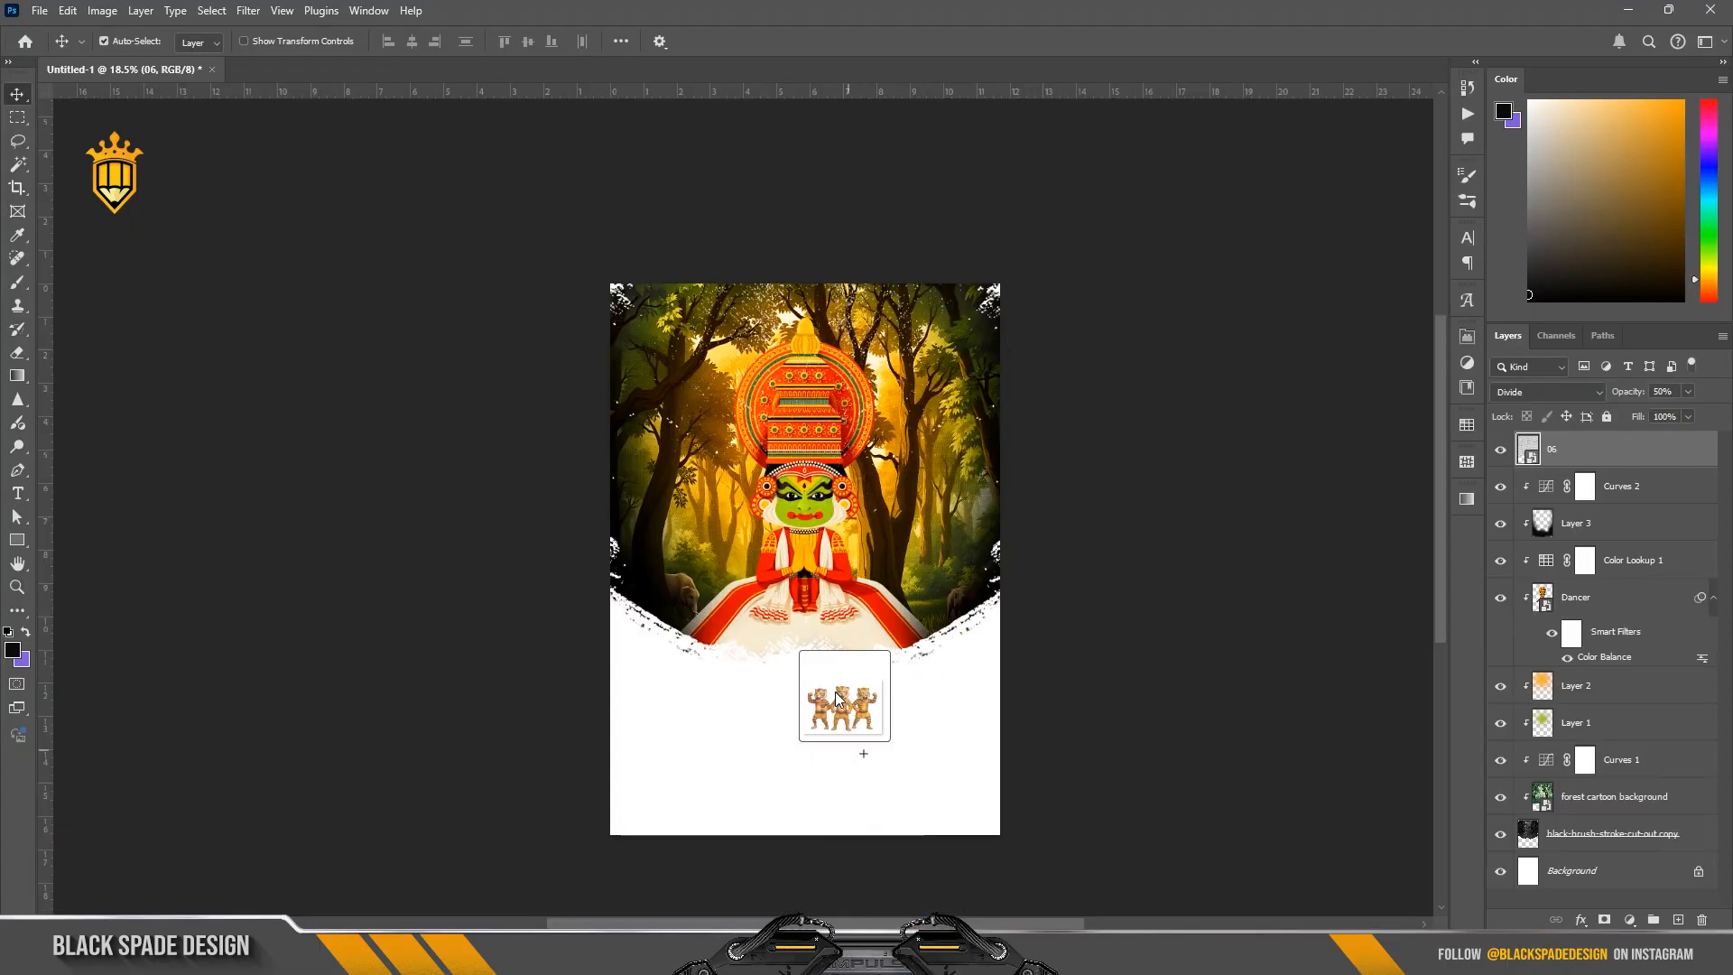
pyautogui.moveTo(835, 691); pyautogui.dragTo(831, 632)
pyautogui.scroll(3, 834, 587)
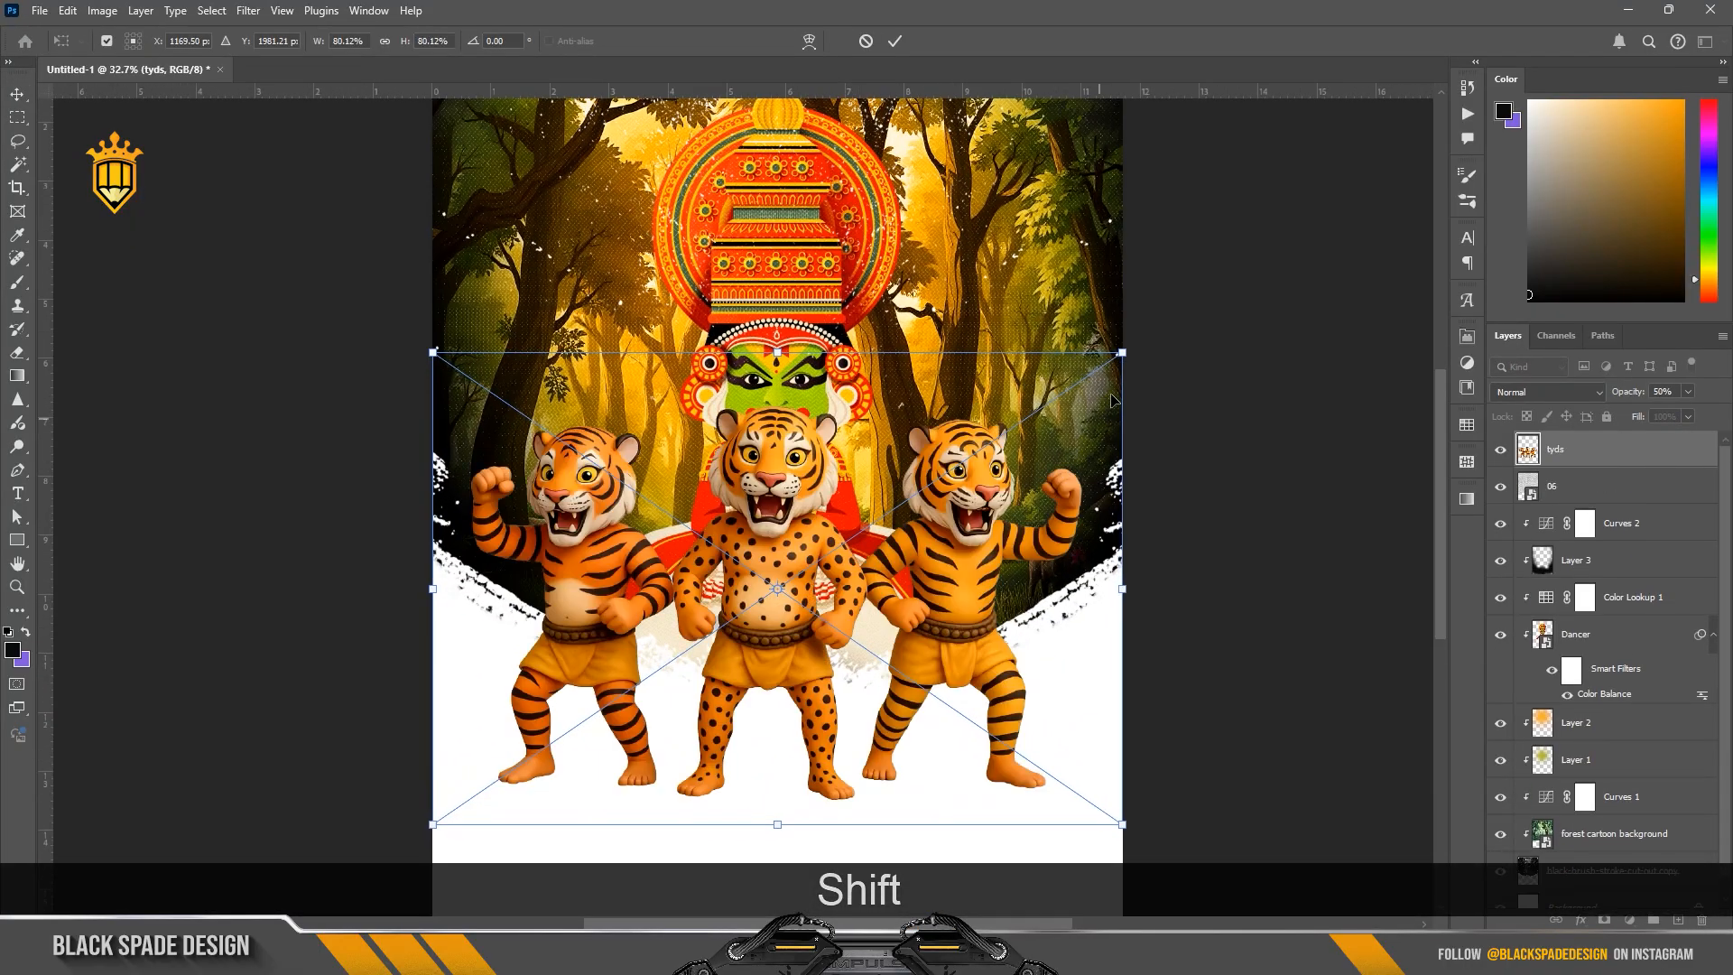
pyautogui.moveTo(1122, 353); pyautogui.dragTo(1046, 406)
pyautogui.moveTo(779, 487); pyautogui.dragTo(803, 432)
pyautogui.moveTo(1070, 332); pyautogui.dragTo(1020, 377)
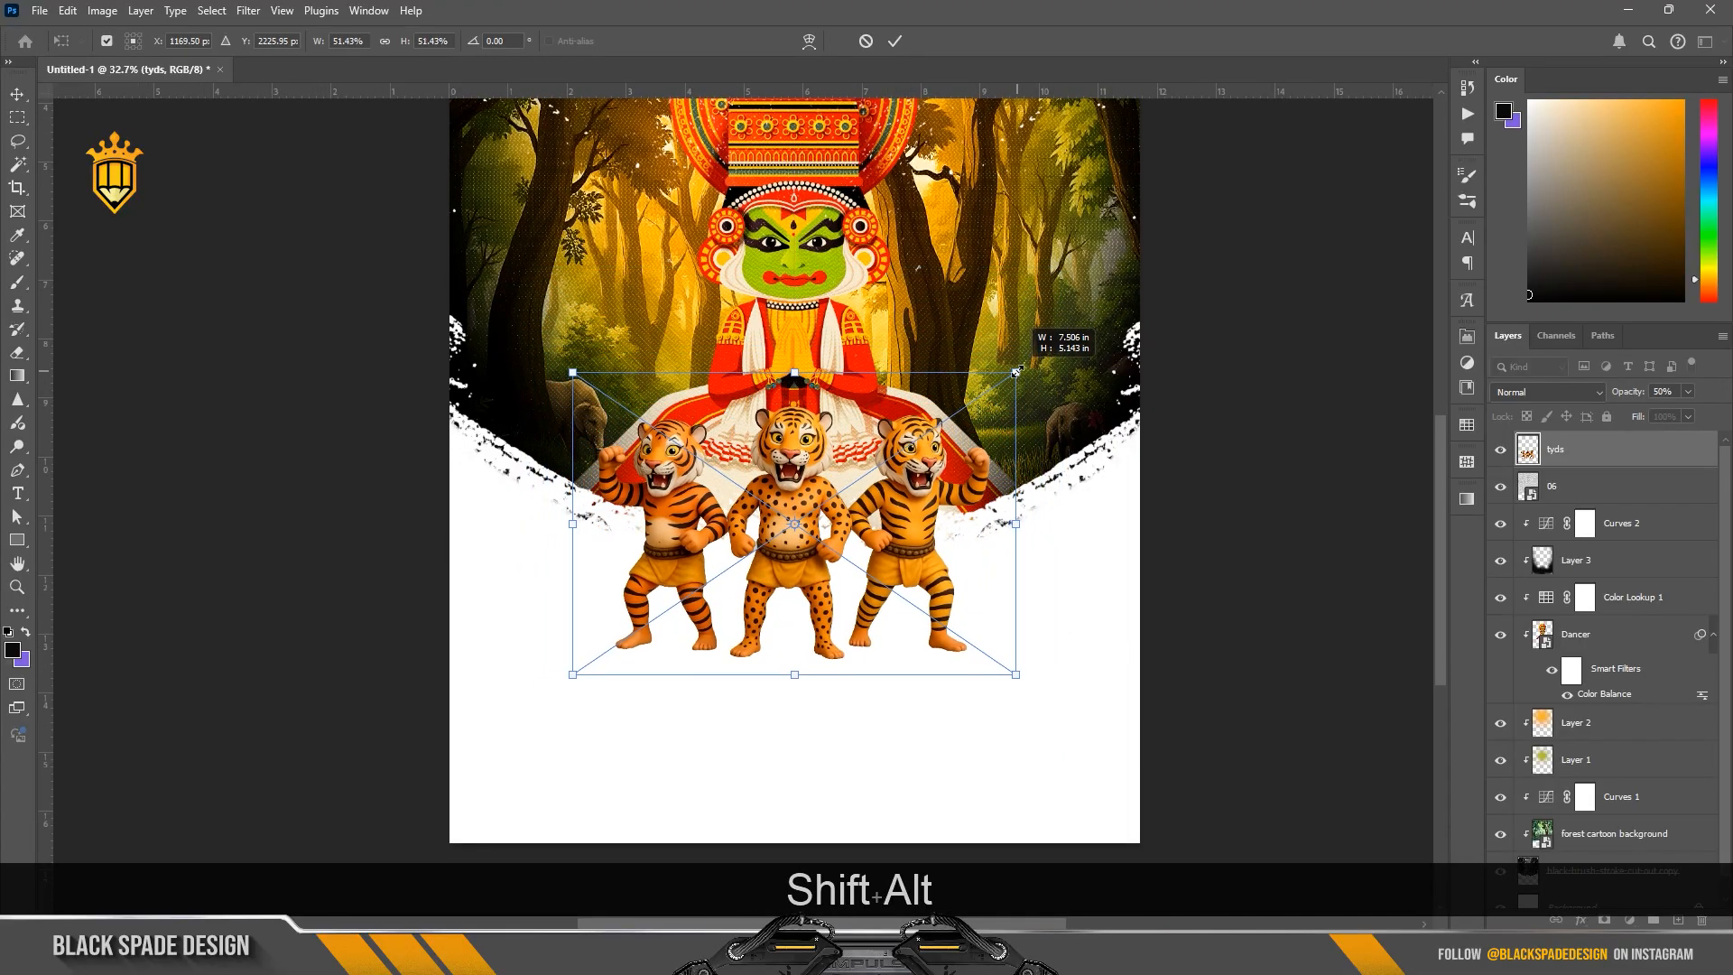
pyautogui.moveTo(790, 466); pyautogui.dragTo(790, 490)
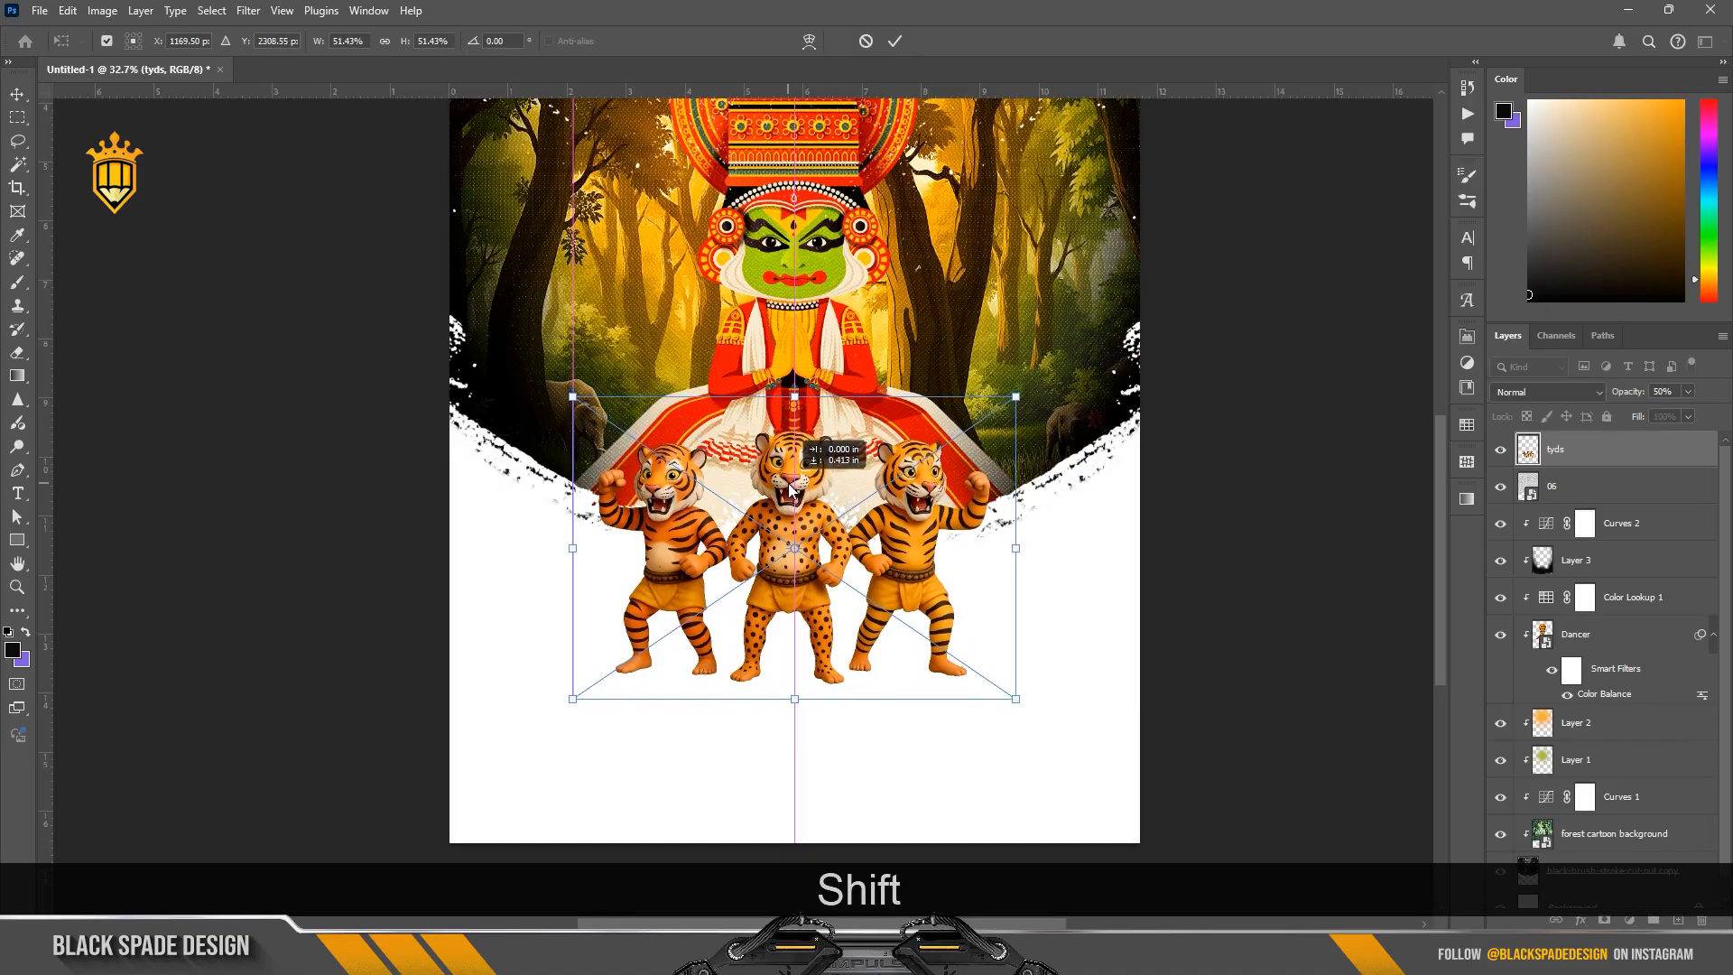
pyautogui.press('Return')
# Step: Place the melam drummer image, scale it to about 43.6%, and position it directly left of the three tigers
pyautogui.click(781, 954)
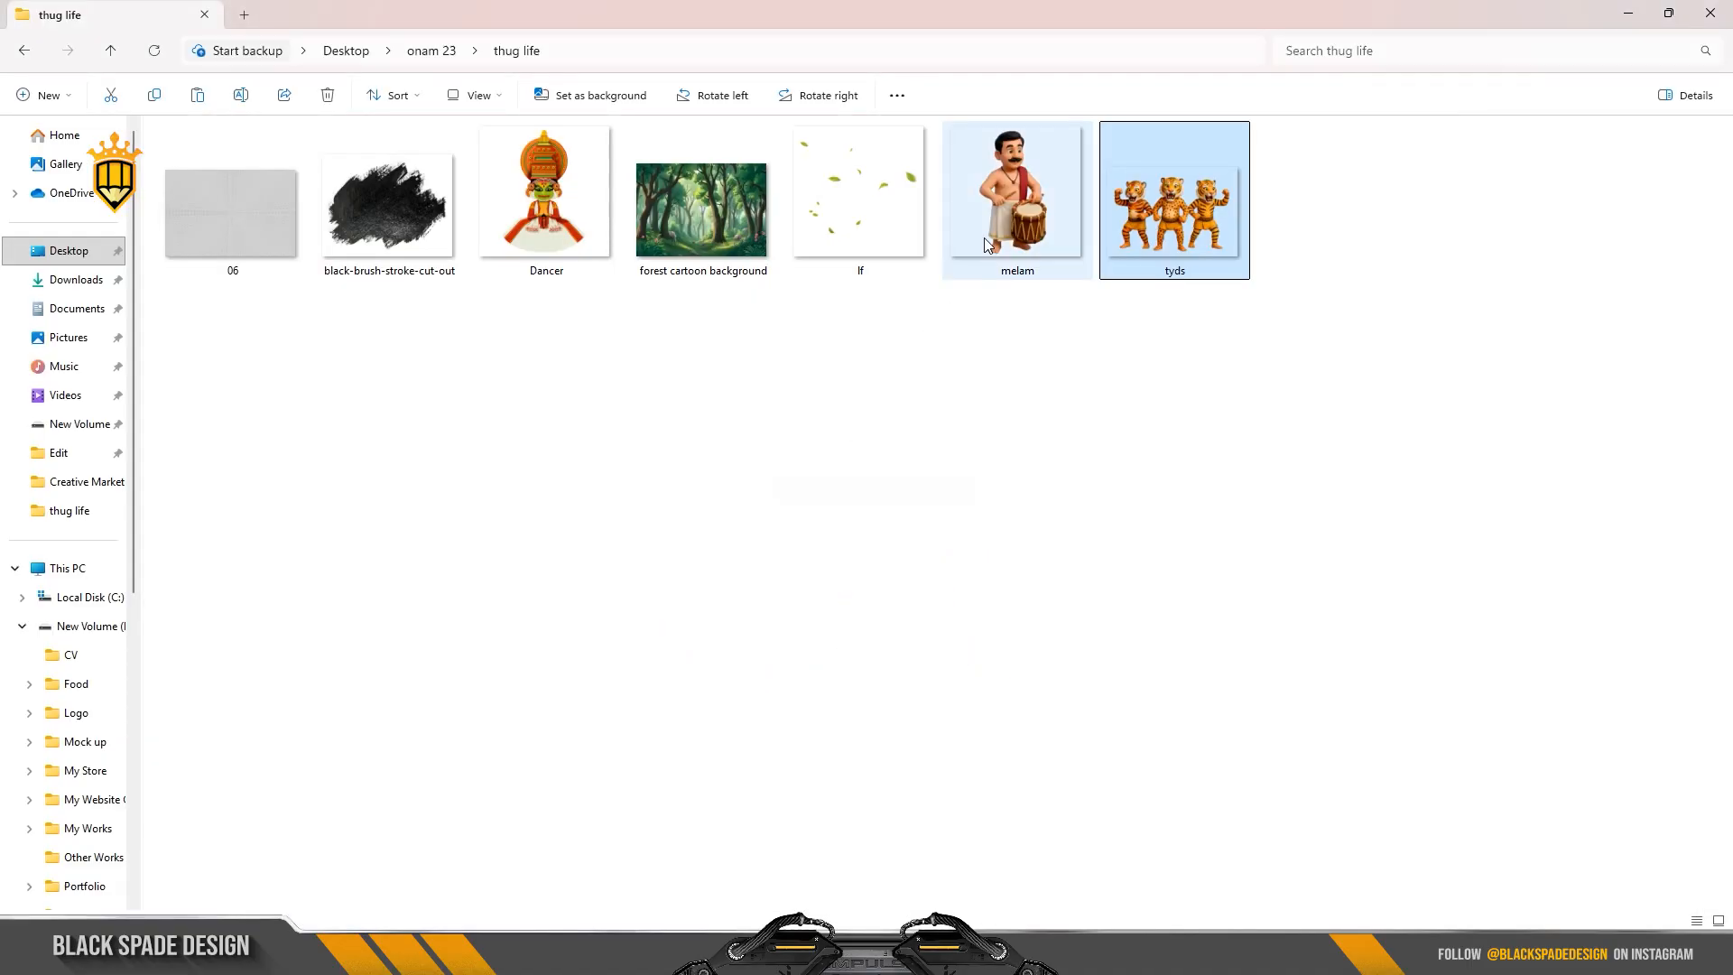
pyautogui.moveTo(985, 242); pyautogui.dragTo(697, 668)
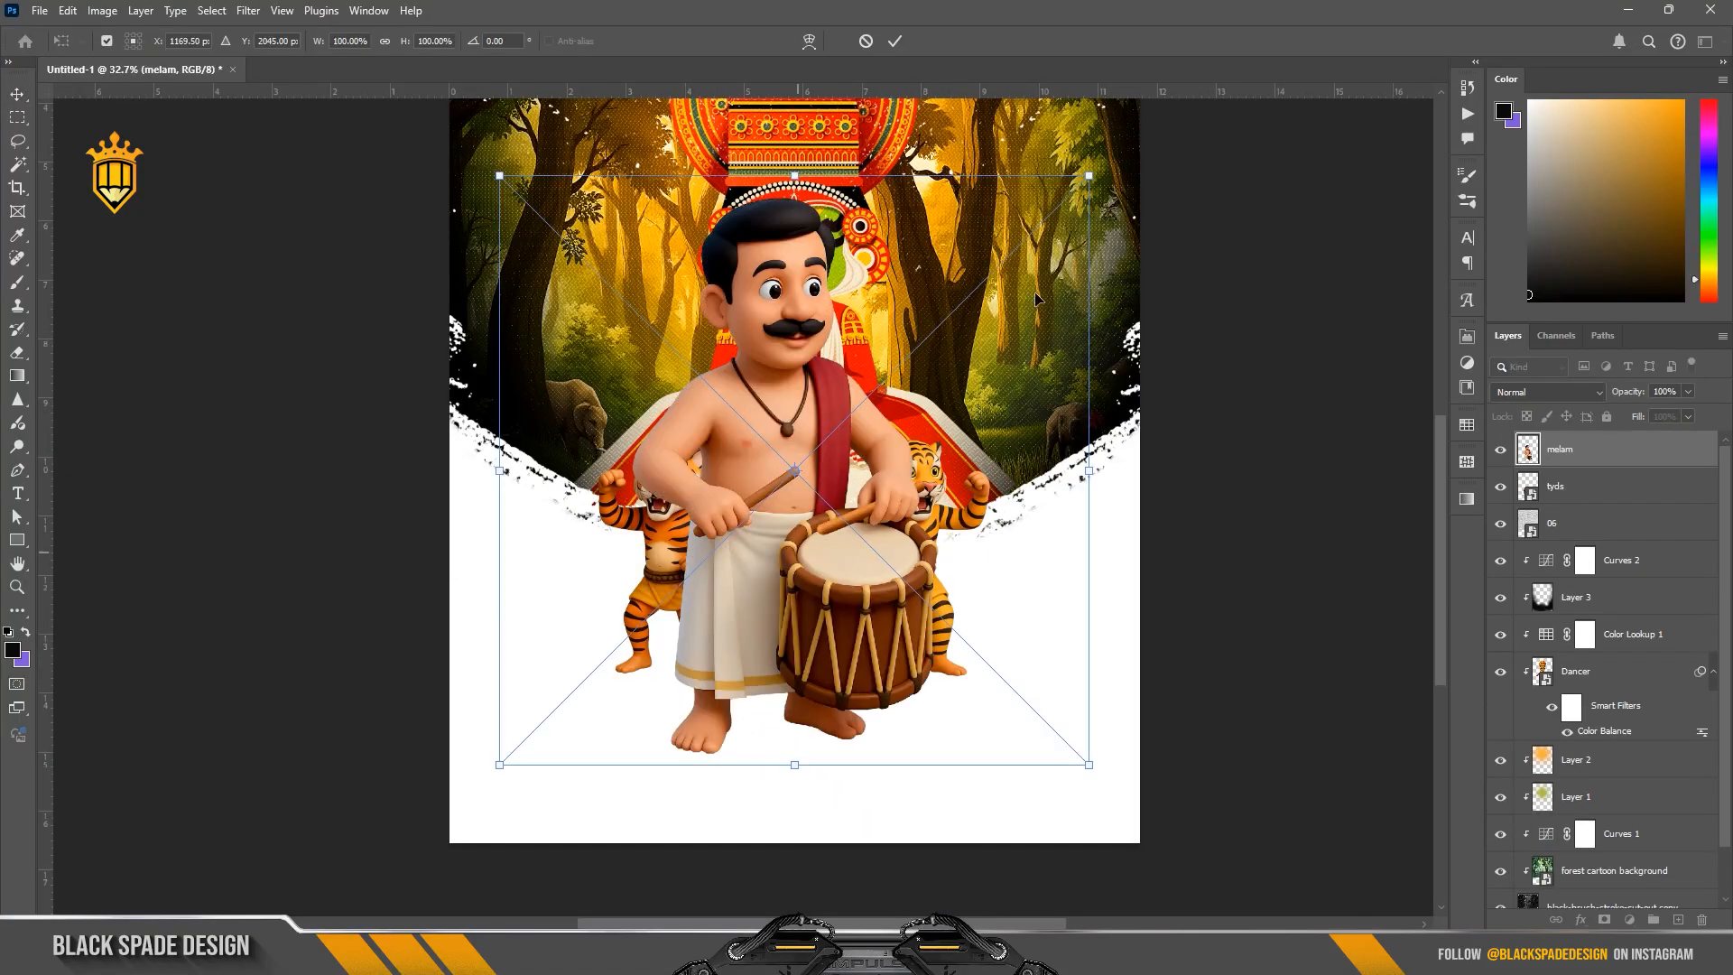
pyautogui.moveTo(1089, 175); pyautogui.dragTo(774, 503)
pyautogui.moveTo(740, 674); pyautogui.dragTo(662, 635)
pyautogui.moveTo(709, 462); pyautogui.dragTo(687, 491)
pyautogui.moveTo(645, 616); pyautogui.dragTo(643, 608)
pyautogui.moveTo(678, 480); pyautogui.dragTo(695, 480)
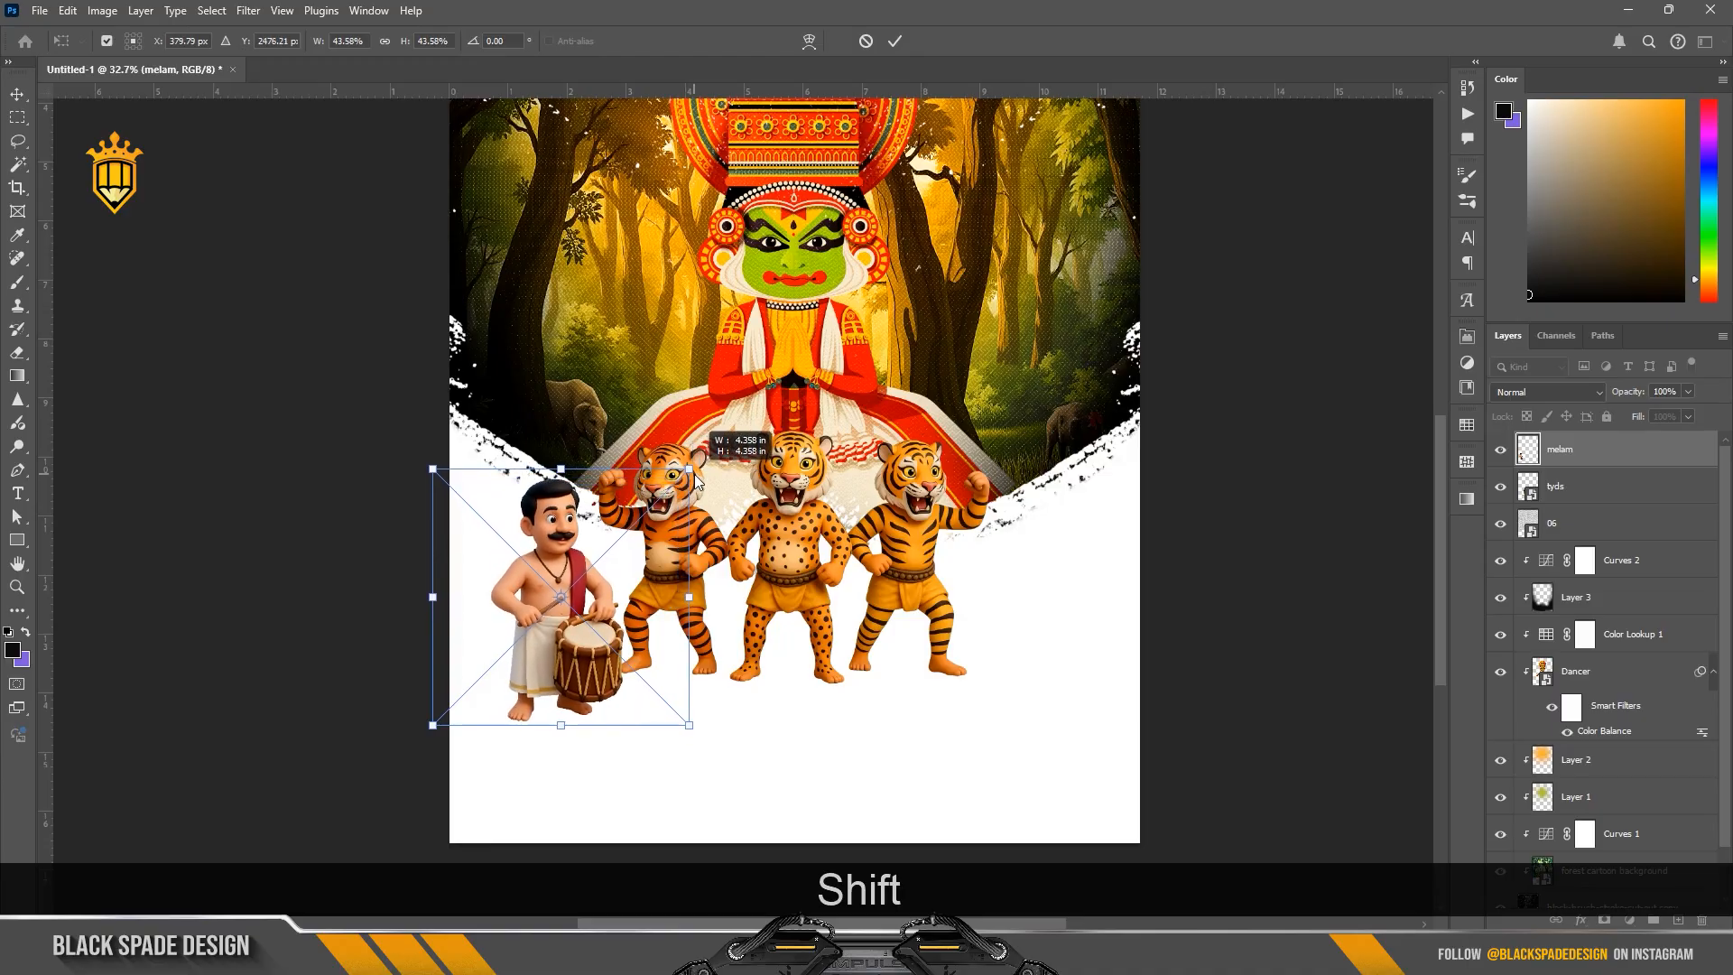
pyautogui.click(895, 41)
# Step: Move the three tigers up about 70 px and scale them to 48.90% around their centre
pyautogui.moveTo(789, 567); pyautogui.dragTo(789, 544)
pyautogui.hotkey('ctrl', 't')
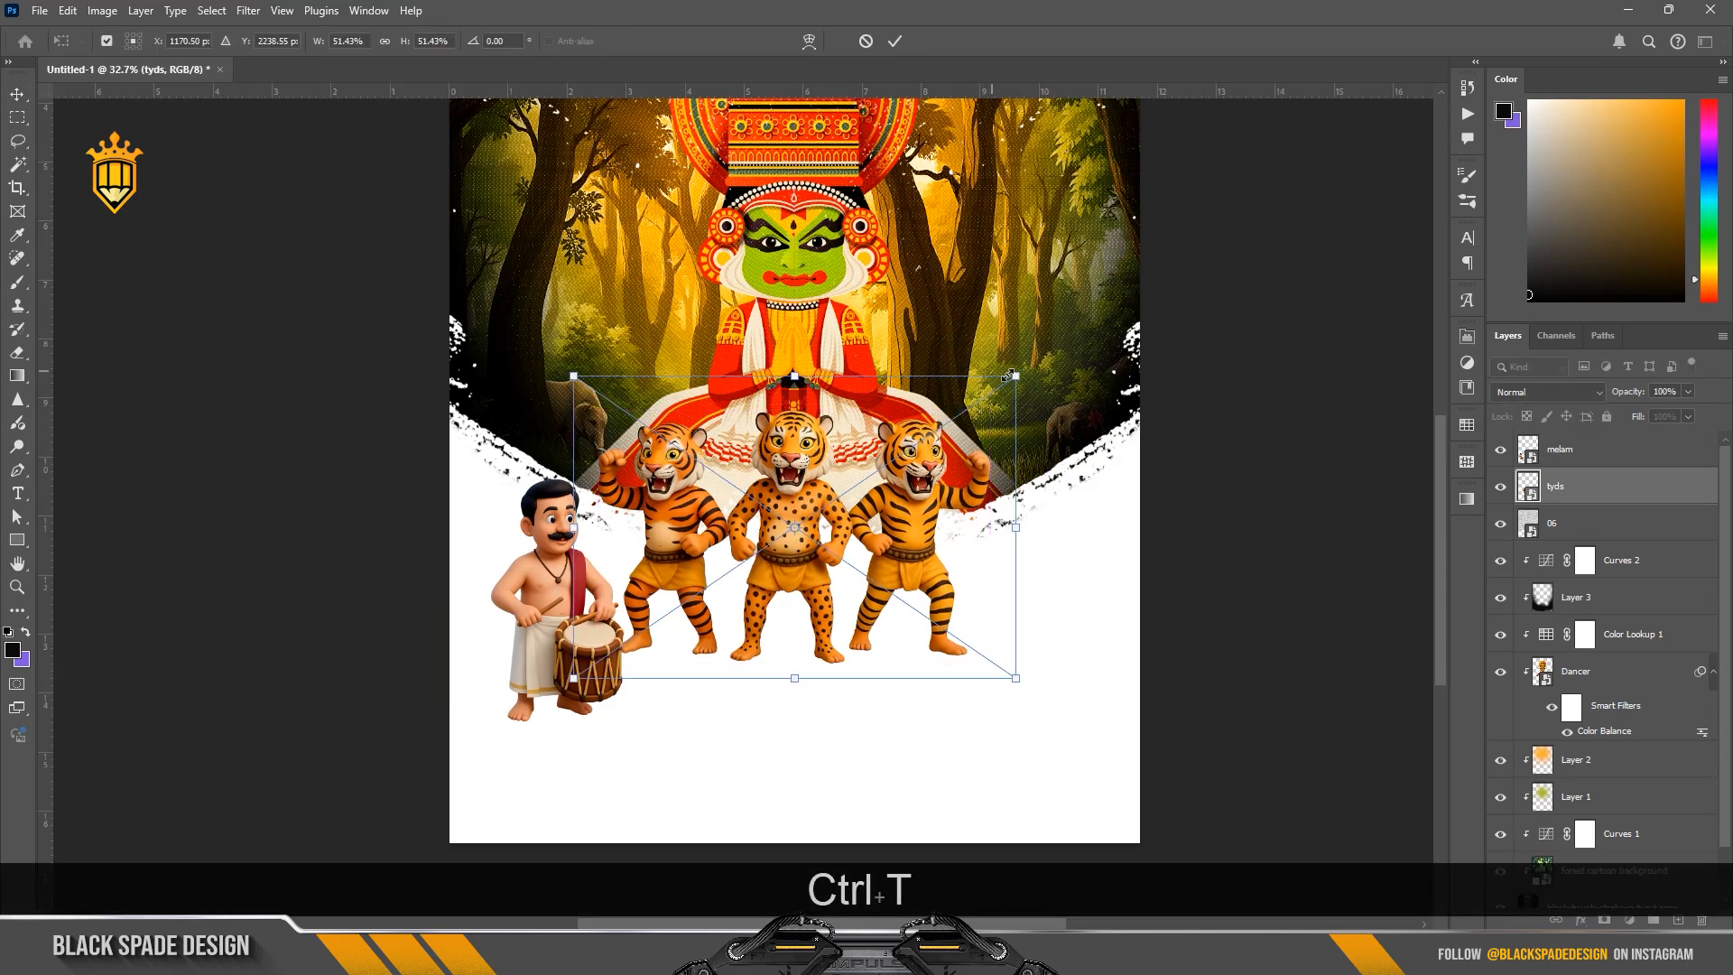
pyautogui.moveTo(1011, 380); pyautogui.dragTo(1005, 386)
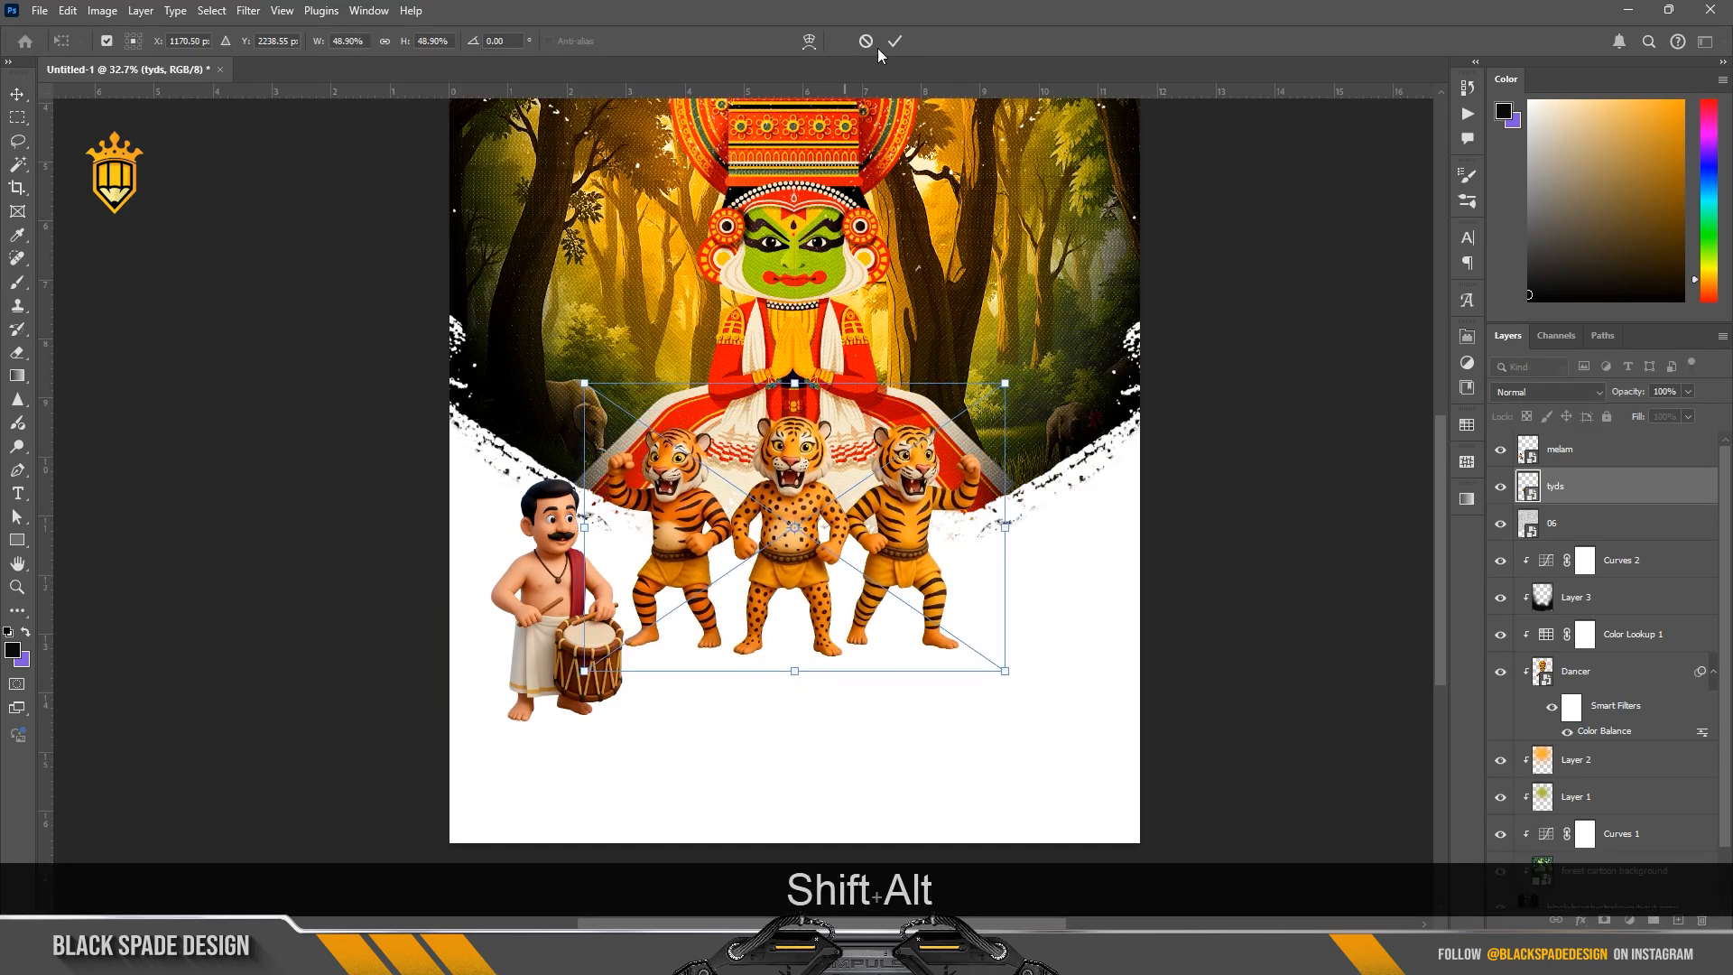
pyautogui.press('Return')
# Step: Move the drummer up about 83 px and nudge him about 15 px left, away from the tigers
pyautogui.moveTo(560, 615); pyautogui.dragTo(561, 592)
pyautogui.press('Left')
pyautogui.press('Left')
pyautogui.press('Left')
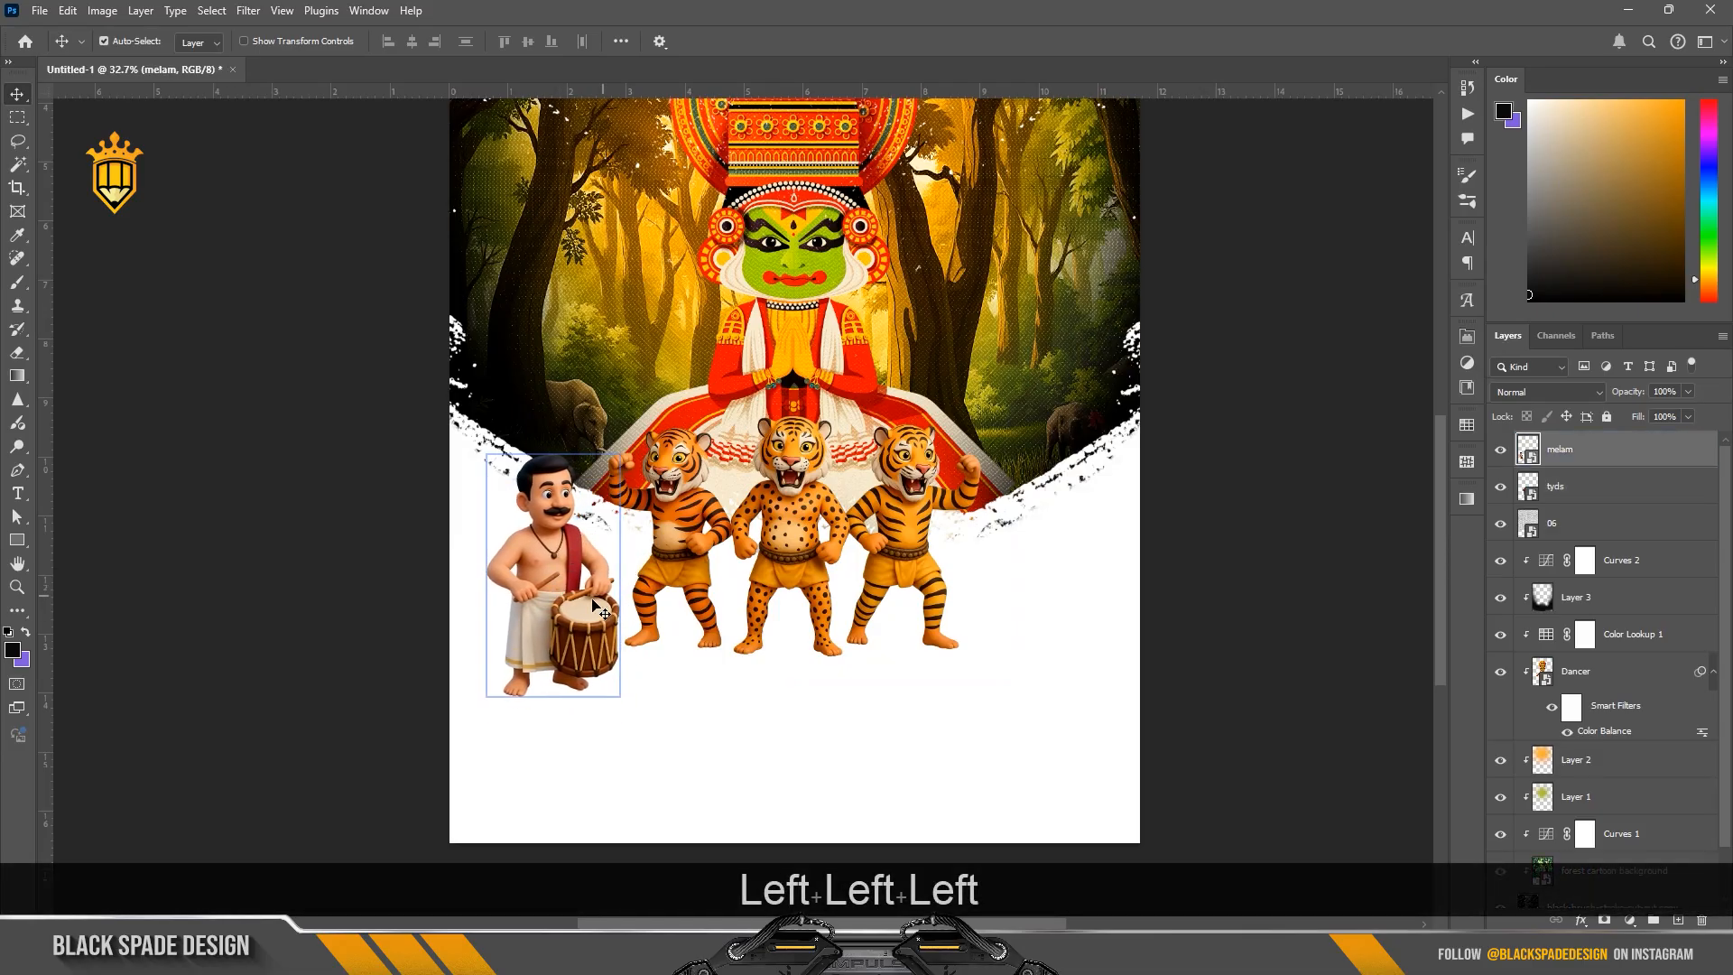
# Step: Duplicate the drummer layer, flip the copy horizontally, and place it at the same height right of the tigers
pyautogui.hotkey('ctrl', 'j')
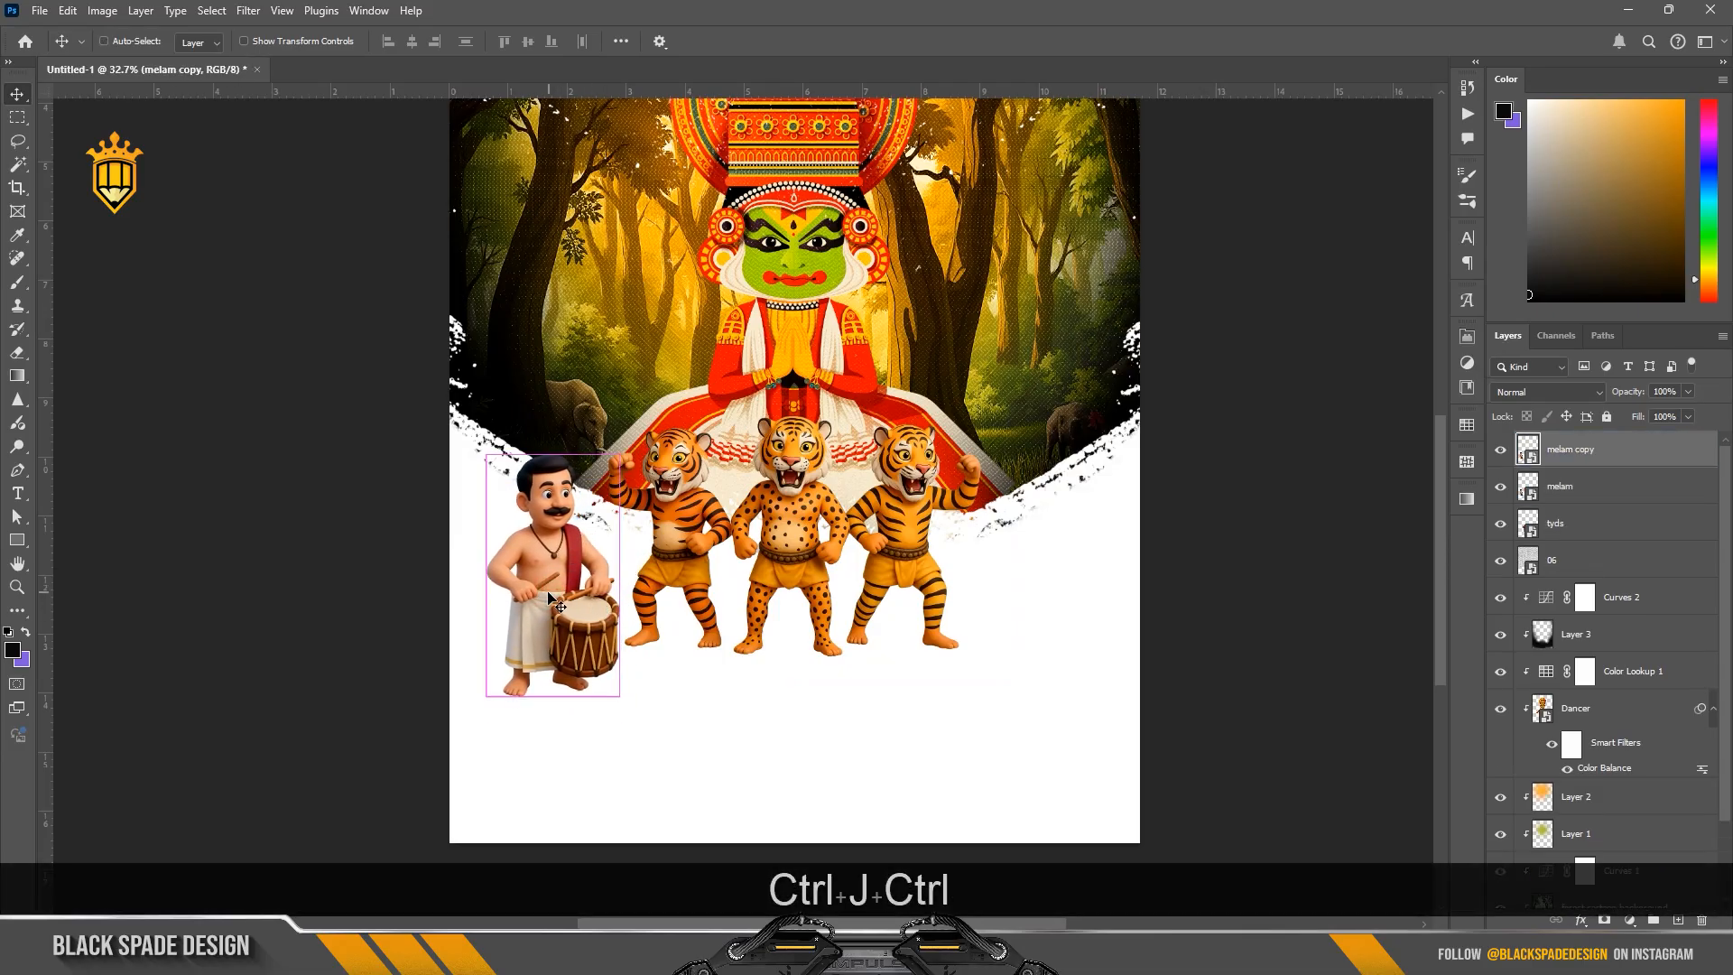
pyautogui.hotkey('ctrl', 't')
pyautogui.rightClick(549, 595)
pyautogui.click(603, 557)
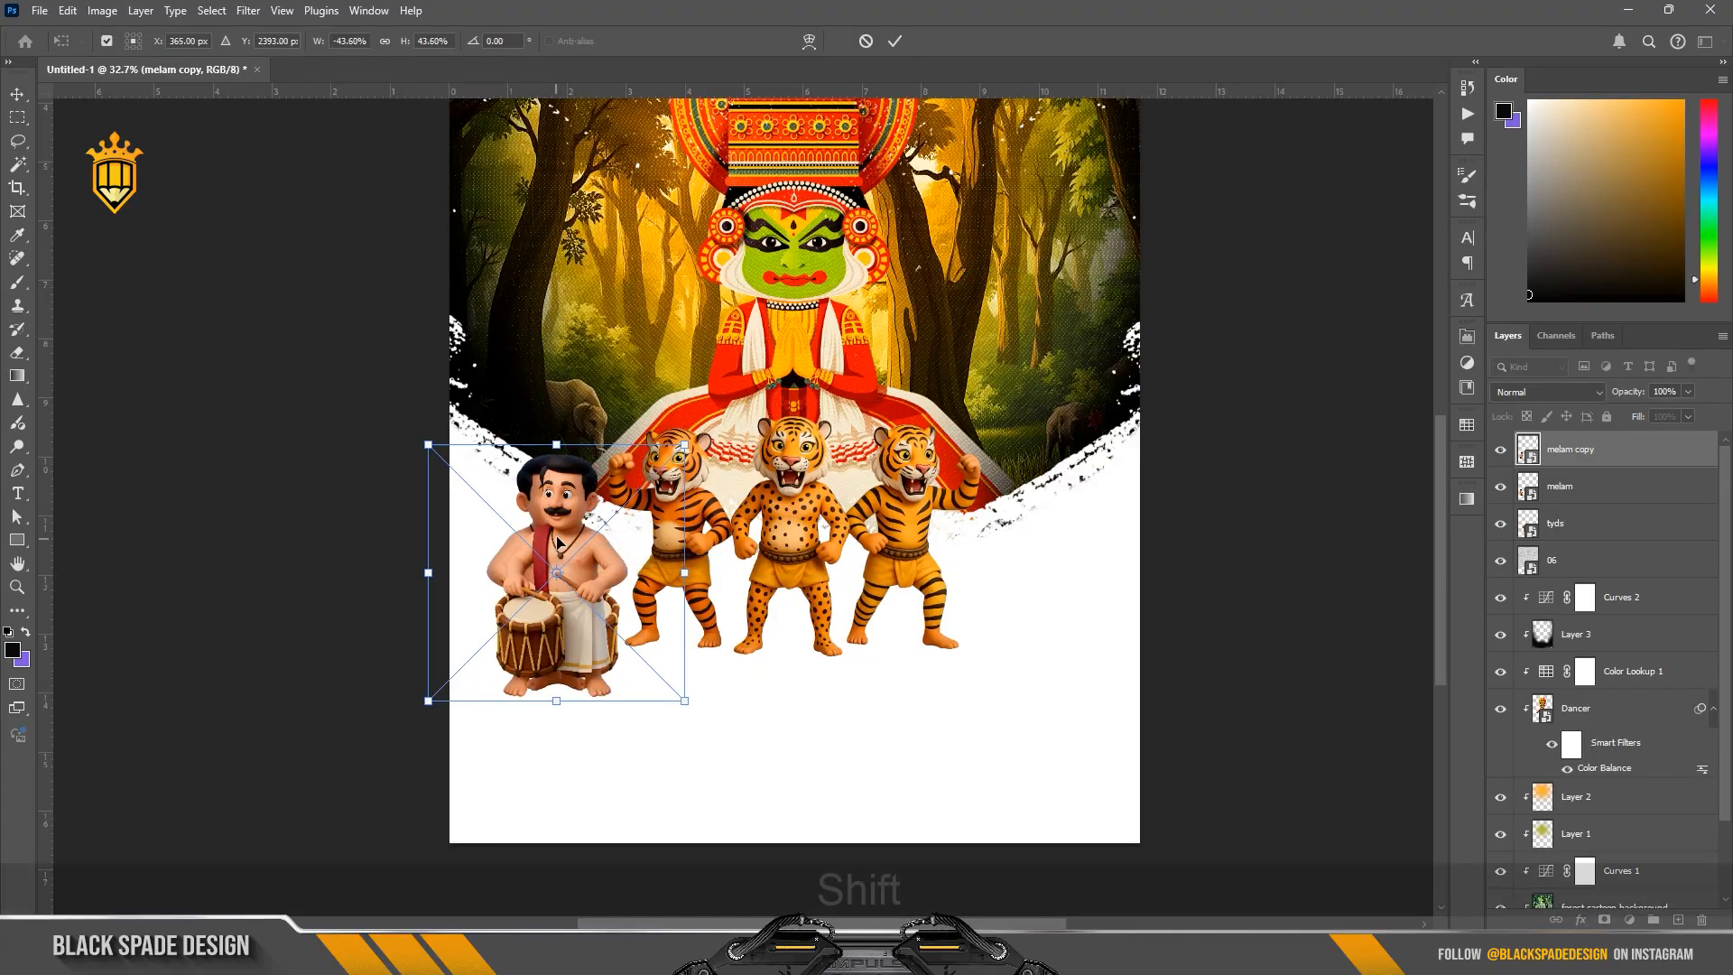
pyautogui.moveTo(596, 561); pyautogui.dragTo(1038, 542)
pyautogui.hotkey('ctrl', 'z')
pyautogui.press('Return')
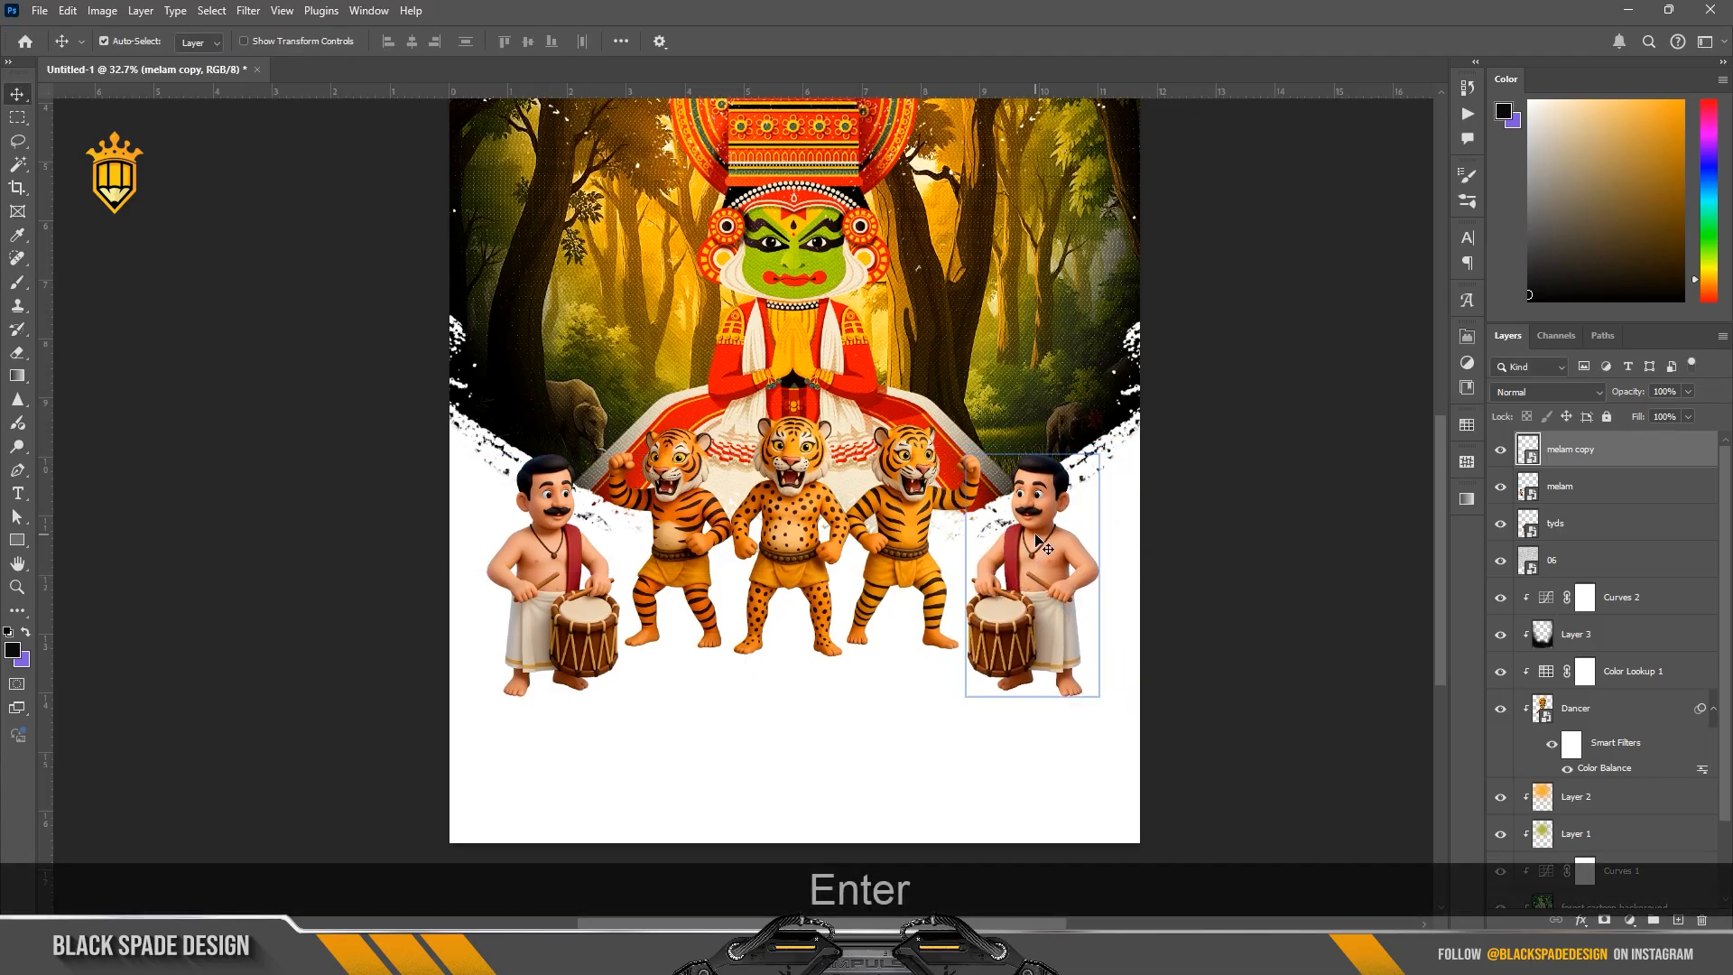
# Step: Scale the two drummers and three tigers together to 97.06% and nudge the group about 7 px right
pyautogui.click(1586, 557)
pyautogui.click(1574, 524)
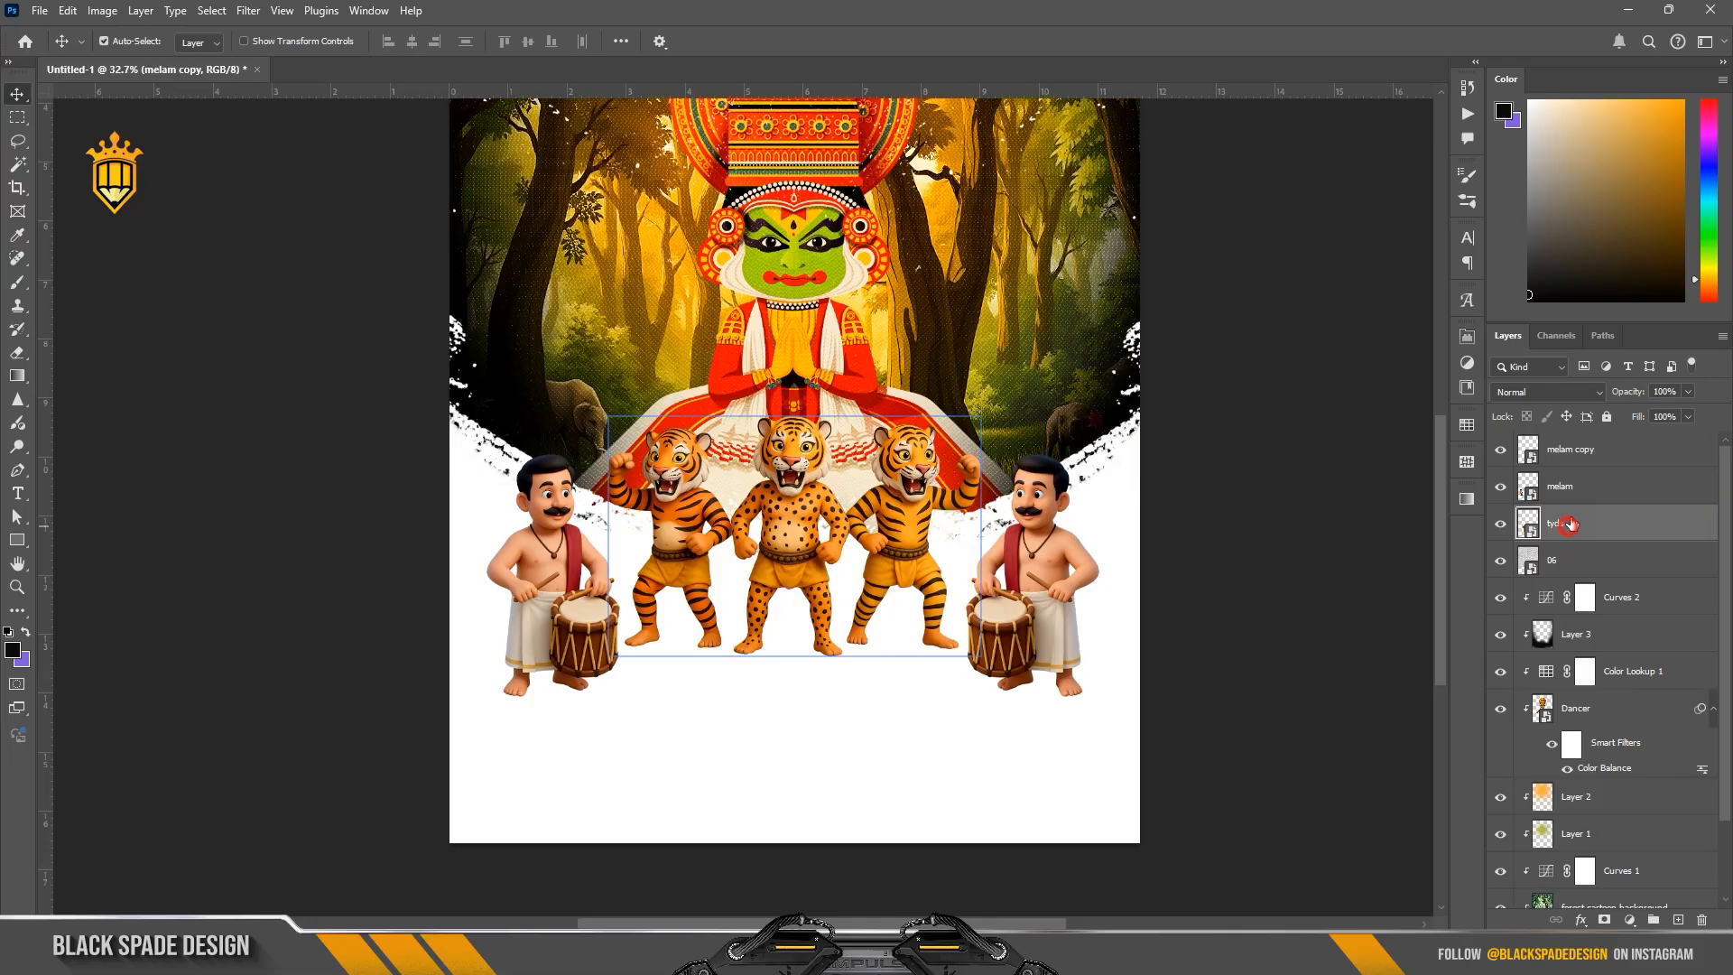
pyautogui.keyDown('shift'); pyautogui.click(1574, 449); pyautogui.keyUp('shift')
pyautogui.hotkey('ctrl', 't')
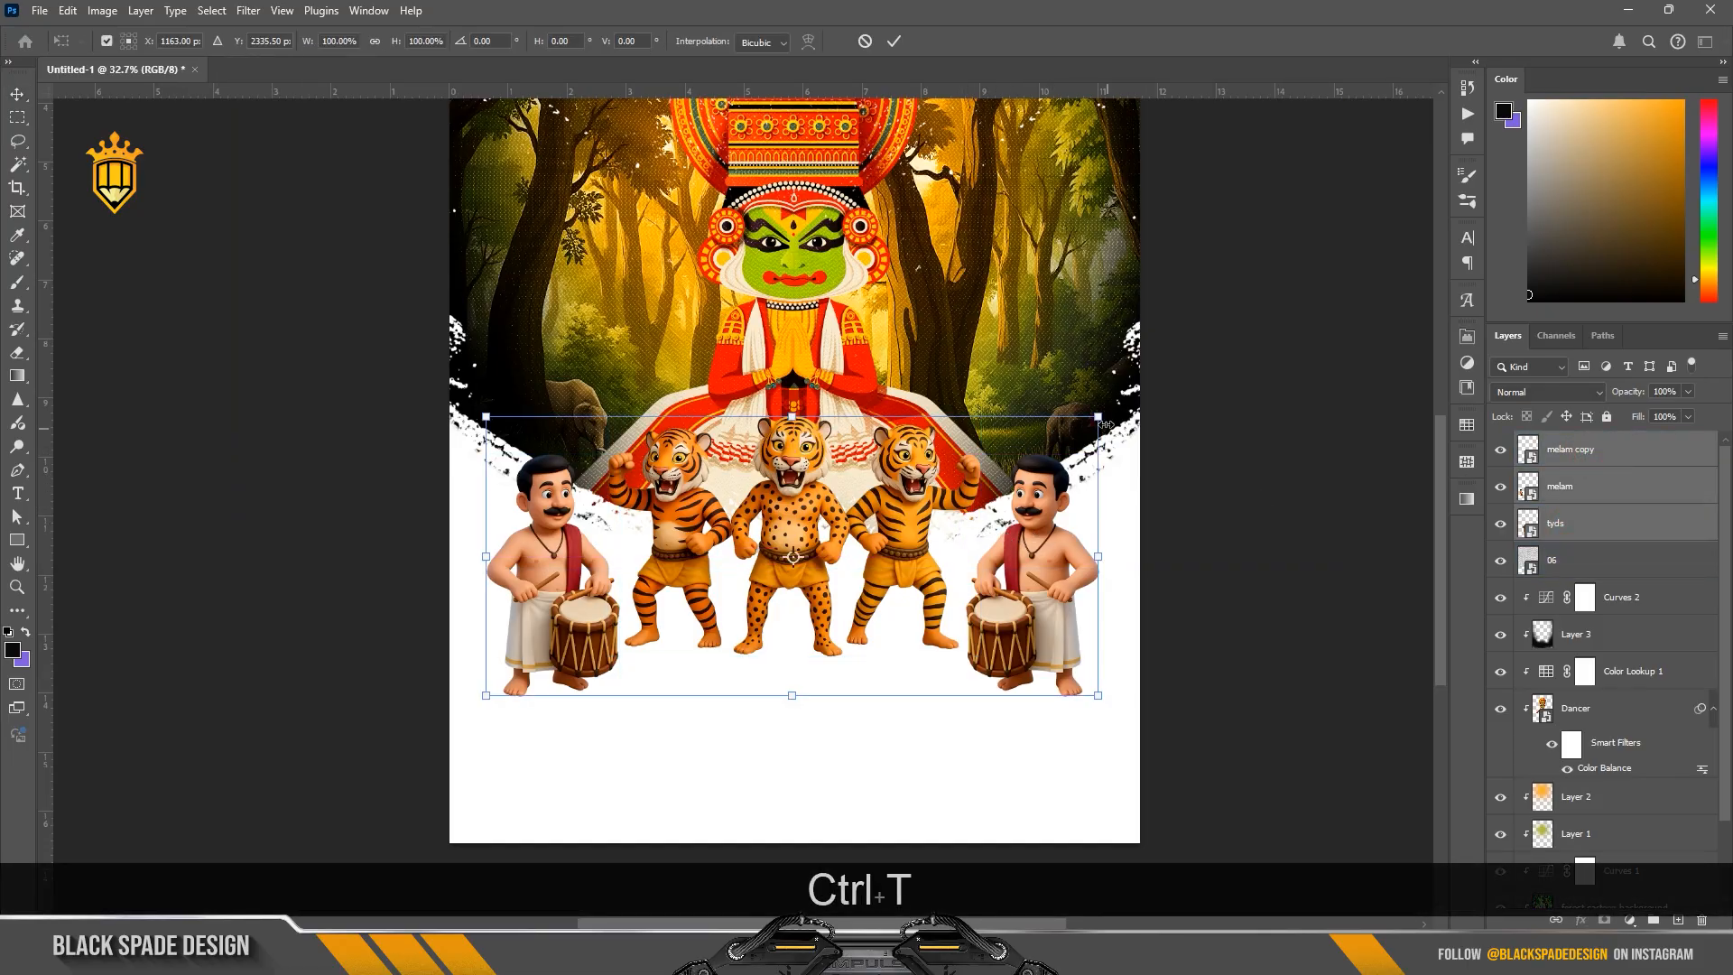
pyautogui.moveTo(1106, 425); pyautogui.dragTo(1088, 417)
pyautogui.scroll(-1, 921, 507)
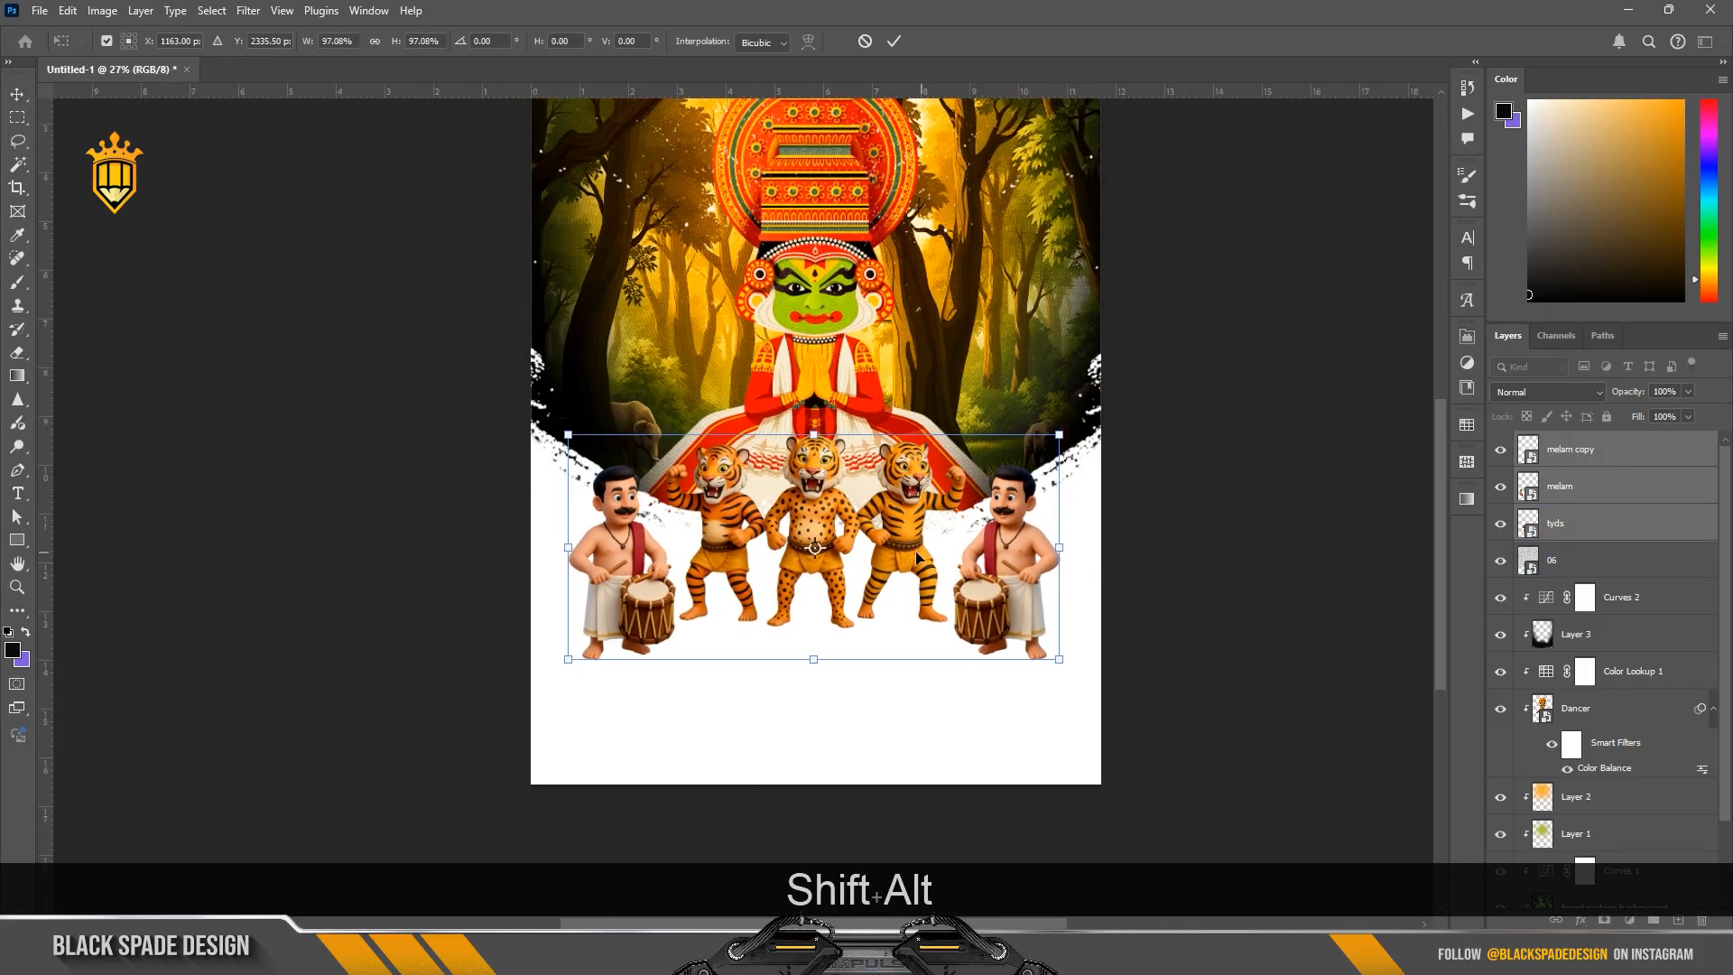
pyautogui.moveTo(917, 557); pyautogui.dragTo(912, 534)
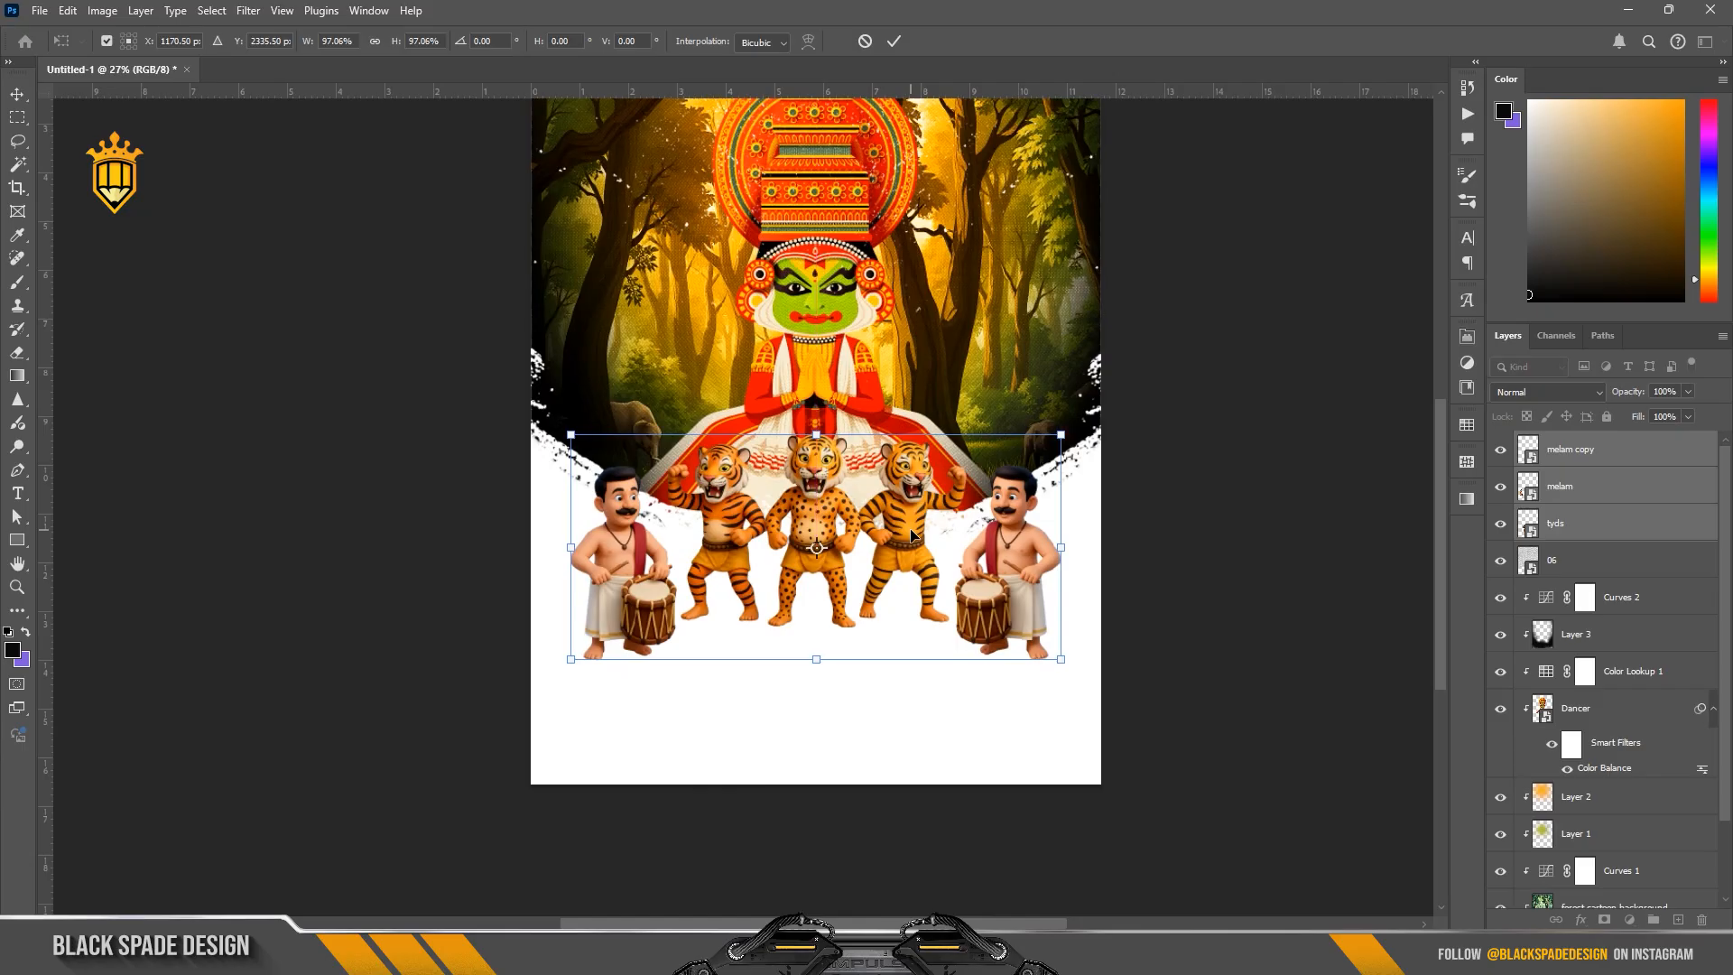
pyautogui.press('Return')
# Step: Add a new layer directly above layer 06 and prepare a black Soft Round brush with a flattened tip
pyautogui.scroll(-1, 903, 541)
pyautogui.click(1652, 567)
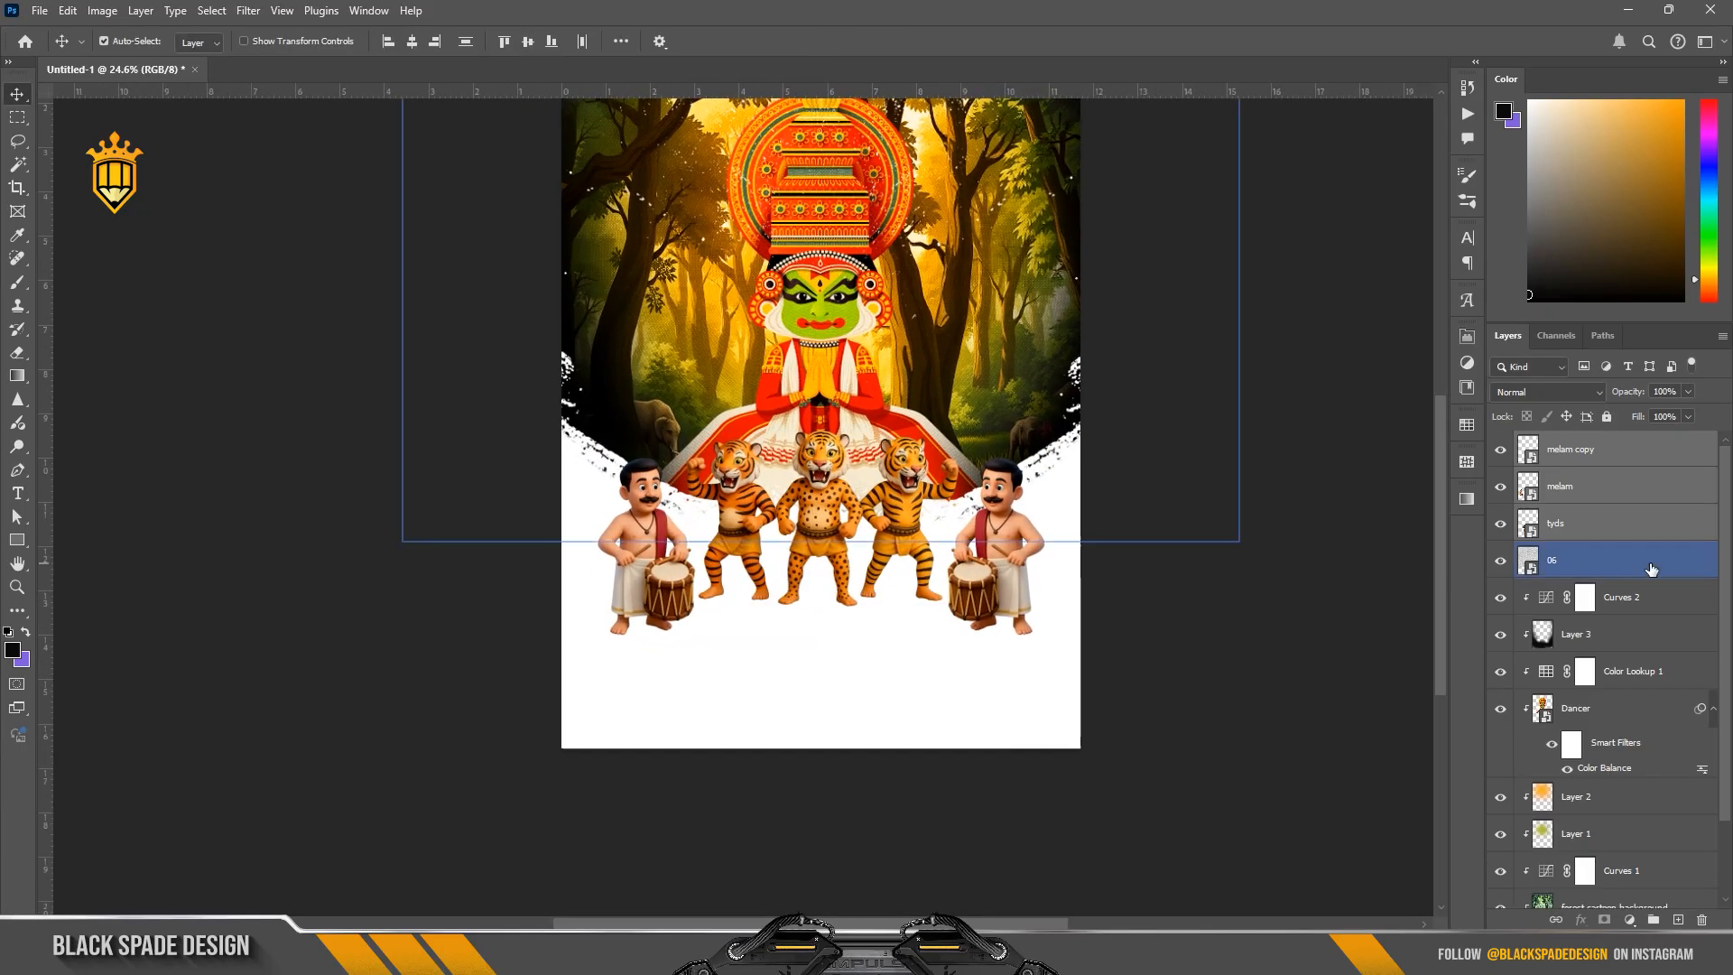
pyautogui.click(1651, 568)
pyautogui.click(1679, 920)
pyautogui.press('b')
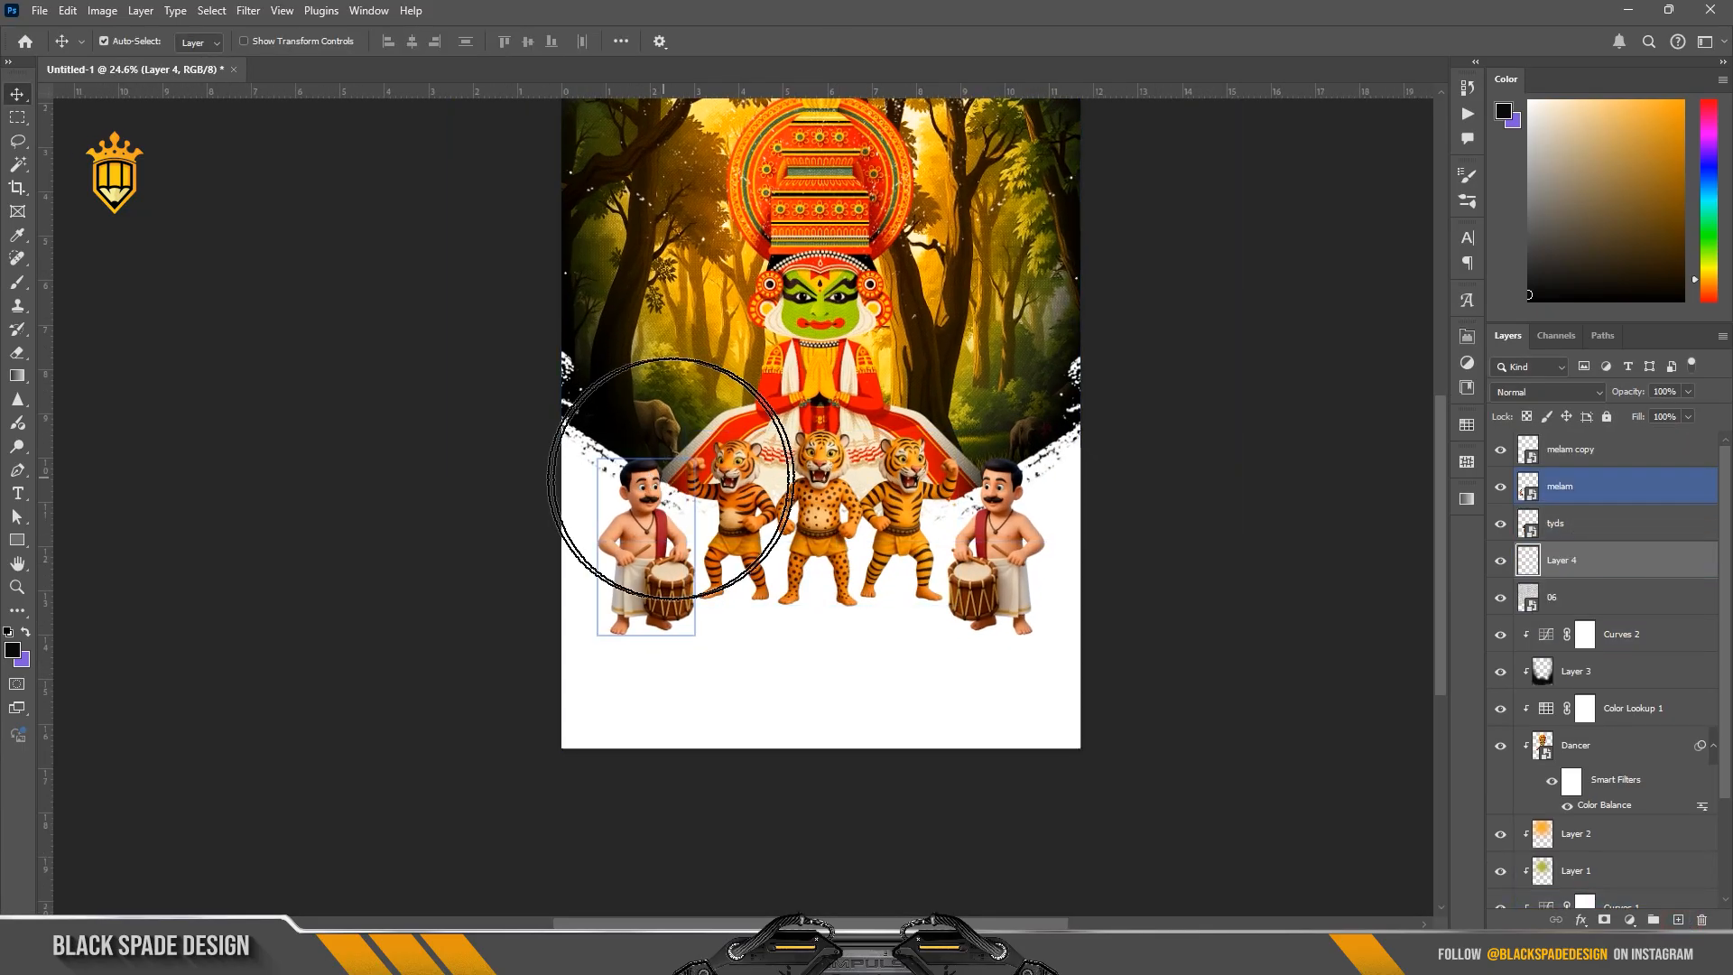
pyautogui.scroll(1, 671, 478)
pyautogui.click(126, 45)
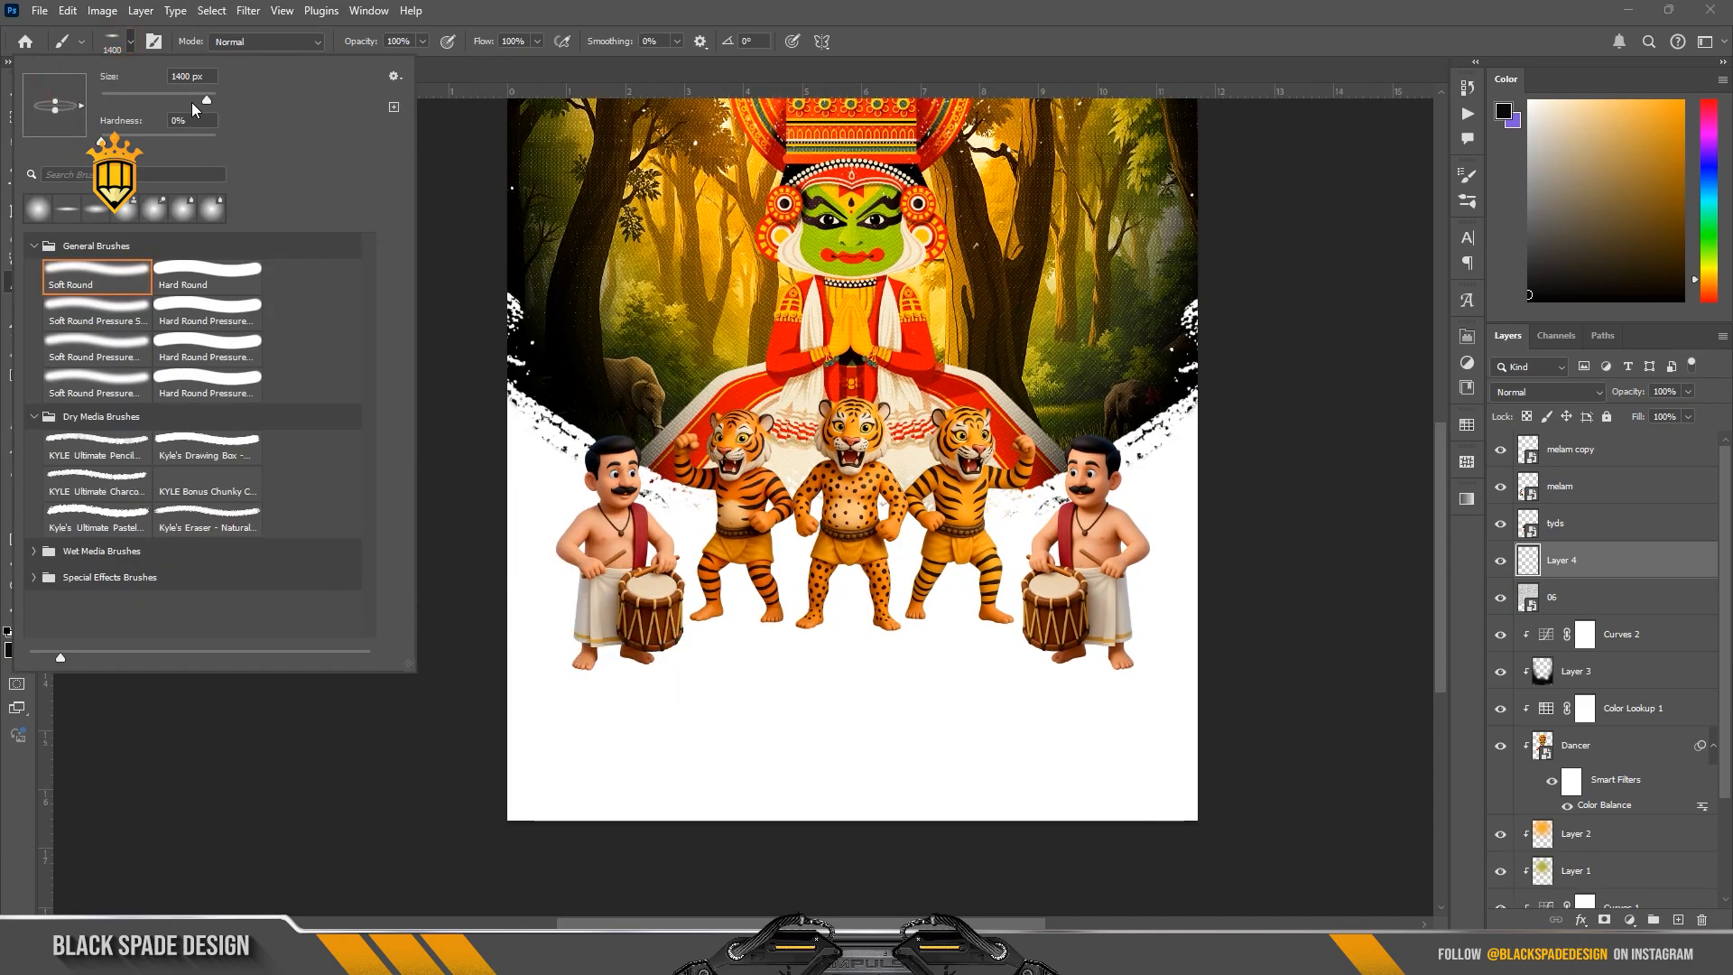
pyautogui.click(612, 664)
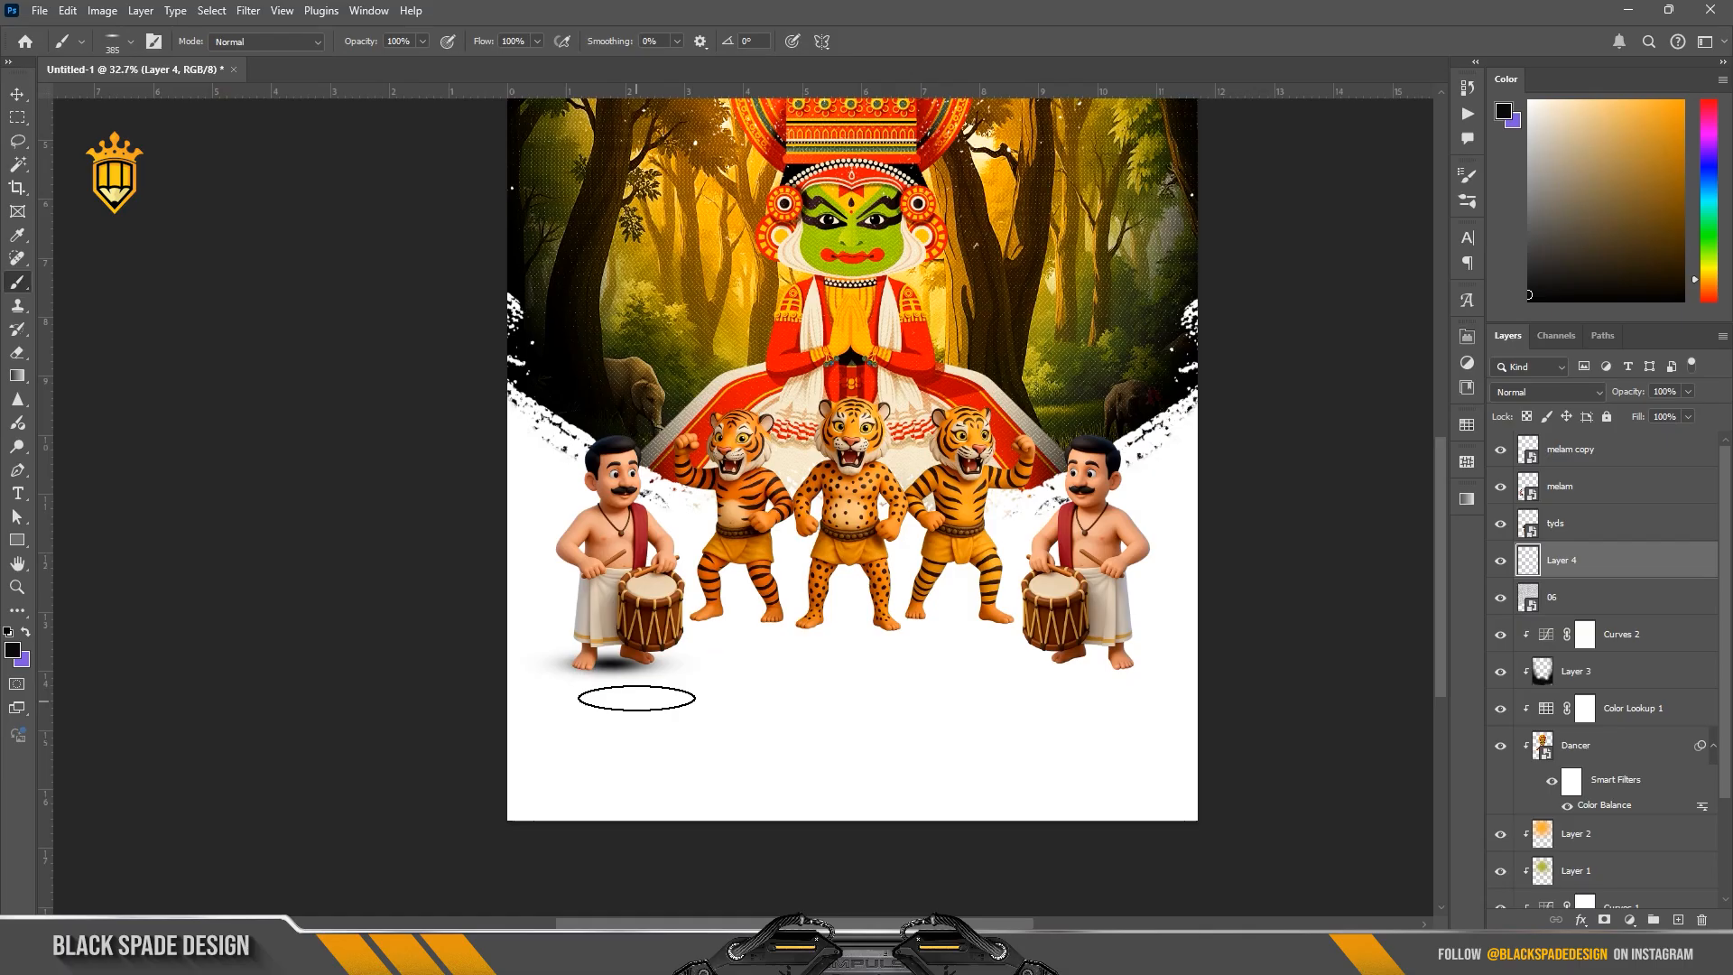
pyautogui.scroll(2, 628, 686)
pyautogui.hotkey('ctrl', 'z')
# Step: Reduce the flattened brush to 250 px and paint a black ground shadow between the left drummer's feet
pyautogui.scroll(1, 650, 685)
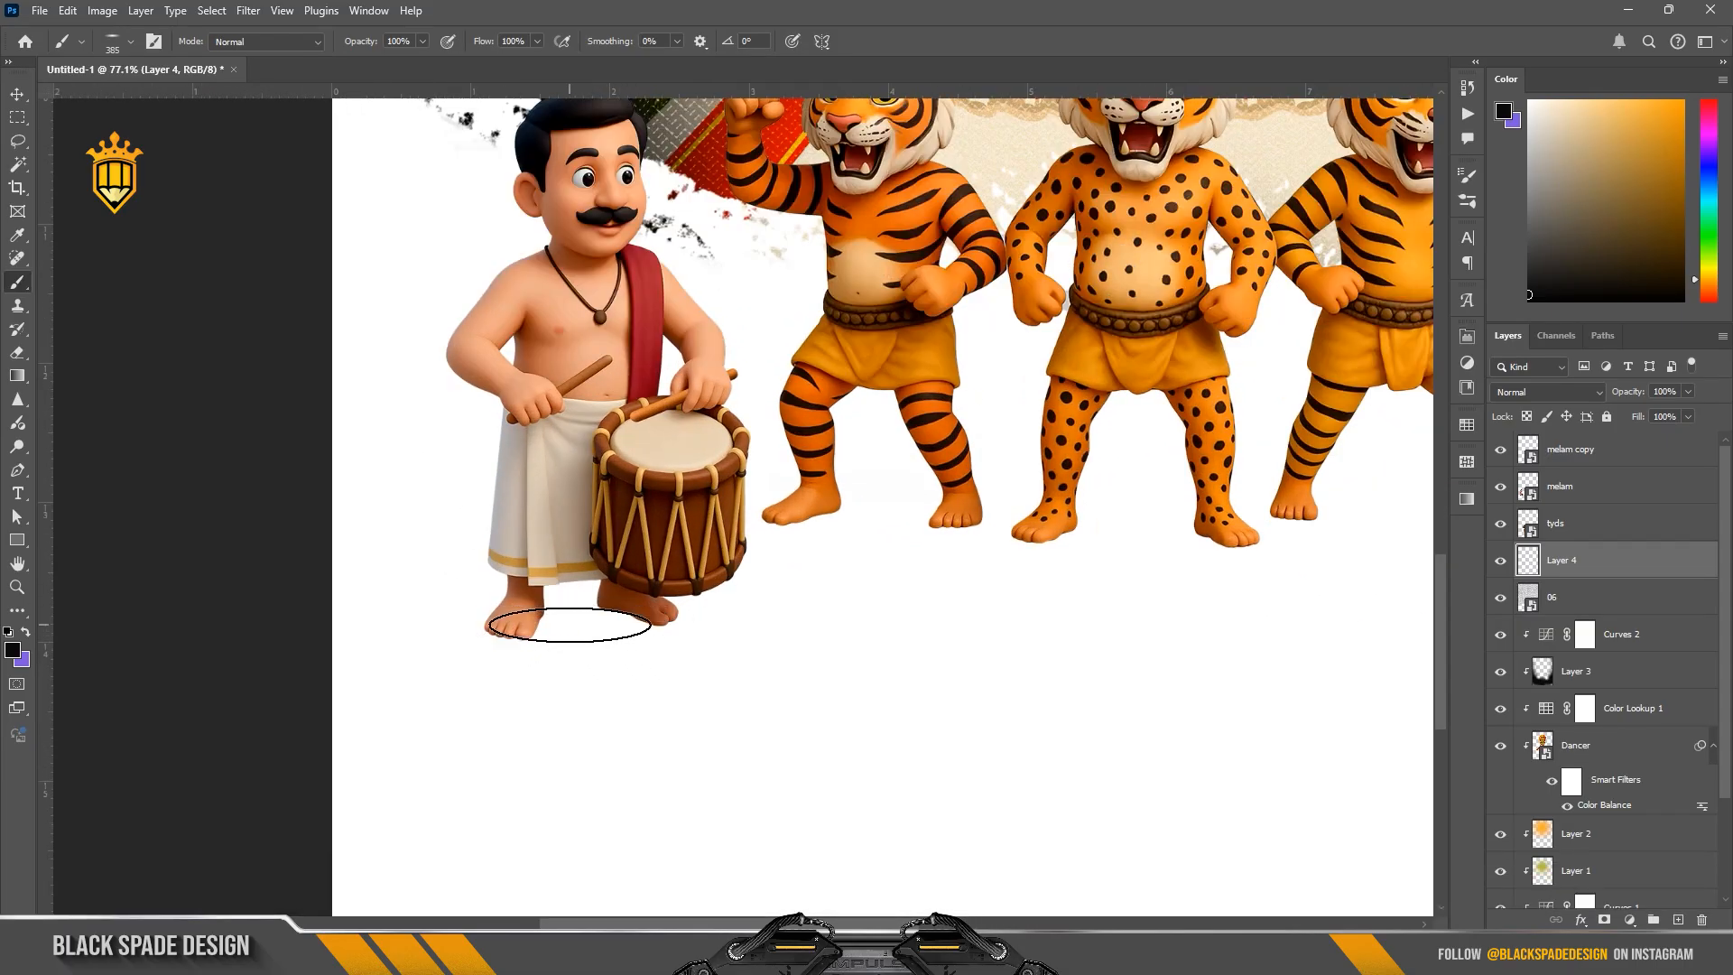
pyautogui.press('[')
pyautogui.press('[')
pyautogui.moveTo(553, 620); pyautogui.dragTo(608, 618)
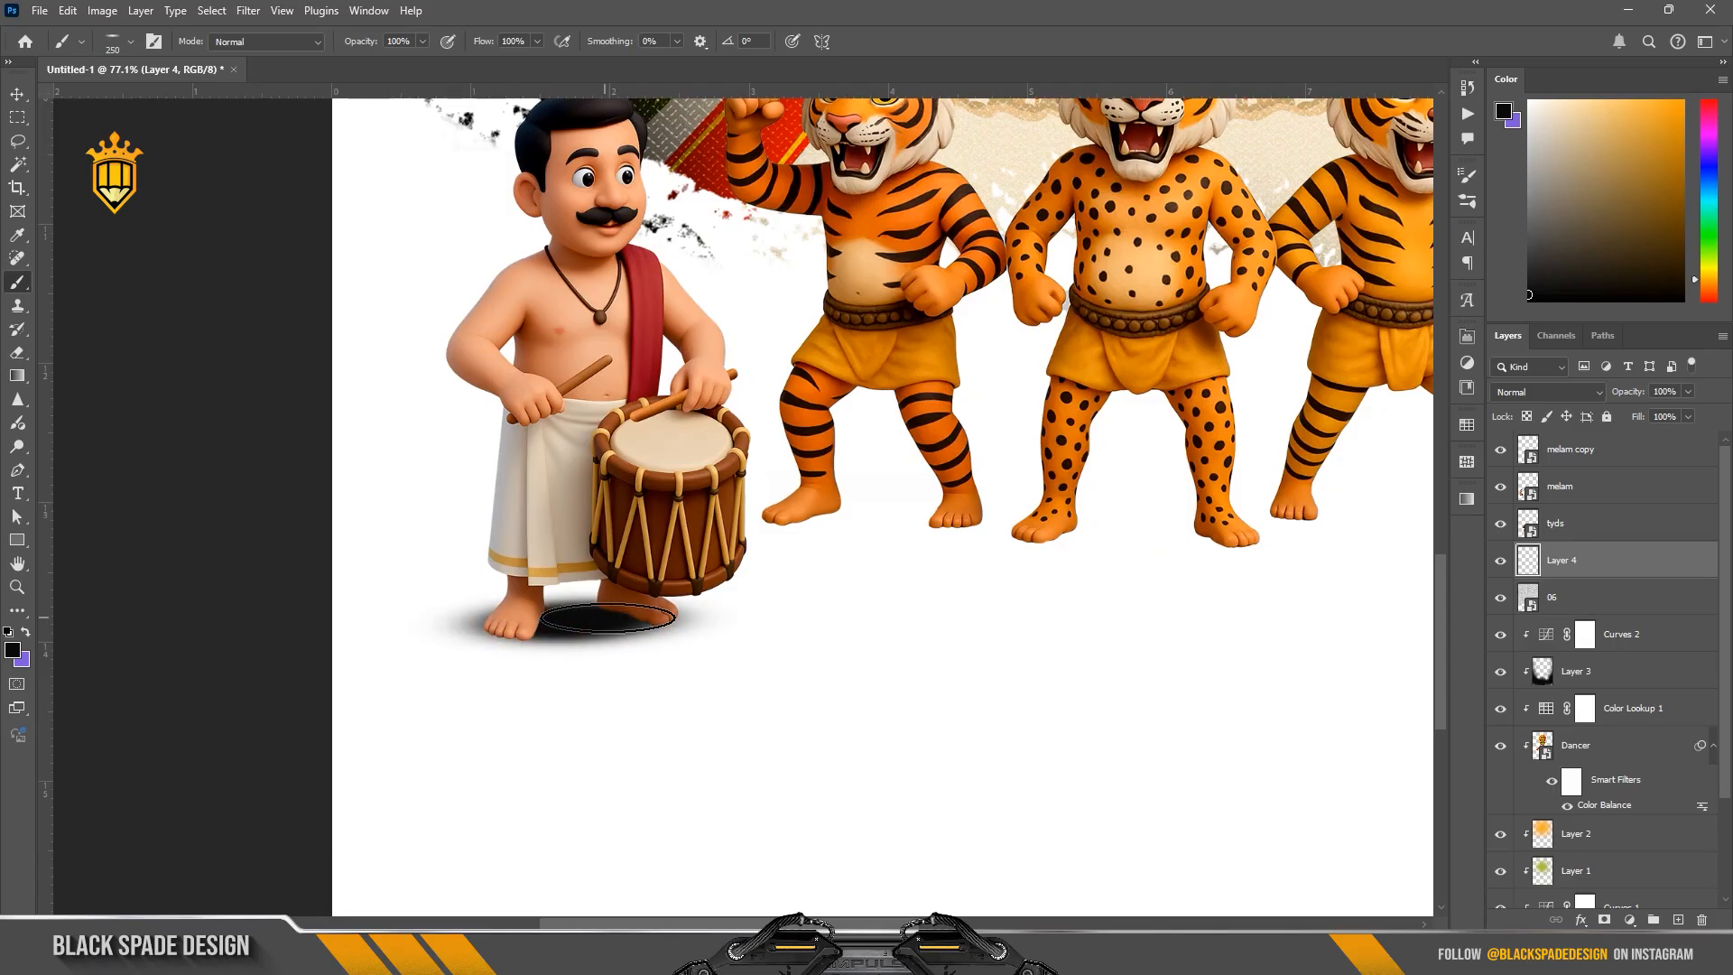
# Step: Paint matching soft black ground shadows between the feet of the three tigers
pyautogui.press('space')
pyautogui.moveTo(867, 582); pyautogui.dragTo(754, 603)
pyautogui.moveTo(717, 546); pyautogui.dragTo(803, 543)
pyautogui.press('space')
pyautogui.moveTo(940, 553)
pyautogui.mouseDown()
pyautogui.moveTo(630, 581)
pyautogui.moveTo(729, 578)
pyautogui.mouseUp()
# Step: Paint the same soft black ground shadow beneath the right drummer's feet
pyautogui.press('space')
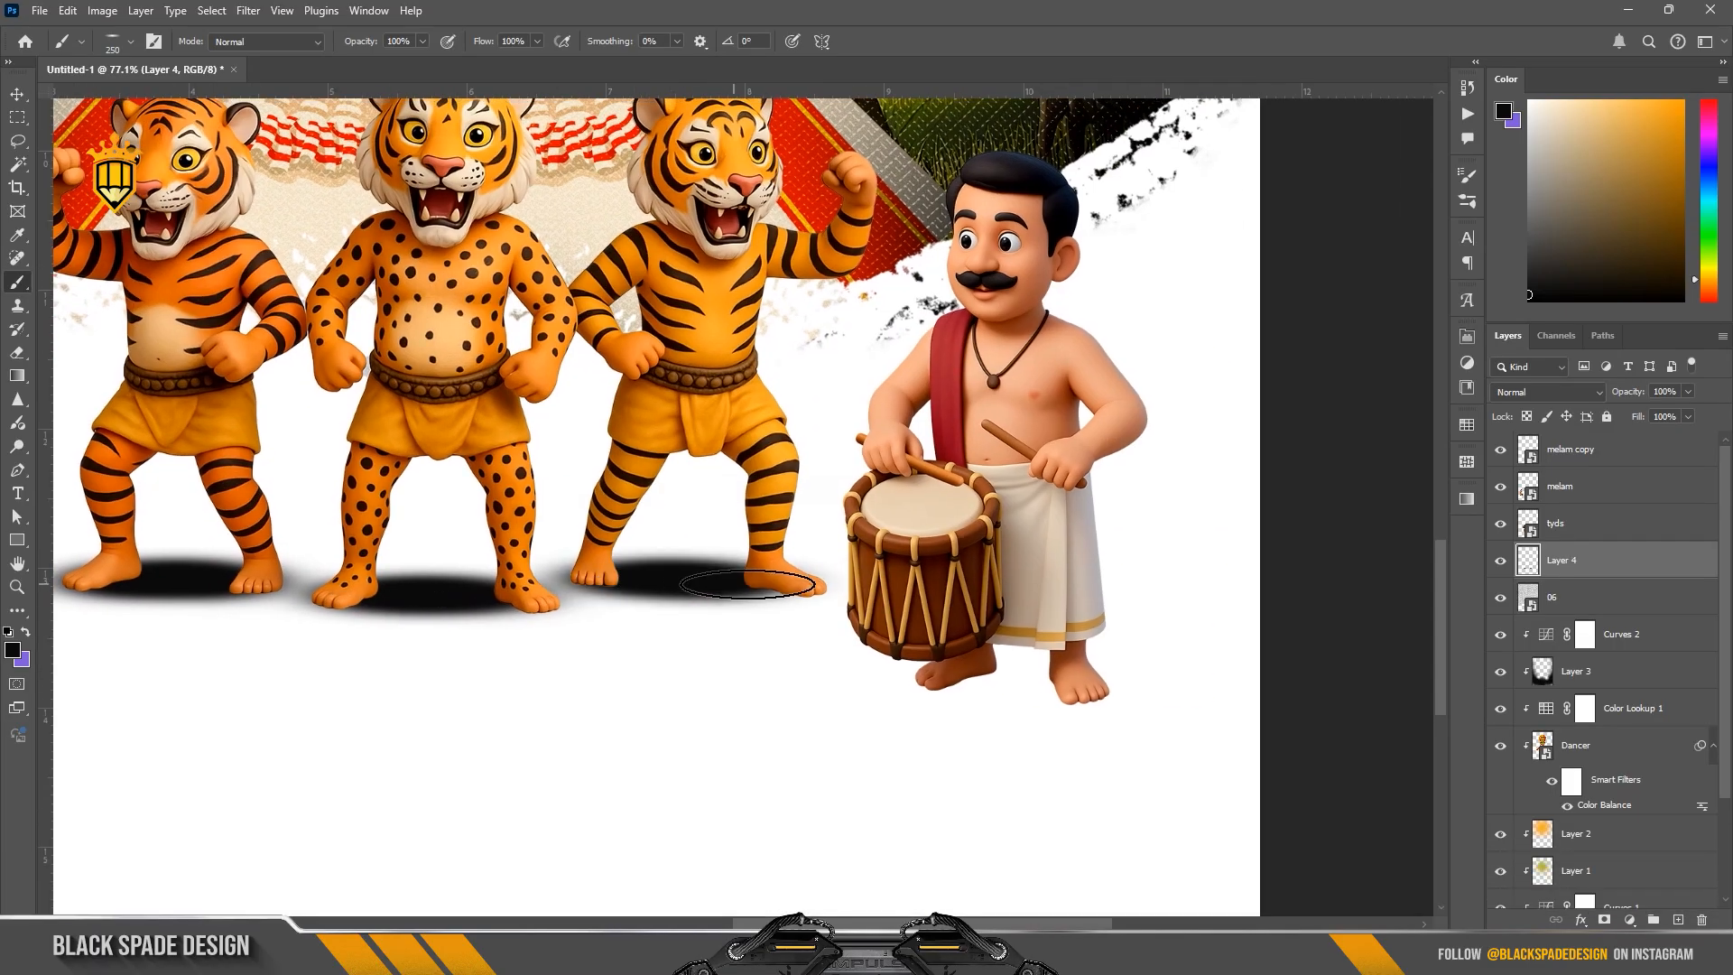
pyautogui.moveTo(982, 676)
pyautogui.mouseDown()
pyautogui.moveTo(1047, 681)
pyautogui.moveTo(972, 684)
pyautogui.mouseUp()
pyautogui.press('space')
pyautogui.moveTo(790, 588); pyautogui.dragTo(1144, 589)
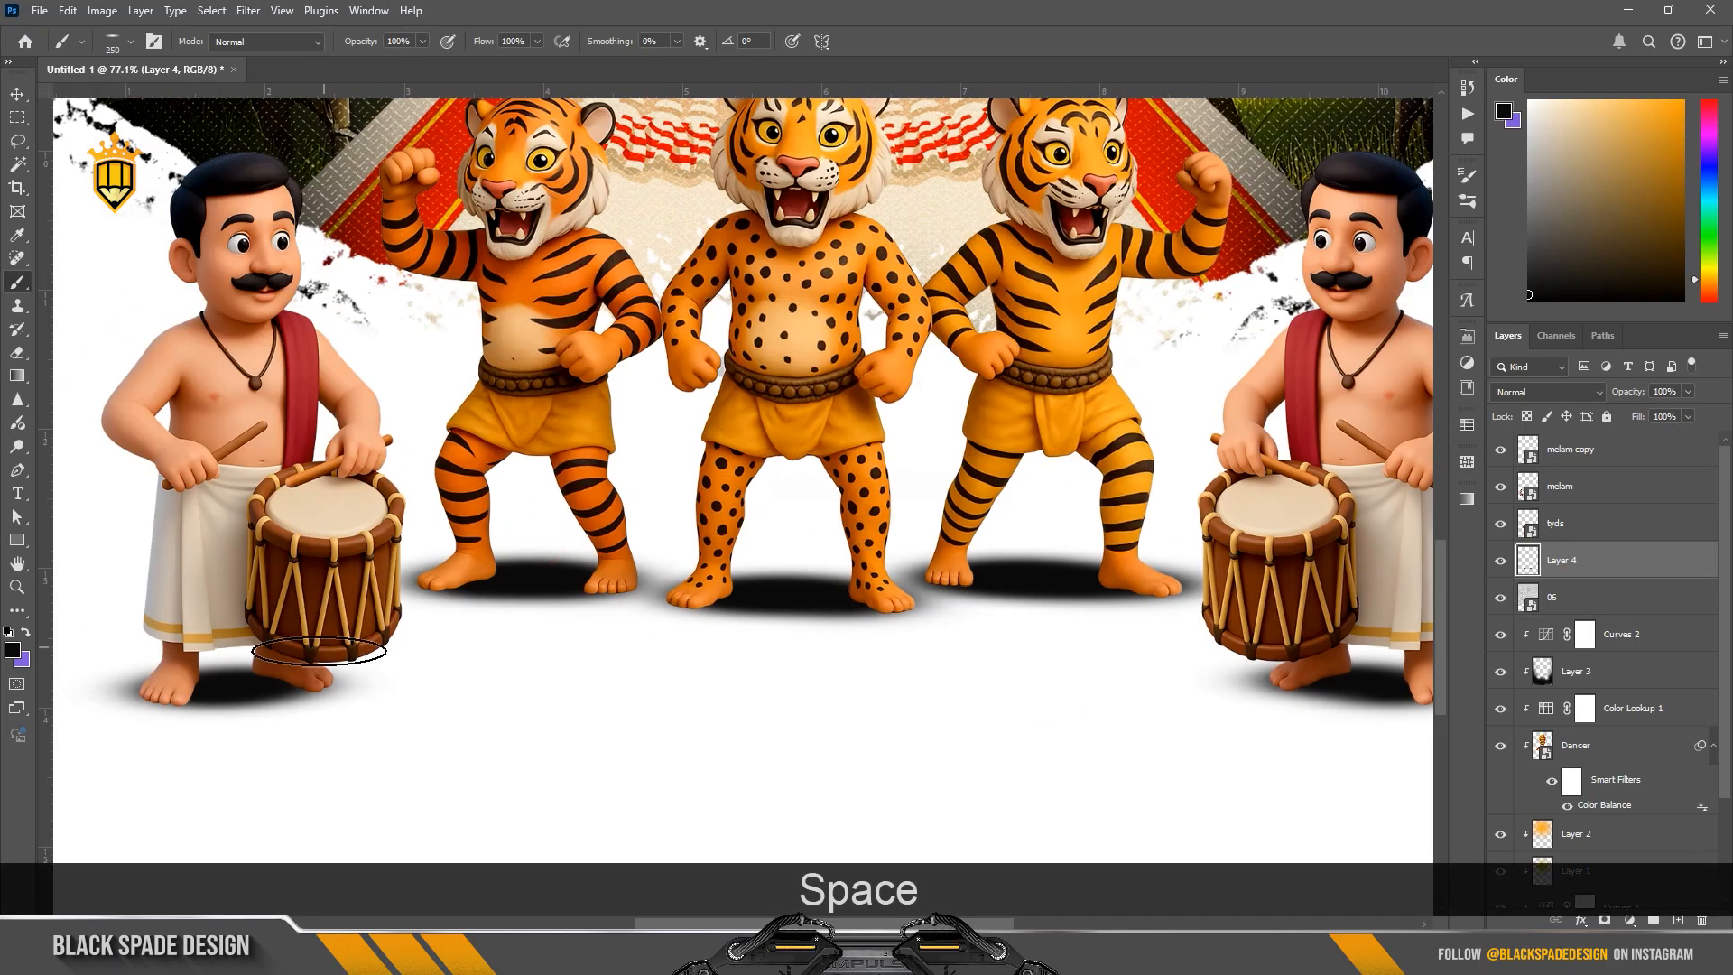
# Step: Lower the shadow layer's opacity to 60% and apply a Gaussian Blur with a 4.9-pixel radius
pyautogui.moveTo(1623, 391); pyautogui.dragTo(1586, 399)
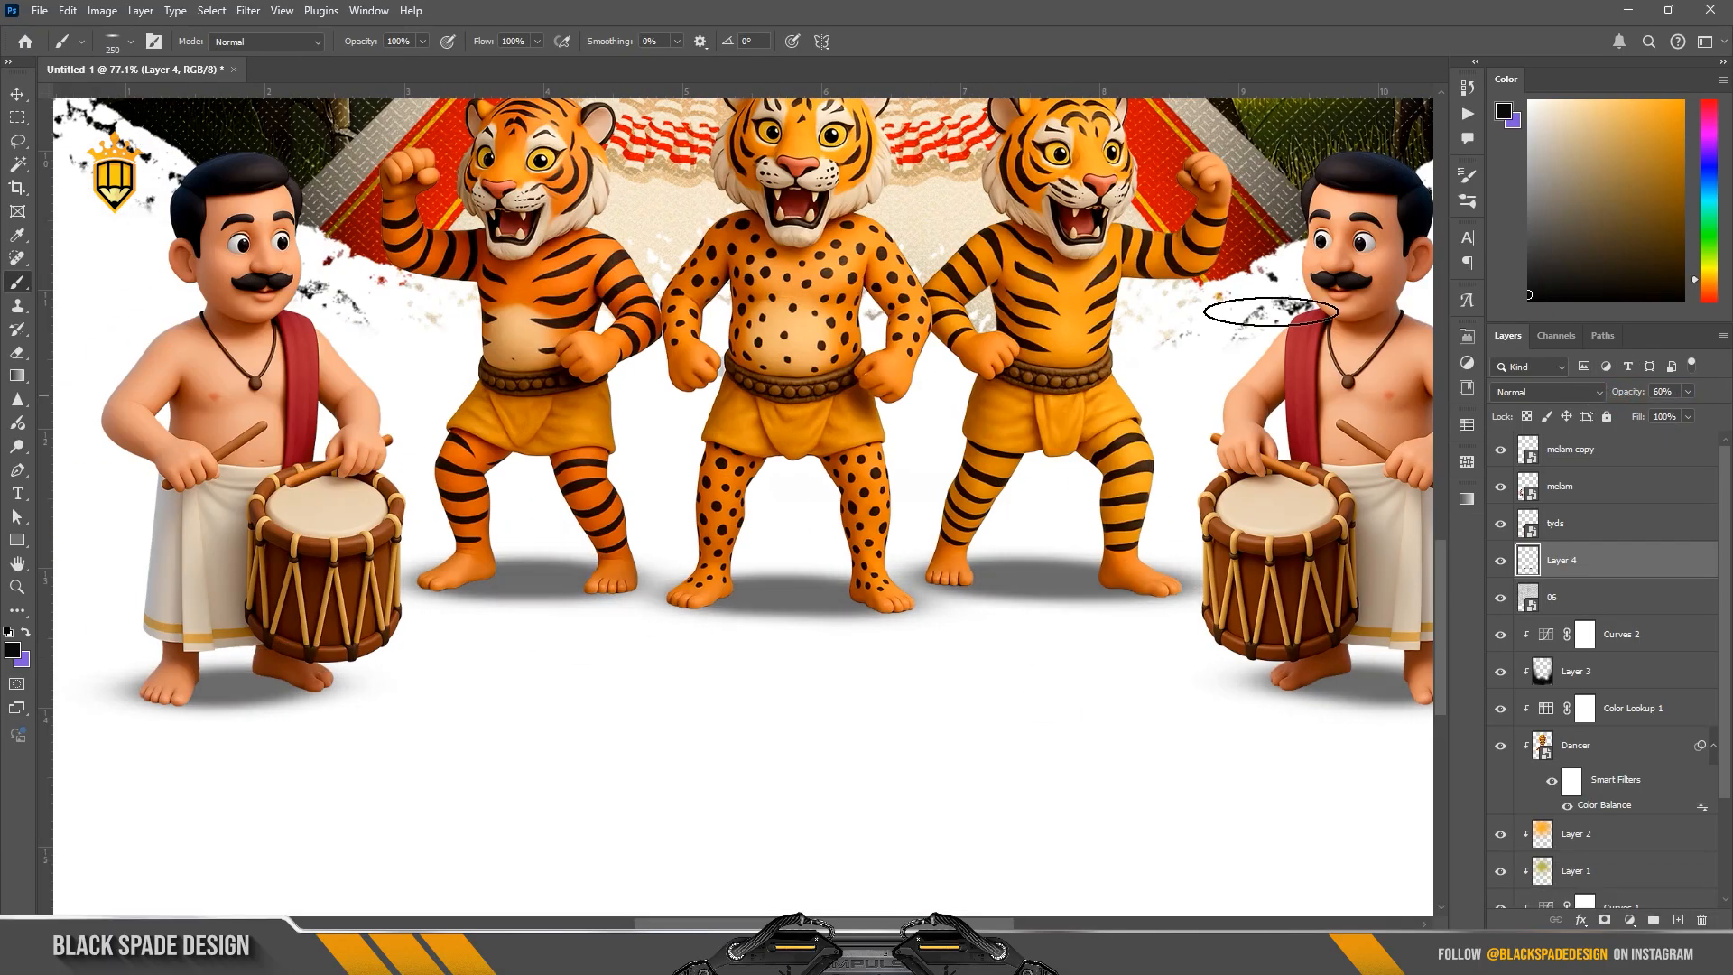
pyautogui.click(259, 12)
pyautogui.moveTo(370, 229)
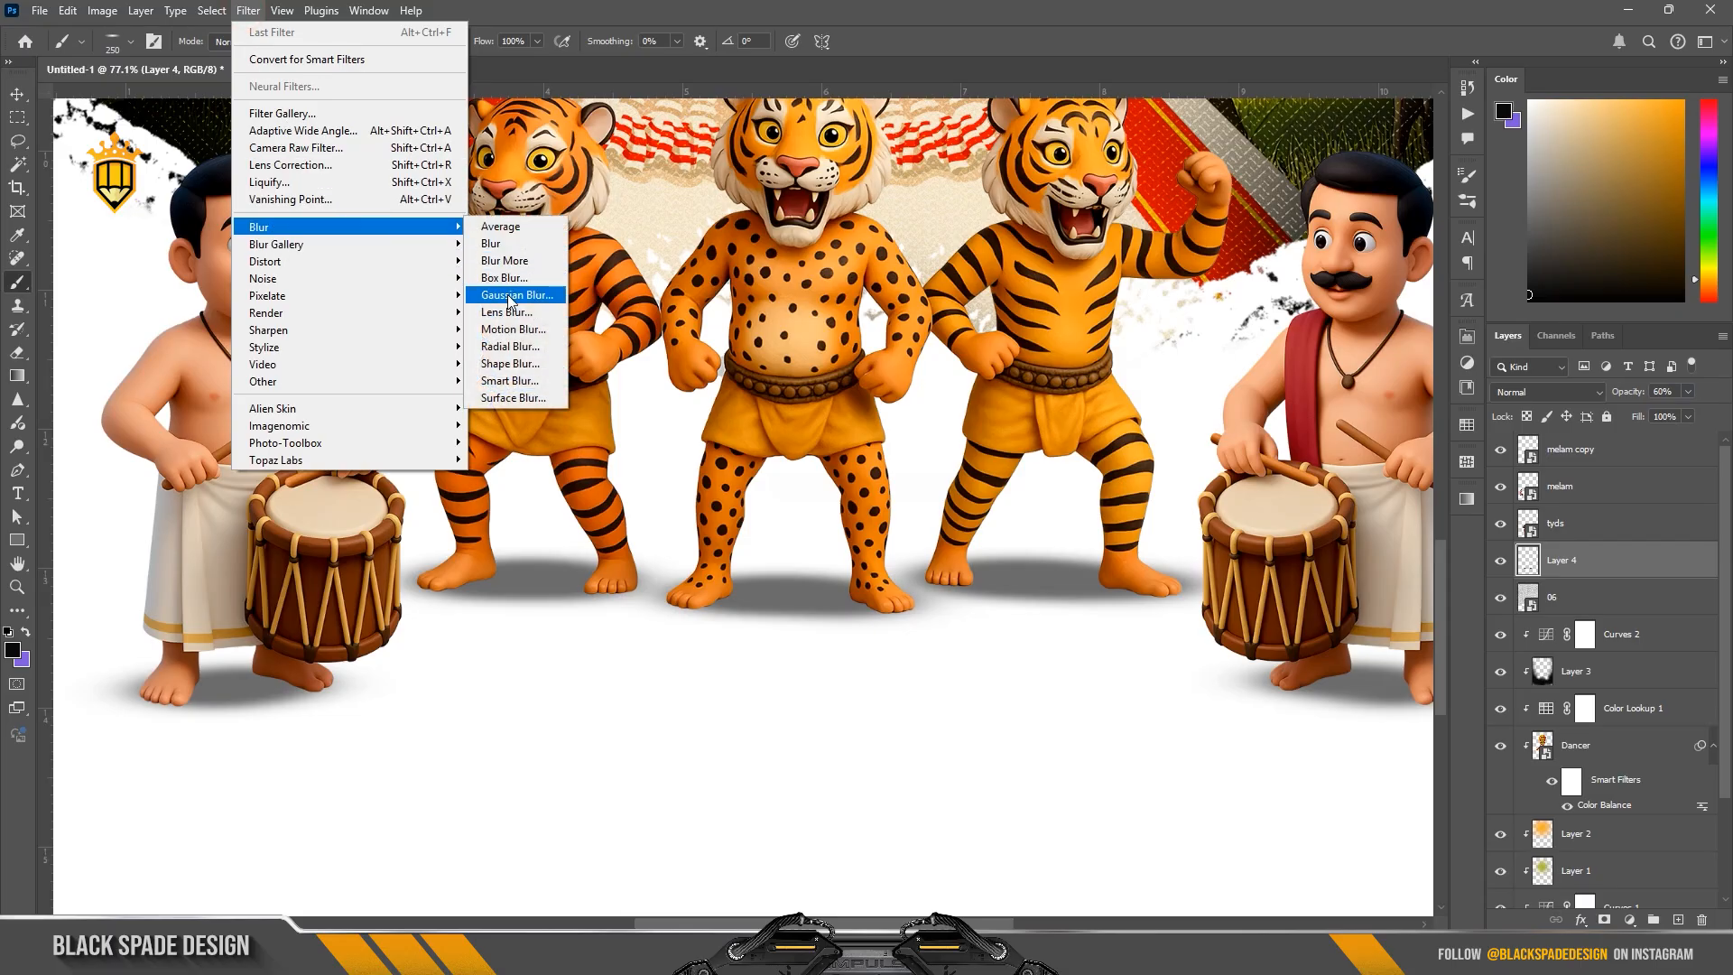
pyautogui.click(510, 297)
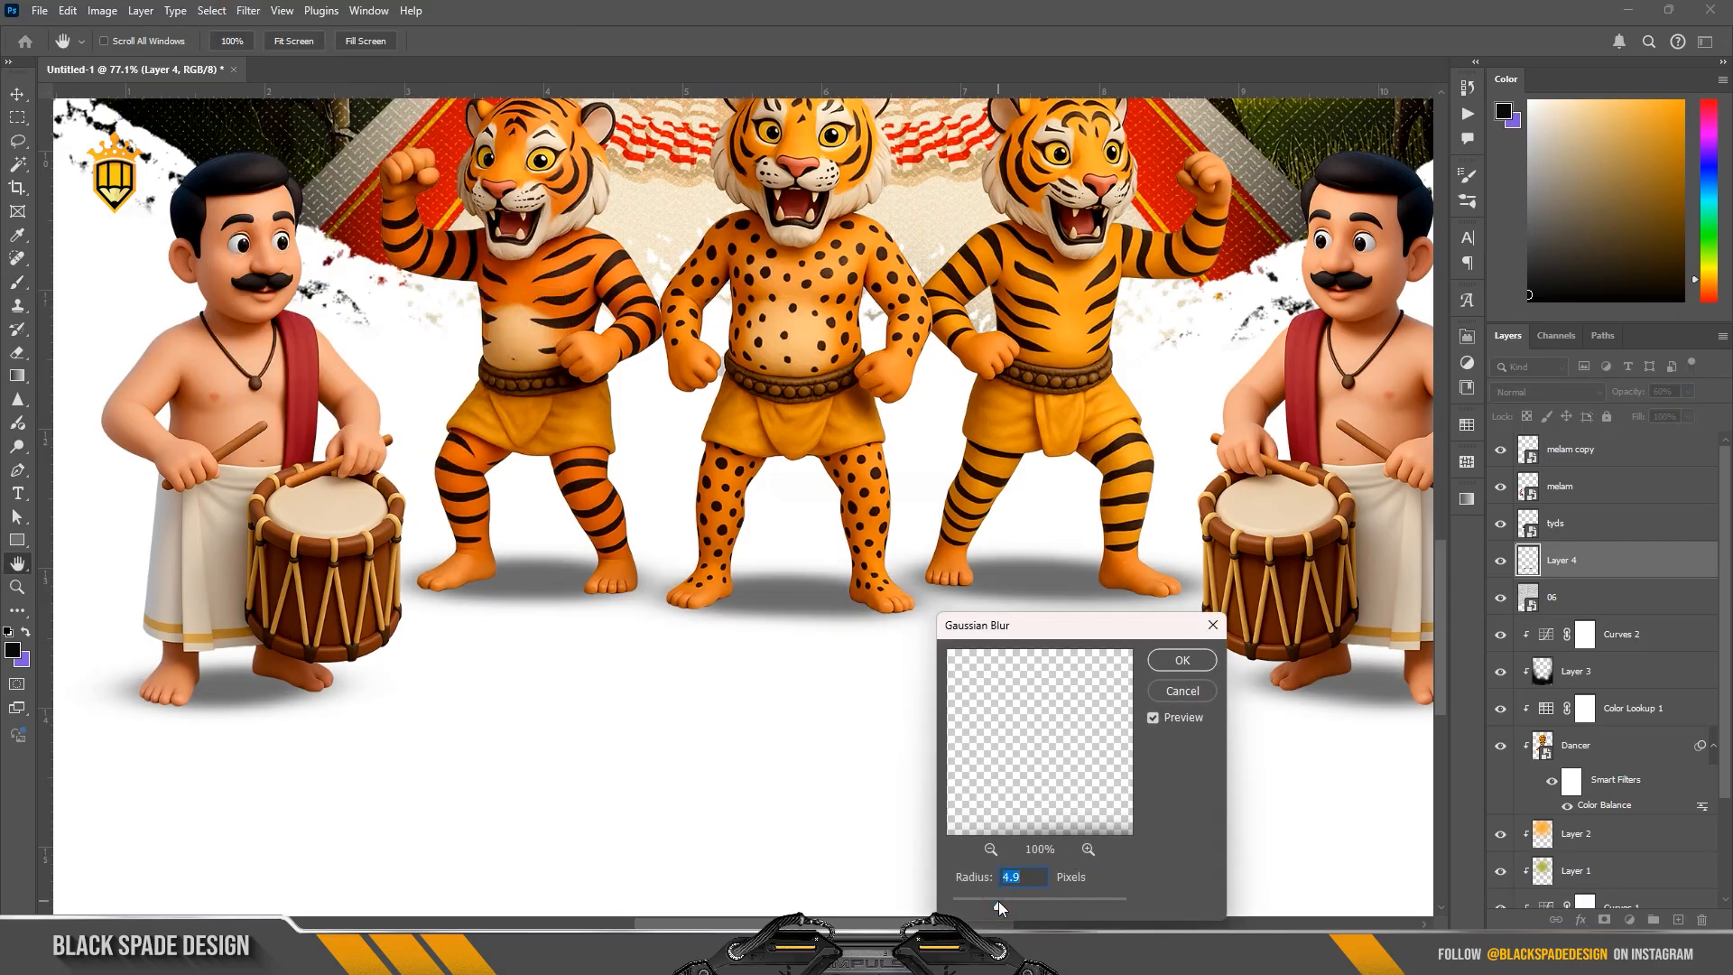
pyautogui.click(1177, 668)
pyautogui.press('b')
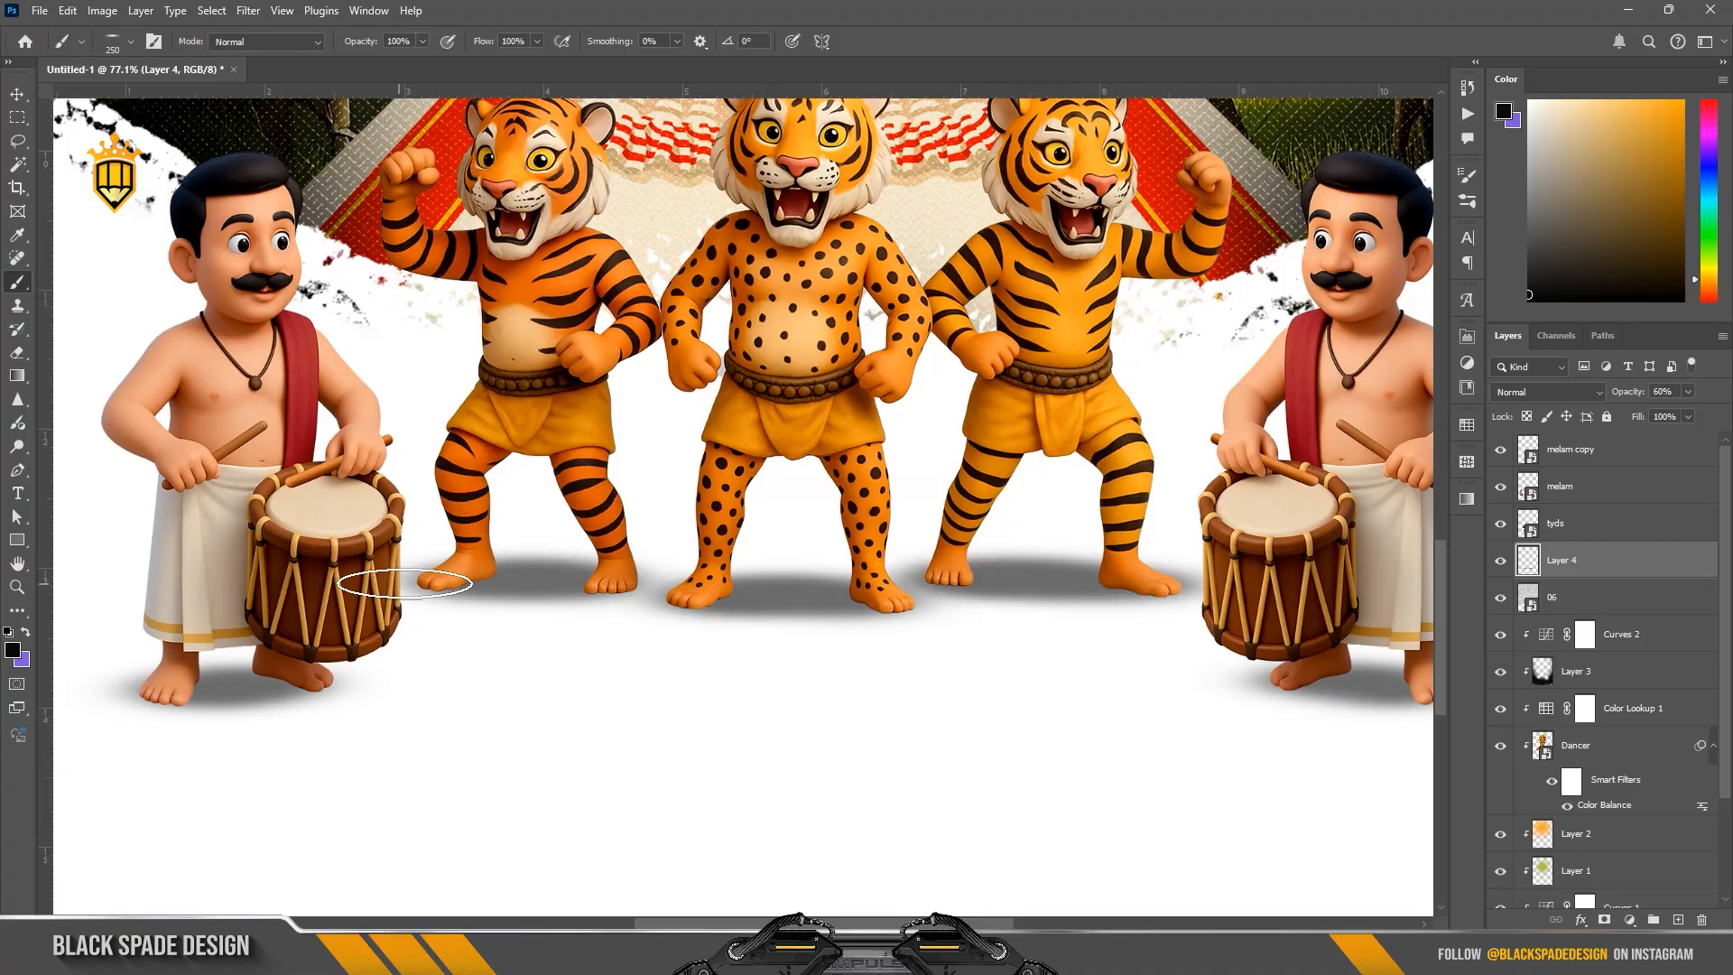
pyautogui.click(465, 582)
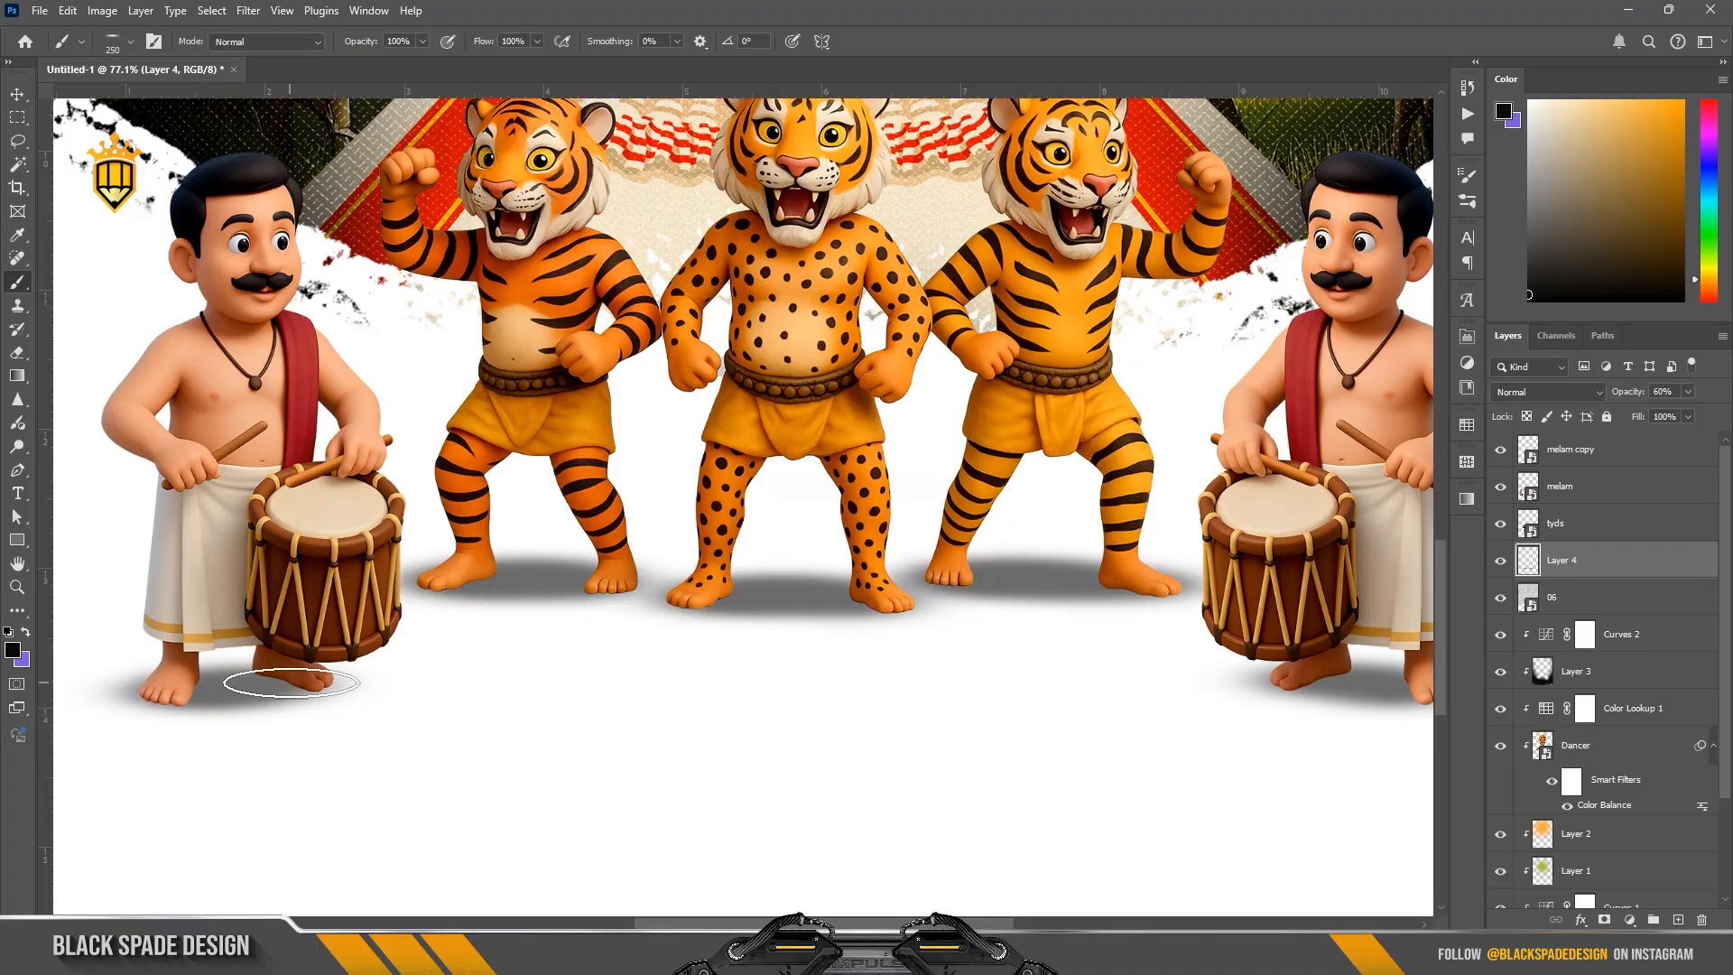
pyautogui.moveTo(1423, 693); pyautogui.dragTo(945, 690)
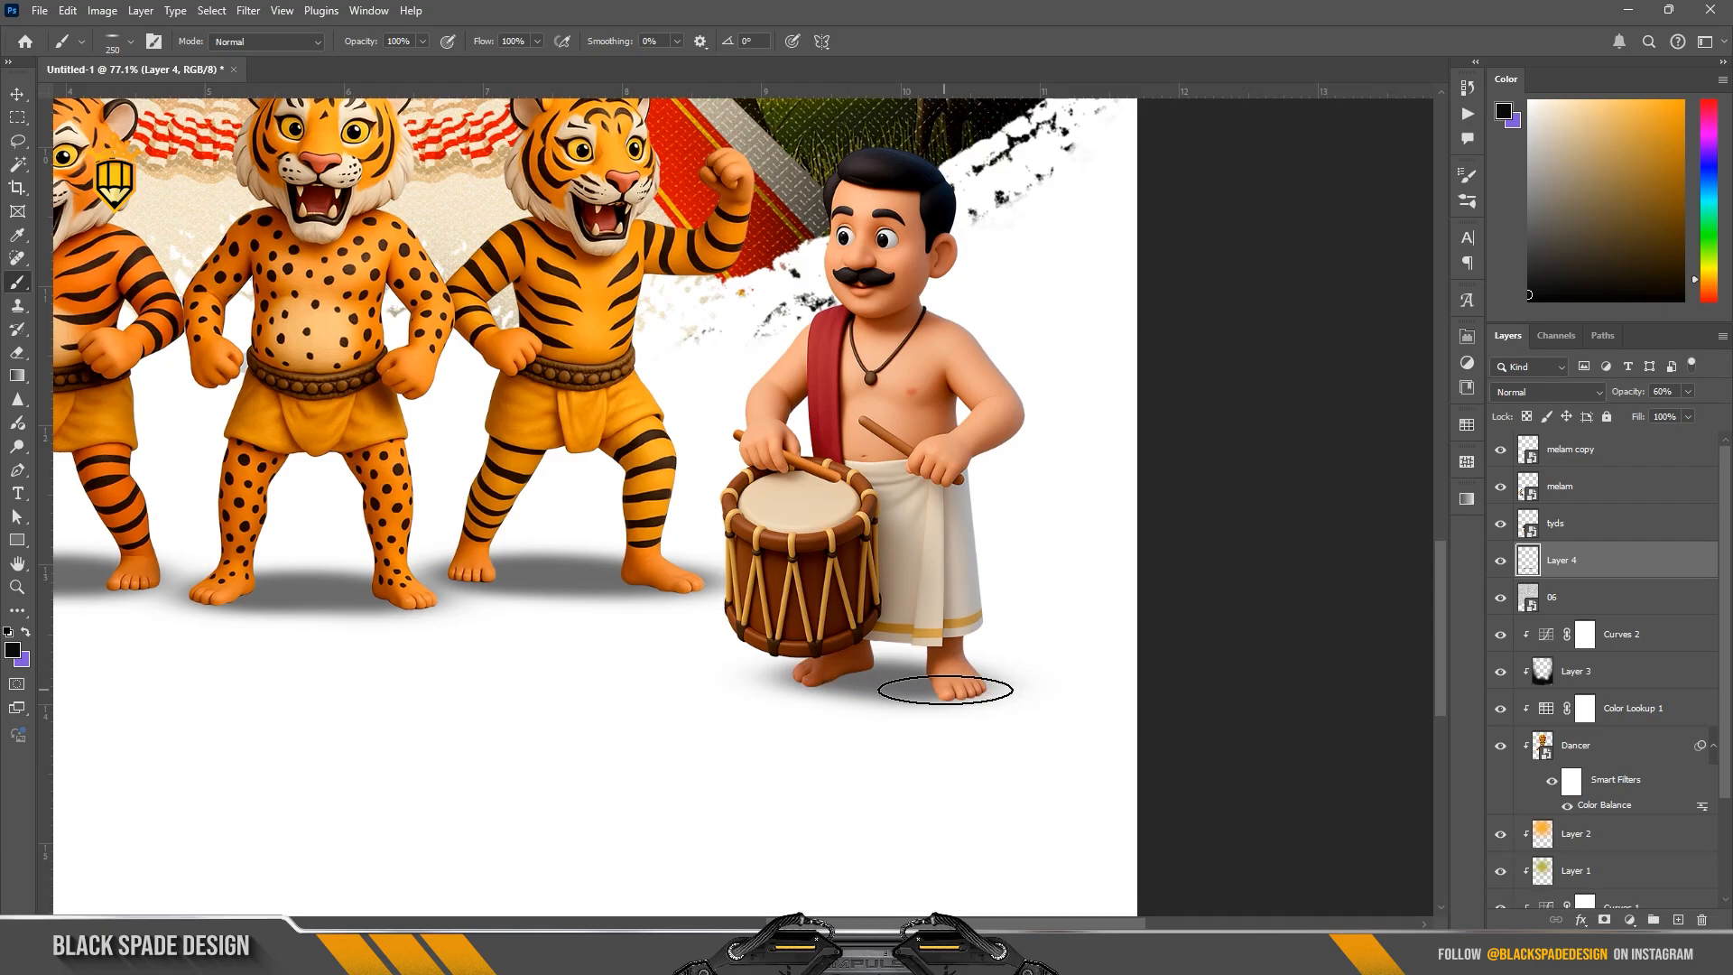
pyautogui.click(663, 583)
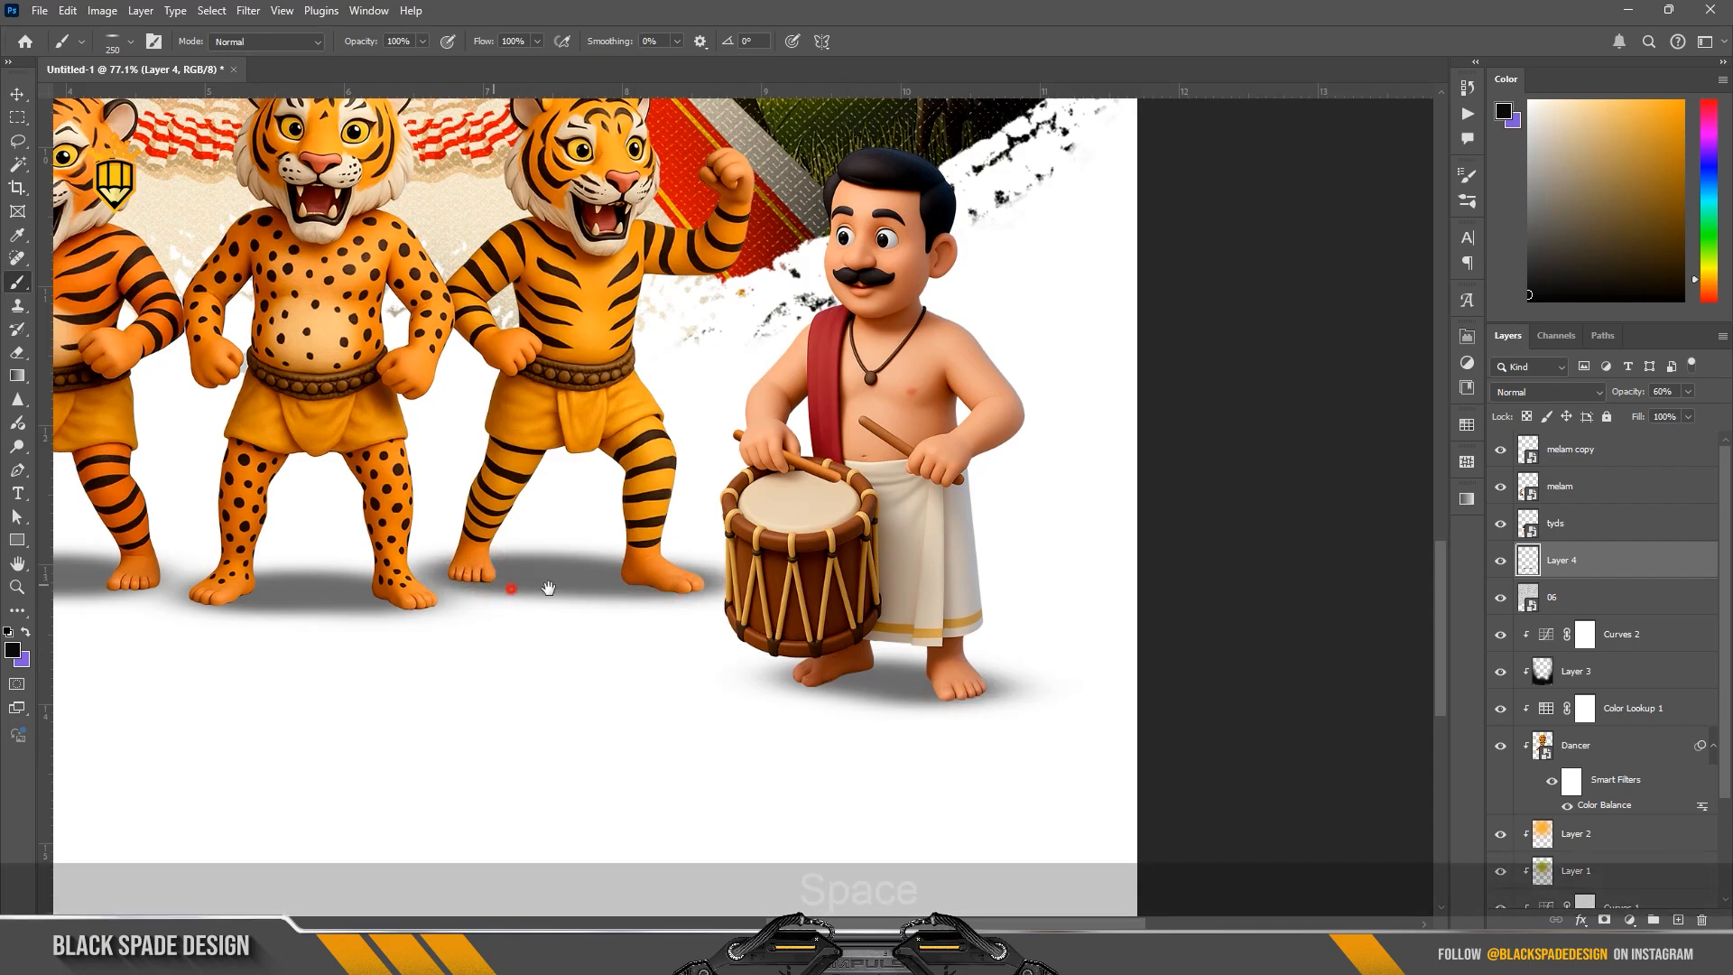
pyautogui.moveTo(542, 588); pyautogui.dragTo(776, 588)
pyautogui.scroll(-1, 503, 600)
# Step: Trim the shadow edges around the feet of the middle and left tigers with a soft 125 px Eraser
pyautogui.press('e')
pyautogui.scroll(2, 506, 574)
pyautogui.press('[')
pyautogui.press('[')
pyautogui.press('[')
pyautogui.press('[')
pyautogui.press('[')
pyautogui.press('[')
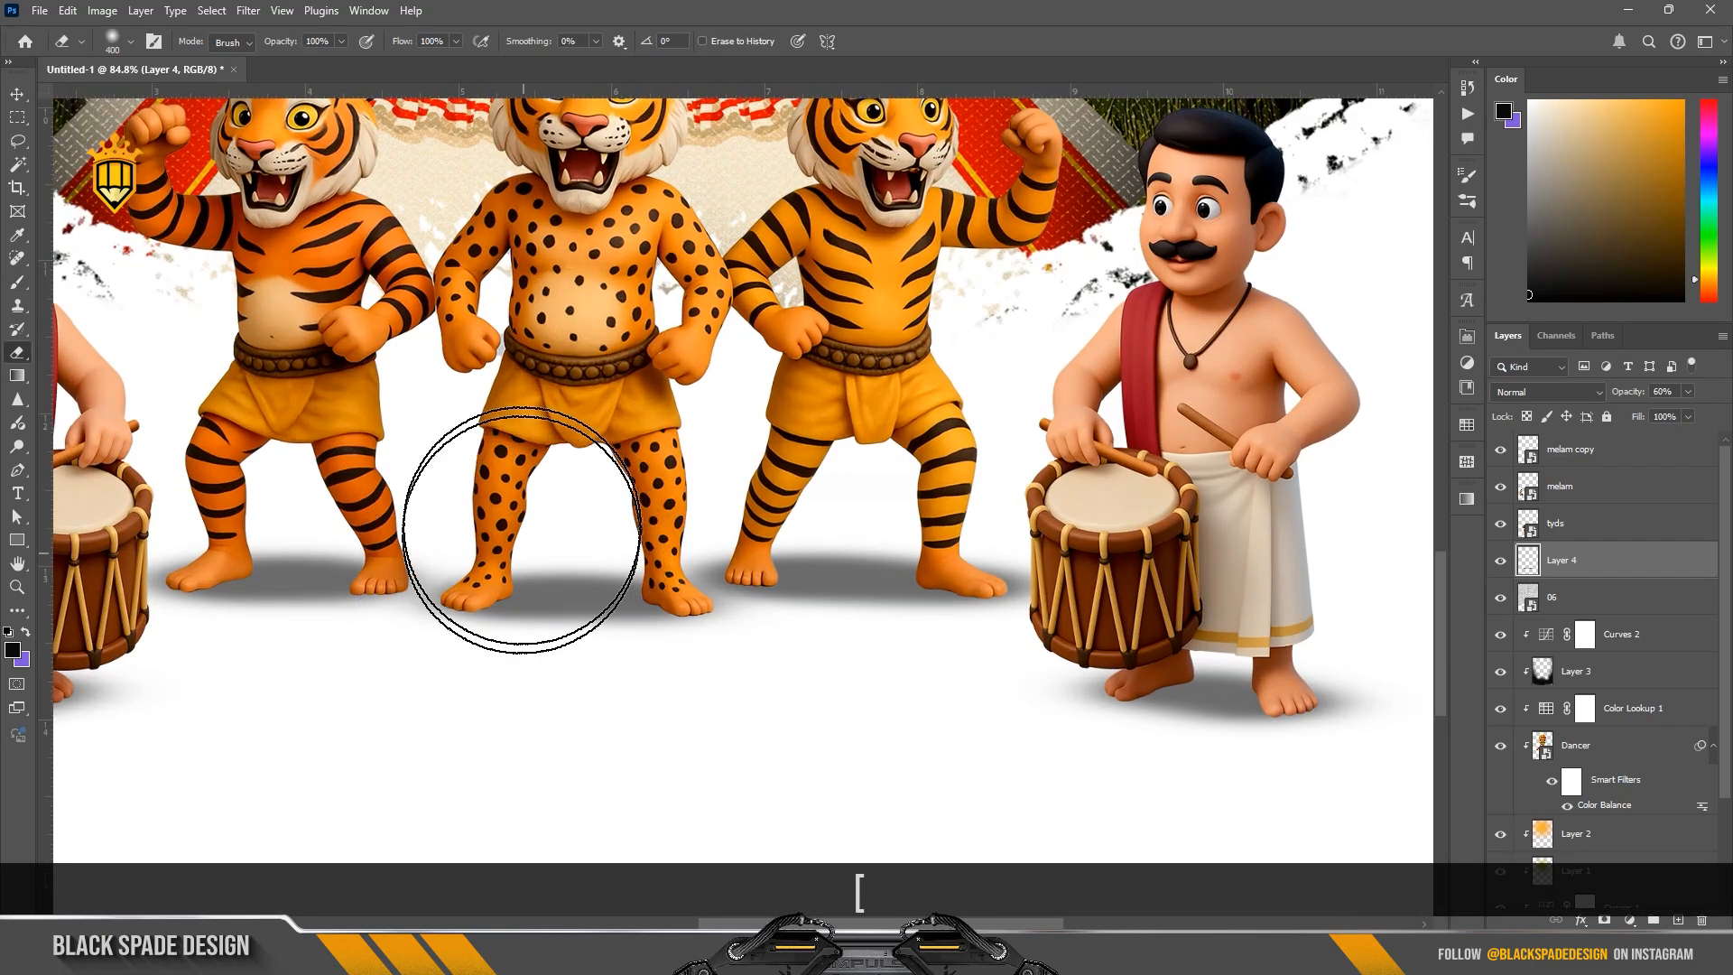
pyautogui.scroll(1, 553, 530)
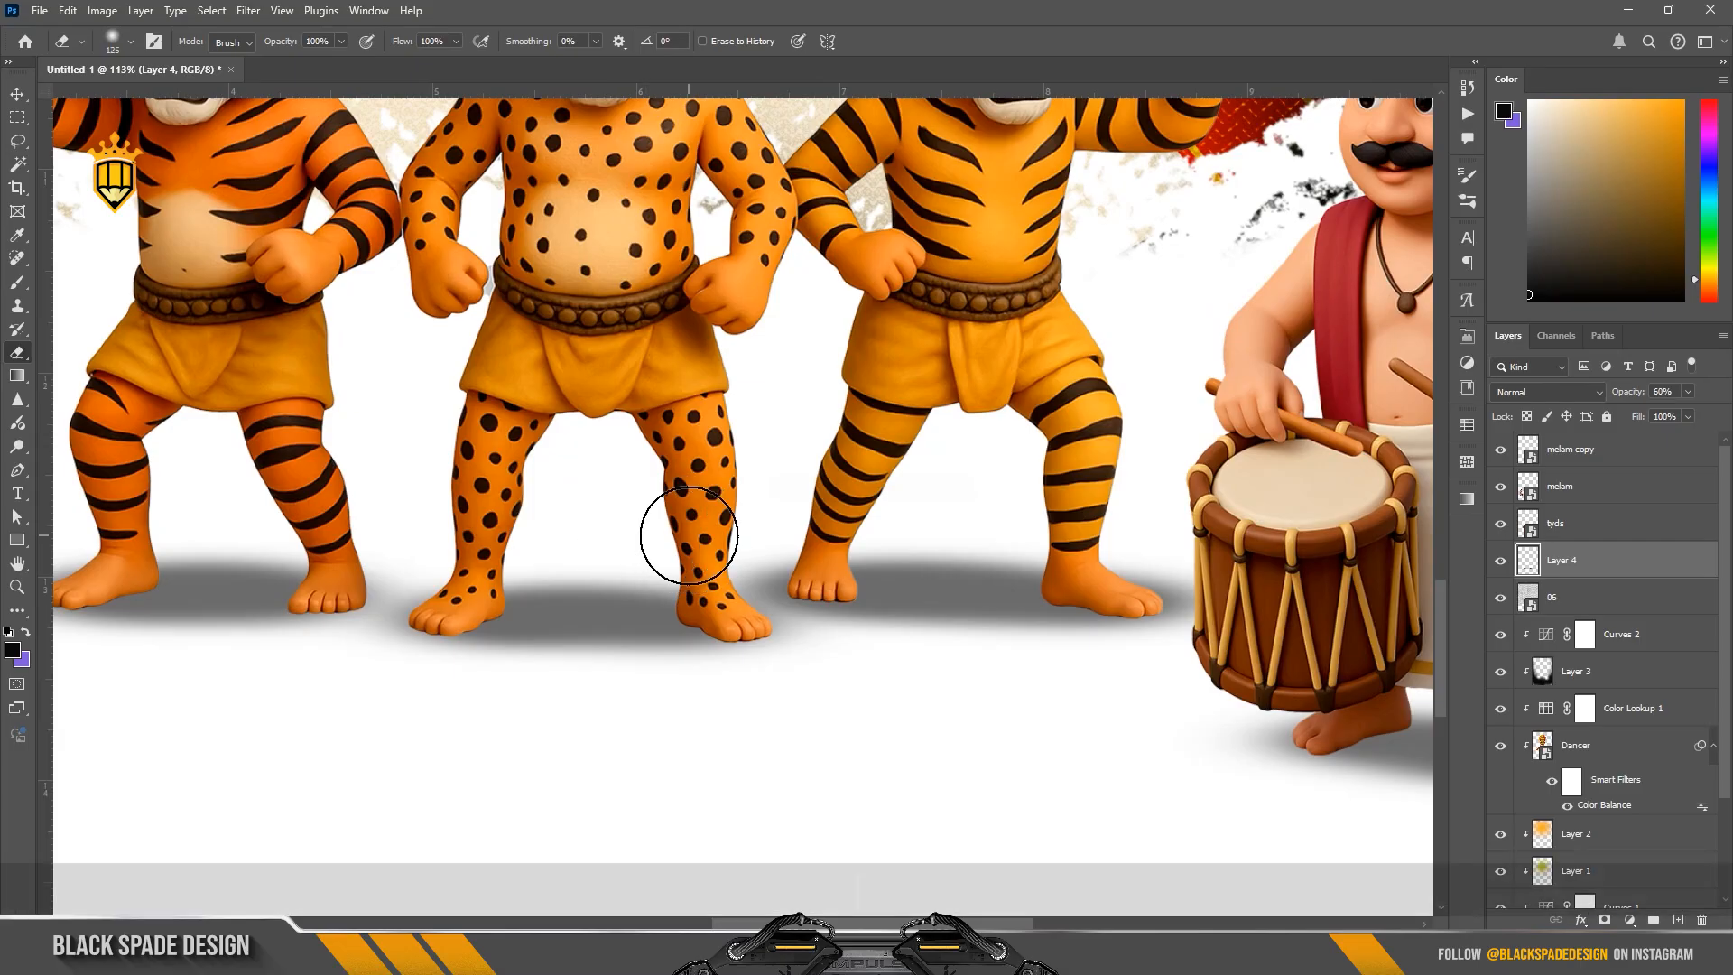
pyautogui.press('[')
pyautogui.moveTo(483, 684); pyautogui.dragTo(429, 690)
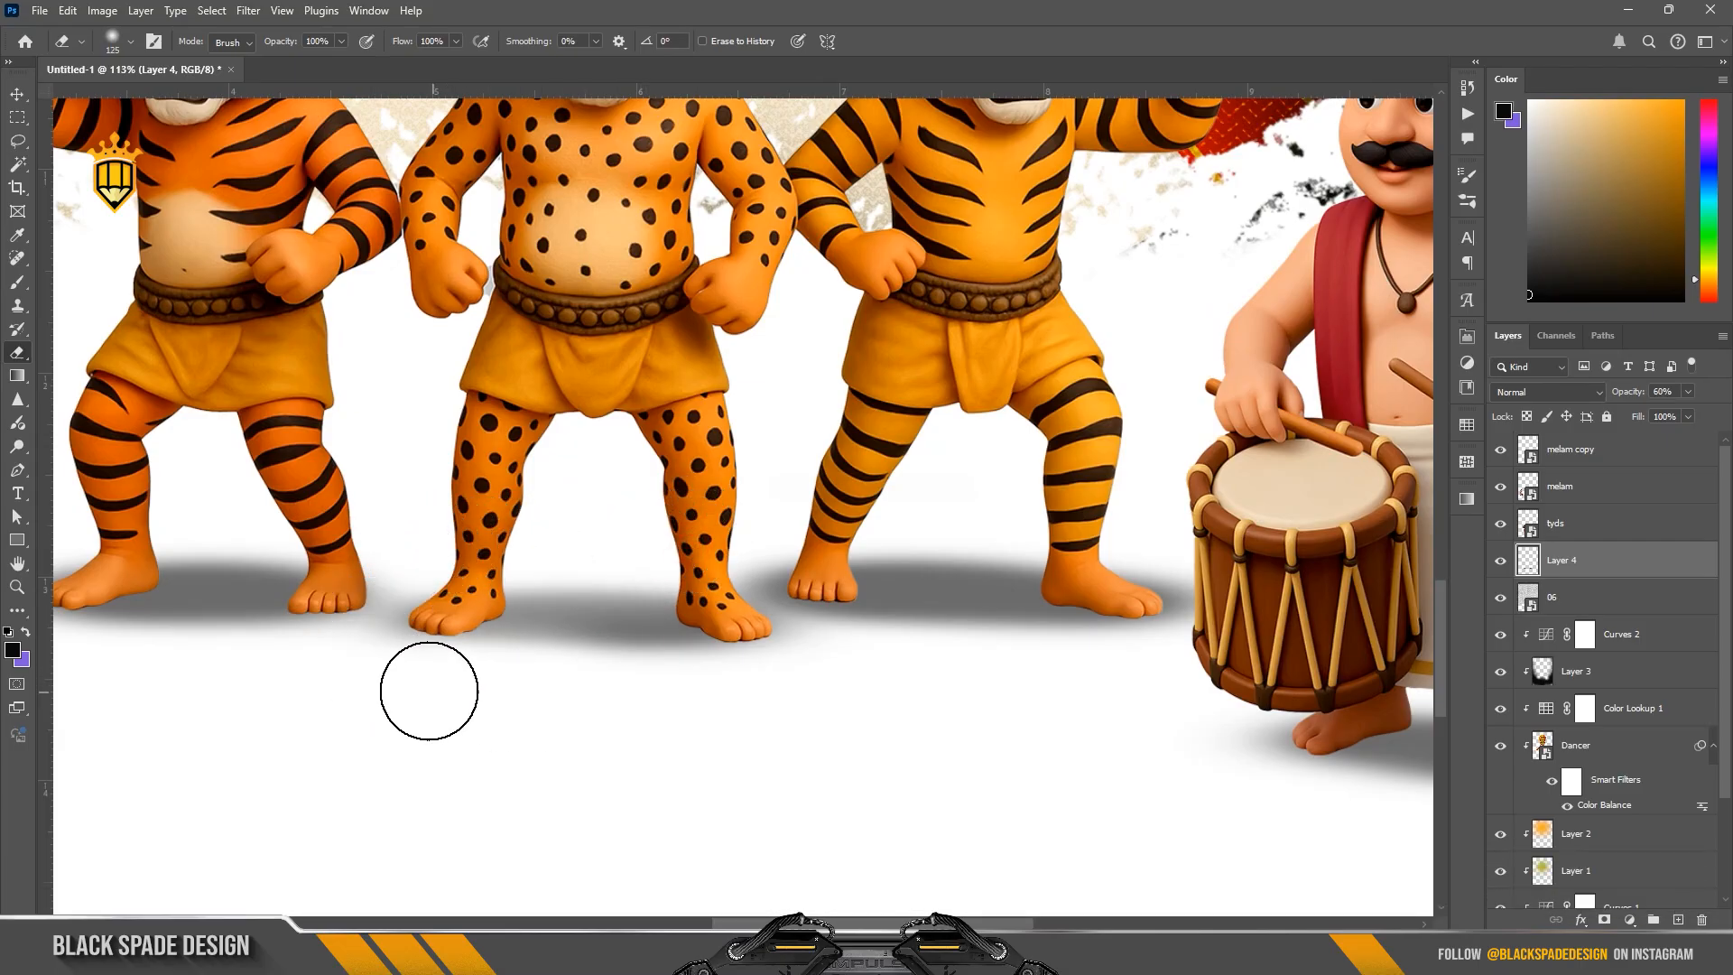
pyautogui.hotkey('ctrl', 'z')
pyautogui.moveTo(417, 592)
pyautogui.mouseDown()
pyautogui.moveTo(394, 635)
pyautogui.moveTo(810, 624)
pyautogui.mouseUp()
pyautogui.press('space')
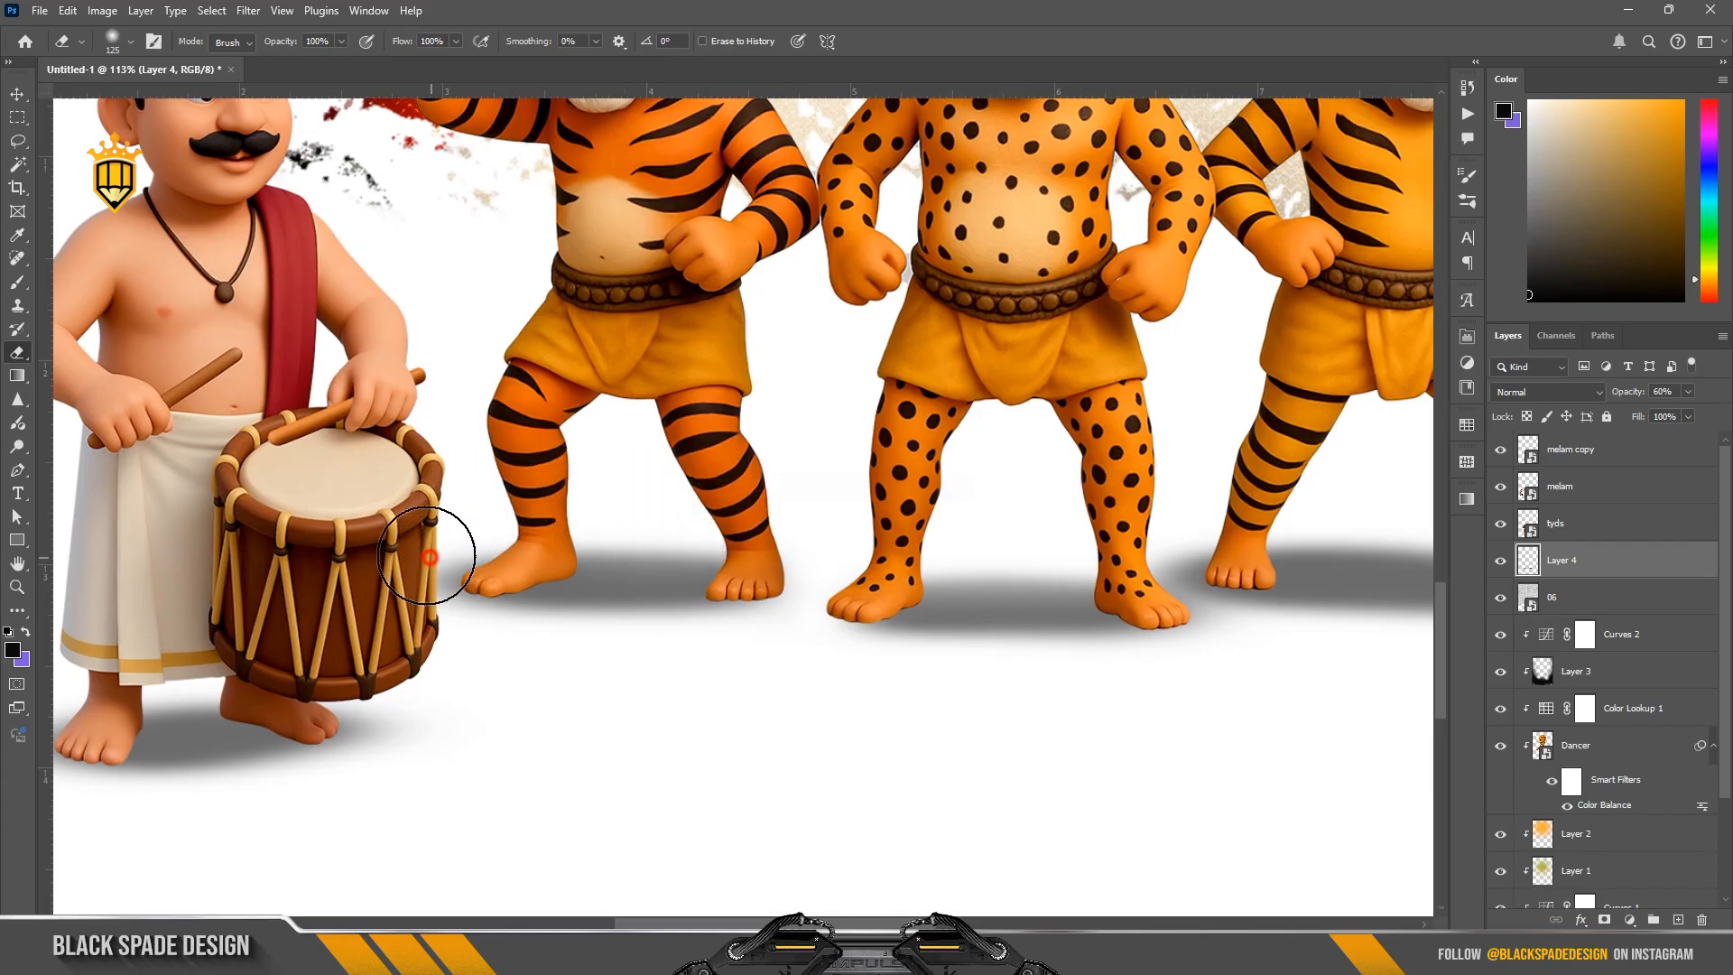
pyautogui.moveTo(430, 557)
pyautogui.mouseDown()
pyautogui.moveTo(422, 621)
pyautogui.moveTo(459, 648)
pyautogui.moveTo(728, 675)
pyautogui.moveTo(750, 596)
pyautogui.mouseUp()
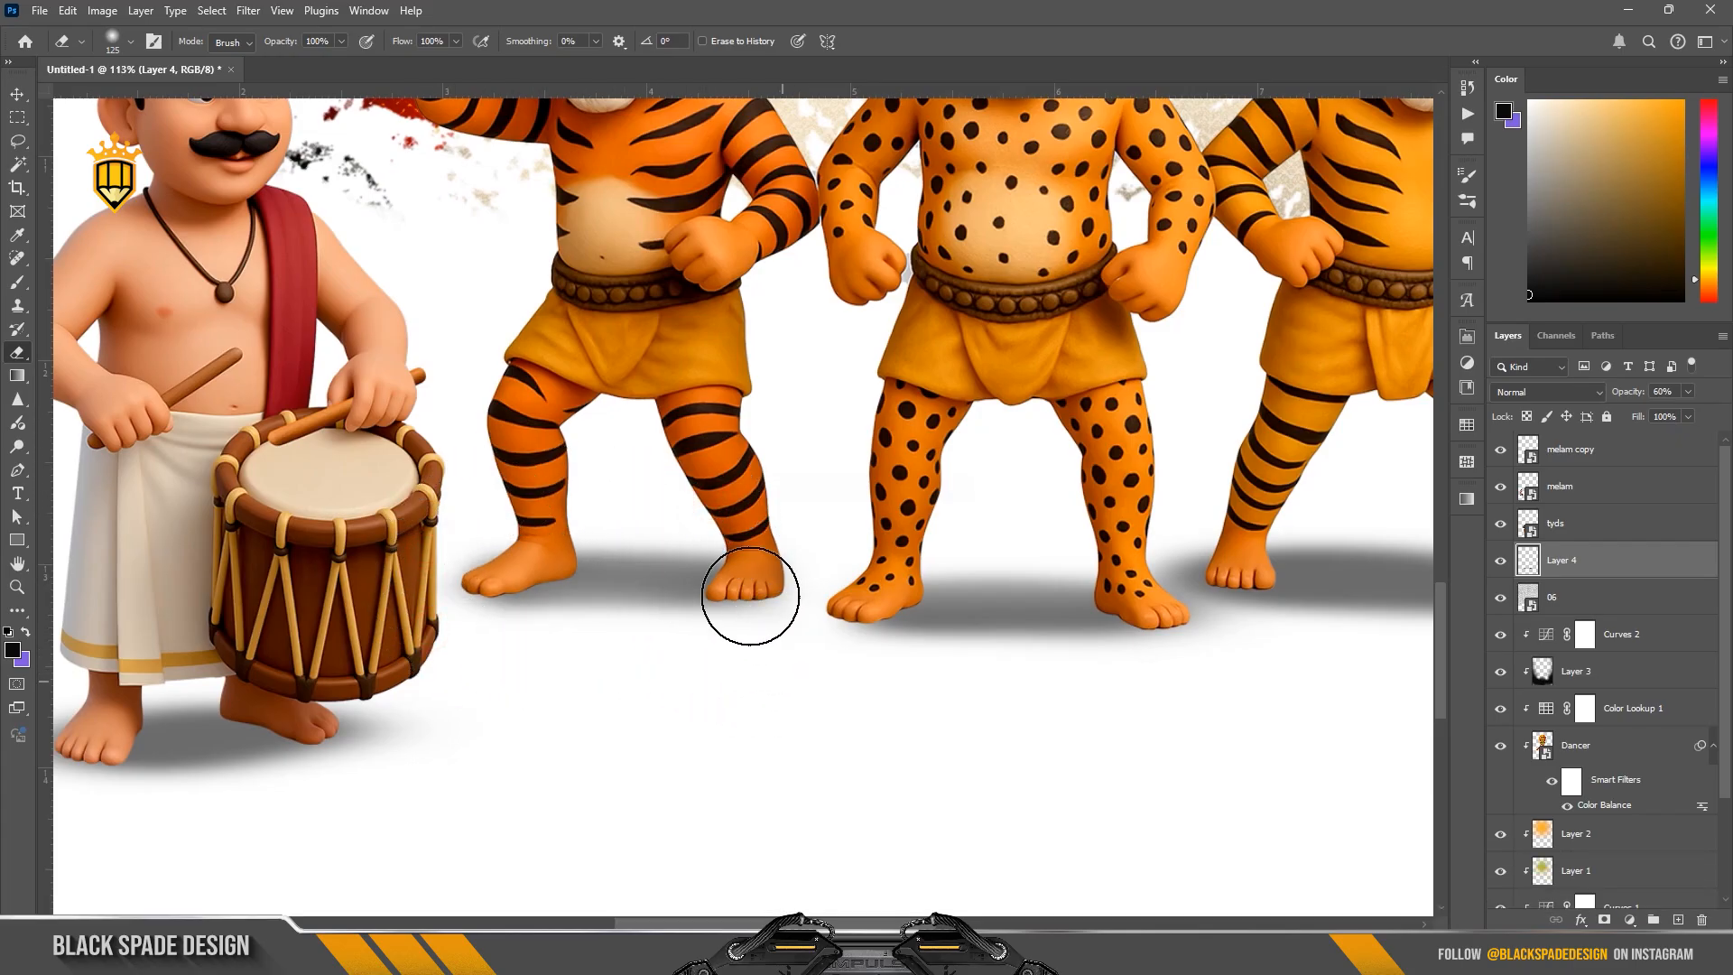
# Step: Erase the excess shadow around and below the left drummer's feet
pyautogui.press('space')
pyautogui.moveTo(378, 594); pyautogui.dragTo(709, 575)
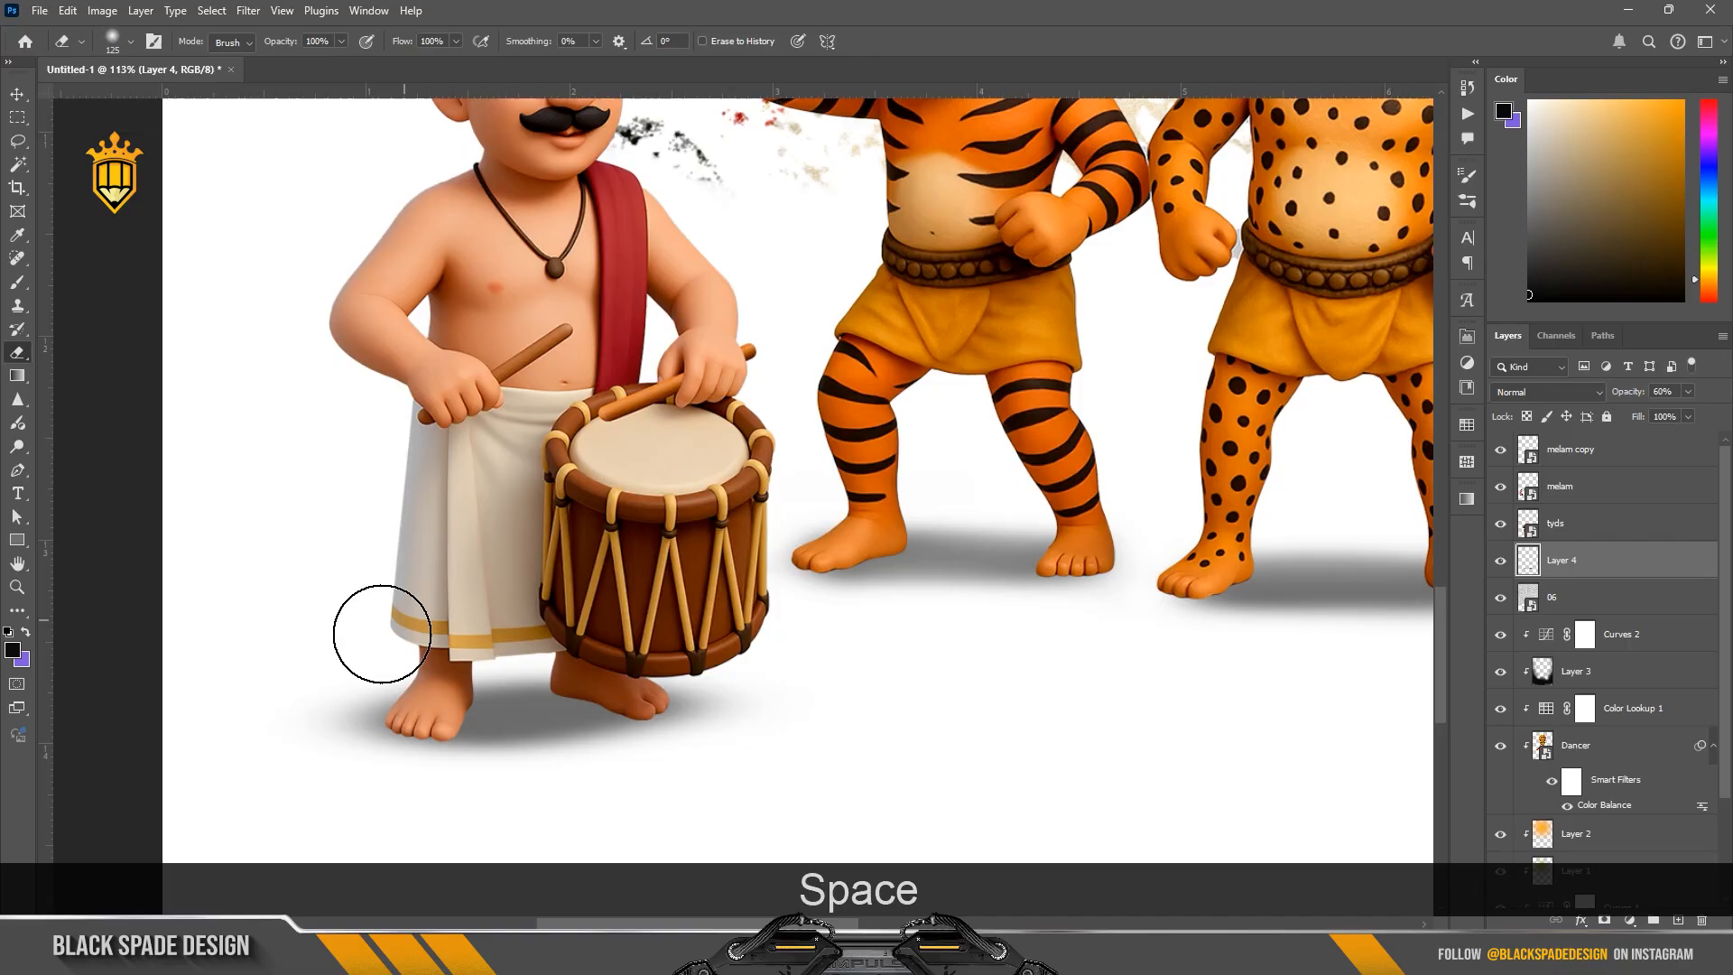
pyautogui.moveTo(494, 621); pyautogui.dragTo(634, 607)
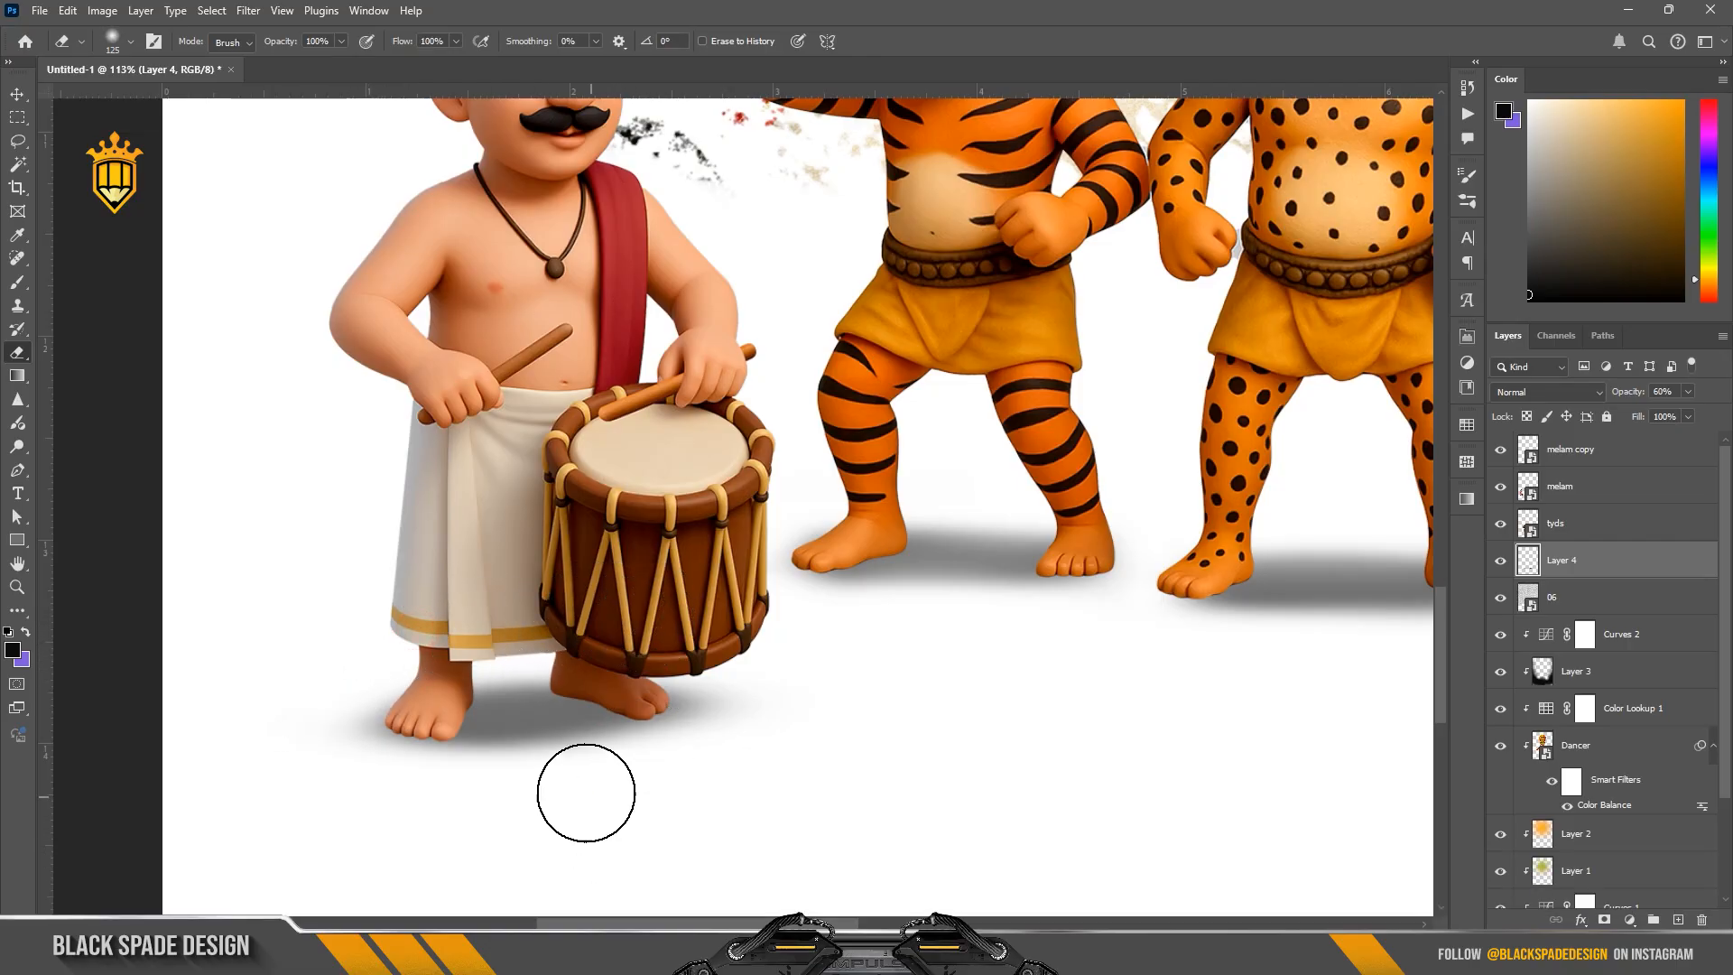
pyautogui.moveTo(586, 792)
pyautogui.mouseDown()
pyautogui.moveTo(493, 790)
pyautogui.moveTo(431, 810)
pyautogui.mouseUp()
# Step: Erase the stray shadow edges around the right tiger's feet
pyautogui.press('space')
pyautogui.moveTo(1128, 725); pyautogui.dragTo(593, 715)
pyautogui.press('space')
pyautogui.moveTo(1054, 706); pyautogui.dragTo(286, 700)
pyautogui.press('space')
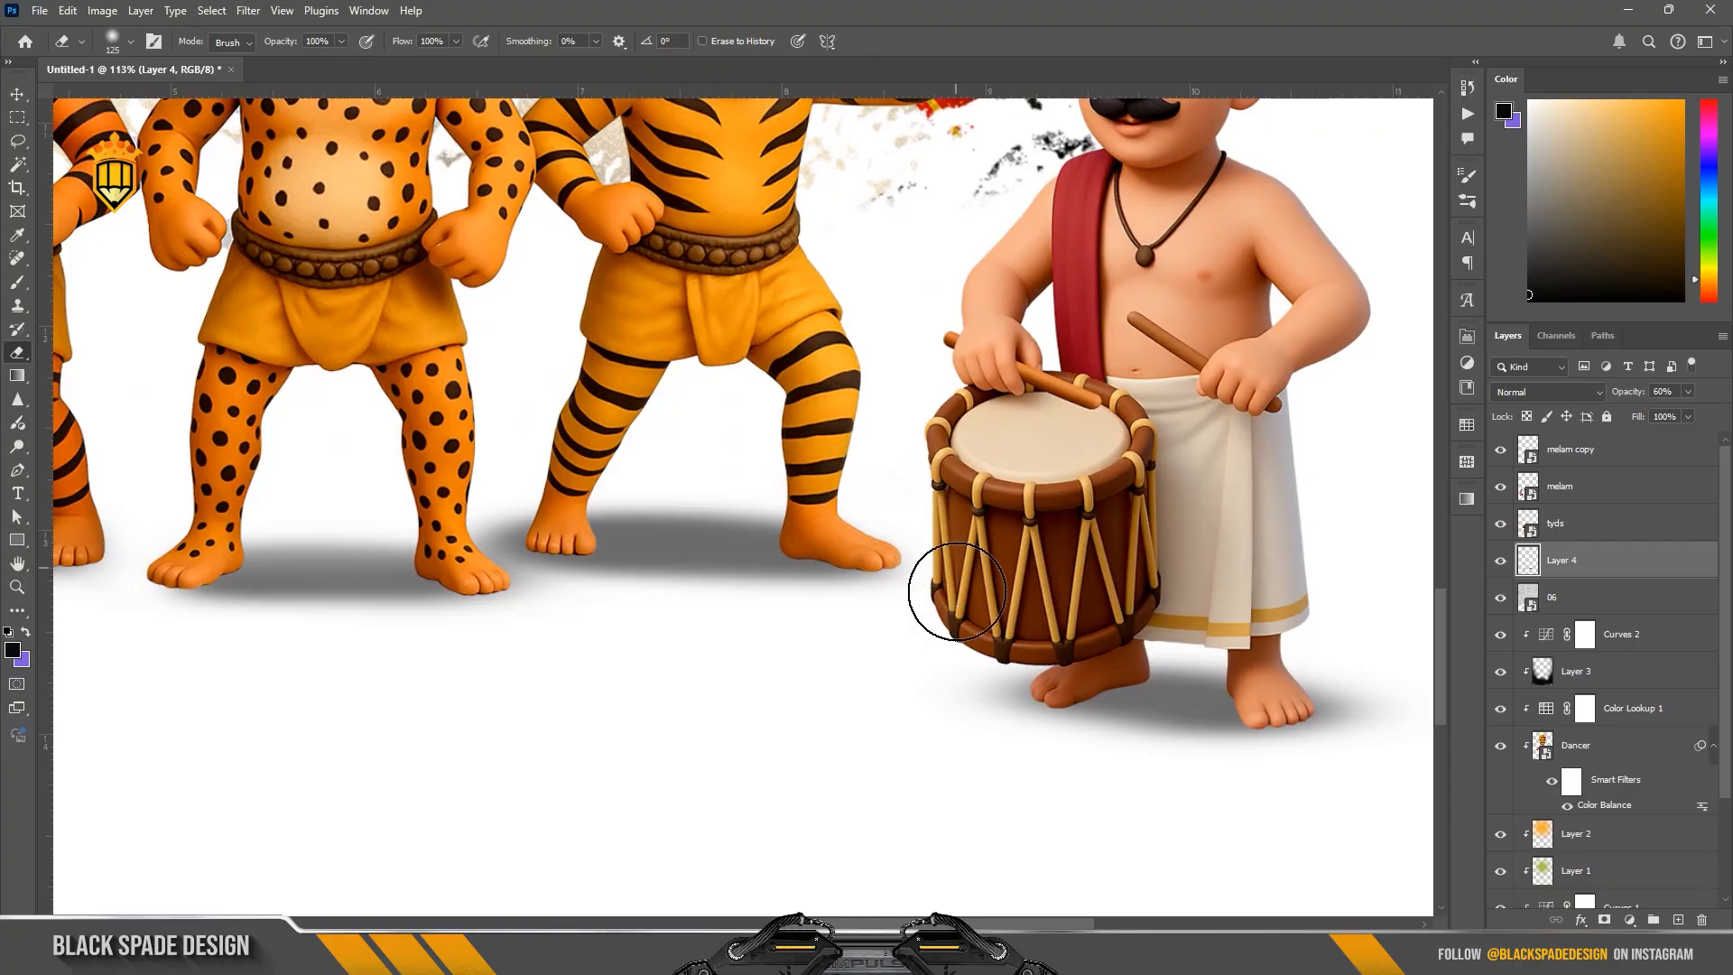
pyautogui.moveTo(487, 506)
pyautogui.mouseDown()
pyautogui.moveTo(503, 507)
pyautogui.moveTo(489, 507)
pyautogui.mouseUp()
pyautogui.moveTo(500, 510)
pyautogui.mouseDown()
pyautogui.moveTo(547, 614)
pyautogui.moveTo(602, 634)
pyautogui.mouseUp()
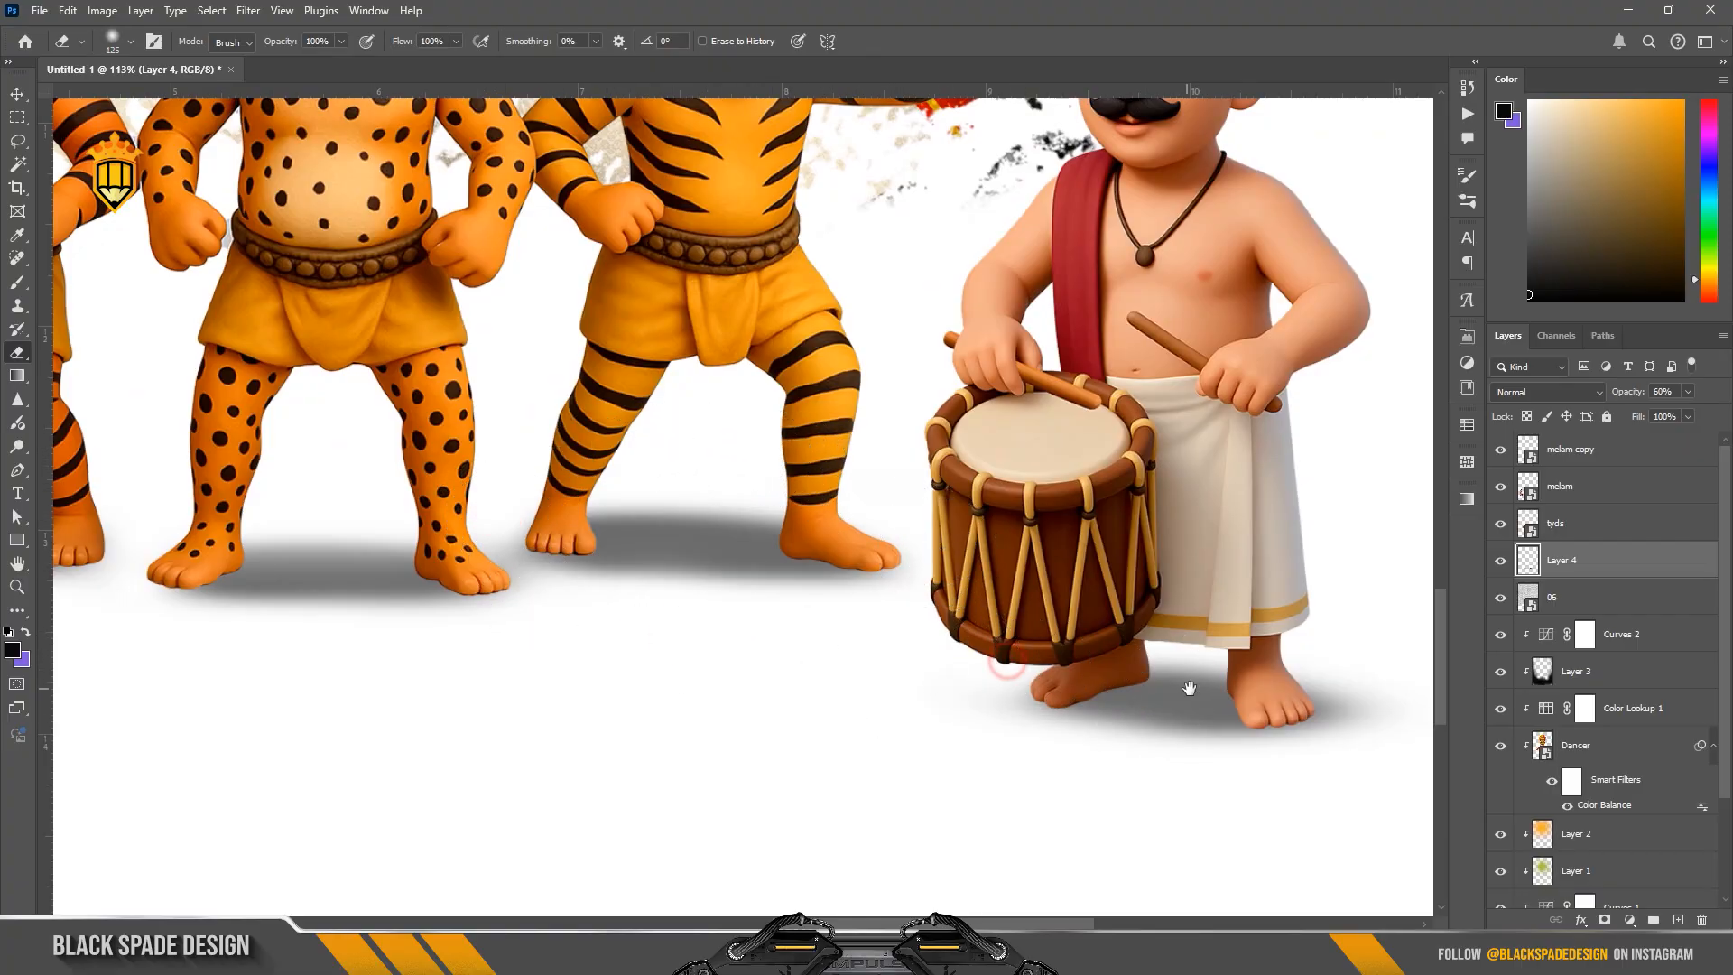
# Step: Erase the shadow spilling out below and beyond the right drummer's outer foot
pyautogui.press('space')
pyautogui.moveTo(1323, 643); pyautogui.dragTo(1049, 643)
pyautogui.moveTo(1110, 711); pyautogui.dragTo(1026, 780)
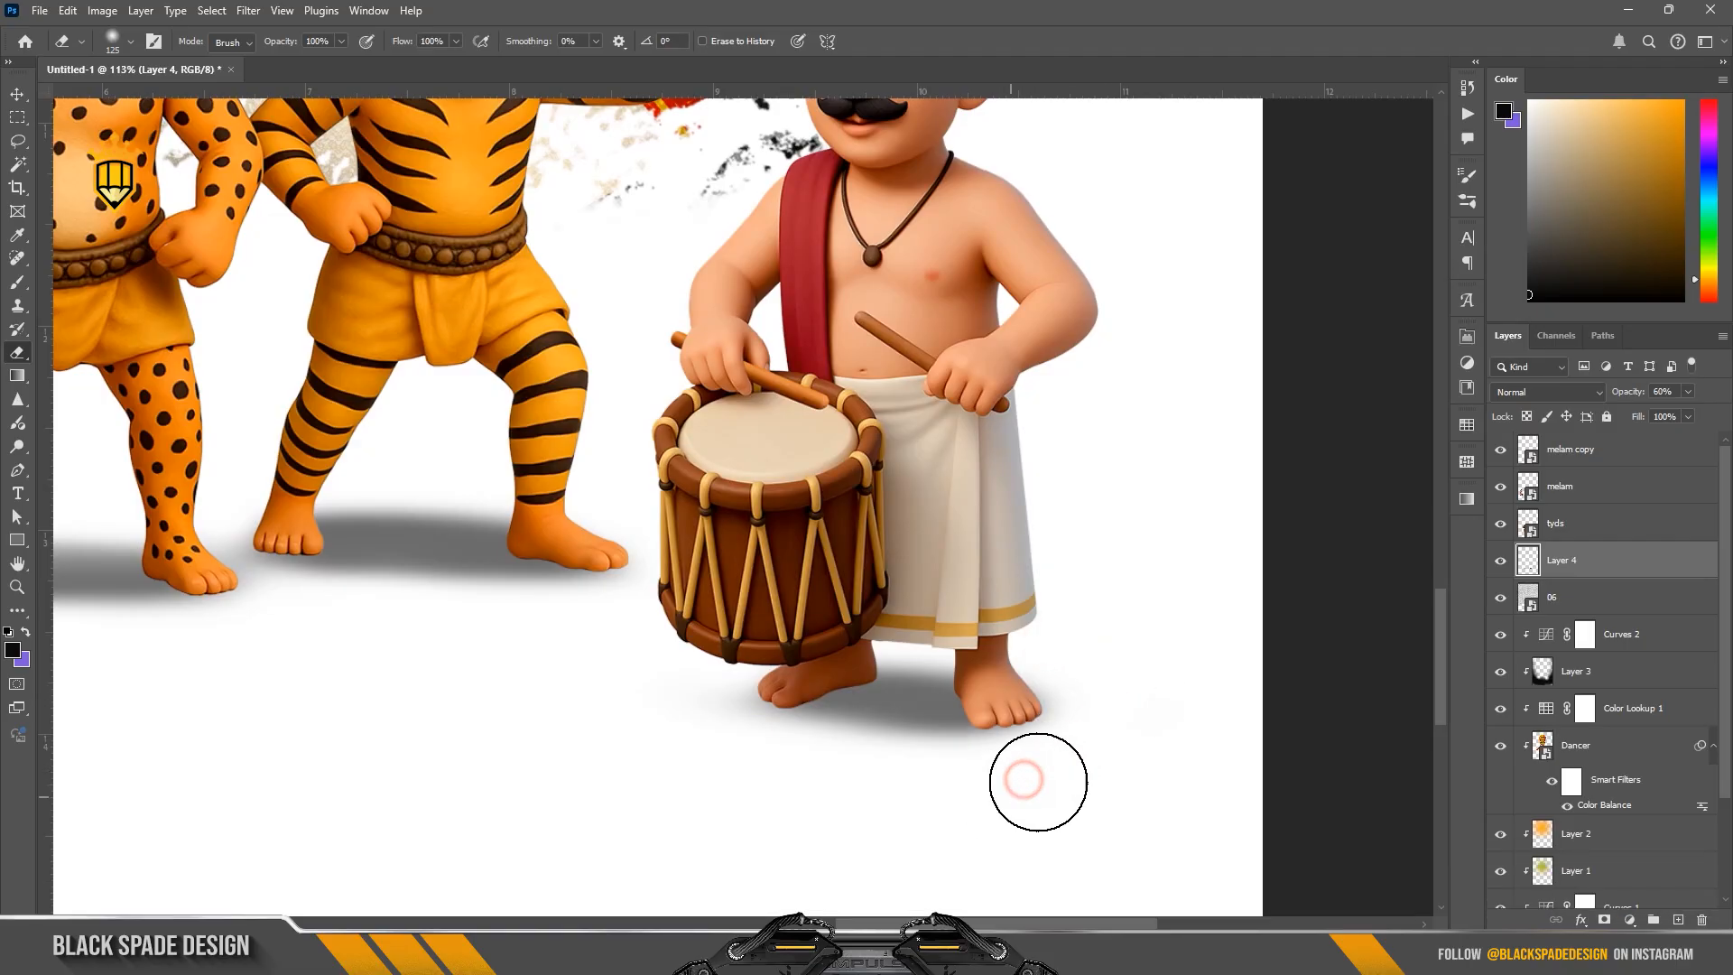
pyautogui.moveTo(1096, 680); pyautogui.dragTo(1131, 656)
# Step: Reduce the shadow layer's opacity to 40%
pyautogui.scroll(-5, 1132, 656)
pyautogui.press('space')
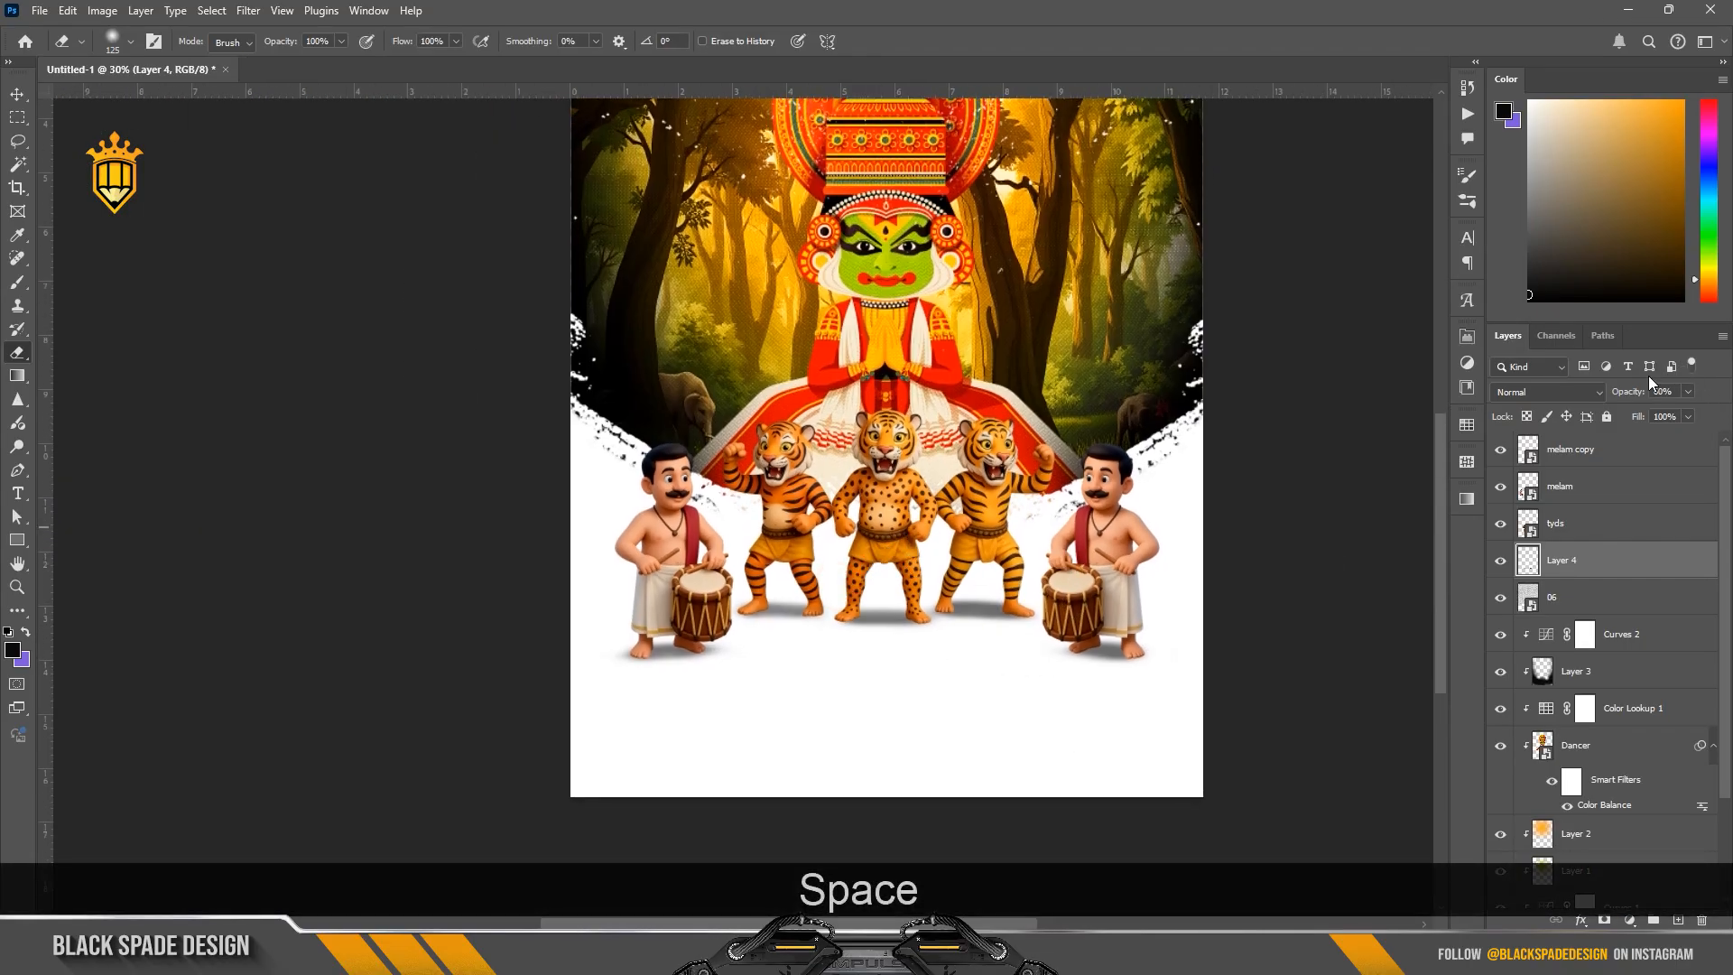
pyautogui.moveTo(1623, 390); pyautogui.dragTo(1609, 392)
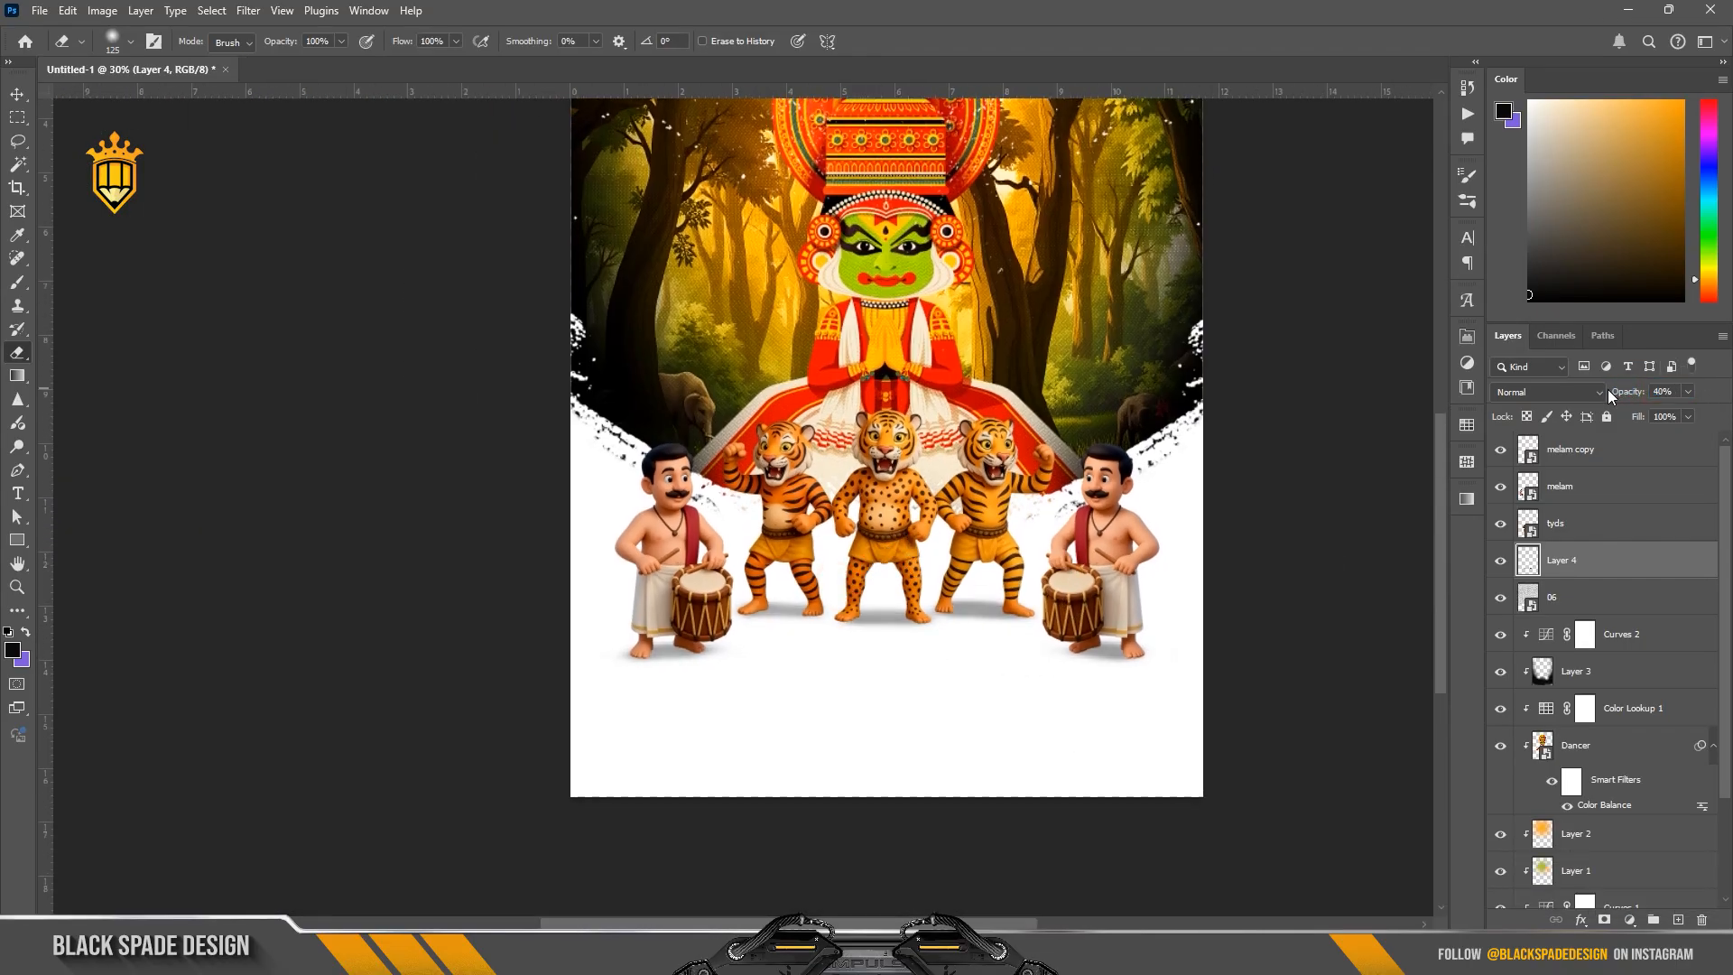
# Step: Examine the foot shadows of the tigers and drummers up close and within the overall poster
pyautogui.scroll(1, 869, 591)
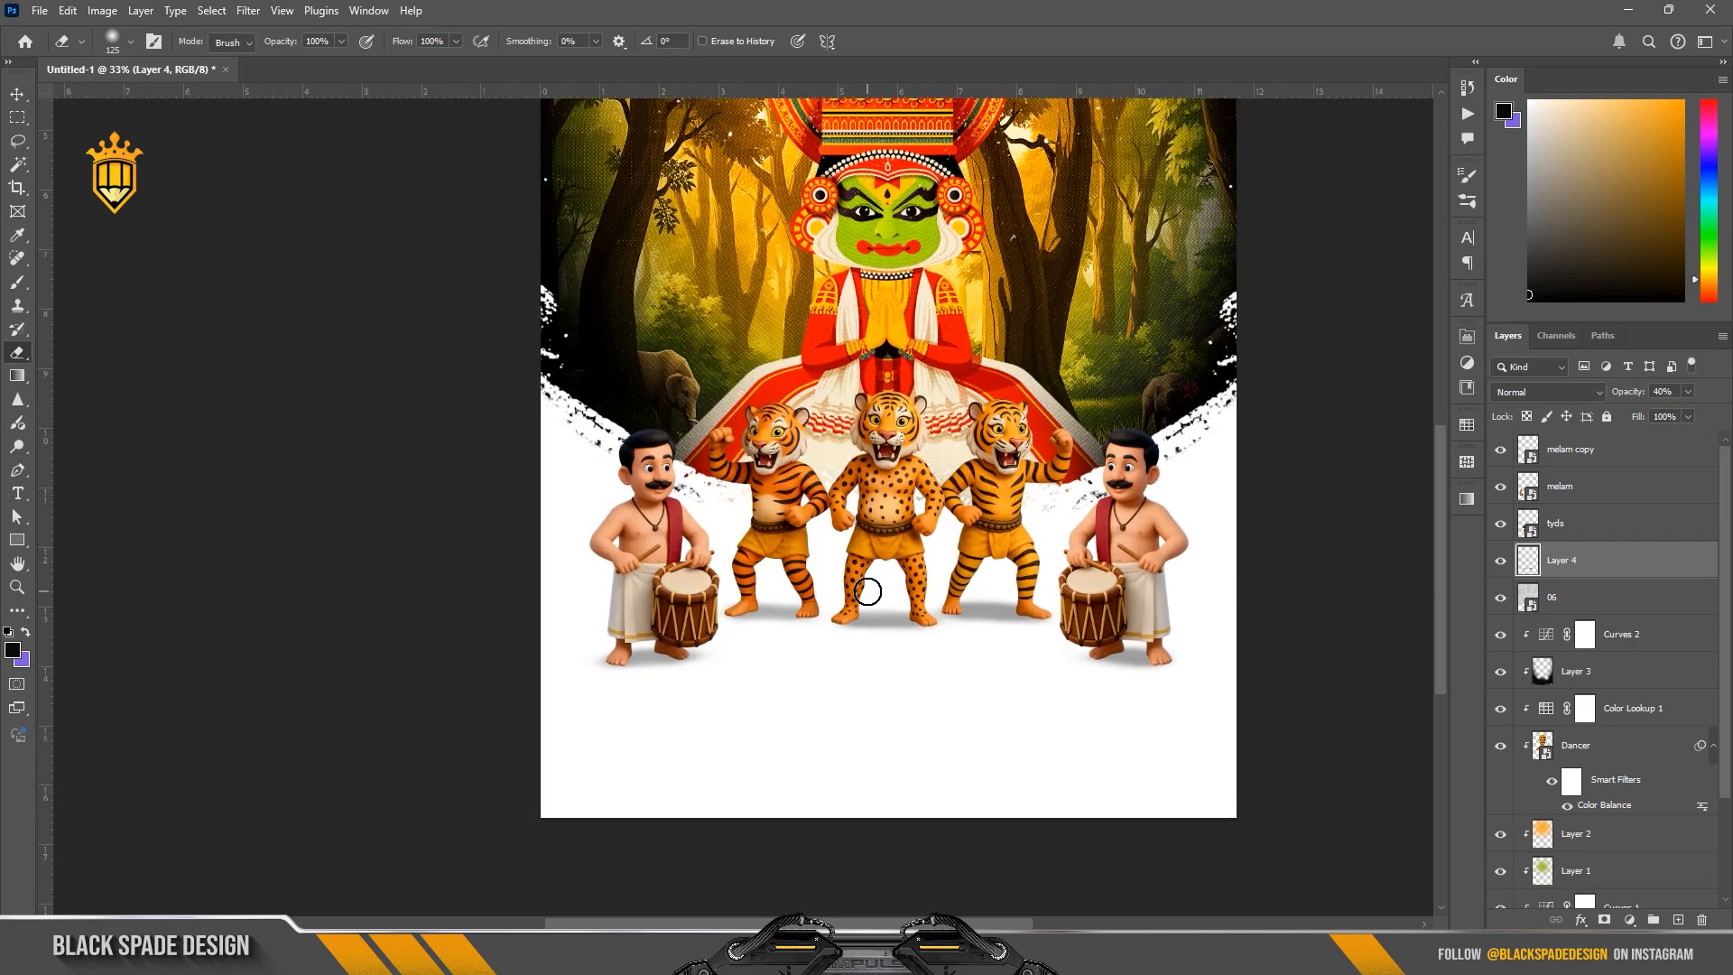
pyautogui.press('v')
pyautogui.click(920, 596)
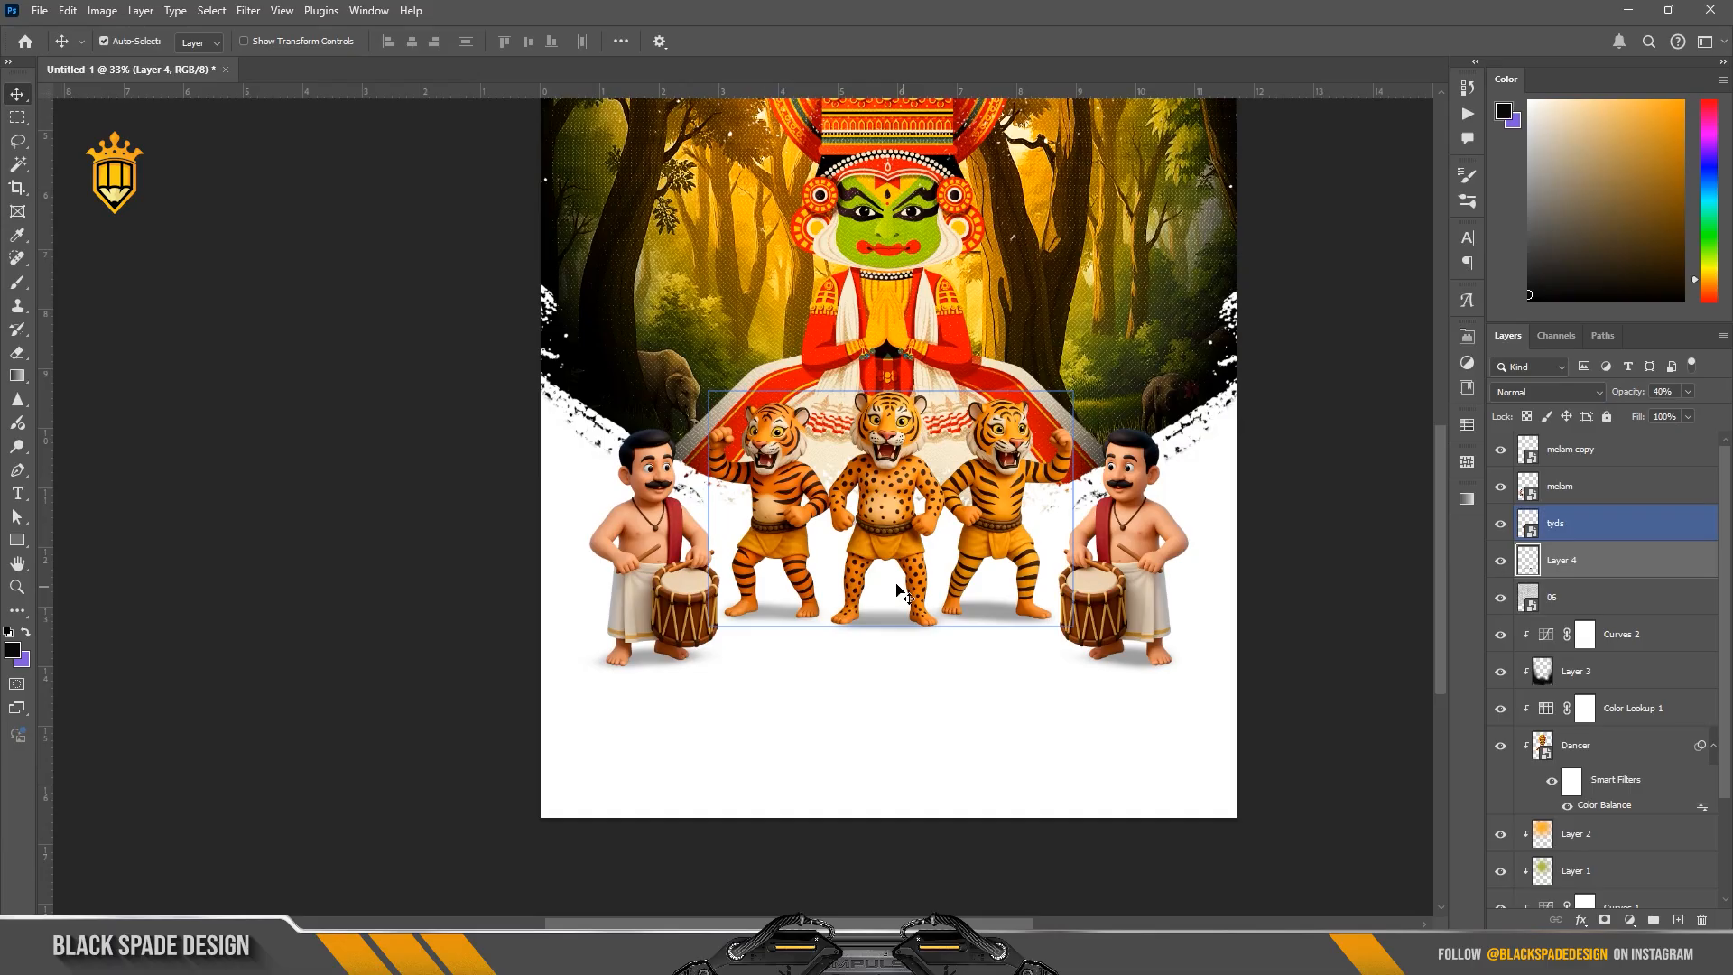
pyautogui.scroll(-2, 893, 636)
pyautogui.scroll(5, 821, 603)
pyautogui.scroll(-2, 837, 602)
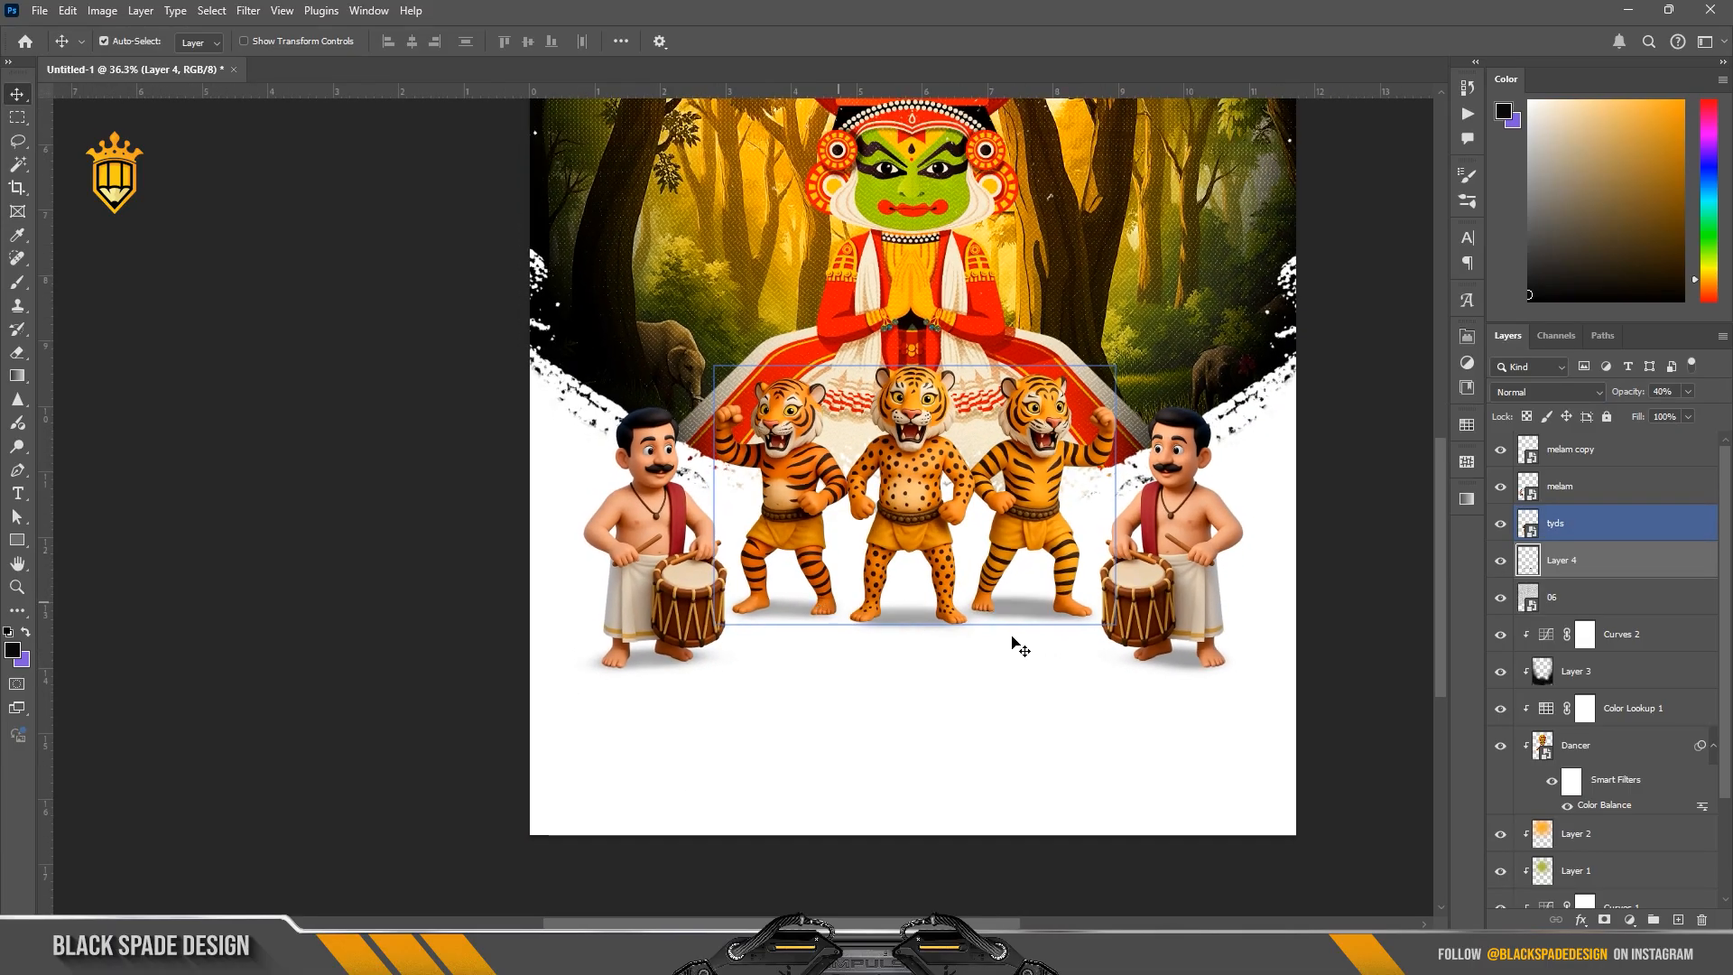
pyautogui.press('space')
pyautogui.moveTo(951, 631); pyautogui.dragTo(950, 596)
pyautogui.scroll(-2, 952, 603)
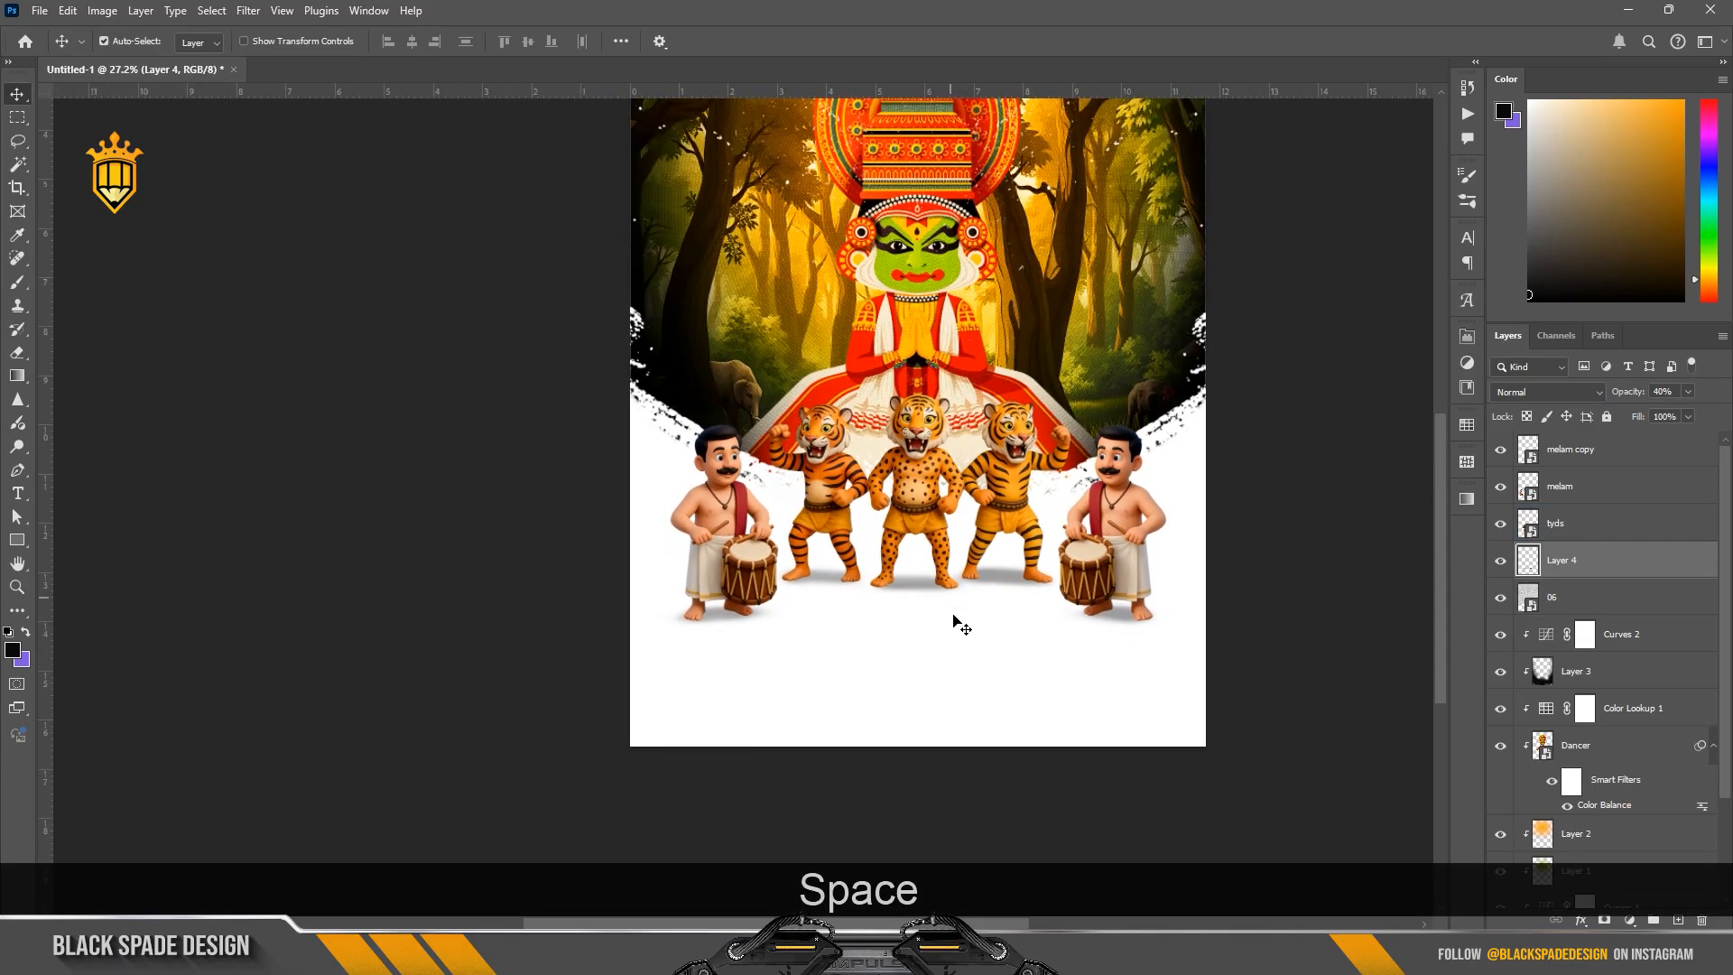
# Step: Group the two drummer layers and the tiger layer above the foot-shadow layer
pyautogui.scroll(4, 930, 614)
pyautogui.scroll(-2, 914, 616)
pyautogui.press('space')
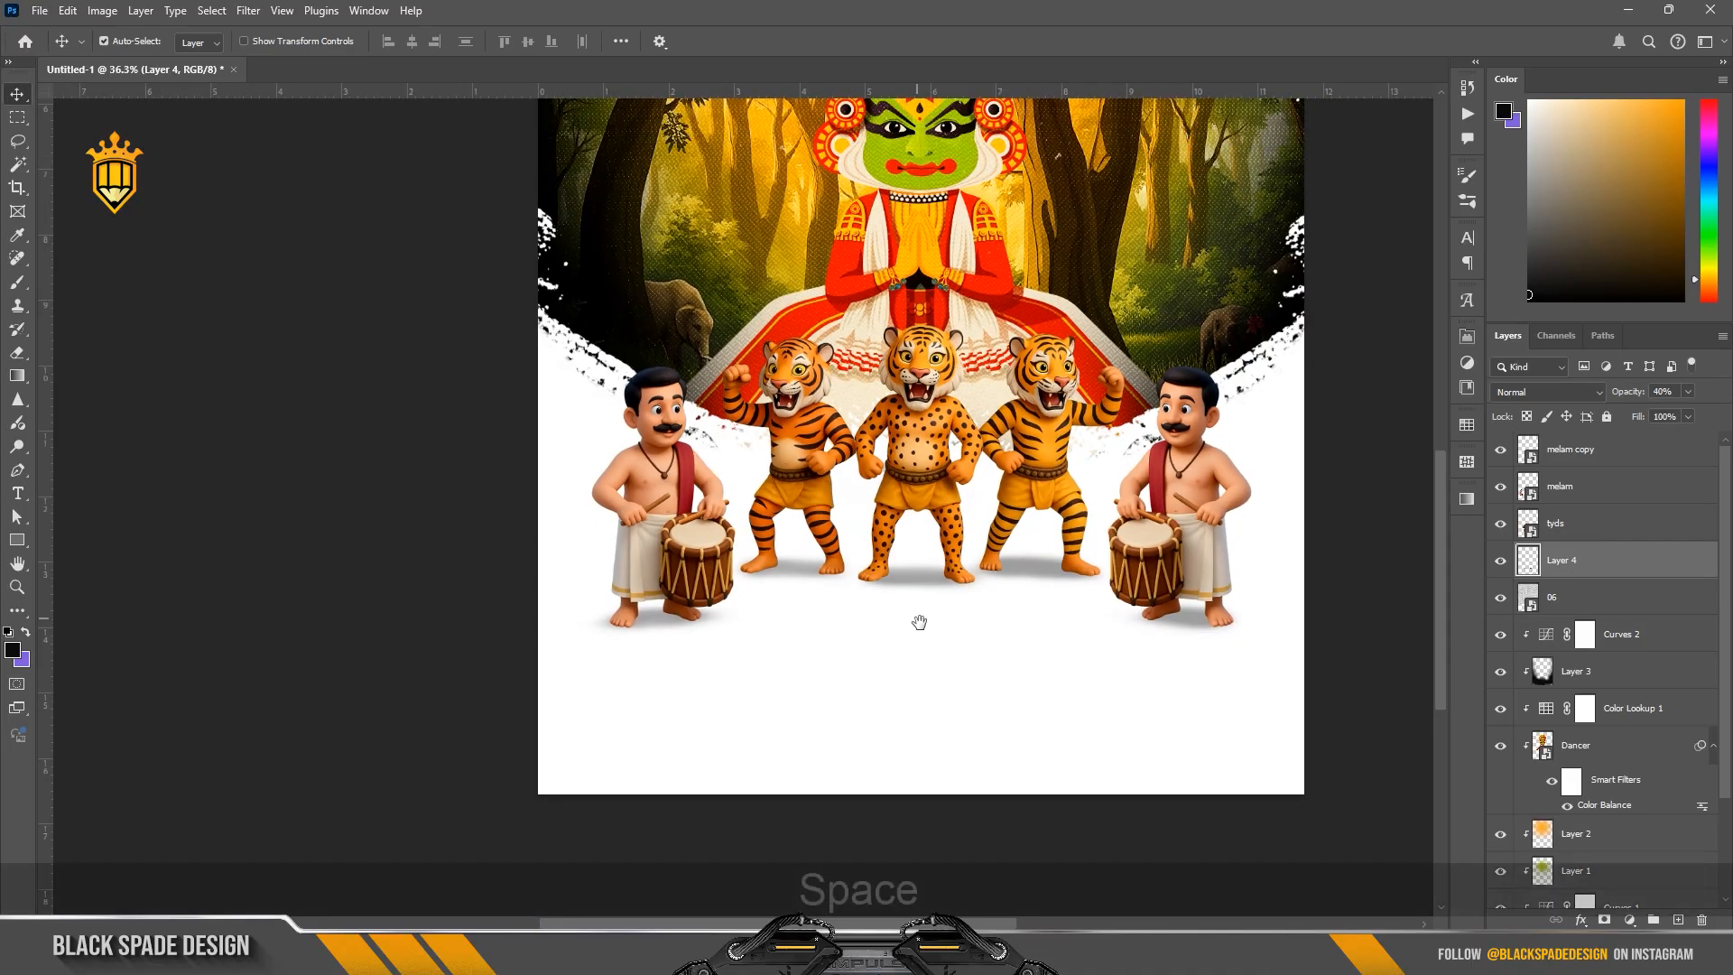
pyautogui.moveTo(919, 623); pyautogui.dragTo(920, 579)
pyautogui.click(1625, 455)
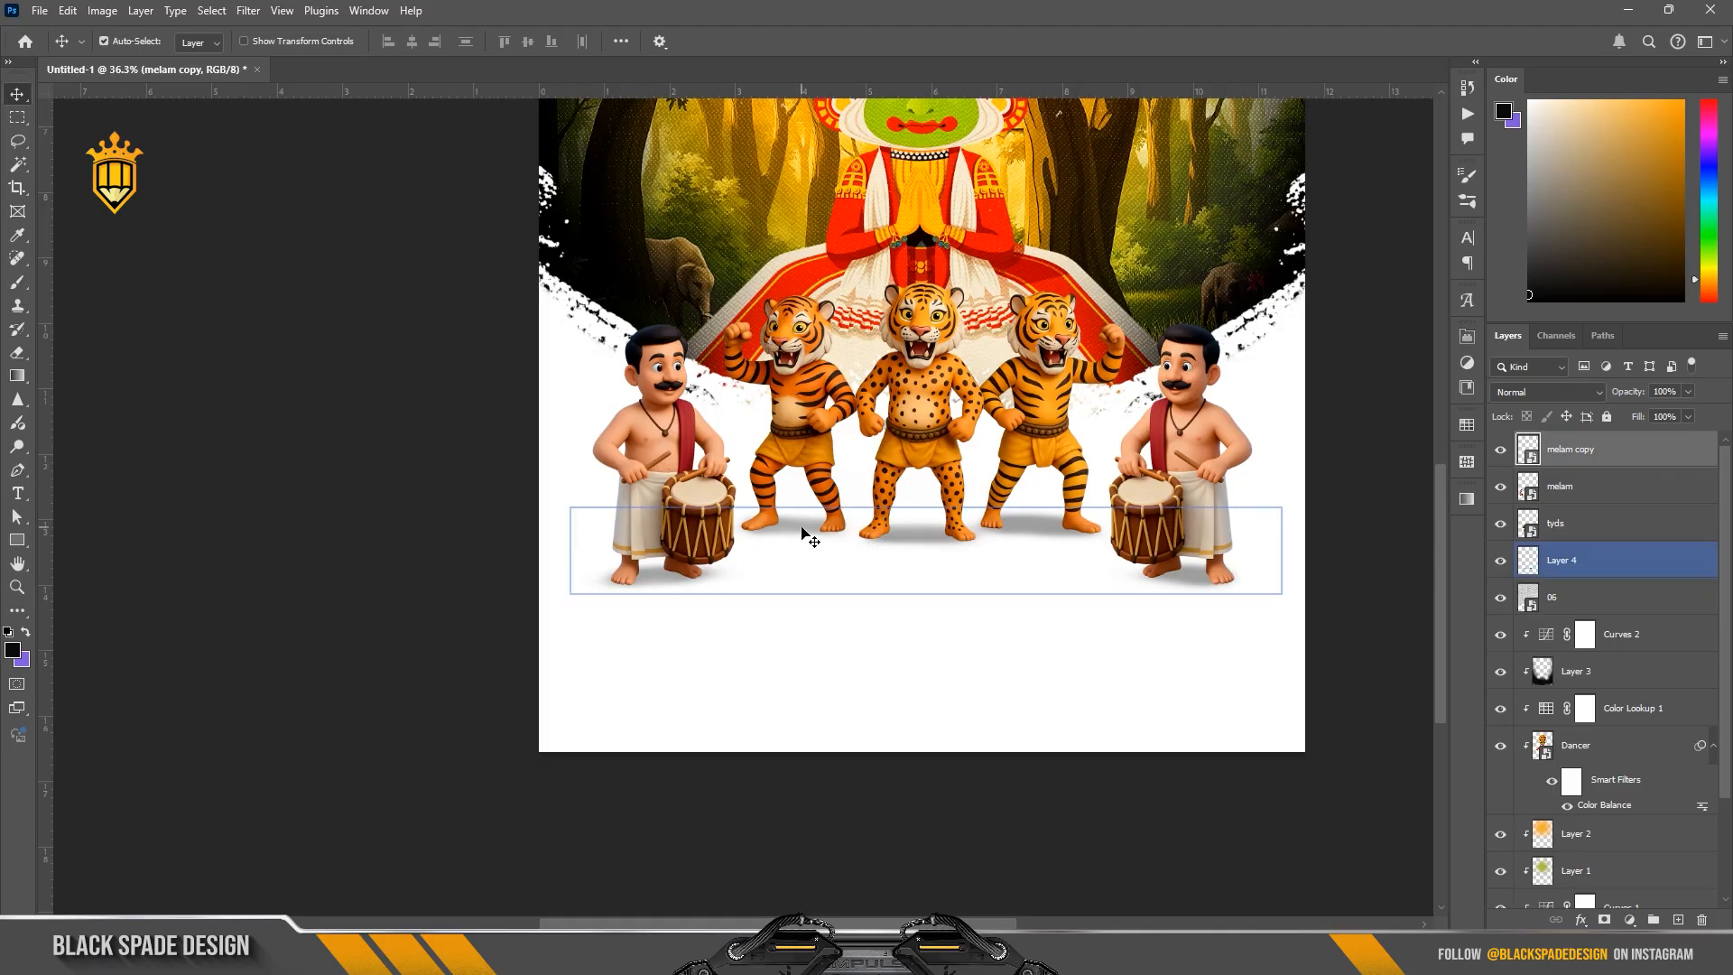
pyautogui.click(1565, 565)
pyautogui.click(1496, 561)
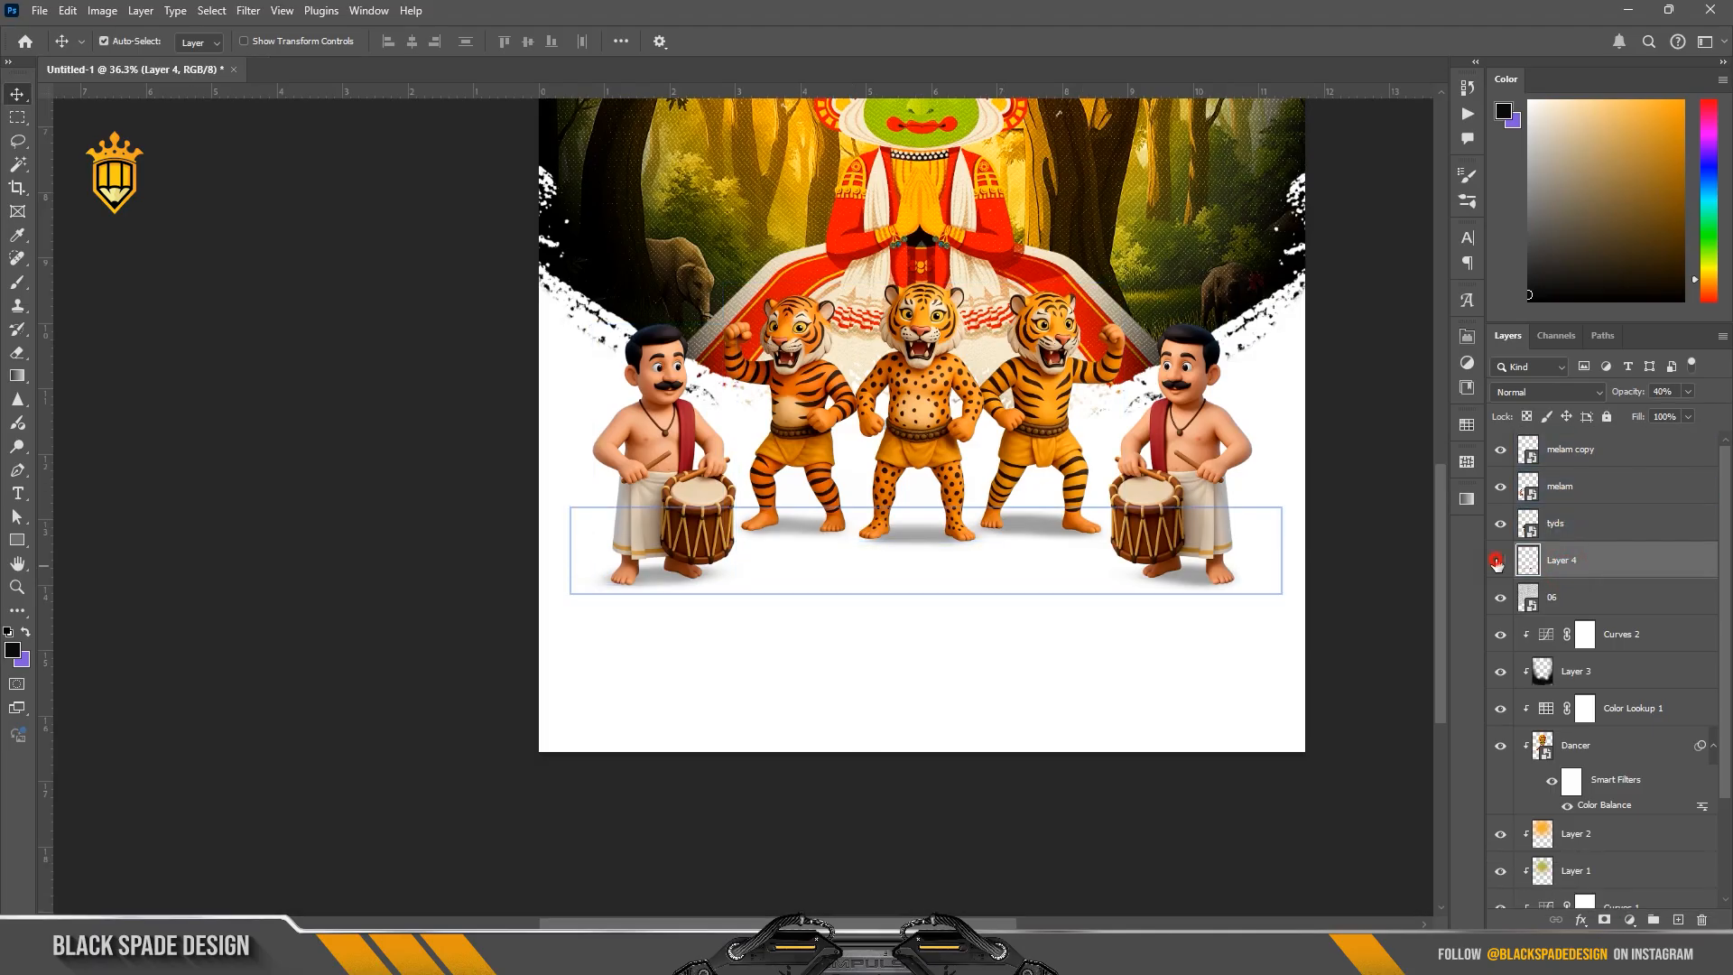
pyautogui.click(1570, 450)
pyautogui.keyDown('shift'); pyautogui.click(1561, 524); pyautogui.keyUp('shift')
pyautogui.hotkey('ctrl', 'g')
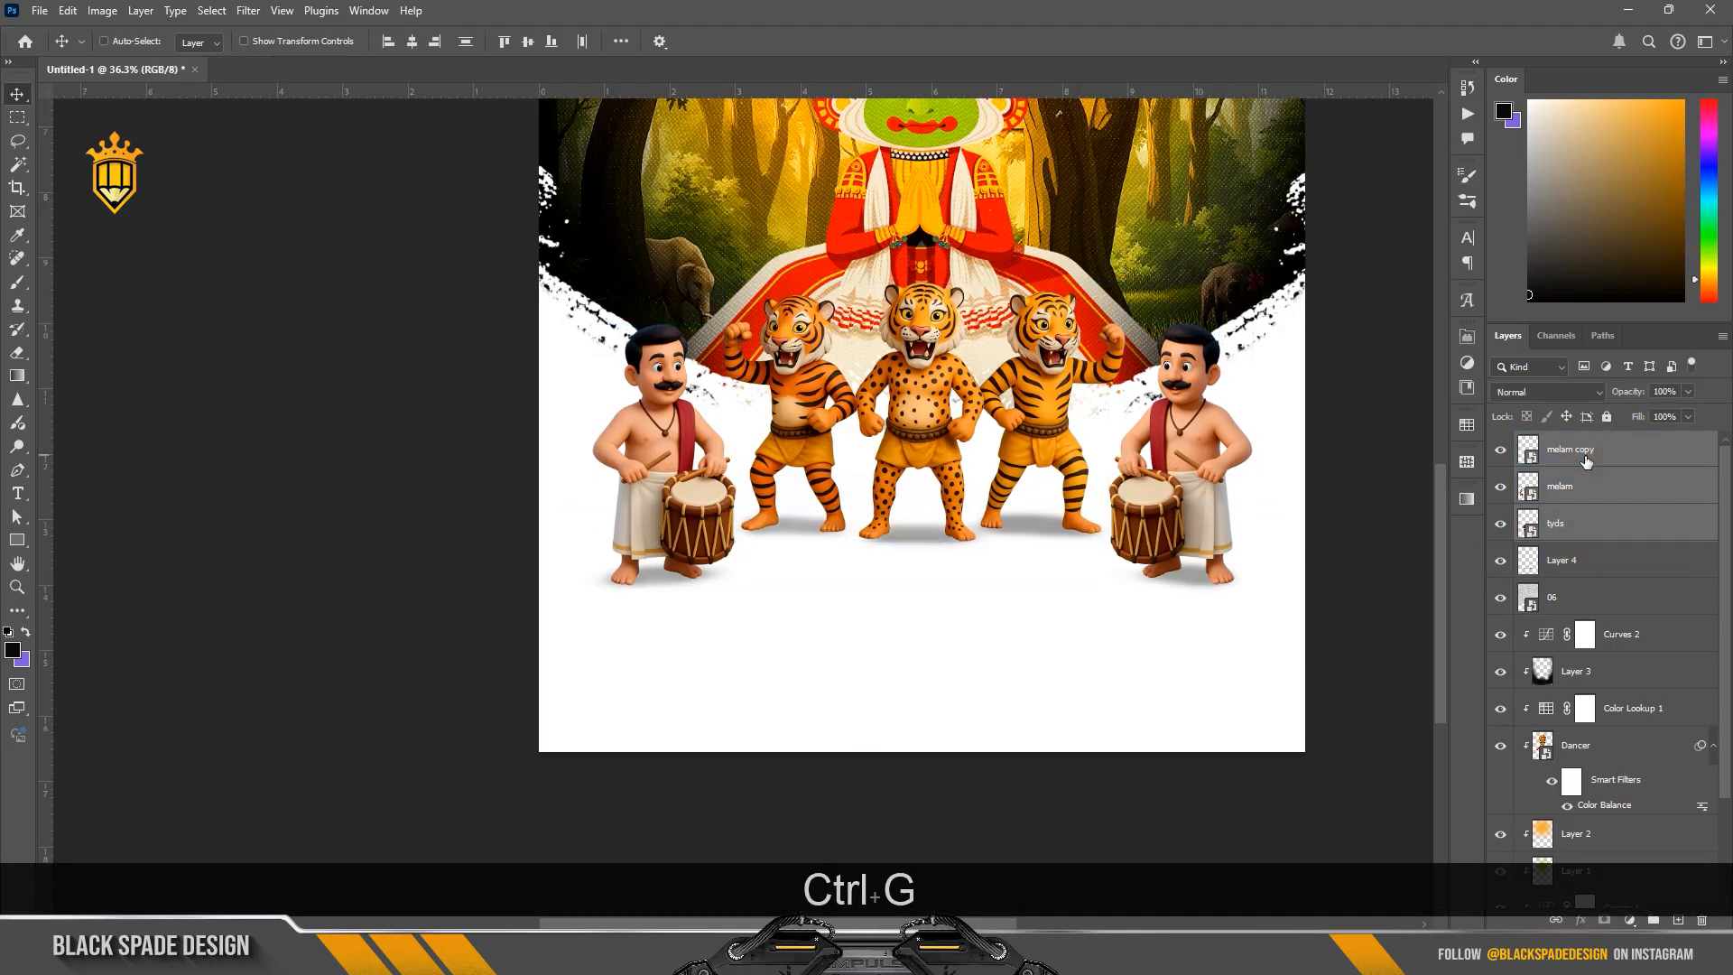
# Step: Add a Curves adjustment clipped to the figures group, move its white point to input 226, and invert its mask
pyautogui.click(1630, 920)
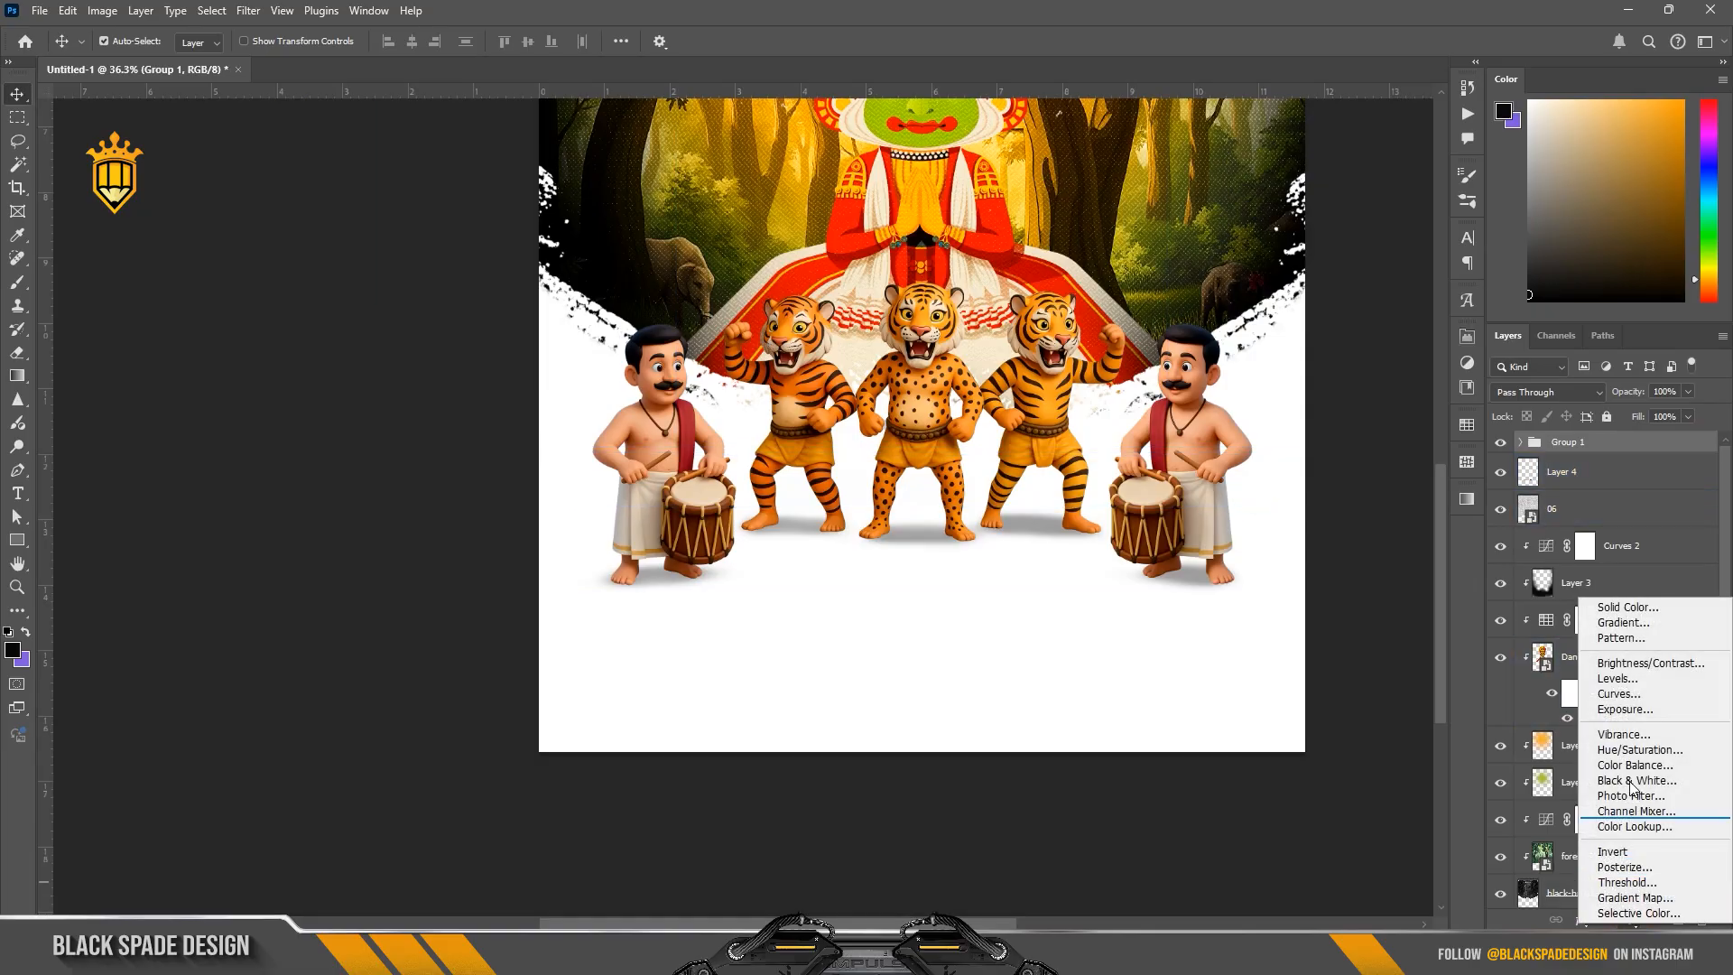
pyautogui.click(1620, 694)
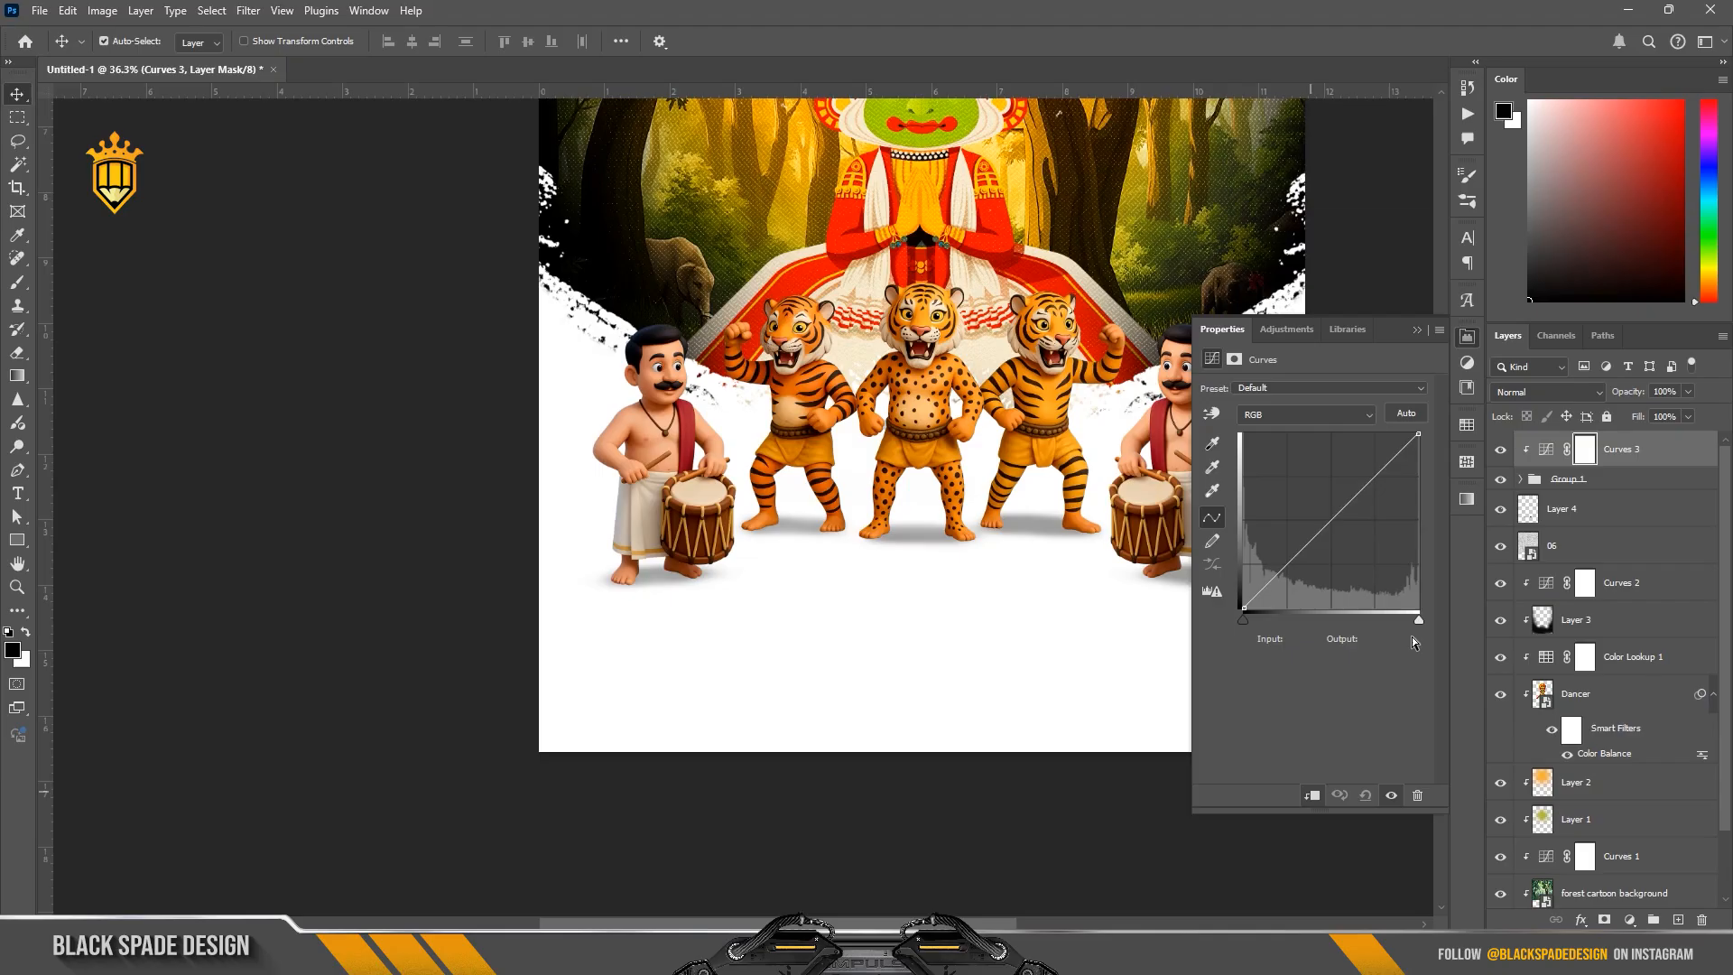
pyautogui.moveTo(1412, 621); pyautogui.dragTo(1399, 619)
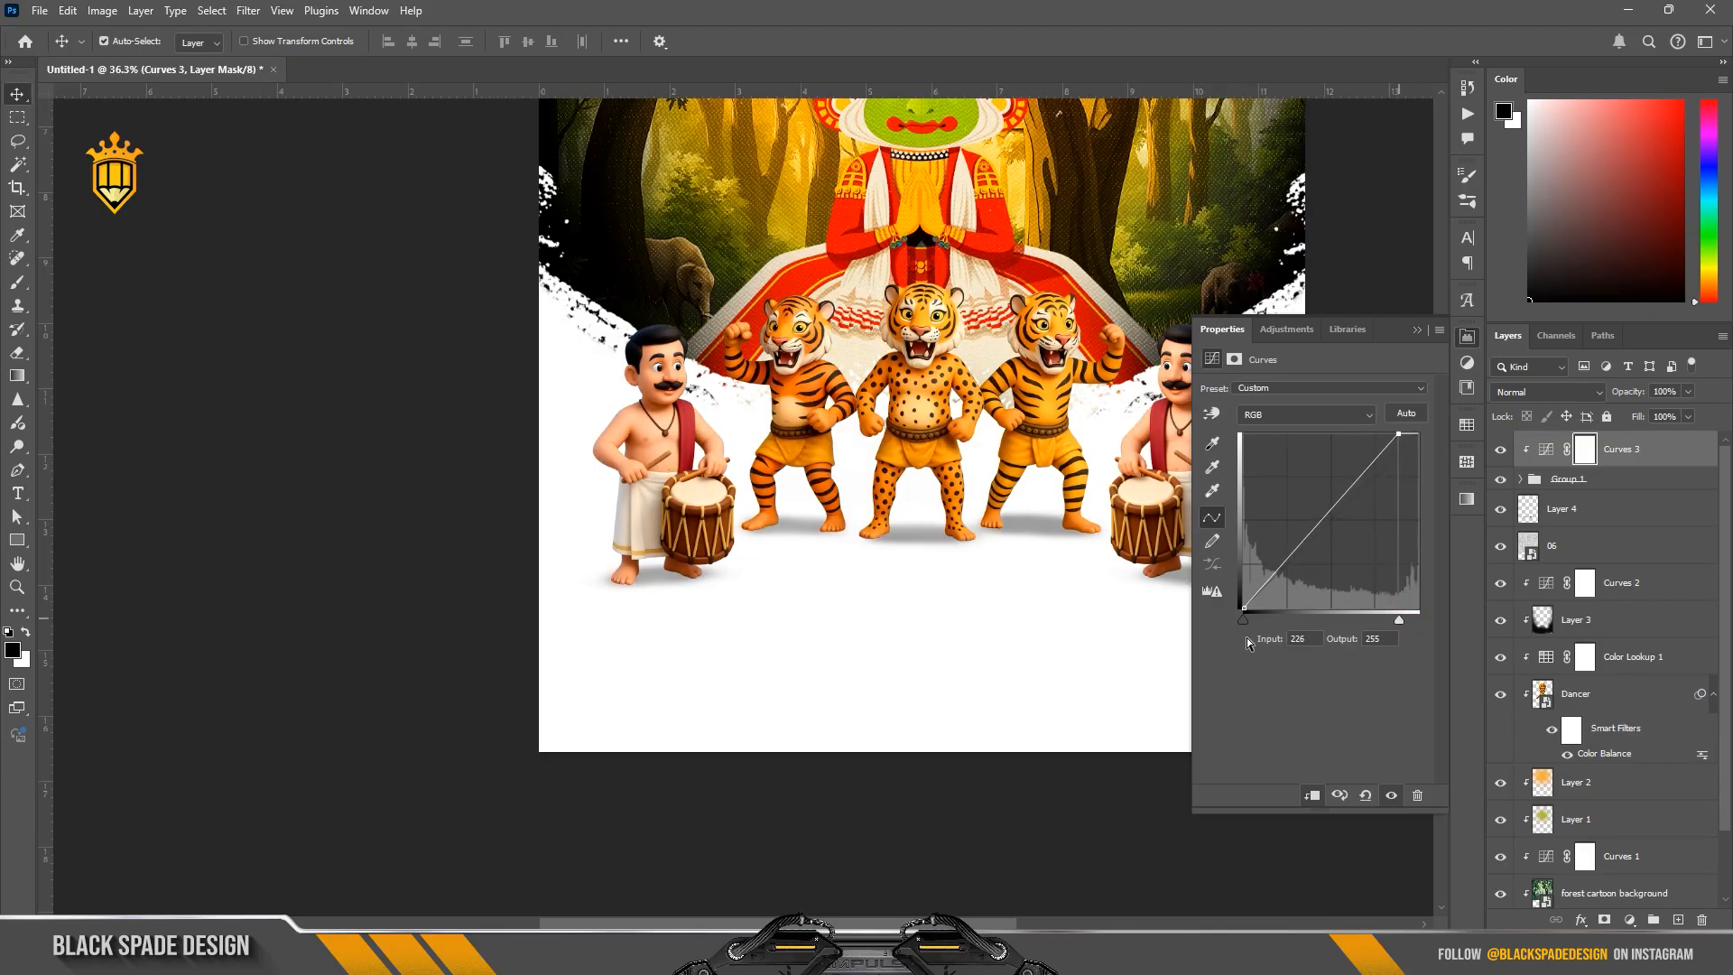
pyautogui.click(1414, 331)
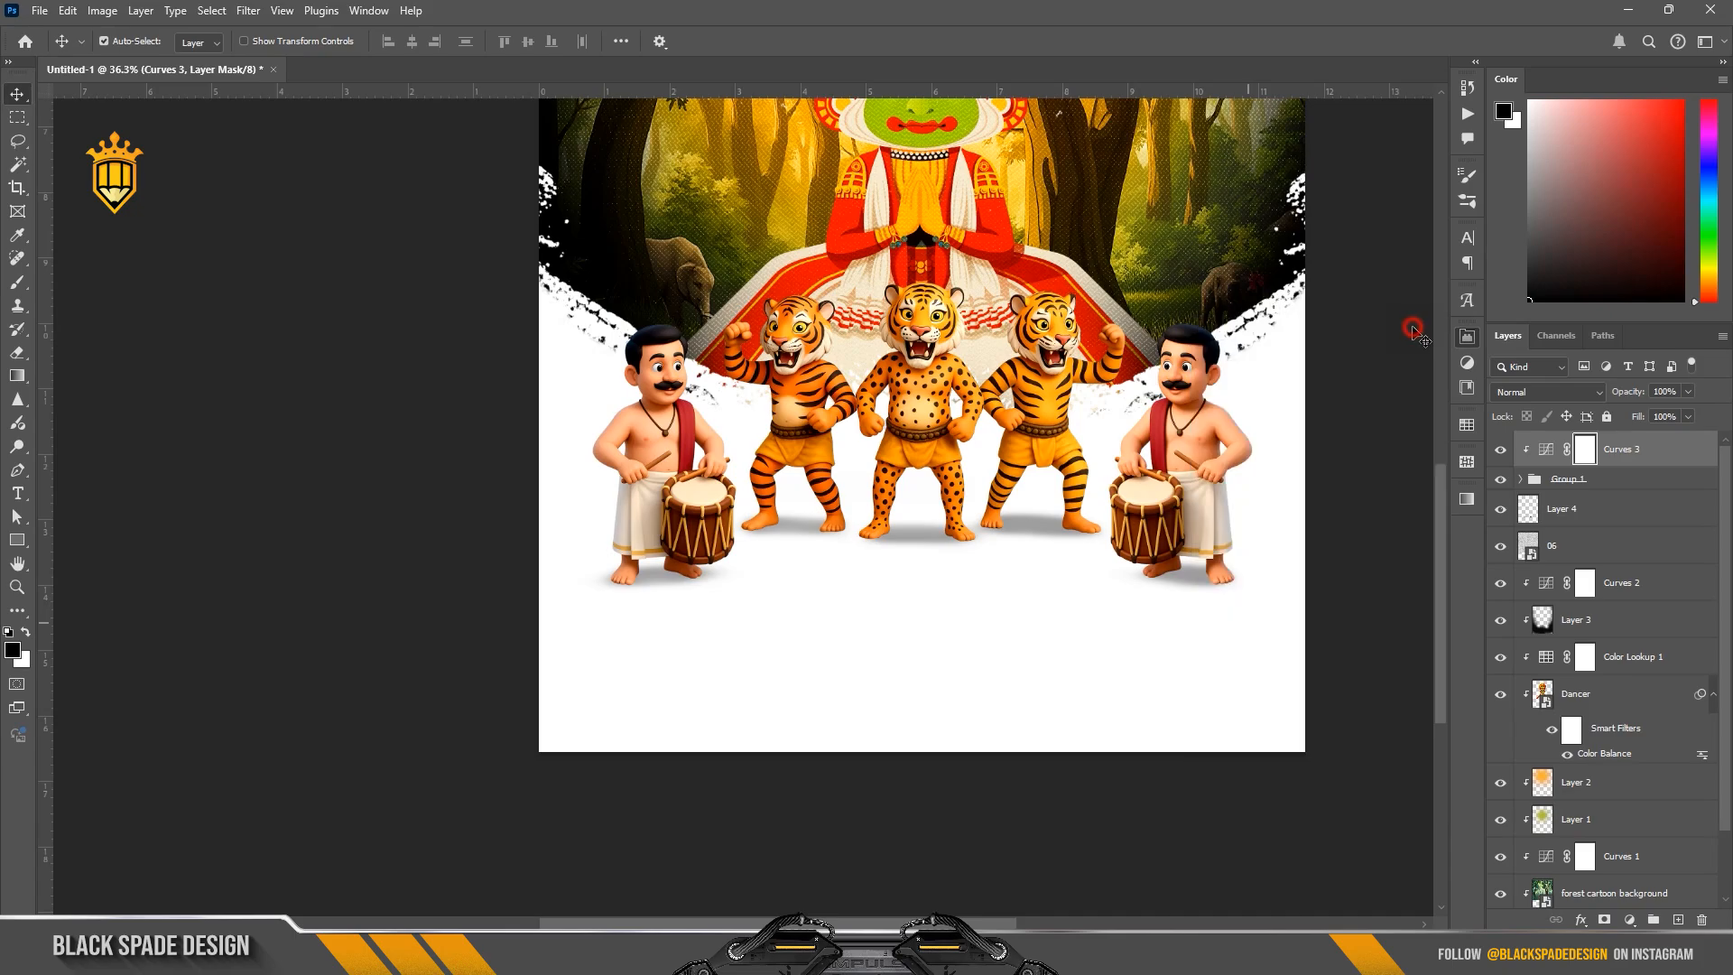
pyautogui.hotkey('ctrl', 'i')
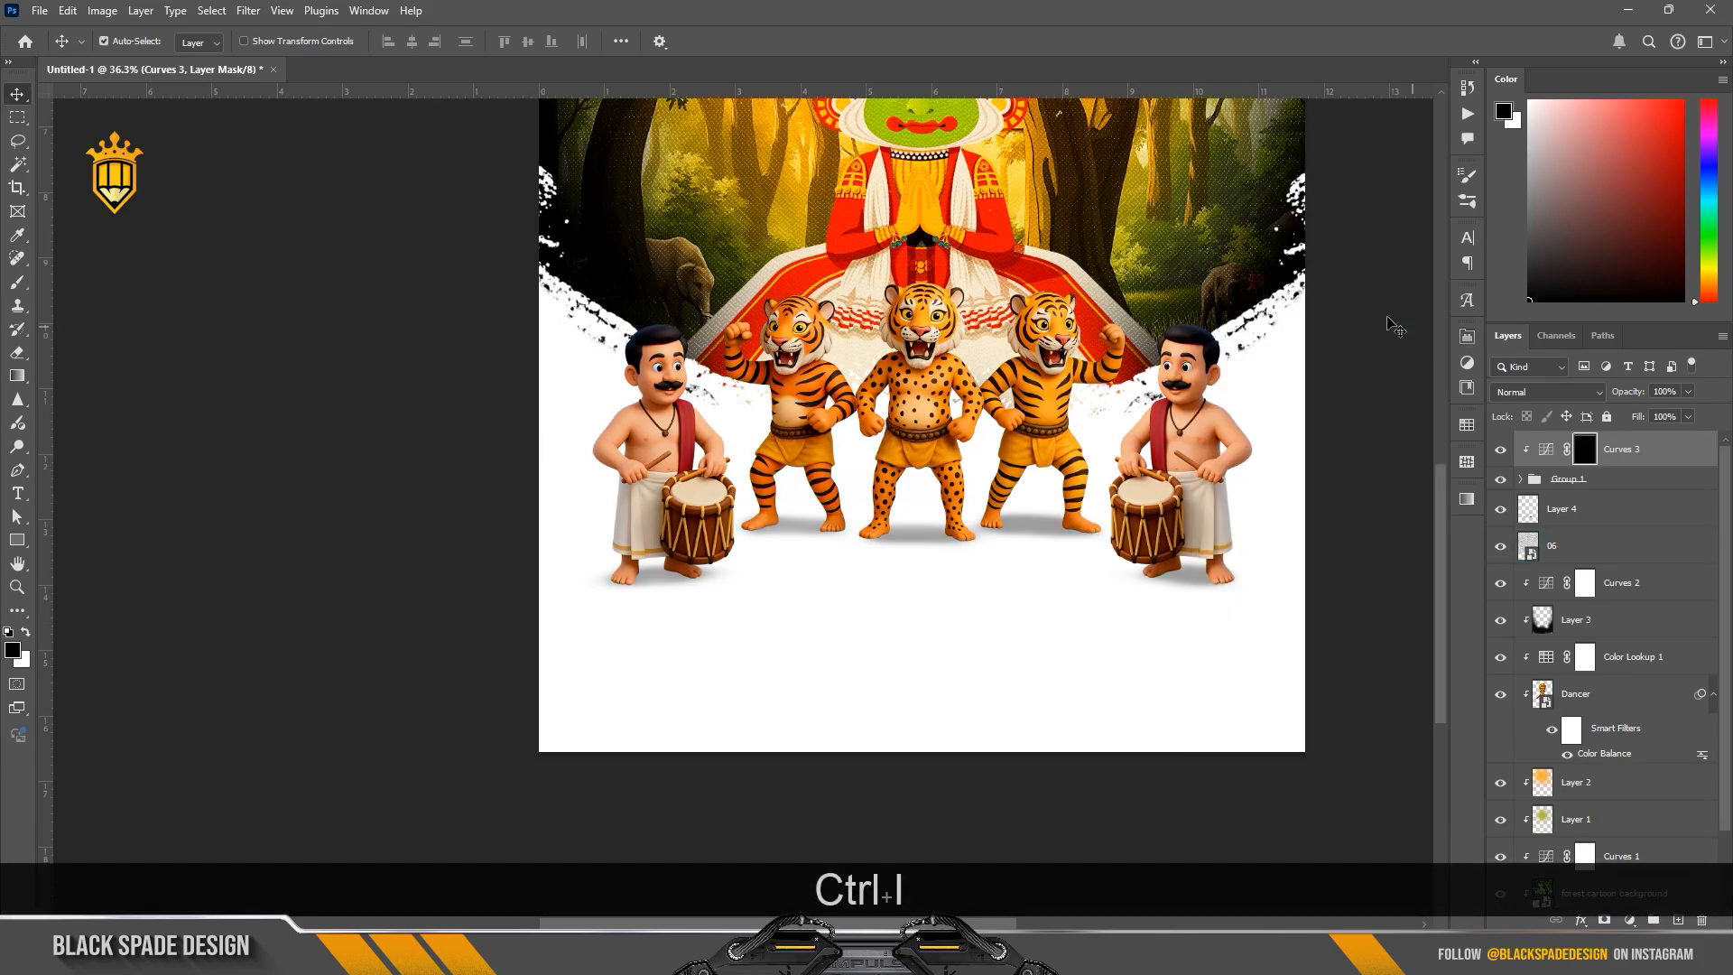
# Step: Paint white on the Curves mask along the left drummer's head and shoulder with a 125 px soft round brush
pyautogui.press('b')
pyautogui.scroll(3, 376, 255)
pyautogui.click(122, 40)
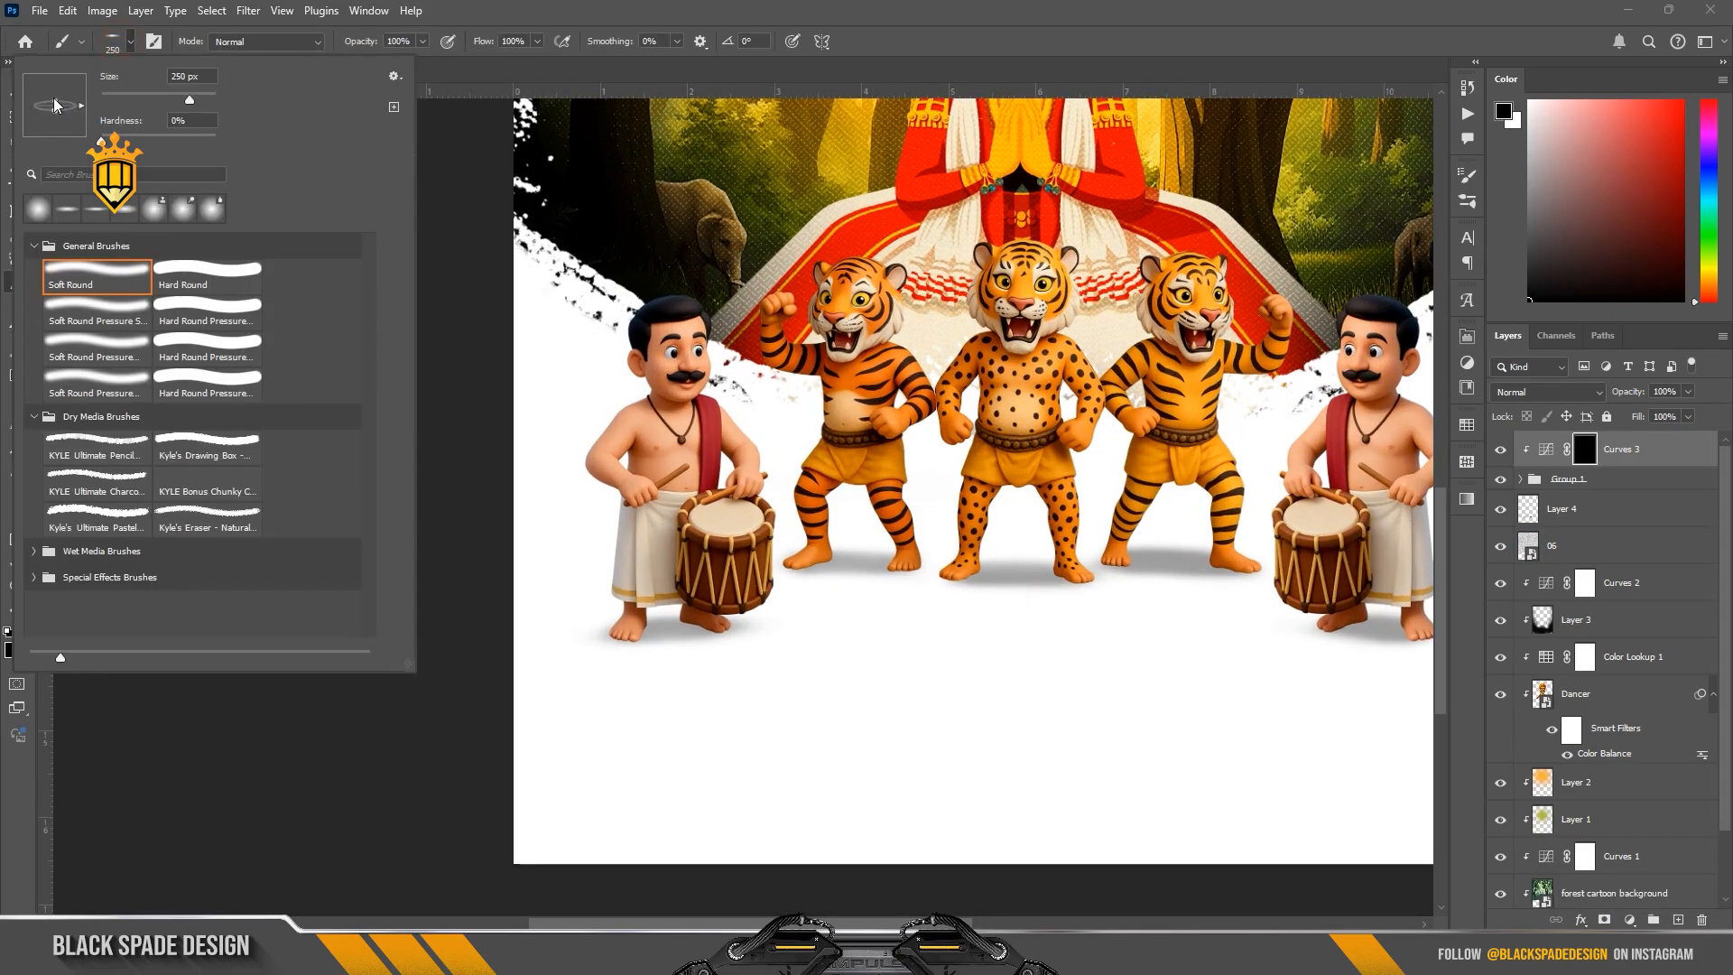
pyautogui.scroll(4, 568, 341)
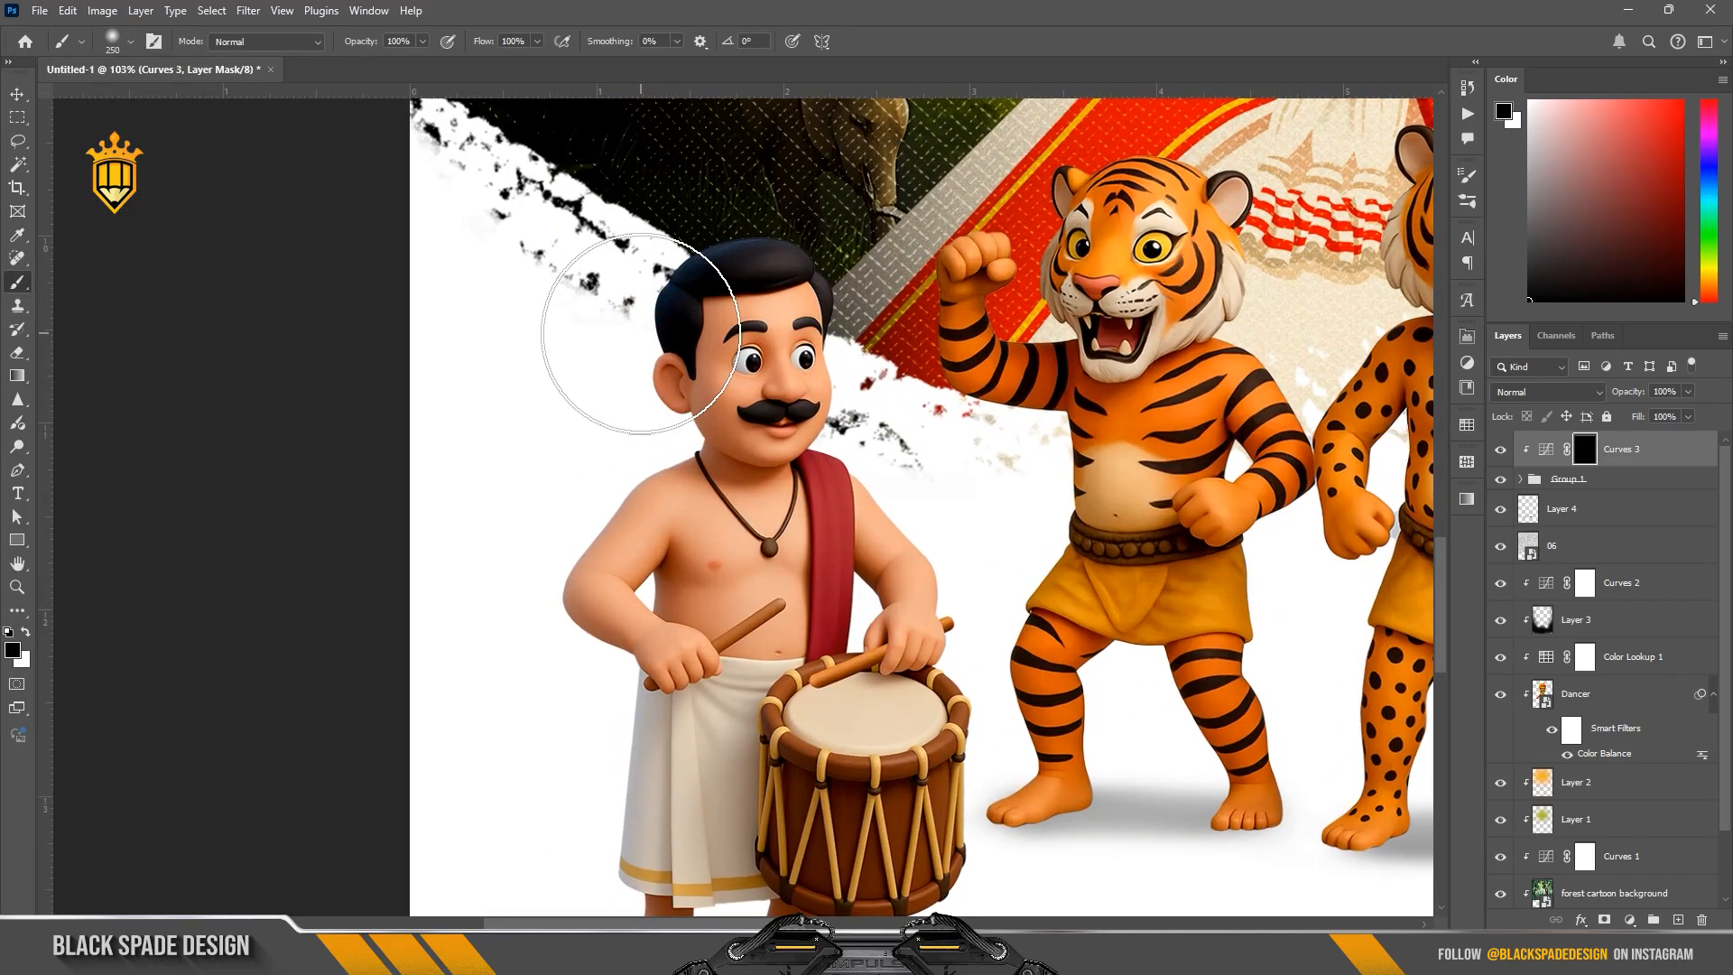
pyautogui.press('x')
pyautogui.press('[')
pyautogui.press('[')
pyautogui.press('[')
pyautogui.press('[')
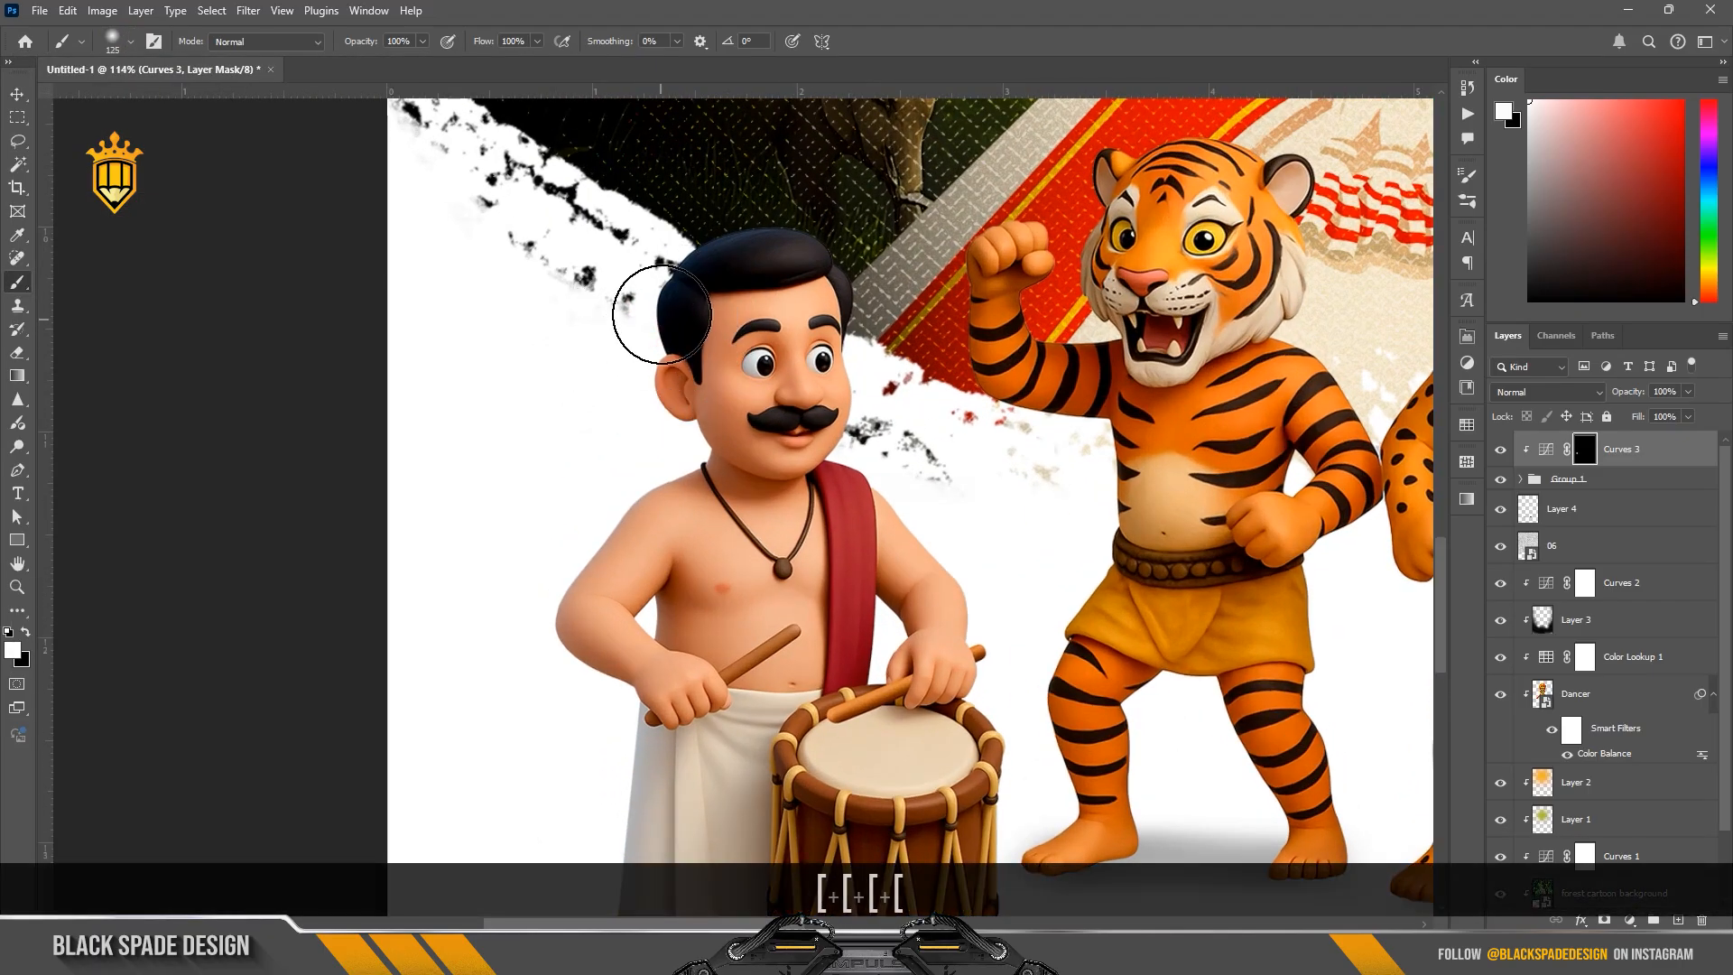
pyautogui.scroll(2, 688, 294)
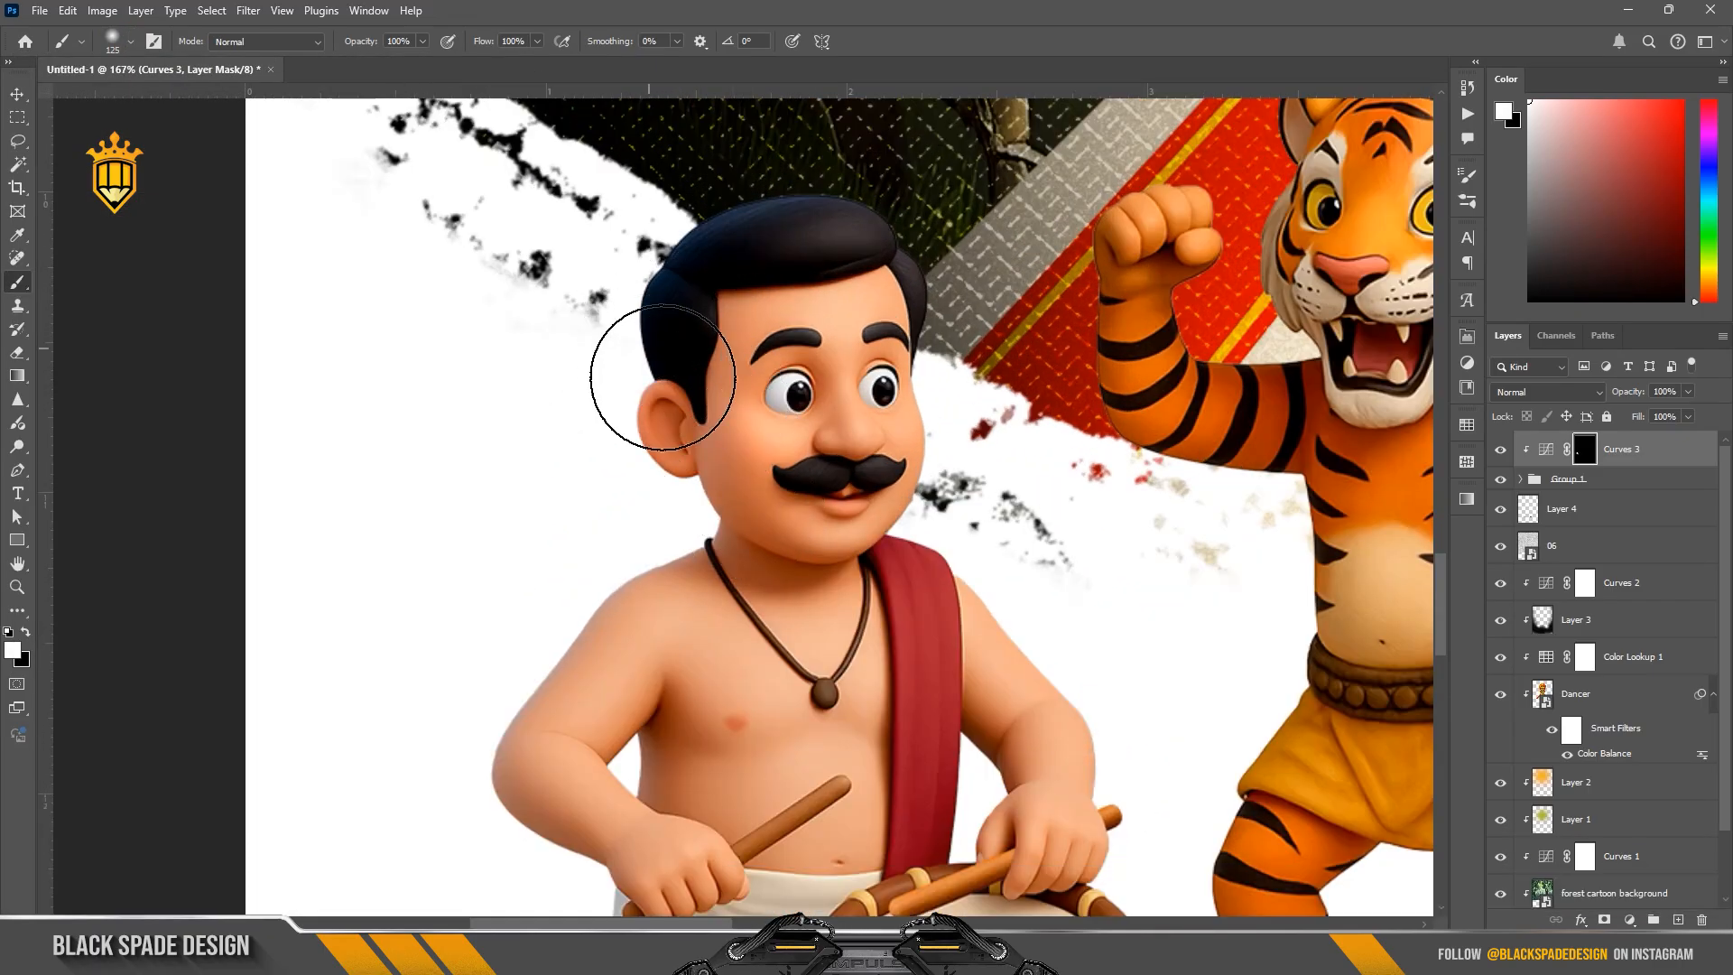
pyautogui.moveTo(602, 569); pyautogui.dragTo(571, 593)
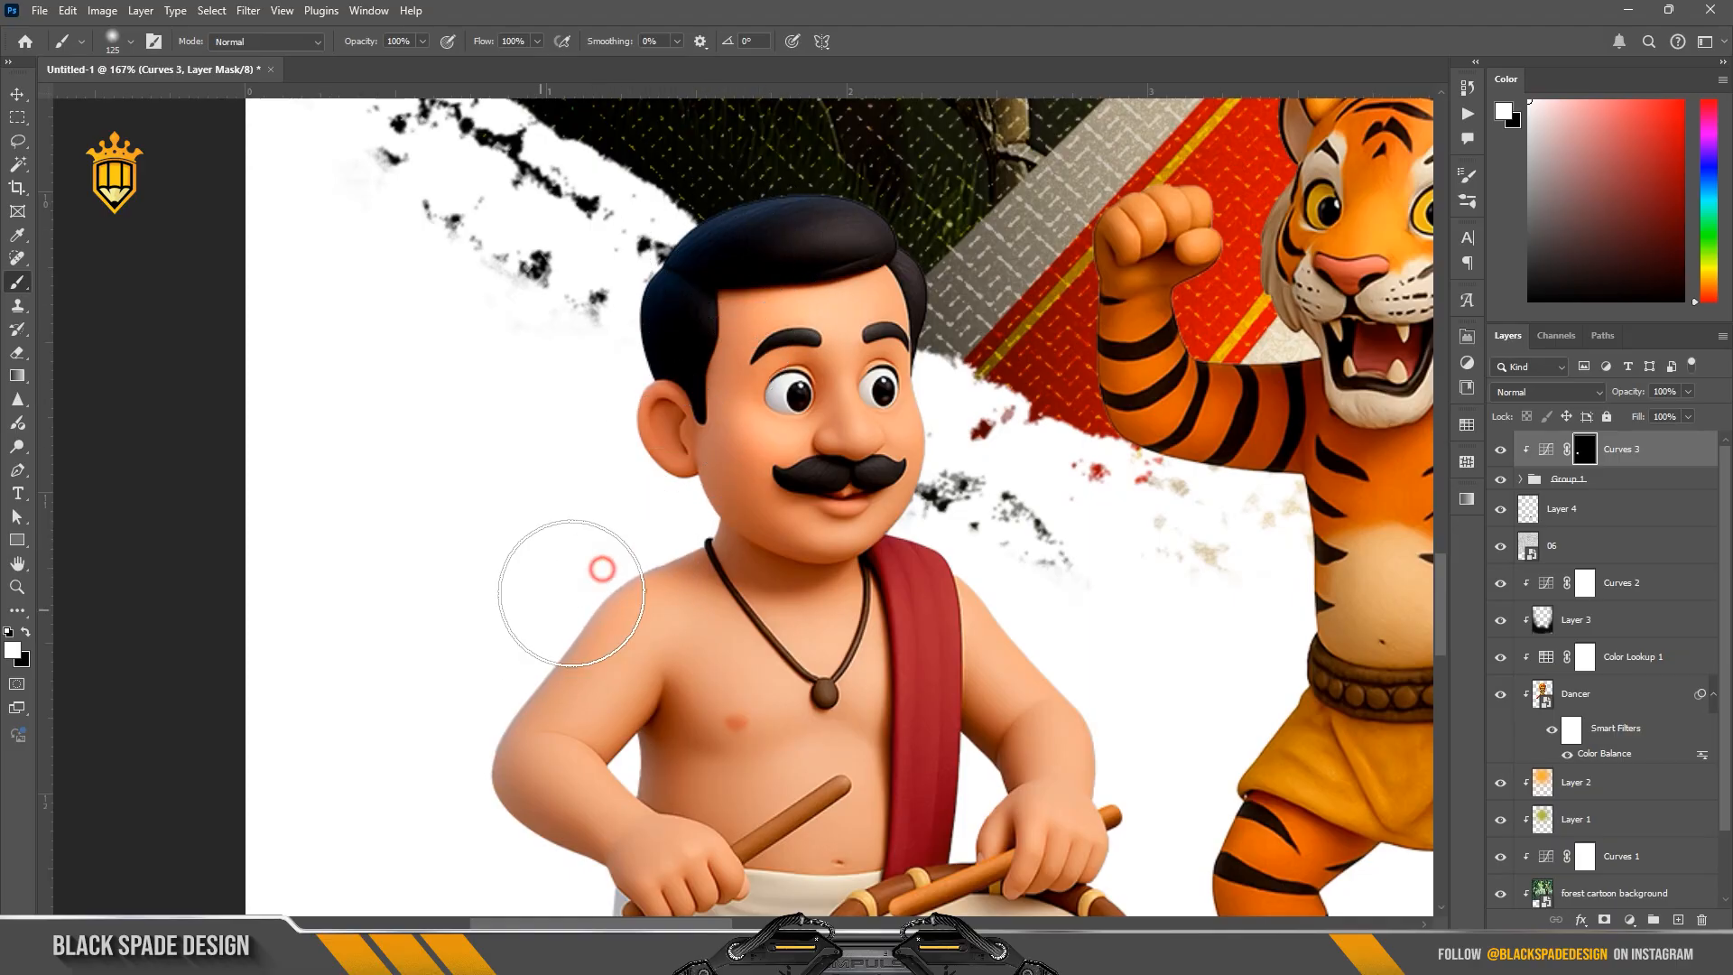
# Step: Brighten the outer edge of the left drummer's bent arm on the mask with an 80 px brush
pyautogui.press('space')
pyautogui.moveTo(567, 652); pyautogui.dragTo(596, 509)
pyautogui.press('[')
pyautogui.press('[')
pyautogui.press('[')
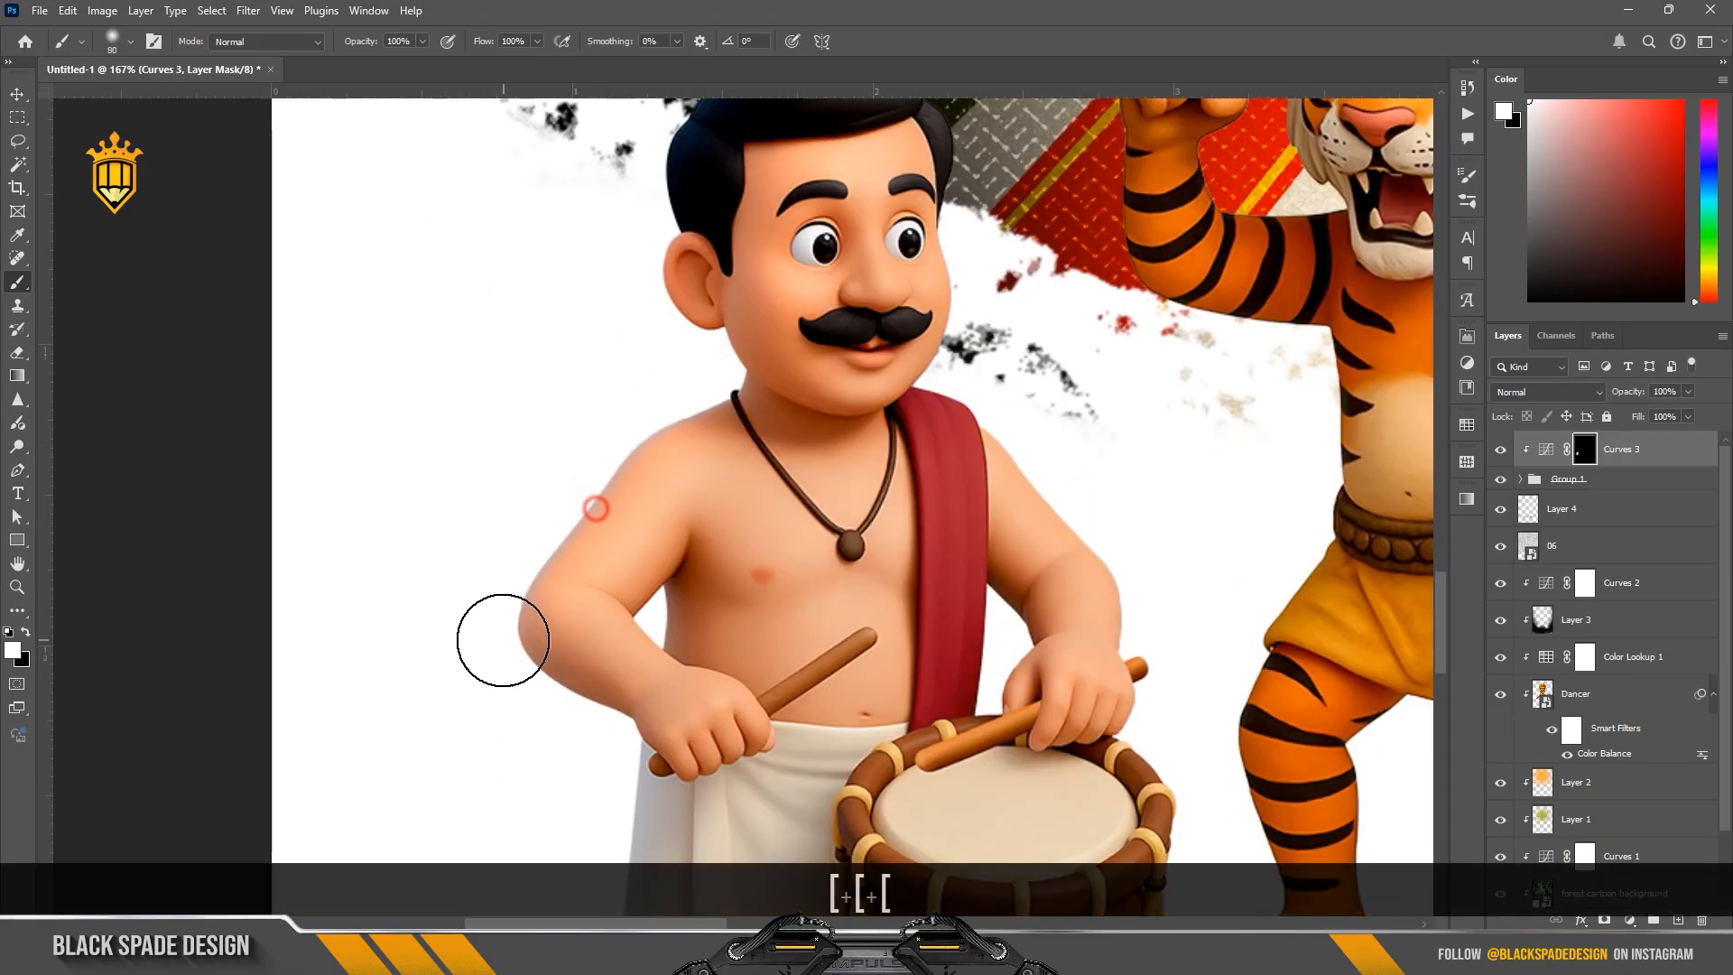
# Step: Review the figures' Curves adjustment settings and make its layer mask active again
pyautogui.doubleClick(1546, 449)
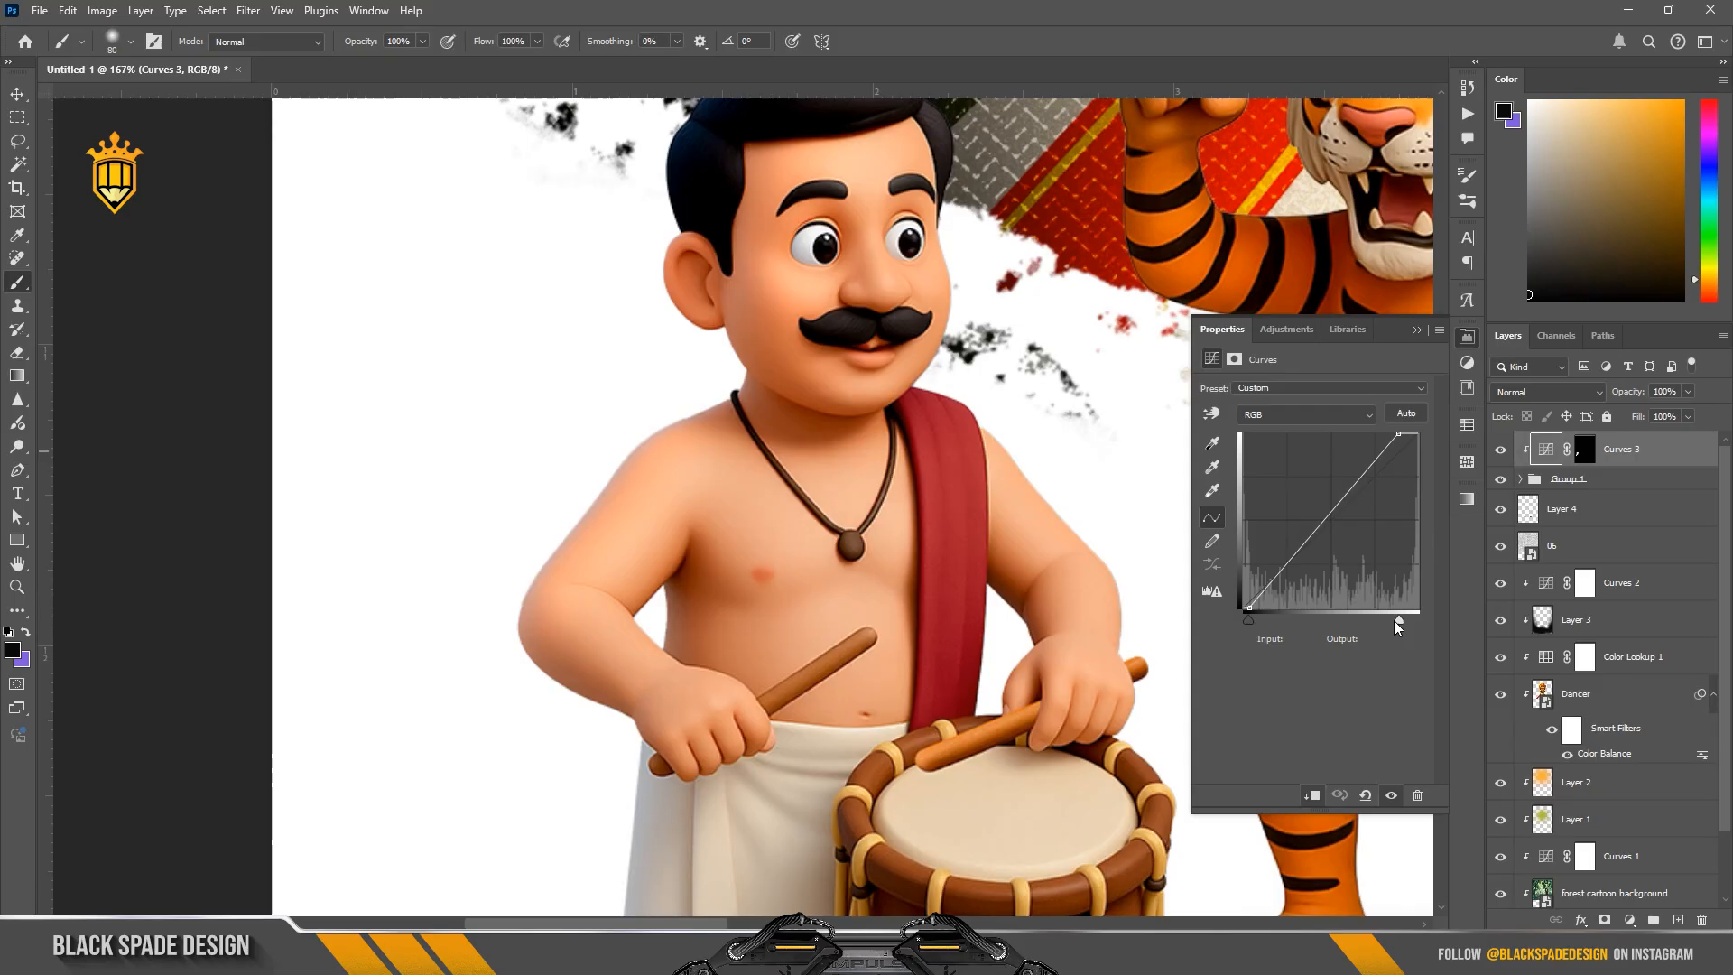
pyautogui.click(1417, 330)
pyautogui.scroll(-2, 690, 562)
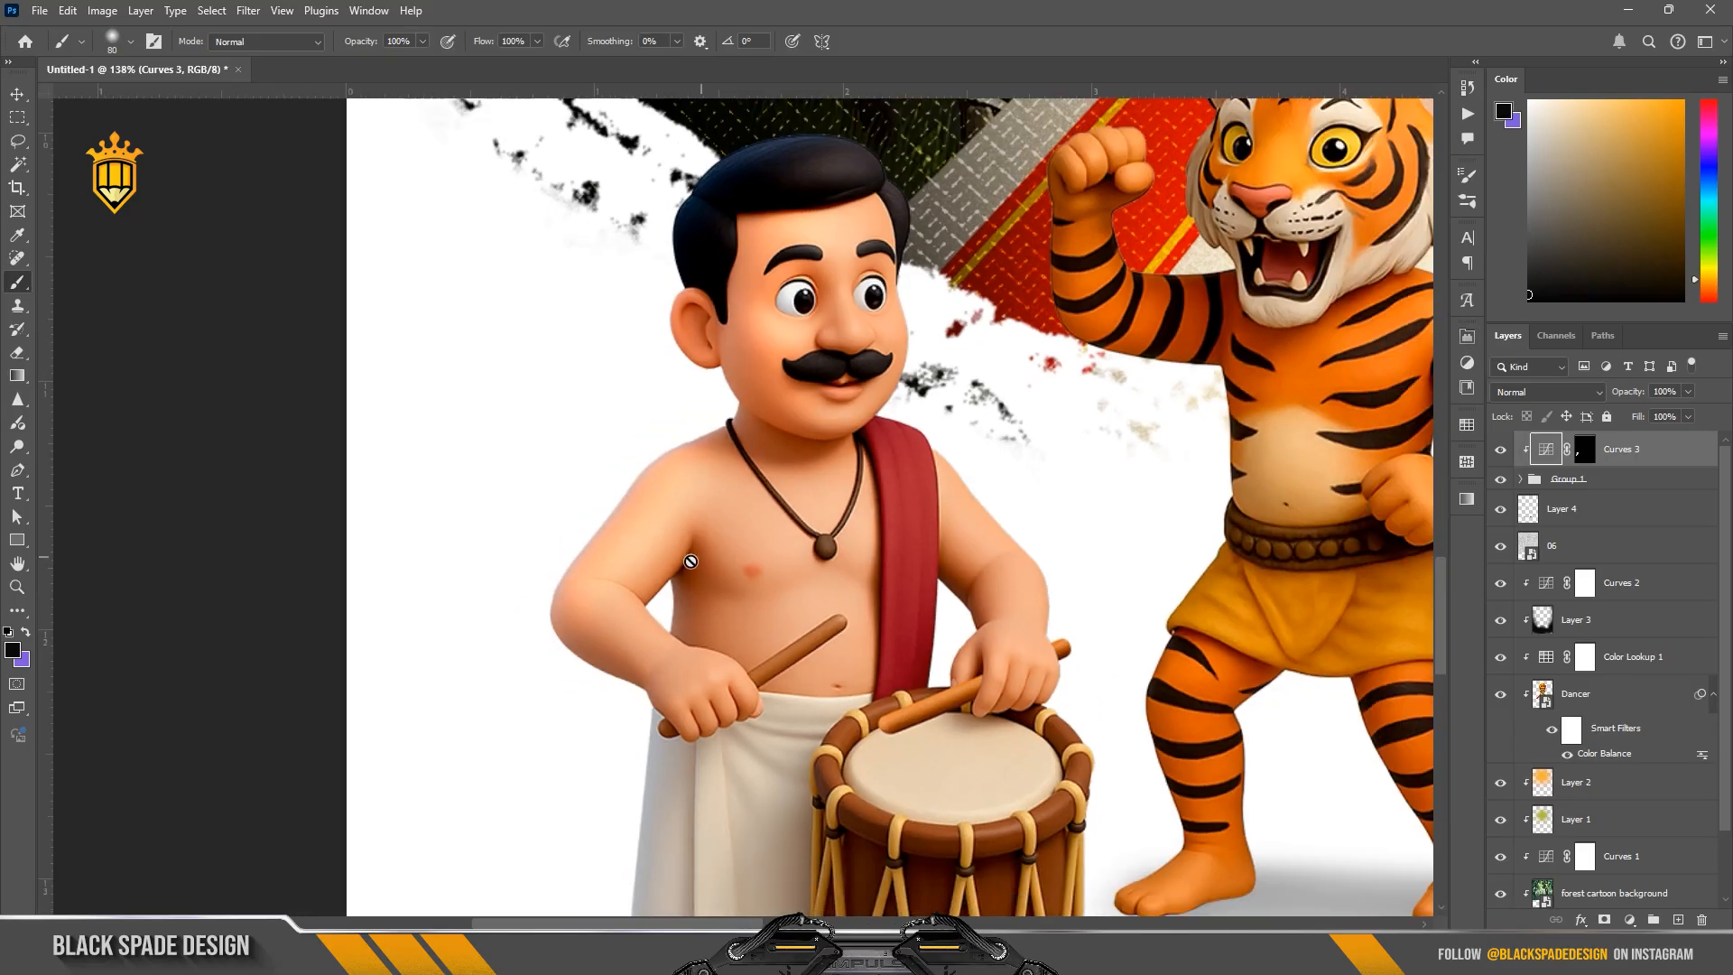
pyautogui.click(1585, 451)
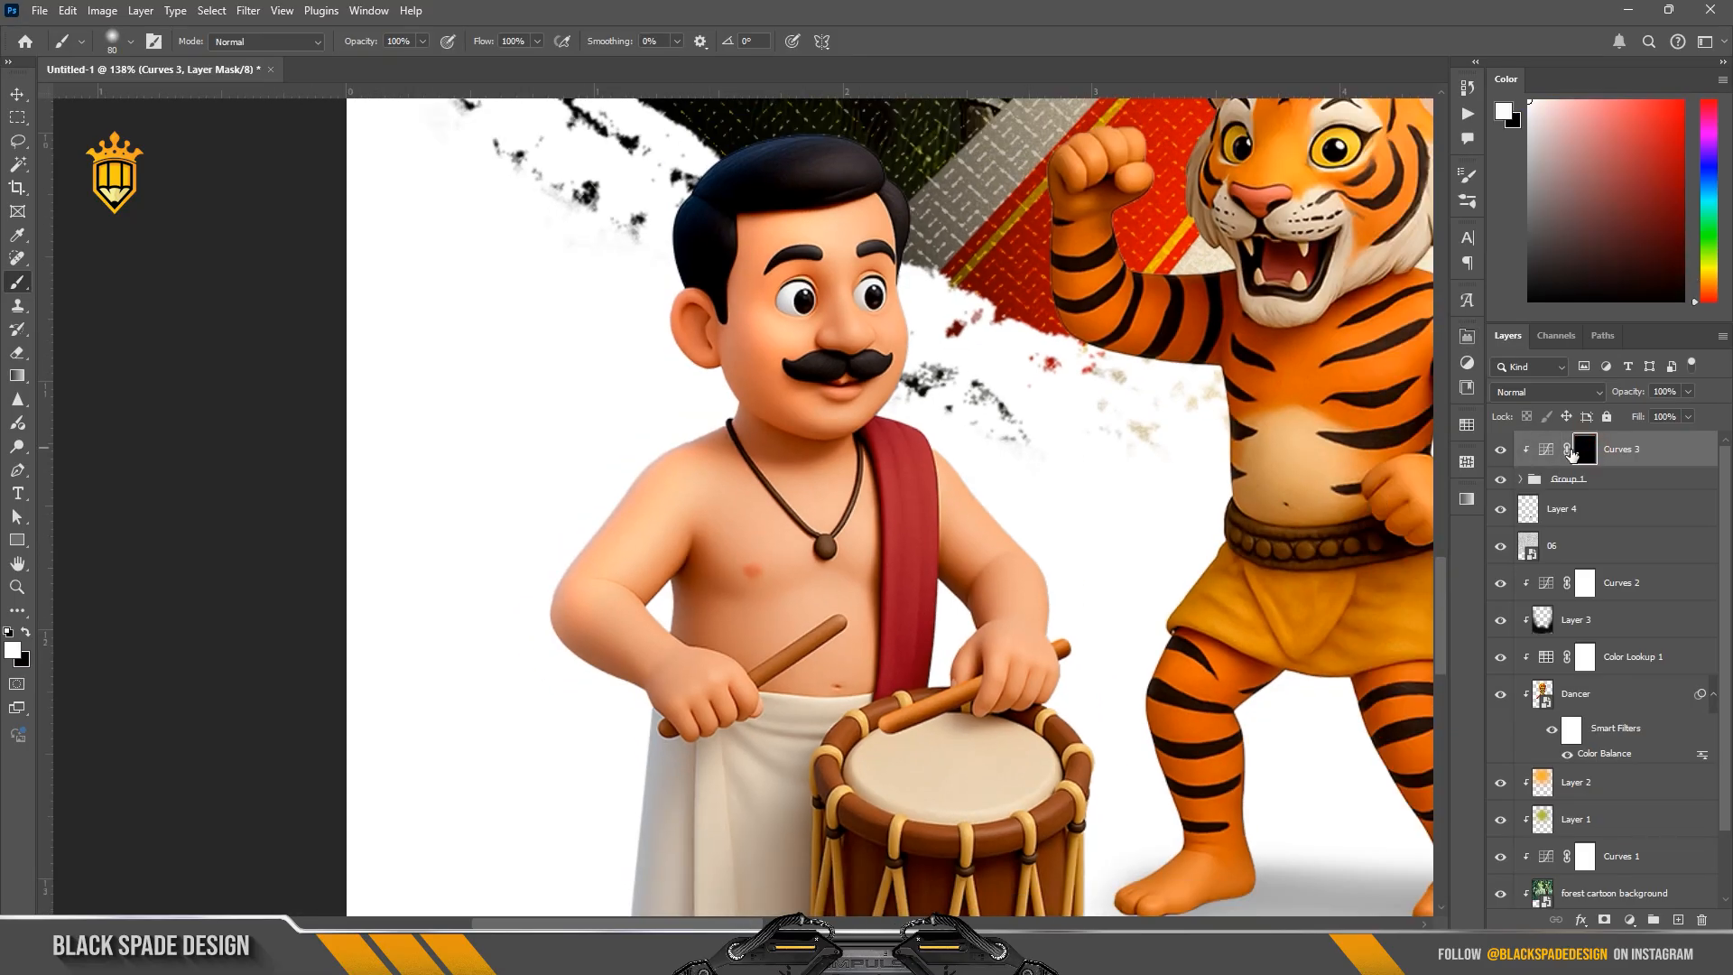
# Step: Paint the brightening along the left drummer's dhoti and drum-side arm, enlarging the brush to 100 px
pyautogui.moveTo(622, 719); pyautogui.dragTo(758, 394)
pyautogui.moveTo(1193, 474); pyautogui.dragTo(998, 484)
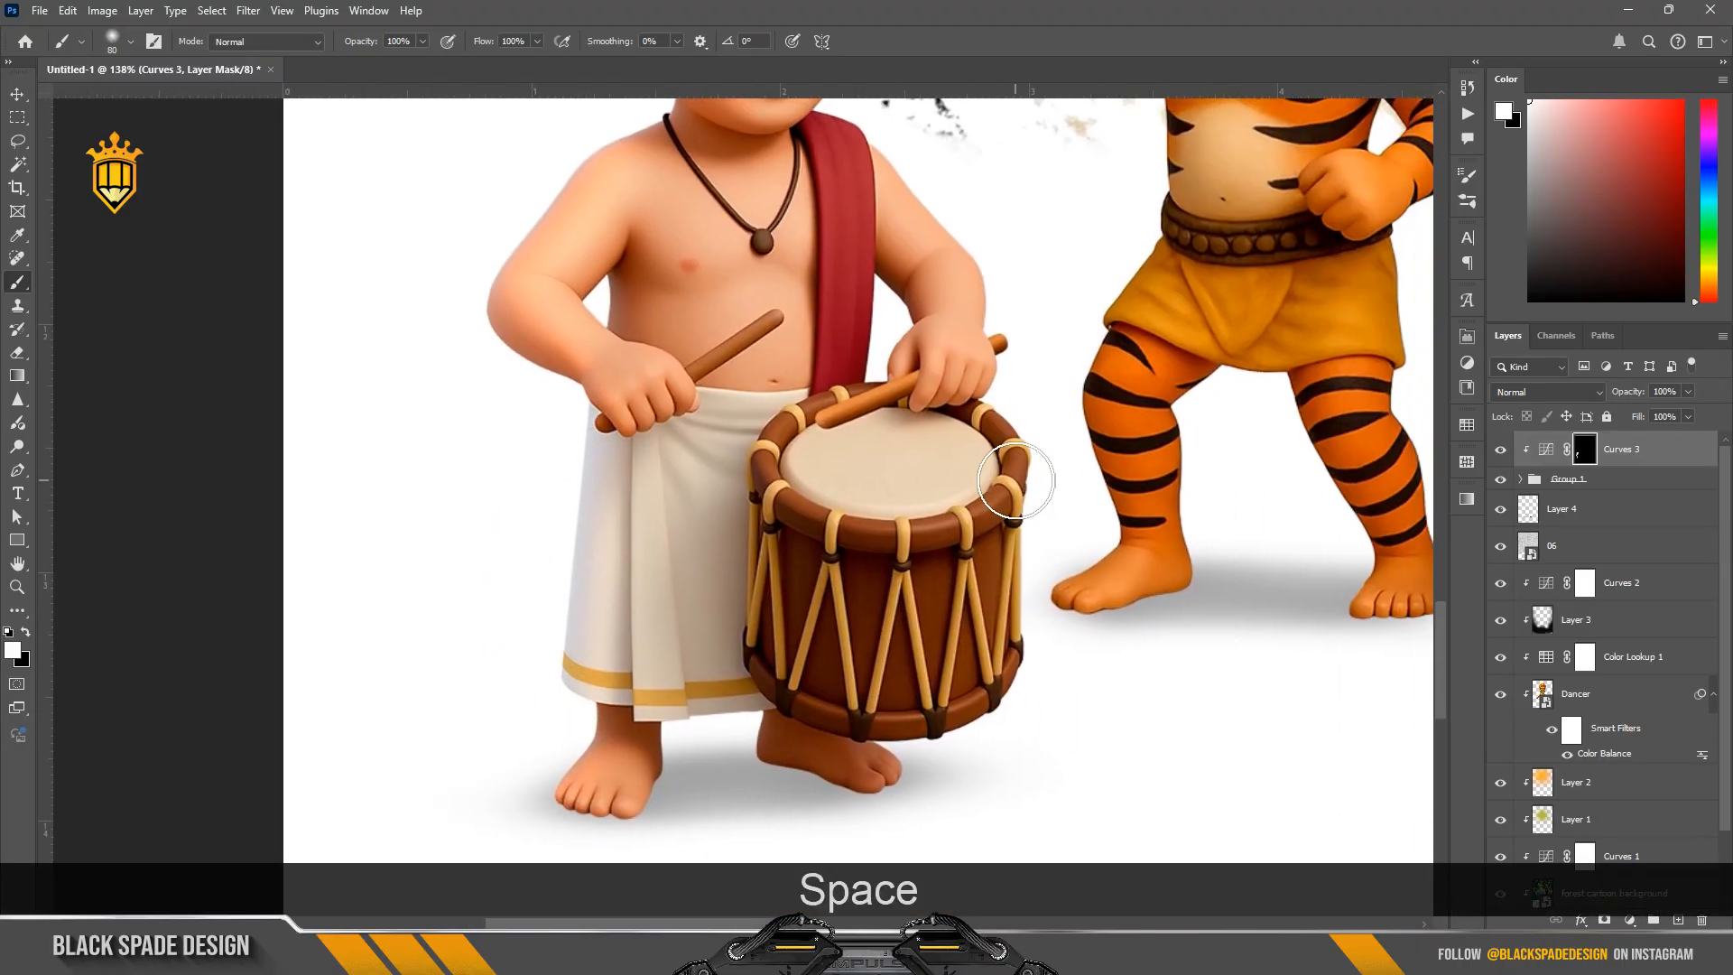
pyautogui.press(']')
pyautogui.press(']')
pyautogui.moveTo(1015, 367); pyautogui.dragTo(938, 230)
pyautogui.moveTo(943, 180)
pyautogui.mouseDown()
pyautogui.moveTo(1025, 329)
pyautogui.moveTo(955, 289)
pyautogui.mouseUp()
pyautogui.moveTo(956, 262); pyautogui.dragTo(999, 411)
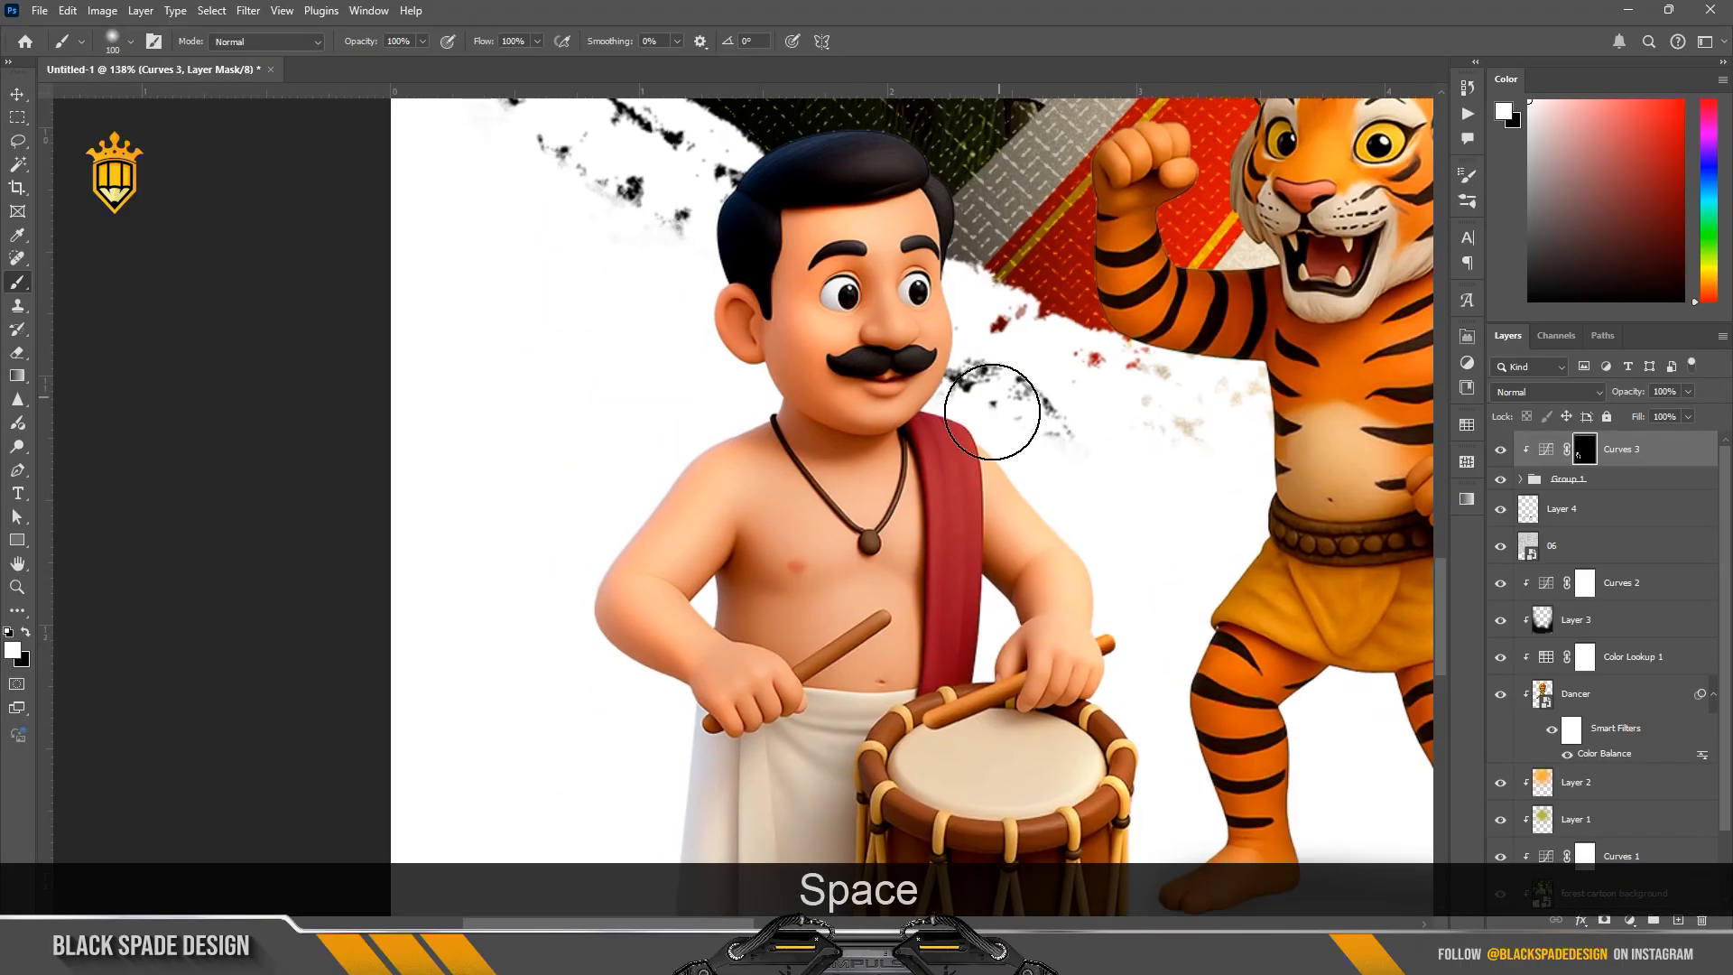
# Step: Try a smaller brightening stroke on the left drummer and undo it
pyautogui.scroll(-2, 992, 451)
pyautogui.scroll(1, 823, 438)
pyautogui.press('[')
pyautogui.press('[')
pyautogui.moveTo(856, 657)
pyautogui.mouseDown()
pyautogui.moveTo(825, 433)
pyautogui.moveTo(836, 662)
pyautogui.mouseUp()
pyautogui.press('[')
pyautogui.press('[')
pyautogui.hotkey('ctrl', 'z')
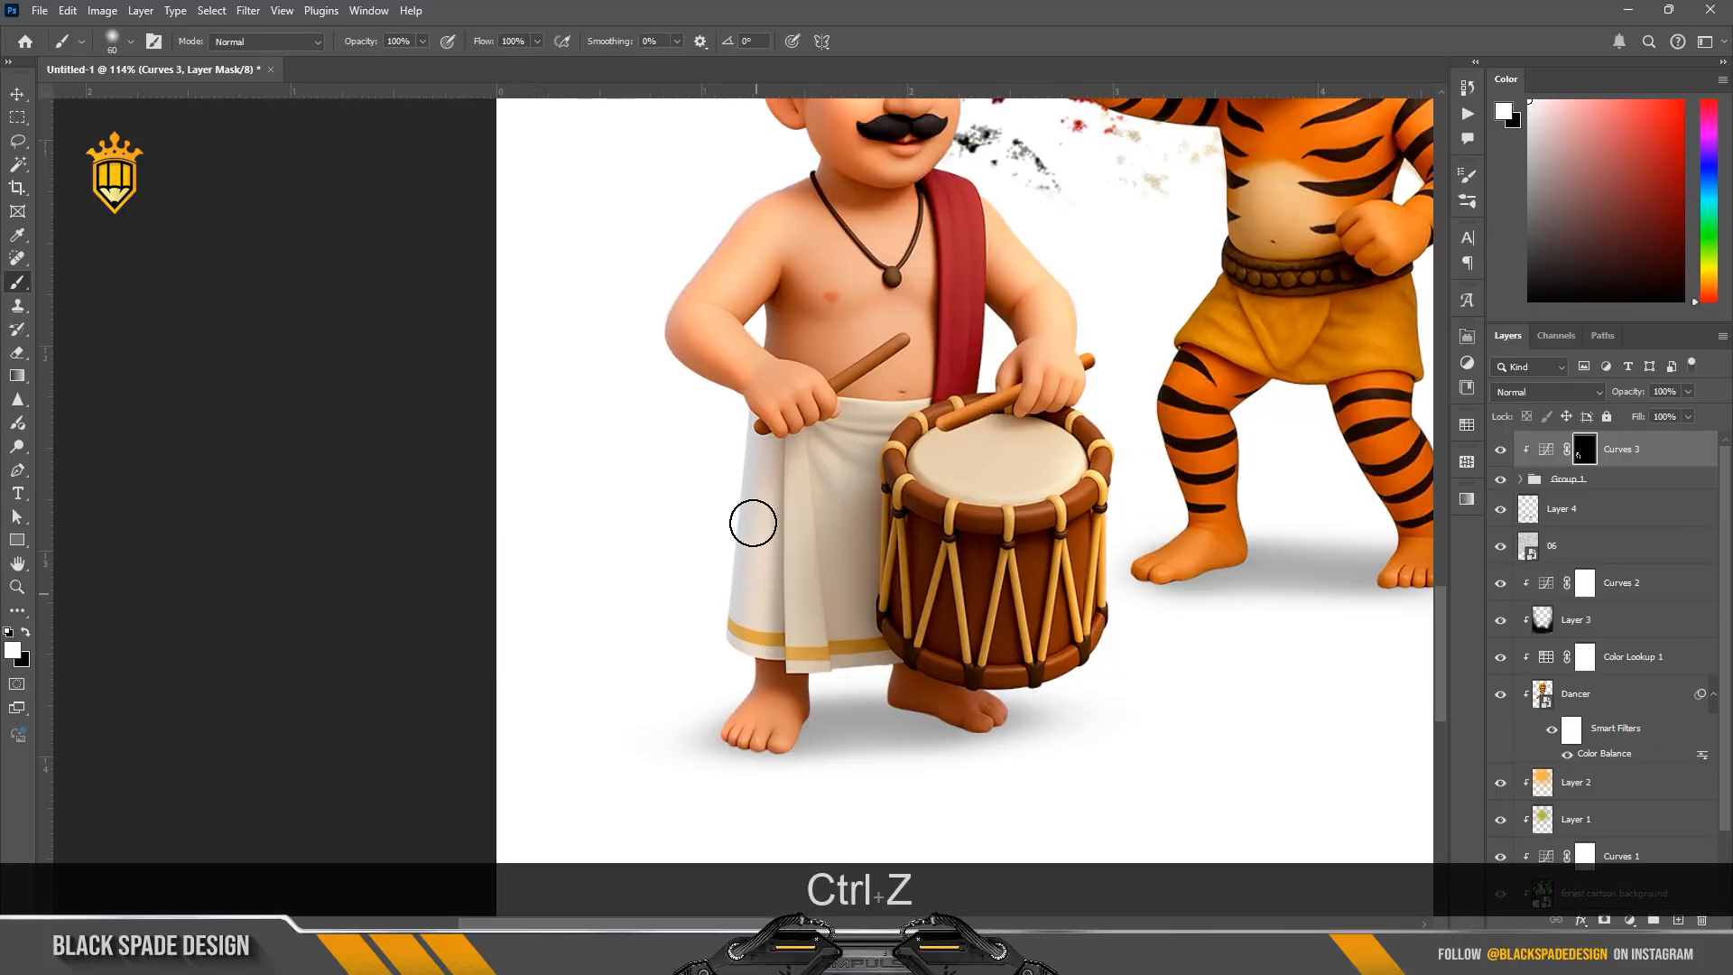
# Step: Paint the Curves brightening along the left tiger's raised arm, body and legs with an 80 px brush
pyautogui.moveTo(1180, 365); pyautogui.dragTo(804, 468)
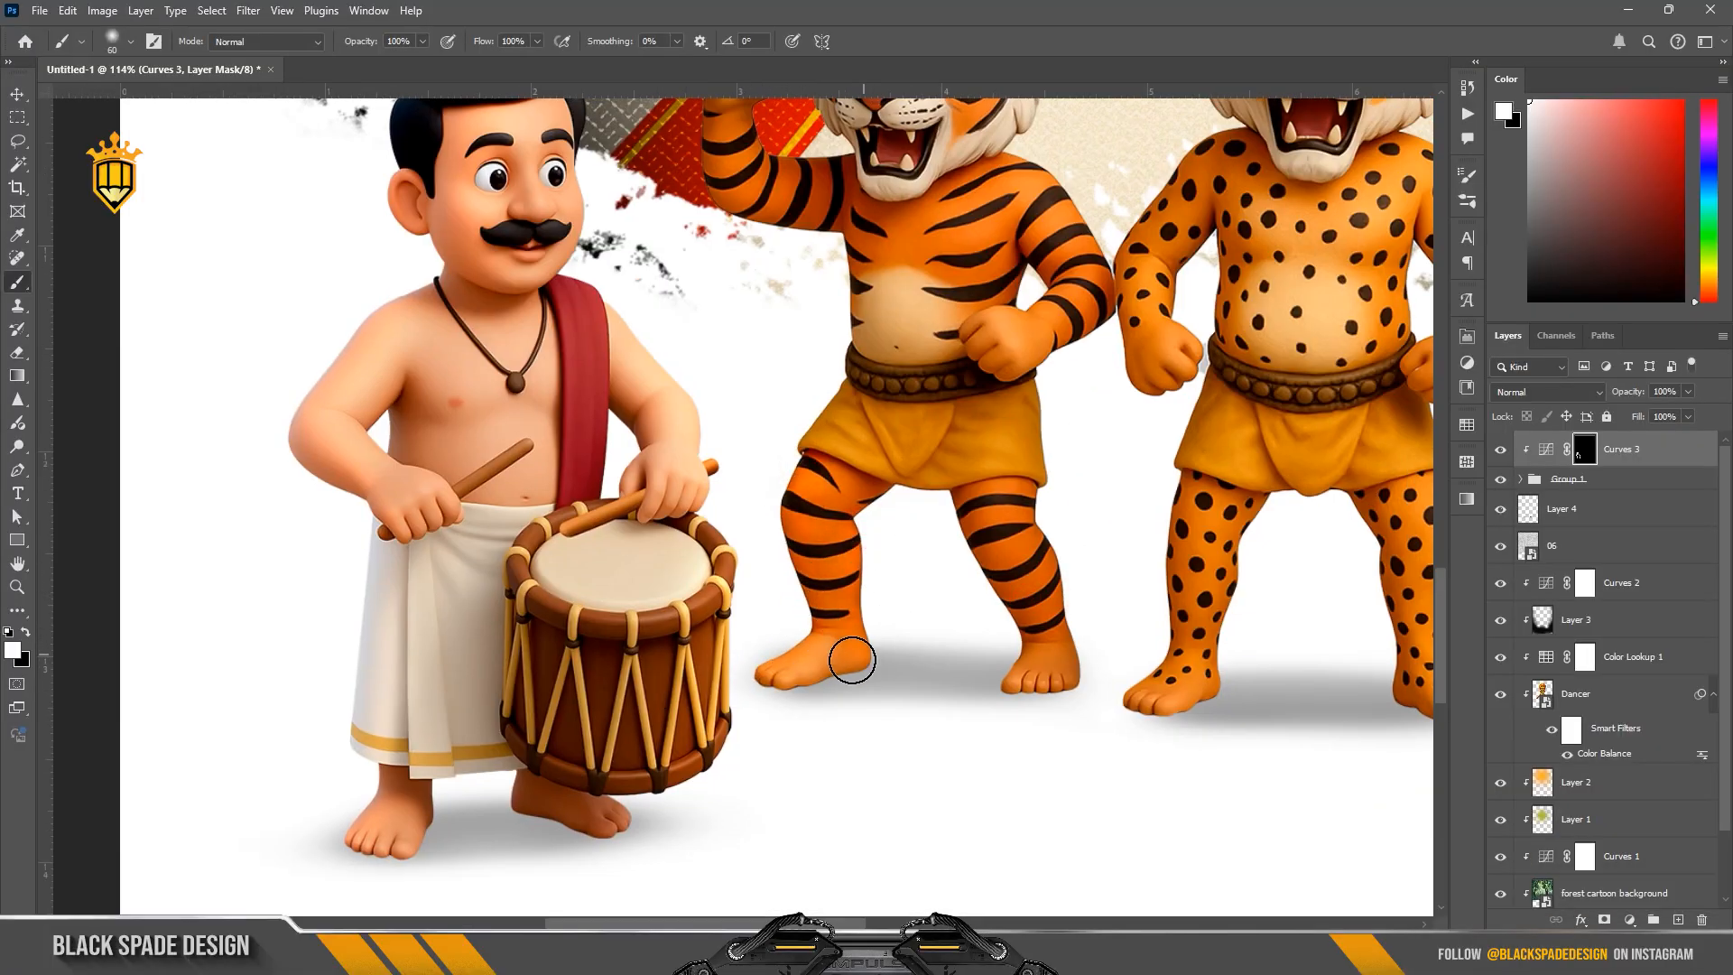
pyautogui.moveTo(803, 353); pyautogui.dragTo(800, 506)
pyautogui.moveTo(800, 390); pyautogui.dragTo(832, 503)
pyautogui.press(']')
pyautogui.press(']')
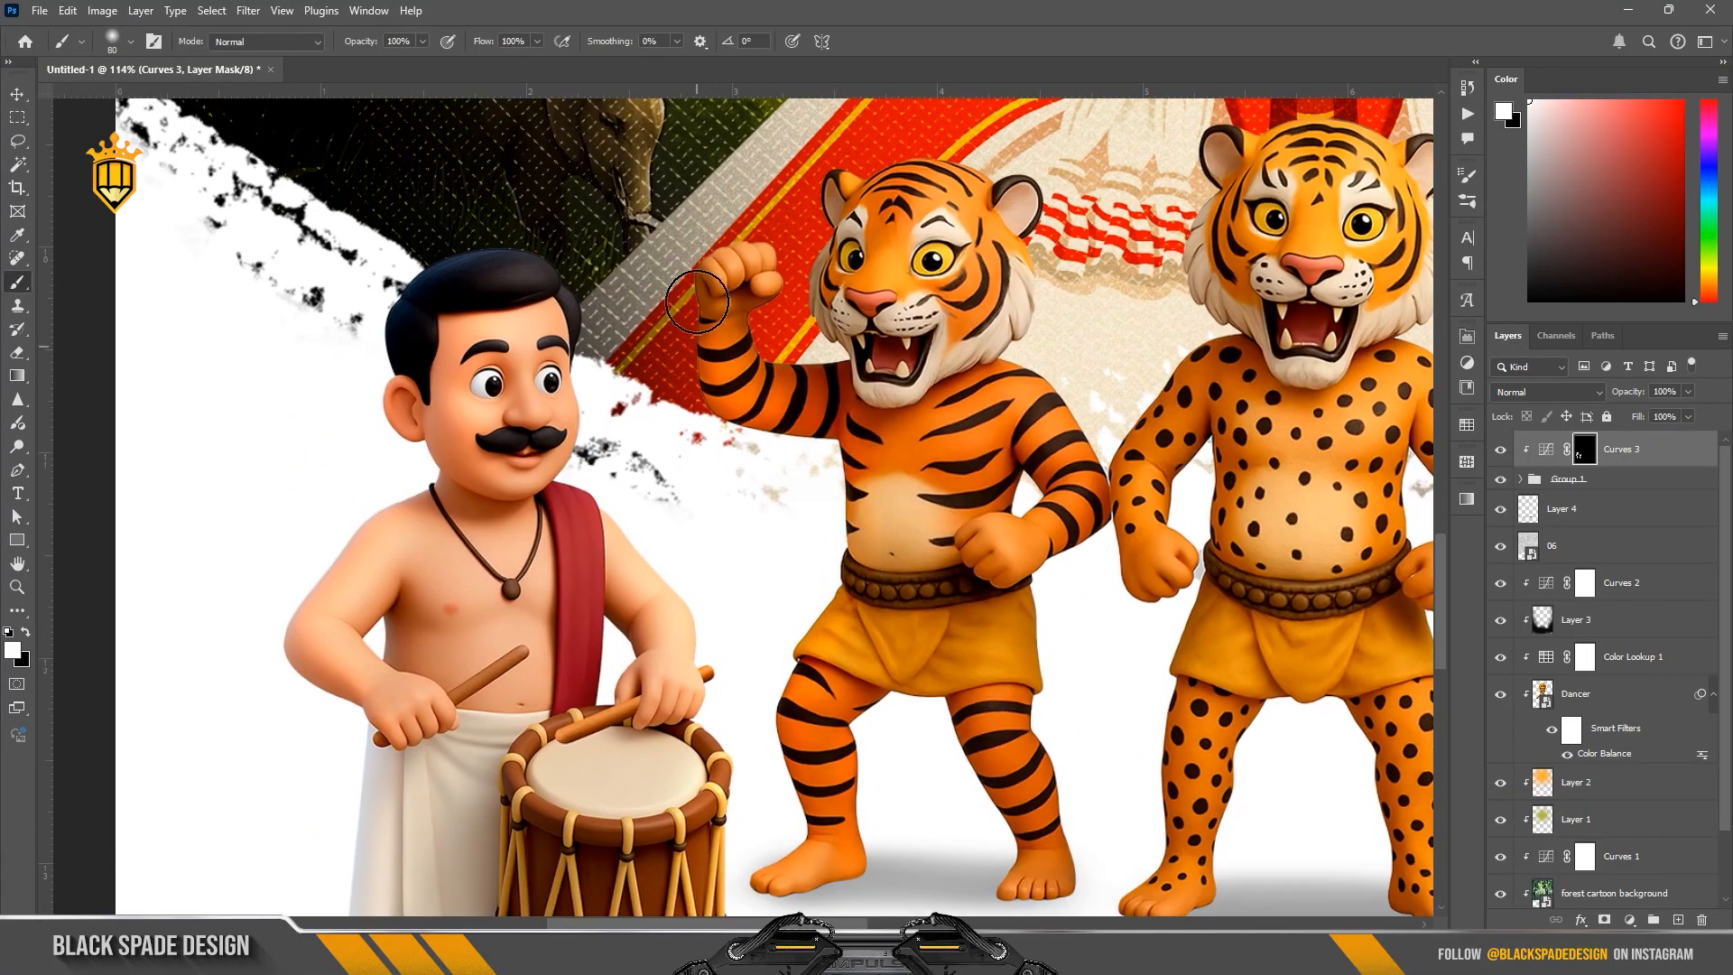
pyautogui.moveTo(877, 146)
pyautogui.mouseDown()
pyautogui.moveTo(827, 349)
pyautogui.moveTo(1011, 205)
pyautogui.moveTo(1093, 449)
pyautogui.moveTo(1036, 677)
pyautogui.moveTo(1072, 857)
pyautogui.mouseUp()
pyautogui.moveTo(1116, 769); pyautogui.dragTo(986, 535)
pyautogui.moveTo(832, 530)
pyautogui.mouseDown()
pyautogui.moveTo(774, 458)
pyautogui.moveTo(735, 537)
pyautogui.mouseUp()
# Step: Brighten the spotted middle tiger's legs, arms and belly on the Curves mask with the 80 px brush
pyautogui.moveTo(979, 520); pyautogui.dragTo(778, 467)
pyautogui.moveTo(1004, 422); pyautogui.dragTo(1039, 488)
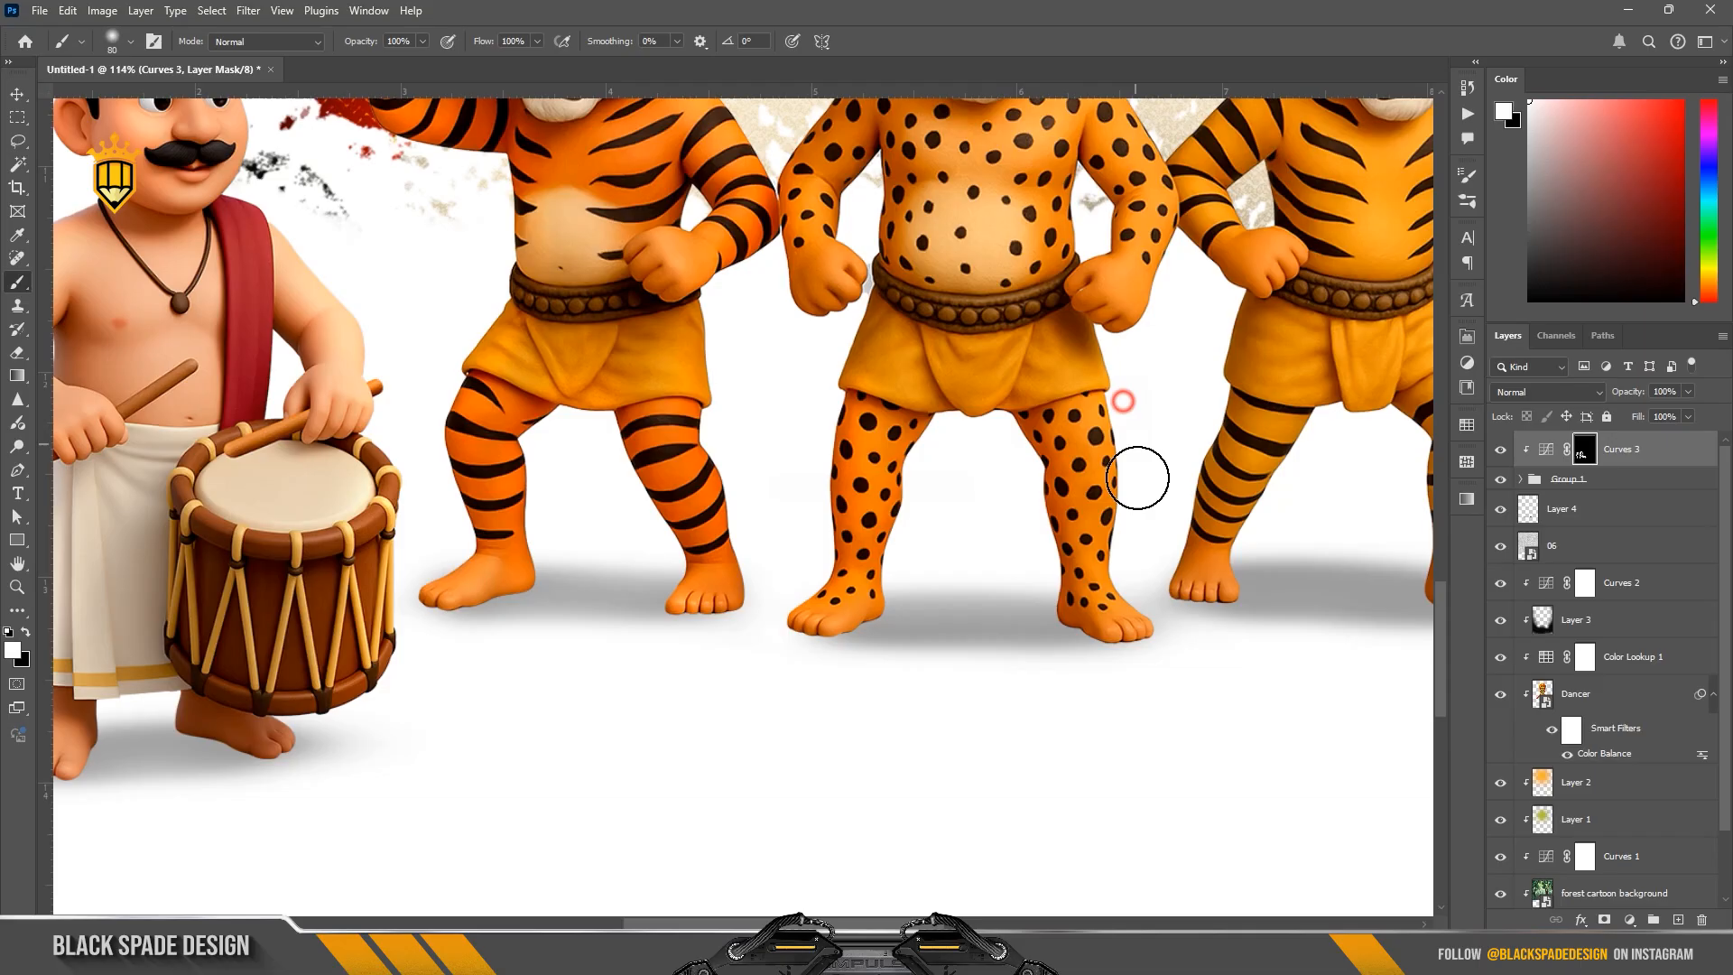
pyautogui.moveTo(813, 223); pyautogui.dragTo(732, 440)
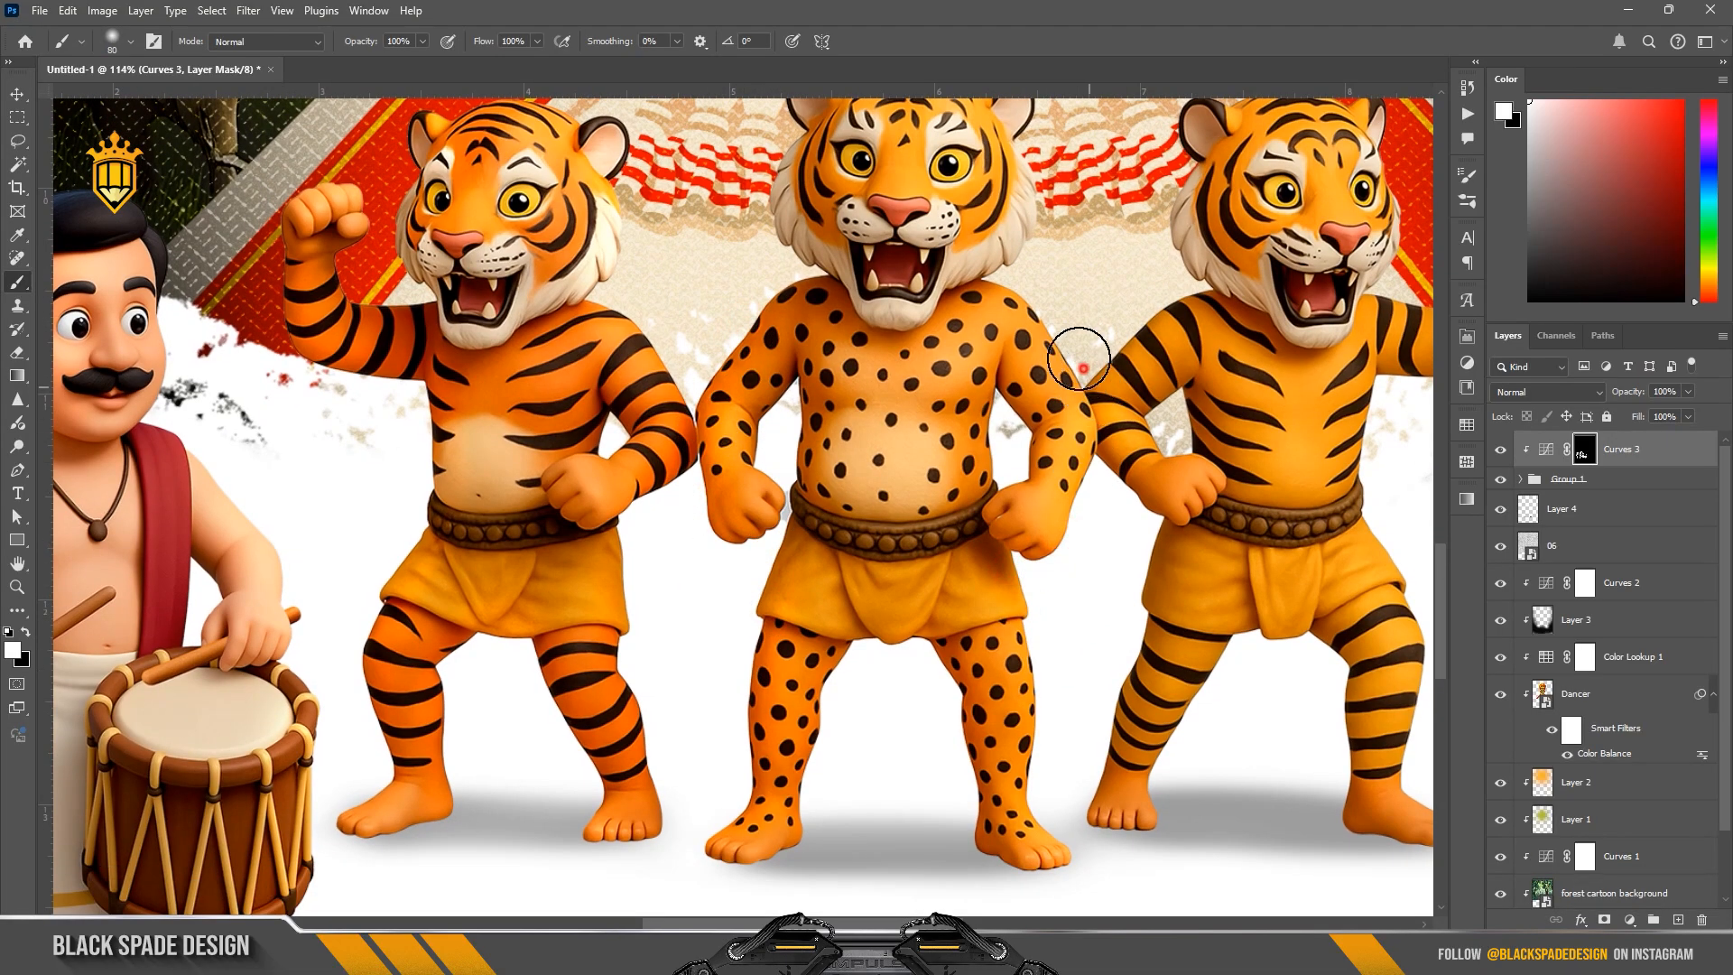
pyautogui.moveTo(729, 378); pyautogui.dragTo(702, 510)
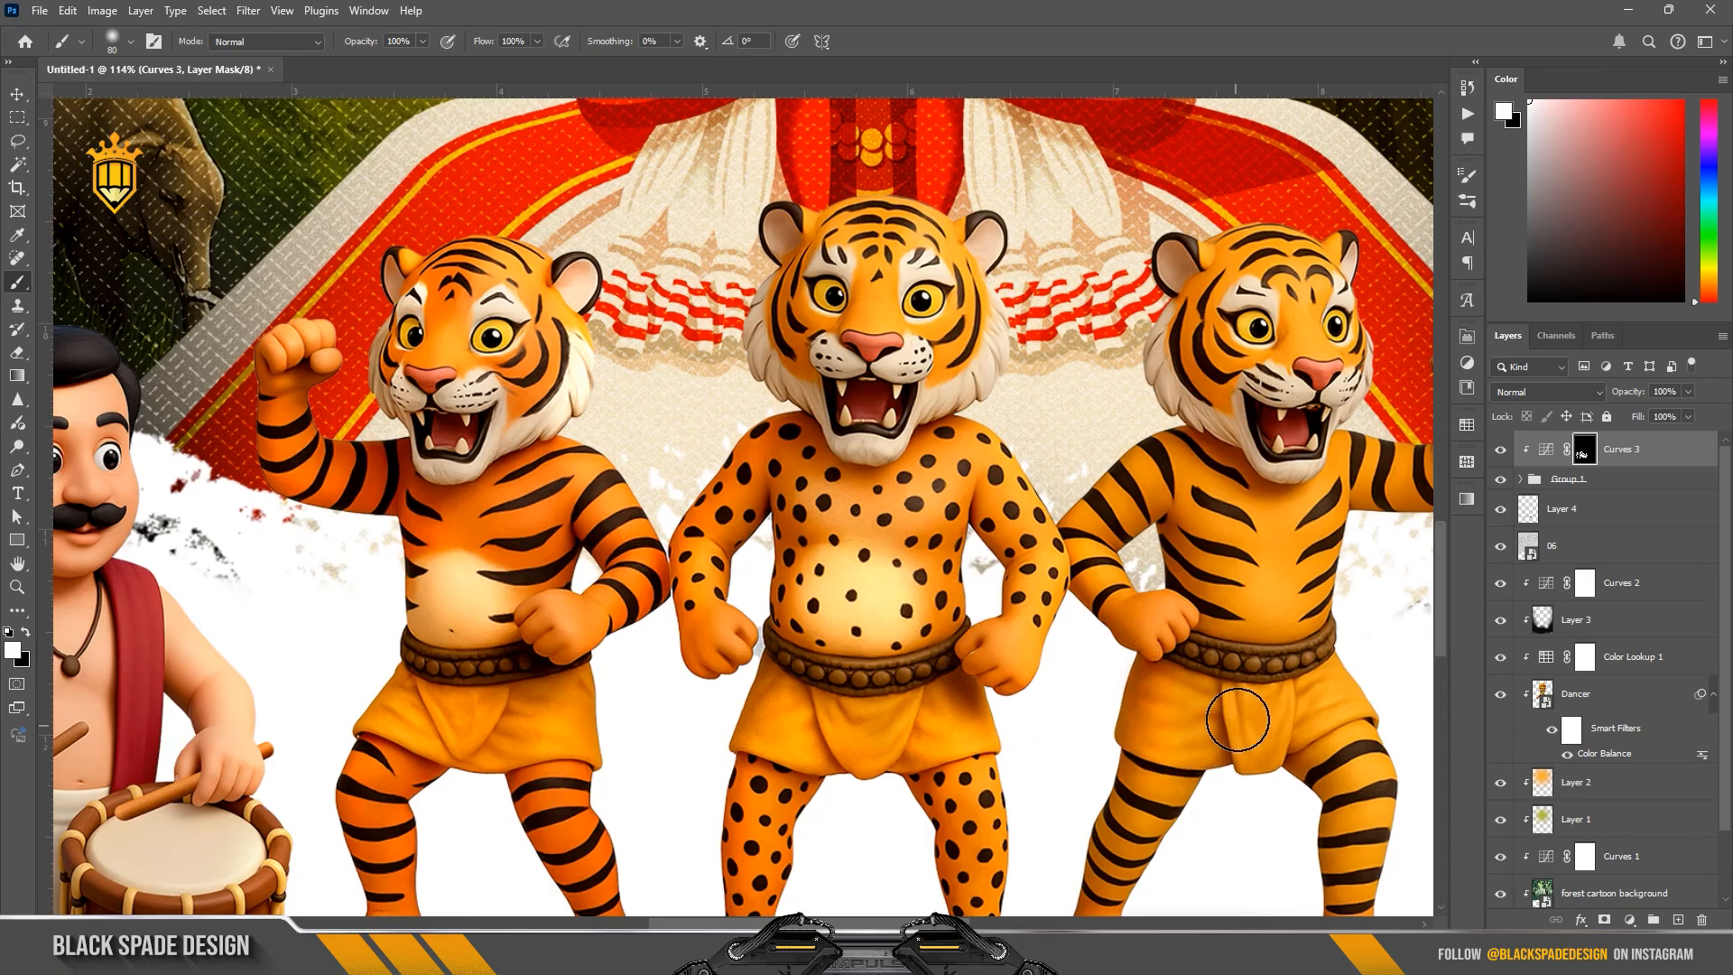
# Step: Brighten the right tiger and right drummer on the Curves mask, enlarging the brush to 125 px
pyautogui.moveTo(1263, 518); pyautogui.dragTo(936, 517)
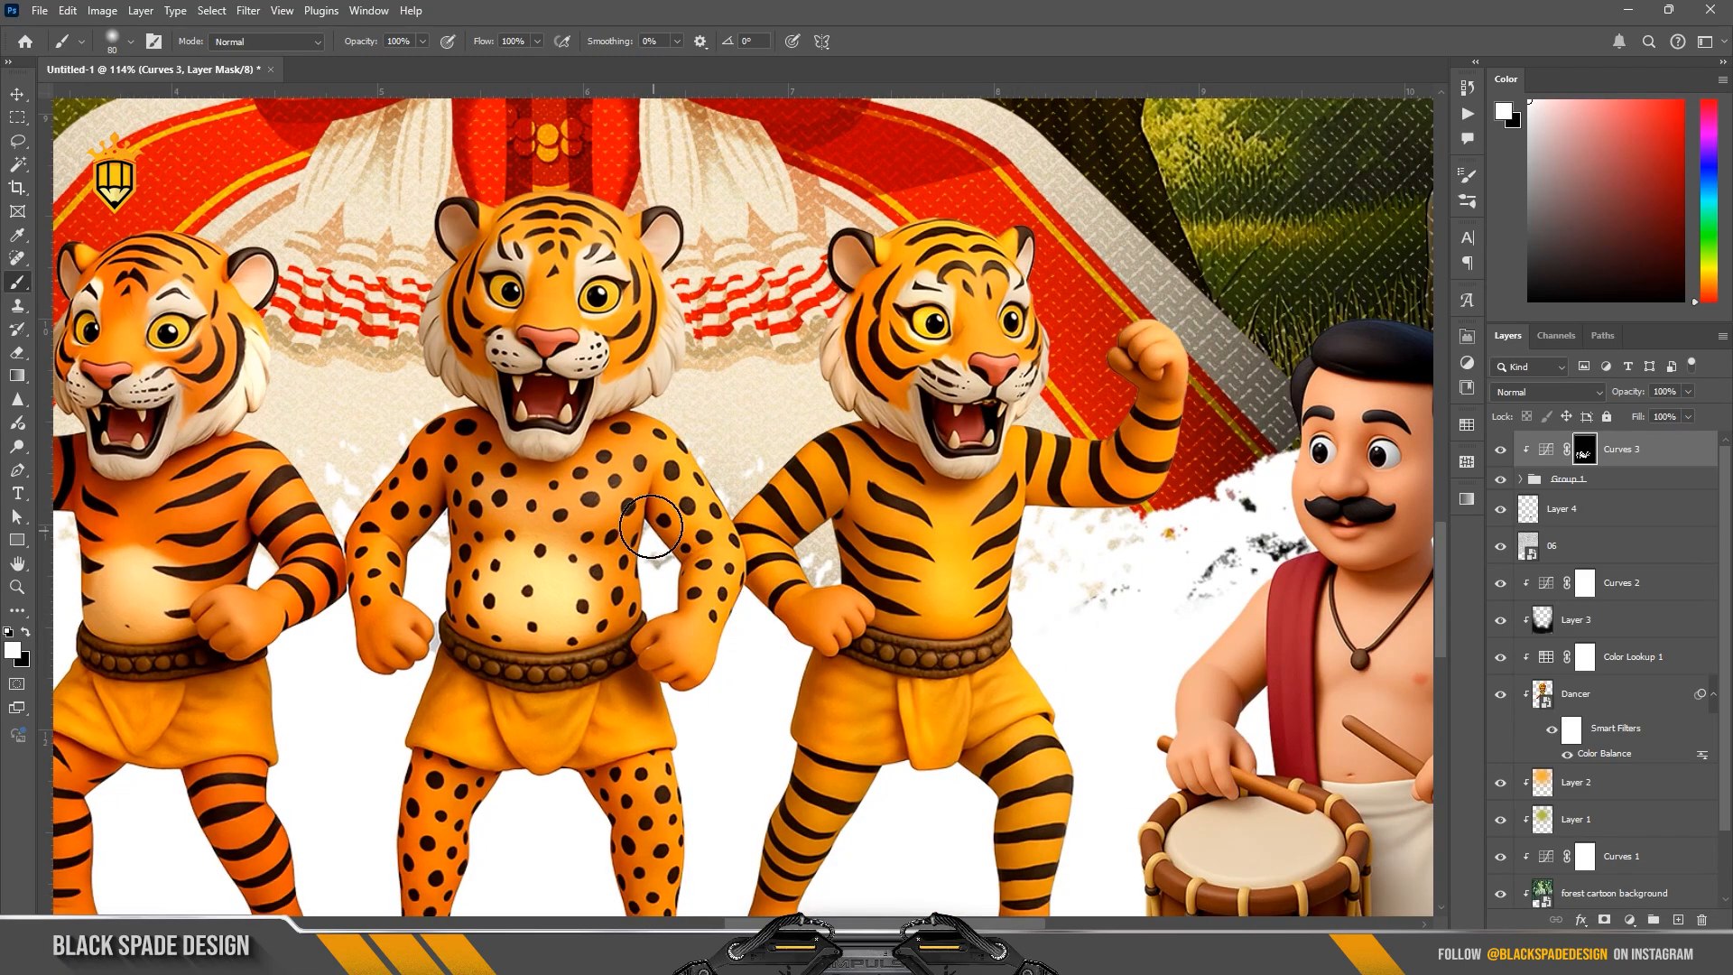
pyautogui.press(']')
pyautogui.press(']')
pyautogui.press(']')
pyautogui.press(']')
pyautogui.press('[')
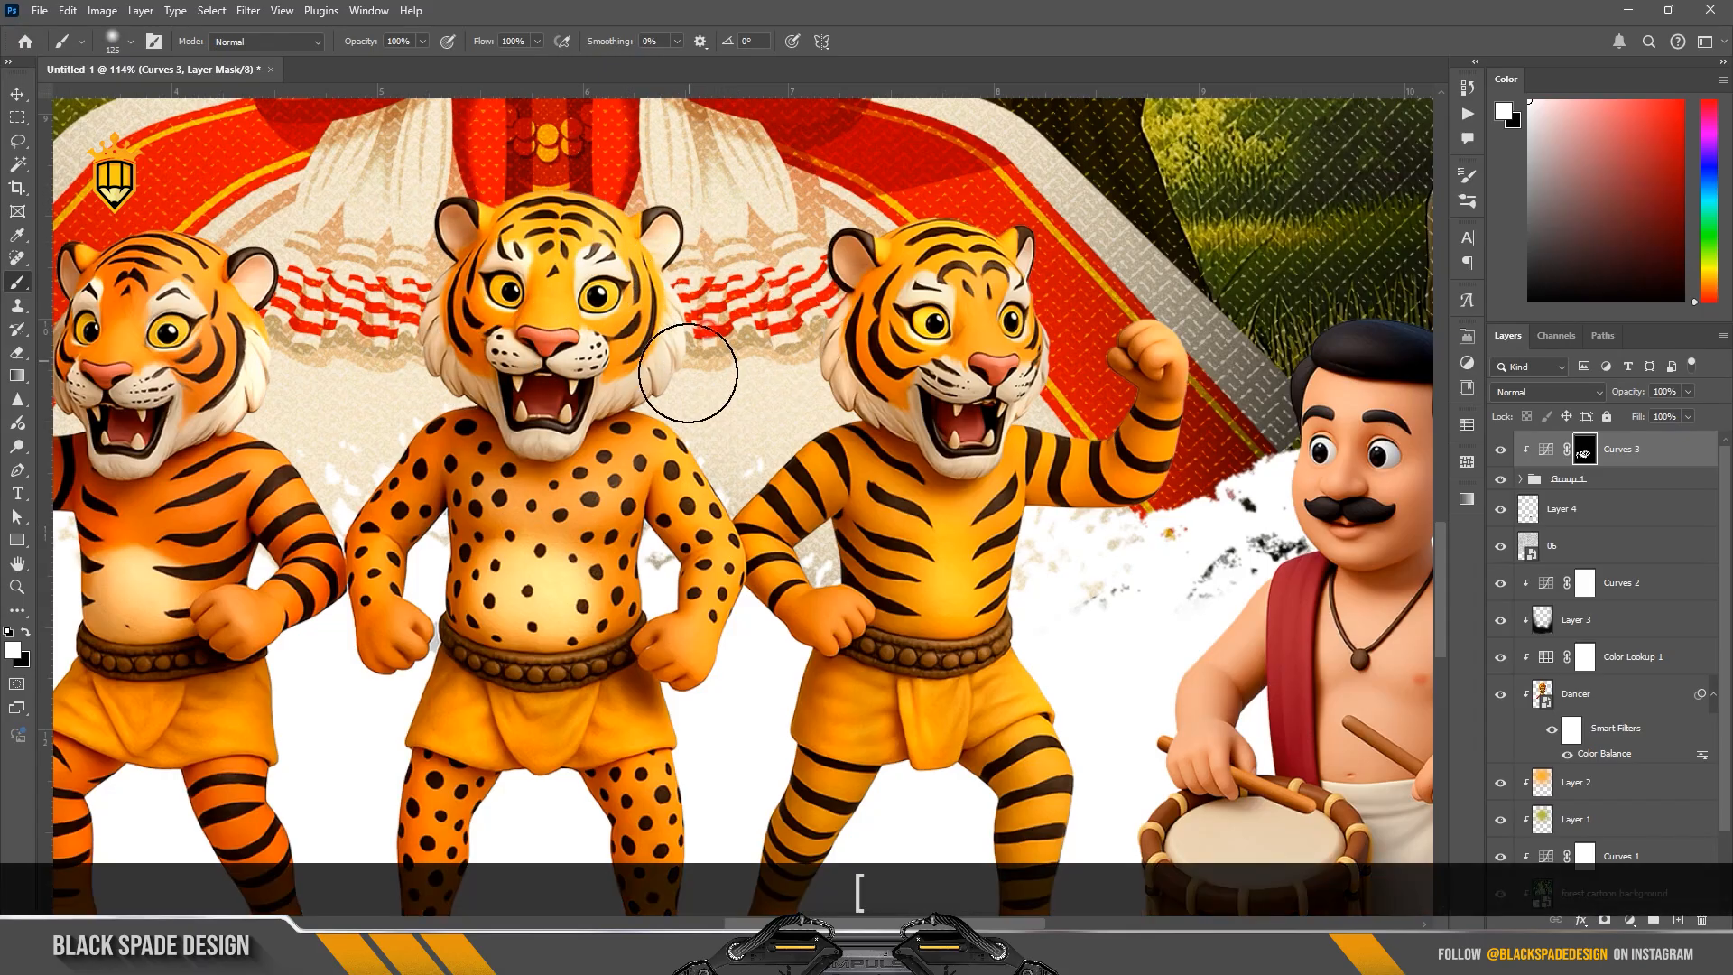
pyautogui.scroll(-4, 1080, 349)
pyautogui.scroll(2, 1327, 478)
pyautogui.moveTo(1361, 513); pyautogui.dragTo(1242, 441)
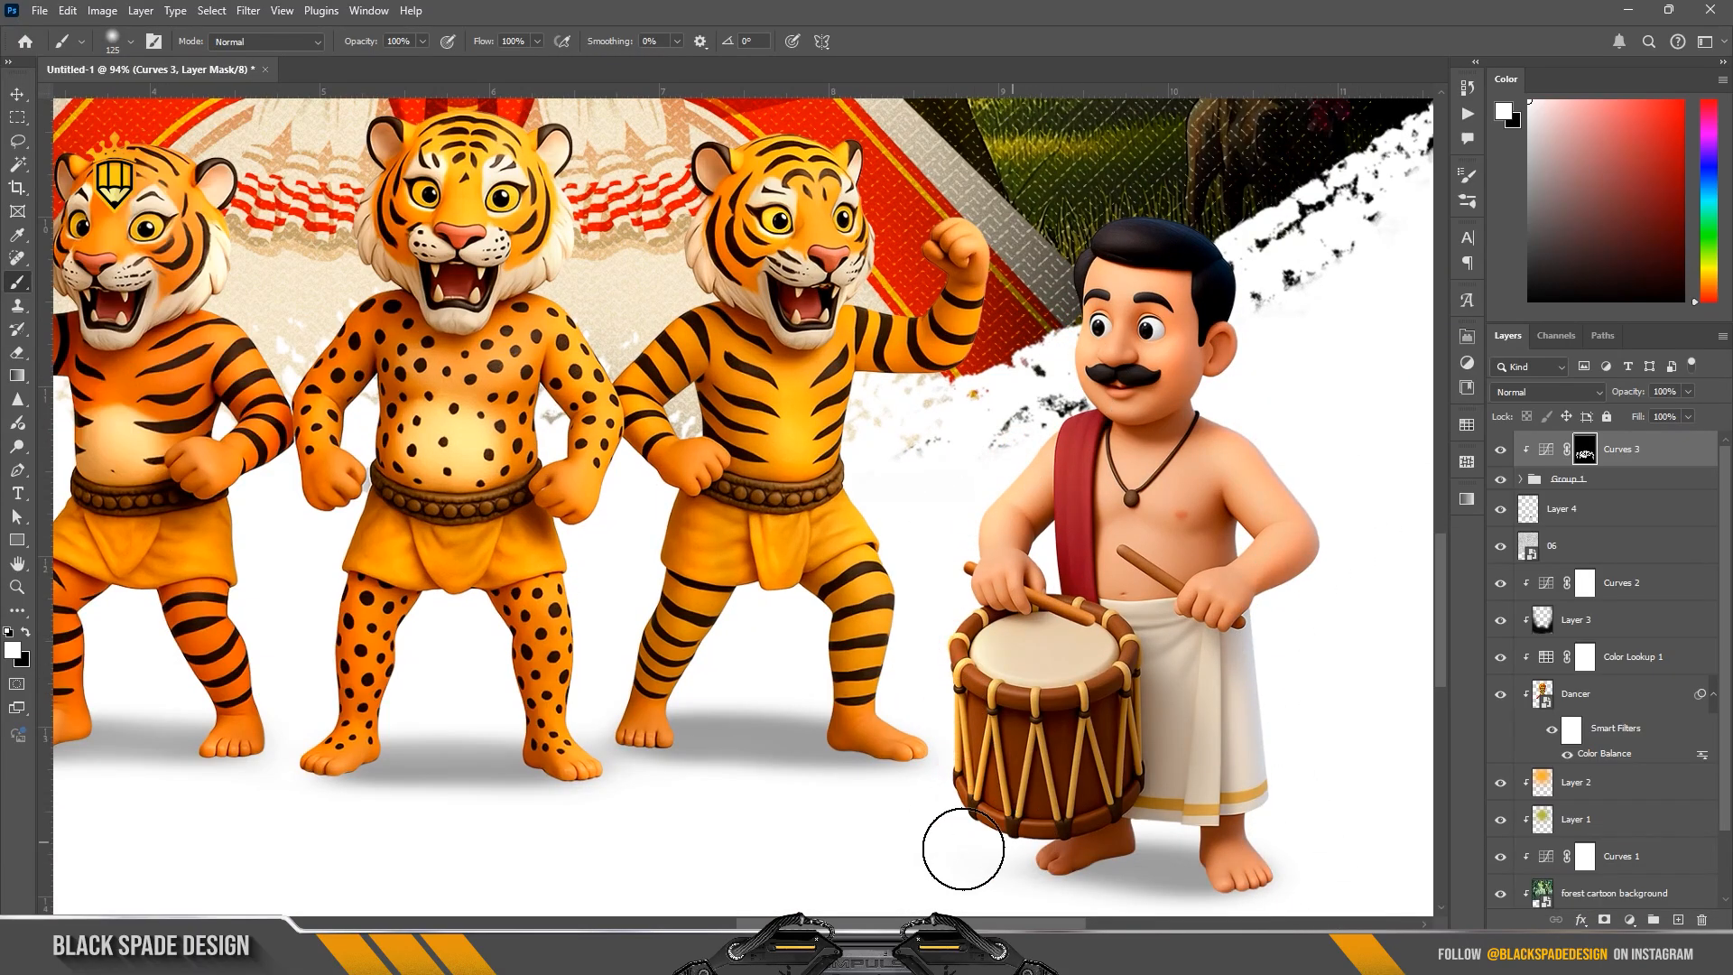
# Step: Paint the Curves brightening onto both drummers' drumheads with the 125 px brush
pyautogui.scroll(-3, 1025, 689)
pyautogui.scroll(3, 1025, 688)
pyautogui.moveTo(1015, 657); pyautogui.dragTo(1087, 670)
pyautogui.scroll(-5, 1038, 591)
pyautogui.scroll(5, 317, 636)
pyautogui.moveTo(315, 637); pyautogui.dragTo(318, 631)
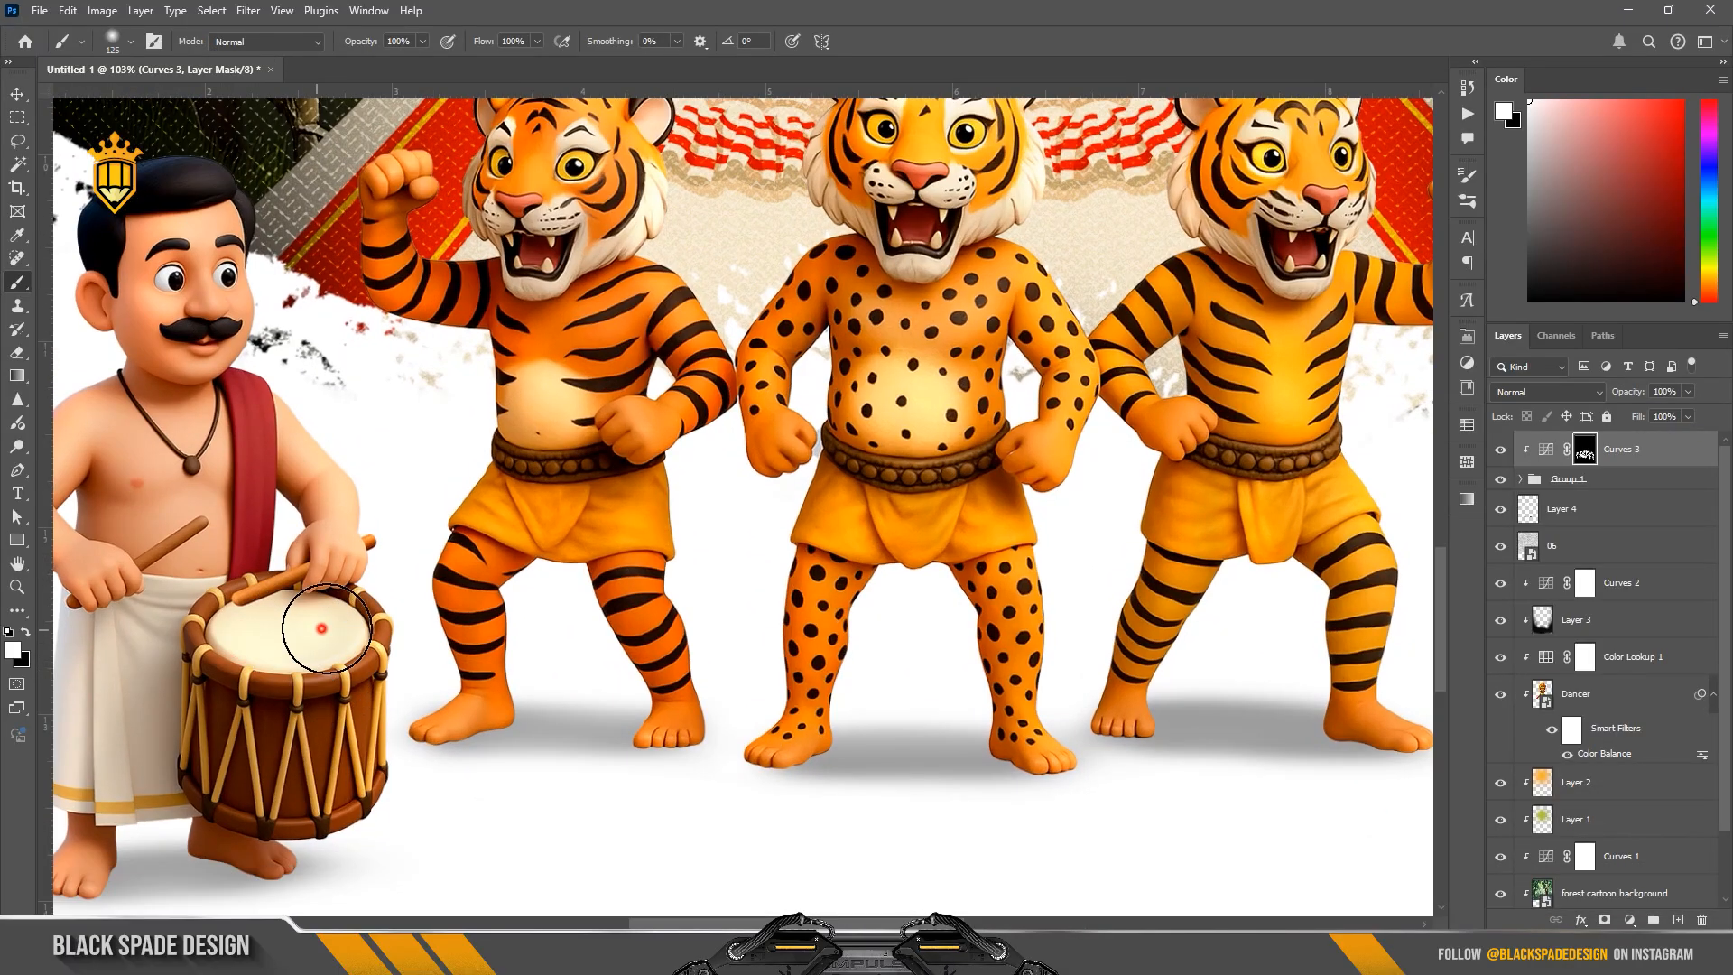
# Step: Softly brighten the figures on the Curves mask with a brush enlarged to 500 px at 31% opacity
pyautogui.scroll(-1, 317, 623)
pyautogui.press(']')
pyautogui.press(']')
pyautogui.moveTo(328, 49); pyautogui.dragTo(300, 53)
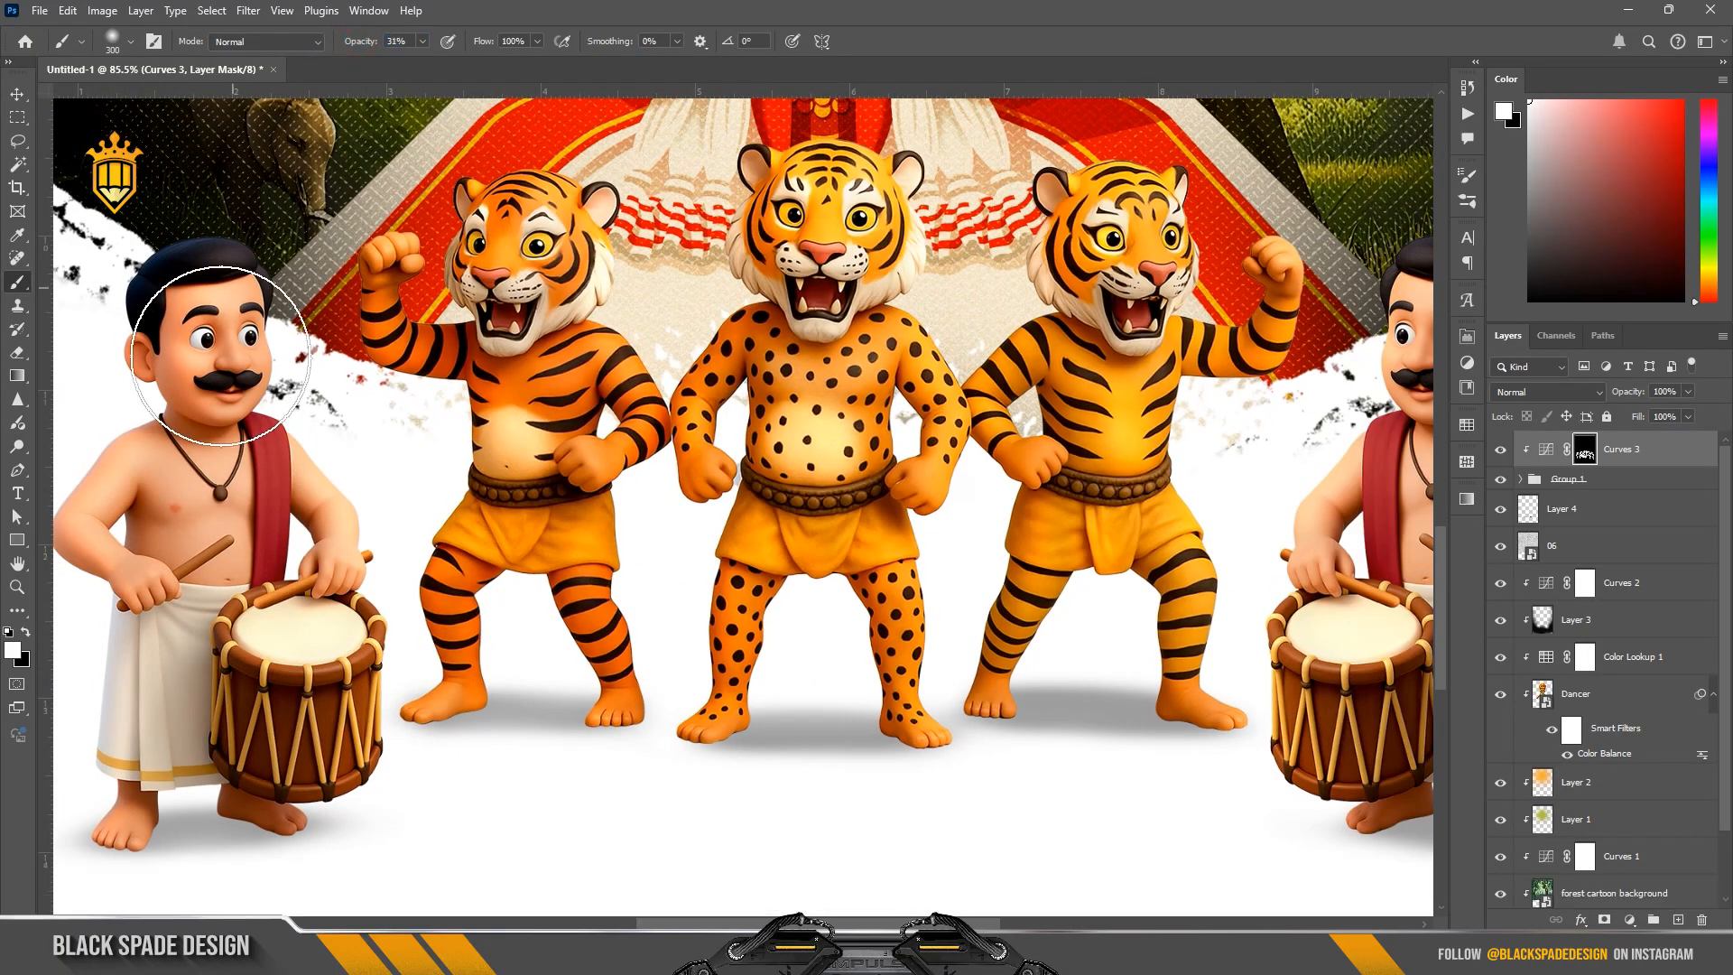
pyautogui.press(']')
pyautogui.press(']')
pyautogui.scroll(-2, 1002, 379)
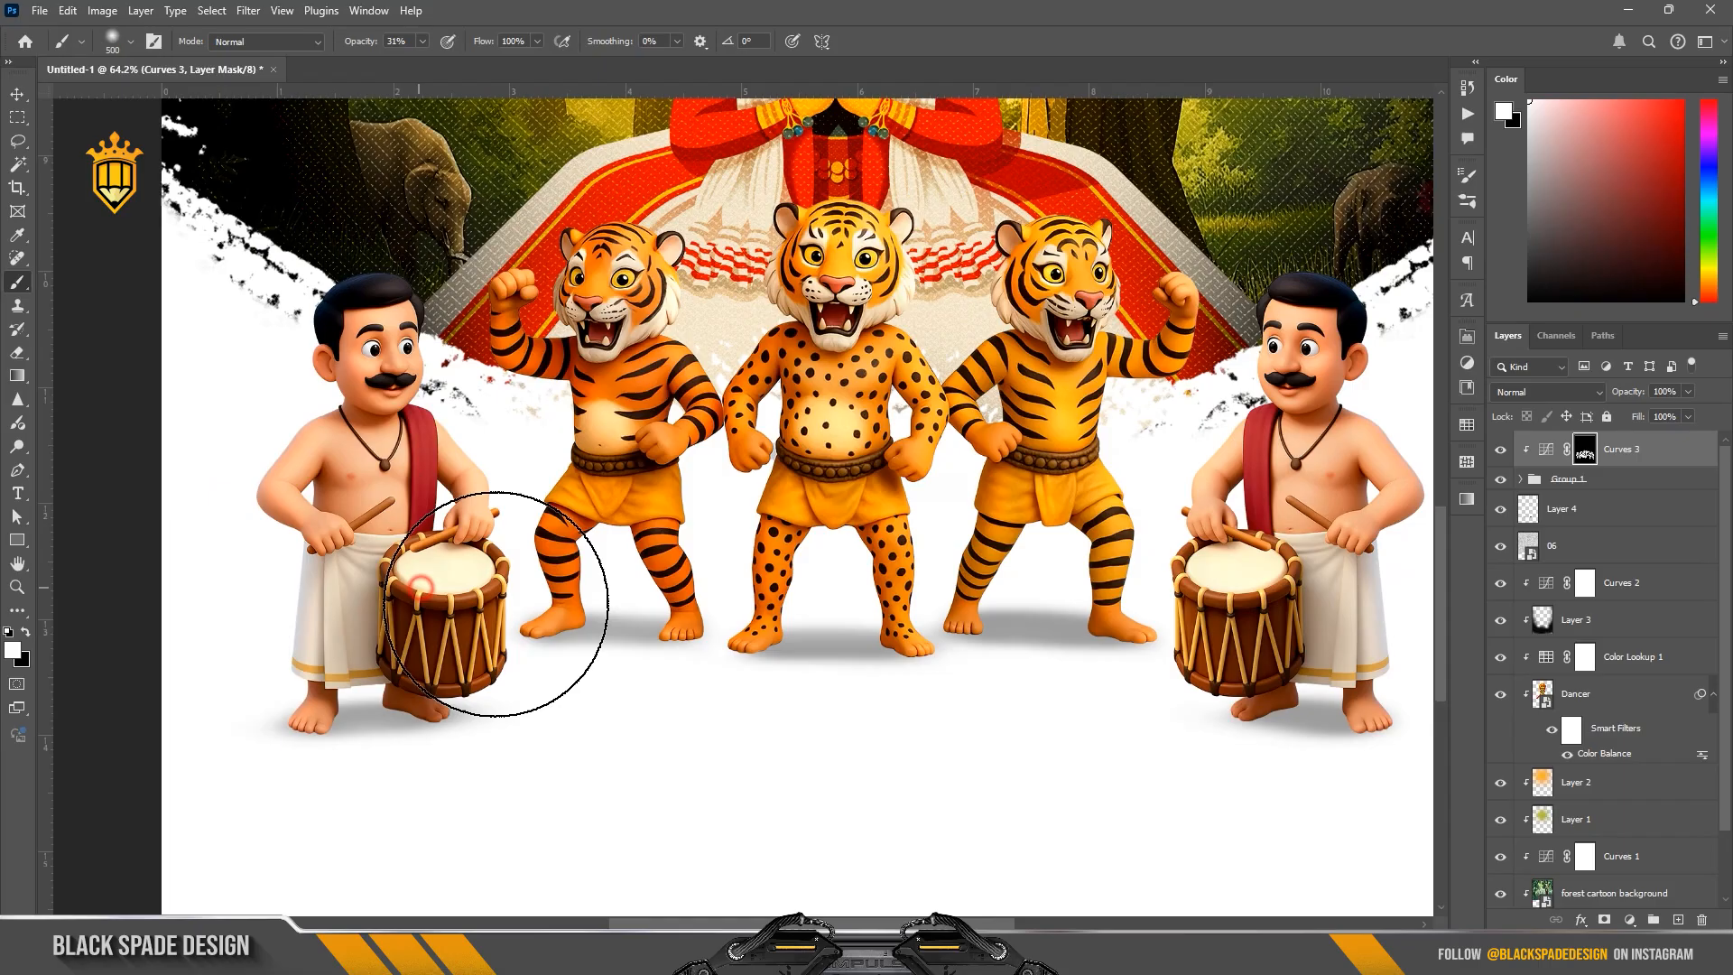
# Step: Compare the figures with the Curves brightening hidden and shown
pyautogui.scroll(-3, 1074, 569)
pyautogui.press('v')
pyautogui.scroll(3, 938, 532)
pyautogui.click(1506, 455)
pyautogui.click(1501, 450)
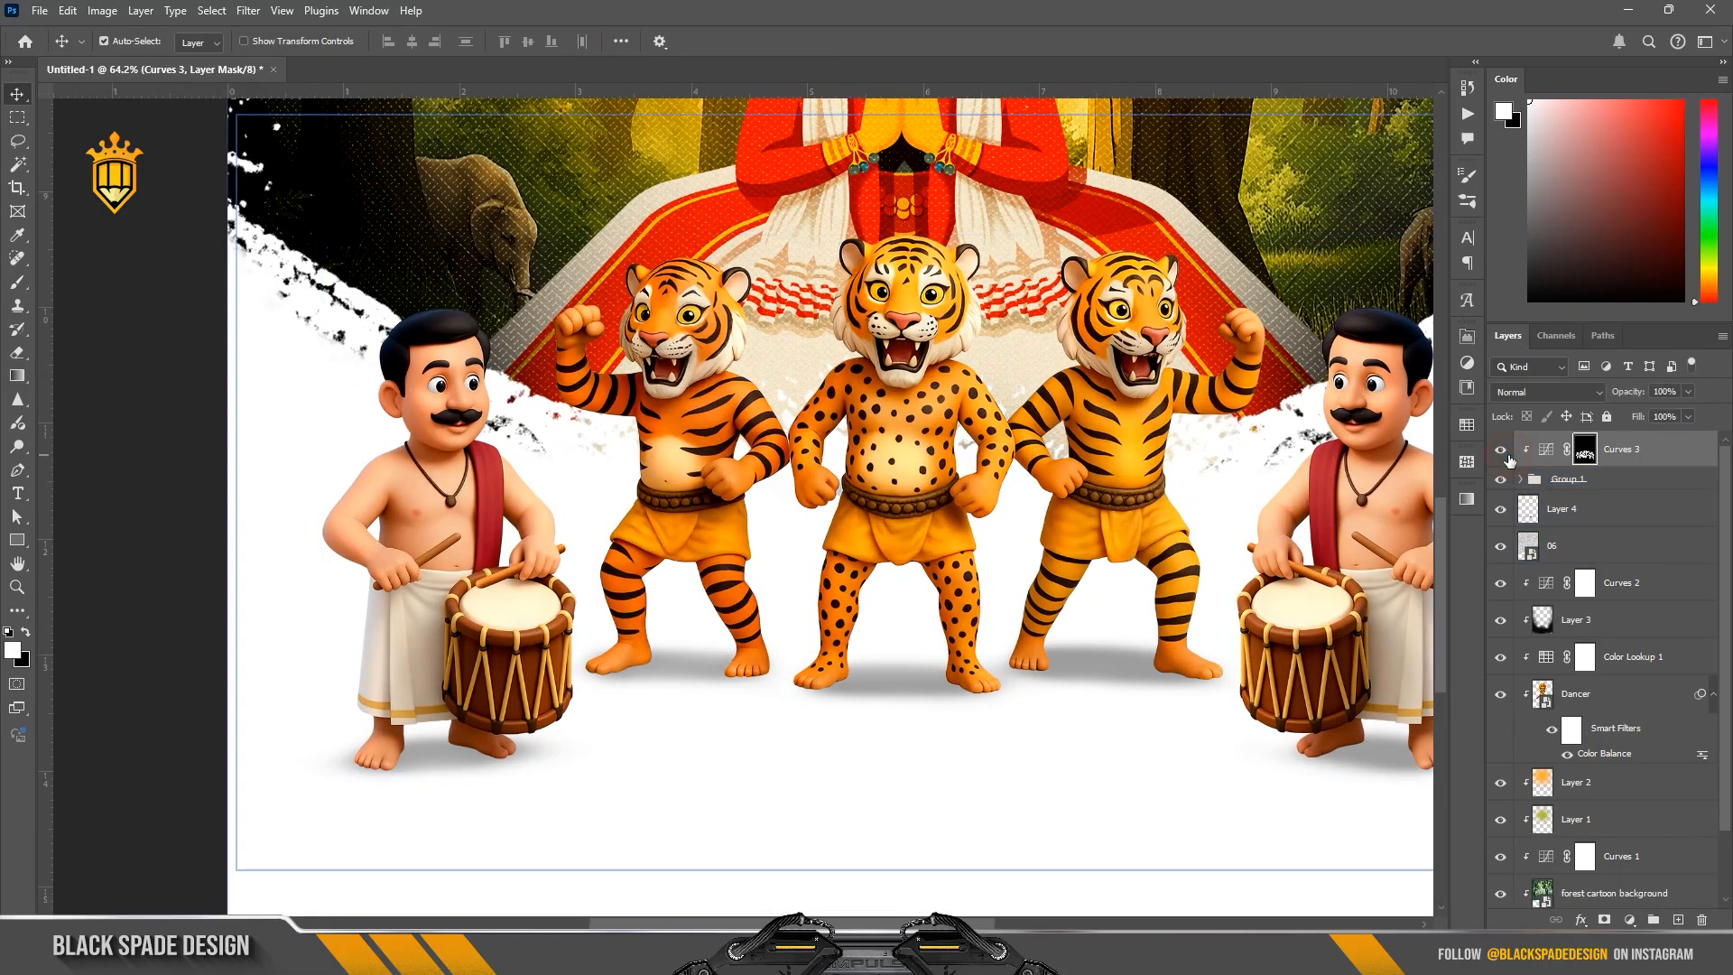
# Step: Add a Hue/Saturation adjustment clipped to the figures group and set its saturation to +7
pyautogui.click(1629, 920)
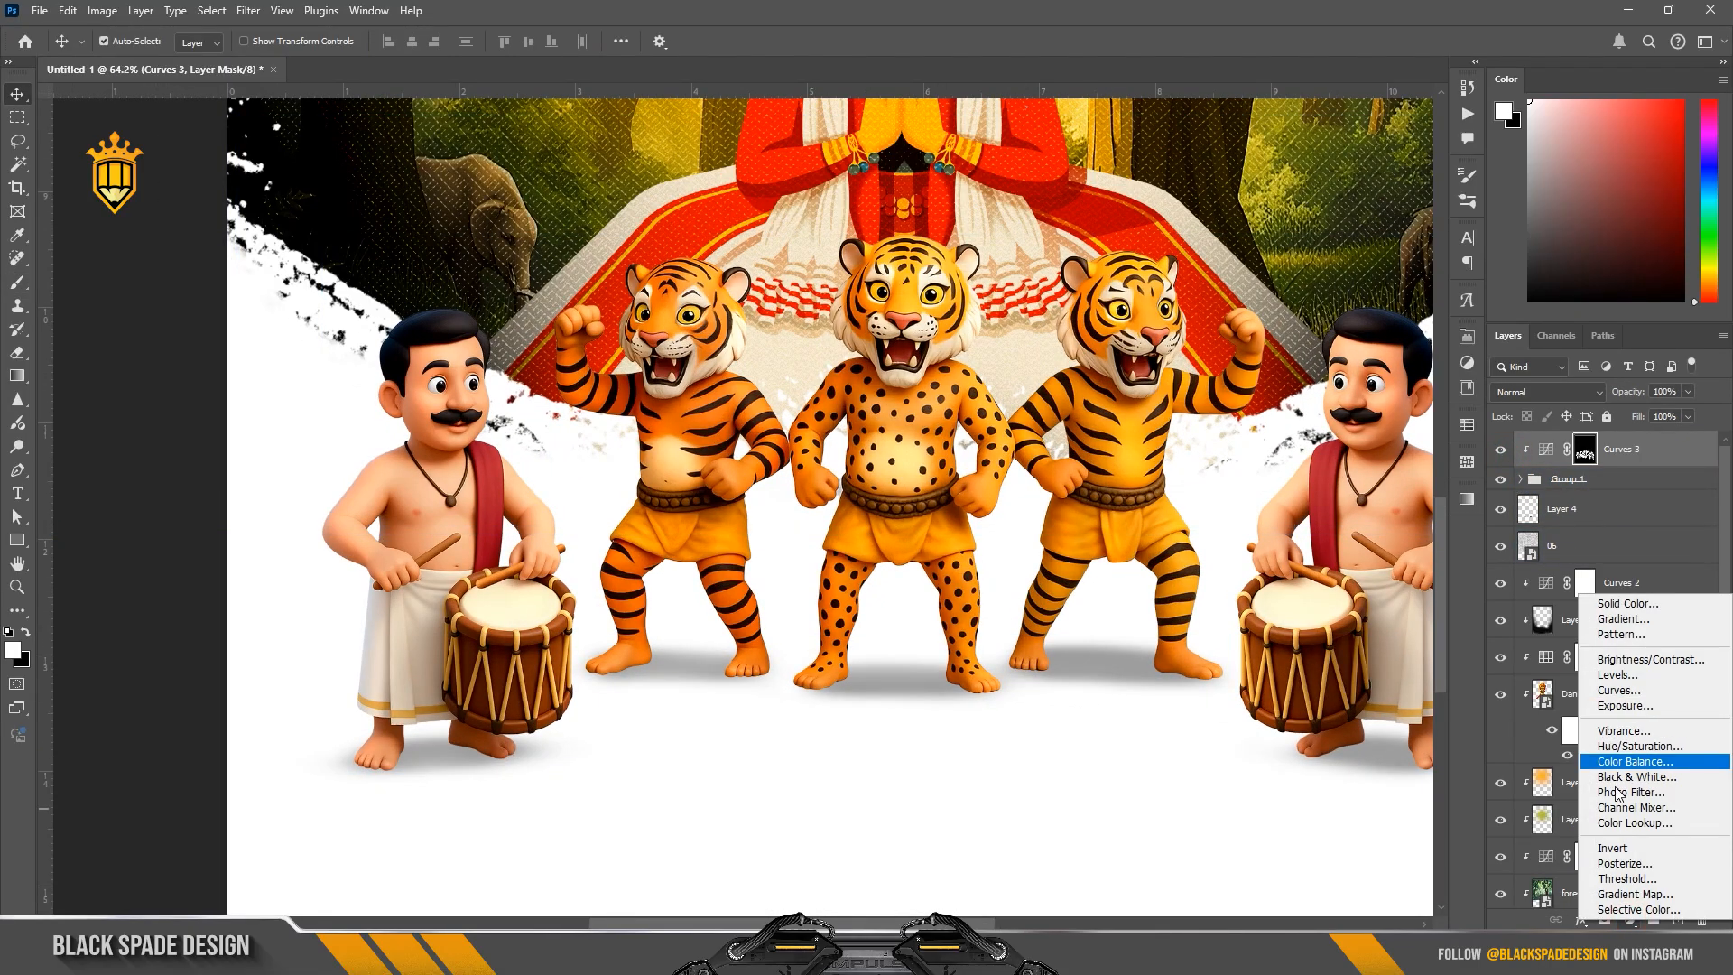
pyautogui.click(1629, 746)
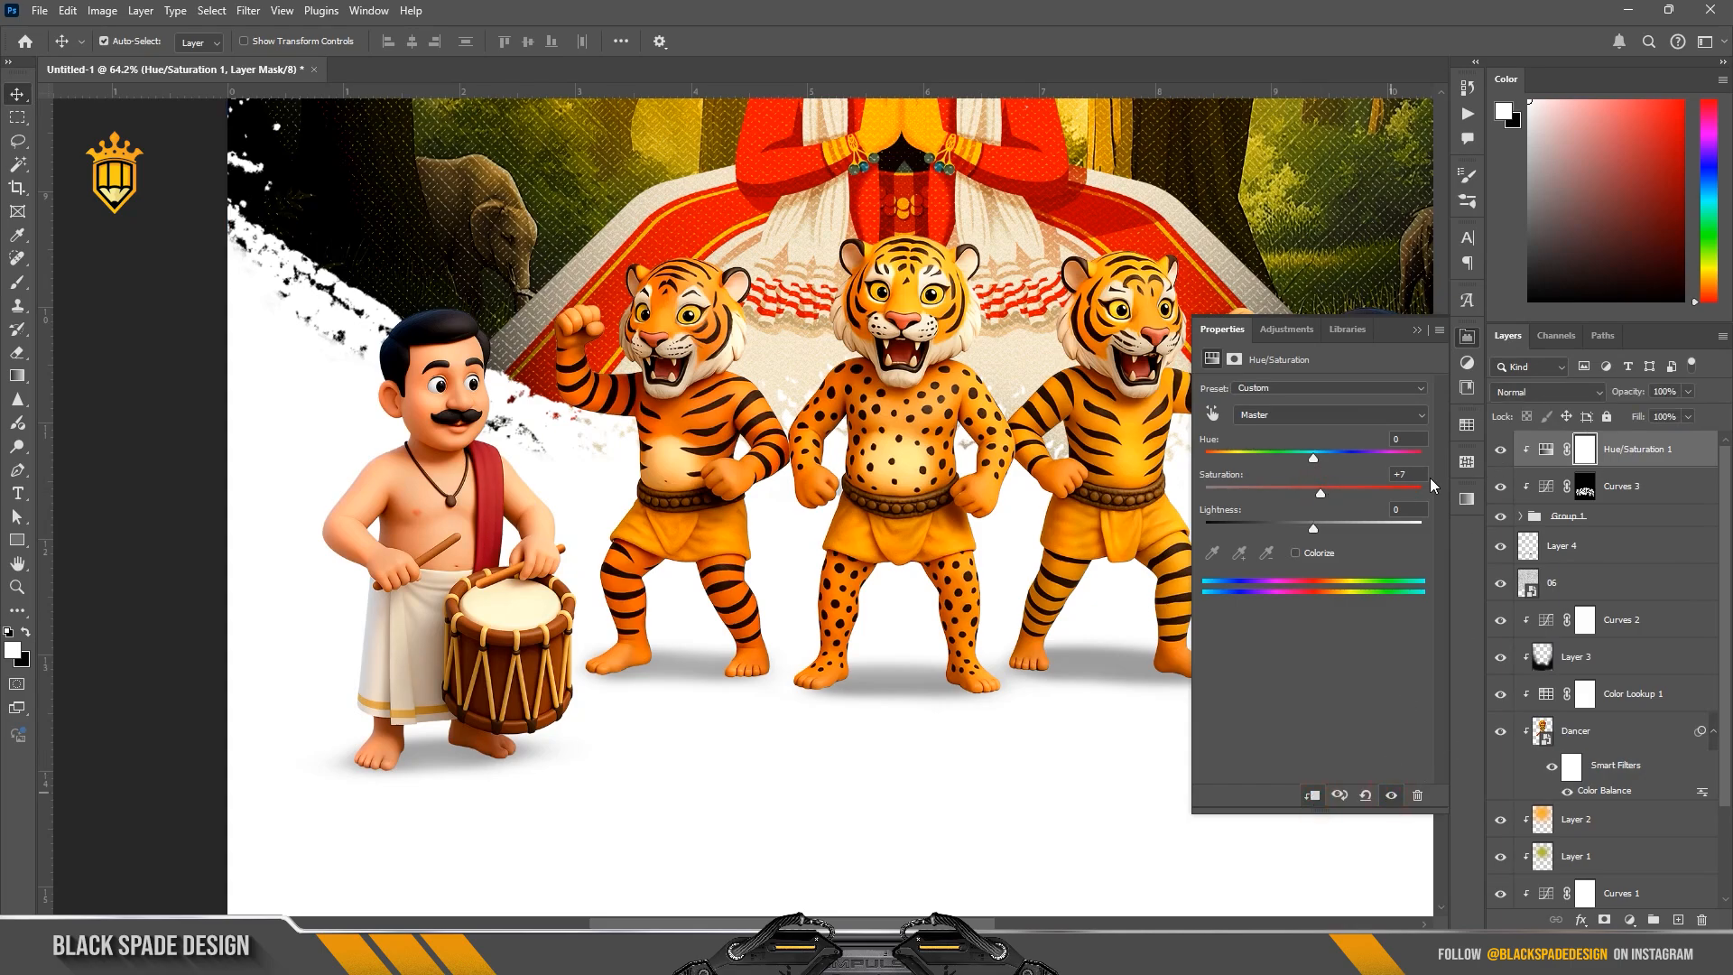
# Step: Add the heading text ONAM in black (000000) on the white area below the figures
pyautogui.click(1411, 330)
pyautogui.scroll(-5, 905, 801)
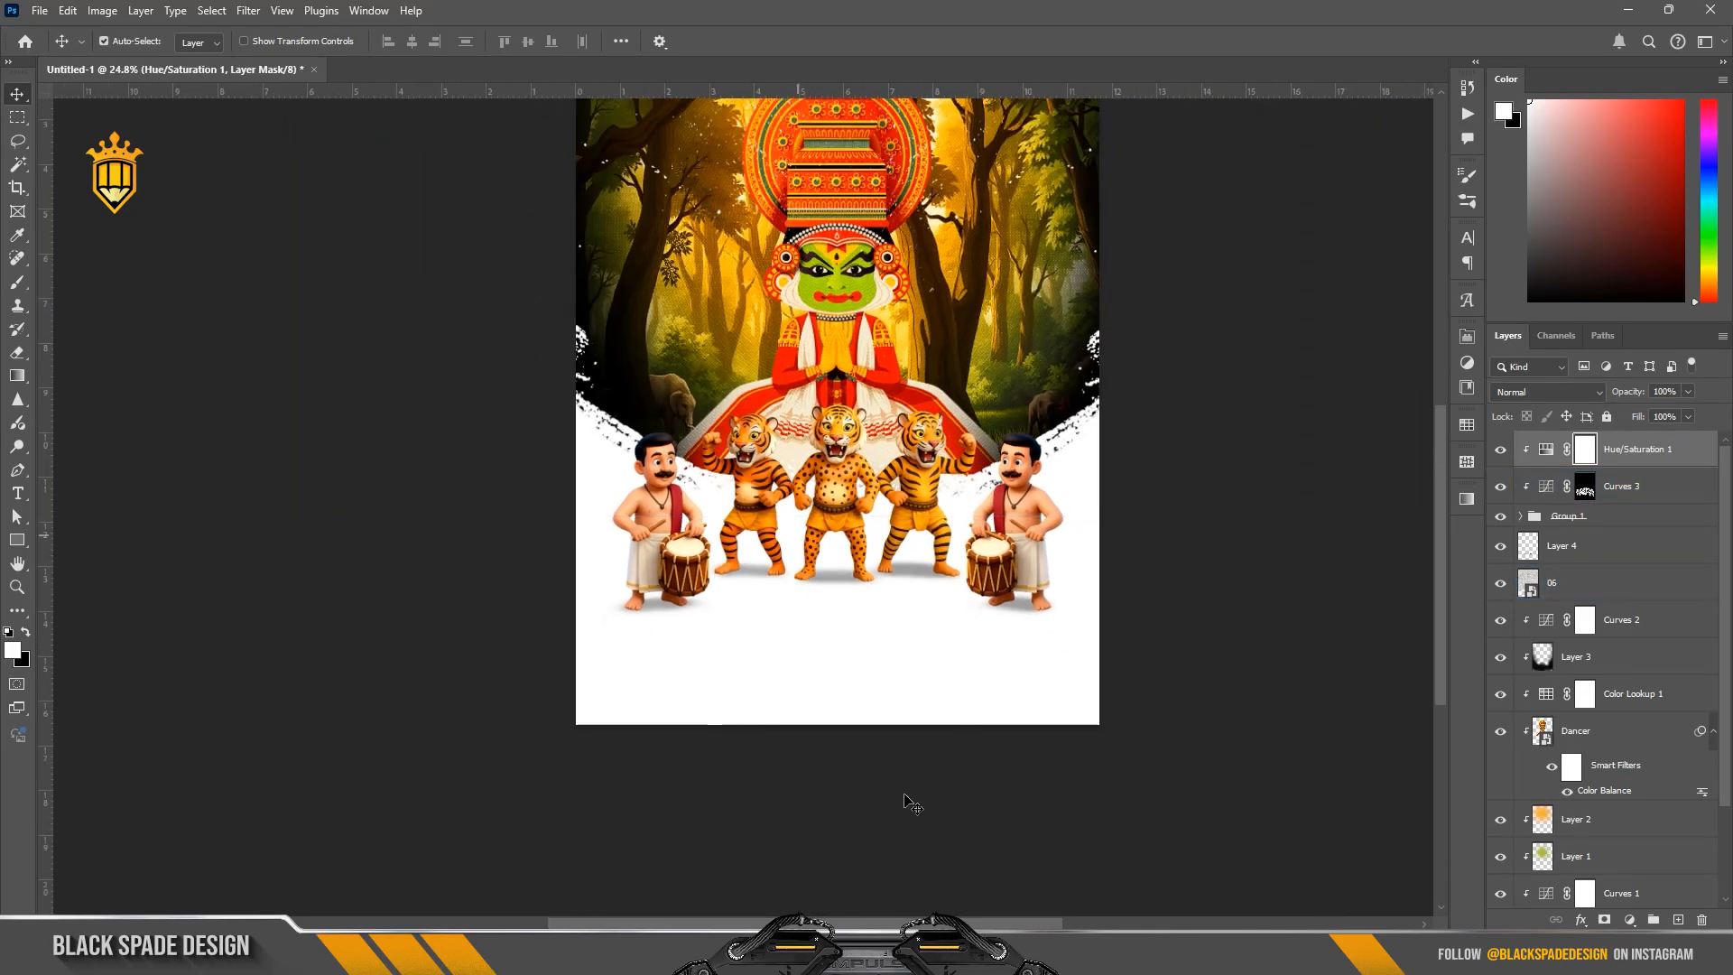
pyautogui.scroll(2, 889, 618)
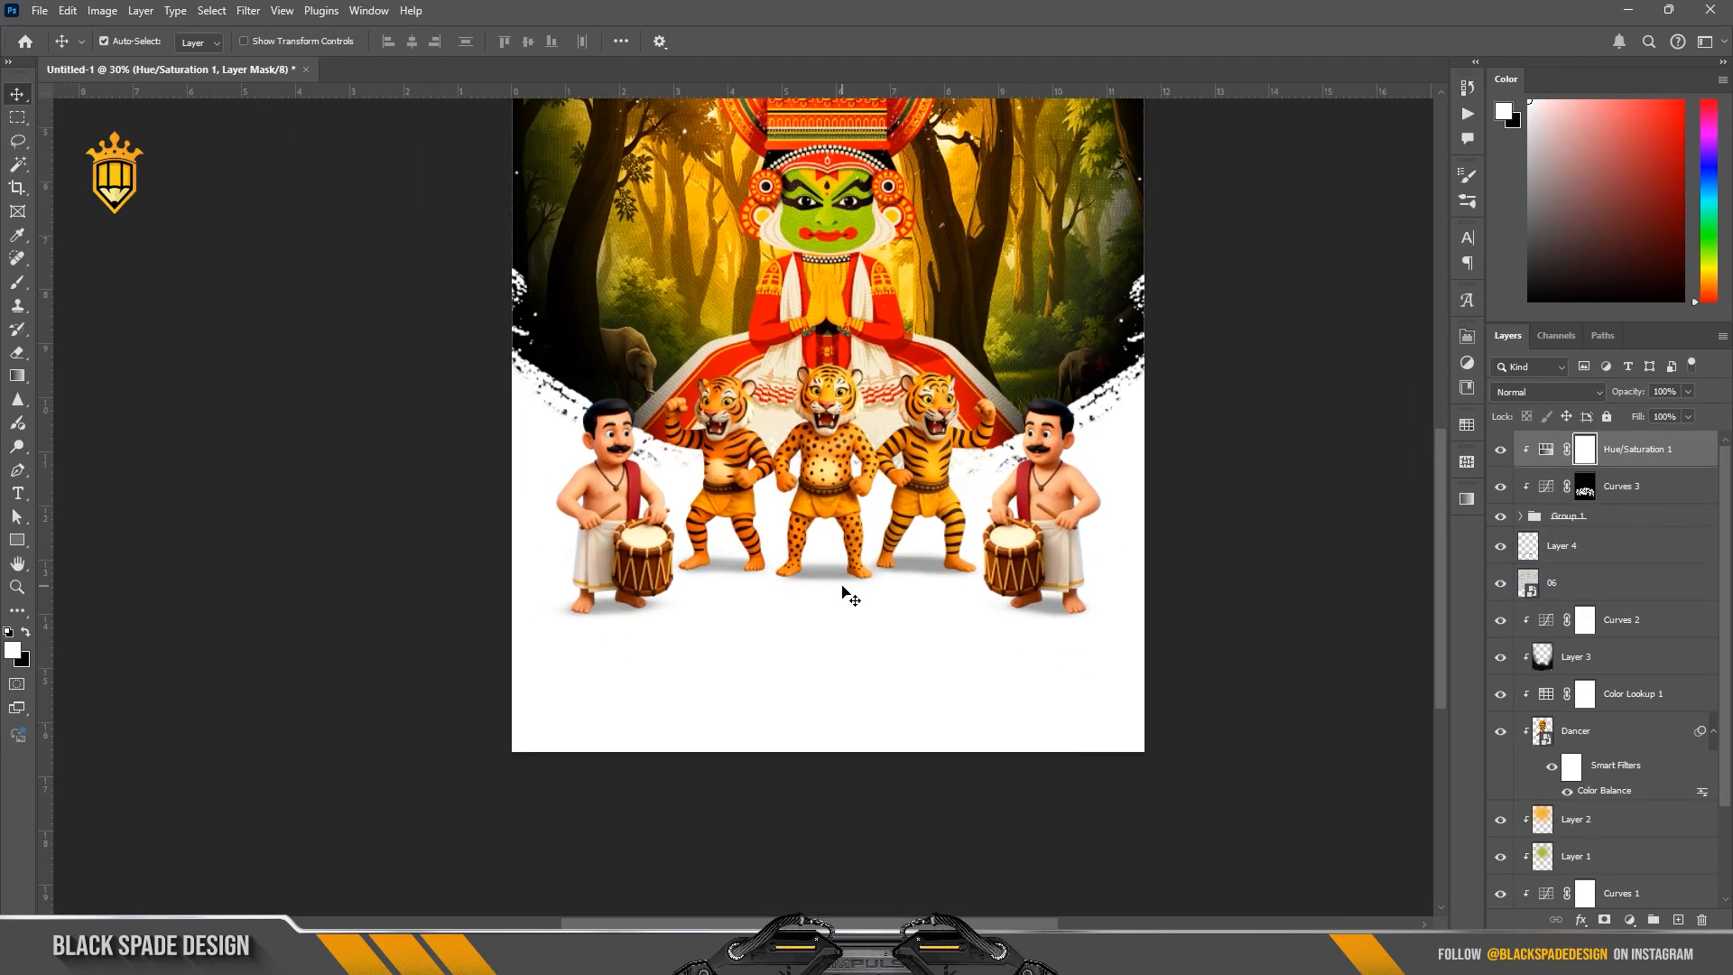
pyautogui.press('t')
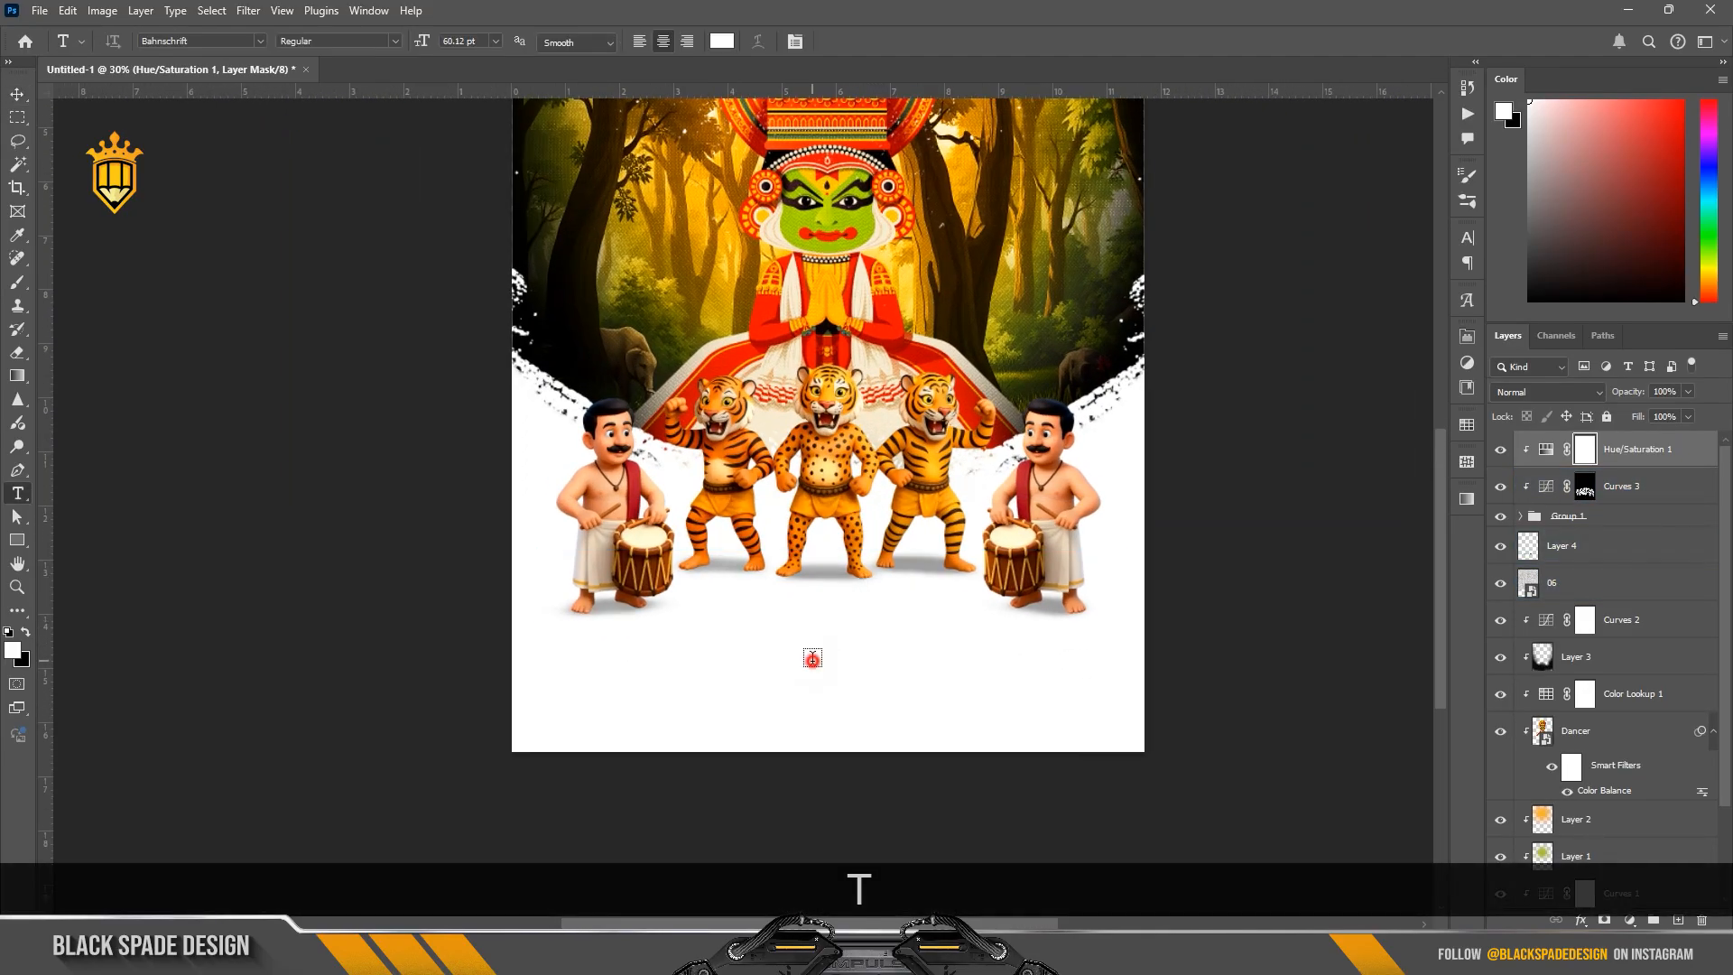
pyautogui.click(813, 659)
pyautogui.click(722, 41)
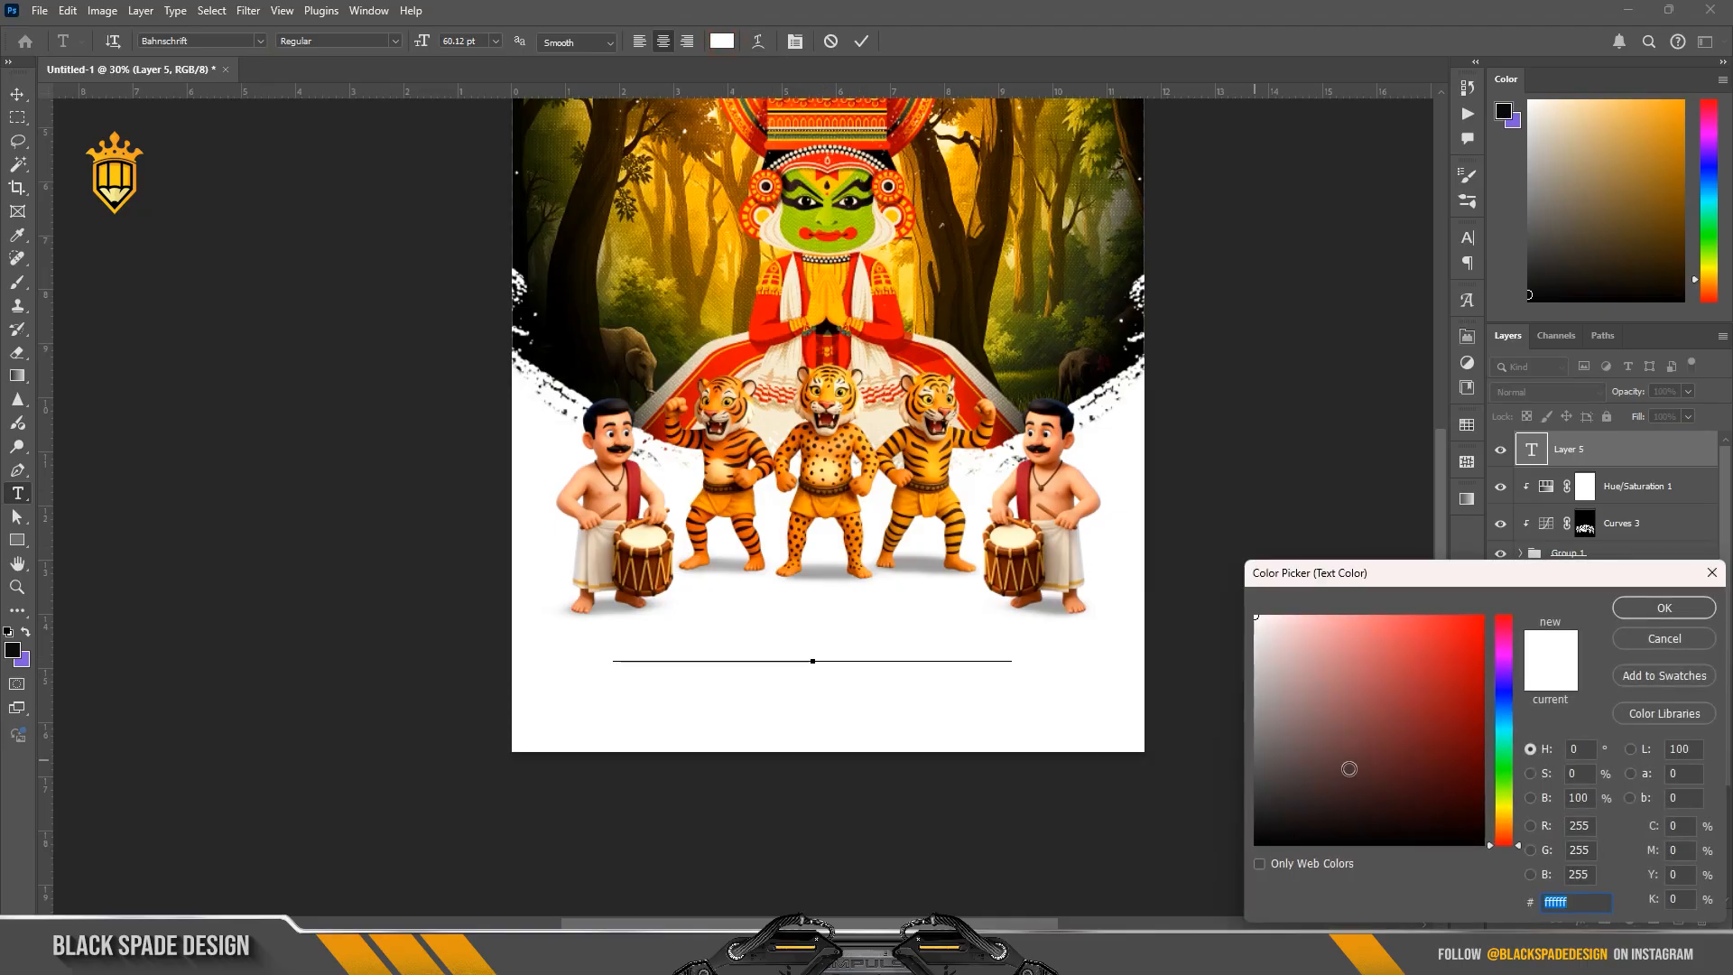
pyautogui.write('000000')
pyautogui.click(1645, 611)
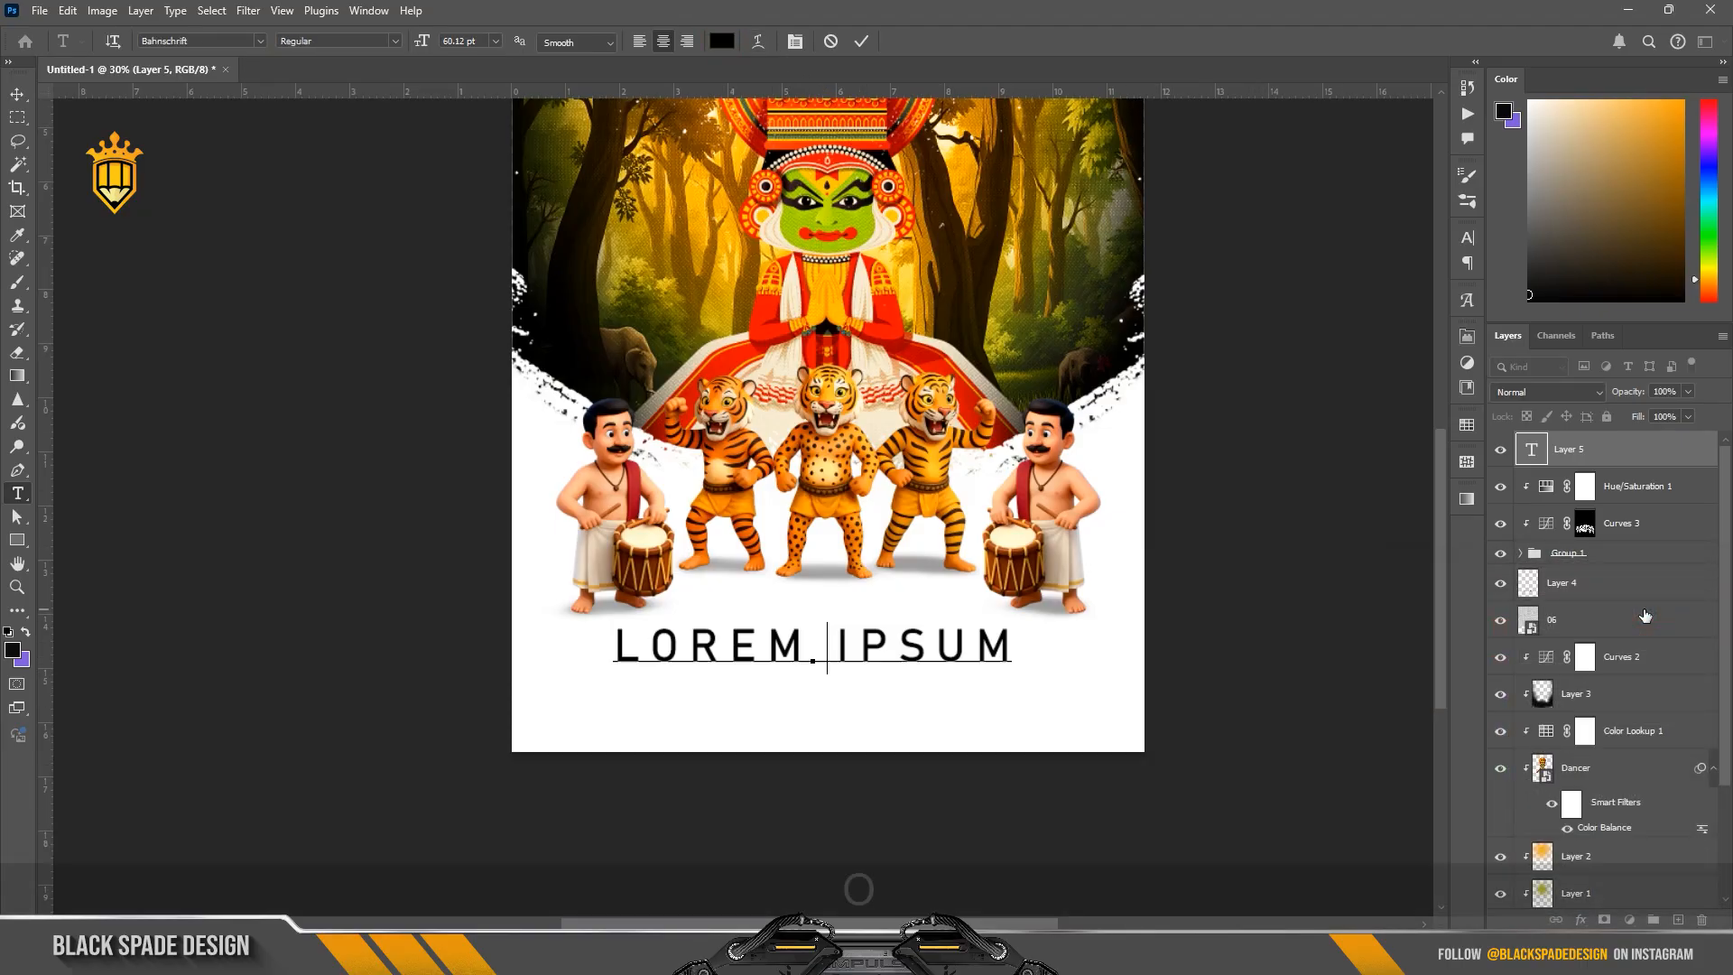
pyautogui.write('ON')
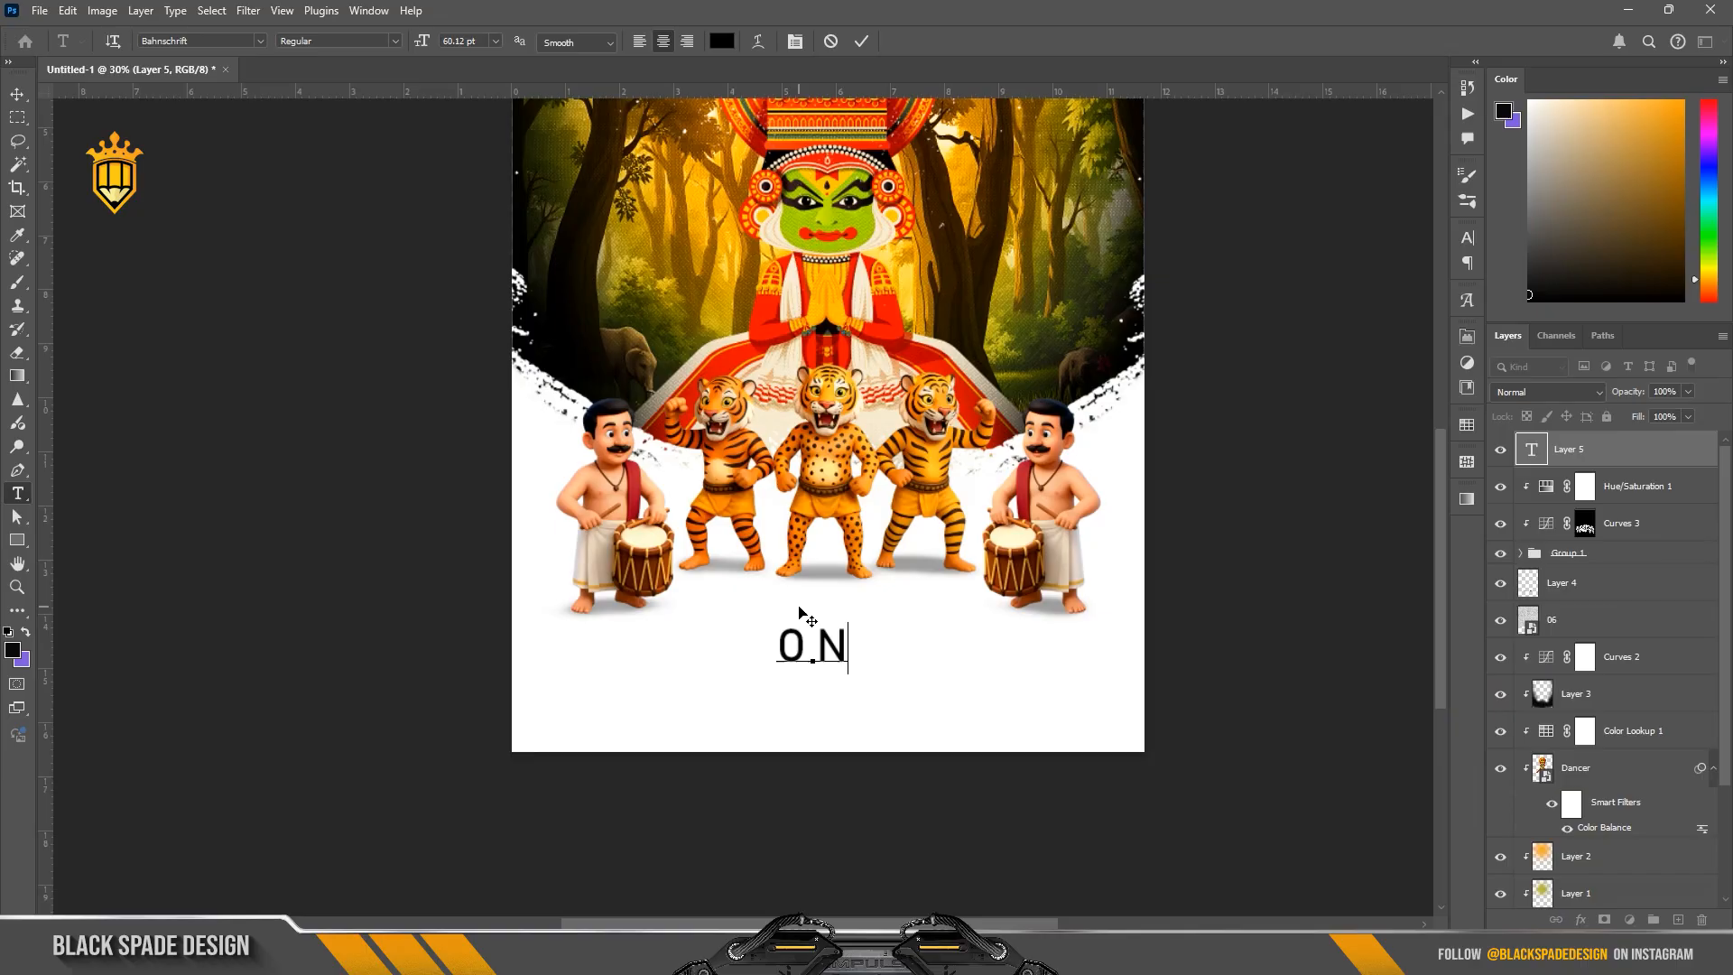
pyautogui.write('AA')
pyautogui.press('BackSpace')
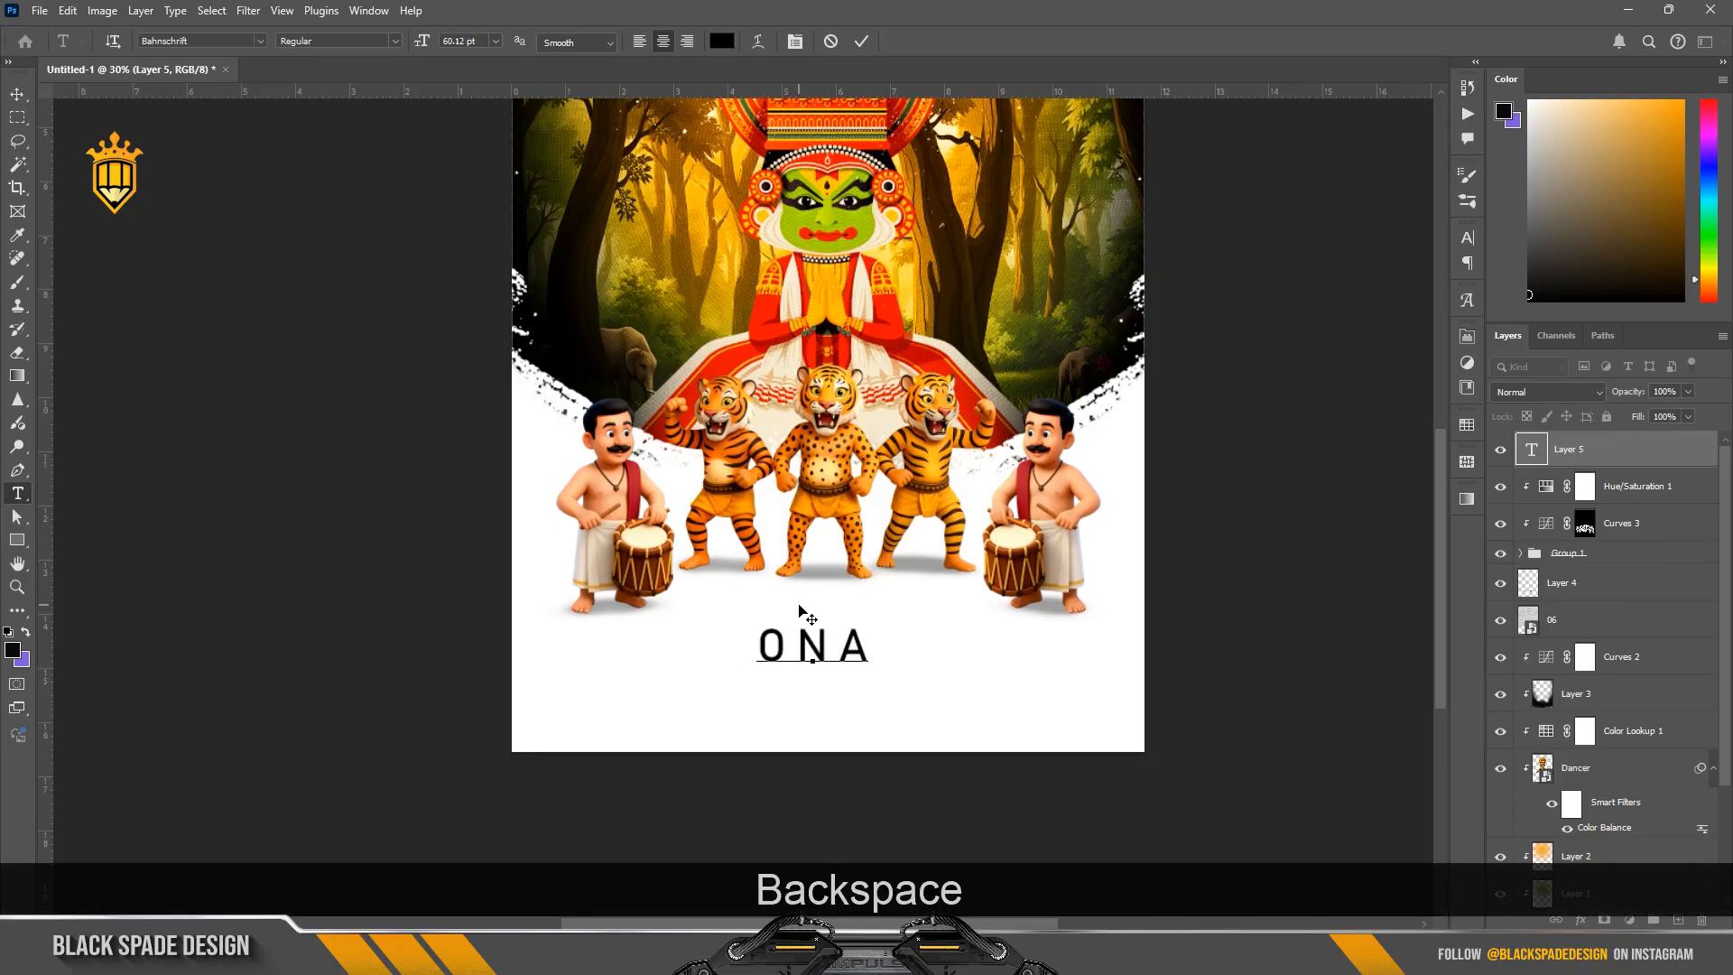
pyautogui.write('M')
# Step: Set the ONAM text's tracking to 0 and its font to Marleone Brando DEMO
pyautogui.hotkey('ctrl', 'a')
pyautogui.hotkey('ctrl', 'a')
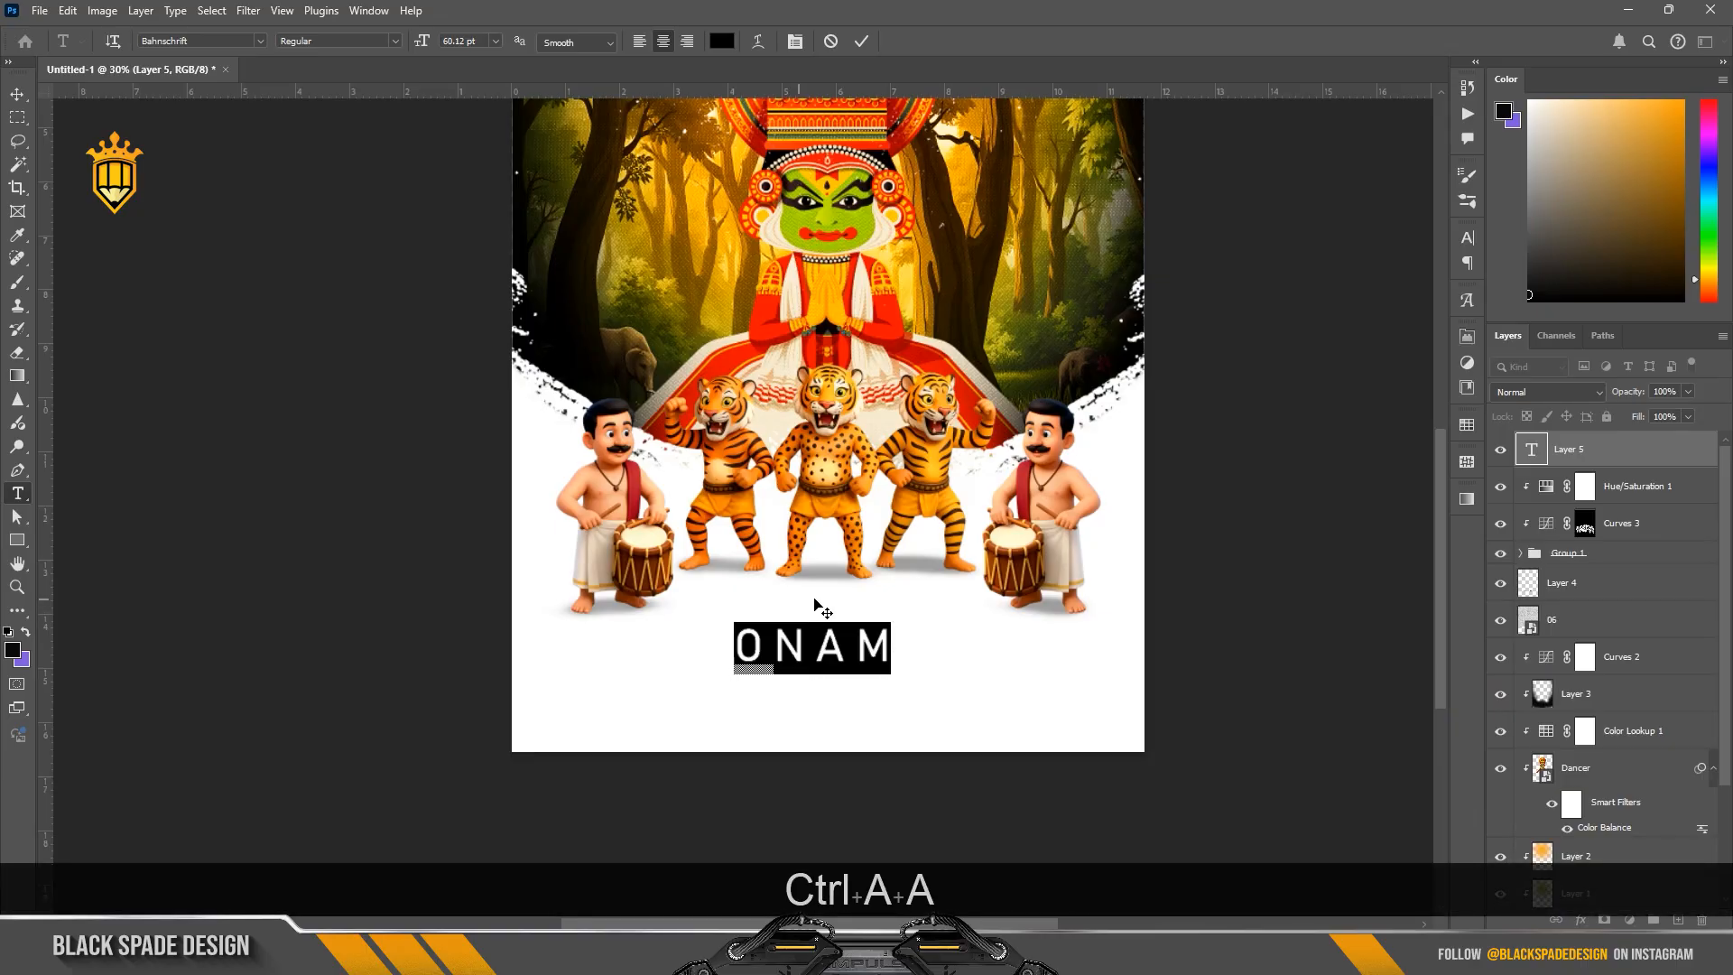
pyautogui.click(795, 43)
pyautogui.click(1436, 303)
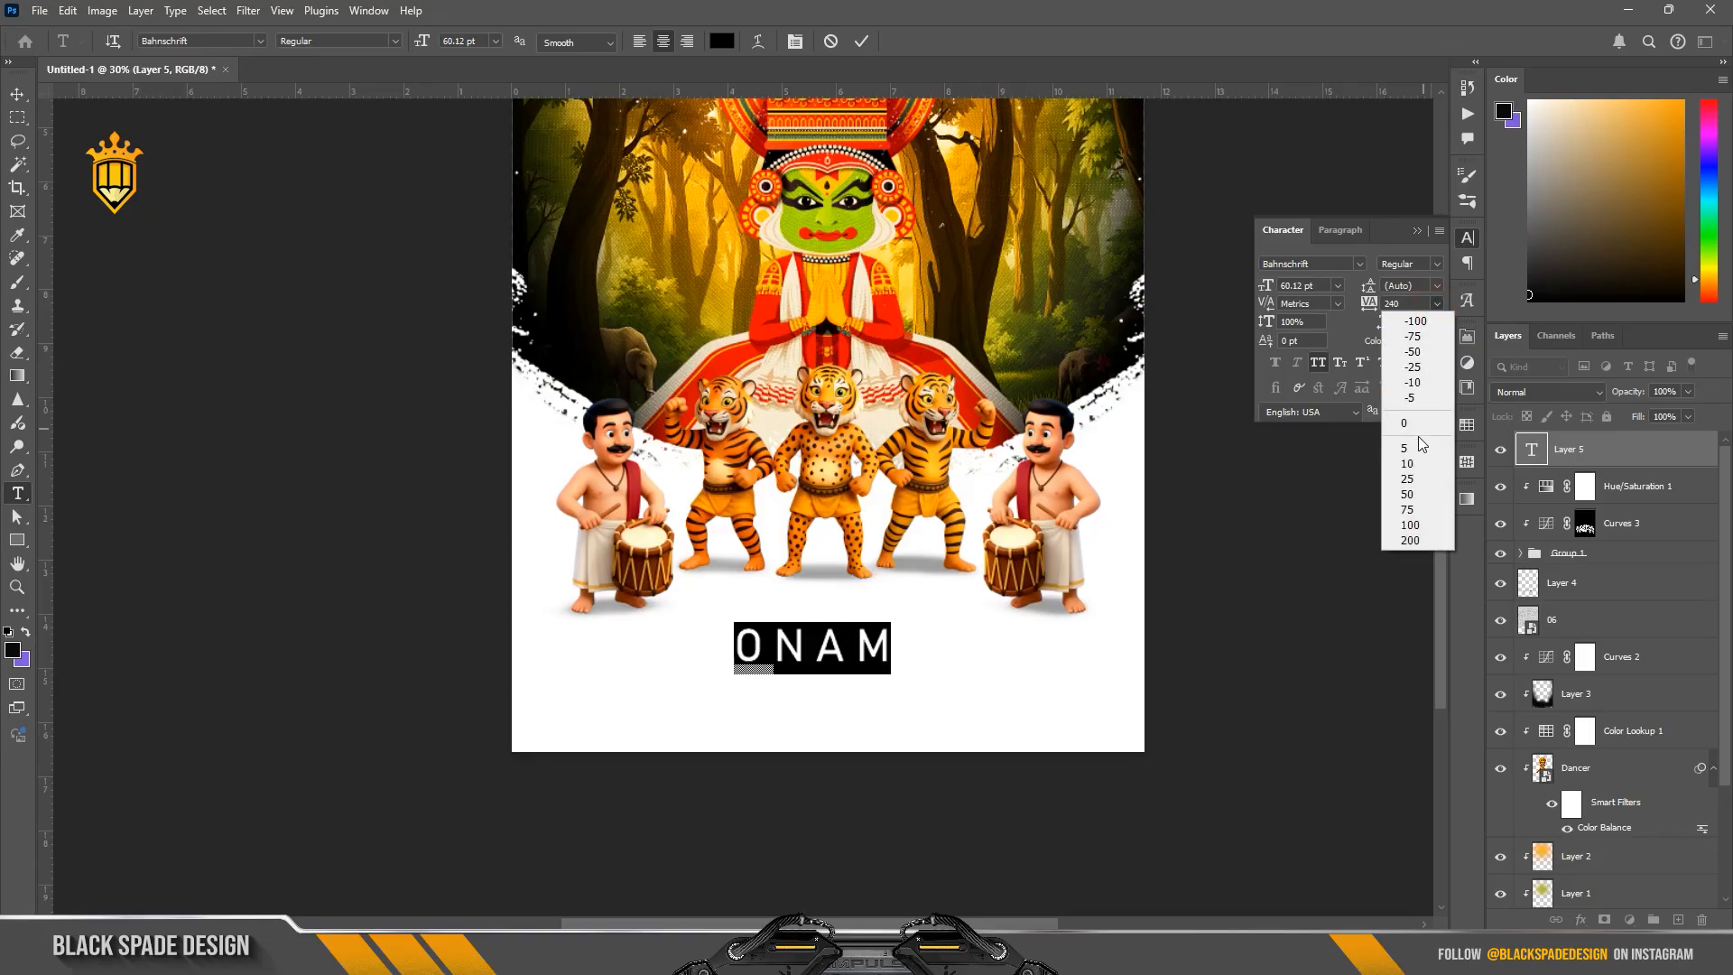
pyautogui.click(1418, 436)
pyautogui.click(1358, 264)
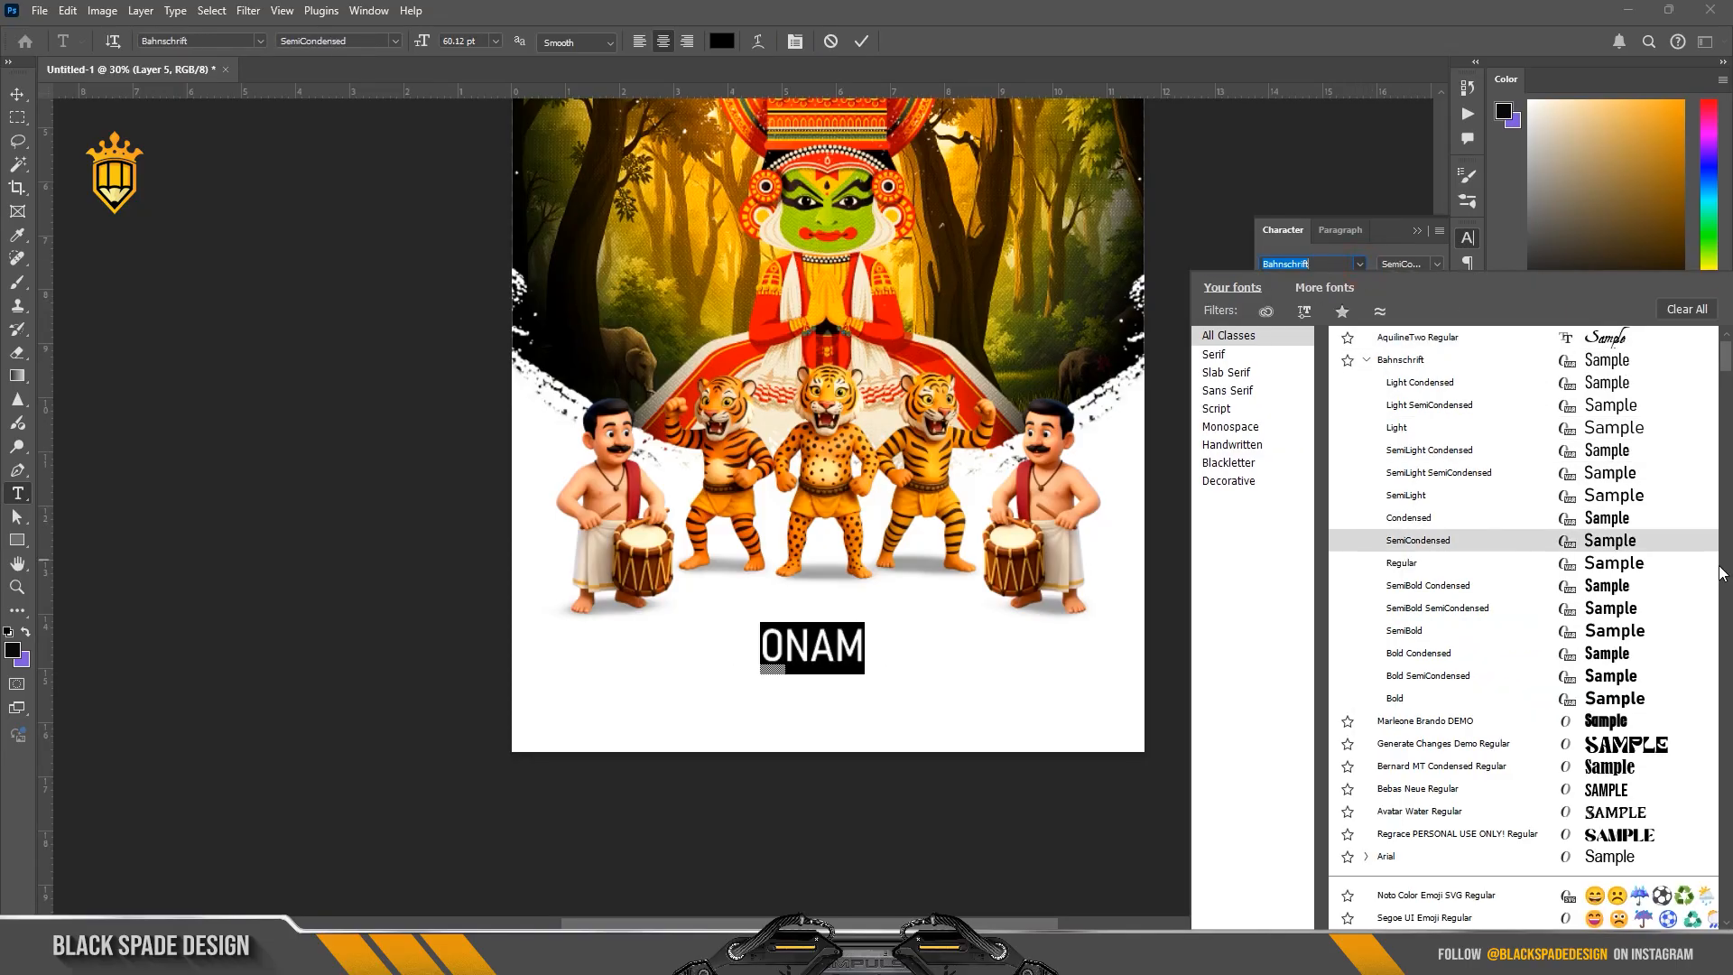
pyautogui.moveTo(1726, 360); pyautogui.dragTo(1726, 352)
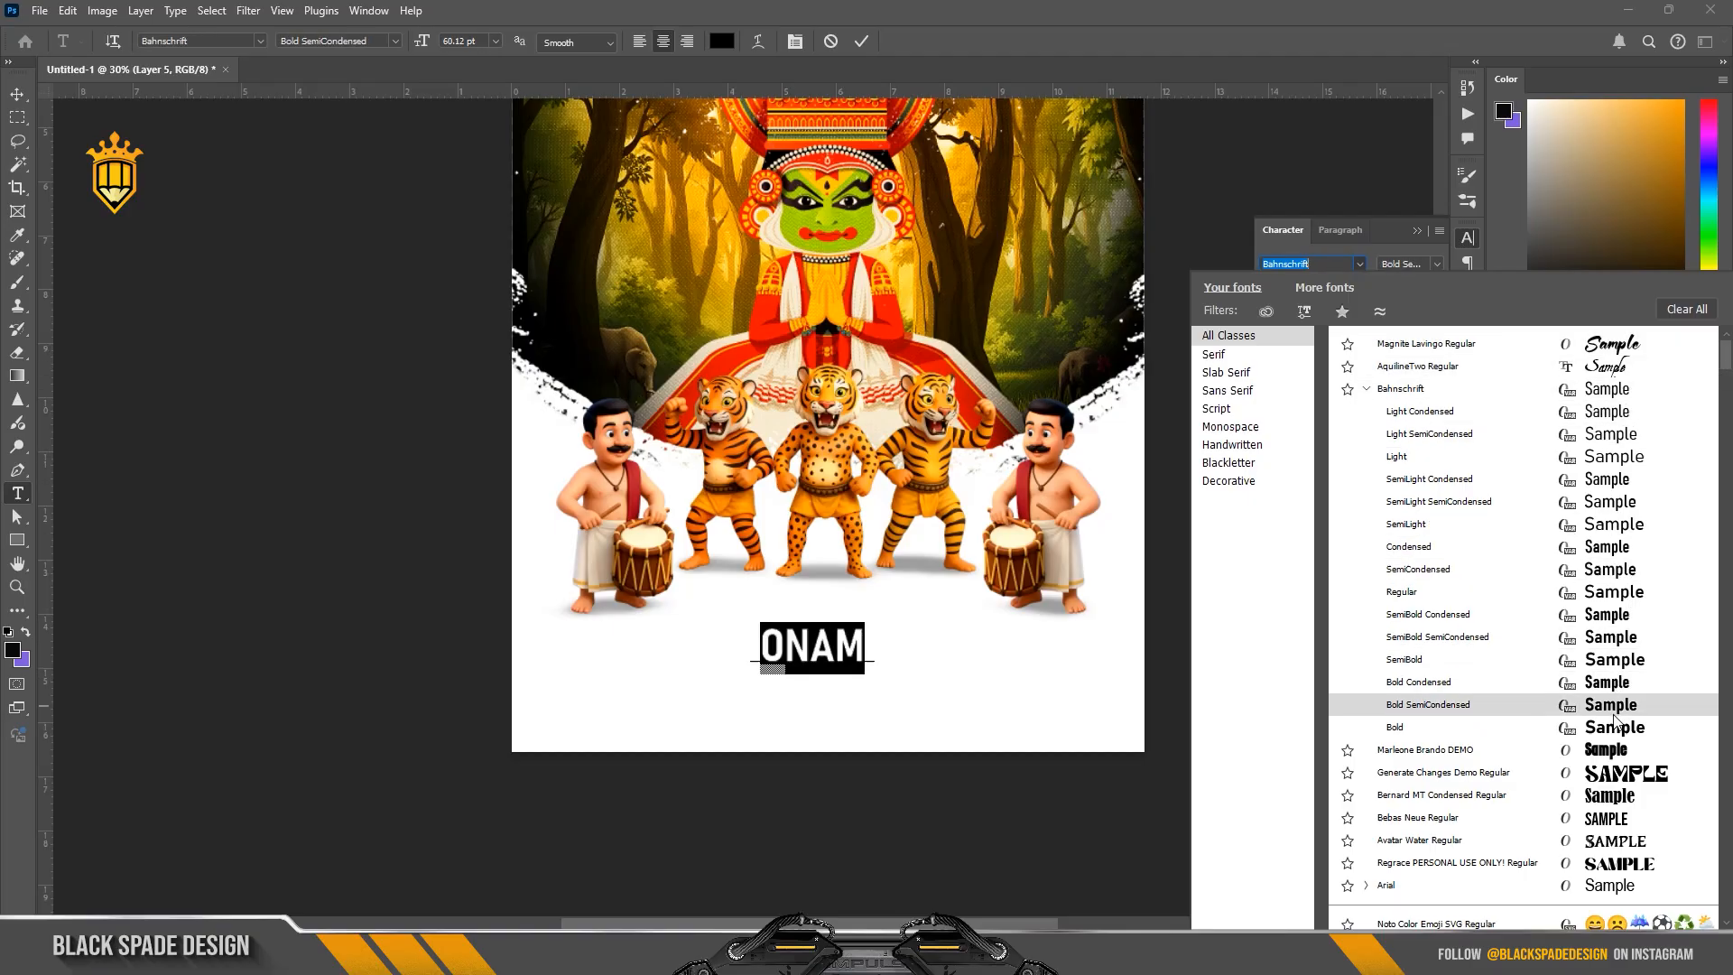
pyautogui.click(1607, 750)
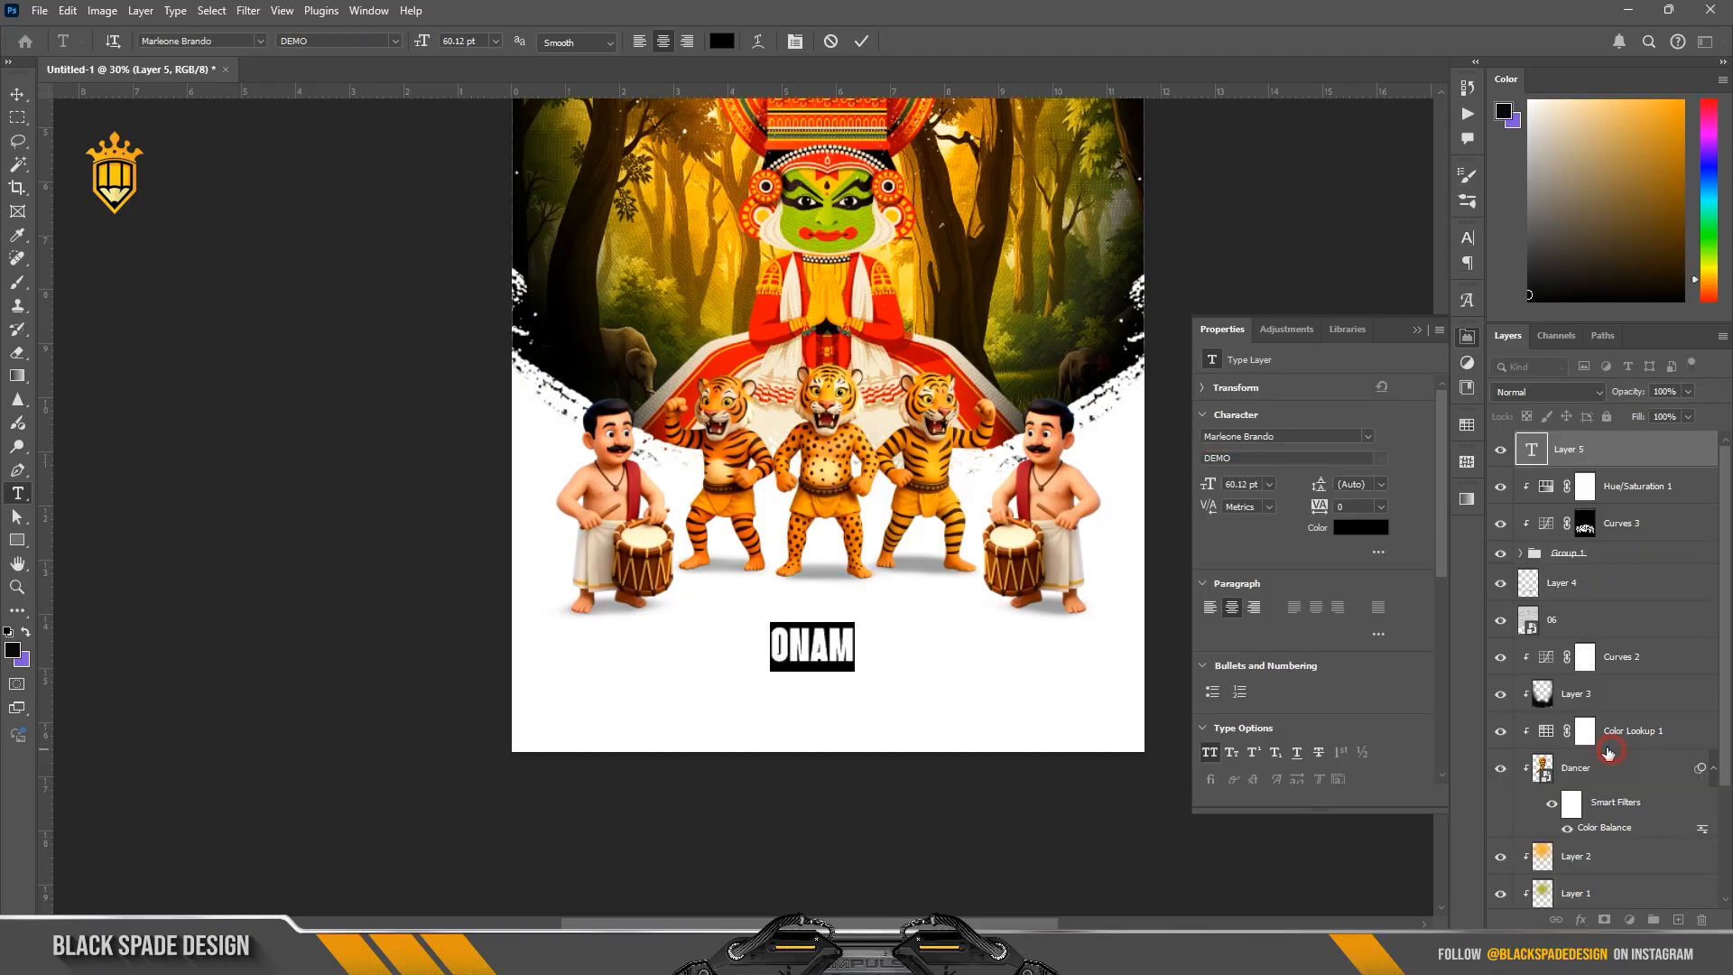
# Step: Enlarge the ONAM text to 182 pt with 93% vertical and 125% horizontal scale
pyautogui.moveTo(1208, 487); pyautogui.dragTo(1318, 490)
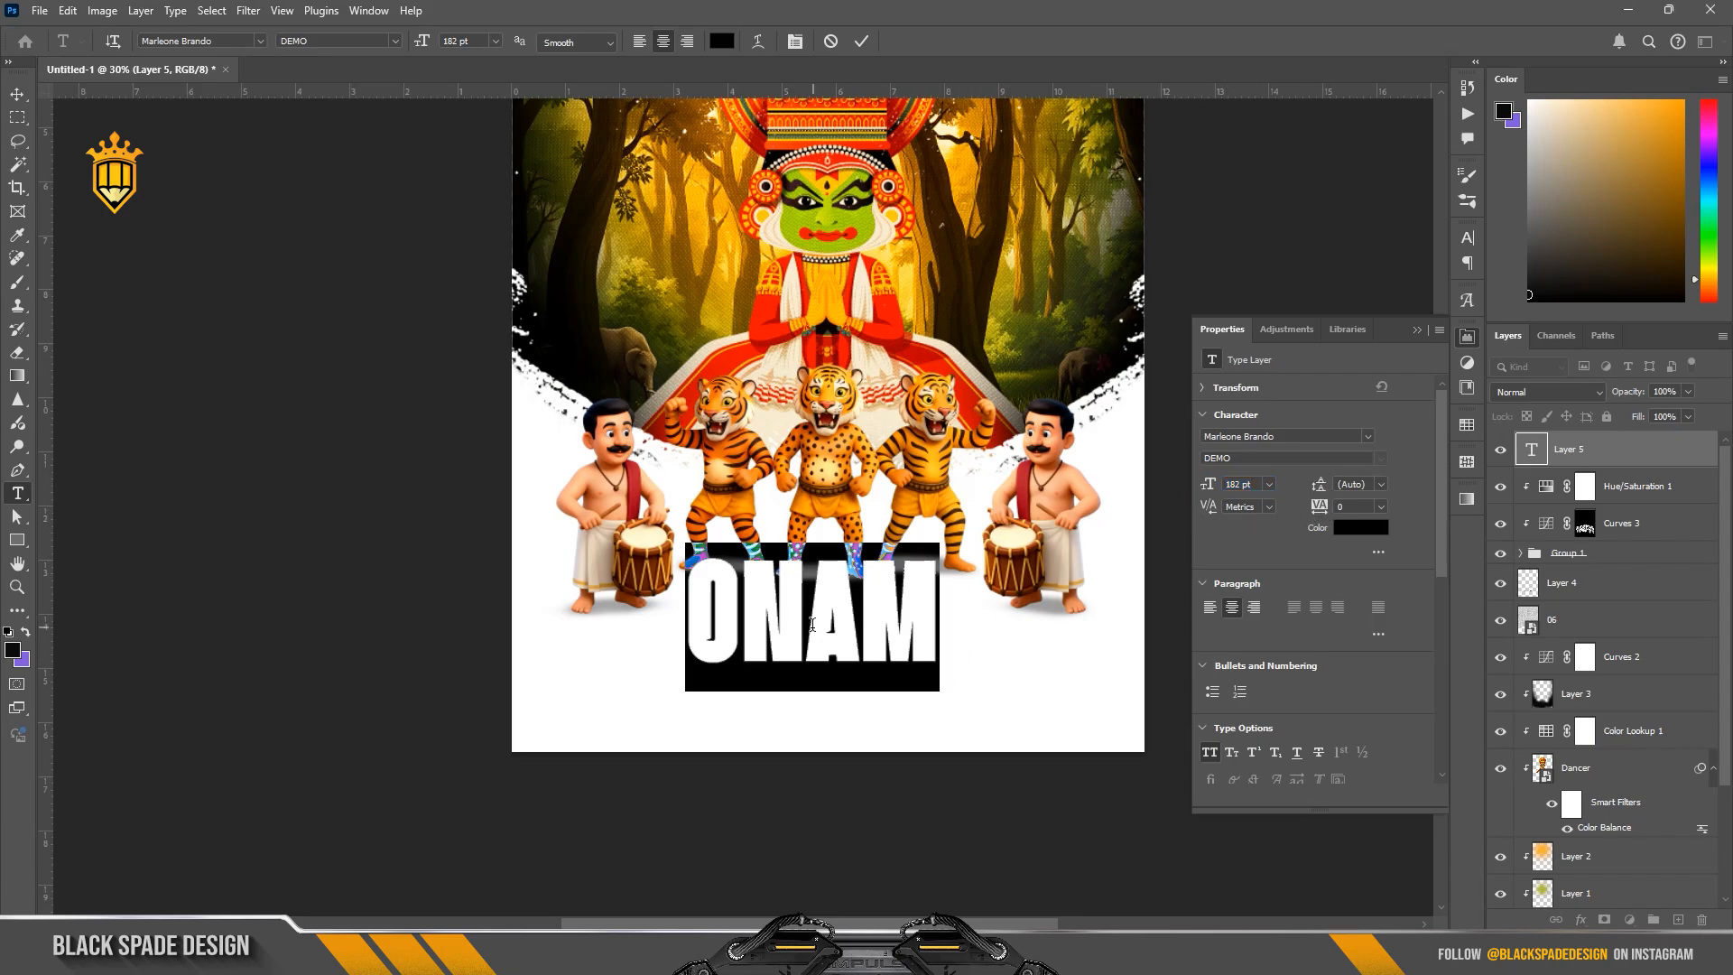
pyautogui.click(794, 41)
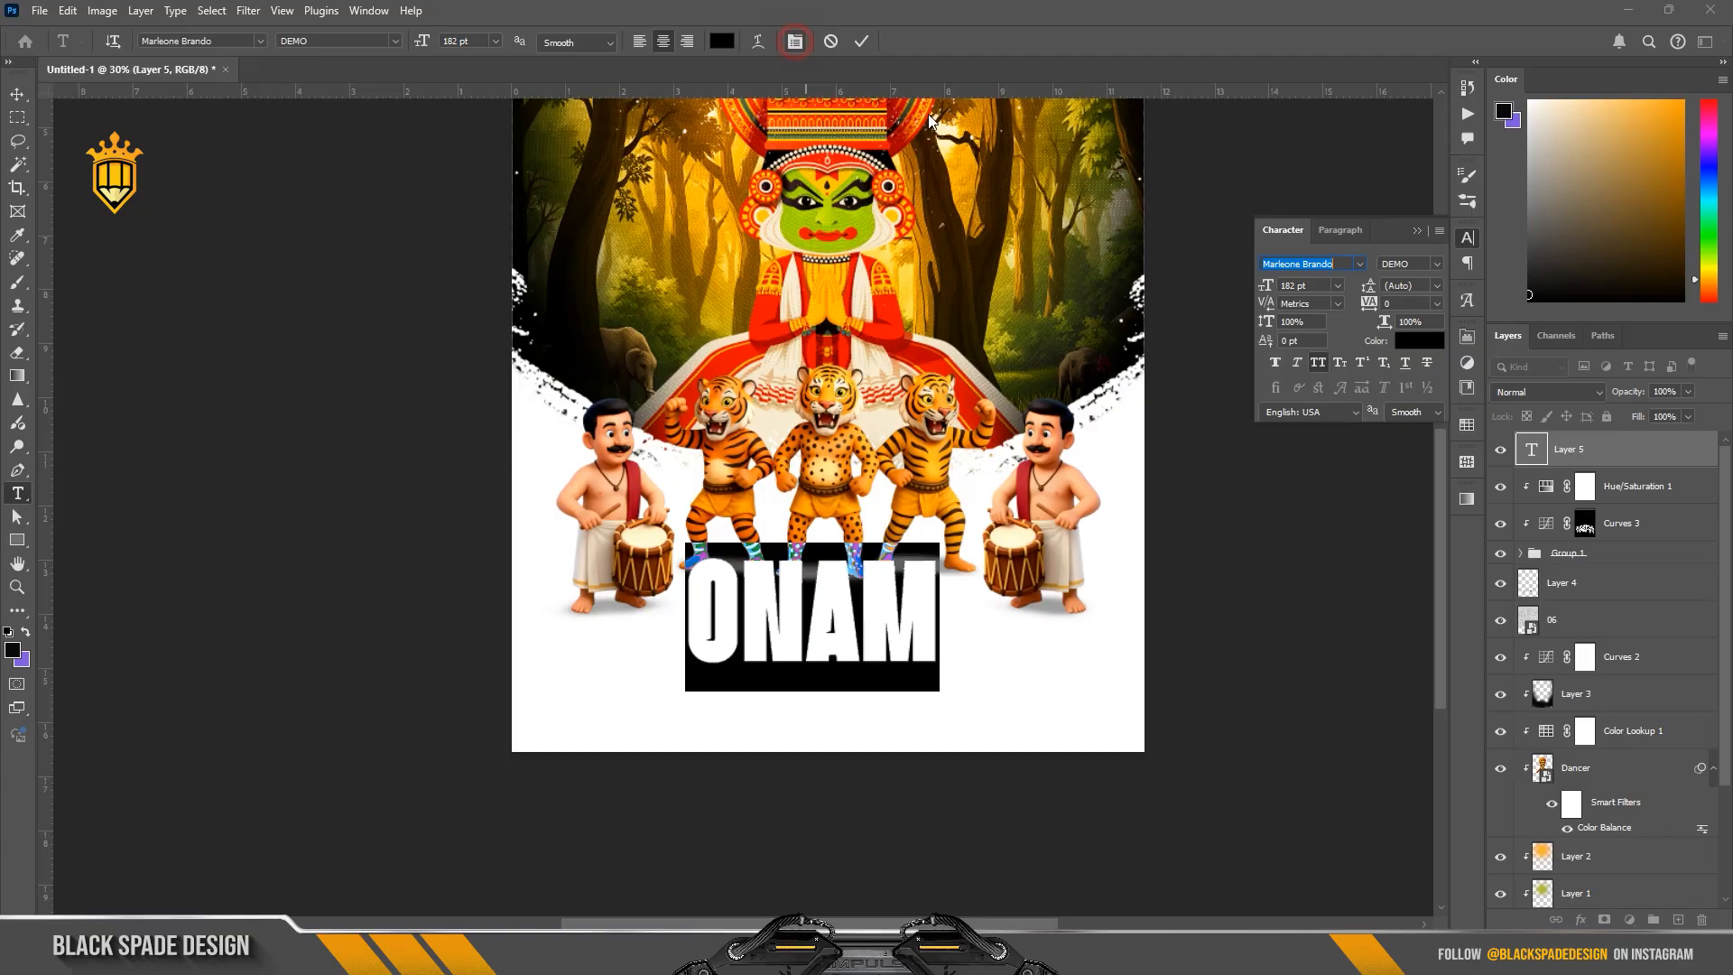
pyautogui.moveTo(1264, 323); pyautogui.dragTo(1260, 325)
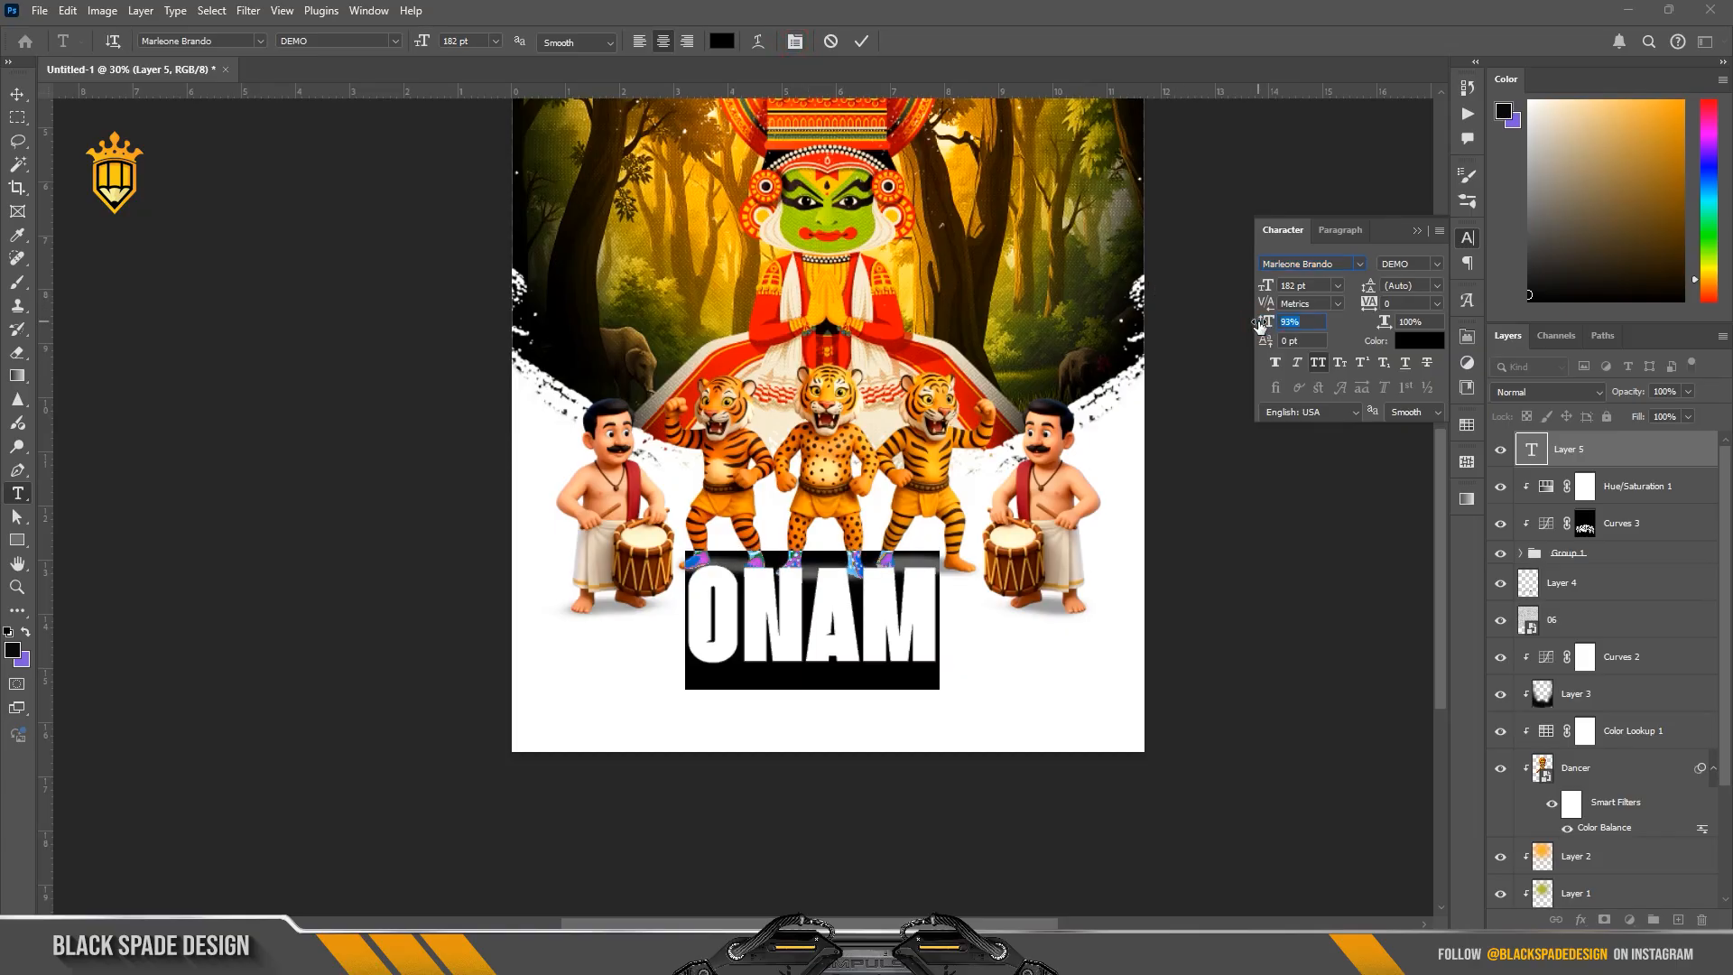
pyautogui.moveTo(1381, 325)
pyautogui.mouseDown()
pyautogui.moveTo(1413, 331)
pyautogui.moveTo(1379, 326)
pyautogui.mouseUp()
pyautogui.click(862, 41)
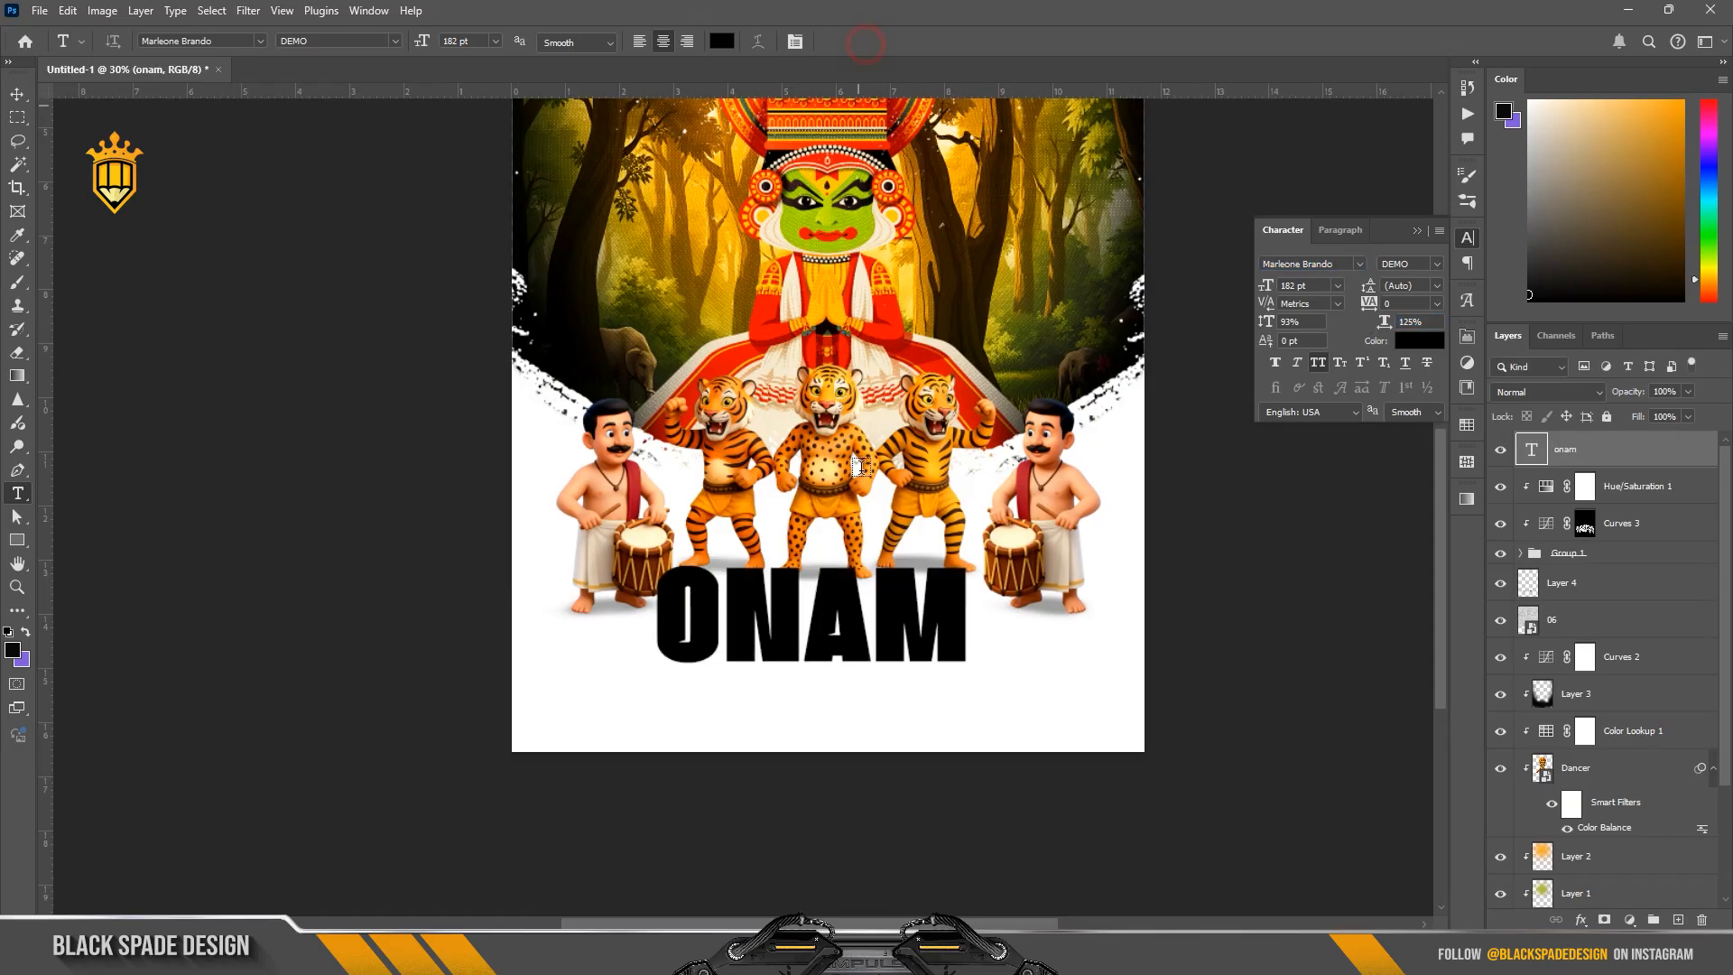
# Step: Move the ONAM text down so it sits clear of the tiger dancers' feet
pyautogui.scroll(2, 840, 632)
pyautogui.press('v')
pyautogui.scroll(2, 858, 627)
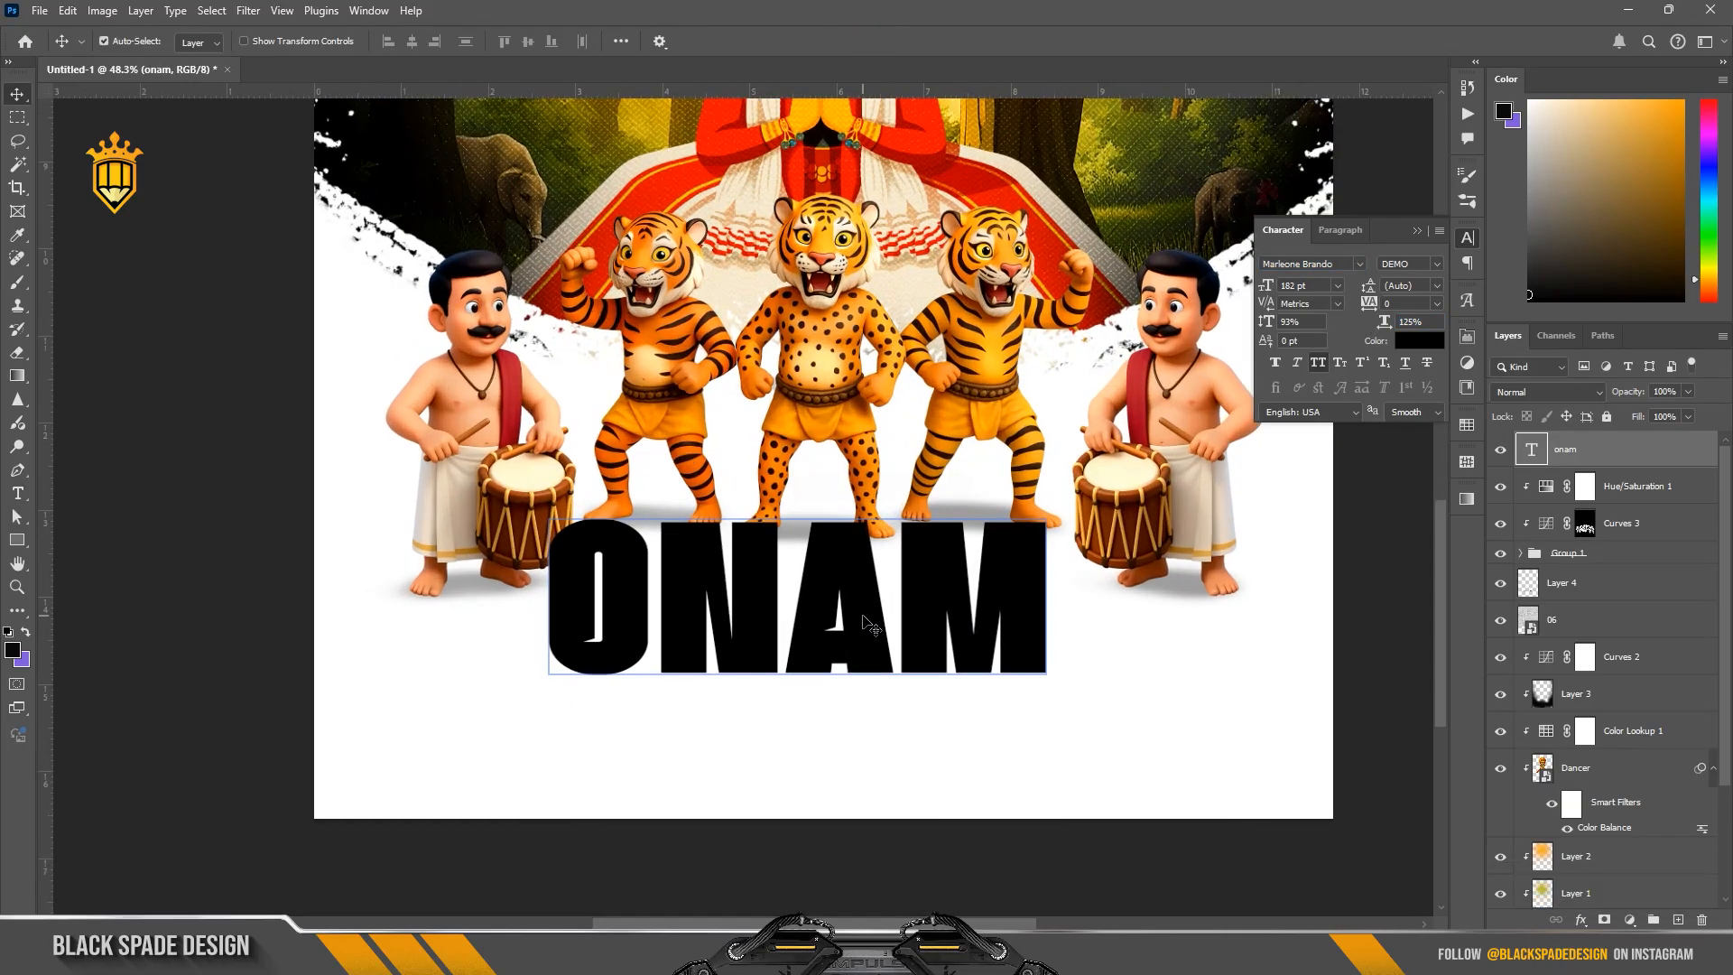
pyautogui.moveTo(865, 629); pyautogui.dragTo(876, 660)
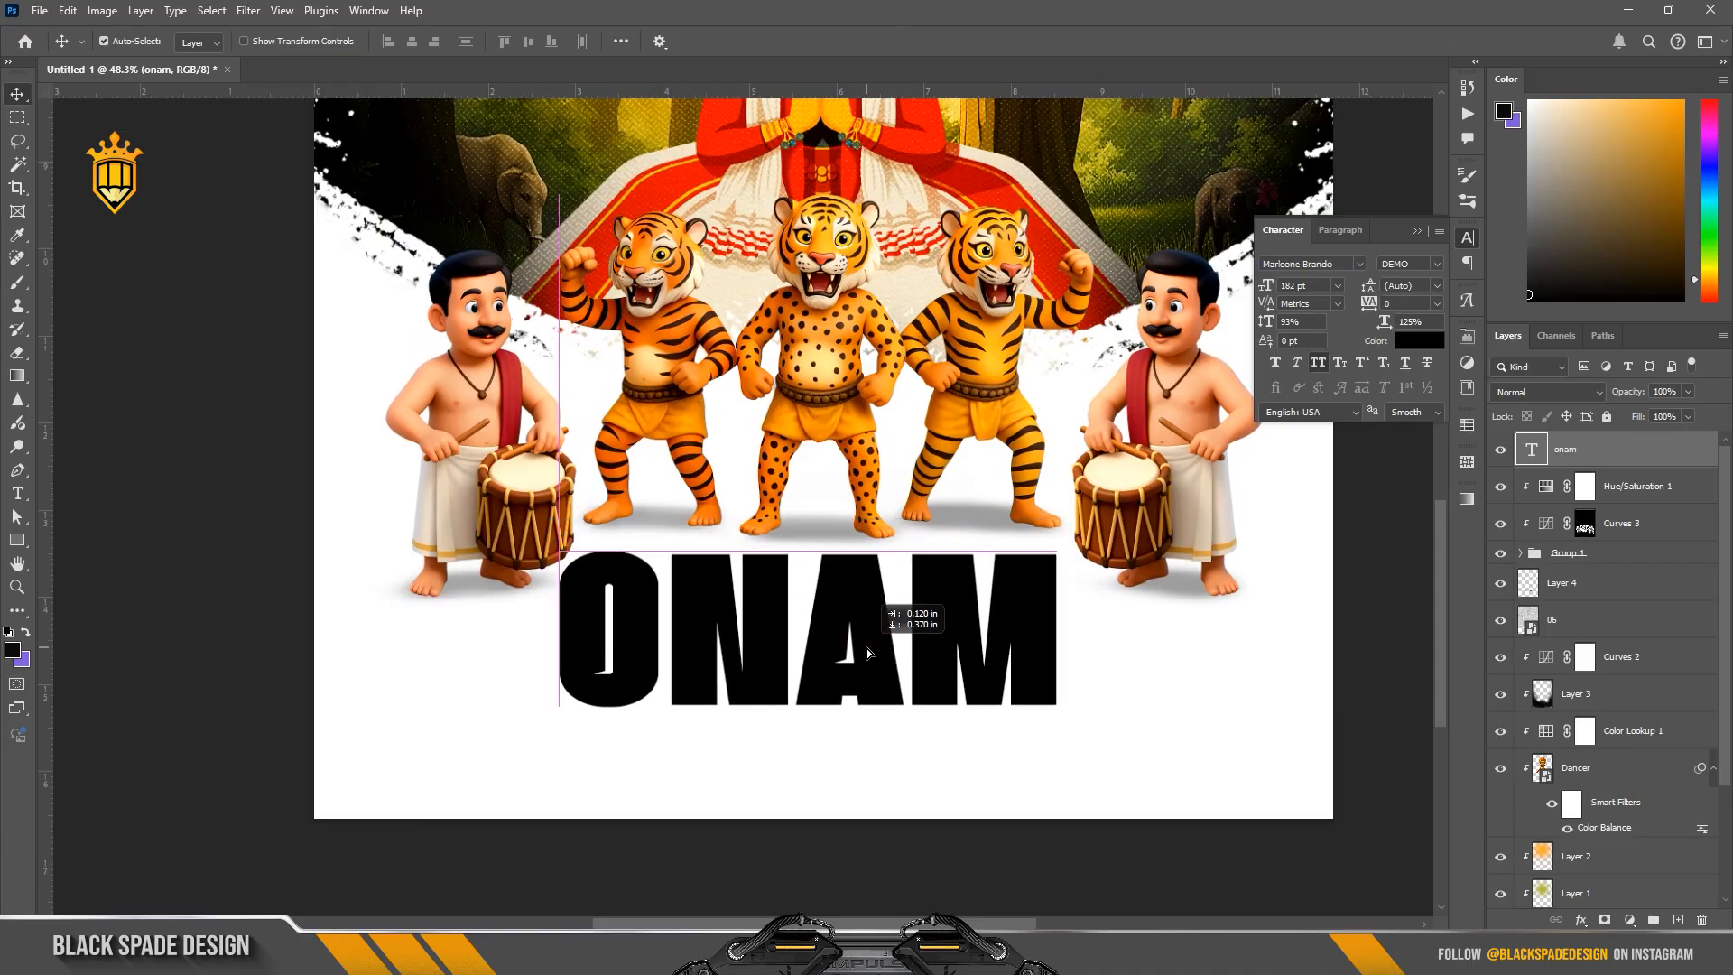
# Step: Give the ONAM text a dark green 293707 Color Overlay and a 4 px inside gradient Stroke
pyautogui.click(1581, 920)
pyautogui.click(1625, 851)
pyautogui.click(1447, 567)
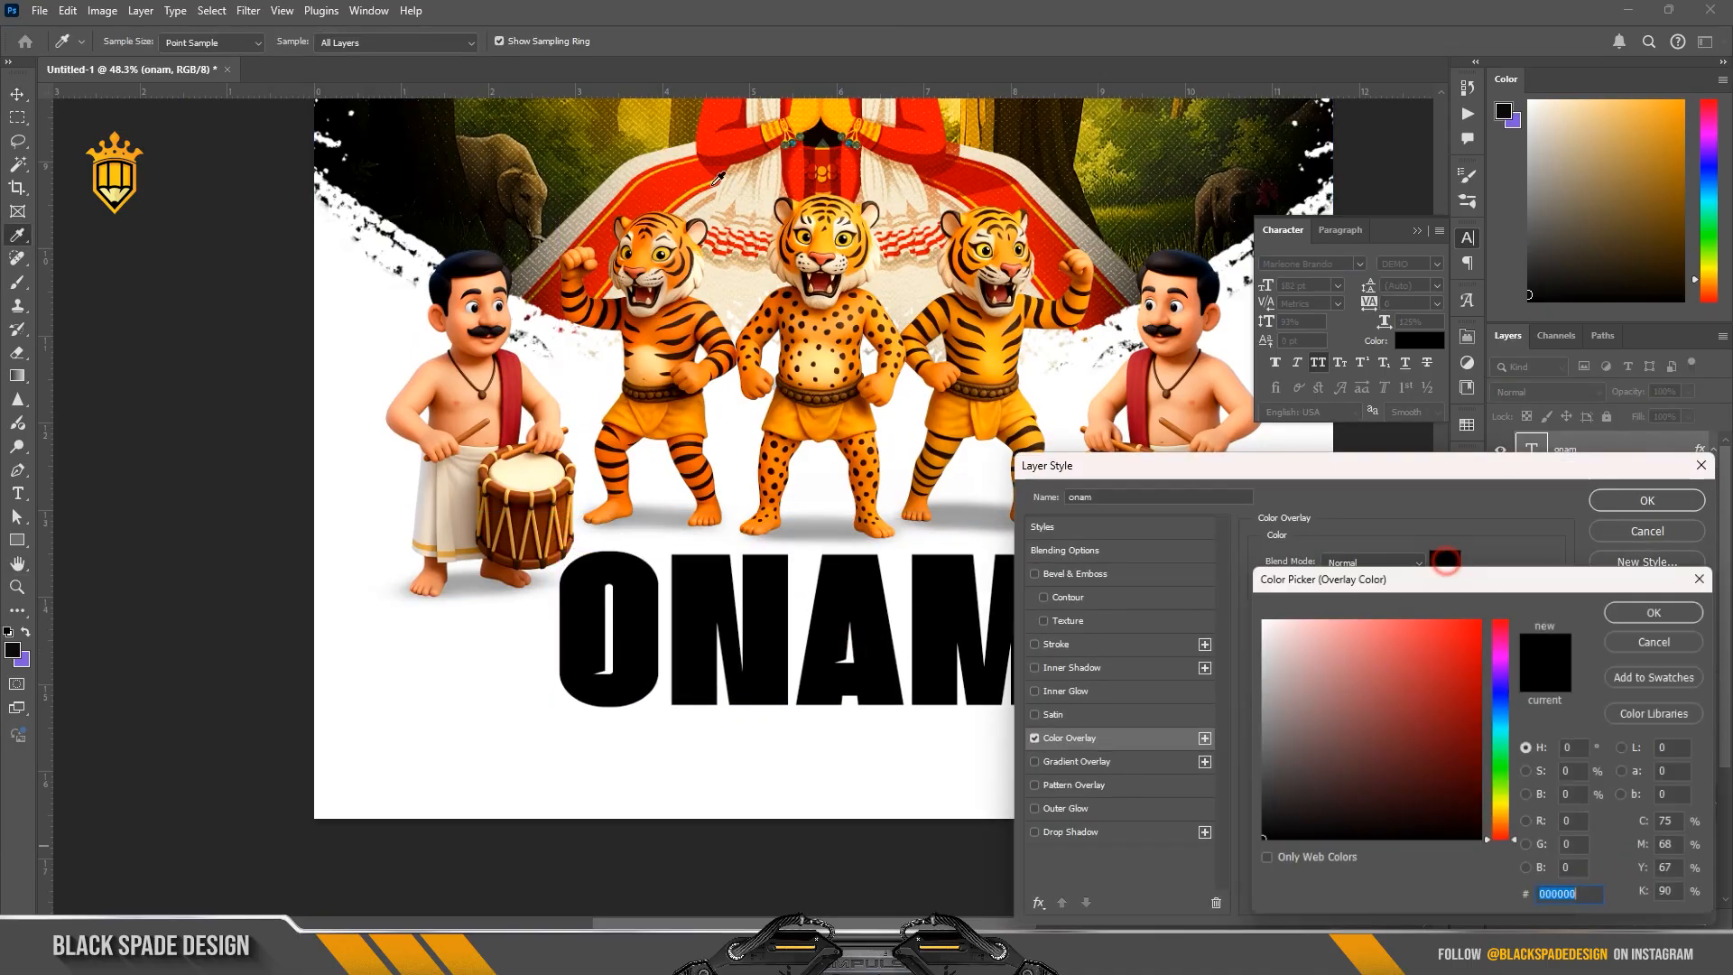
pyautogui.click(575, 145)
pyautogui.click(1478, 787)
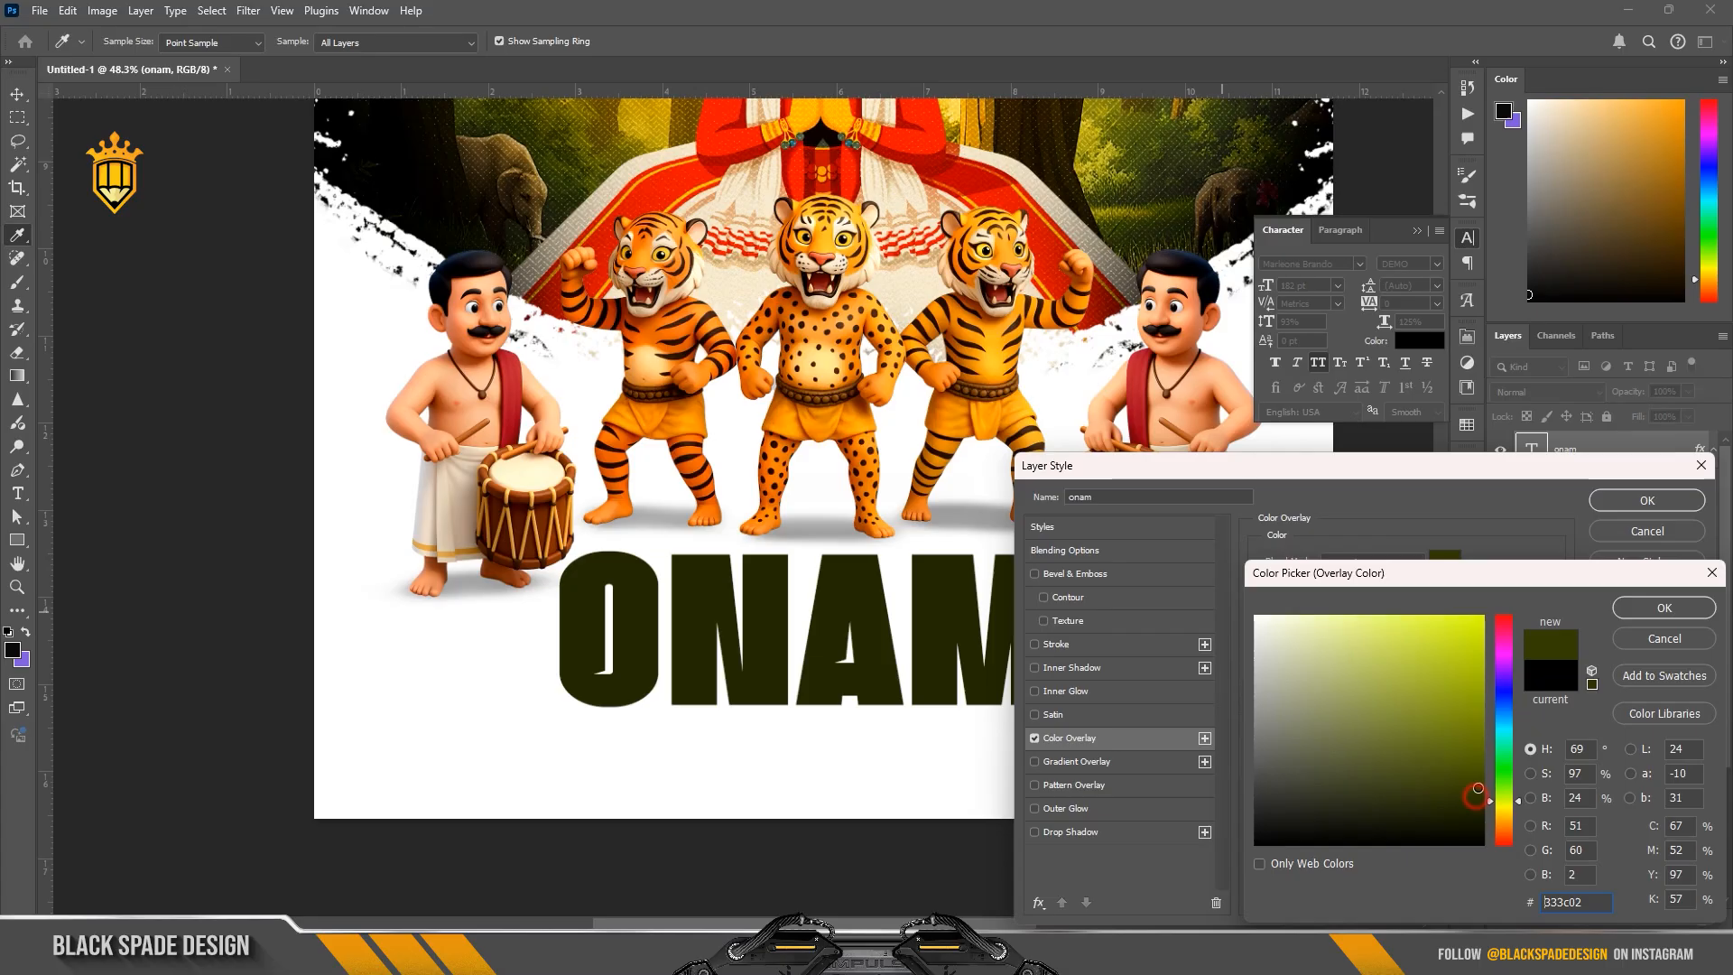
pyautogui.moveTo(1517, 809); pyautogui.dragTo(1517, 797)
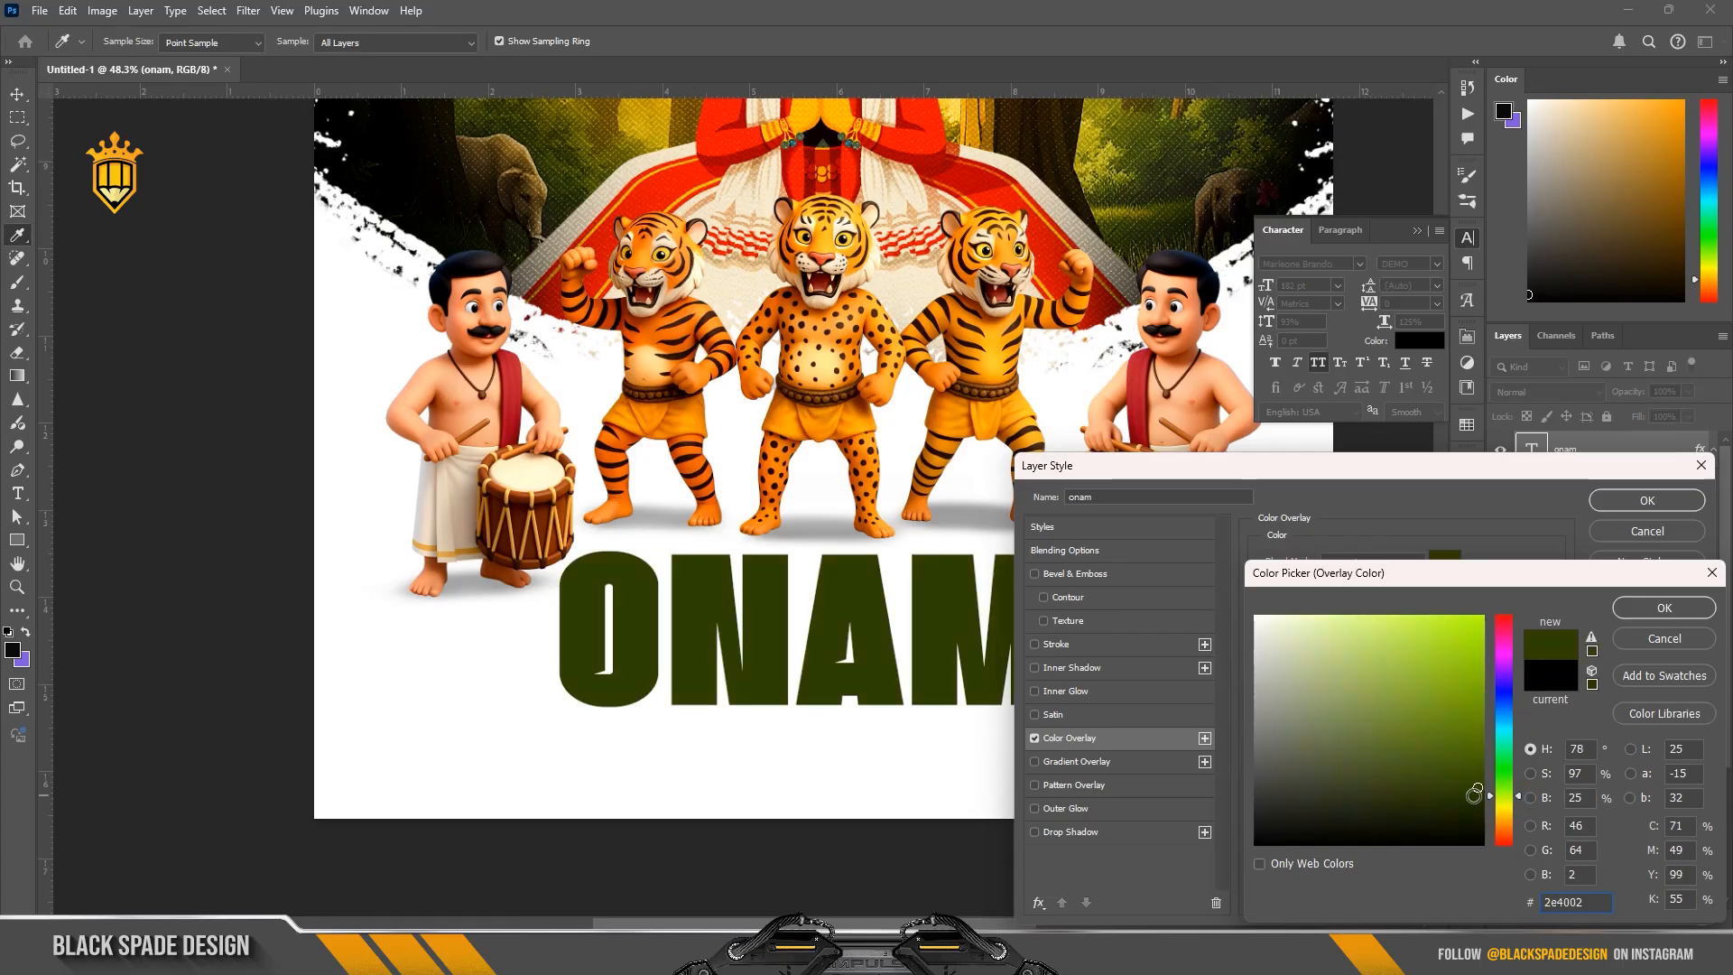
pyautogui.click(1640, 619)
pyautogui.click(1051, 646)
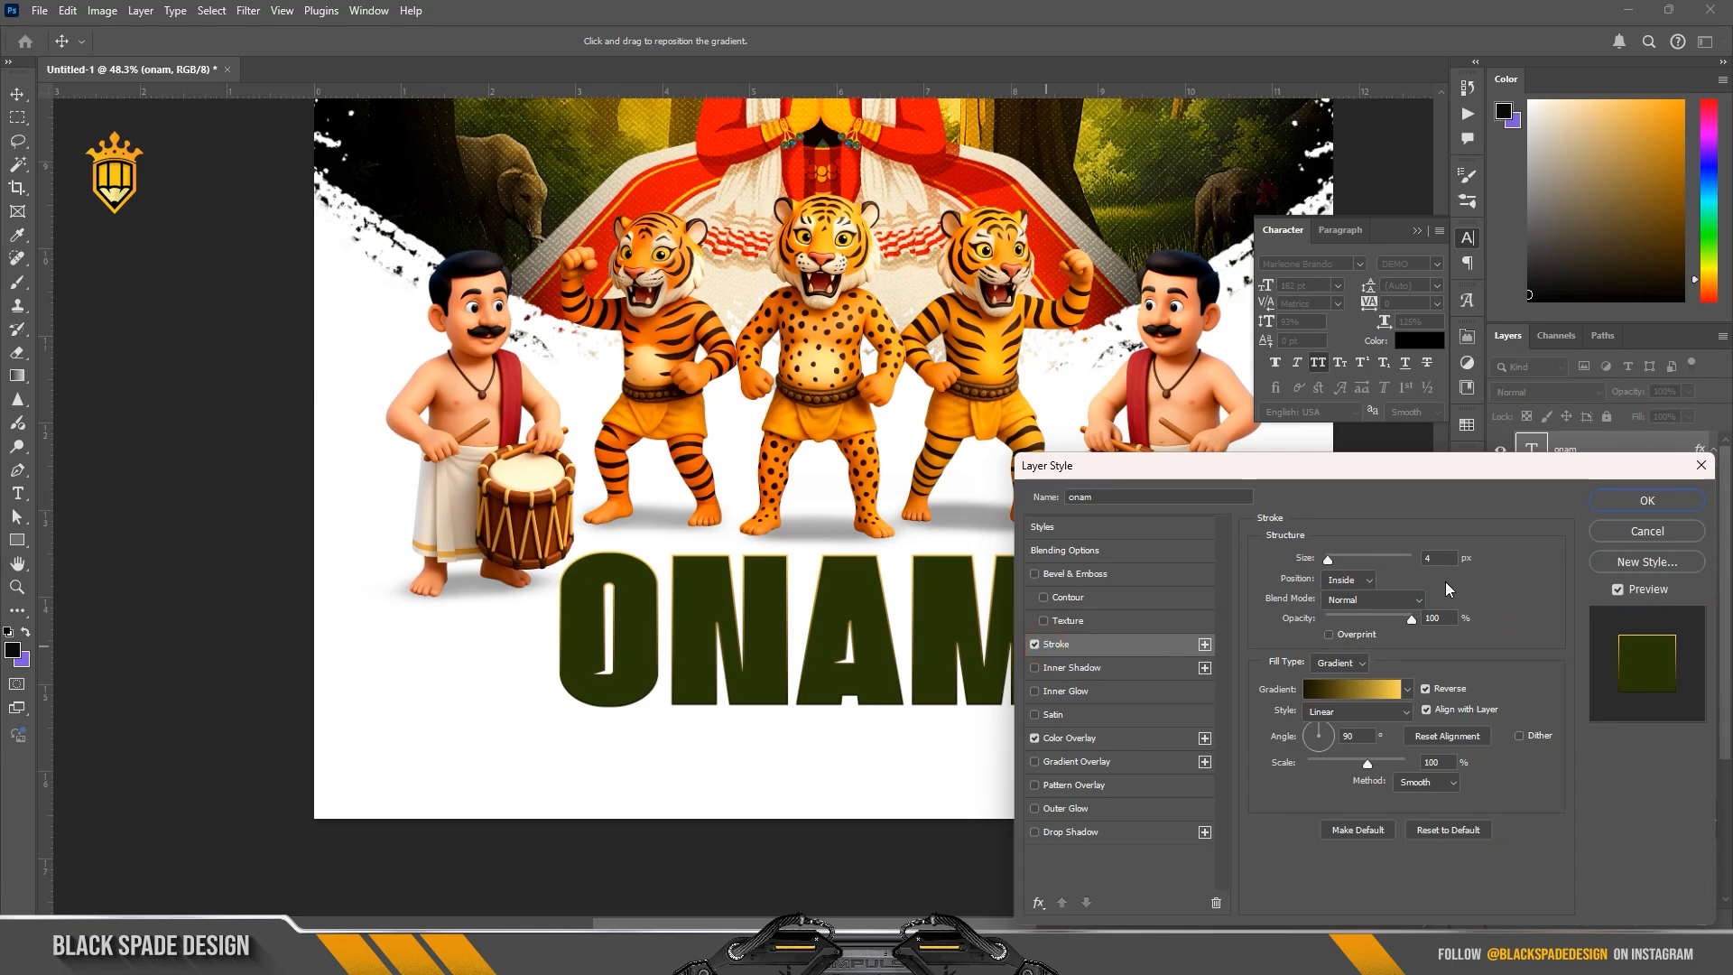
pyautogui.click(1627, 504)
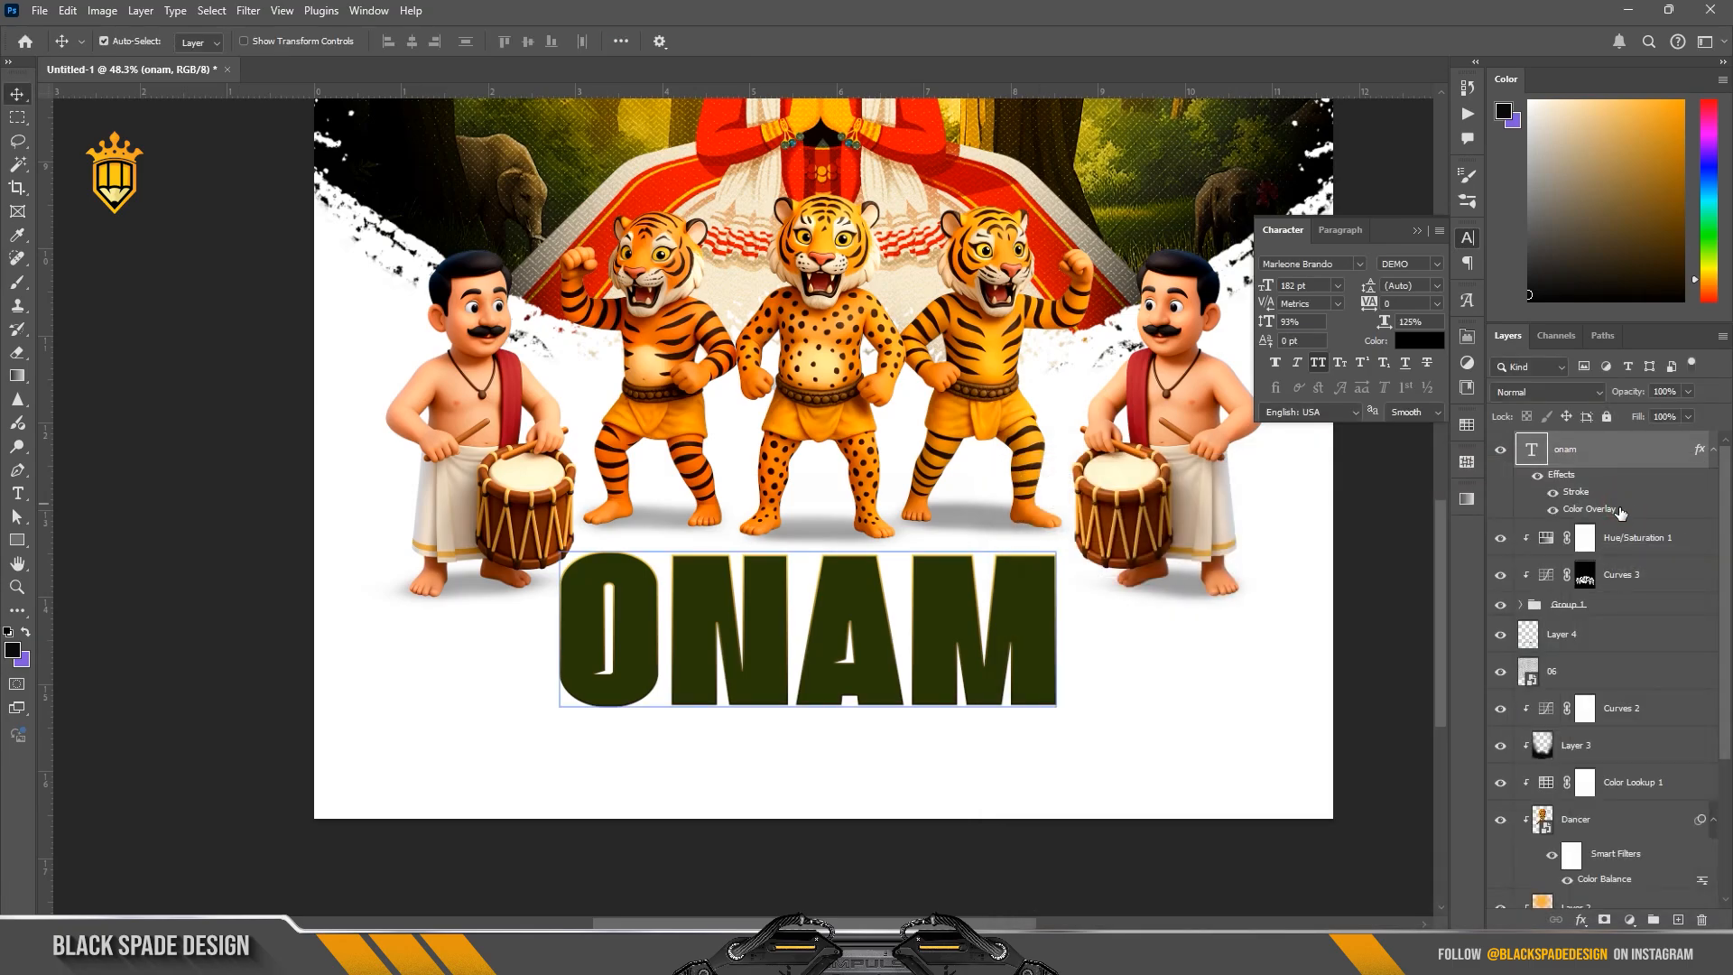
# Step: Scale the ONAM text proportionally to about 86% and center it in the white space below the figures
pyautogui.scroll(-2, 967, 544)
pyautogui.scroll(1, 971, 552)
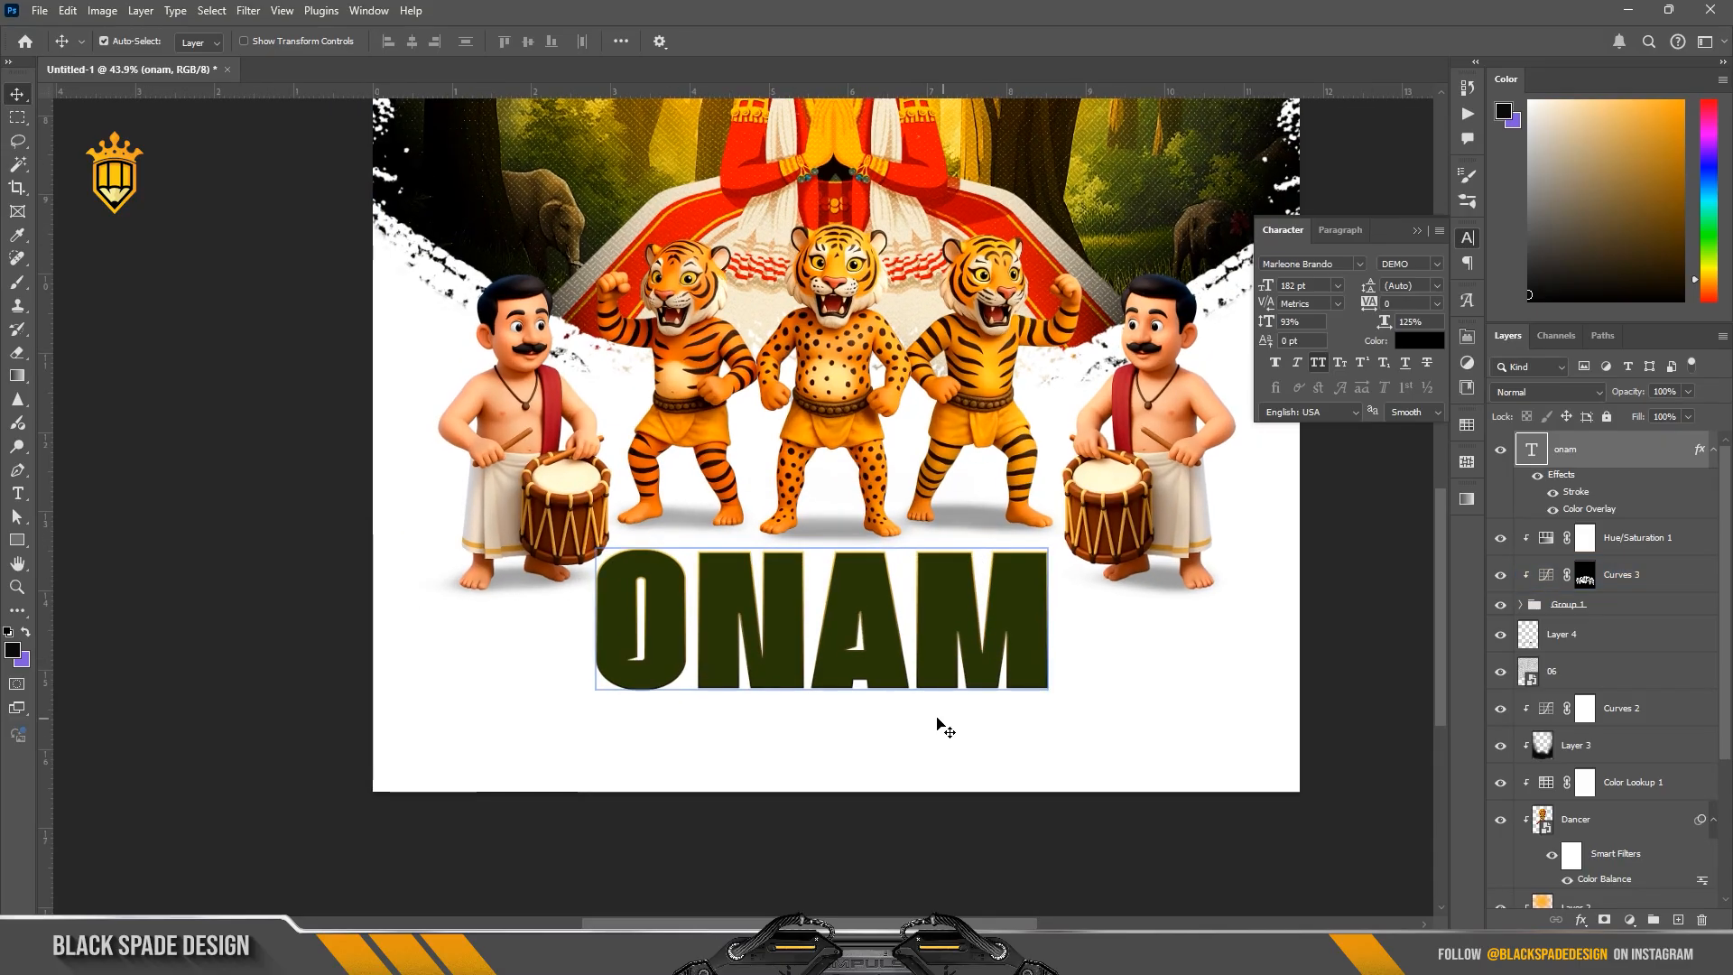
pyautogui.moveTo(882, 635); pyautogui.dragTo(886, 650)
pyautogui.hotkey('ctrl', 't')
pyautogui.moveTo(1067, 550); pyautogui.dragTo(1029, 560)
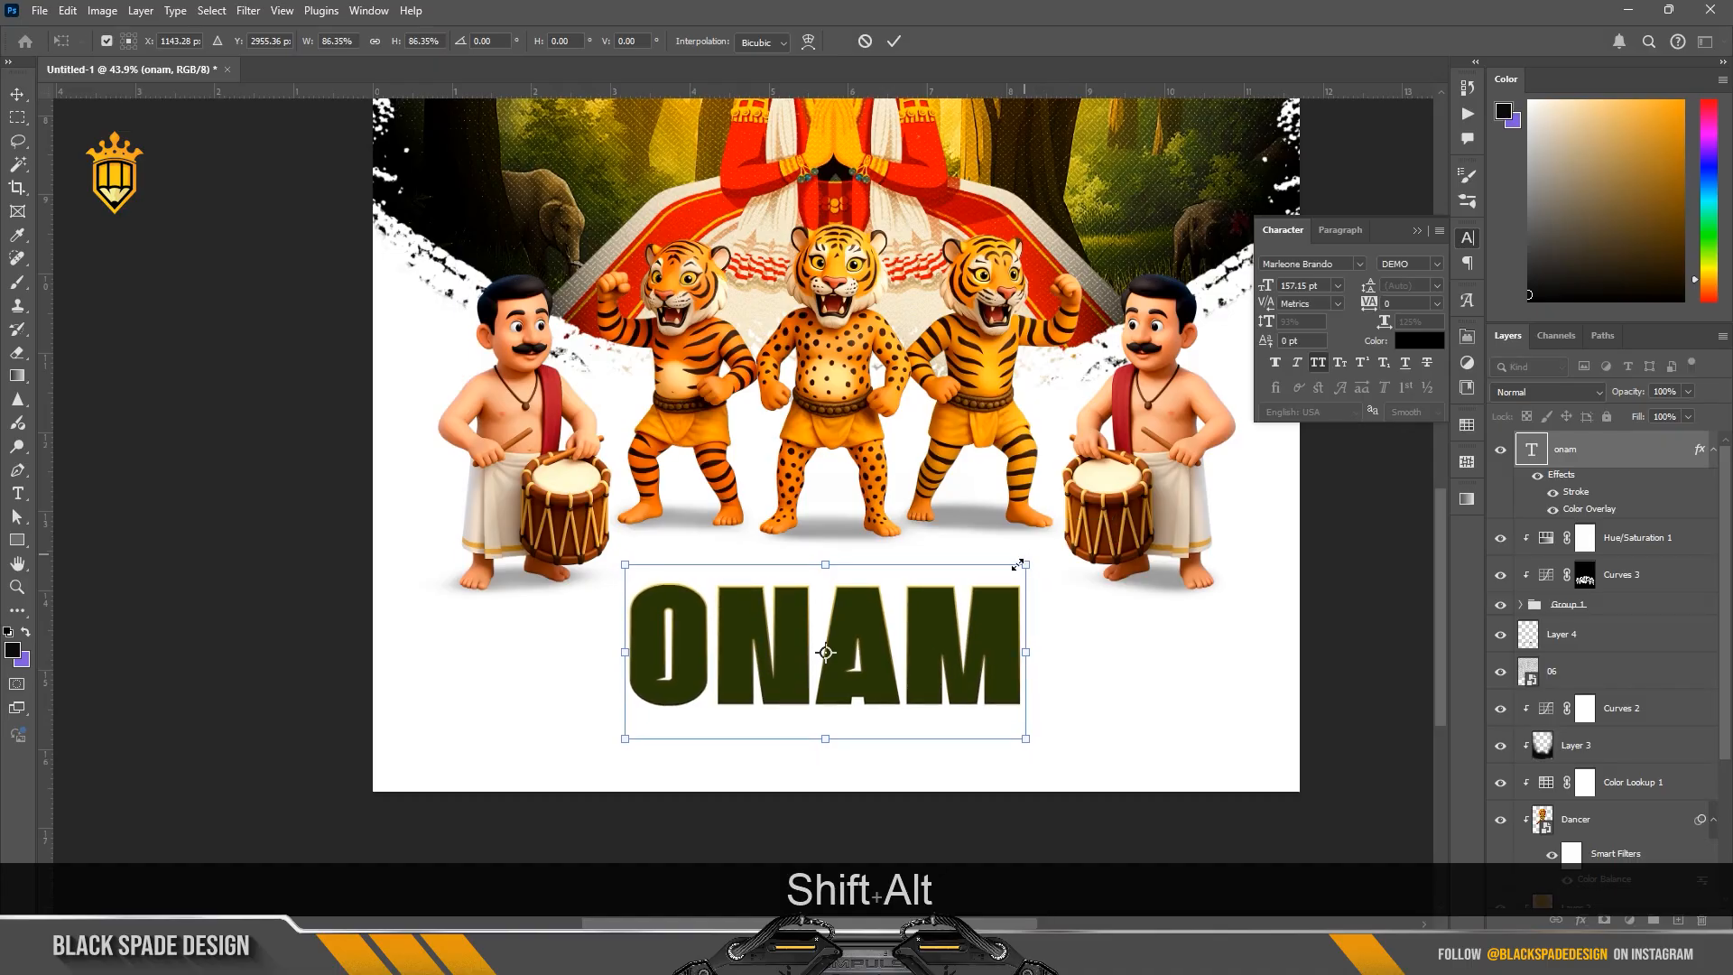
pyautogui.press('Return')
pyautogui.moveTo(858, 623); pyautogui.dragTo(870, 625)
# Step: Apply a clipping mask to the existing 06 texture layer above Curves 2
pyautogui.hotkey('alt', 'Tab')
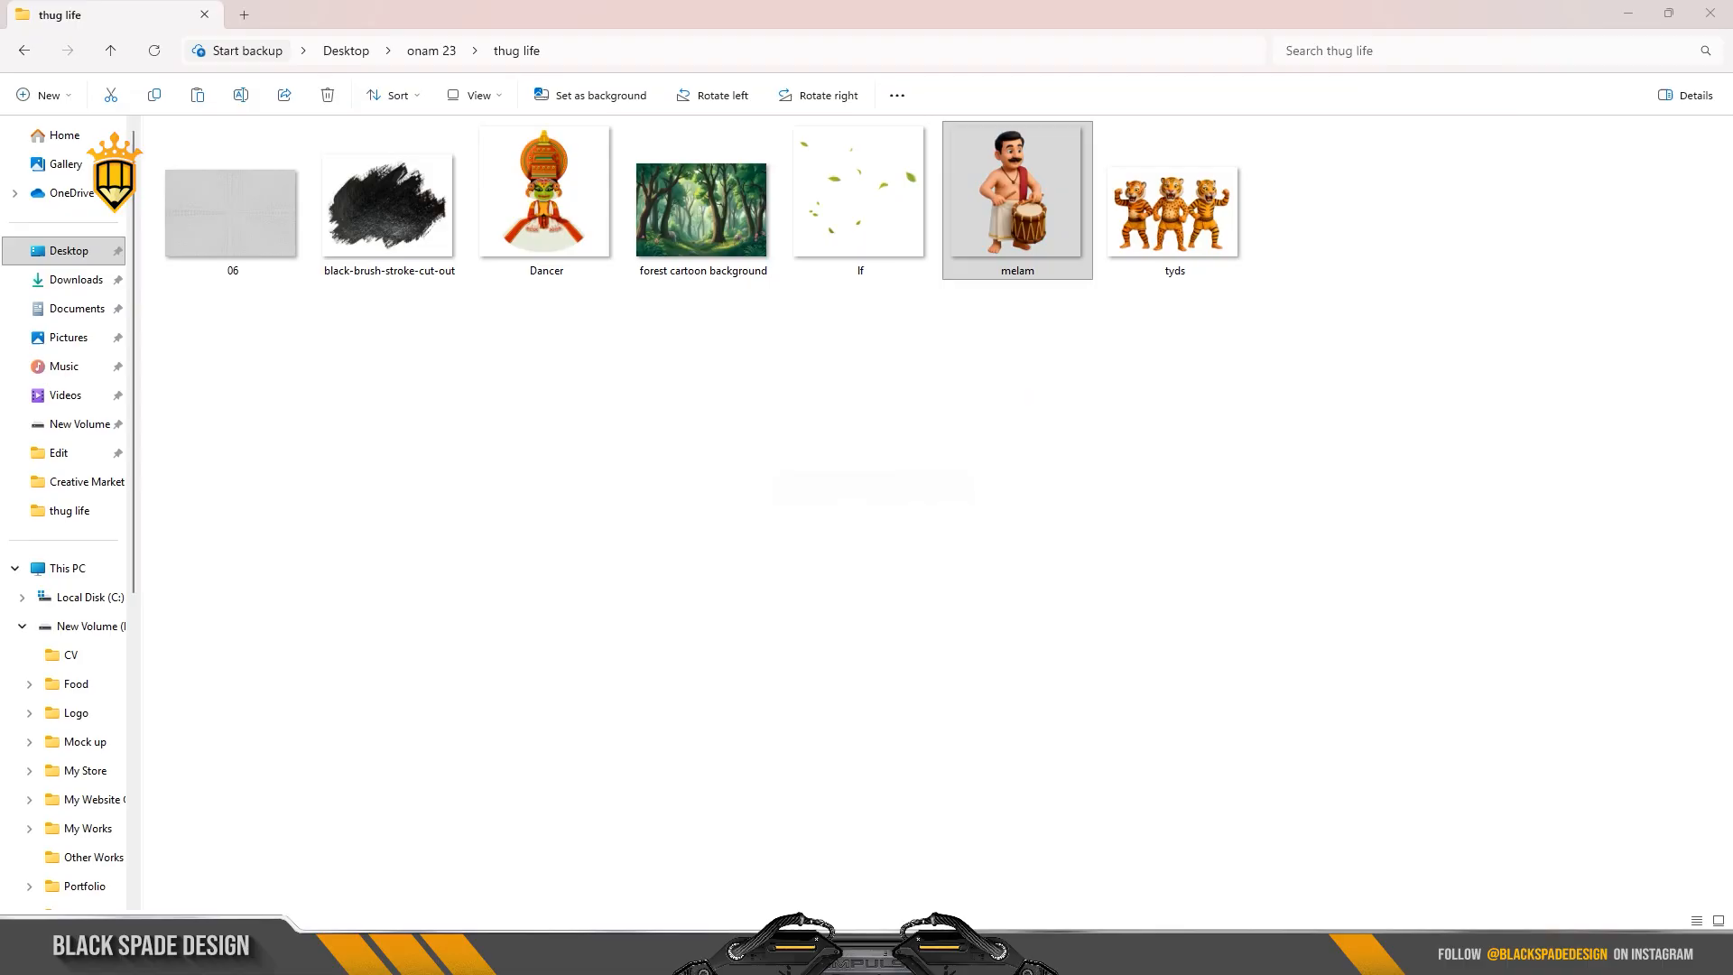
pyautogui.hotkey('alt', 'Tab')
pyautogui.click(1655, 746)
pyautogui.click(1619, 808)
pyautogui.click(1580, 673)
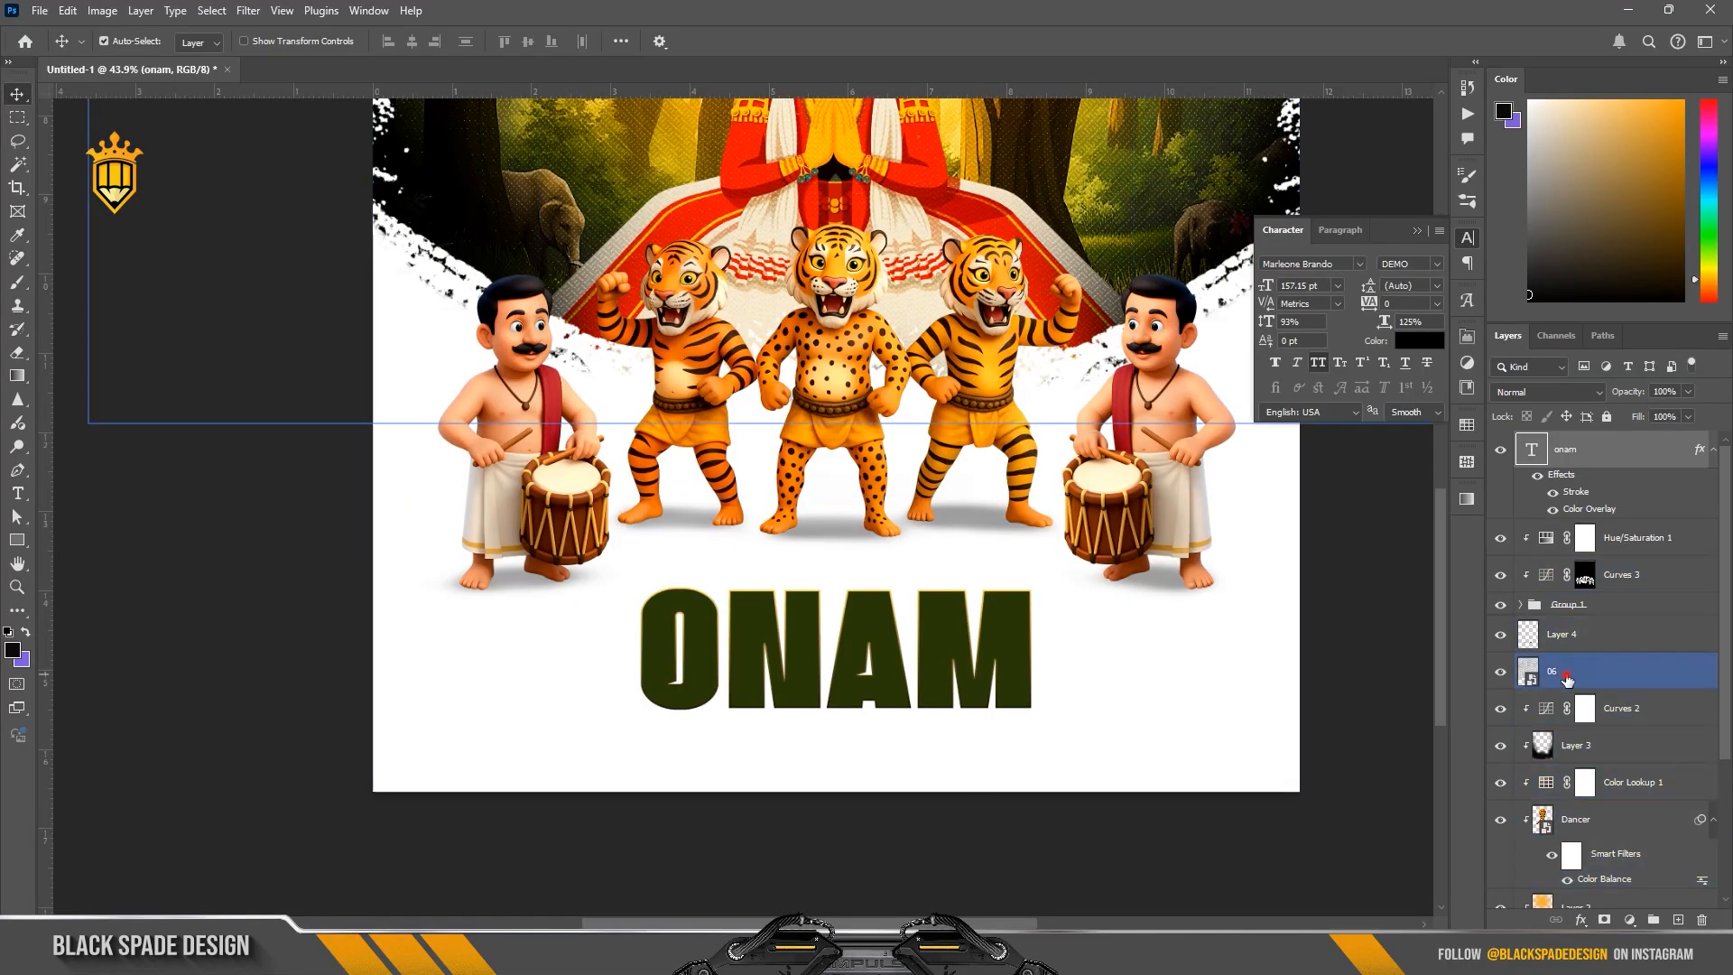
pyautogui.rightClick(1629, 679)
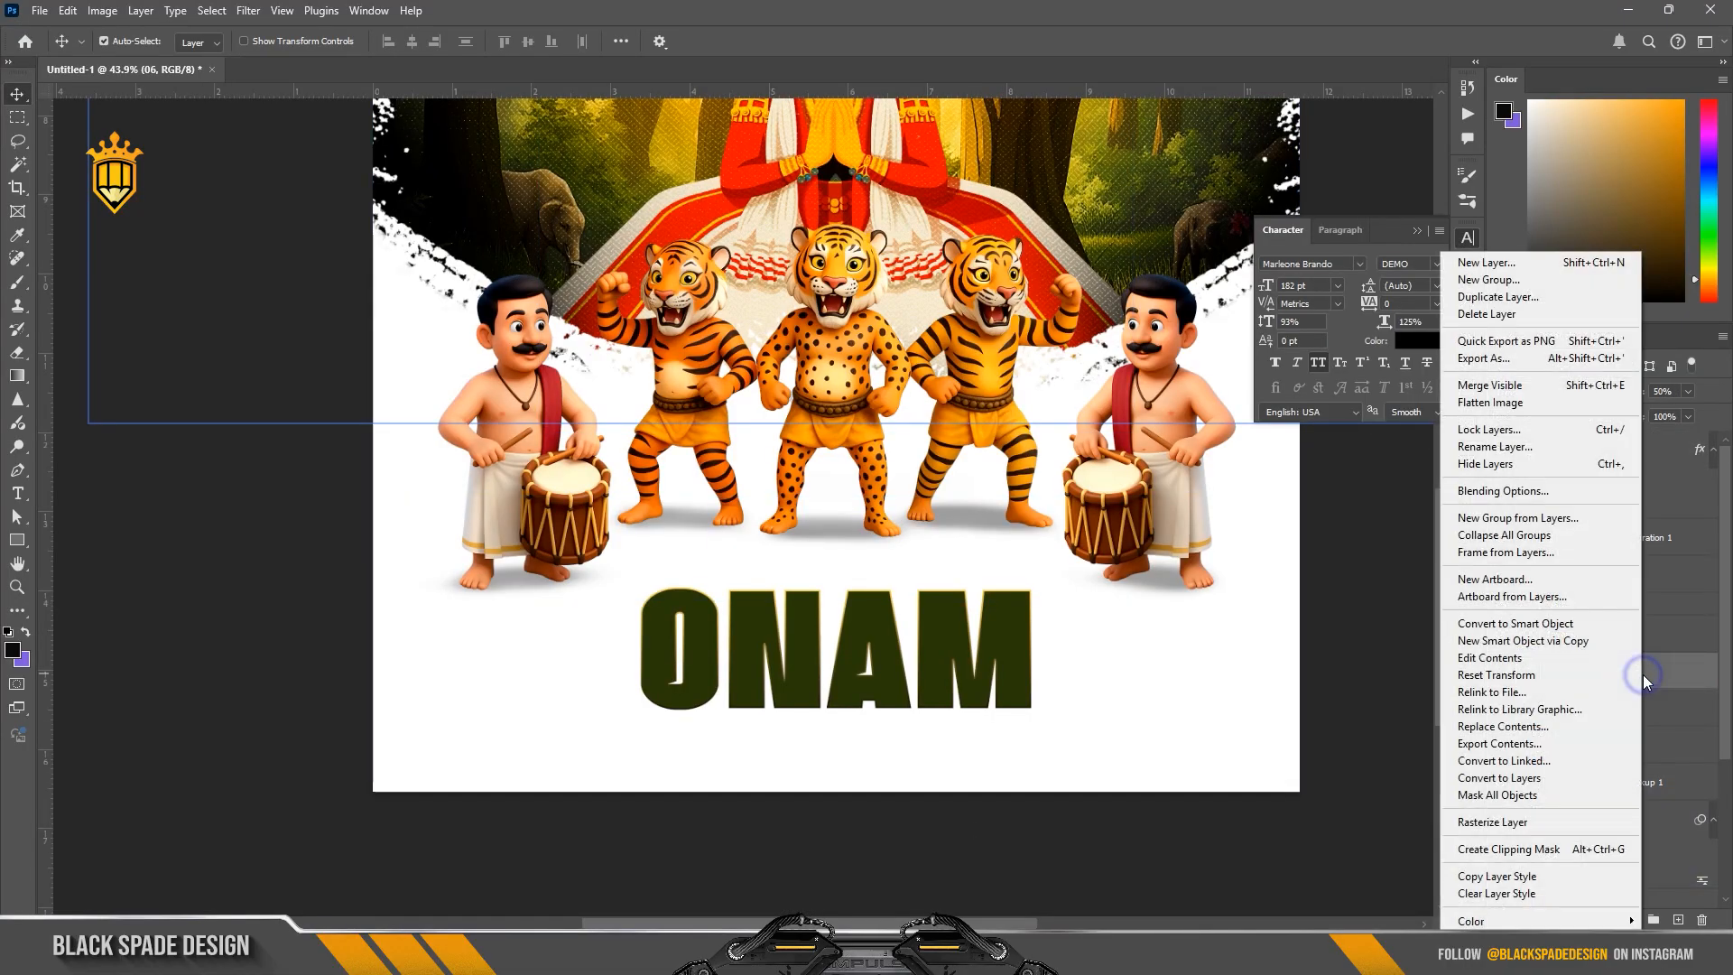
pyautogui.click(1549, 853)
# Step: Place the 06 texture from the thug life folder in File Explorer above the ONAM text, blended with Divide at 50% opacity
pyautogui.hotkey('alt', 'Tab')
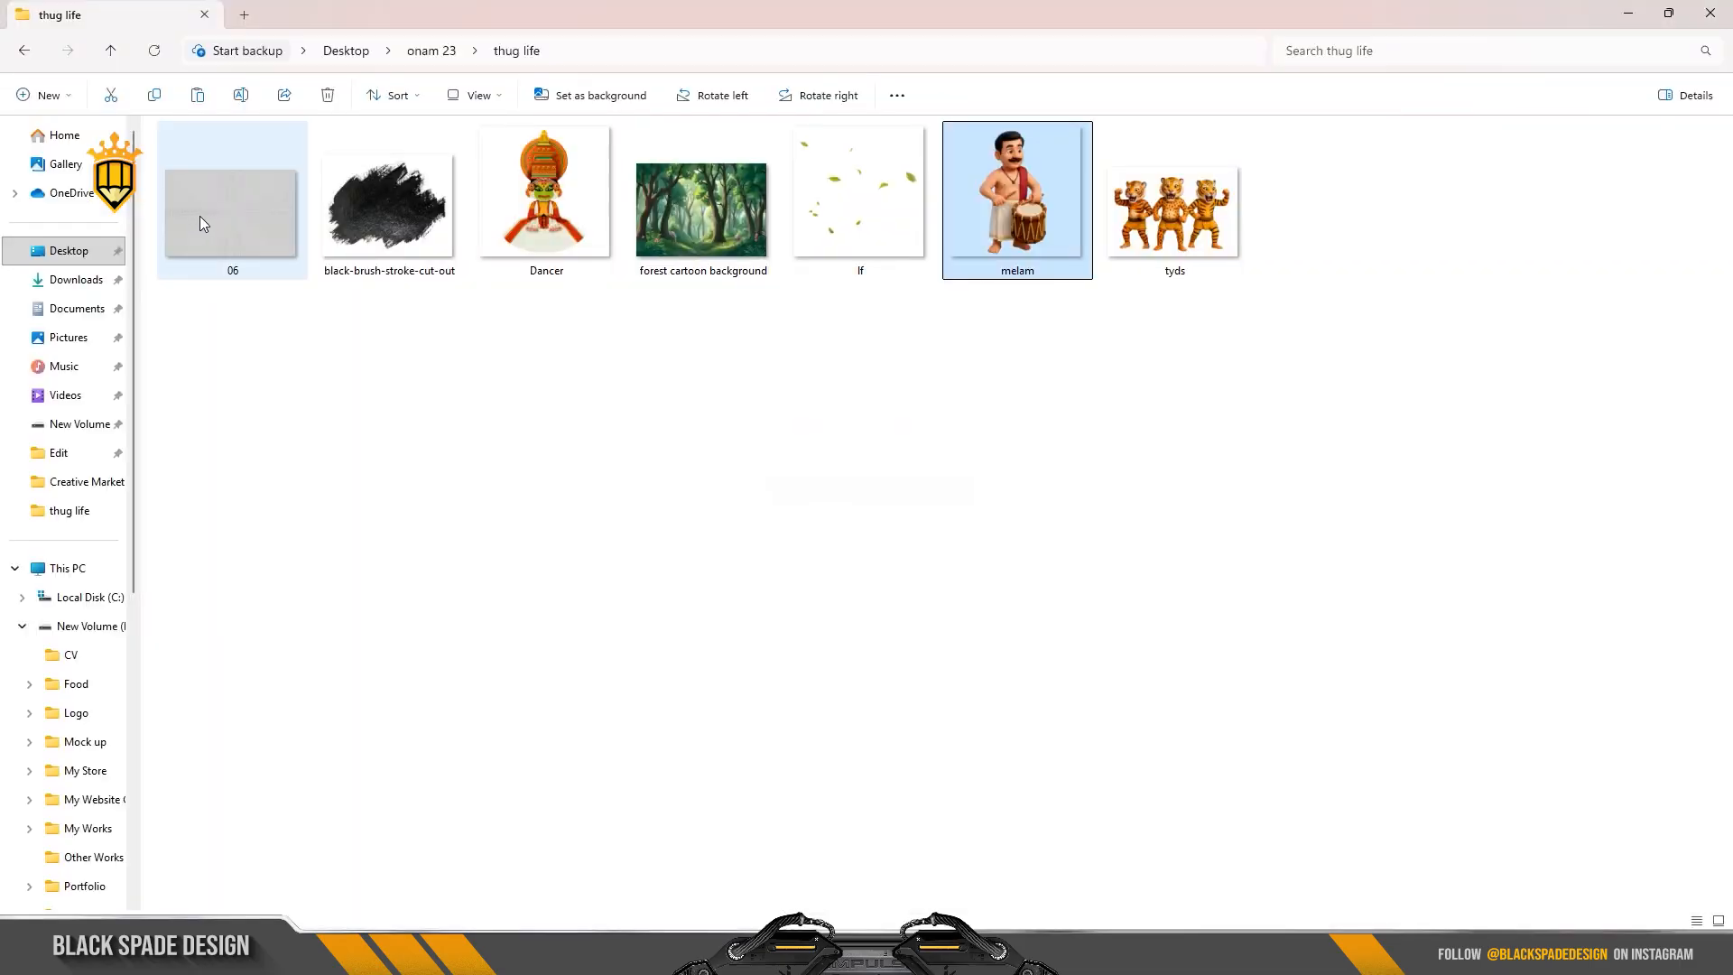
pyautogui.moveTo(202, 207); pyautogui.dragTo(786, 577)
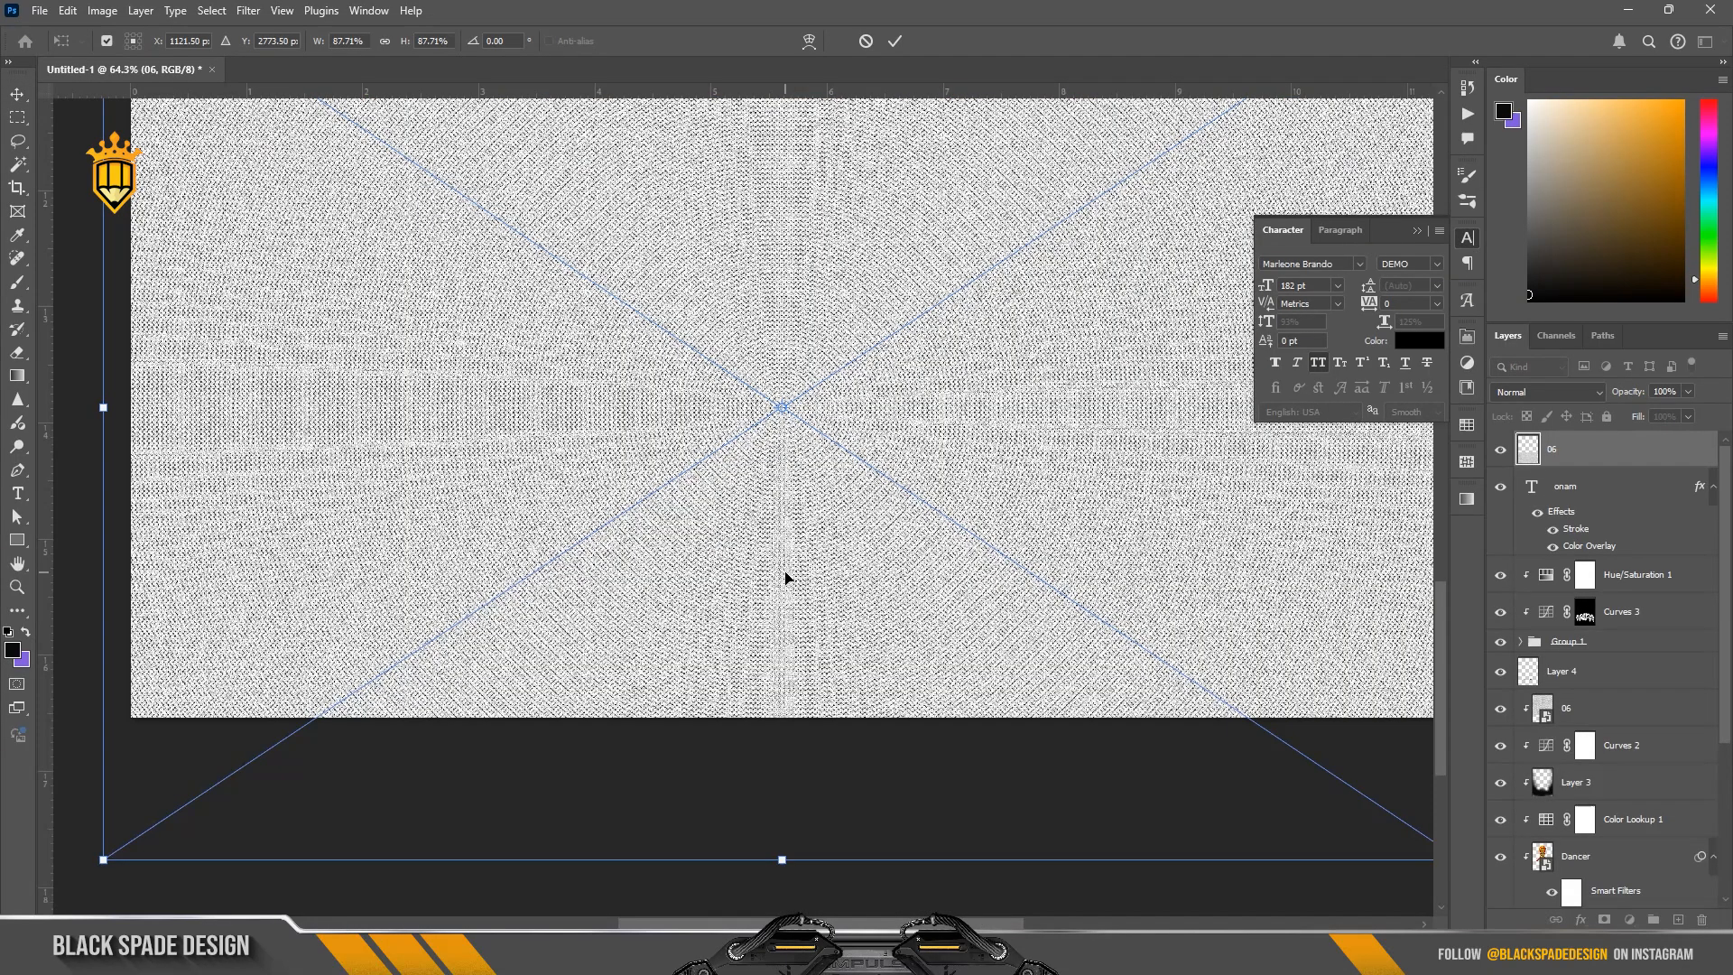
pyautogui.press('Return')
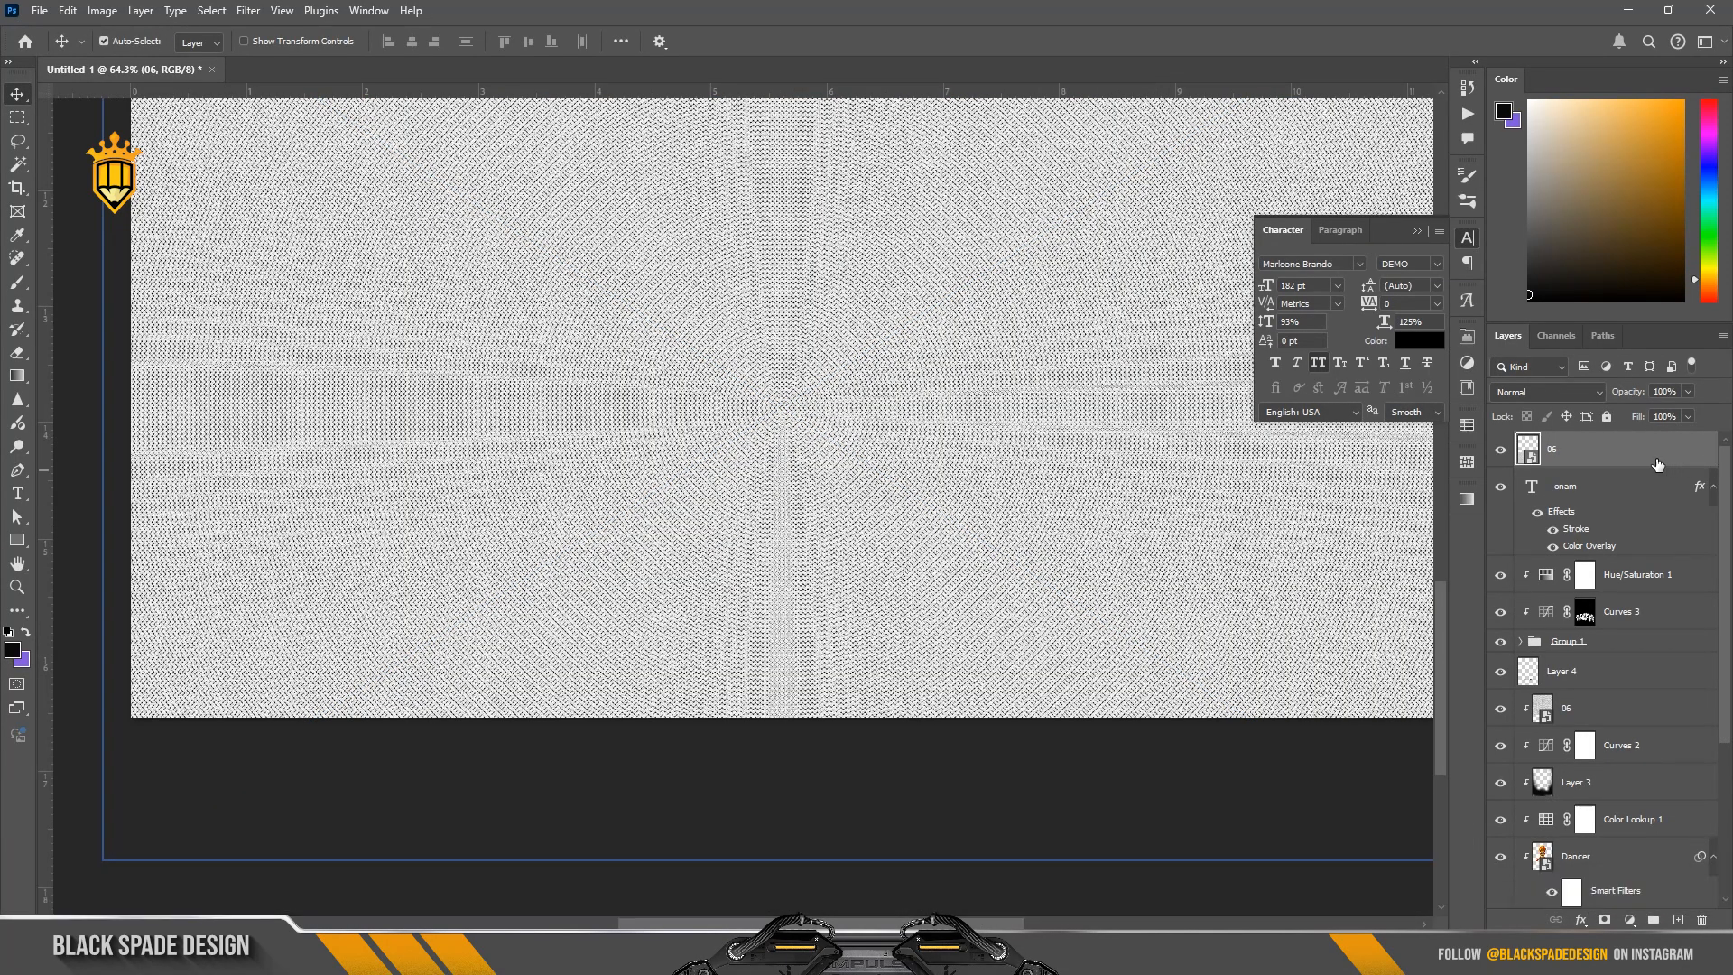
pyautogui.click(1548, 392)
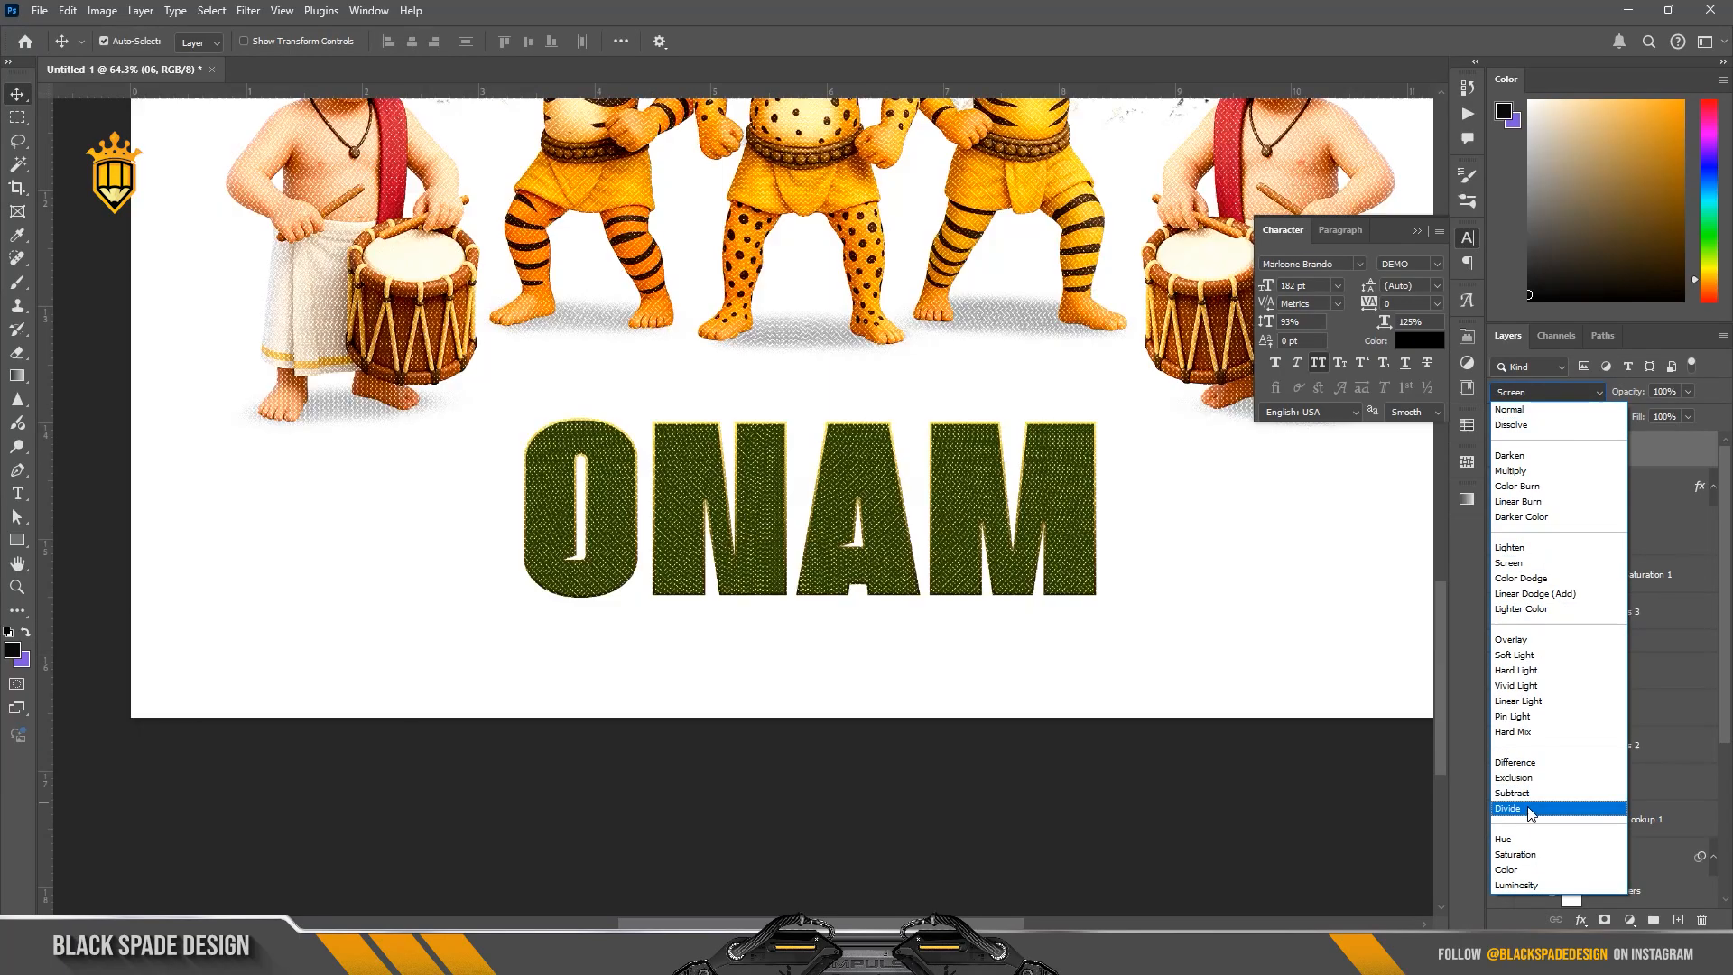
pyautogui.click(1523, 808)
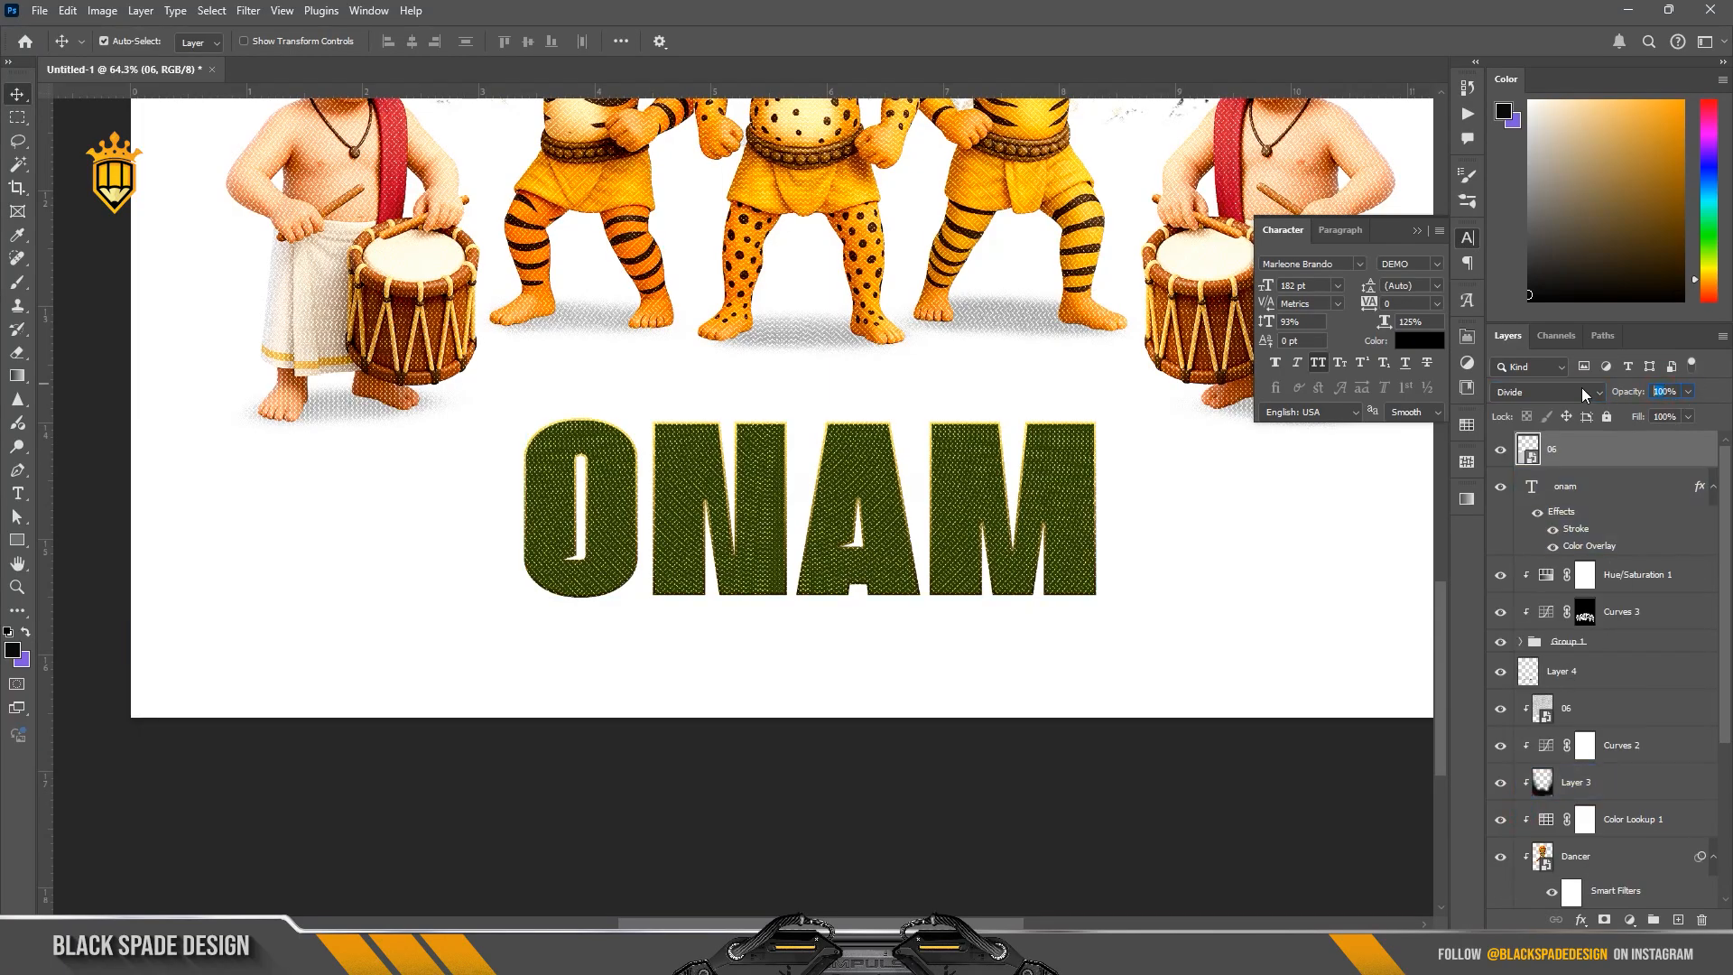
pyautogui.write('50')
pyautogui.press('Return')
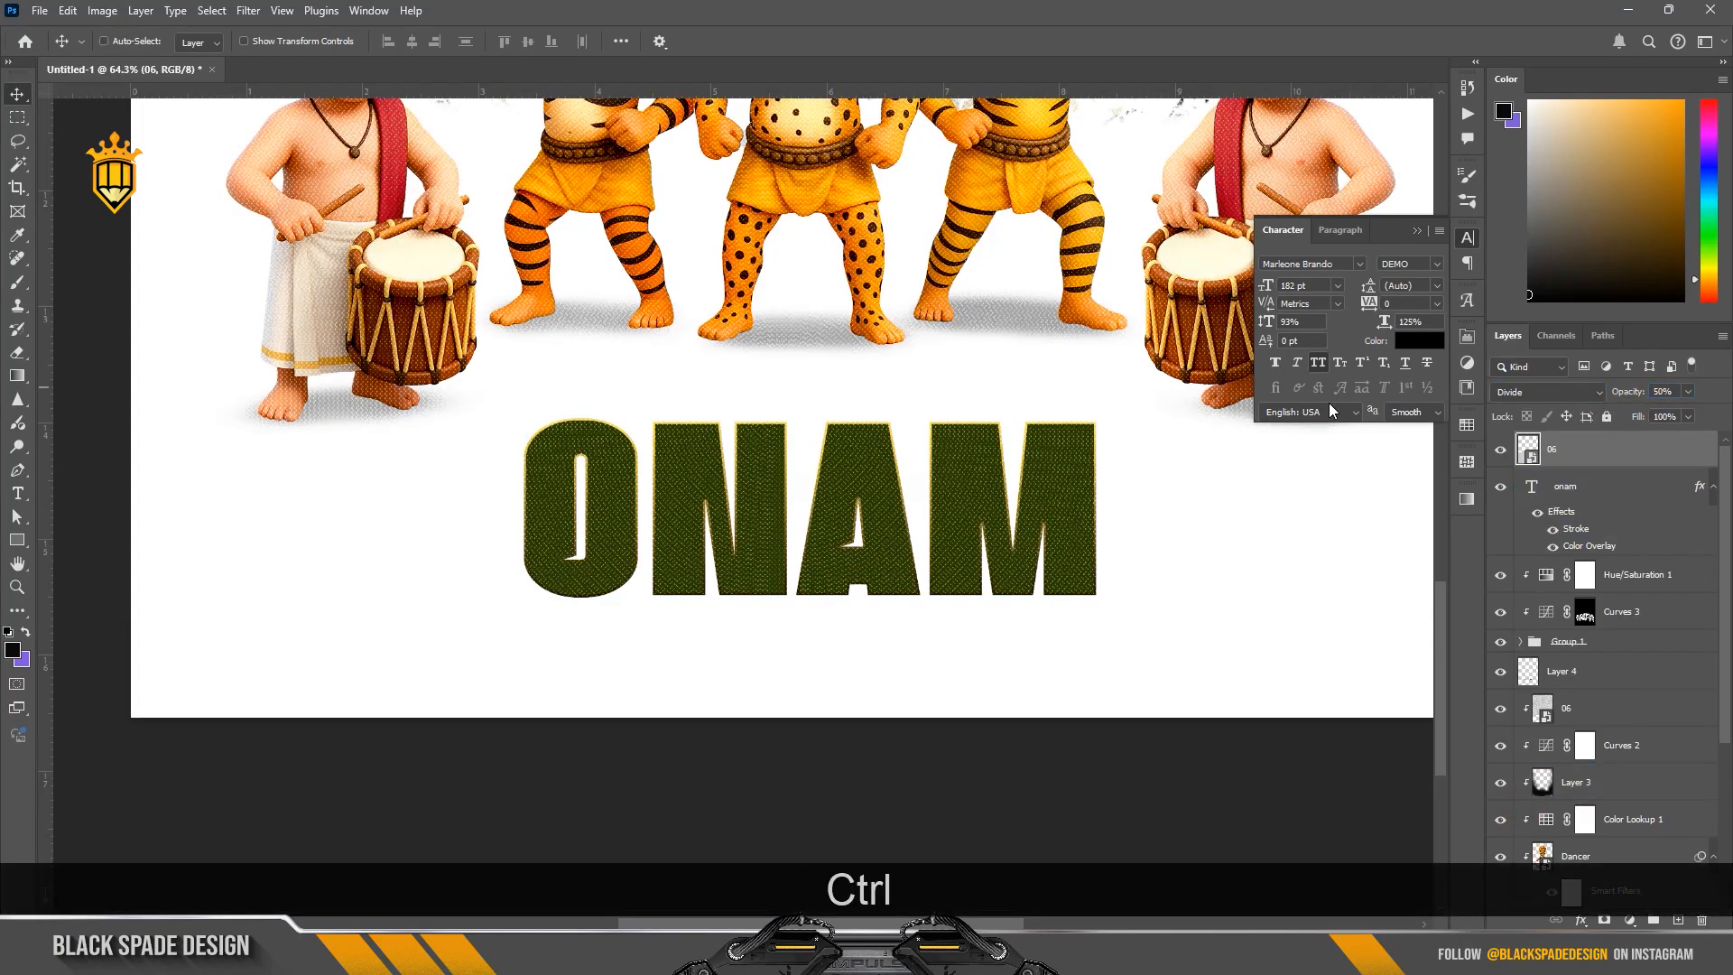
# Step: Scale the upper 06 texture down proportionally around its center and position it over the ONAM text
pyautogui.hotkey('ctrl', 't')
pyautogui.moveTo(841, 203); pyautogui.dragTo(880, 389)
pyautogui.scroll(-3, 880, 389)
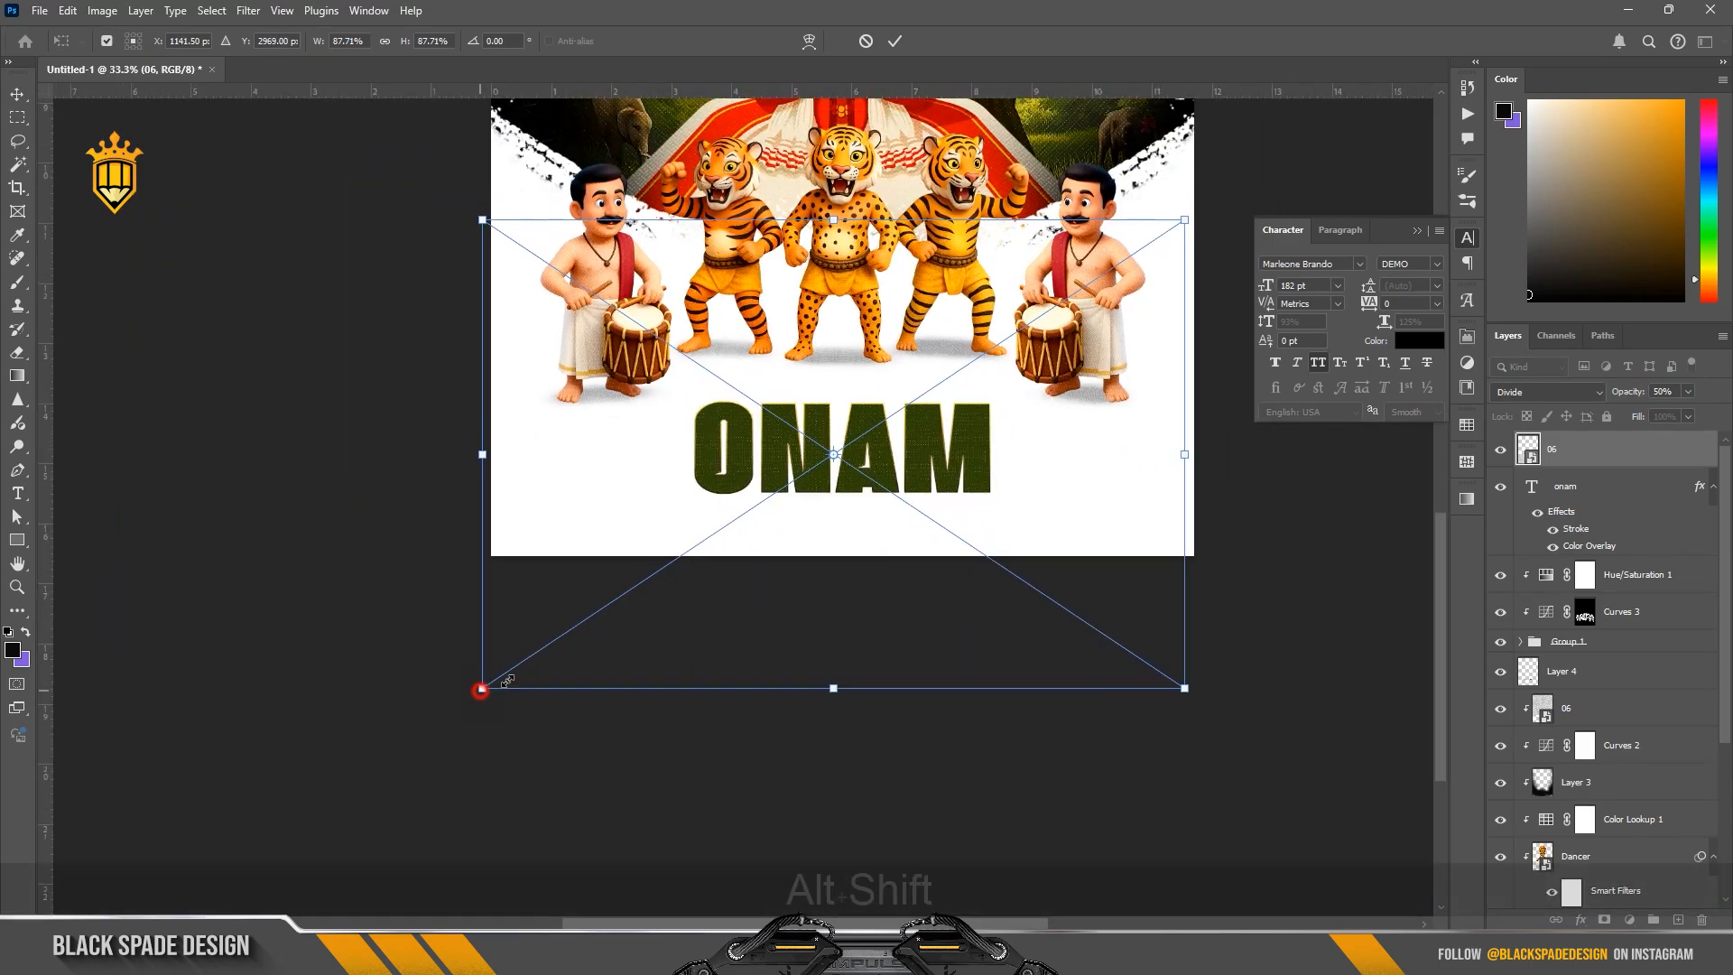
pyautogui.moveTo(481, 689); pyautogui.dragTo(592, 642)
pyautogui.scroll(2, 865, 454)
pyautogui.scroll(5, 864, 451)
pyautogui.moveTo(875, 482); pyautogui.dragTo(881, 465)
pyautogui.click(897, 41)
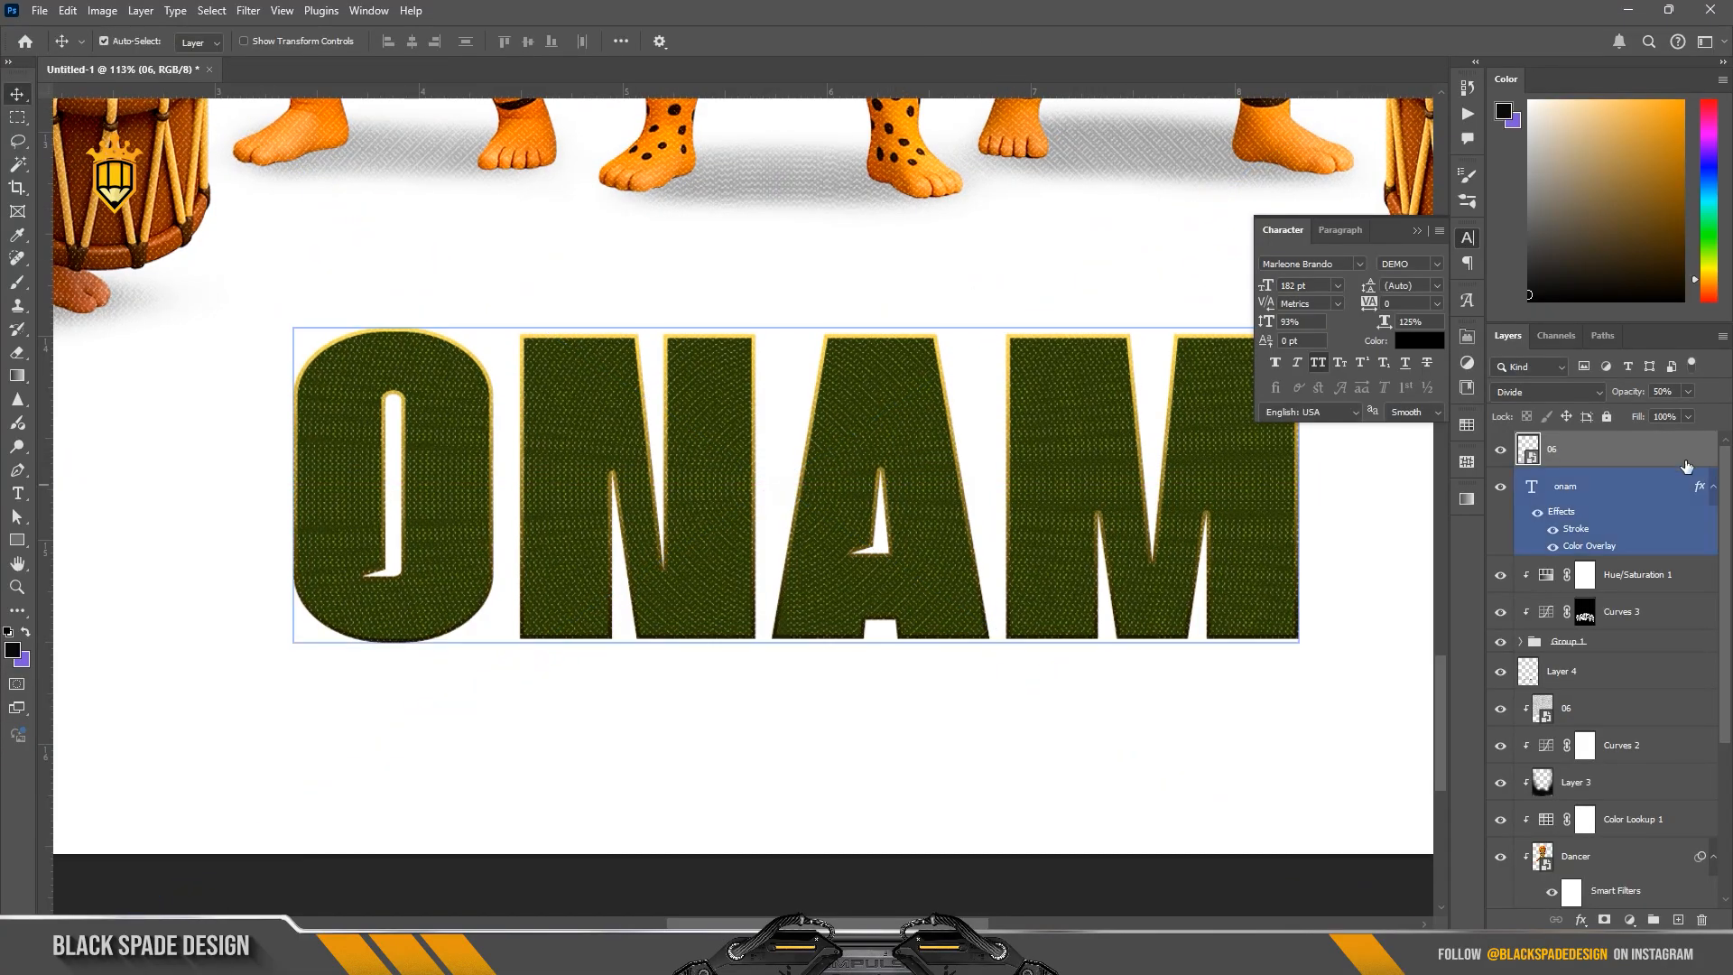
# Step: Try clipping the 06 texture to the live ONAM text layer and undo the clipping mask
pyautogui.rightClick(1588, 449)
pyautogui.click(1546, 854)
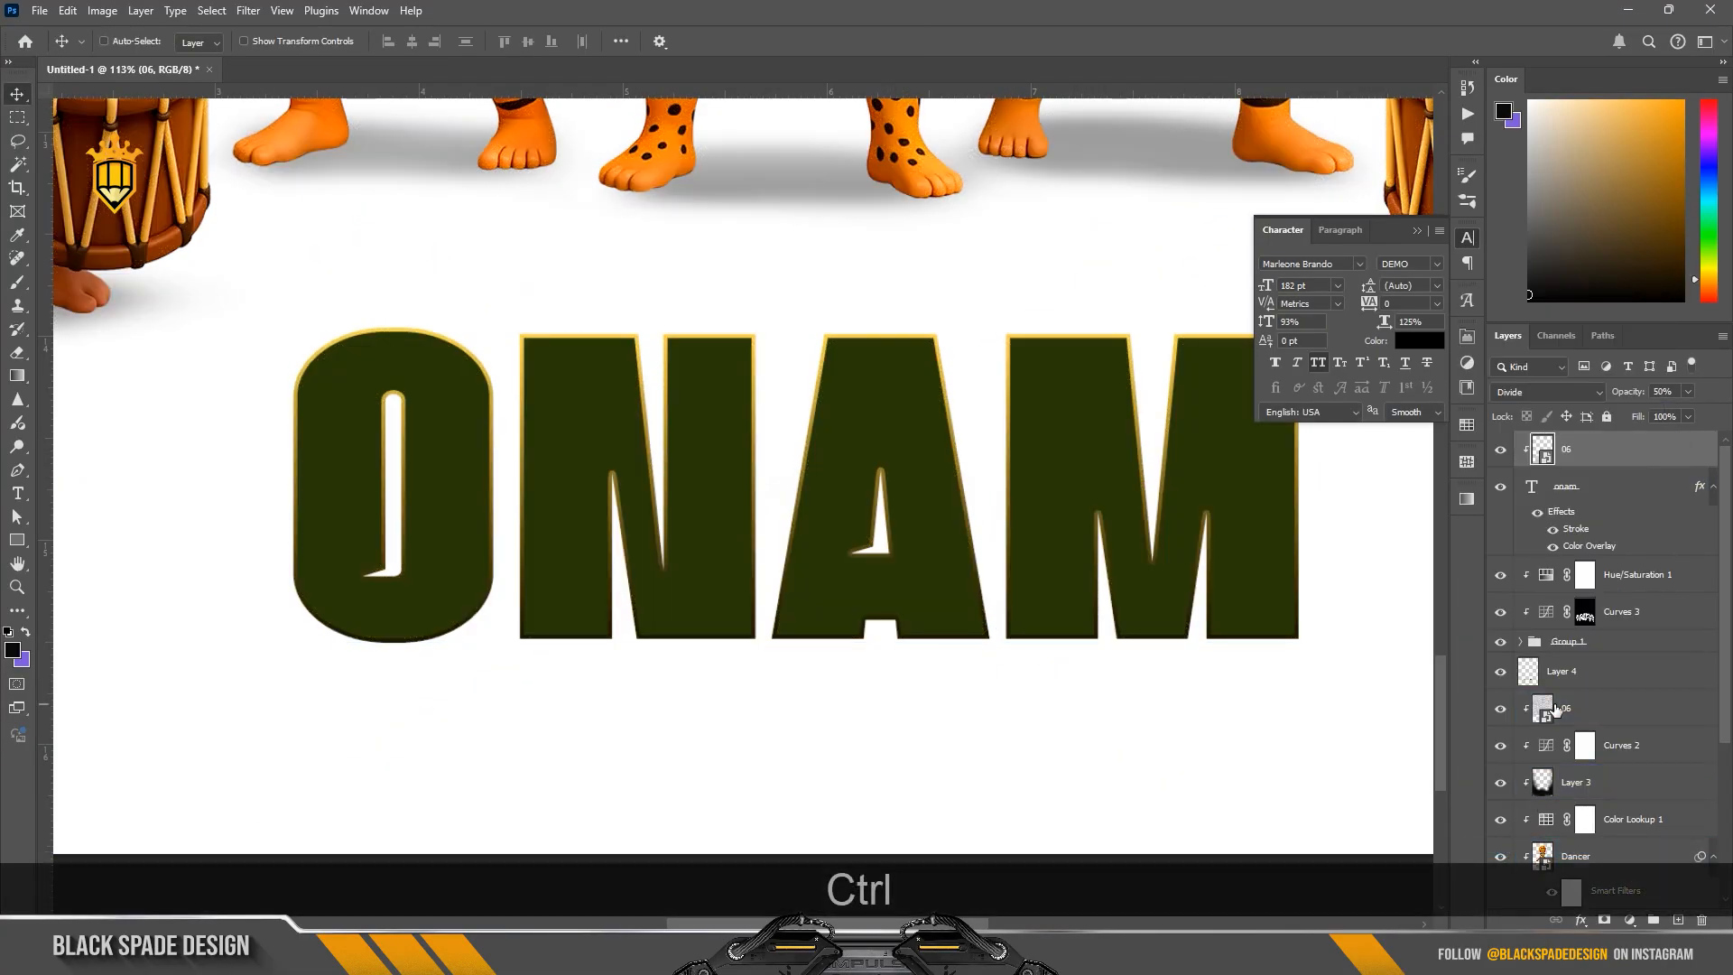
pyautogui.hotkey('ctrl', 'z')
pyautogui.hotkey('ctrl', 'z')
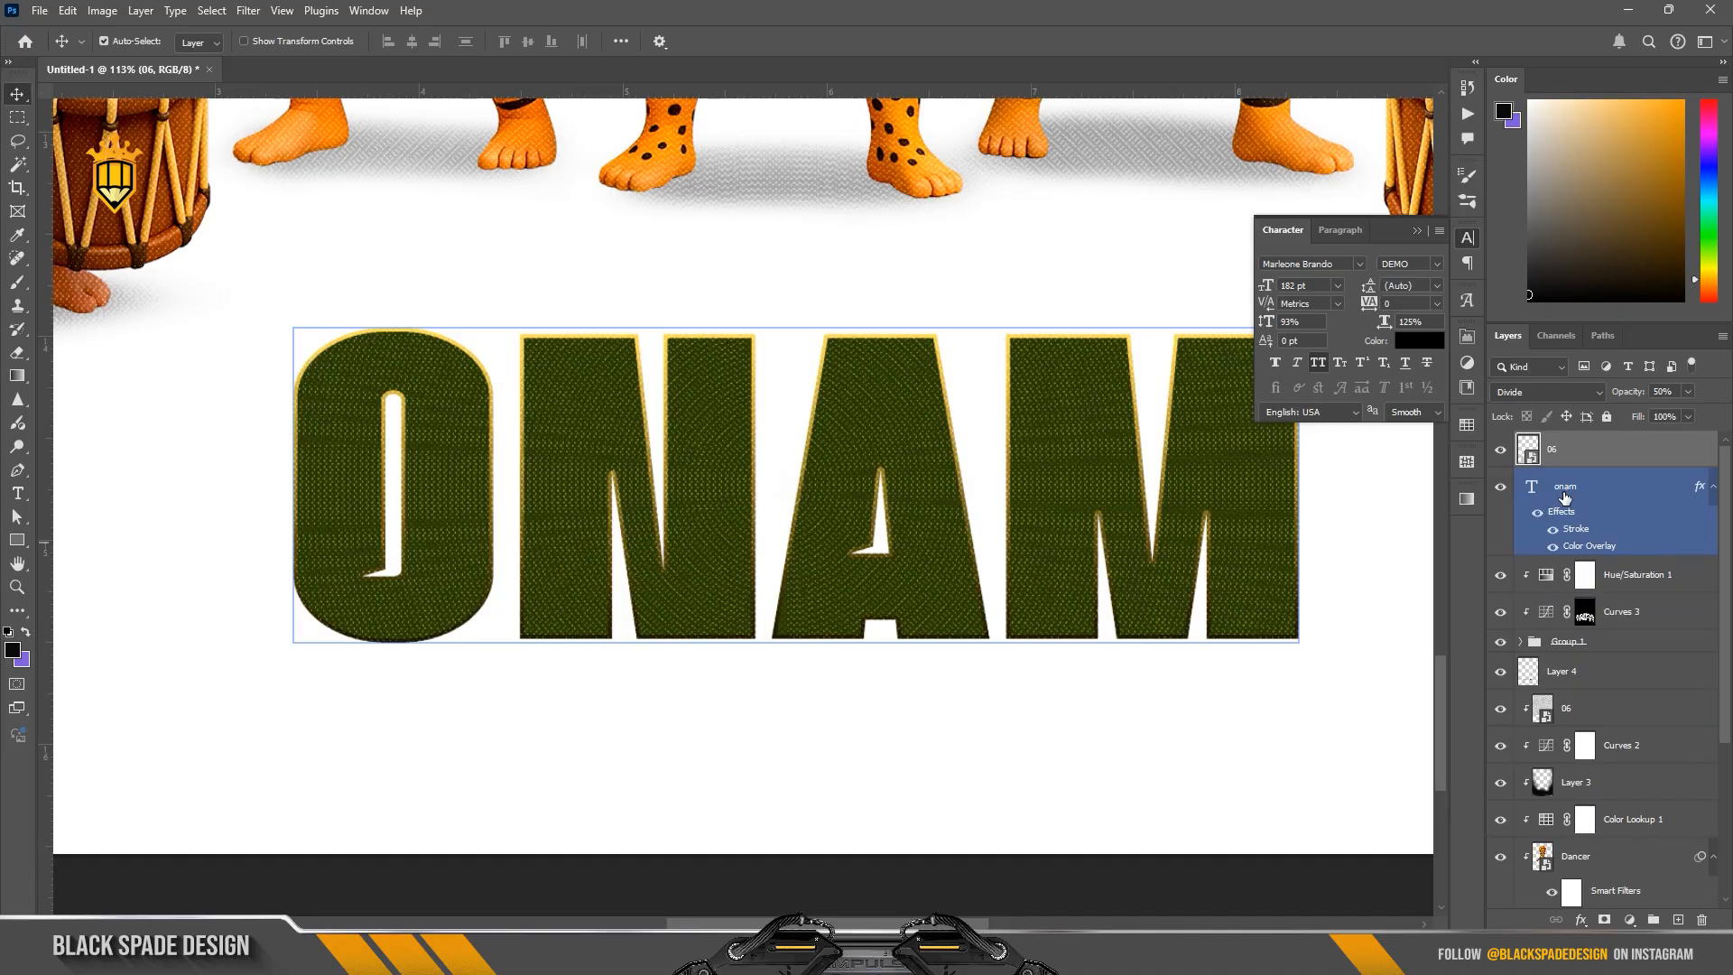
# Step: Convert the onam text layer to a smart object and clip the 06 texture layer to it
pyautogui.click(1564, 496)
pyautogui.click(1712, 499)
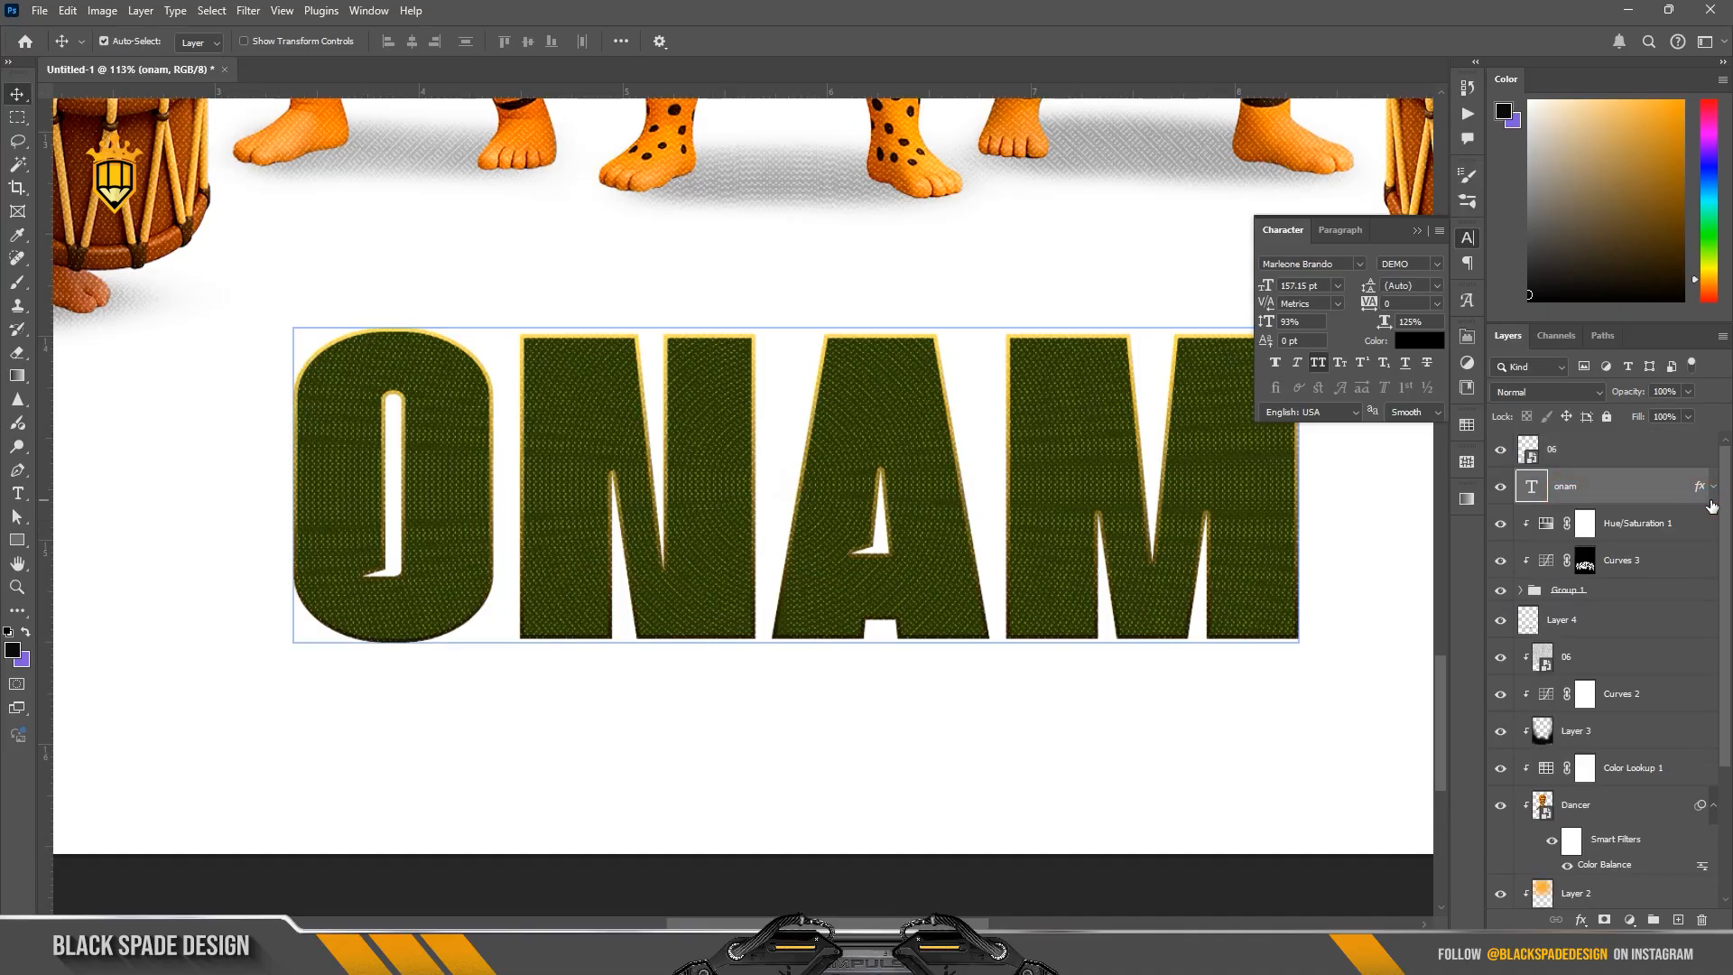
pyautogui.rightClick(1662, 507)
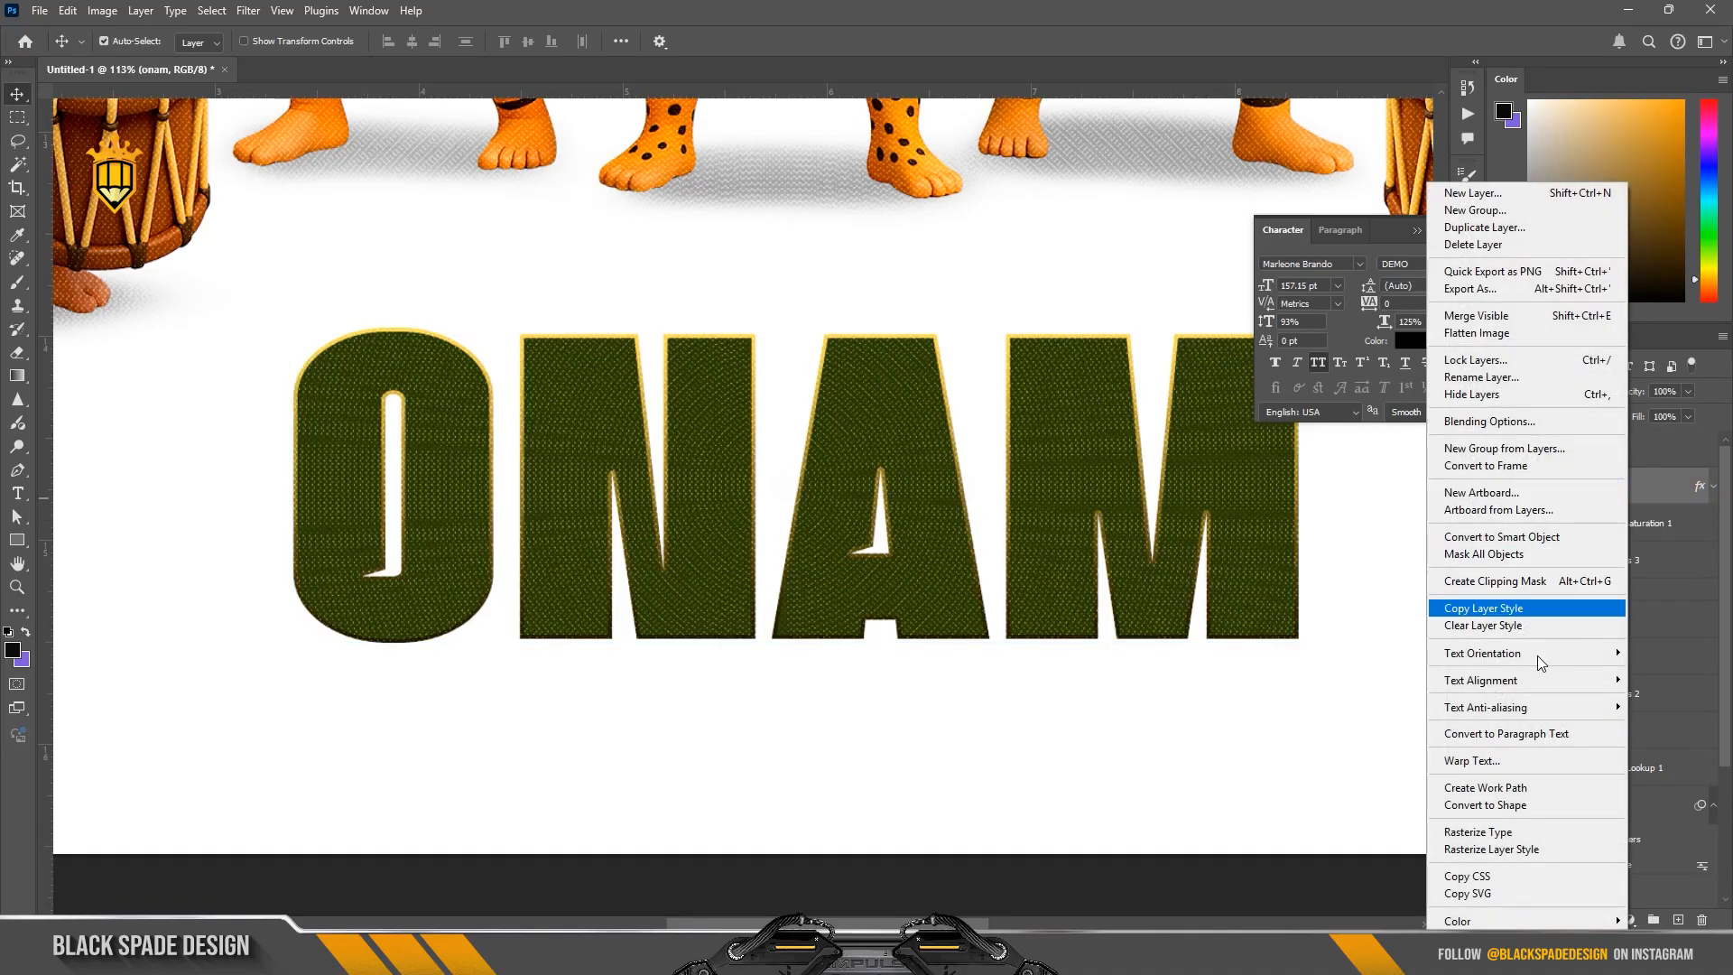
pyautogui.click(1571, 453)
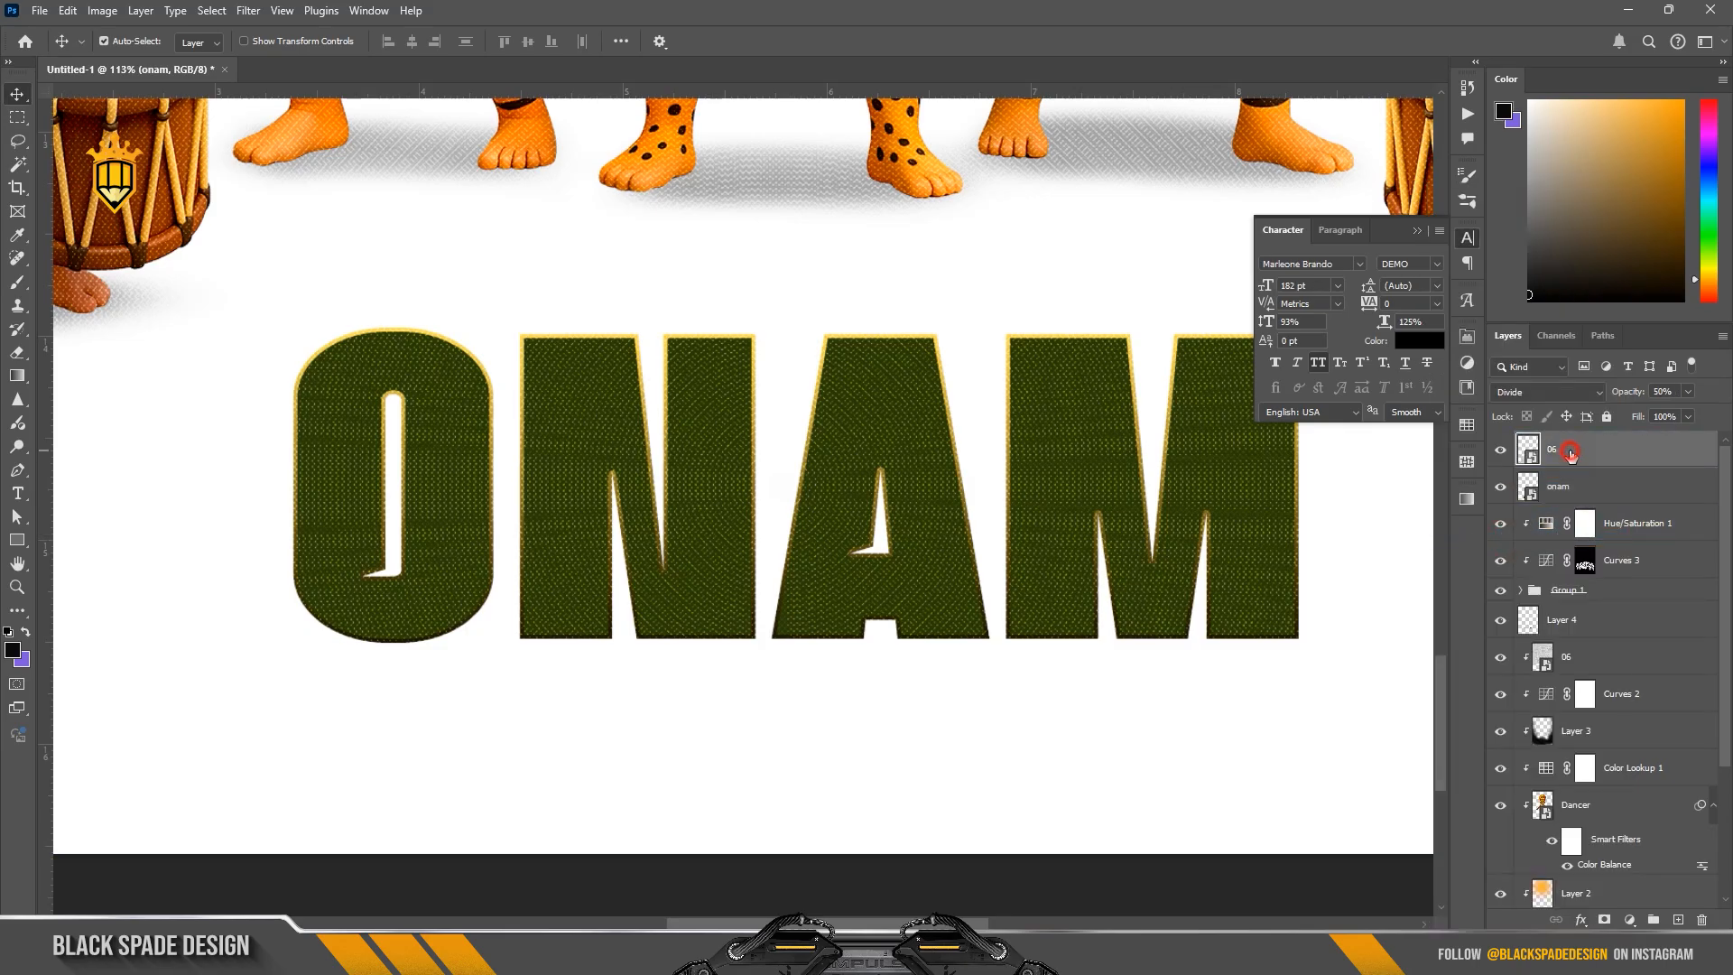
pyautogui.rightClick(1598, 453)
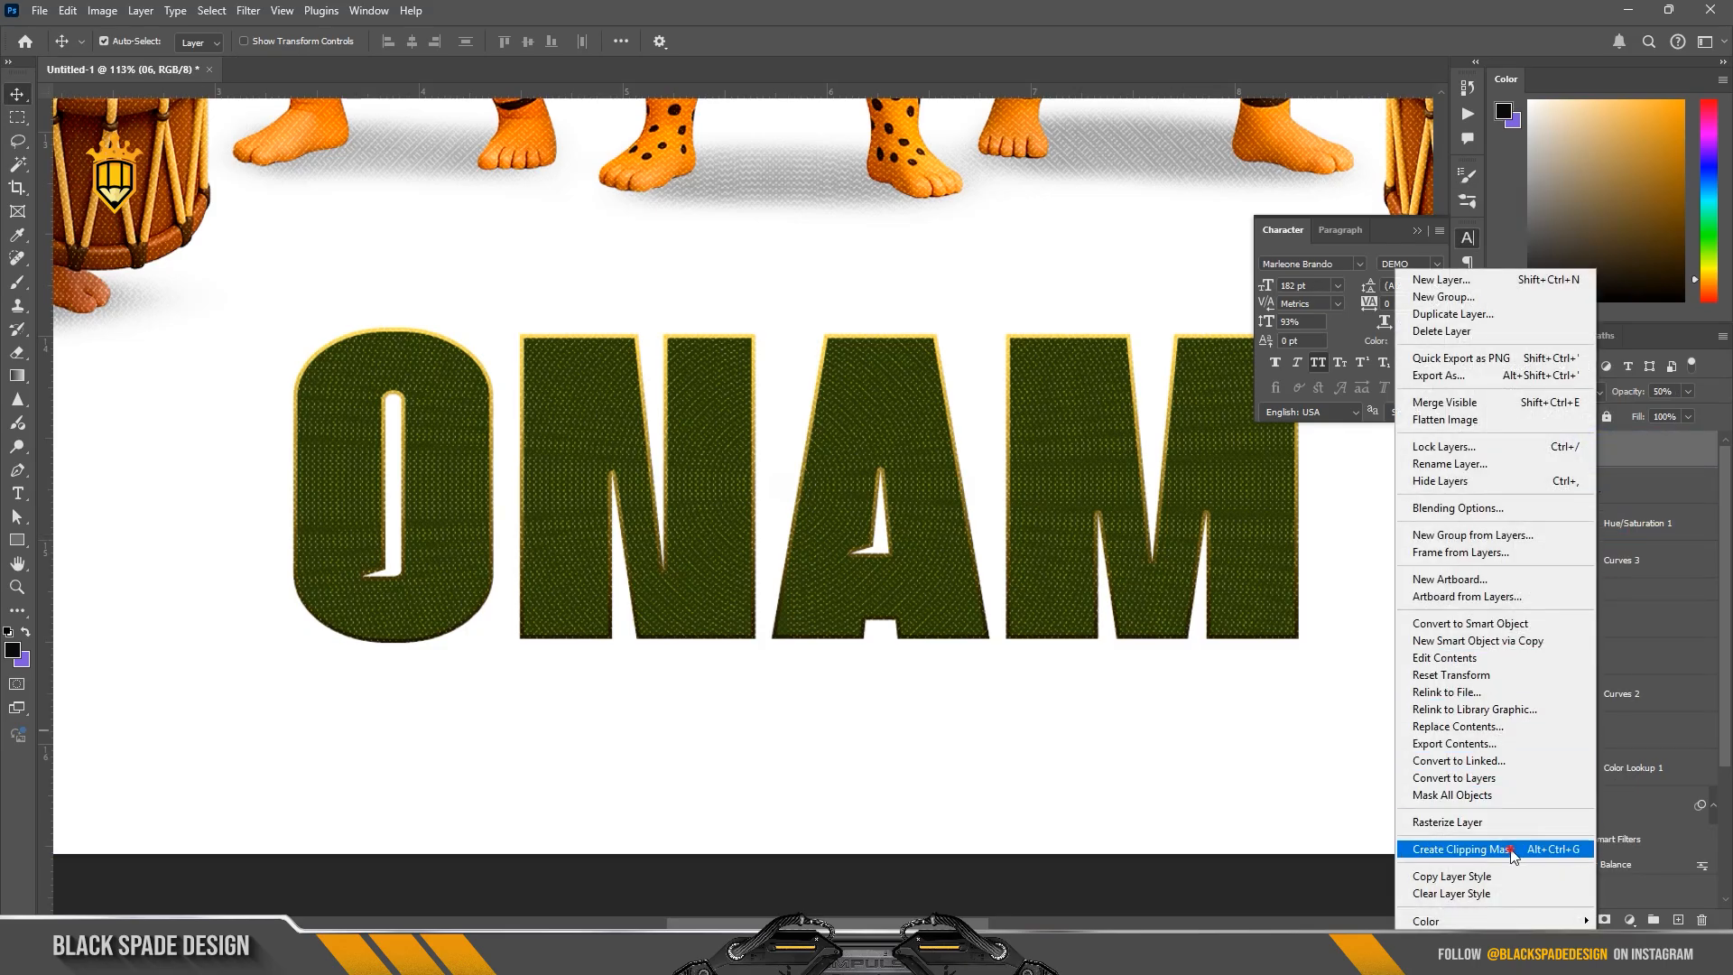
pyautogui.click(1516, 849)
# Step: Add a new empty clipped layer between the onam smart object and the 06 texture
pyautogui.click(1589, 523)
pyautogui.click(1587, 483)
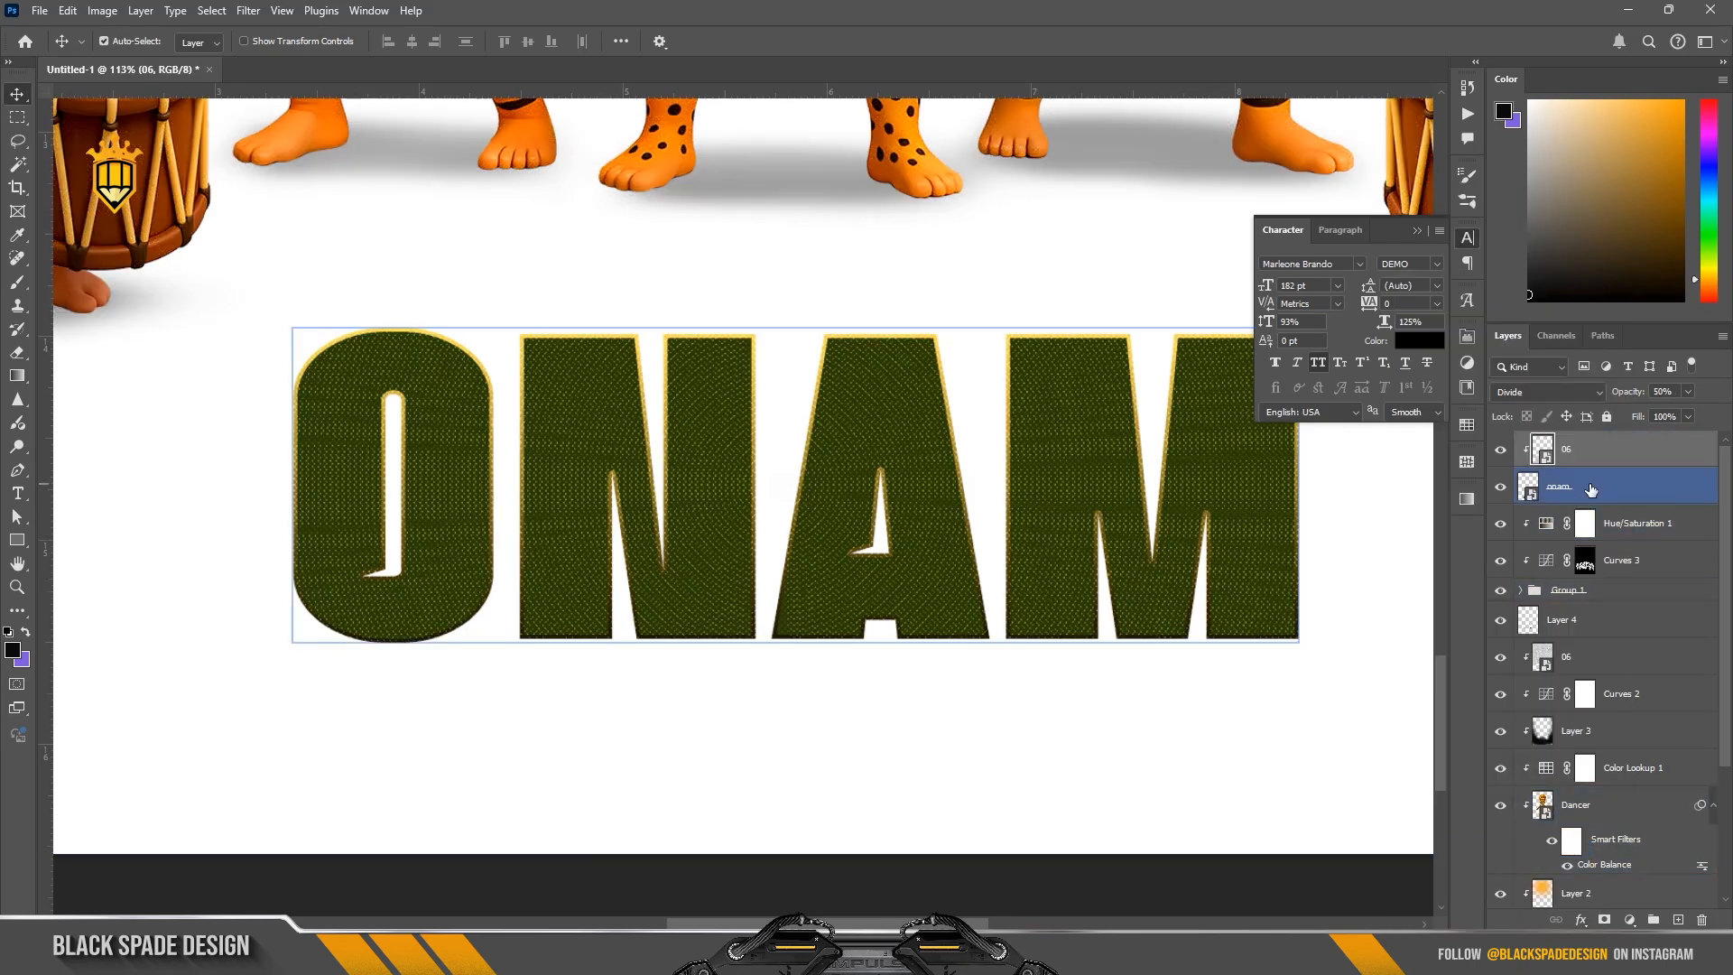
pyautogui.click(1590, 489)
pyautogui.click(1678, 919)
# Step: Paint a soft orange glow along the upper edges of the ONAM letters with a 500 px brush at 31% opacity
pyautogui.press('b')
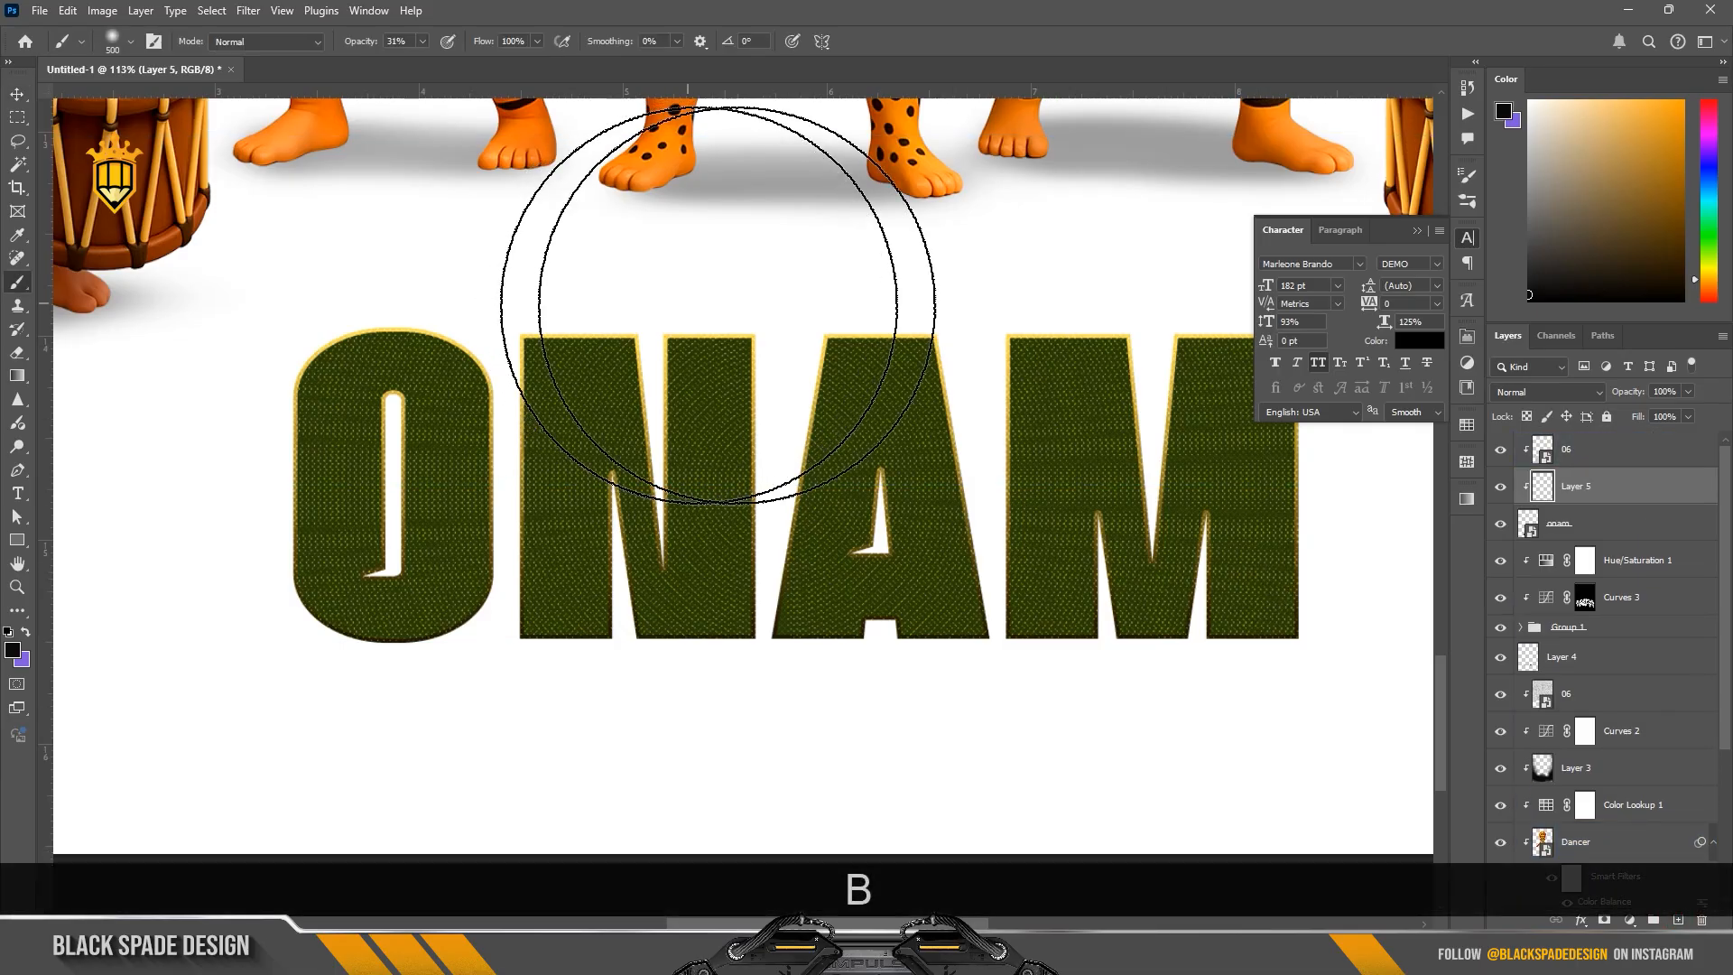
pyautogui.moveTo(1635, 144); pyautogui.dragTo(1684, 100)
pyautogui.click(915, 213)
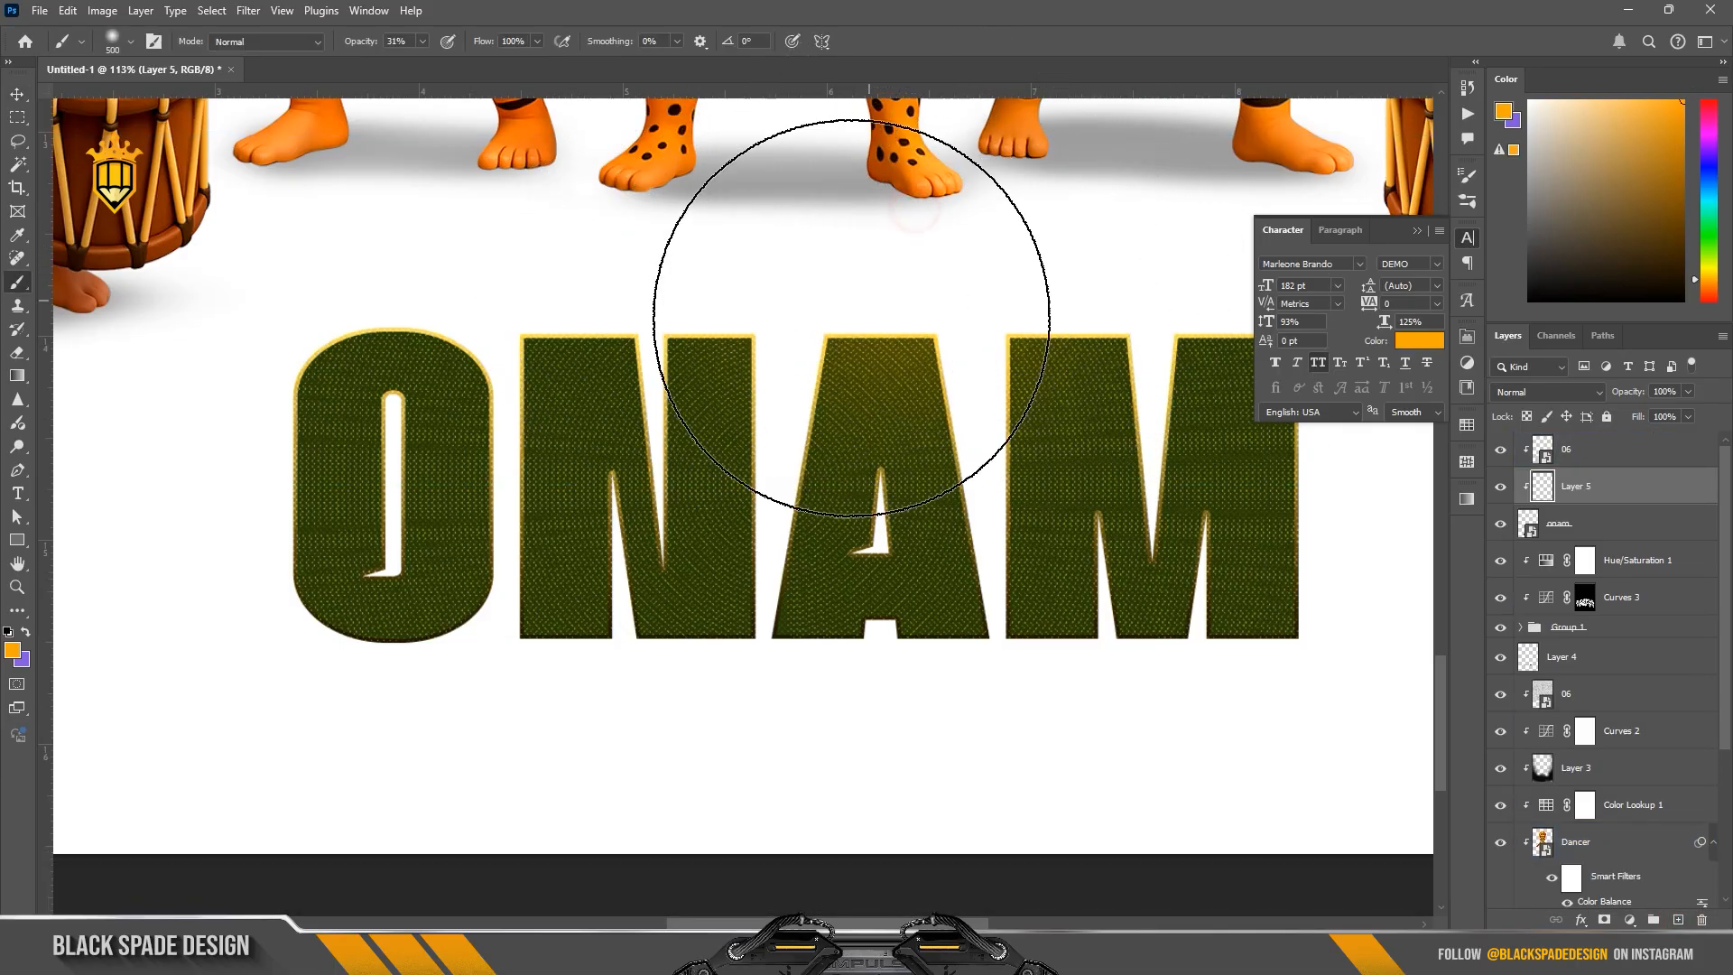
pyautogui.scroll(-2, 851, 318)
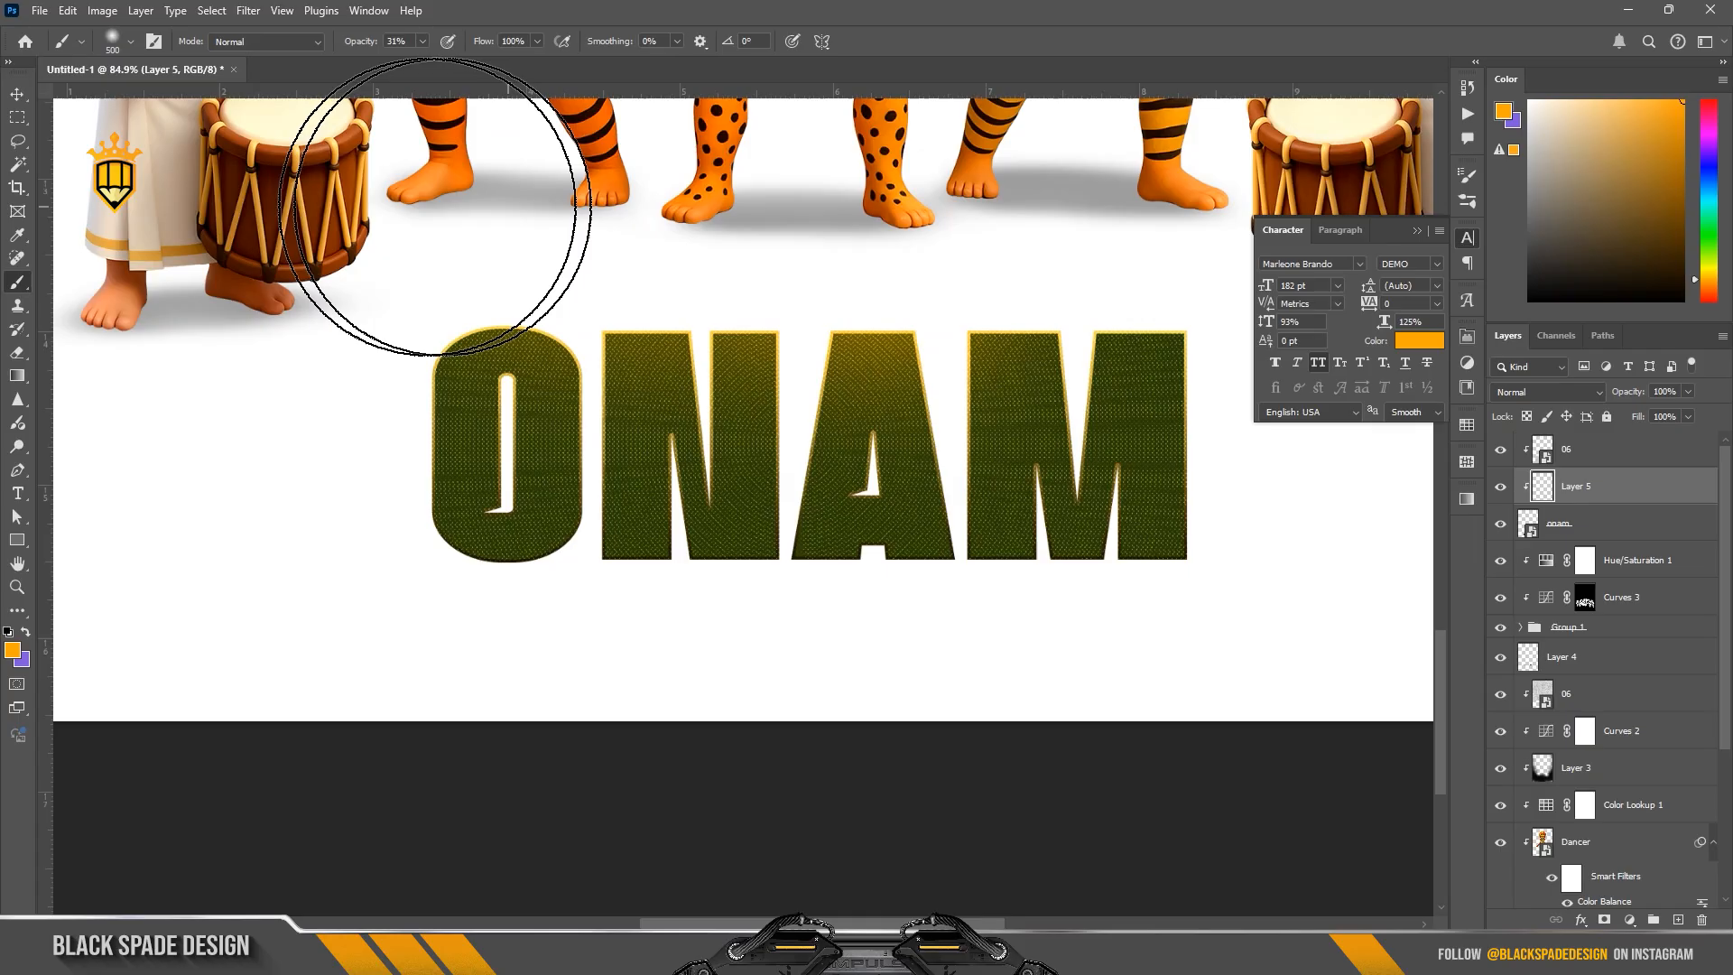
pyautogui.moveTo(449, 208); pyautogui.dragTo(1118, 197)
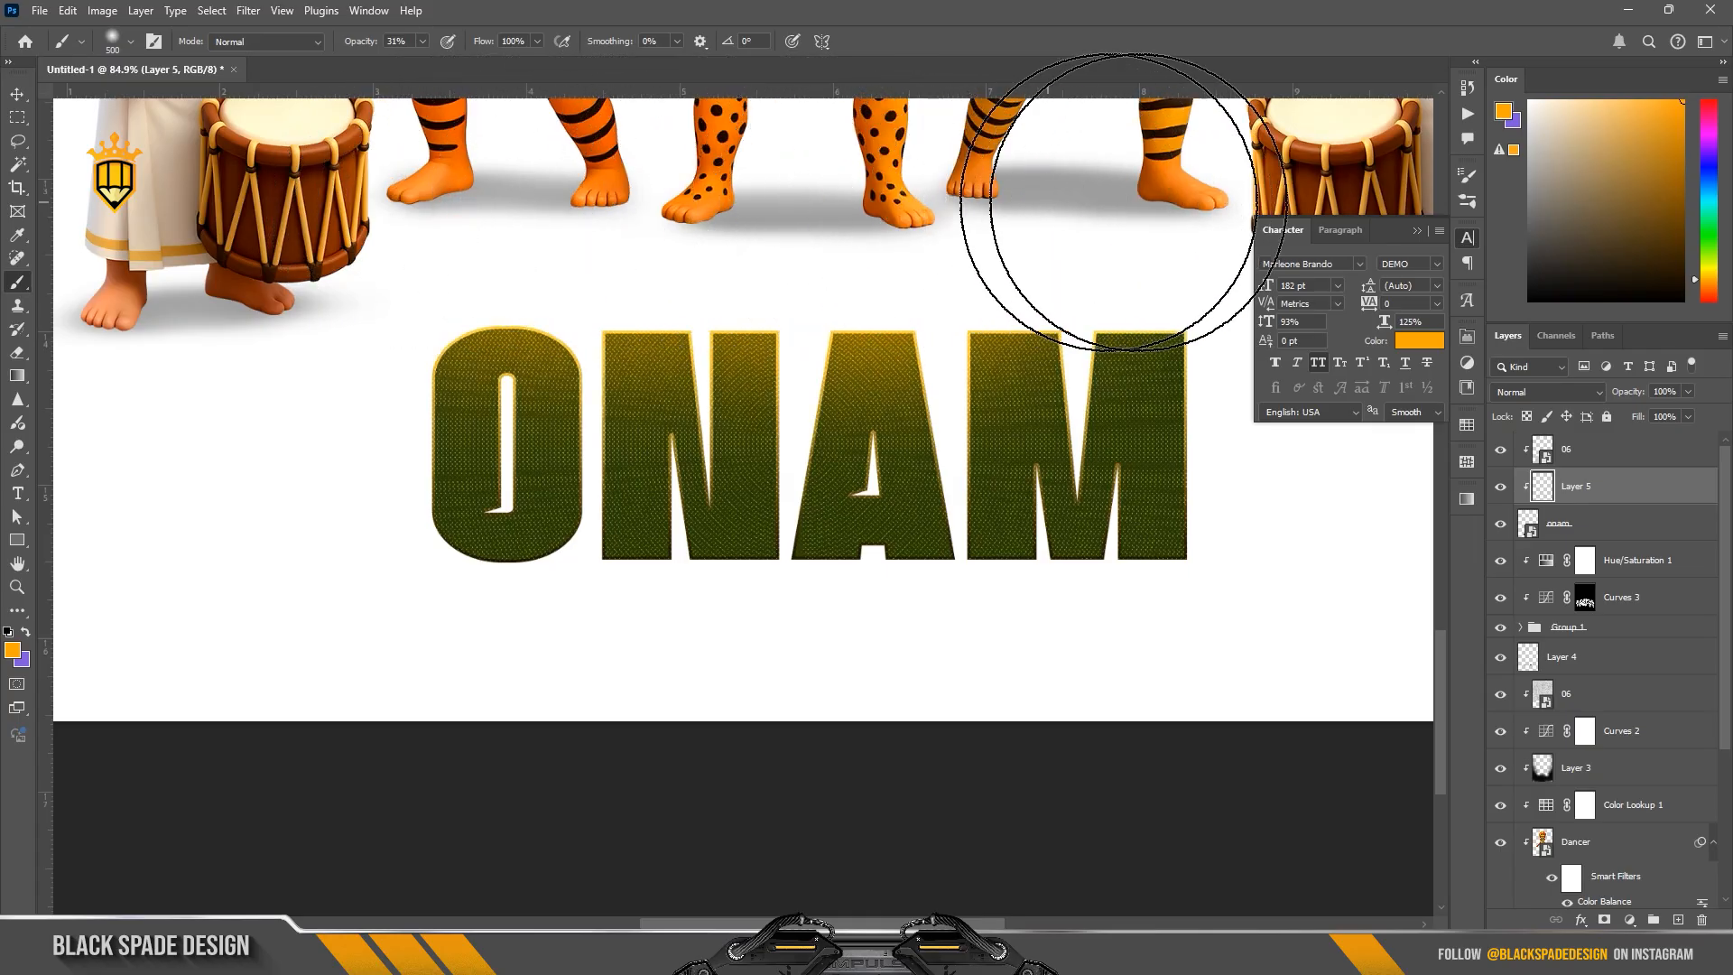
pyautogui.click(1417, 232)
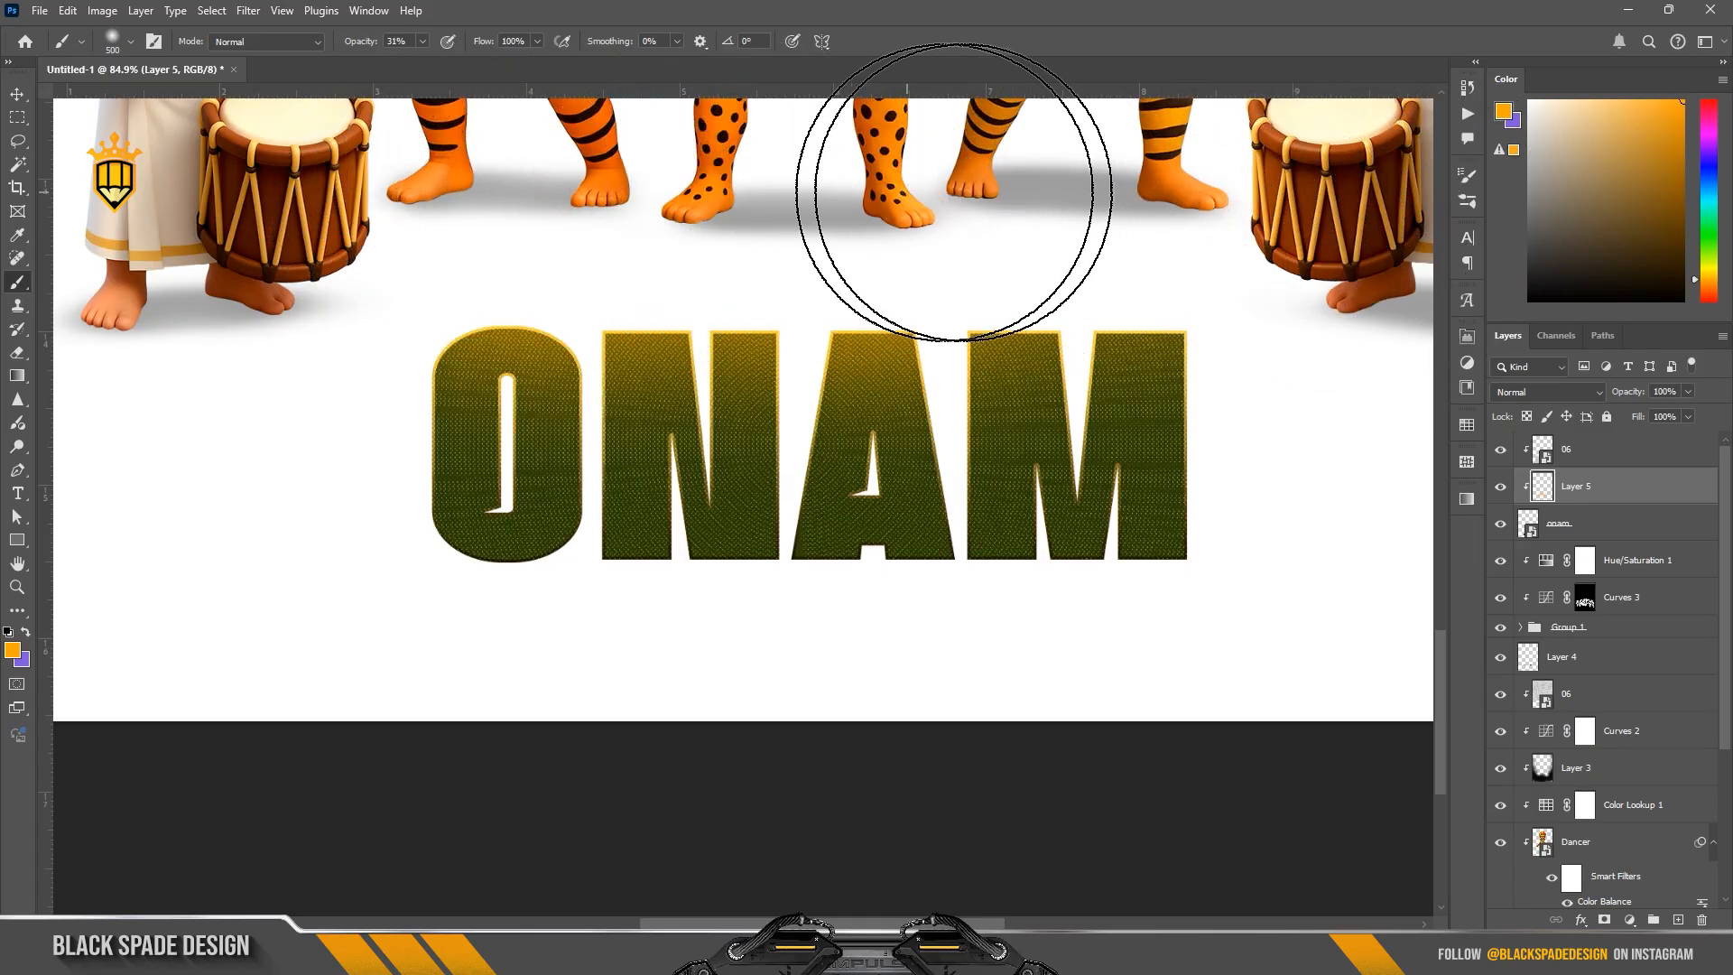
pyautogui.scroll(-3, 890, 503)
pyautogui.moveTo(901, 356)
pyautogui.mouseDown()
pyautogui.moveTo(945, 501)
pyautogui.moveTo(893, 560)
pyautogui.mouseUp()
# Step: Add a centered text layer reading HAPPY on top of the 06 texture layer, above the ONAM title
pyautogui.press('v')
pyautogui.scroll(3, 944, 500)
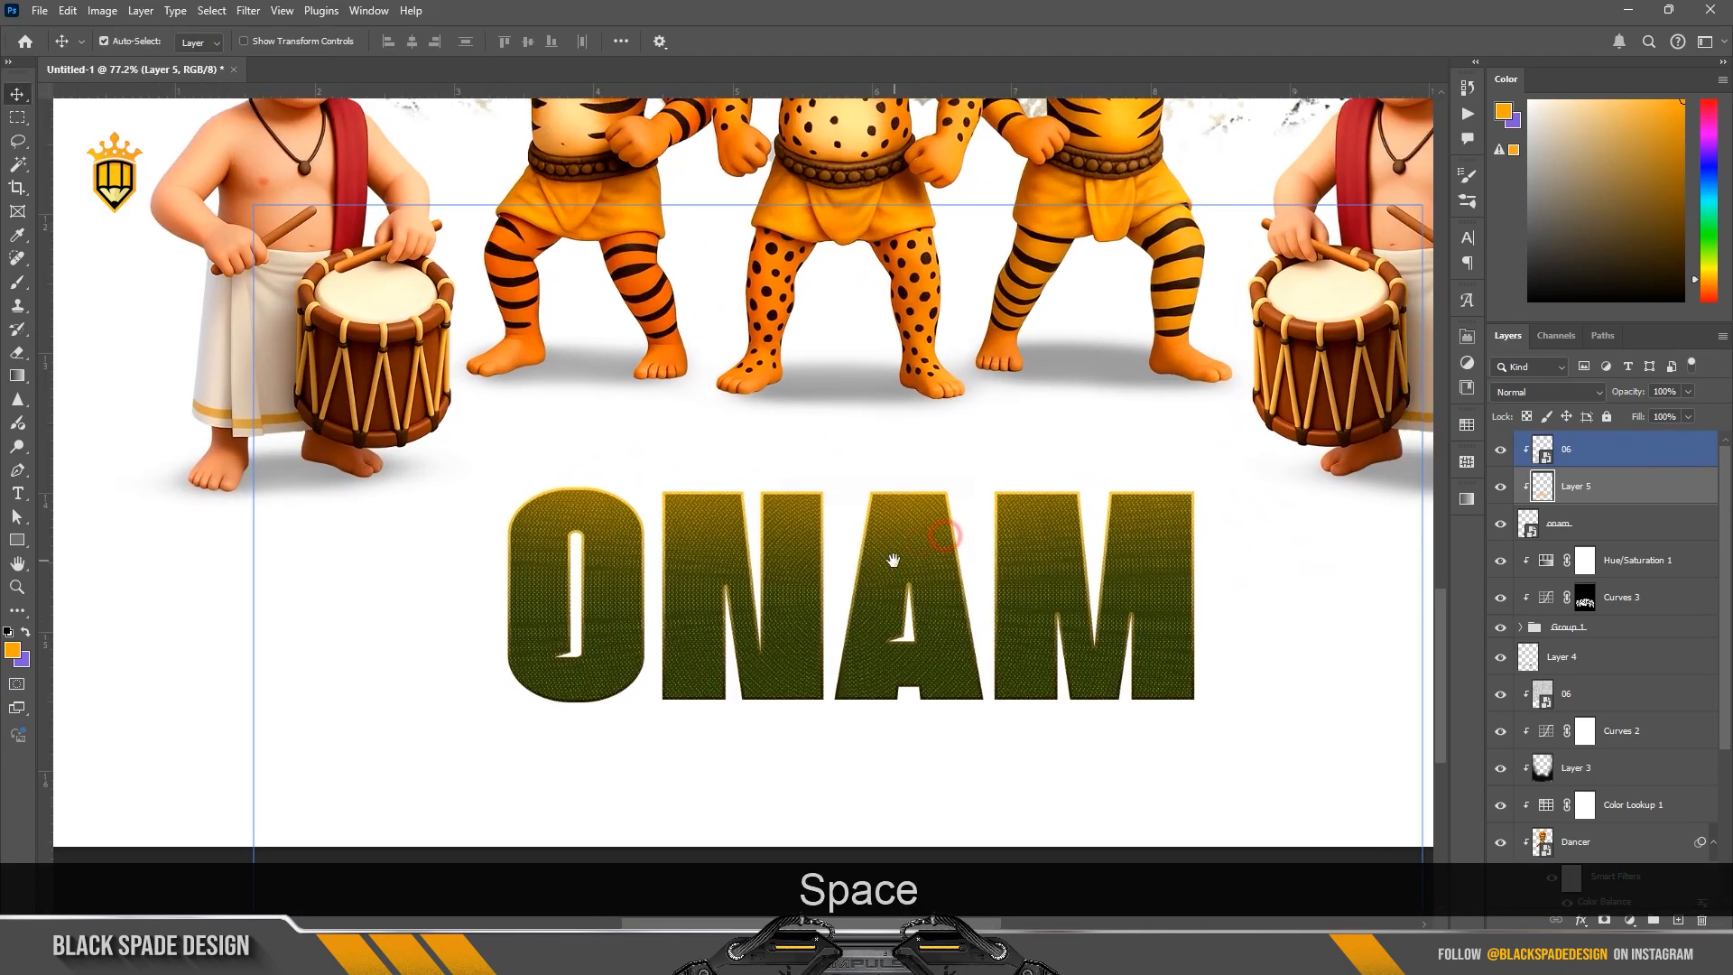
pyautogui.scroll(-3, 892, 559)
pyautogui.click(1579, 457)
pyautogui.scroll(1, 831, 555)
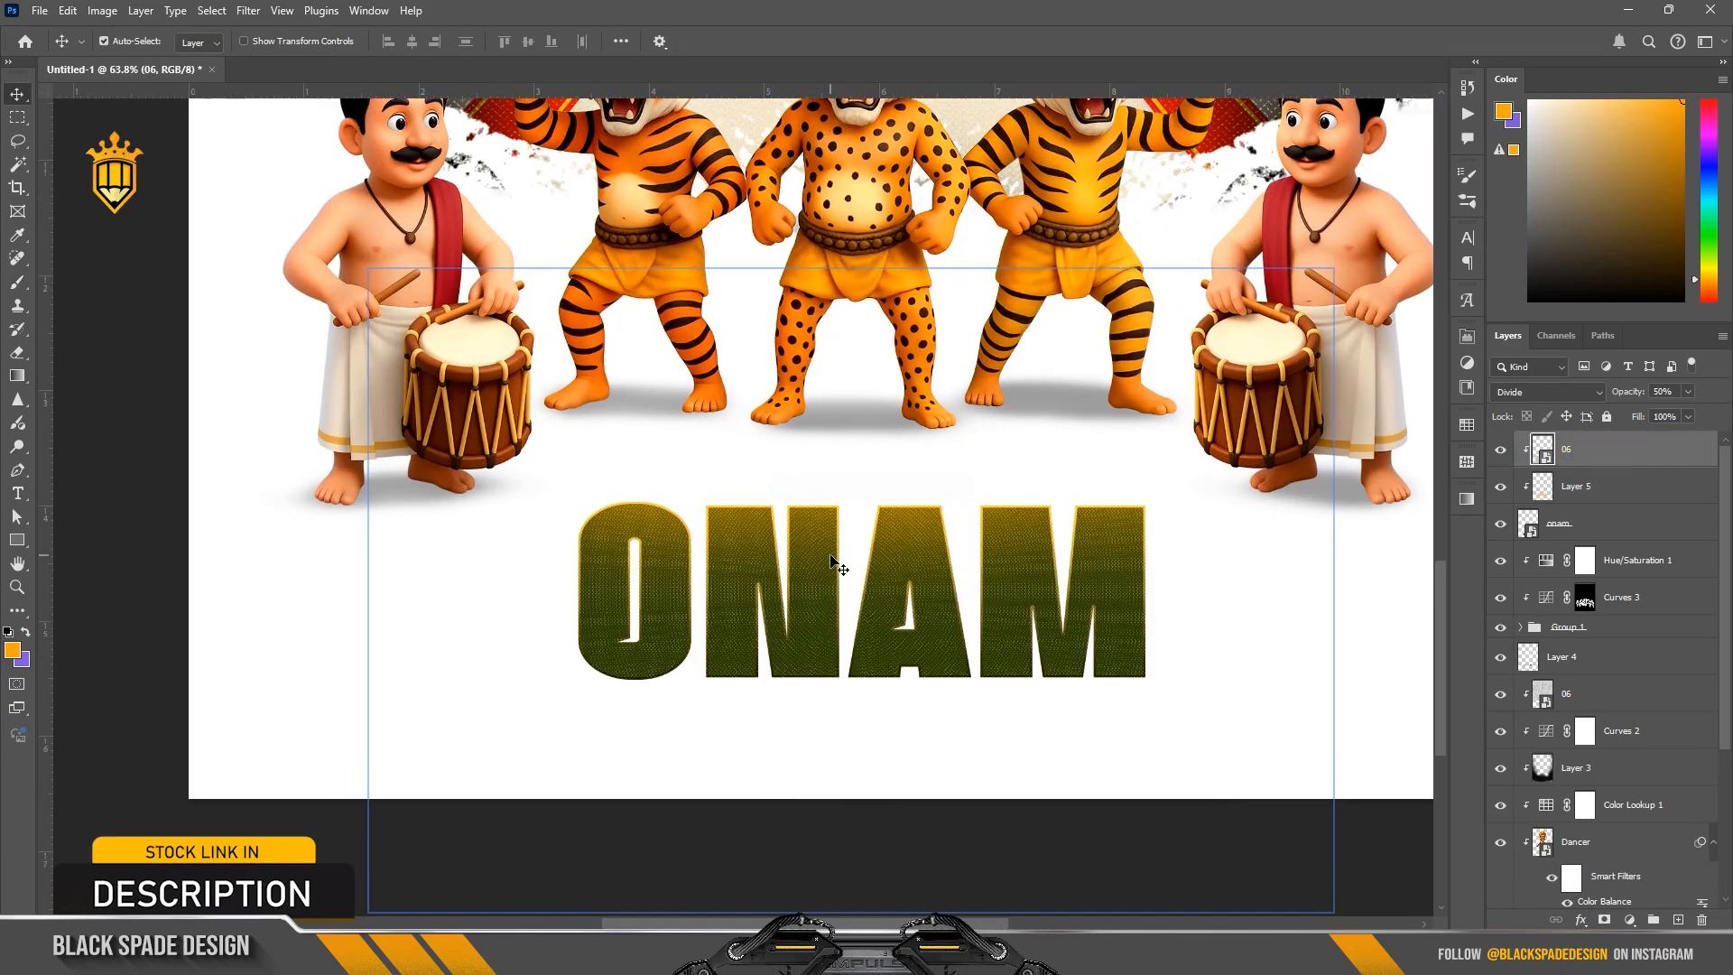
pyautogui.scroll(1, 831, 559)
pyautogui.press('t')
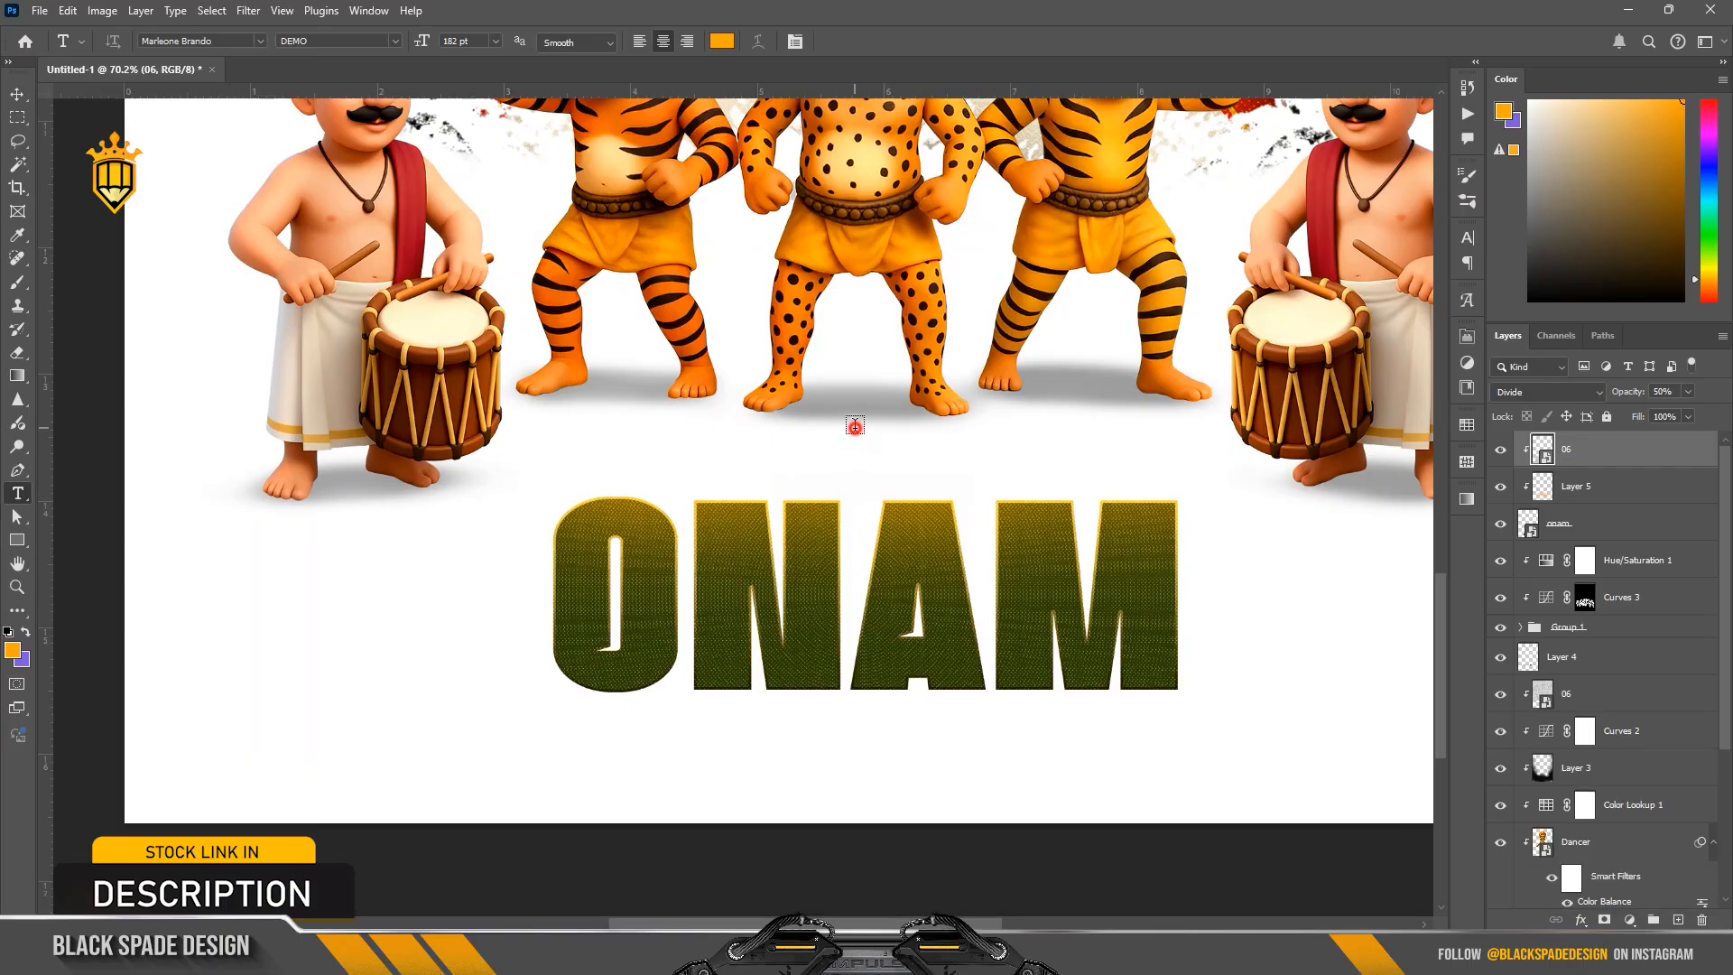
pyautogui.click(854, 426)
pyautogui.write('H')
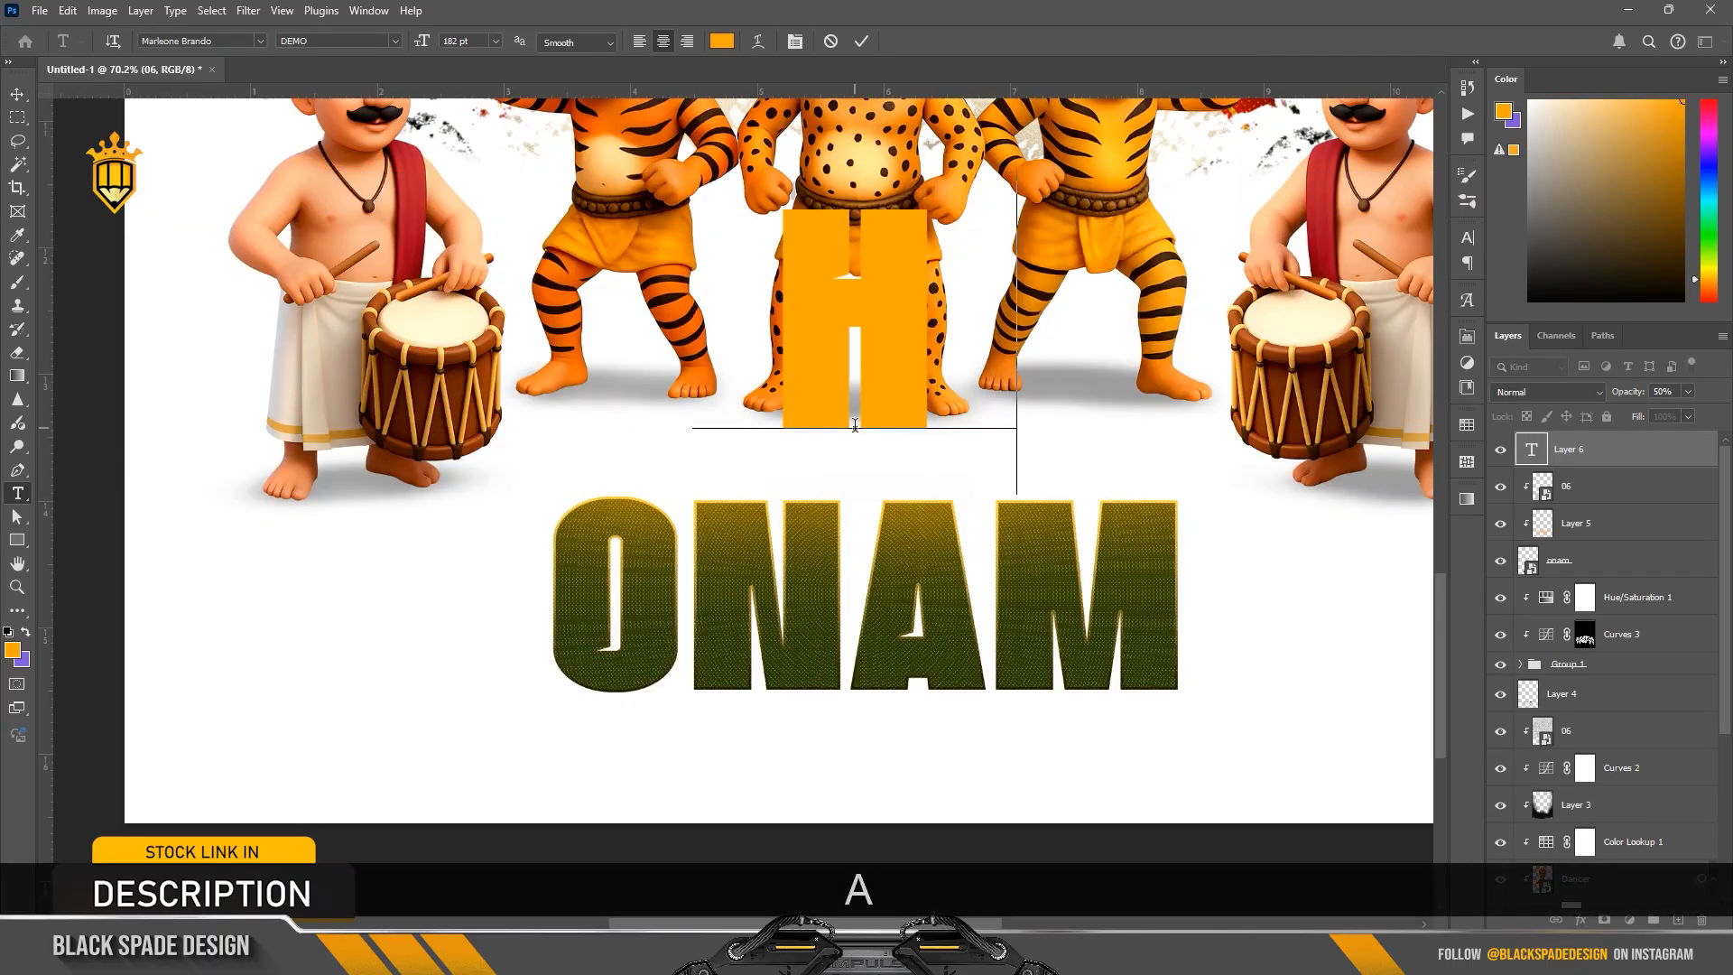
pyautogui.write('APPY')
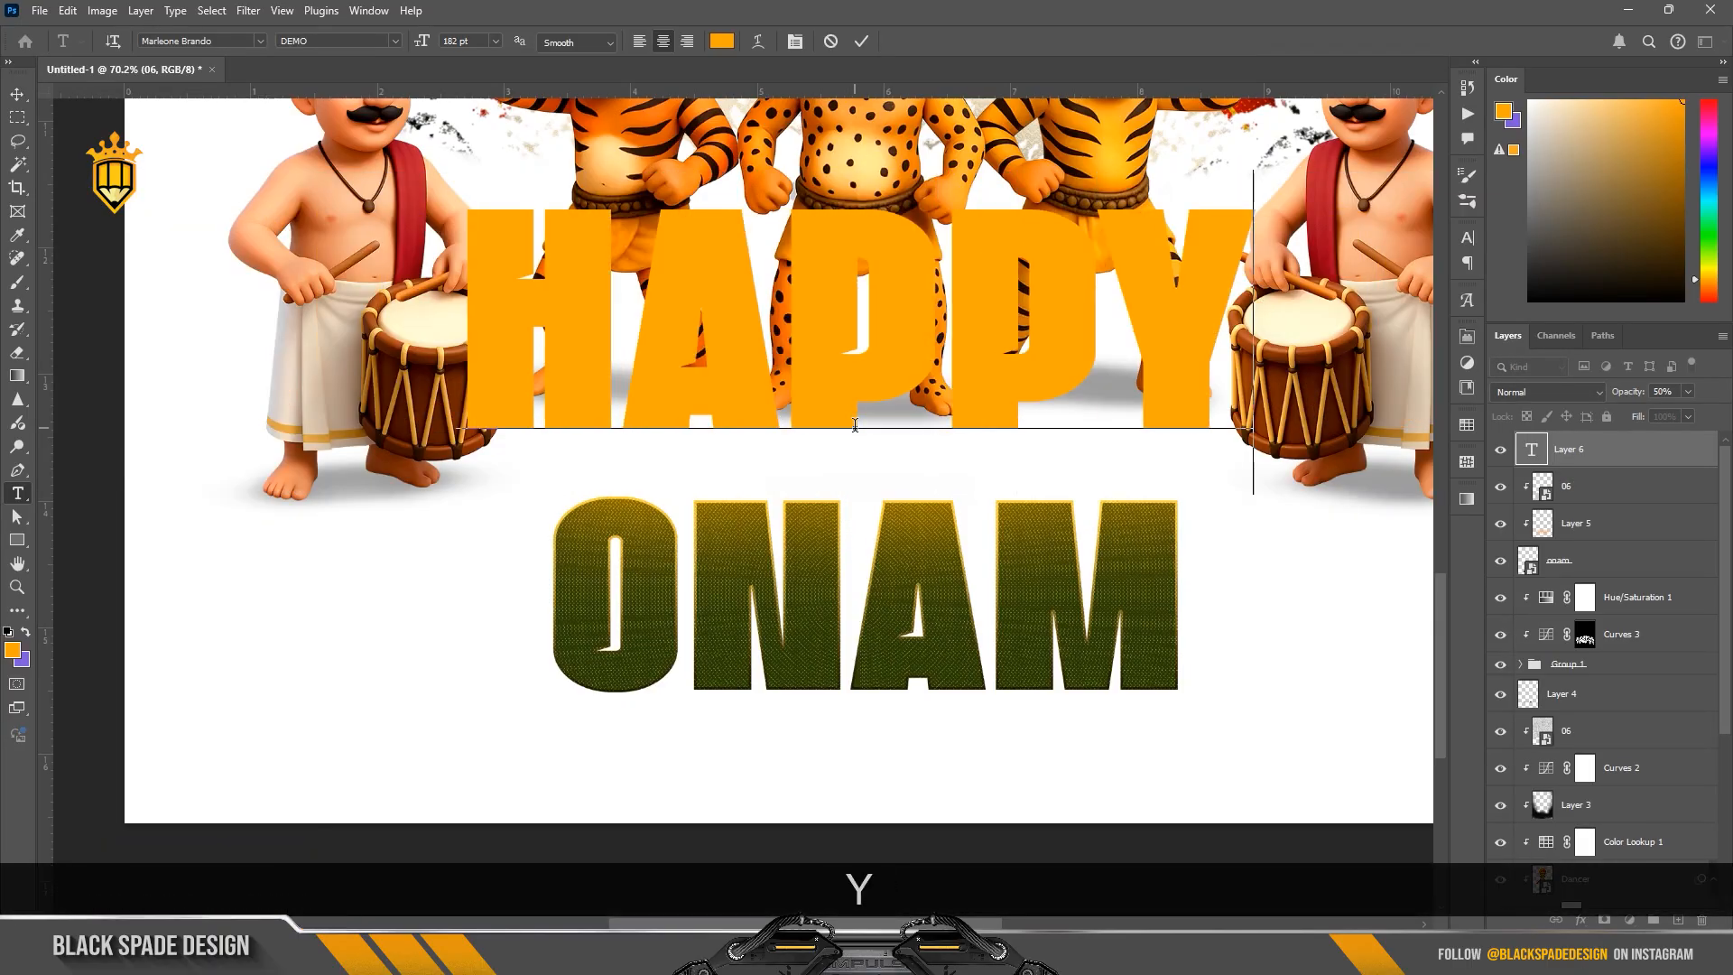
# Step: Recolor the whole HAPPY text dark green 2d3c08 by sampling the ONAM letters
pyautogui.hotkey('ctrl', 'a')
pyautogui.click(722, 41)
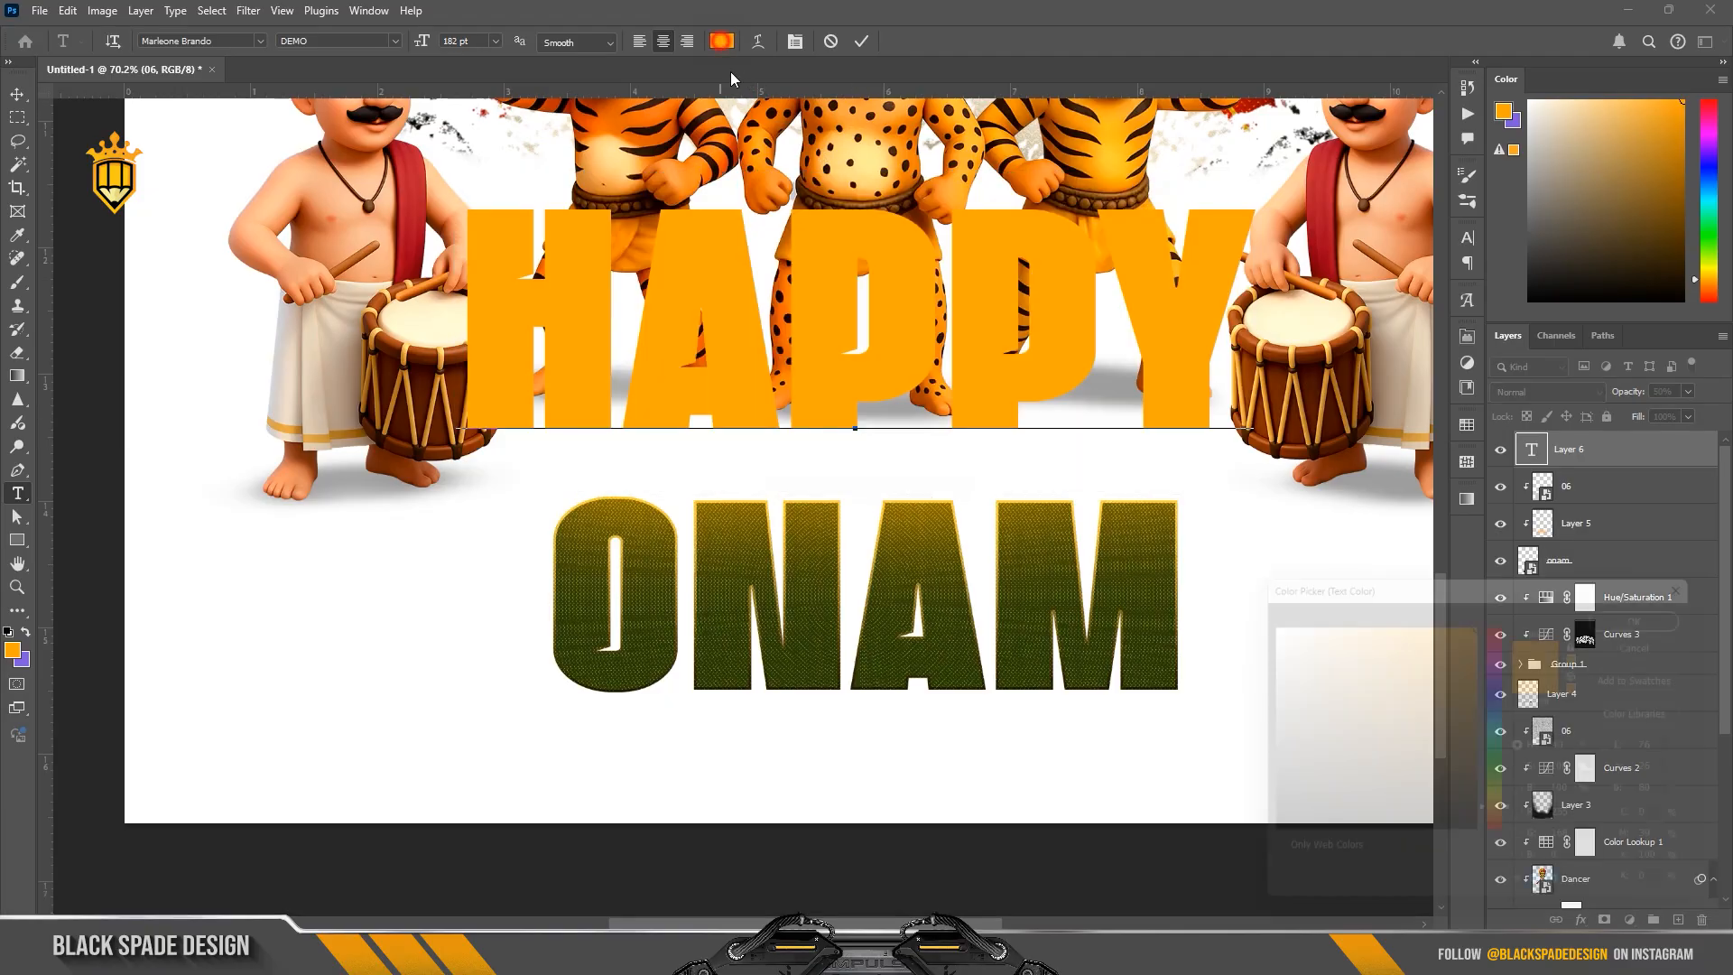
pyautogui.click(724, 665)
pyautogui.click(1647, 608)
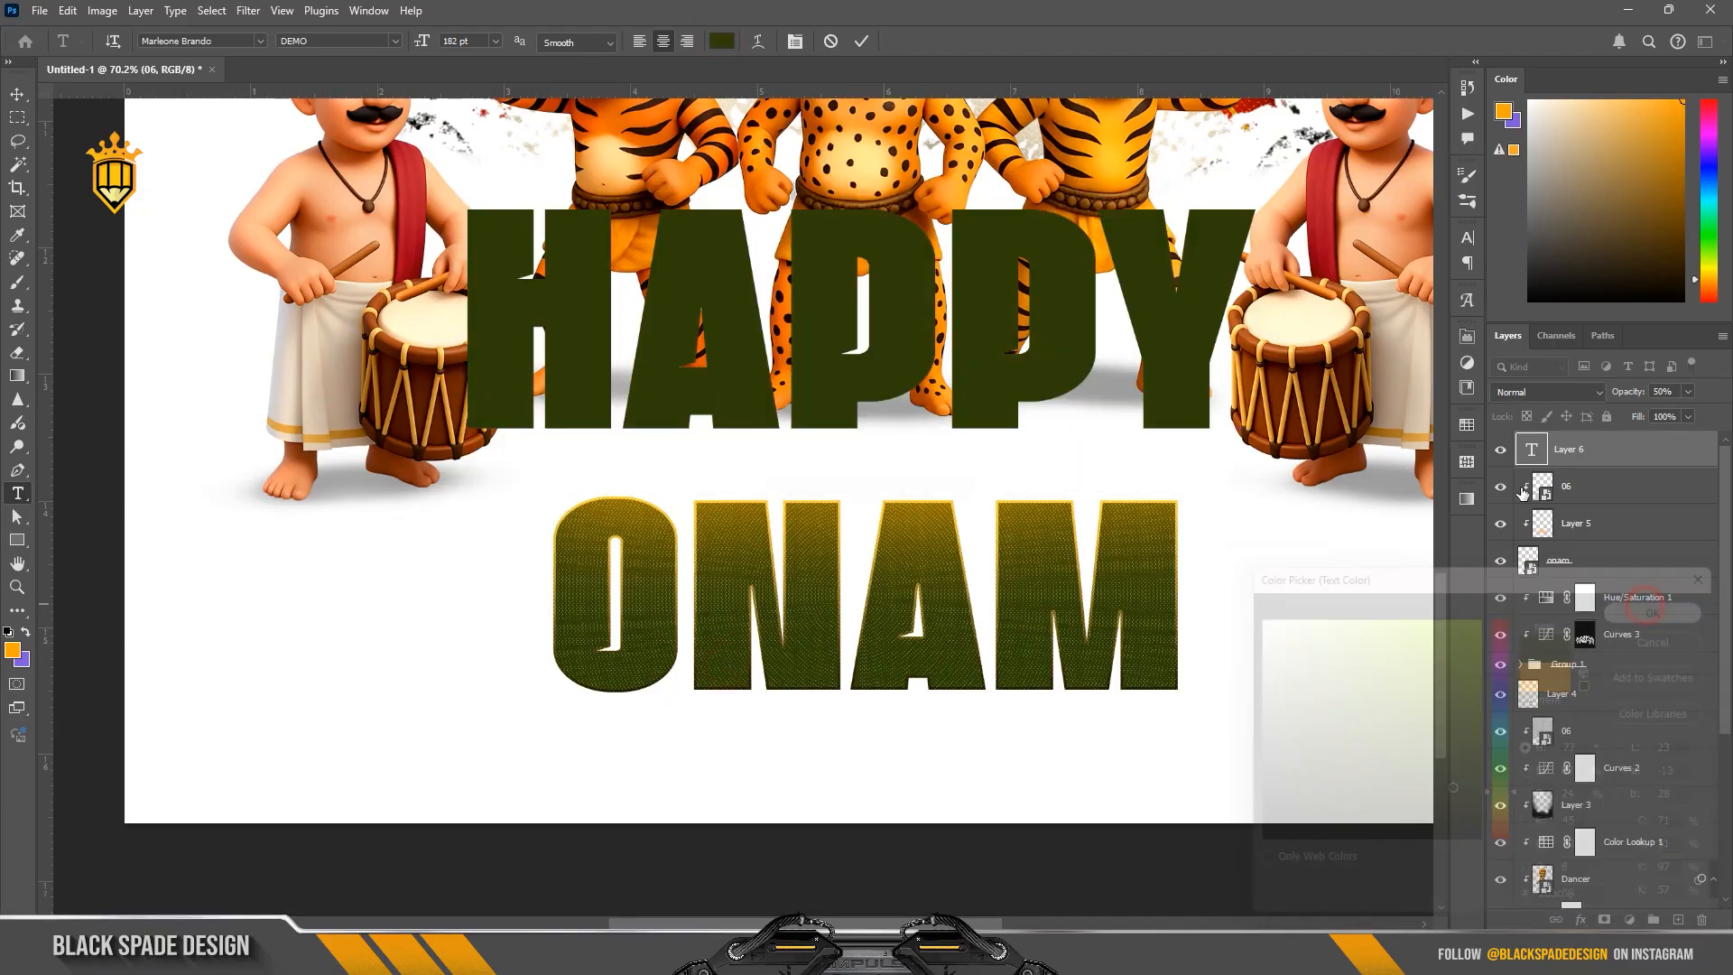
# Step: Turn off All Caps for the HAPPY text and set it in Magnite Lavingo Regular with 100% vertical scale
pyautogui.click(794, 41)
pyautogui.click(1317, 362)
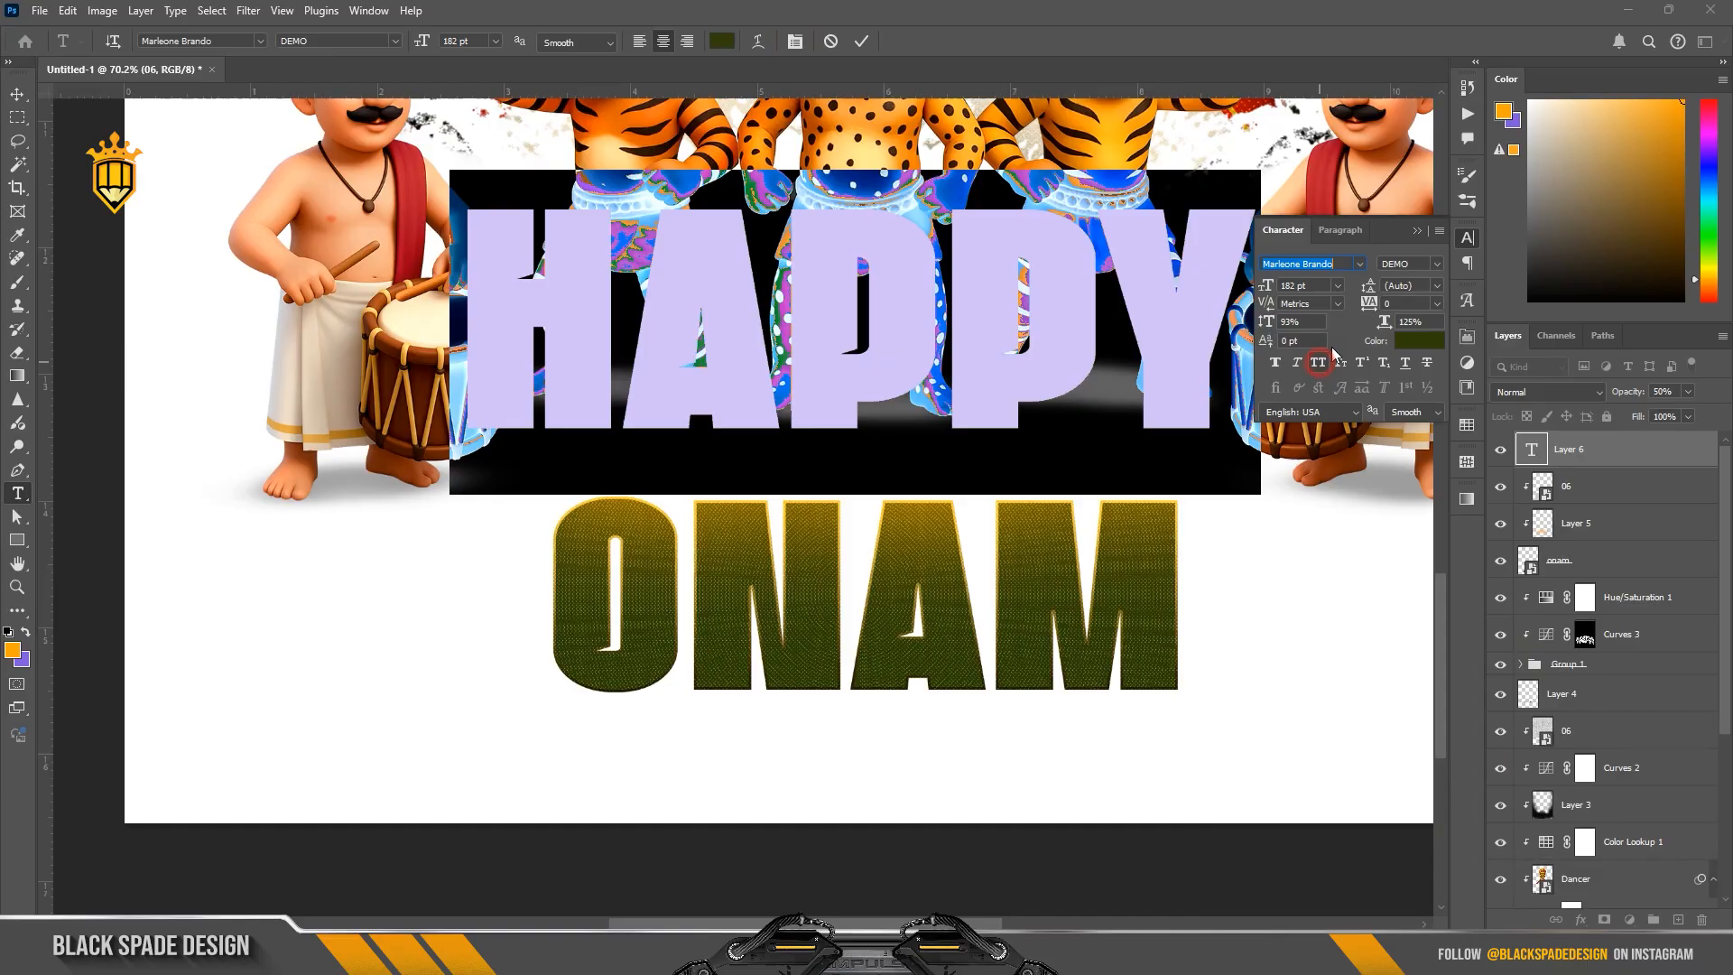
pyautogui.click(1359, 263)
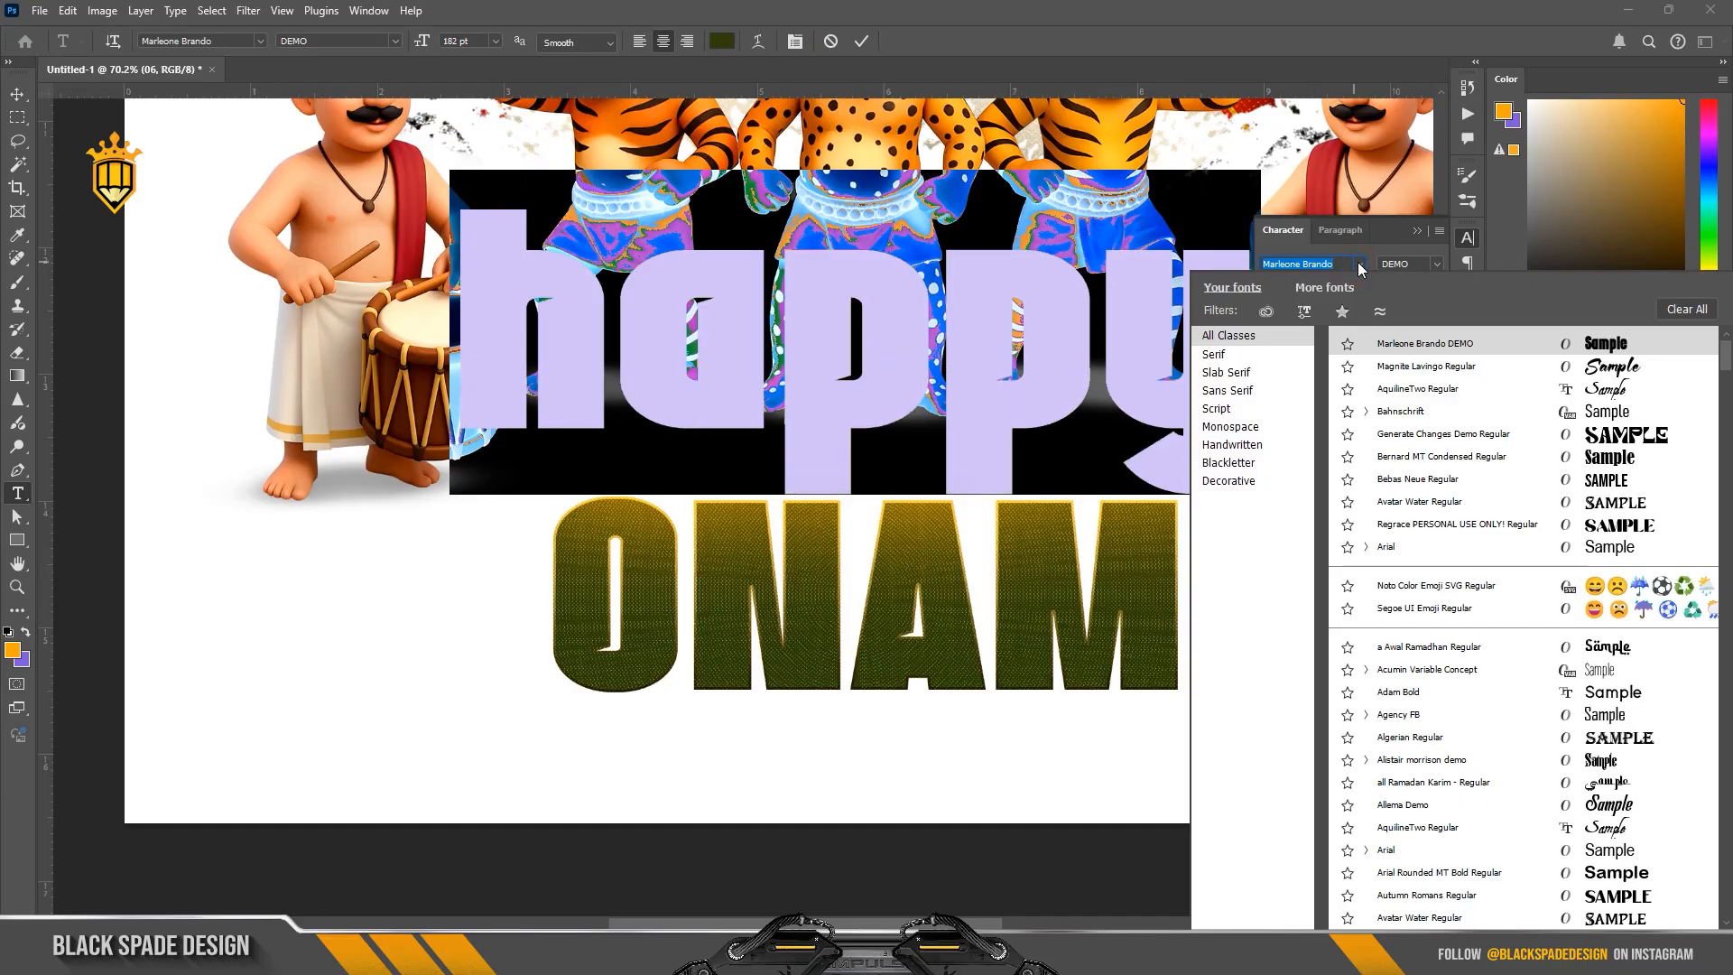
pyautogui.click(1462, 366)
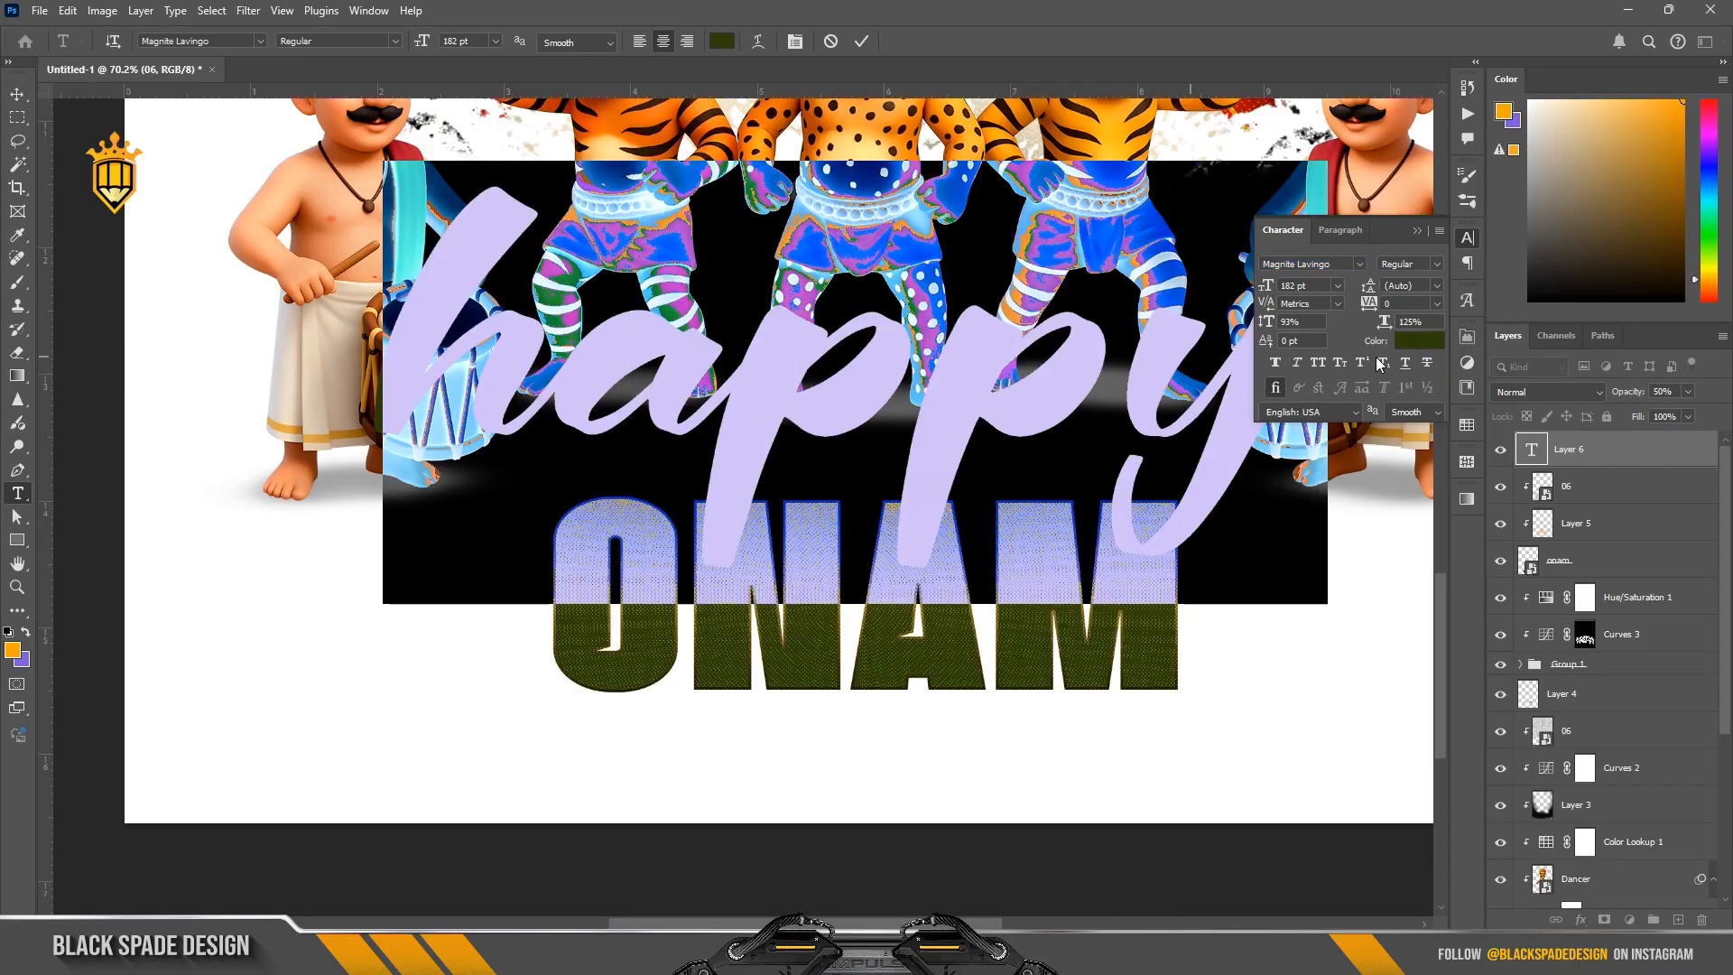
pyautogui.write('100')
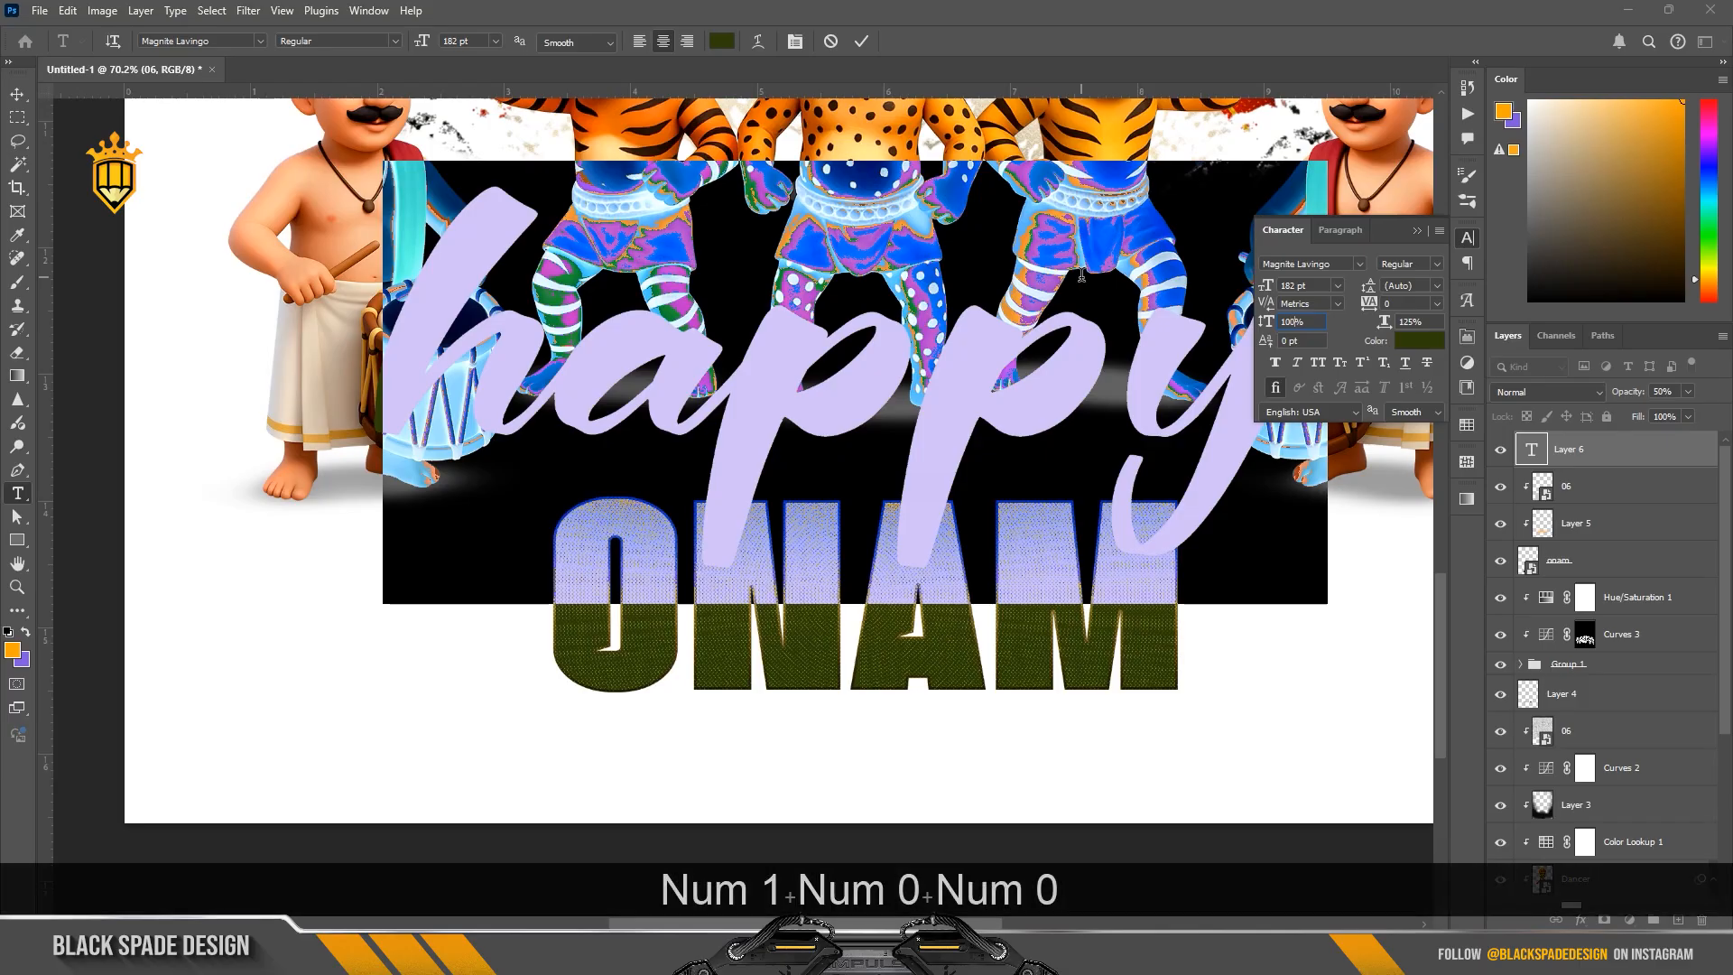
pyautogui.press('Return')
# Step: Capitalize the first letter so the text reads Happy, and set its horizontal scale to 100%
pyautogui.moveTo(530, 359); pyautogui.dragTo(390, 361)
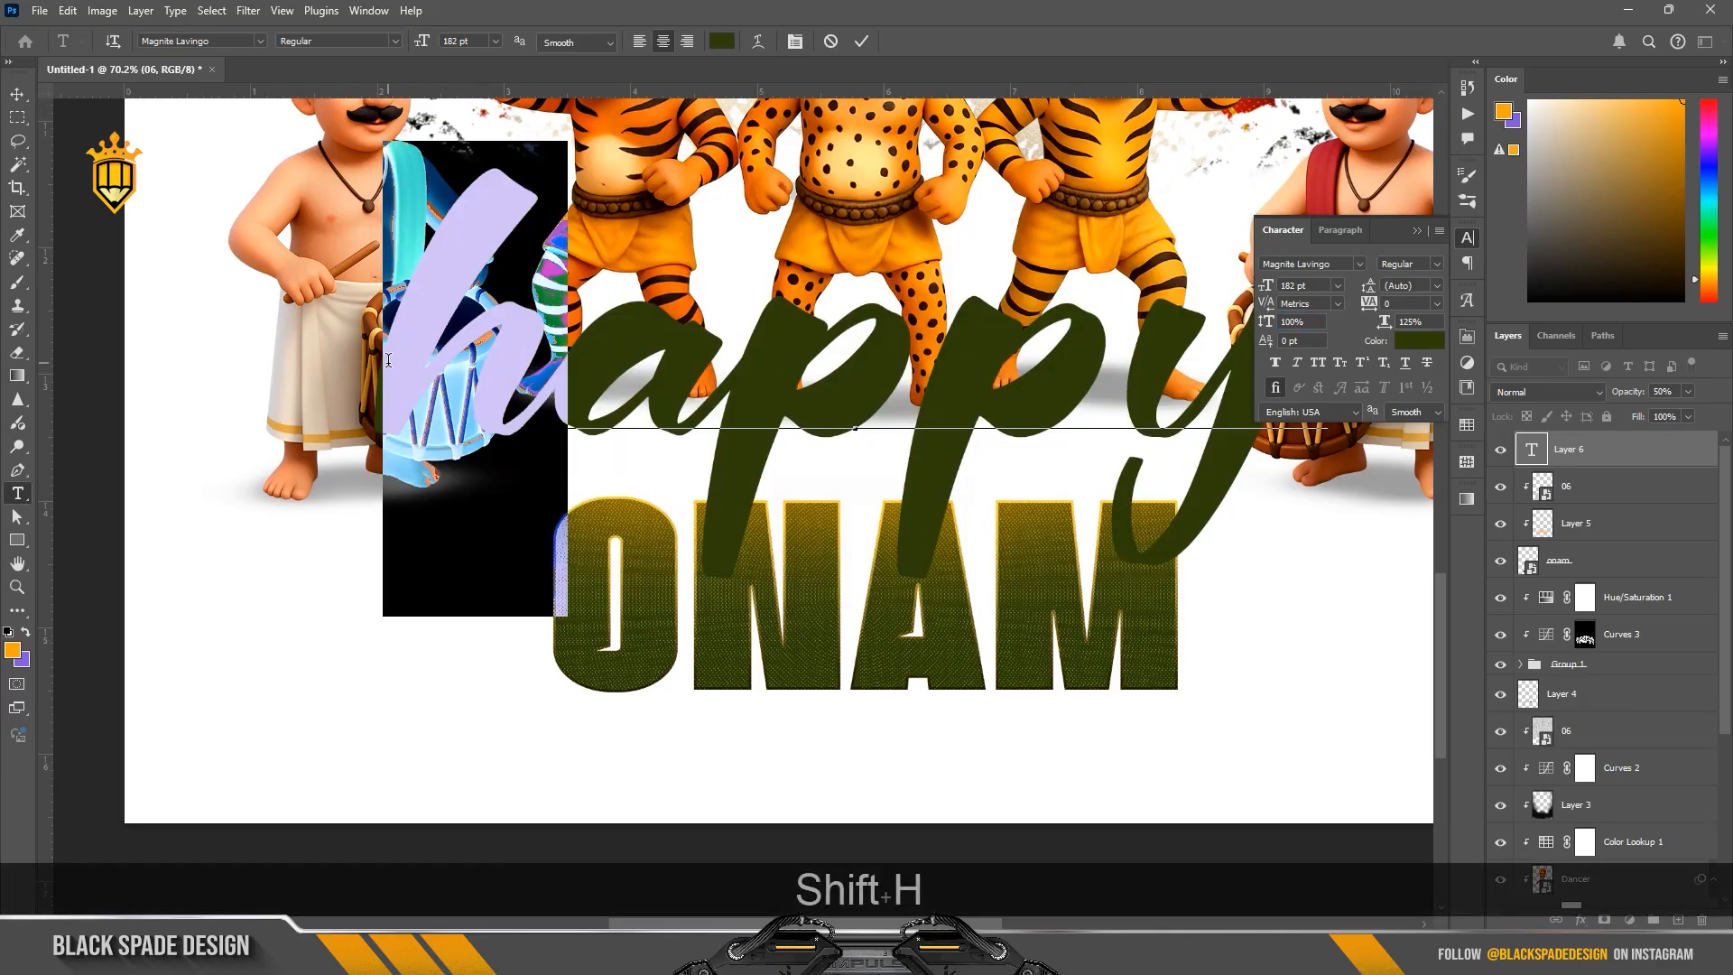
pyautogui.write('H')
pyautogui.hotkey('ctrl', 'a')
pyautogui.click(1411, 321)
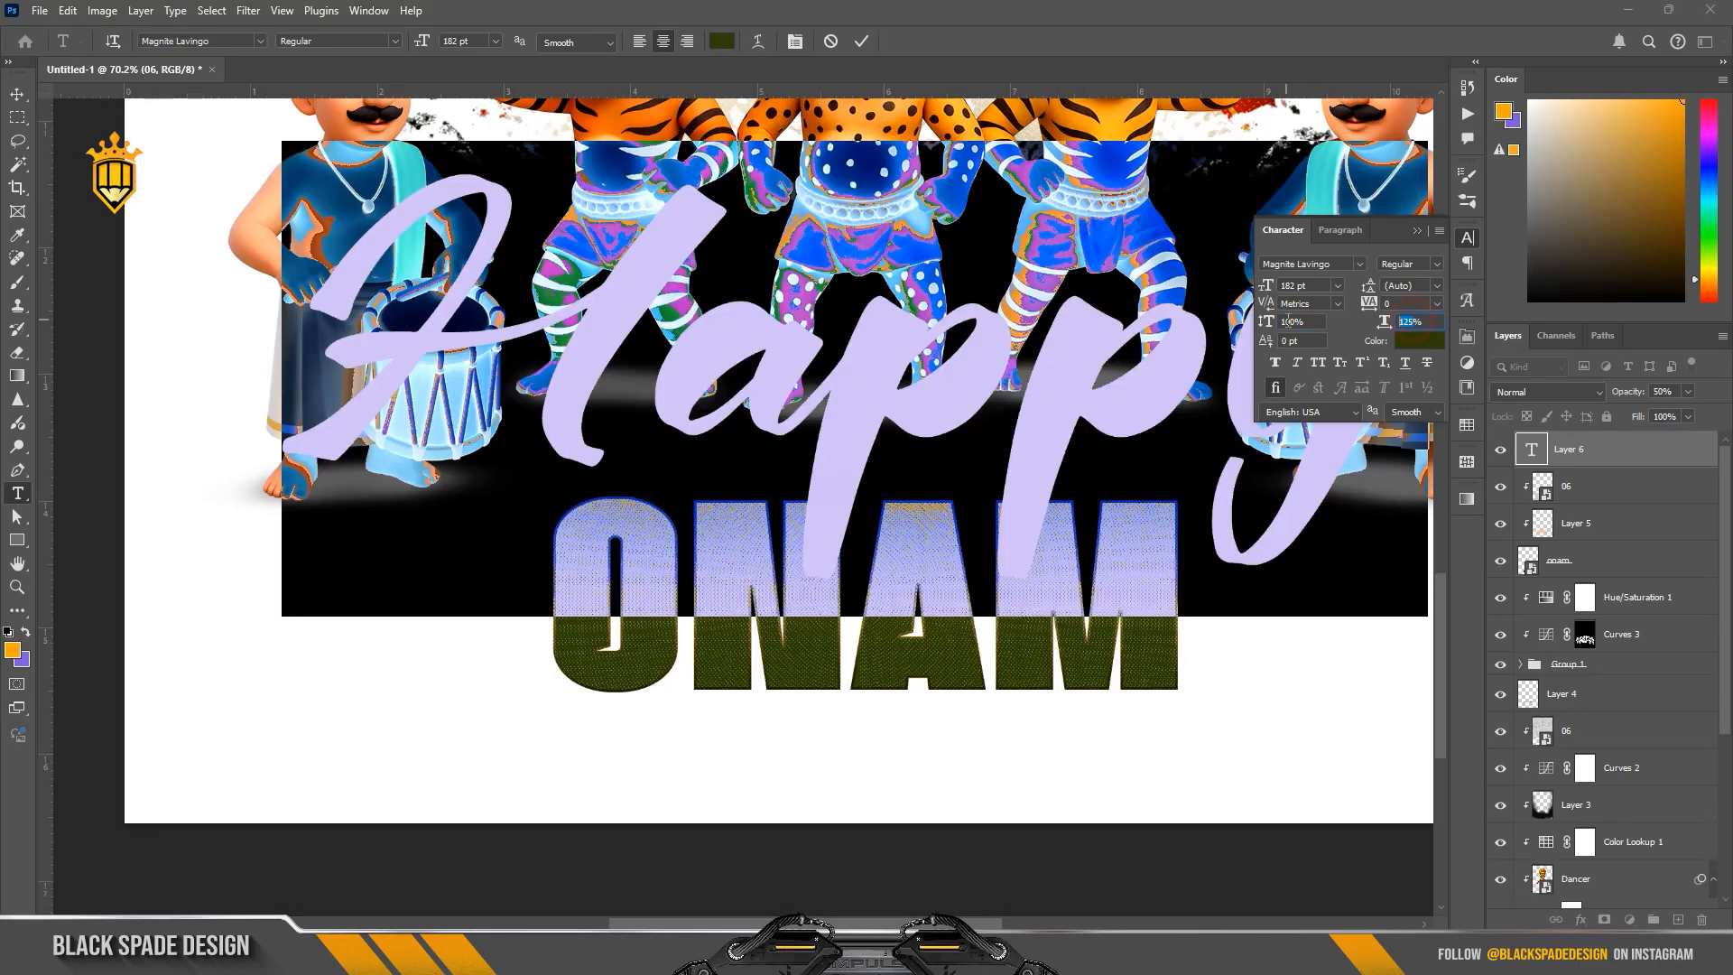
pyautogui.write('100')
pyautogui.press('Return')
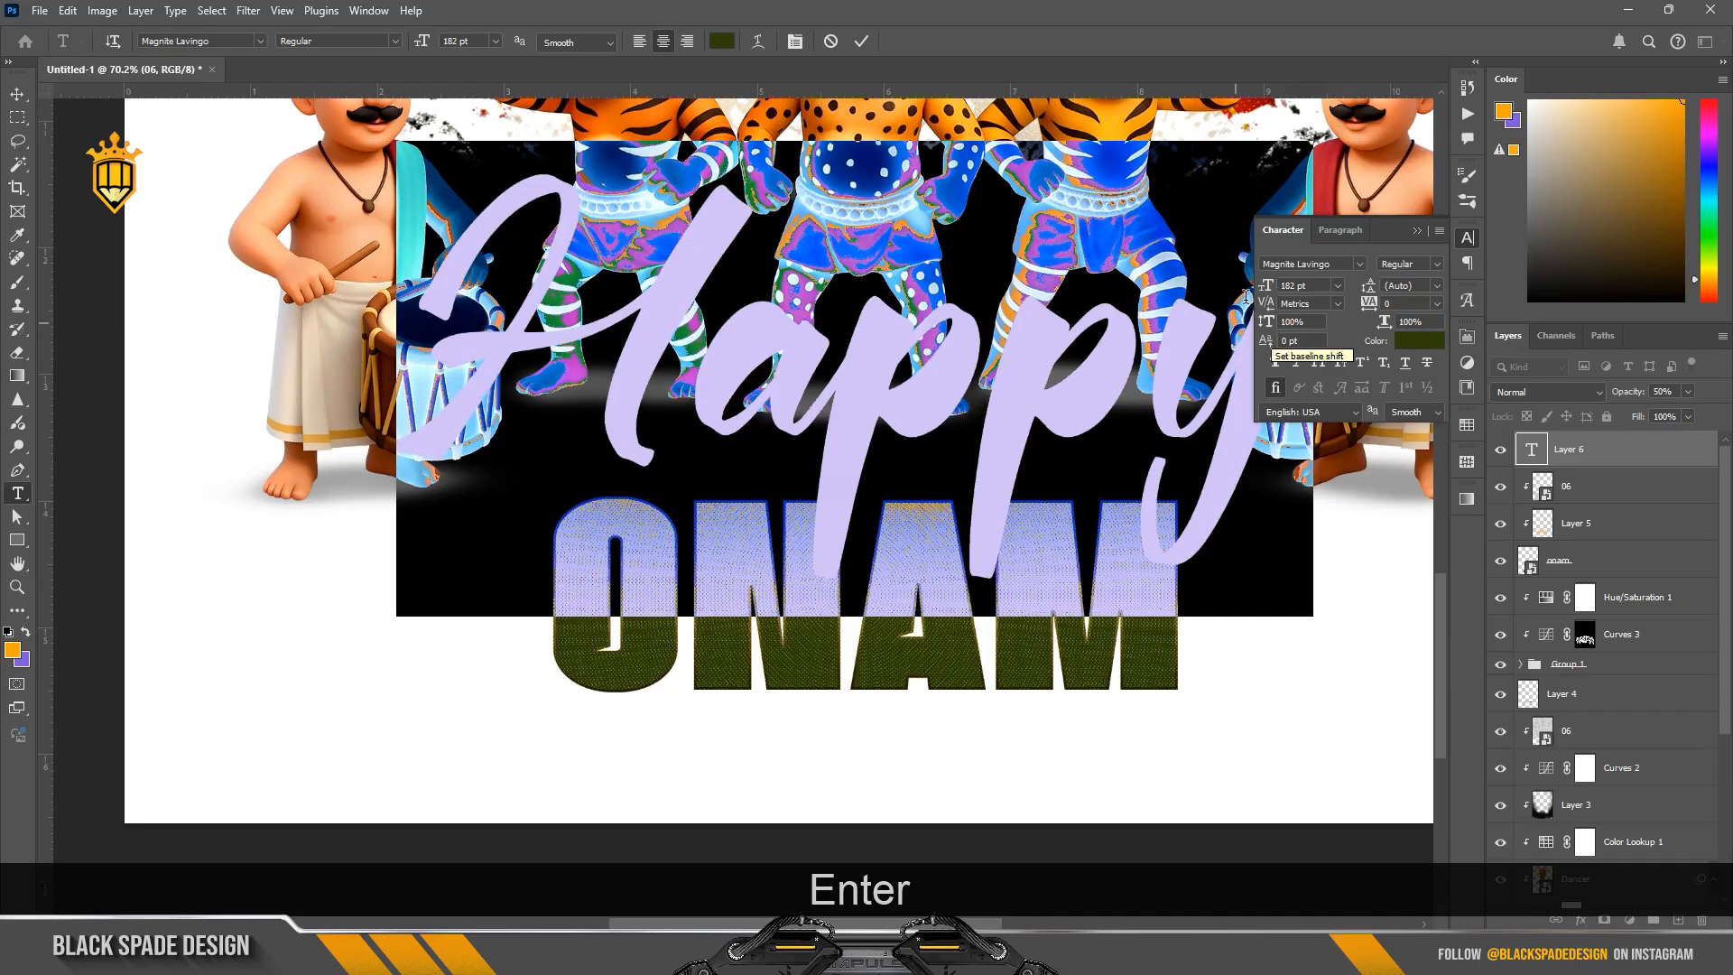
# Step: Reduce the Happy text to 42 pt and give it the darker green 1e2804
pyautogui.moveTo(1266, 285); pyautogui.dragTo(1142, 303)
pyautogui.click(1419, 341)
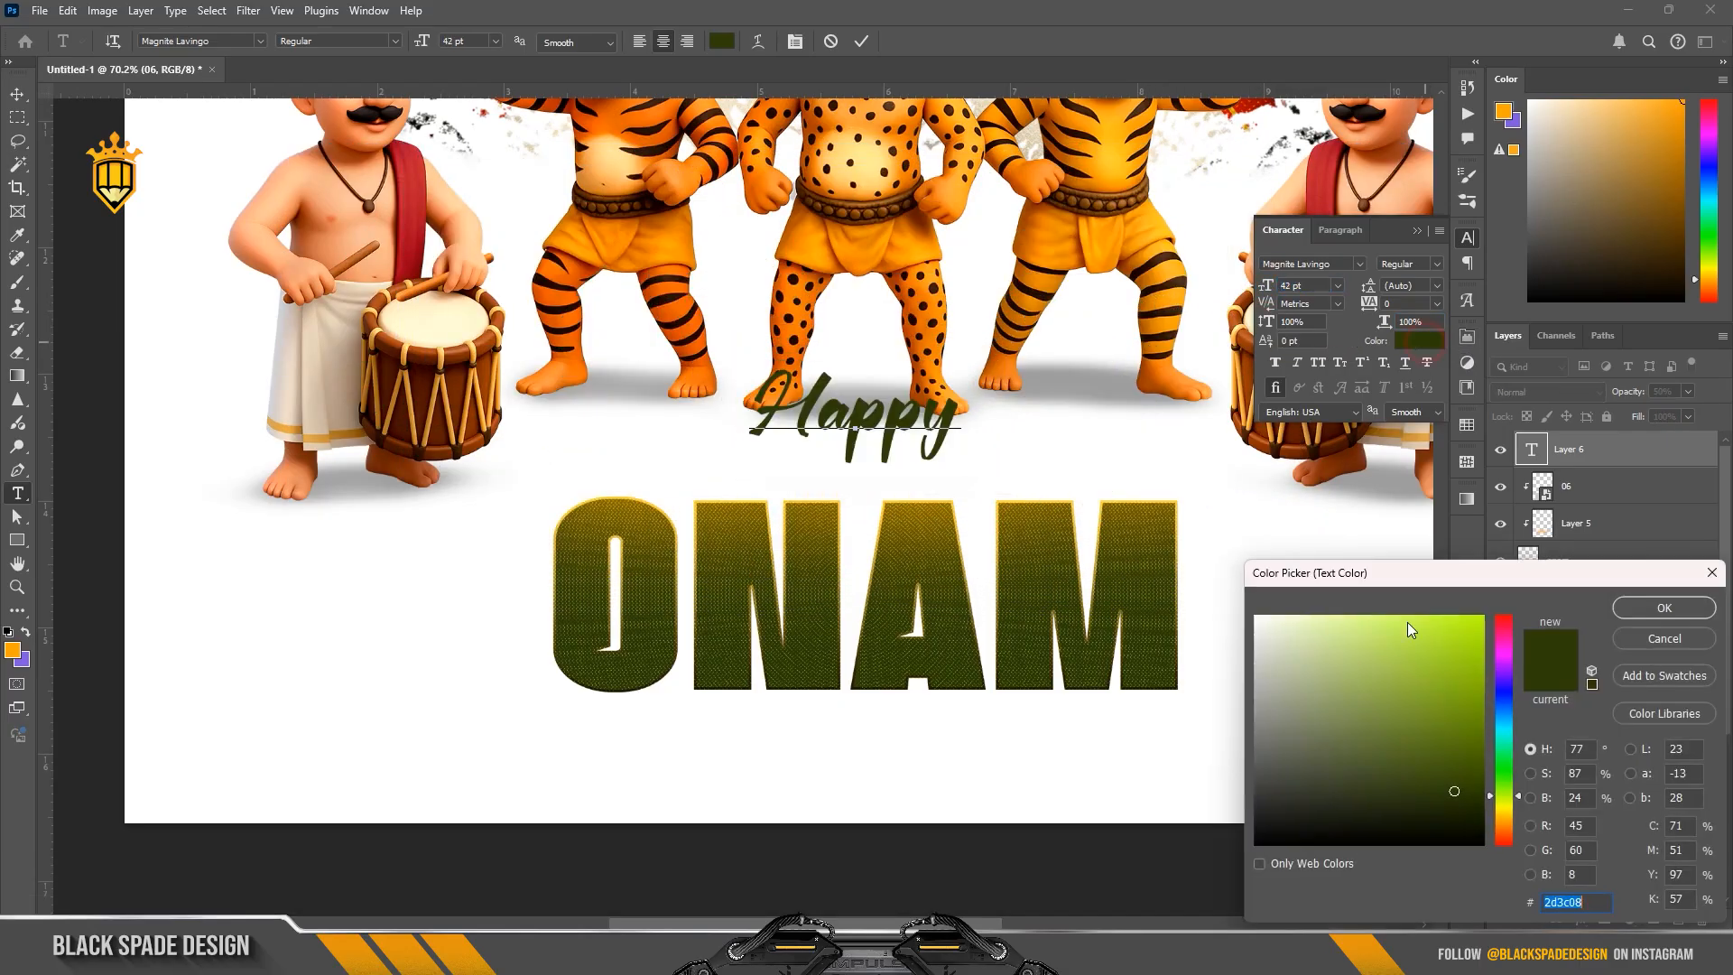
pyautogui.click(1461, 808)
pyautogui.click(1664, 608)
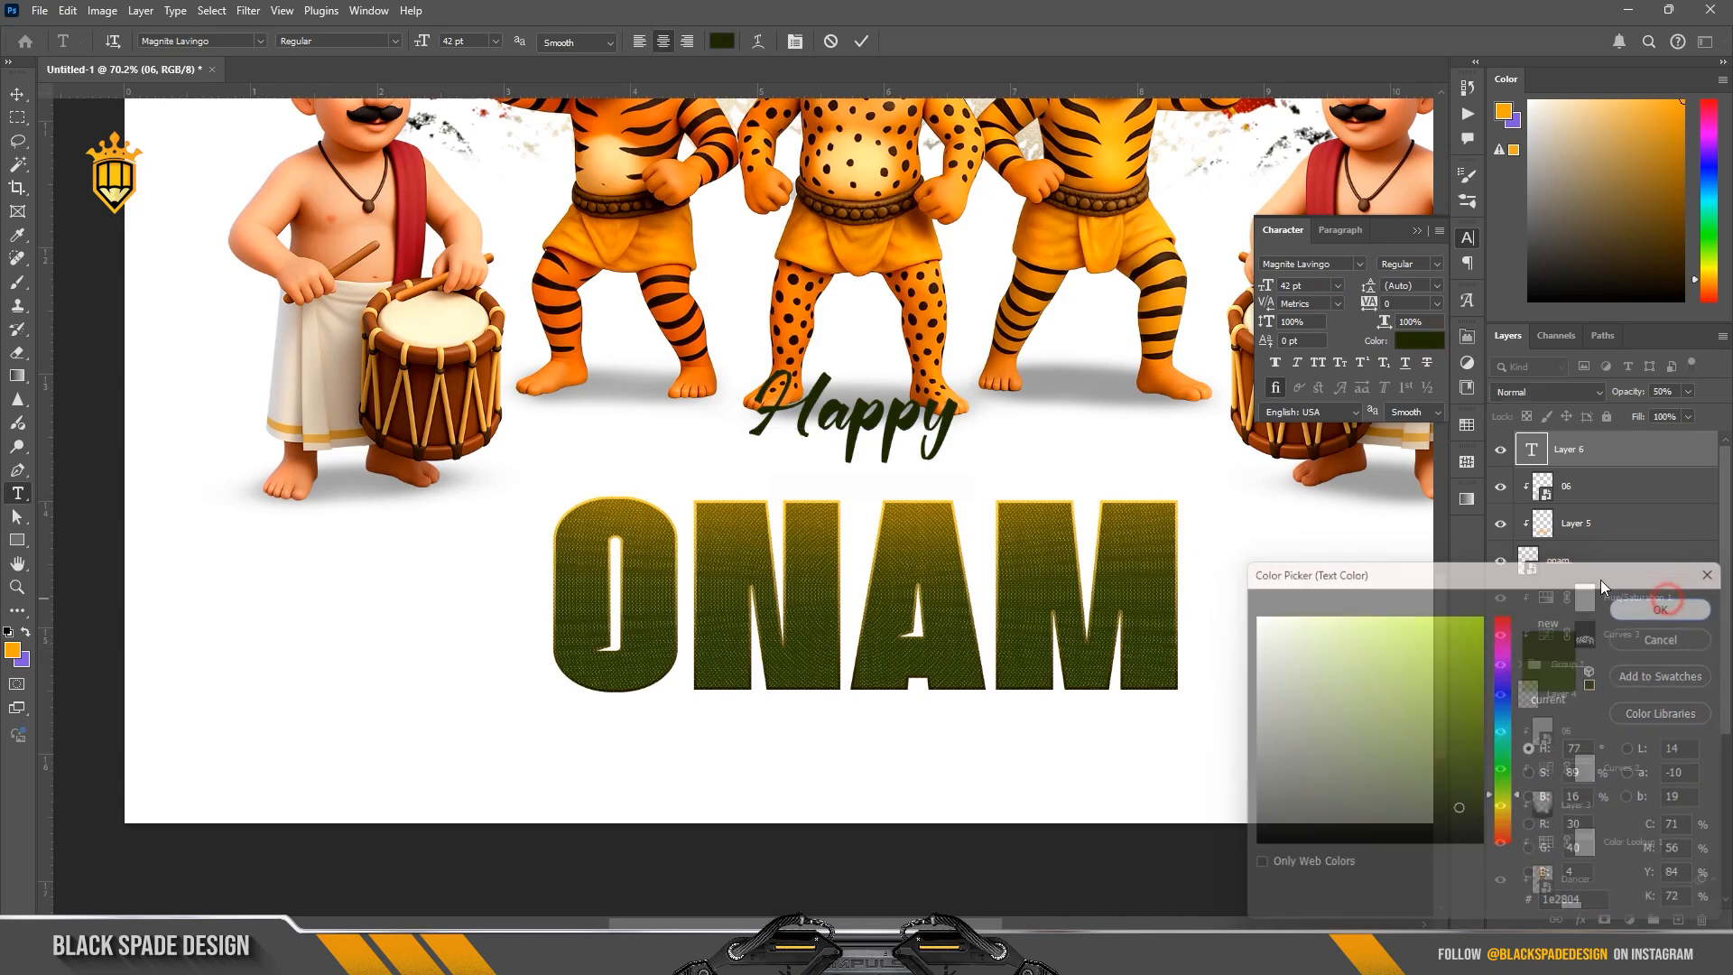
pyautogui.click(864, 45)
# Step: Move the Happy text down so it overlaps the upper edge of the ONAM letters near their middle
pyautogui.press('v')
pyautogui.scroll(2, 892, 444)
pyautogui.moveTo(893, 417); pyautogui.dragTo(889, 494)
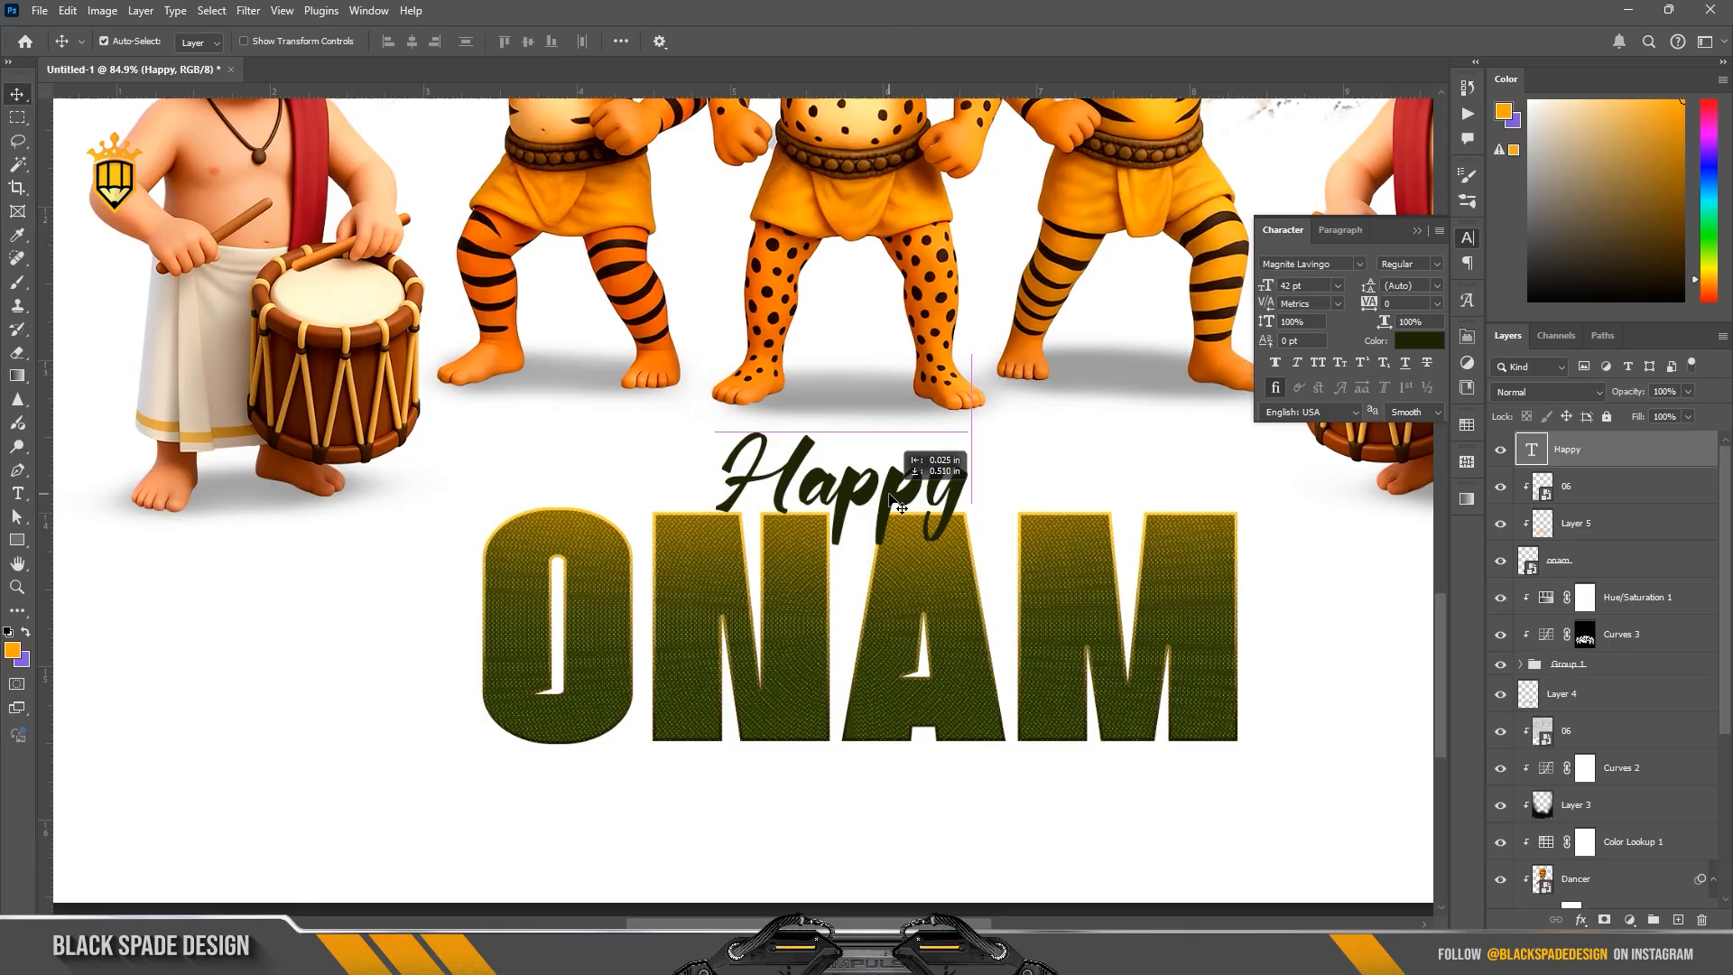
pyautogui.scroll(2, 891, 499)
# Step: Add a black Soft Light Drop Shadow to the Happy text and slightly reduce the shadow's size
pyautogui.click(1580, 919)
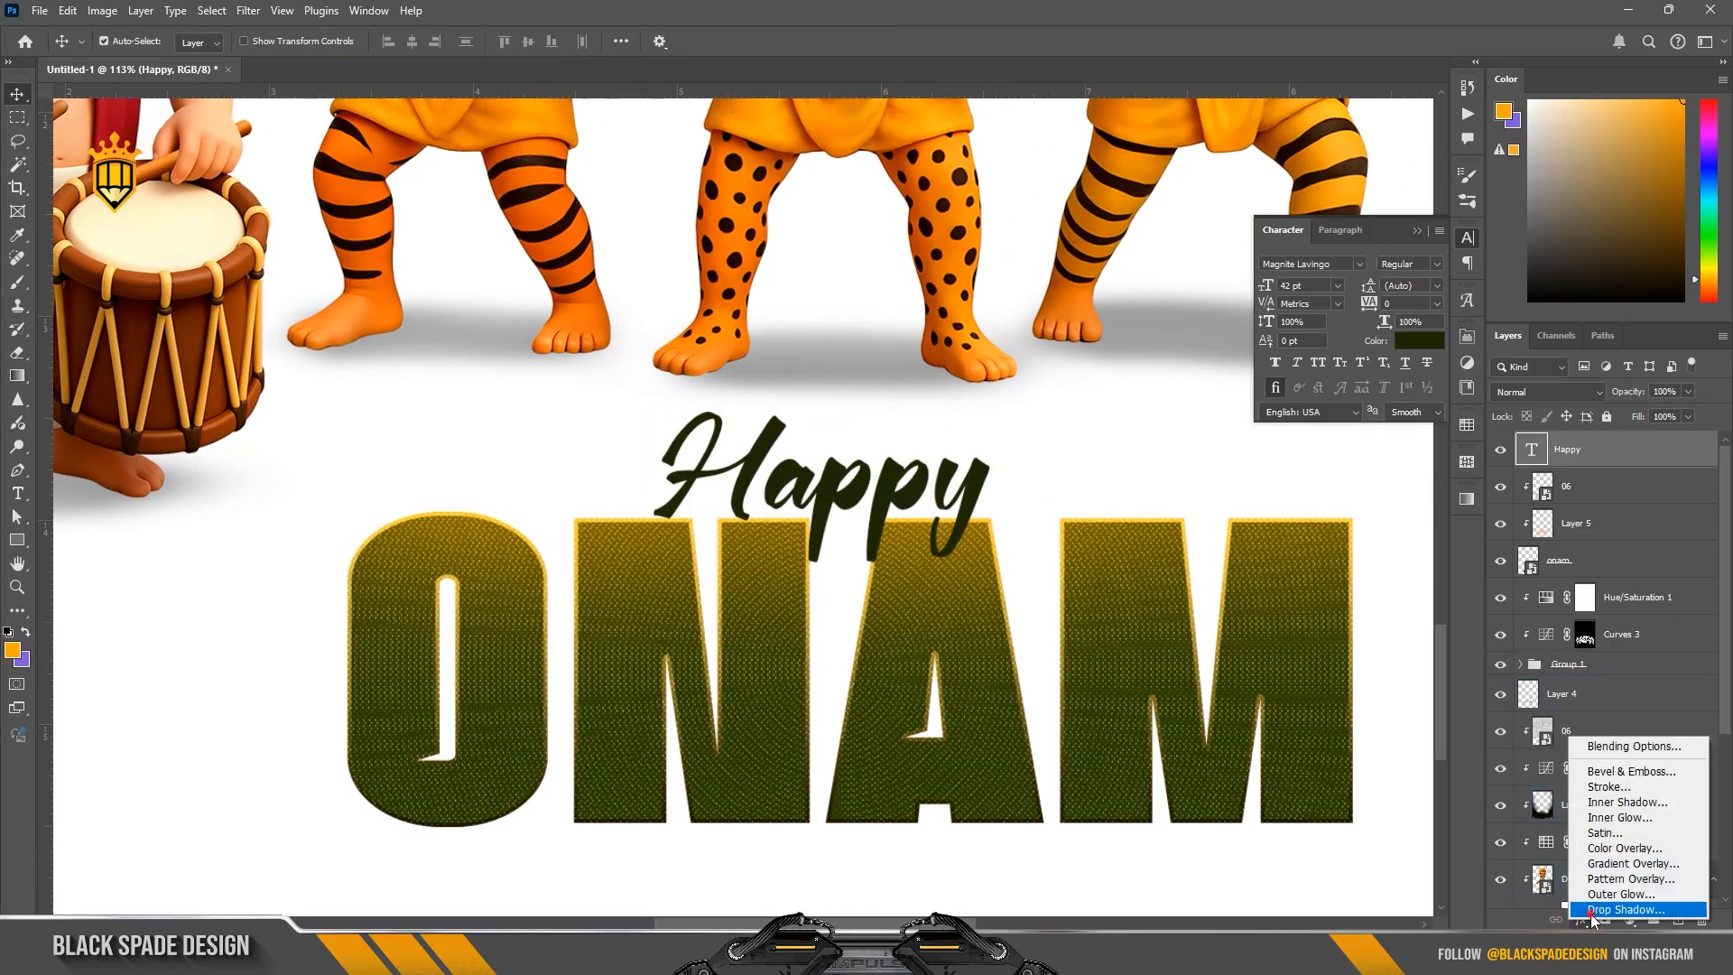
pyautogui.click(1592, 910)
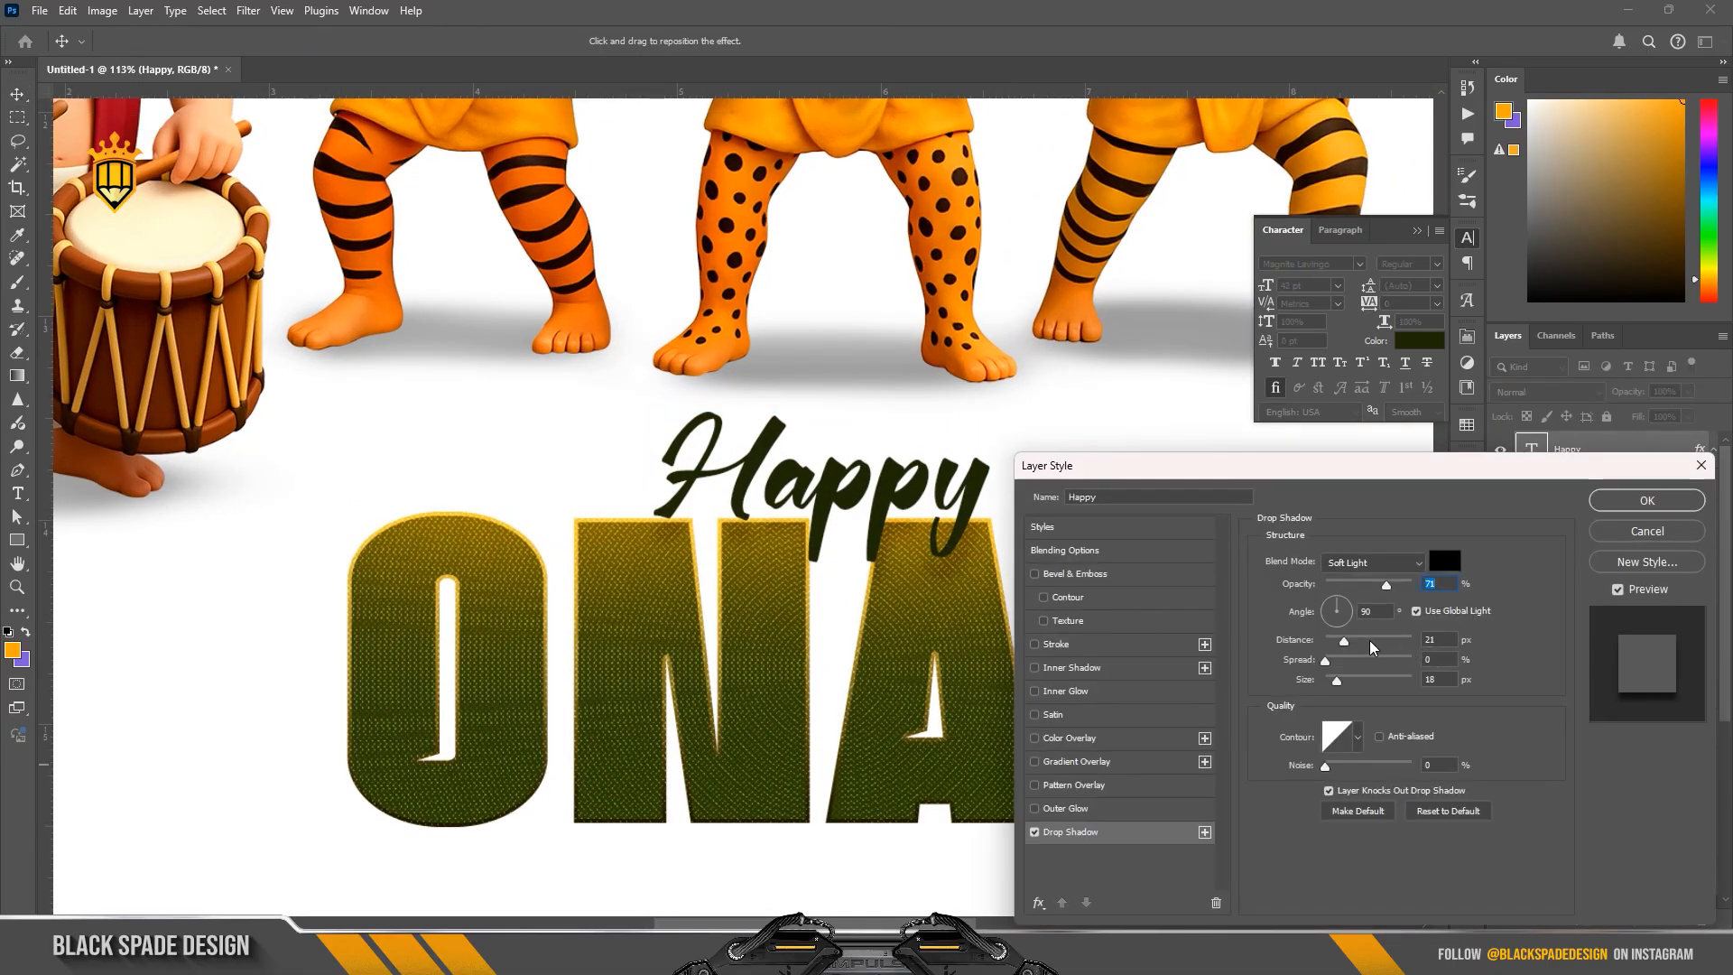
pyautogui.moveTo(1337, 679); pyautogui.dragTo(1334, 680)
pyautogui.click(1647, 500)
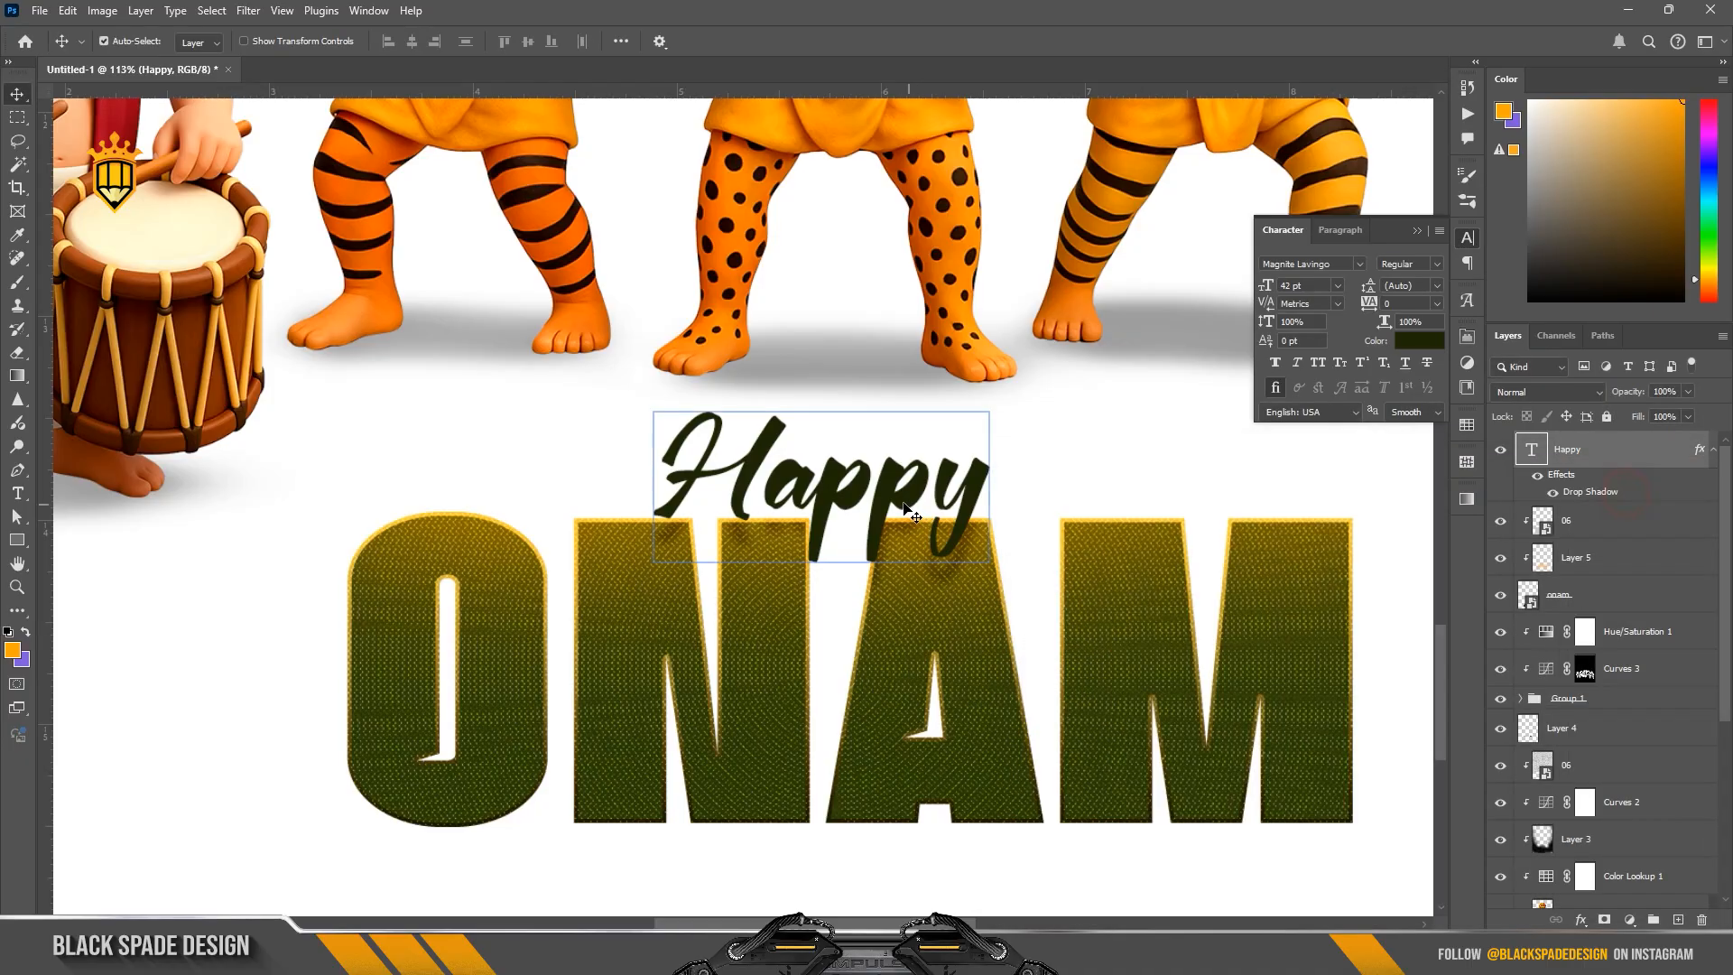
pyautogui.scroll(-4, 905, 510)
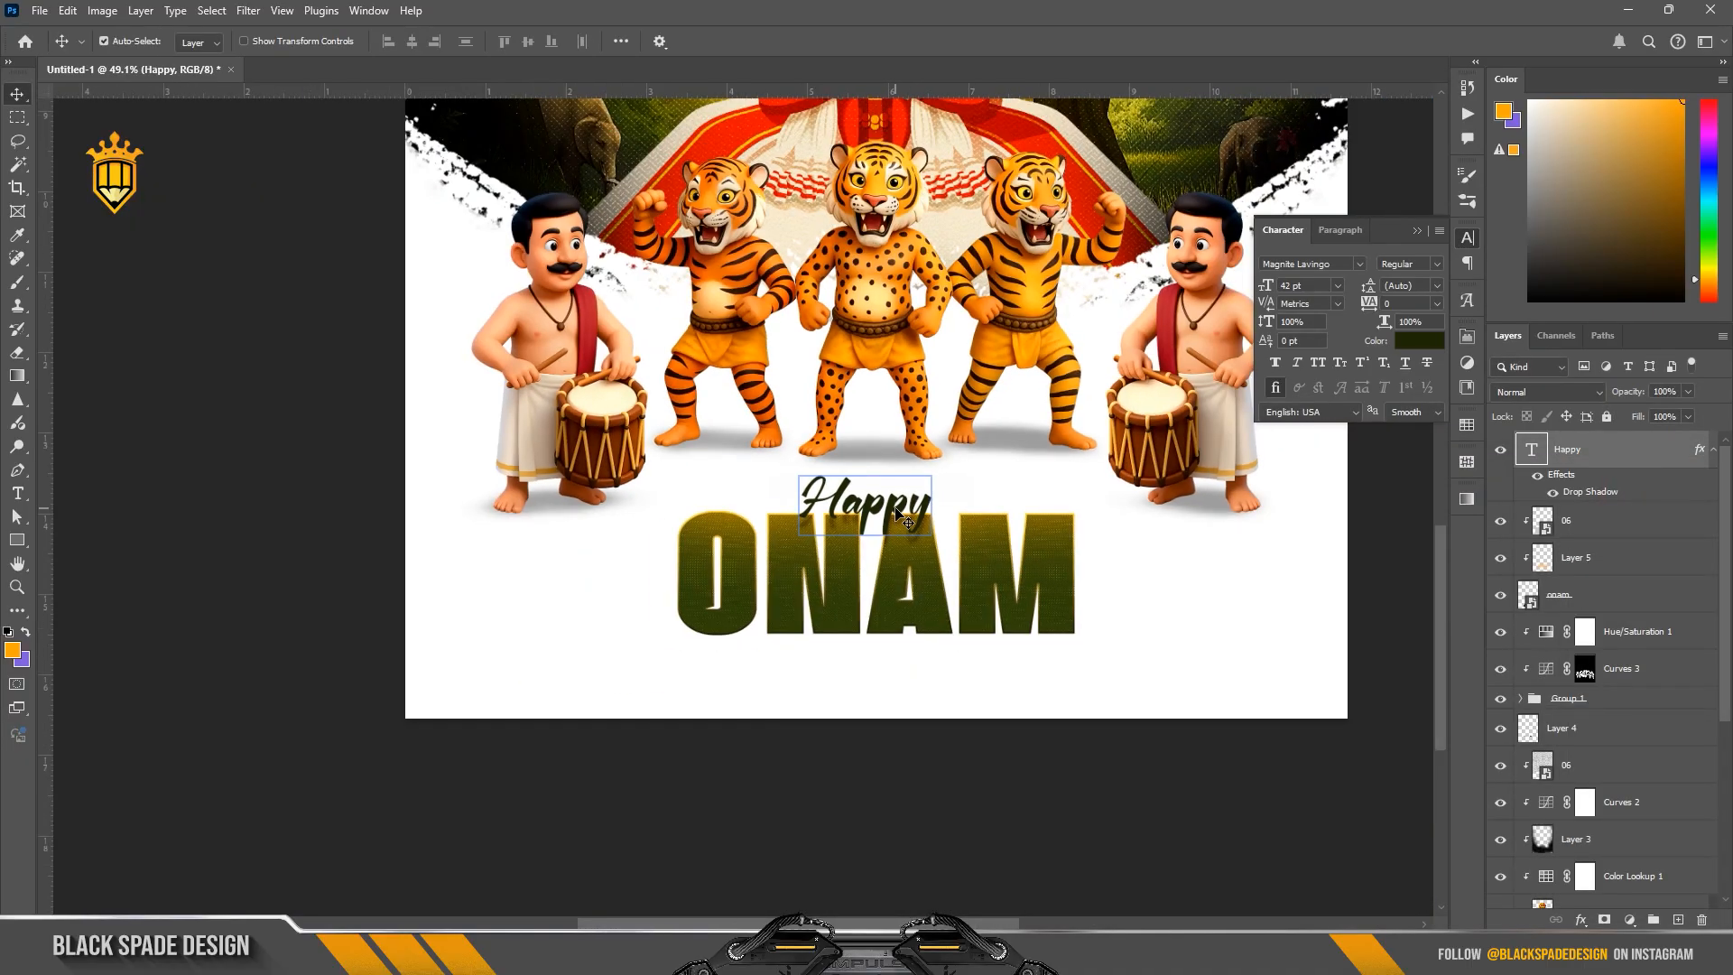
# Step: Collapse the character settings and examine the finished Happy ONAM title together with the rest of the poster
pyautogui.scroll(-2, 900, 515)
pyautogui.scroll(1, 928, 539)
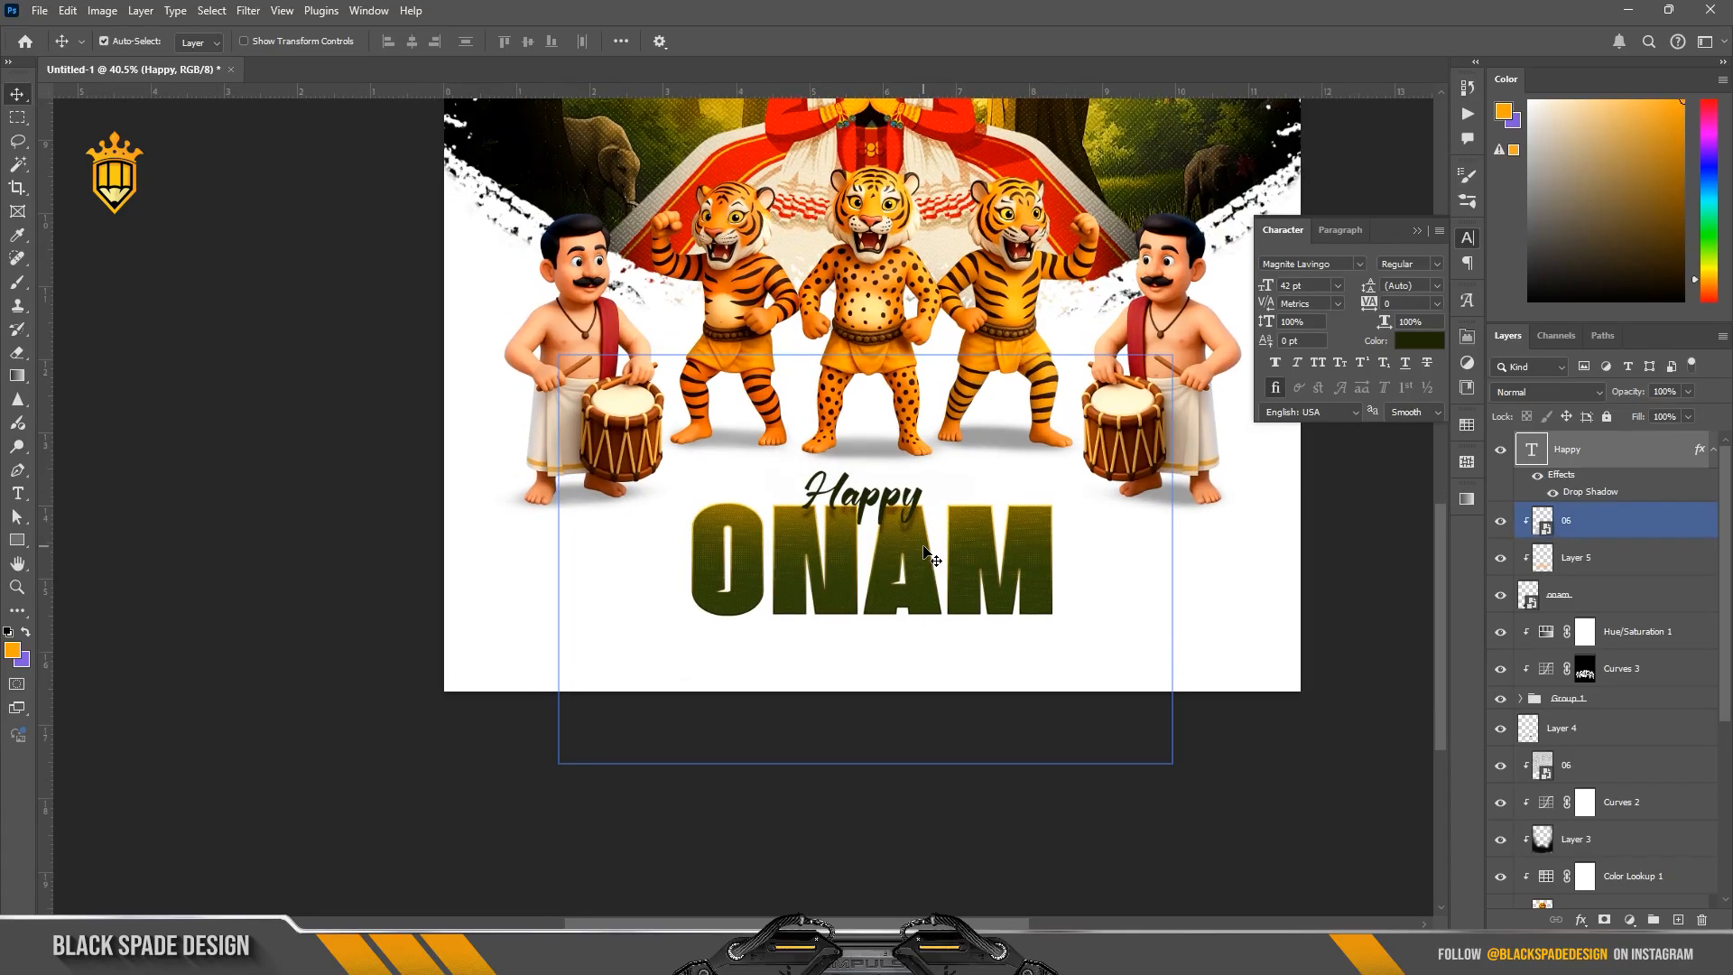
pyautogui.scroll(2, 922, 558)
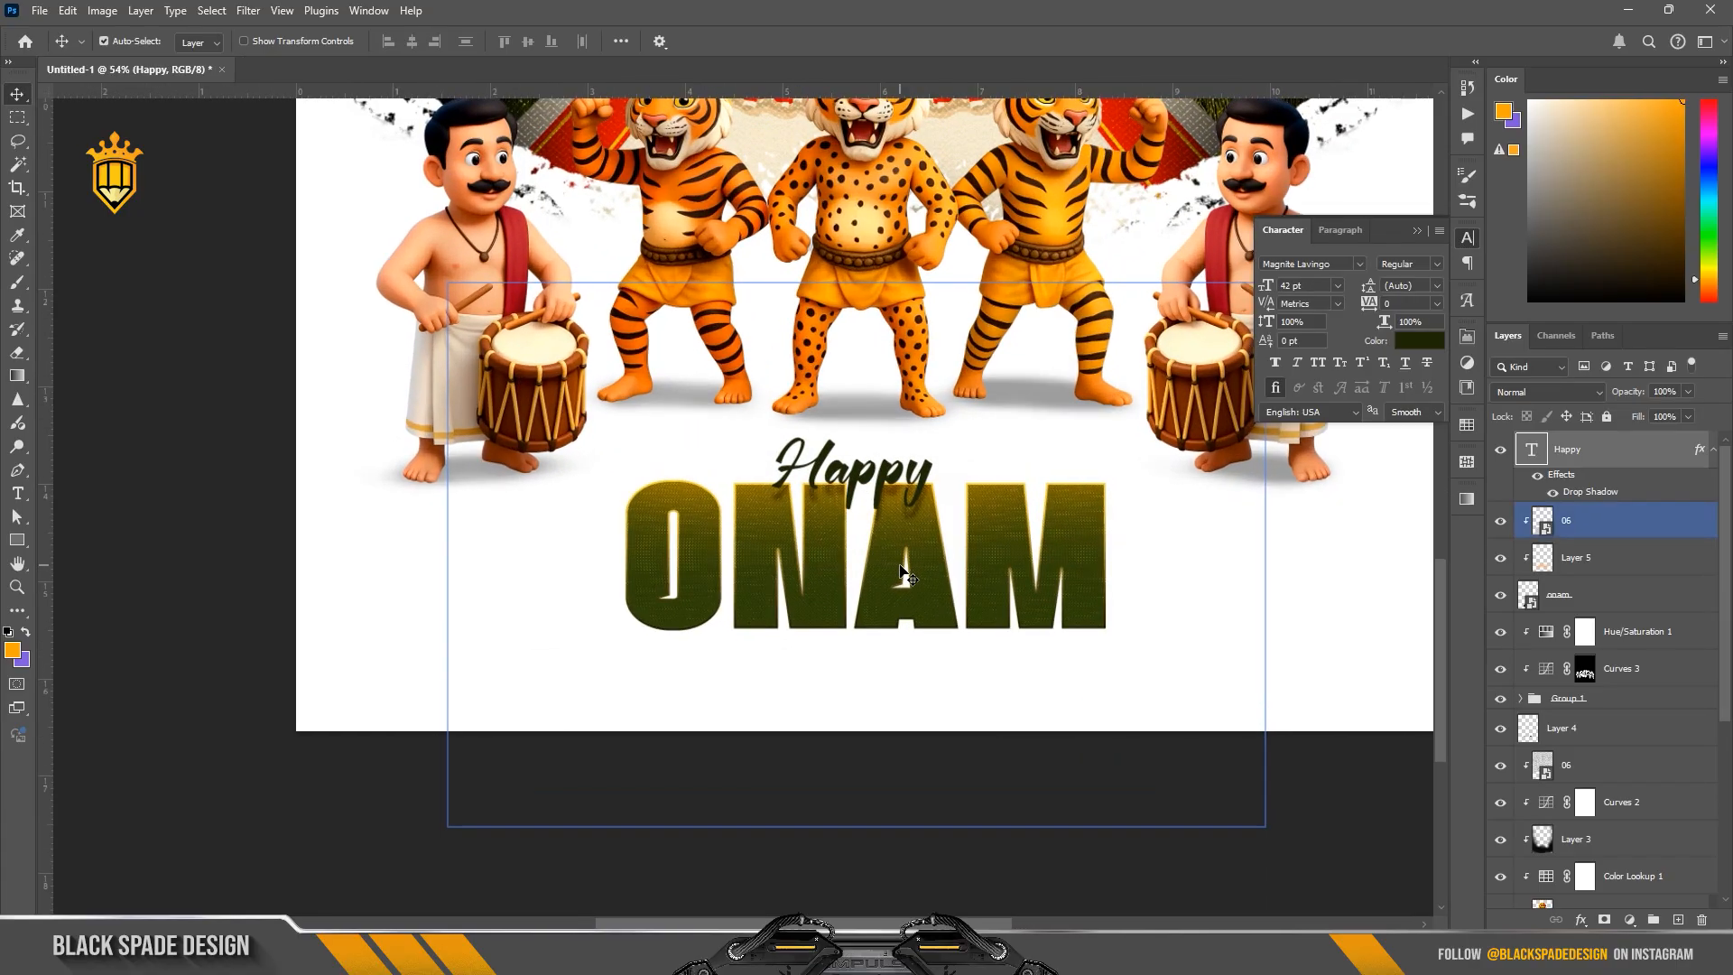
pyautogui.press('space')
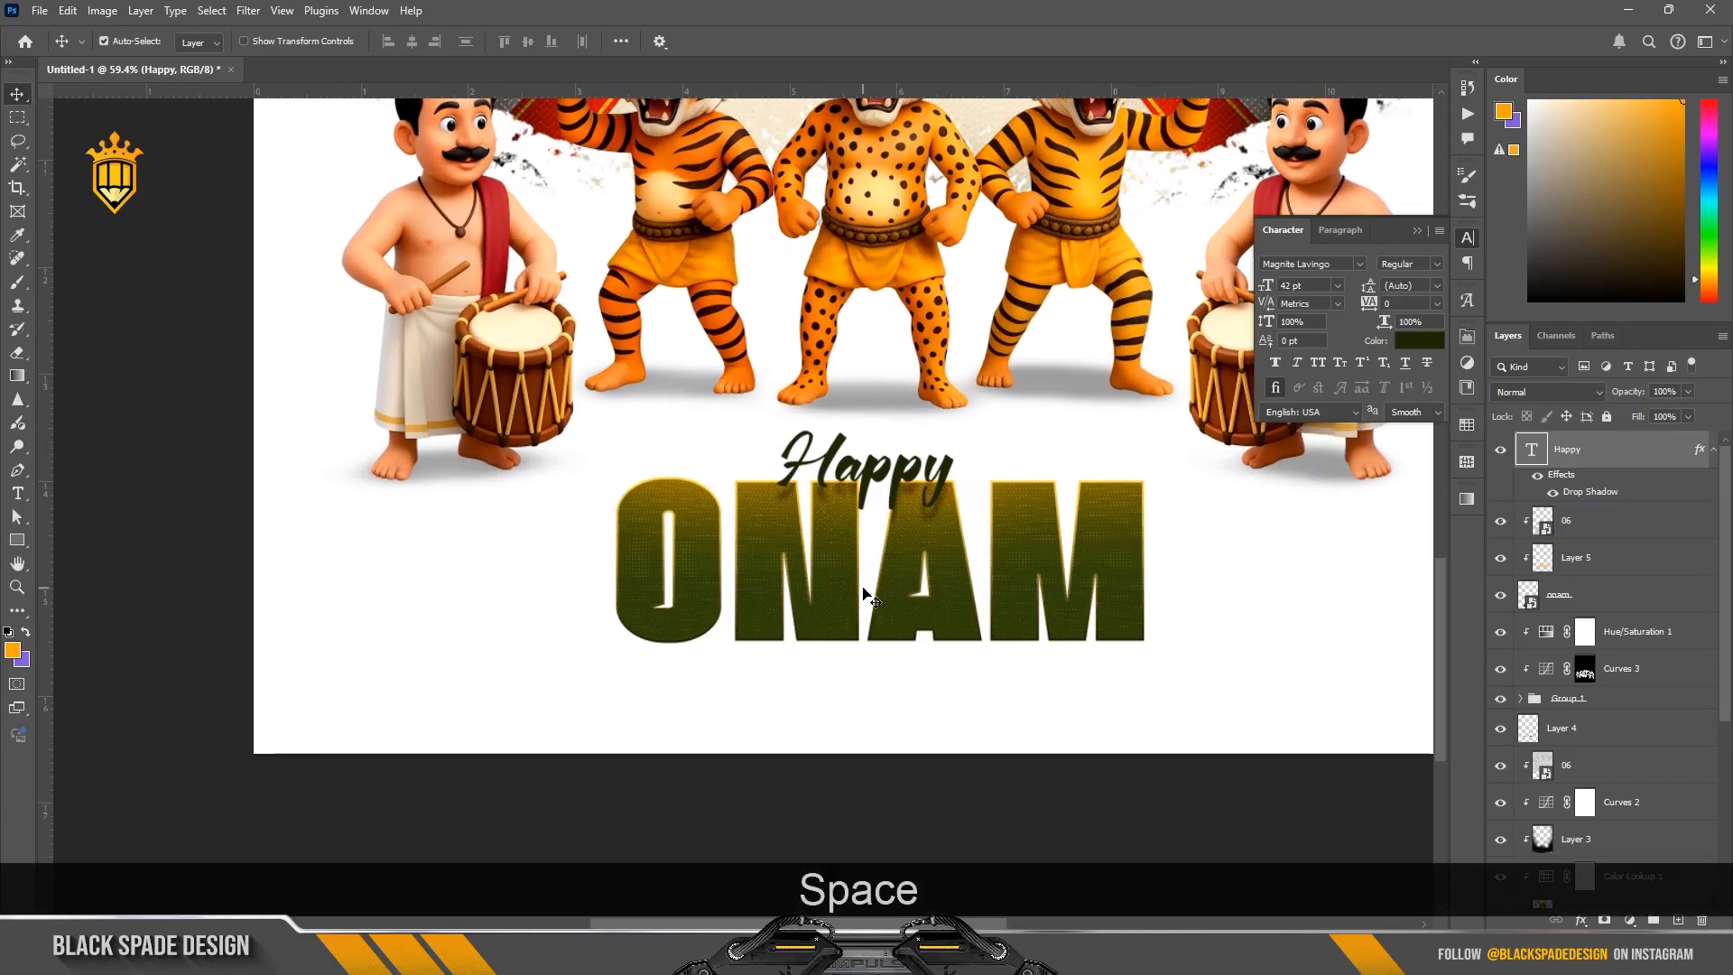
pyautogui.click(1418, 232)
pyautogui.scroll(-2, 817, 442)
pyautogui.scroll(2, 795, 555)
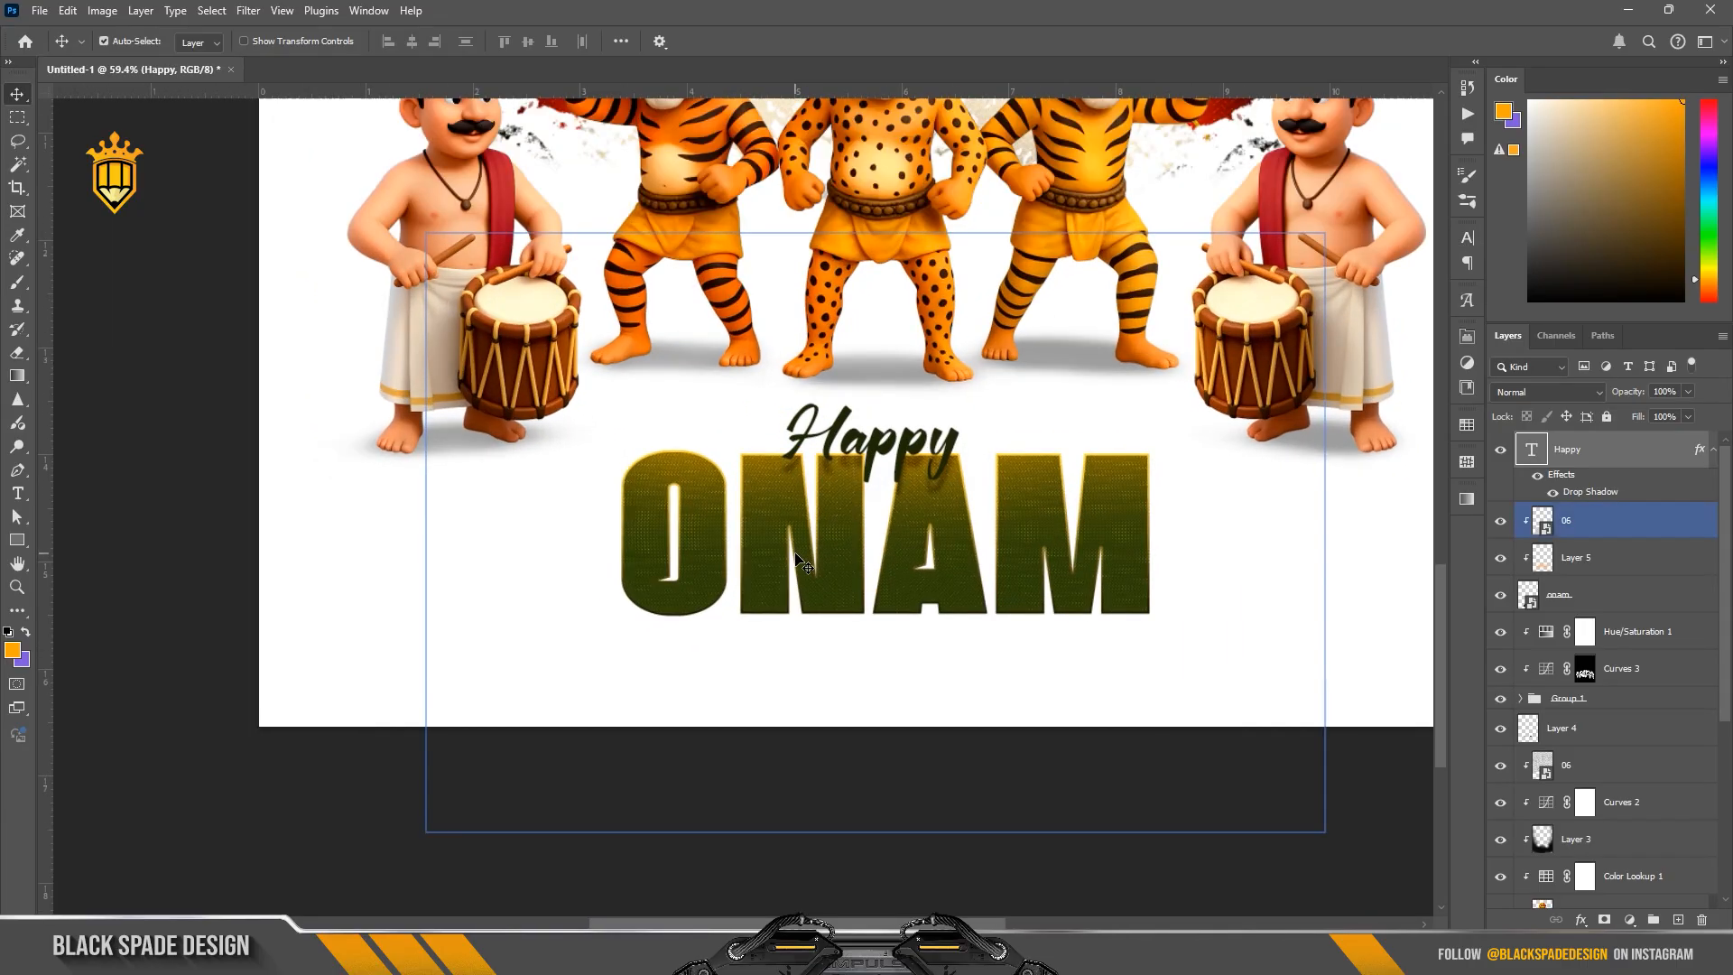
pyautogui.scroll(-7, 795, 555)
pyautogui.press('space')
pyautogui.moveTo(826, 525); pyautogui.dragTo(846, 693)
pyautogui.scroll(-2, 846, 693)
pyautogui.scroll(3, 846, 693)
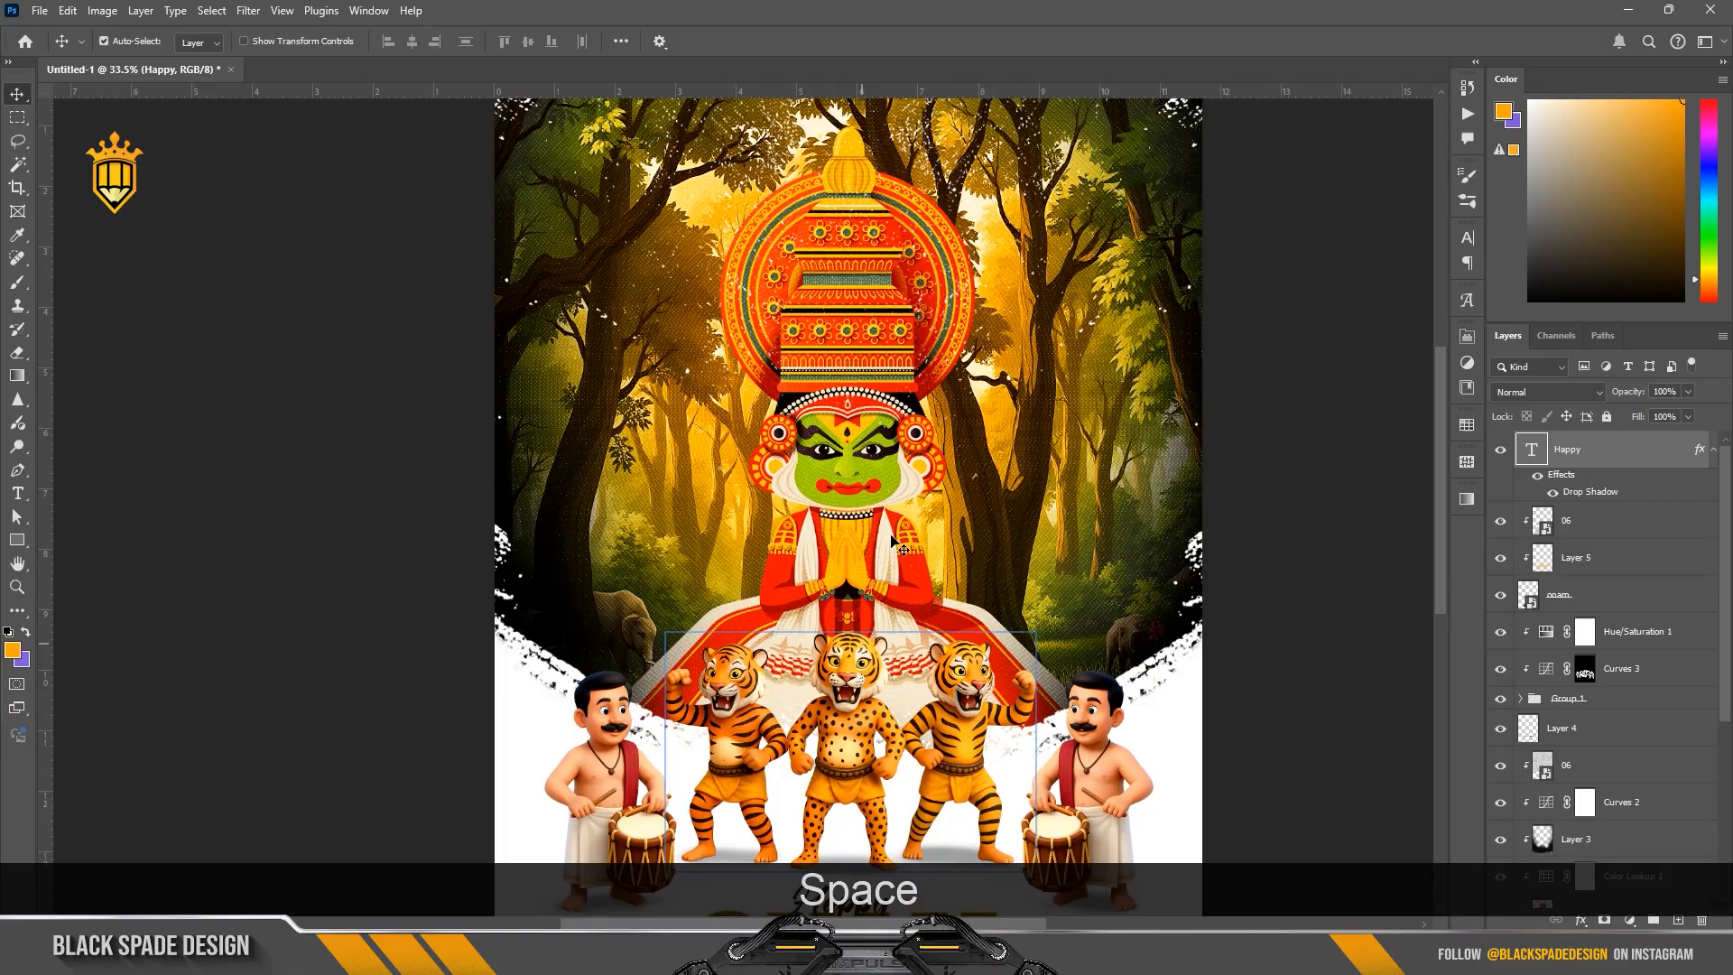
# Step: Draw a tall rounded rectangle about 914 by 2677 px behind the Kathakali dancer, directly above Layer 2
pyautogui.click(1616, 764)
pyautogui.scroll(-3, 1629, 822)
pyautogui.click(1614, 860)
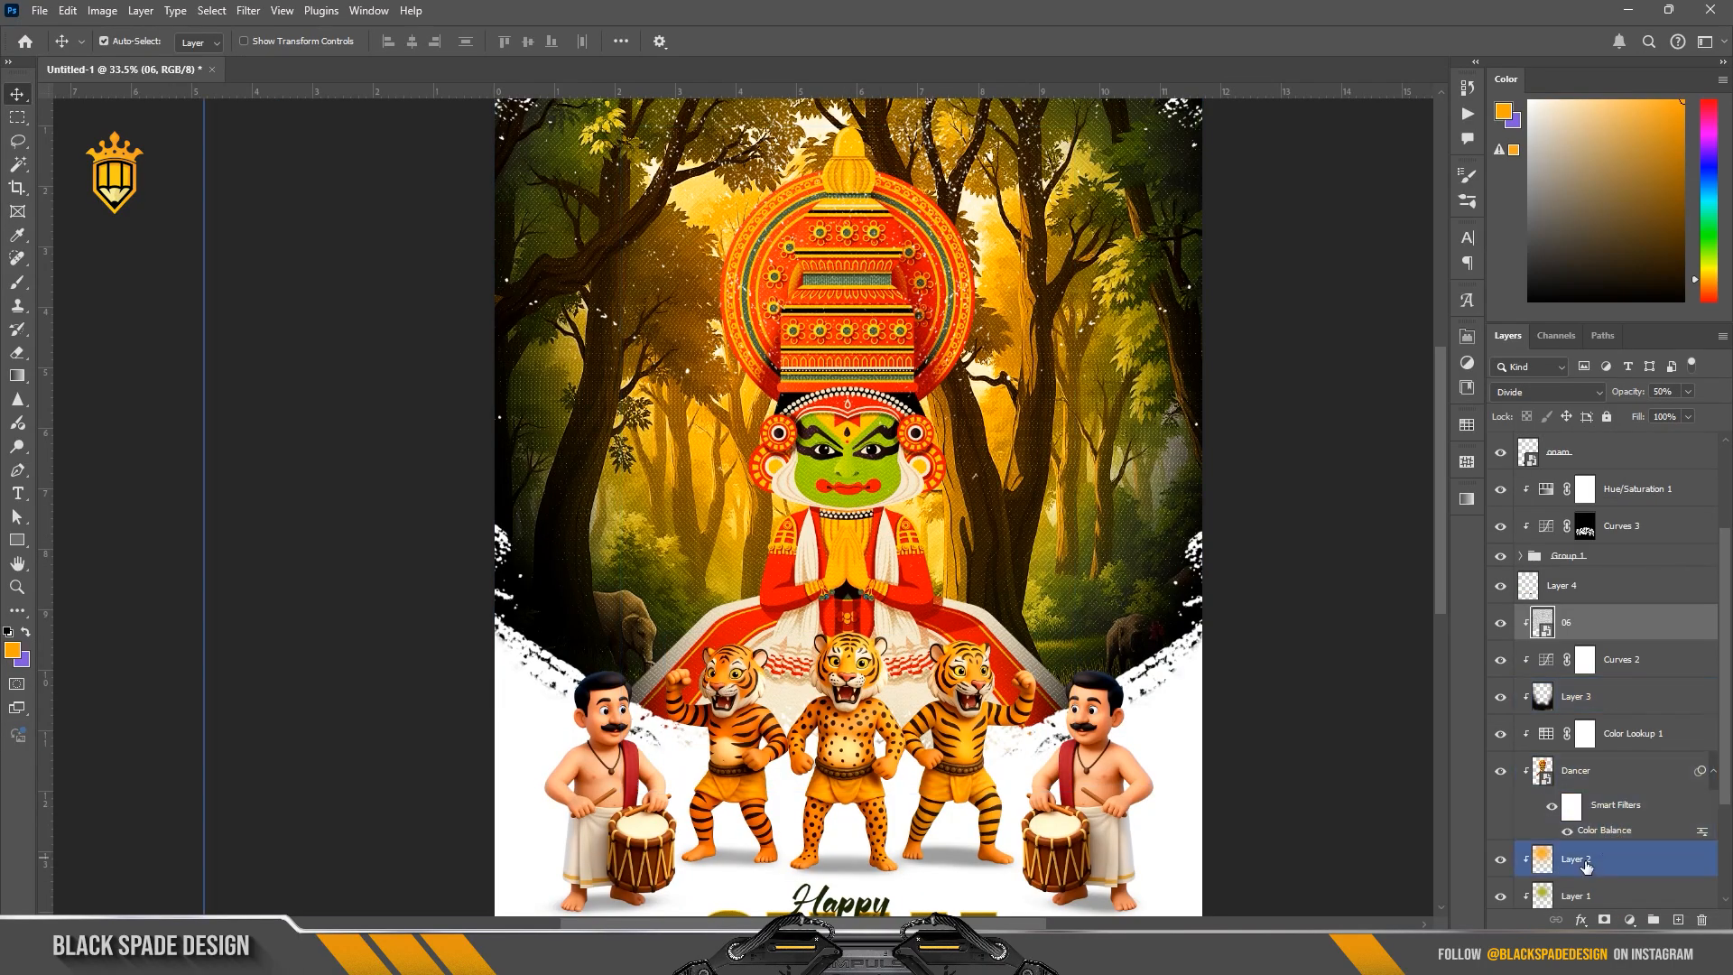
pyautogui.click(25, 540)
pyautogui.scroll(-2, 793, 439)
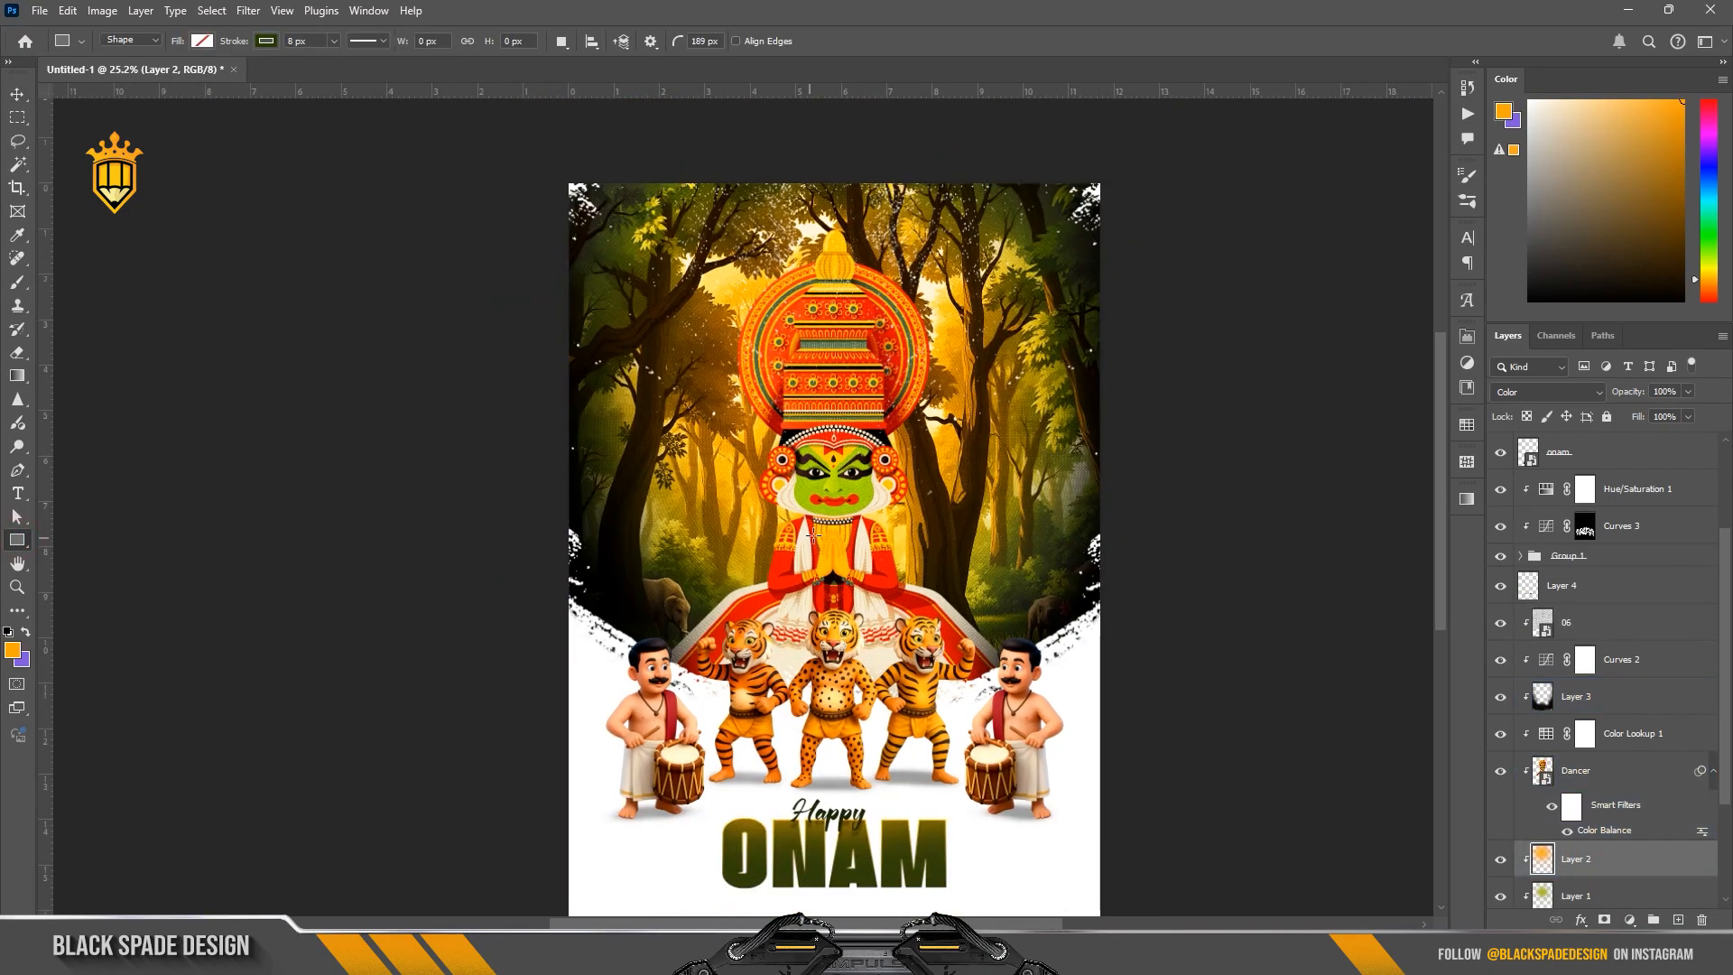
pyautogui.moveTo(750, 161)
pyautogui.mouseDown()
pyautogui.moveTo(943, 668)
pyautogui.moveTo(956, 768)
pyautogui.mouseUp()
# Step: Remove the rectangle's stroke and fill it with the recently used orange
pyautogui.click(1261, 543)
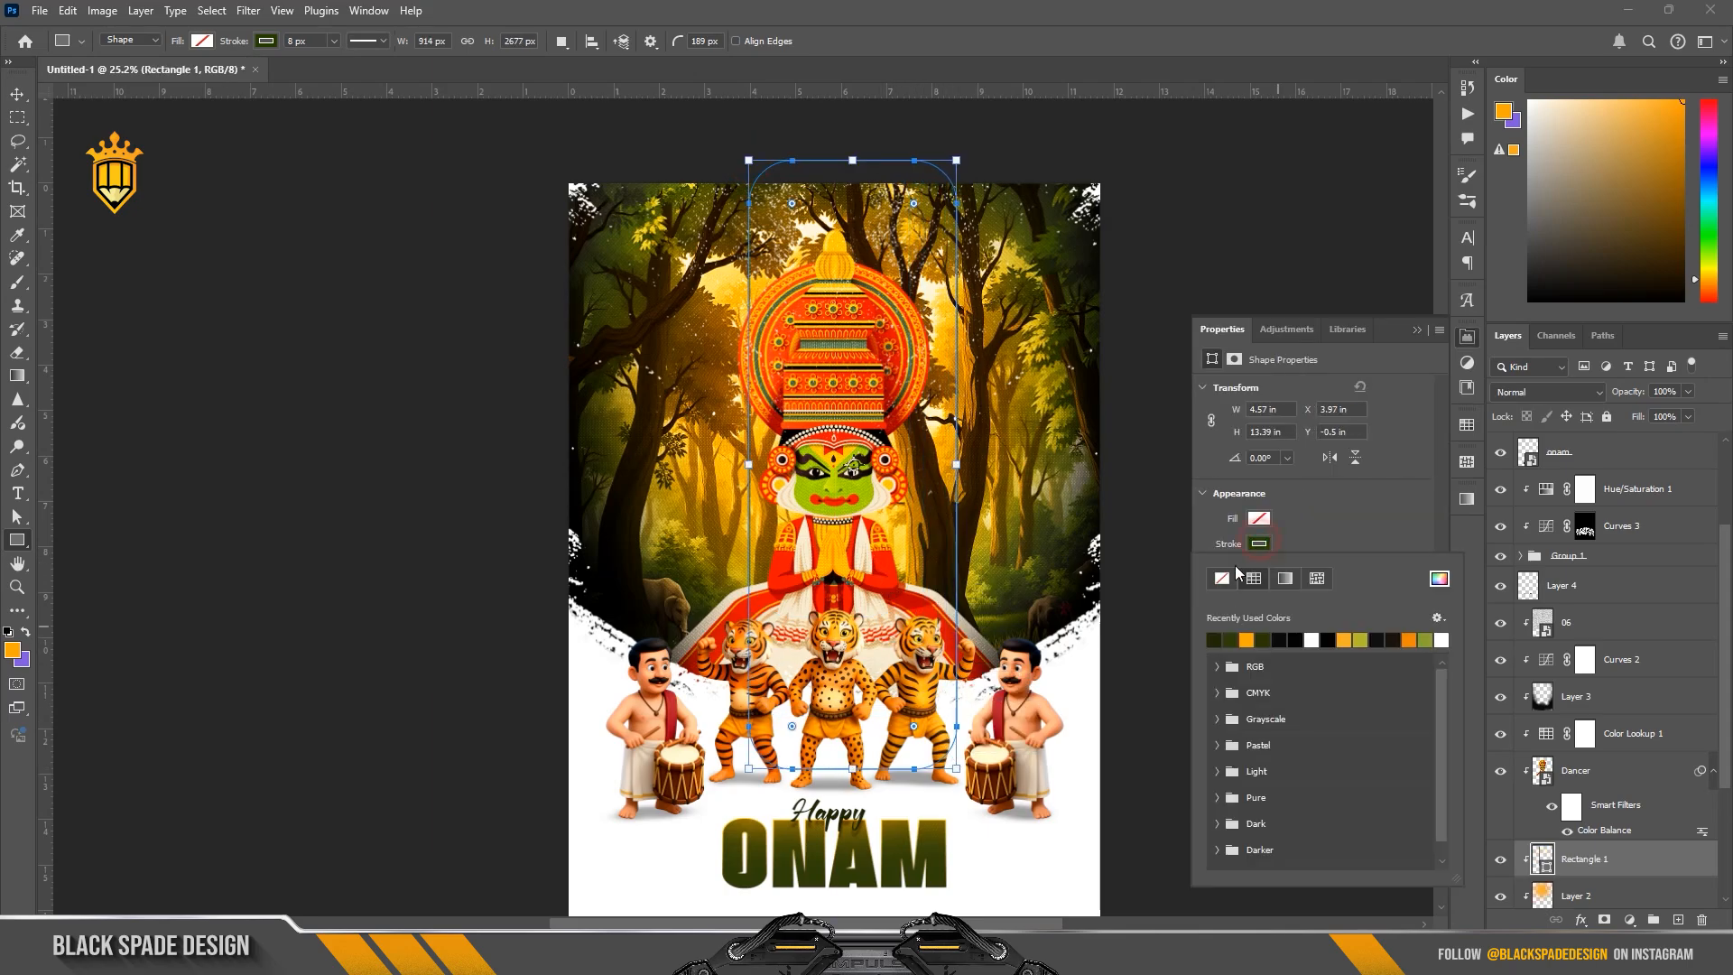
pyautogui.click(1259, 520)
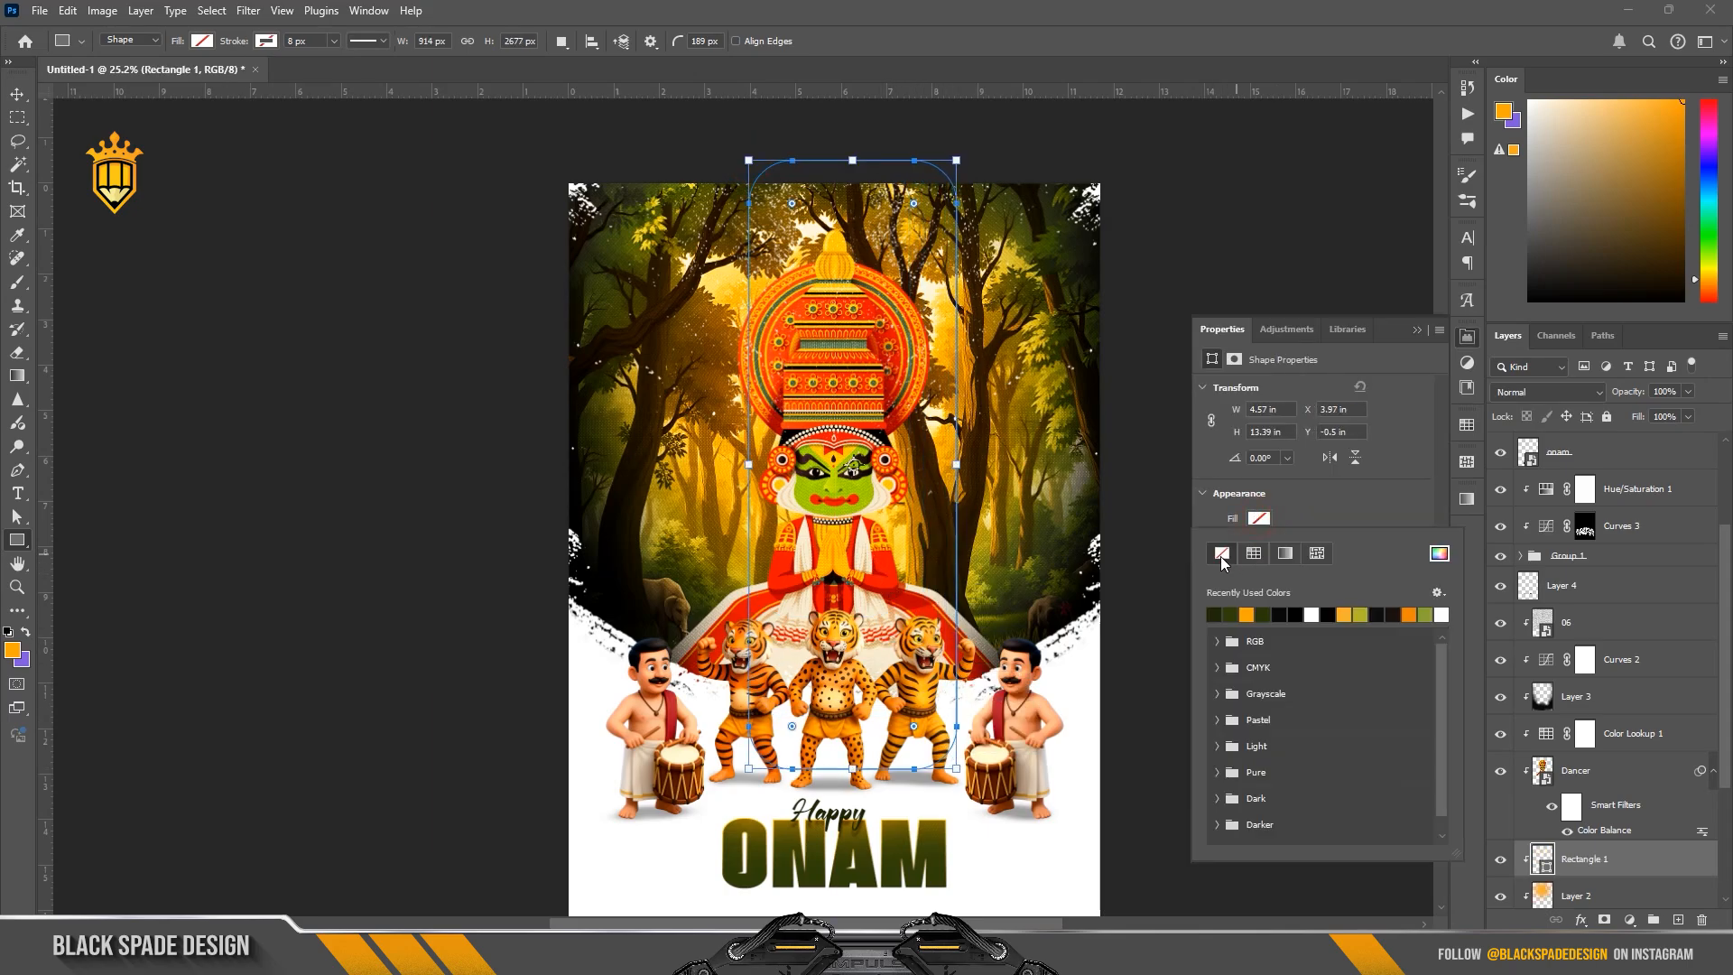
pyautogui.click(1246, 614)
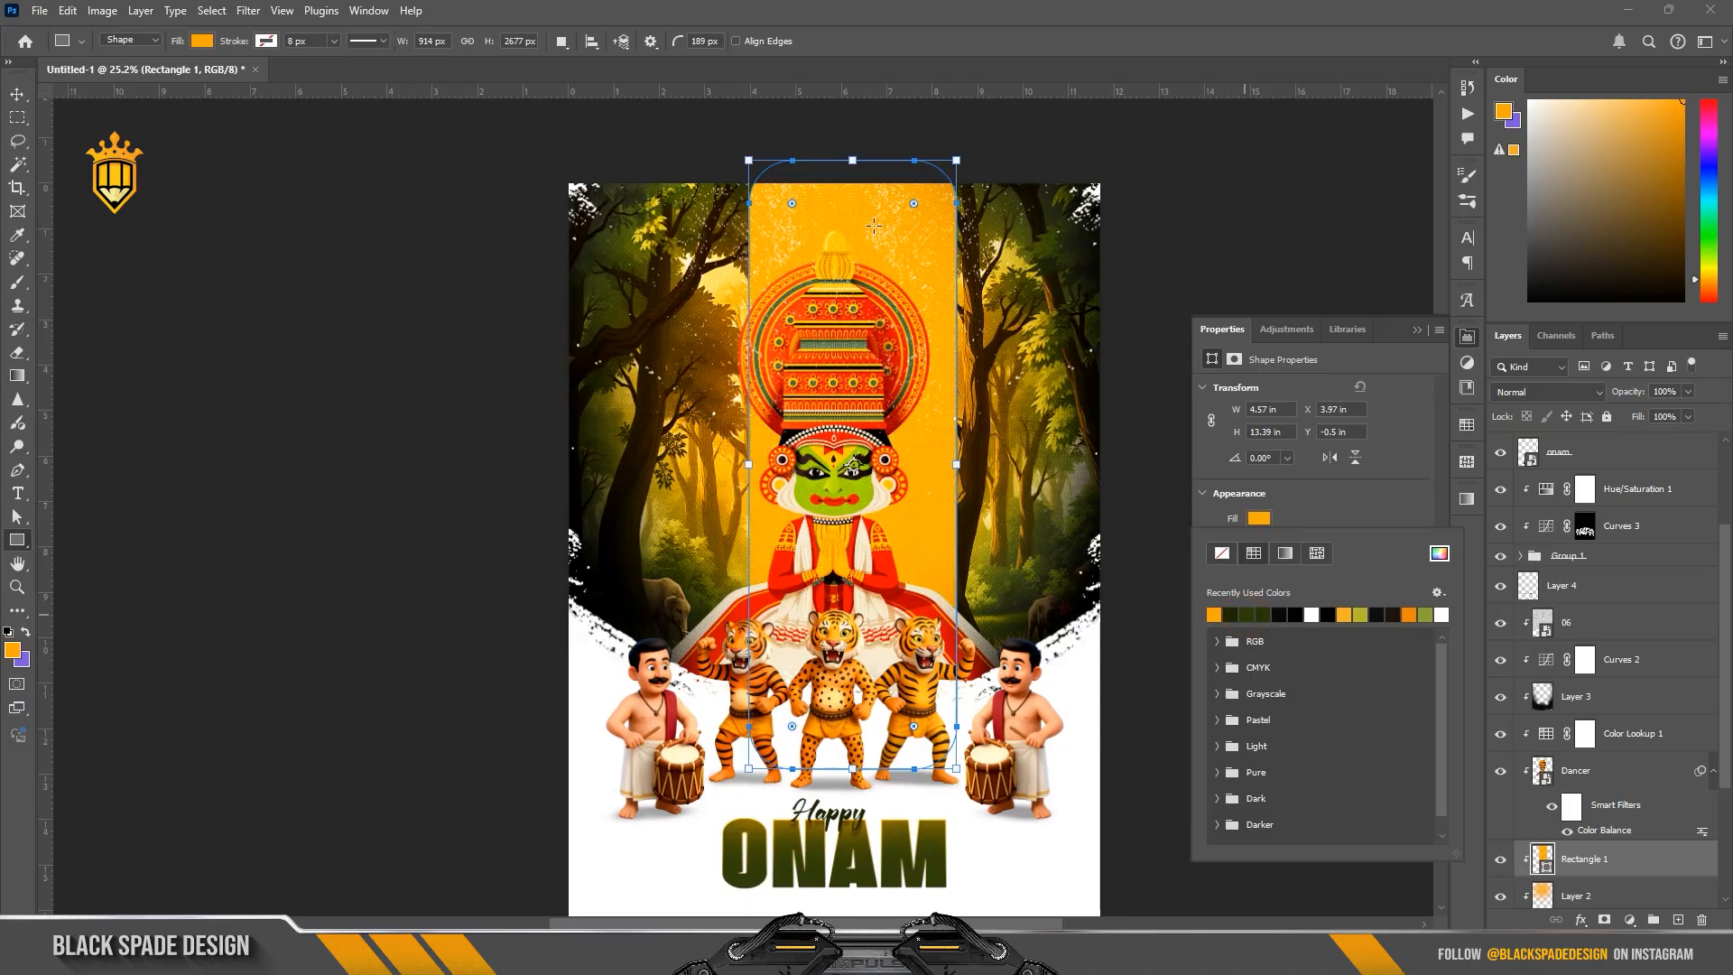
# Step: Extend the rectangle above the poster's upper edge to about 14.59 in tall and center it horizontally behind the dancer
pyautogui.moveTo(852, 160); pyautogui.dragTo(852, 104)
pyautogui.scroll(-2, 823, 370)
pyautogui.press('v')
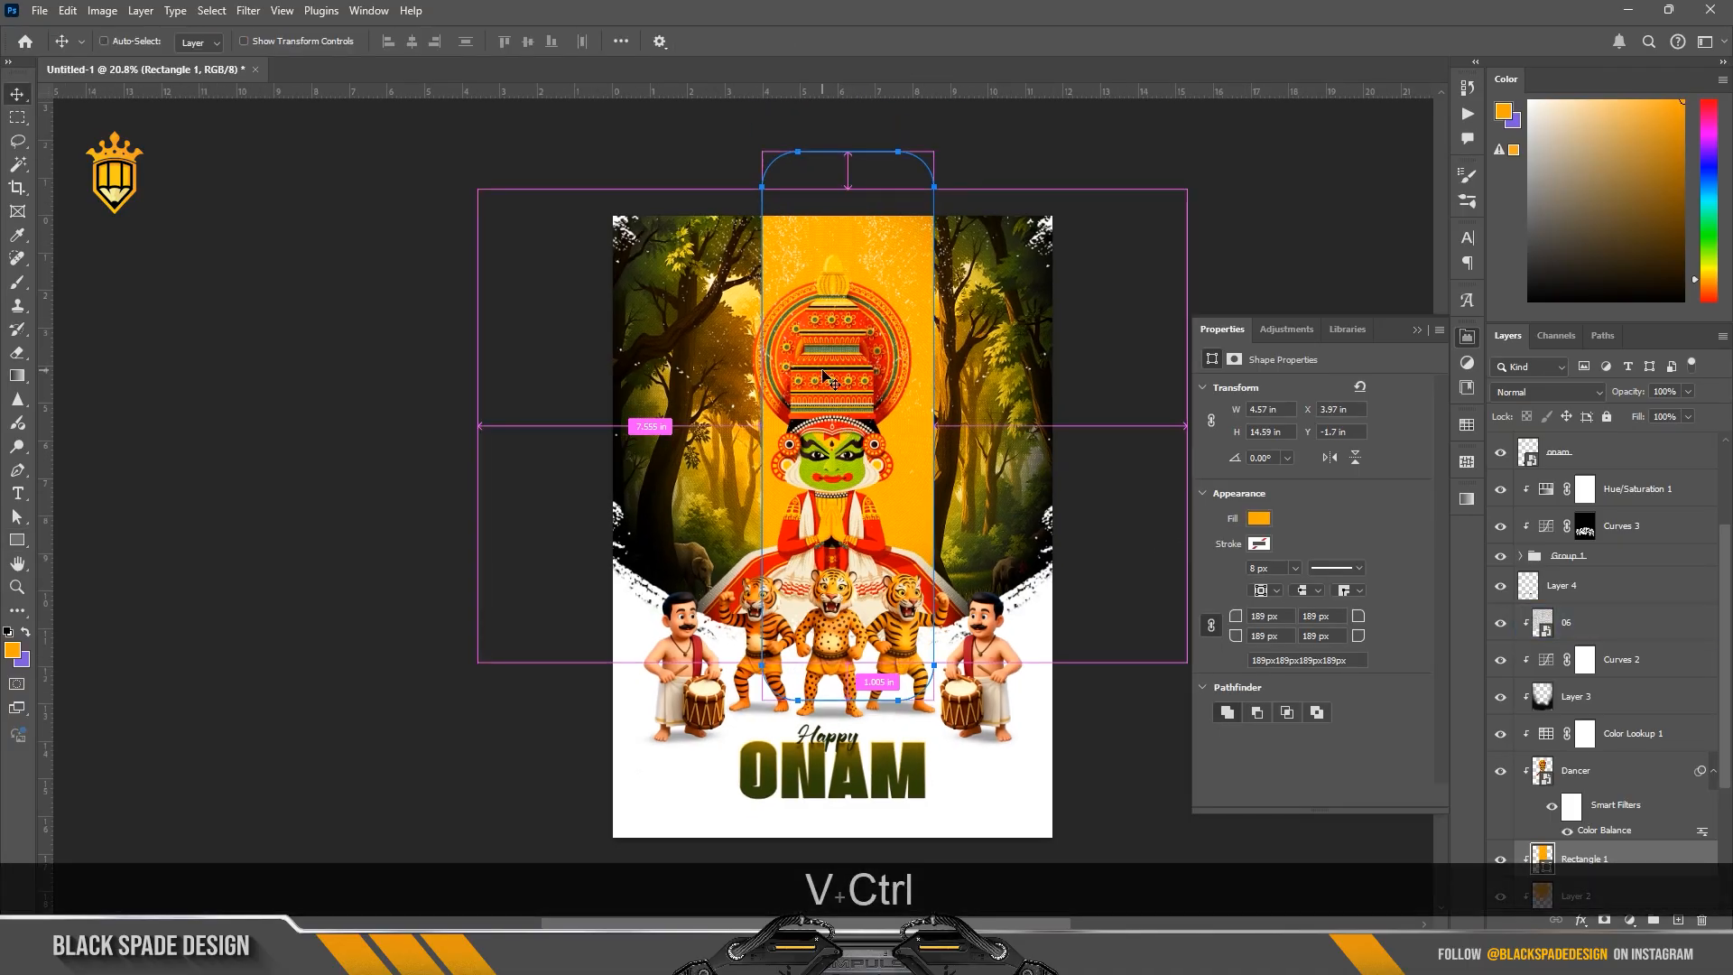
pyautogui.hotkey('ctrl', 't')
pyautogui.click(843, 365)
pyautogui.scroll(2, 853, 379)
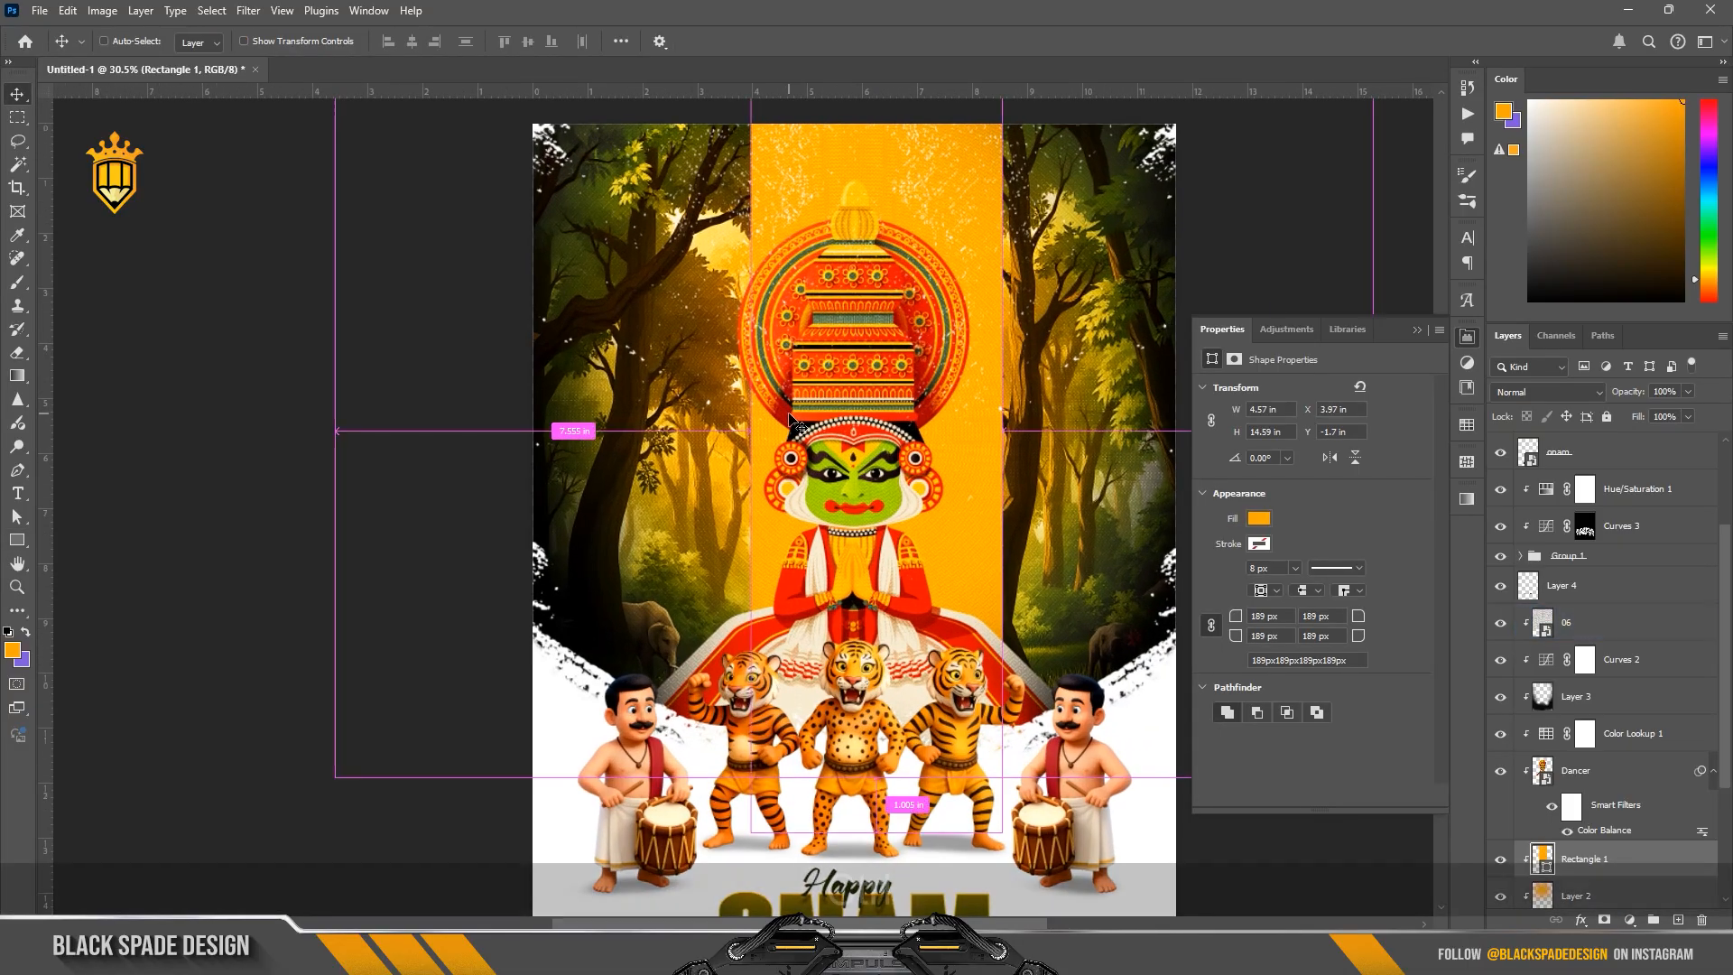
pyautogui.hotkey('ctrl', 't')
pyautogui.moveTo(911, 413); pyautogui.dragTo(889, 414)
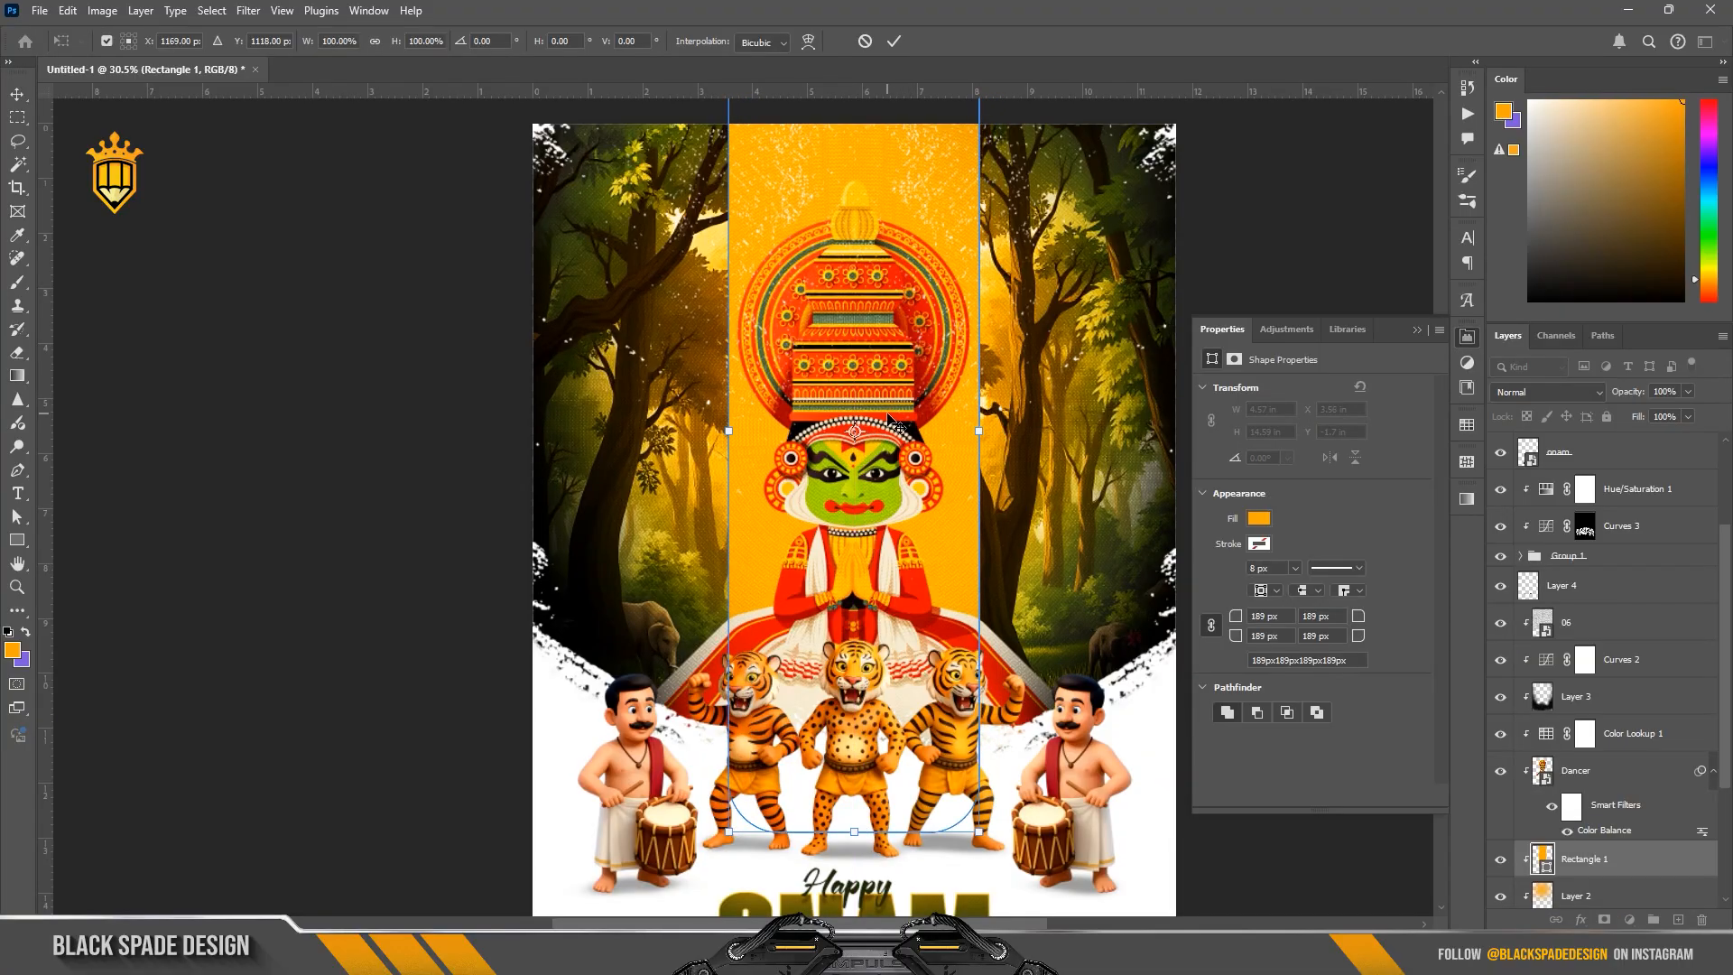
pyautogui.press('Return')
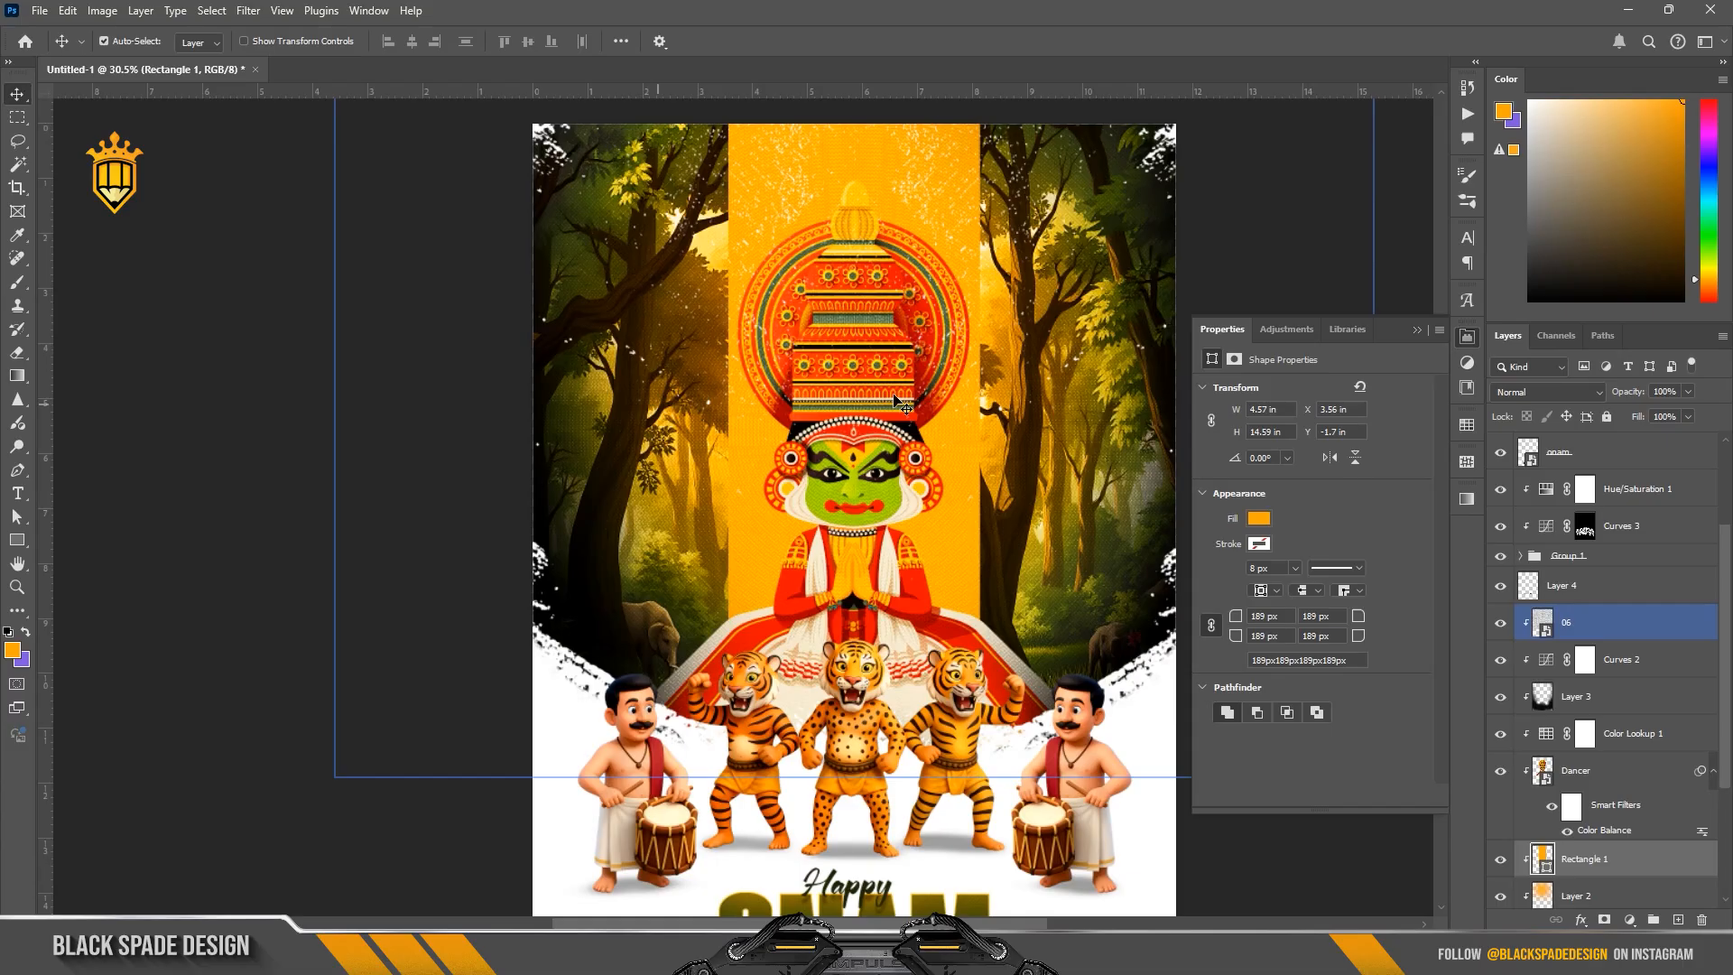
# Step: Preview Linear Dodge (Add) as the blend mode of the orange rectangle
pyautogui.click(1512, 389)
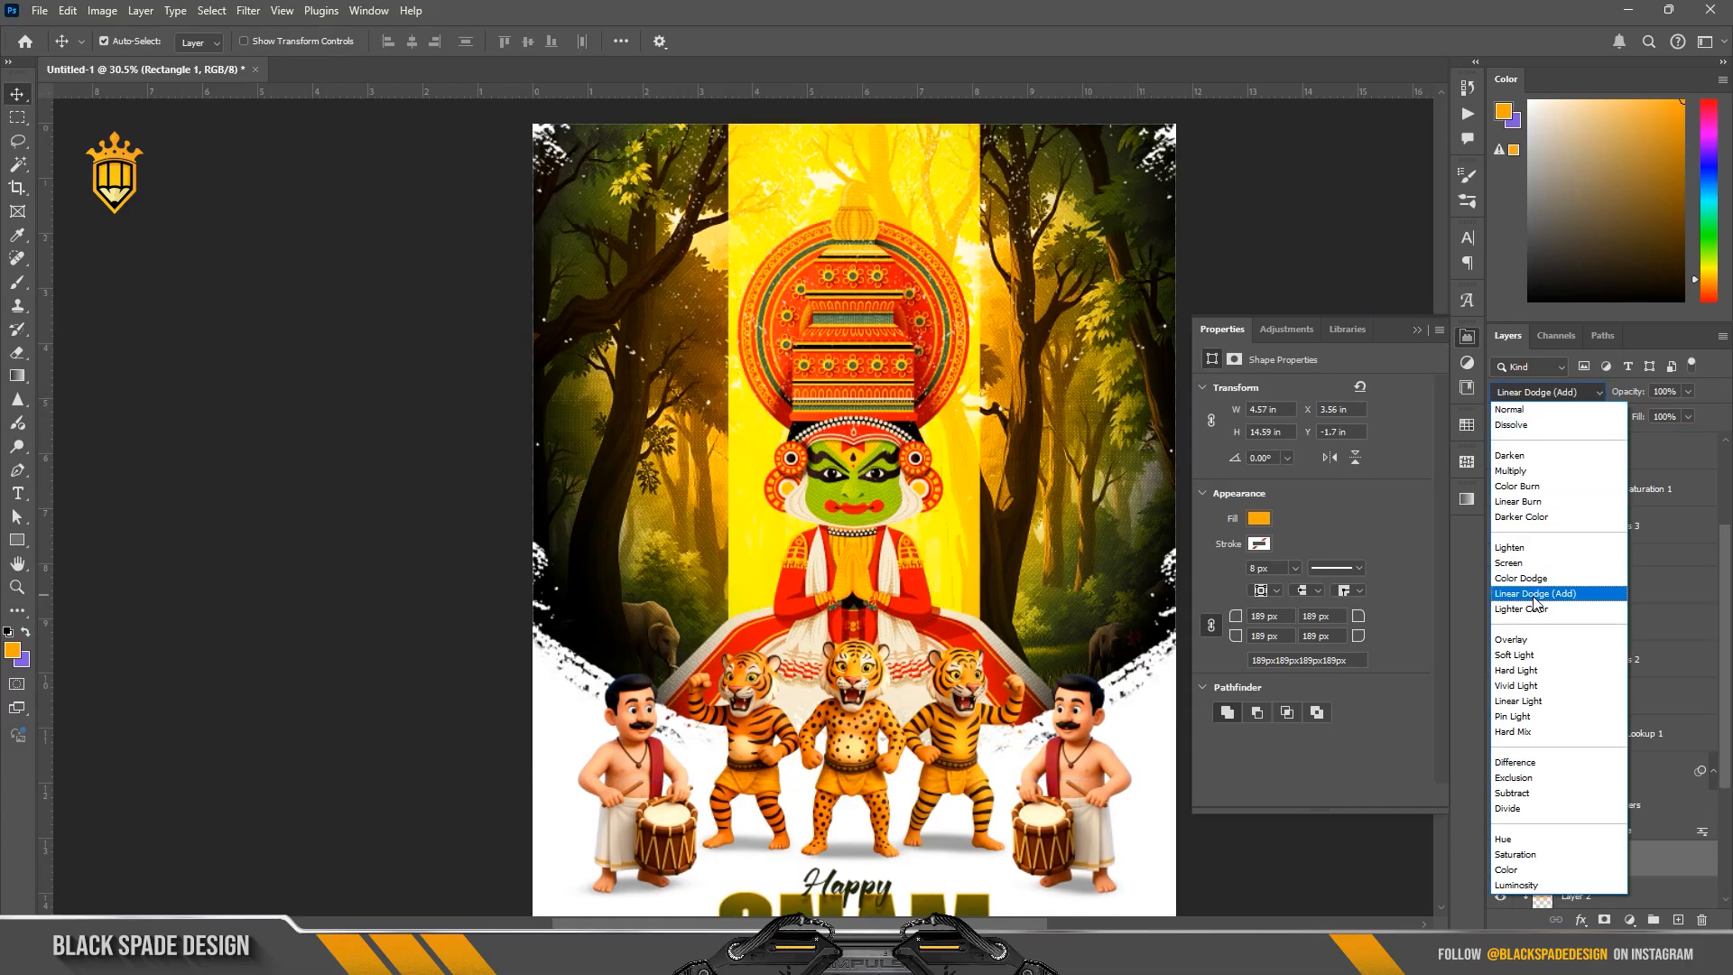
# Step: Set the rectangle's blend mode to Linear Burn and change its fill to the light orange ffcd6e
pyautogui.click(1524, 502)
pyautogui.doubleClick(1546, 862)
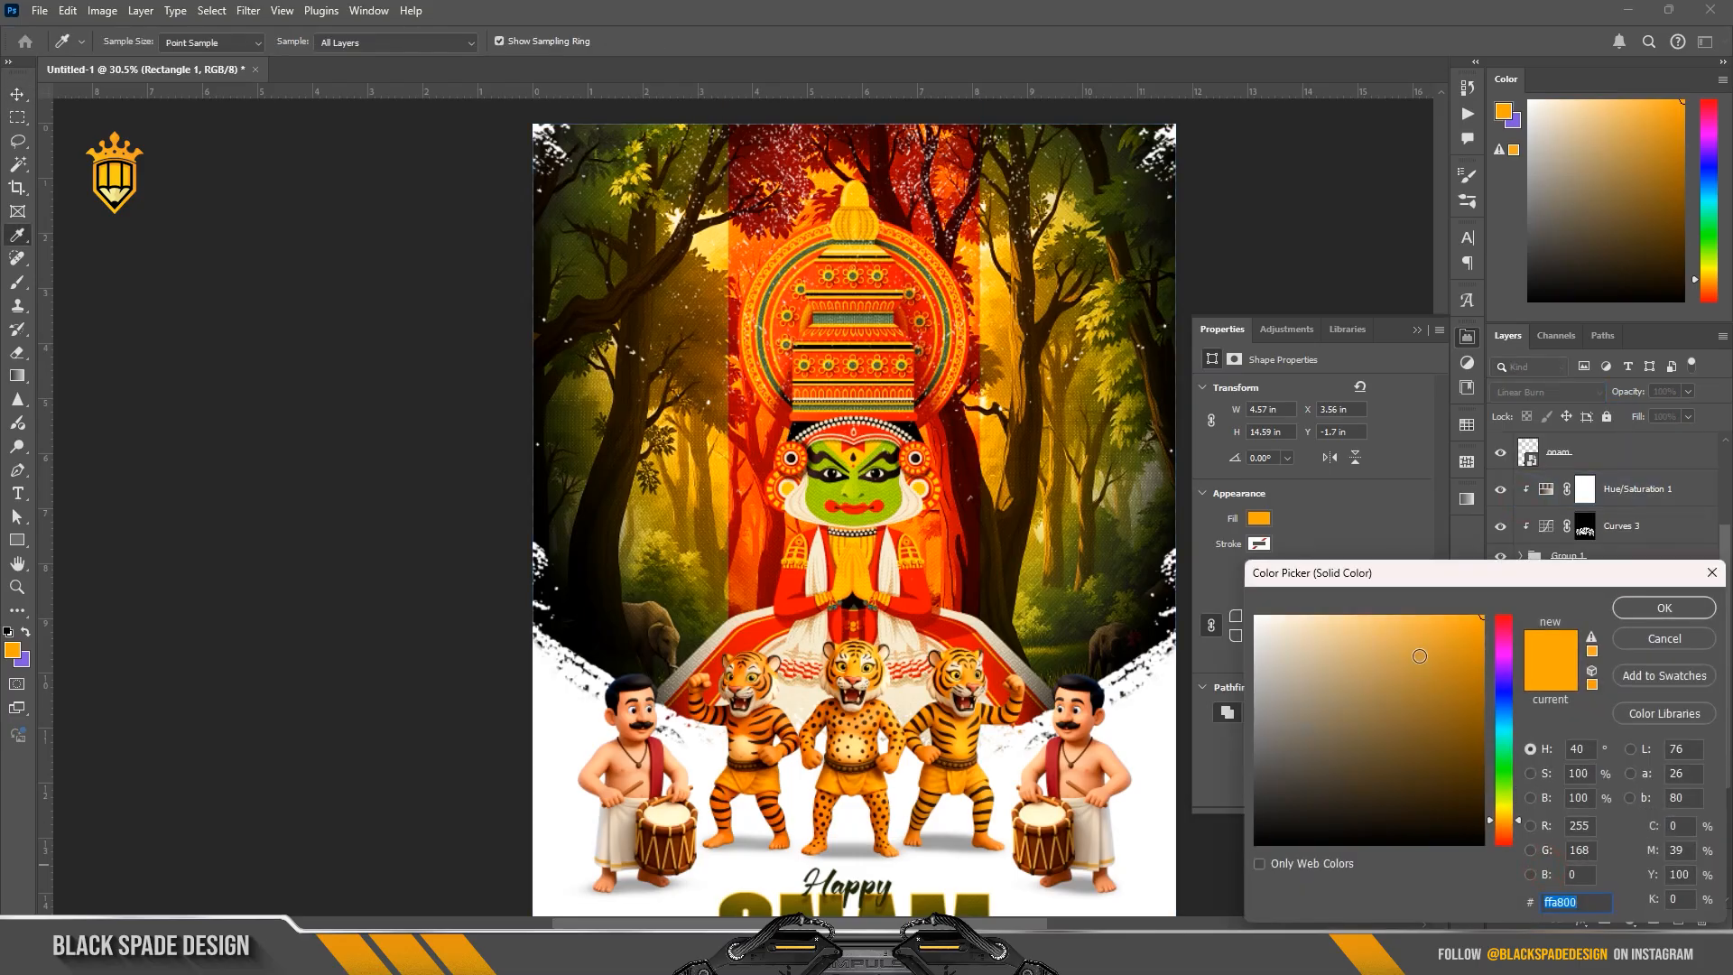
pyautogui.moveTo(1420, 656); pyautogui.dragTo(1510, 595)
pyautogui.moveTo(1407, 646)
pyautogui.mouseDown()
pyautogui.moveTo(1363, 635)
pyautogui.moveTo(1381, 613)
pyautogui.mouseUp()
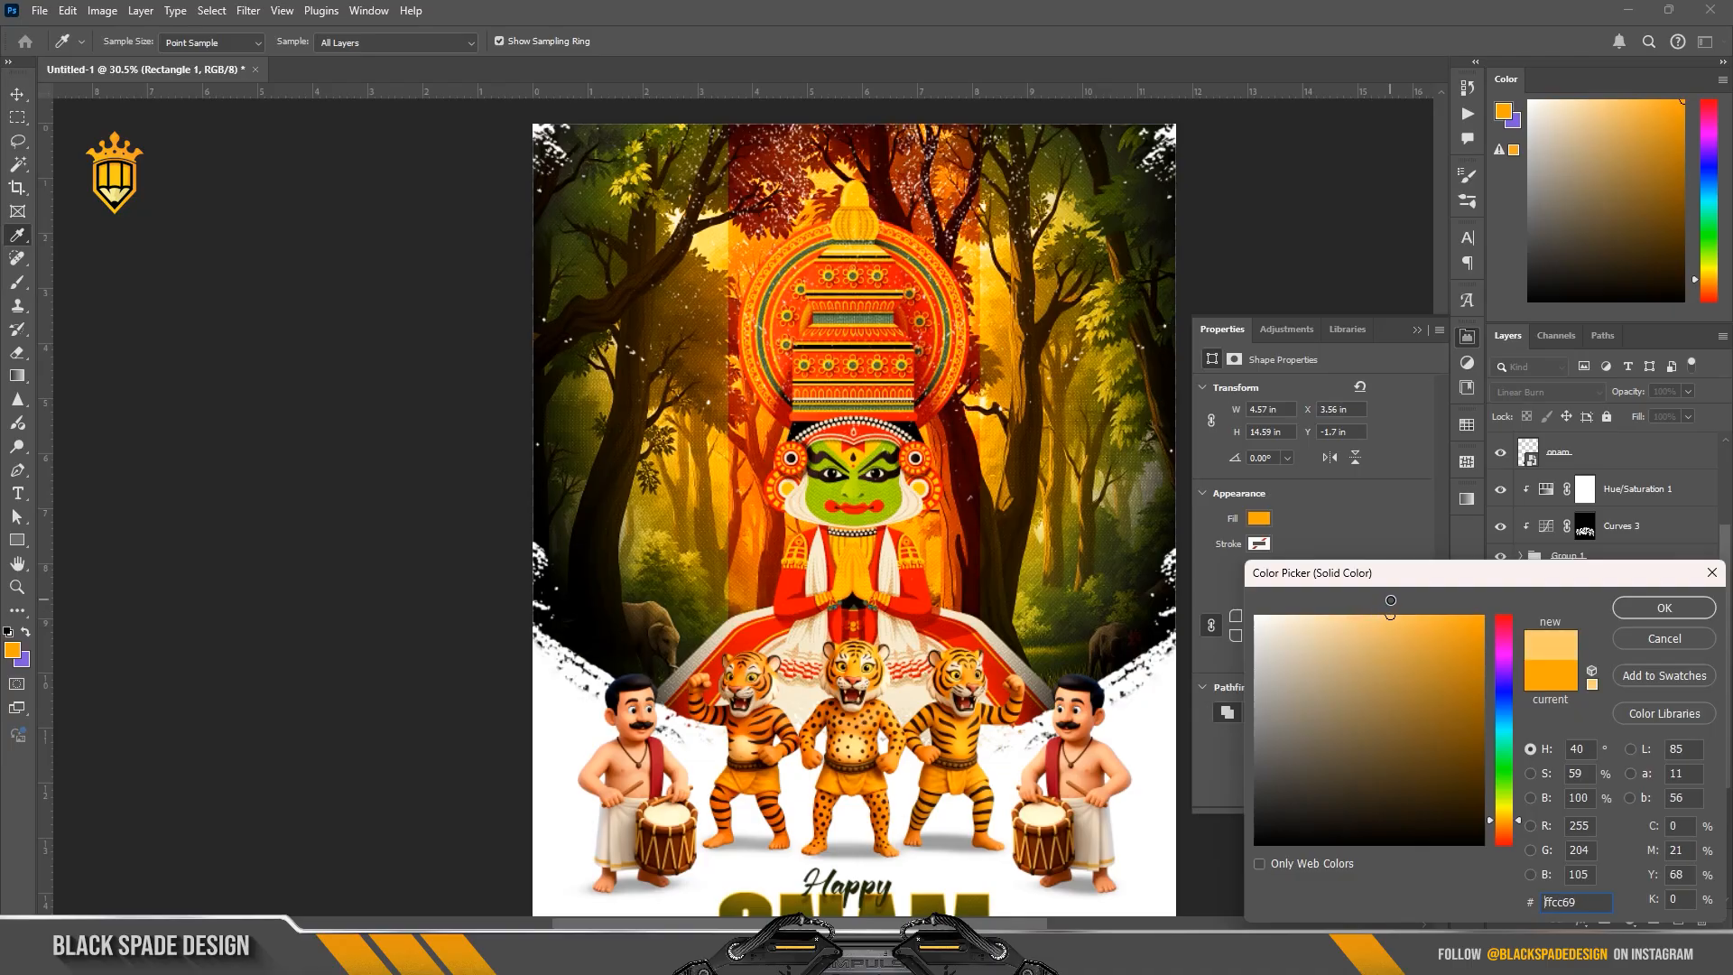
pyautogui.click(1664, 608)
pyautogui.hotkey('ctrl', 't')
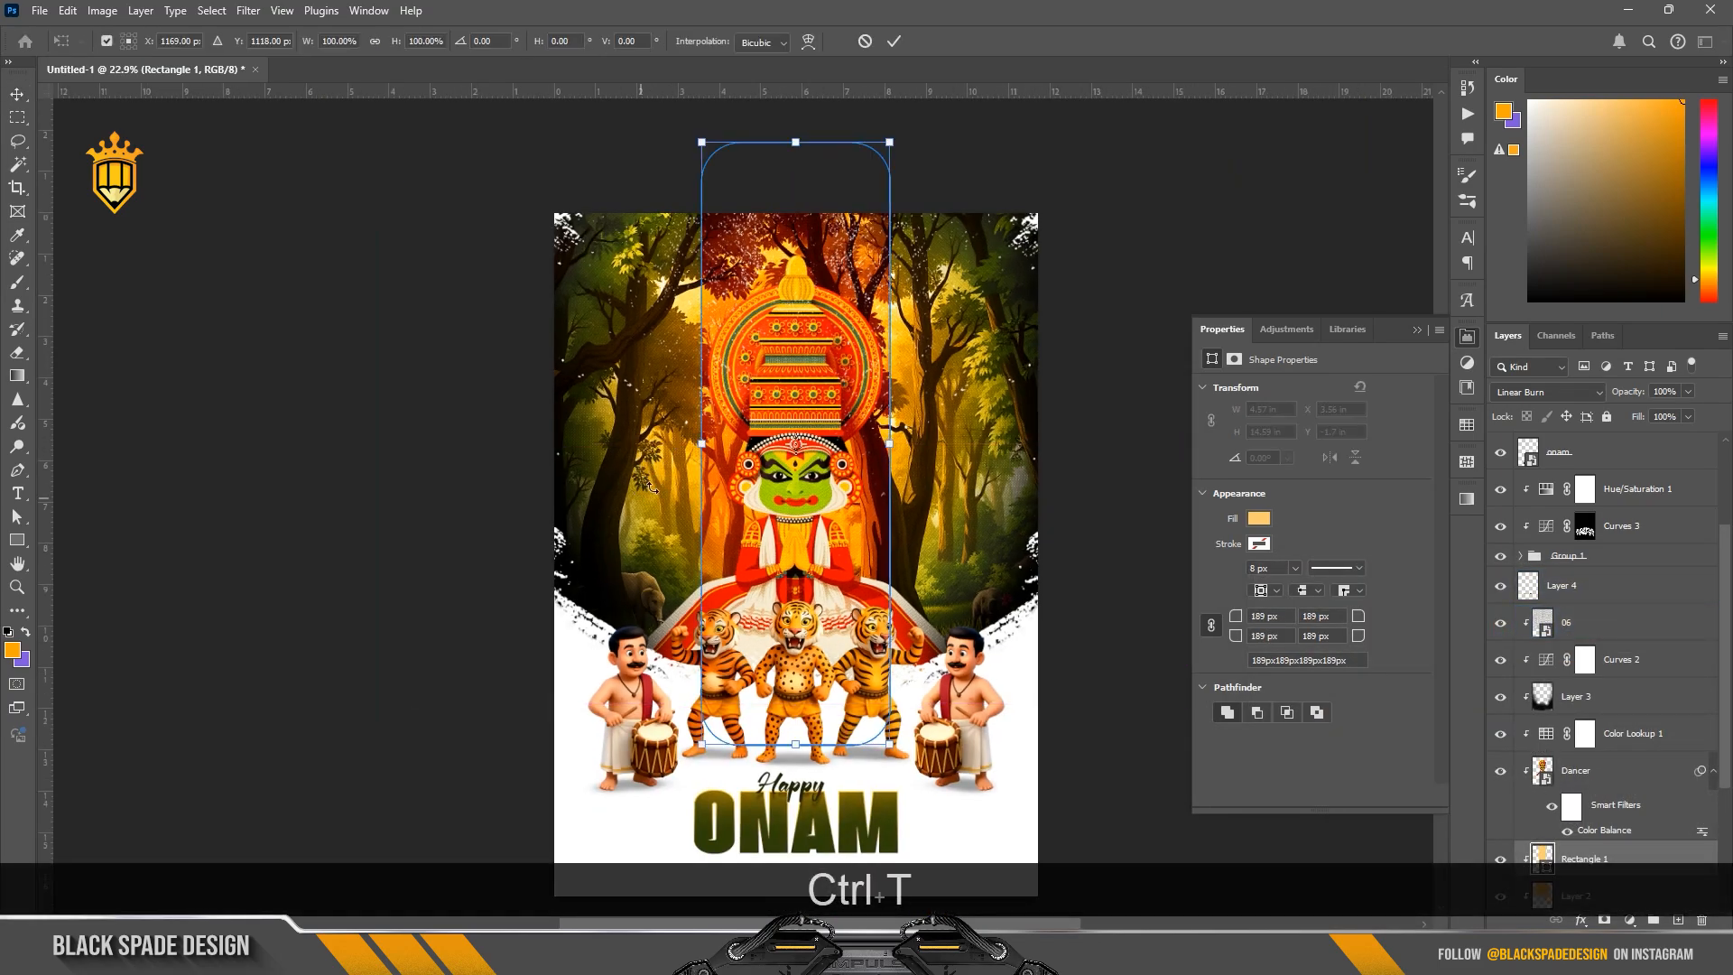
pyautogui.press('Return')
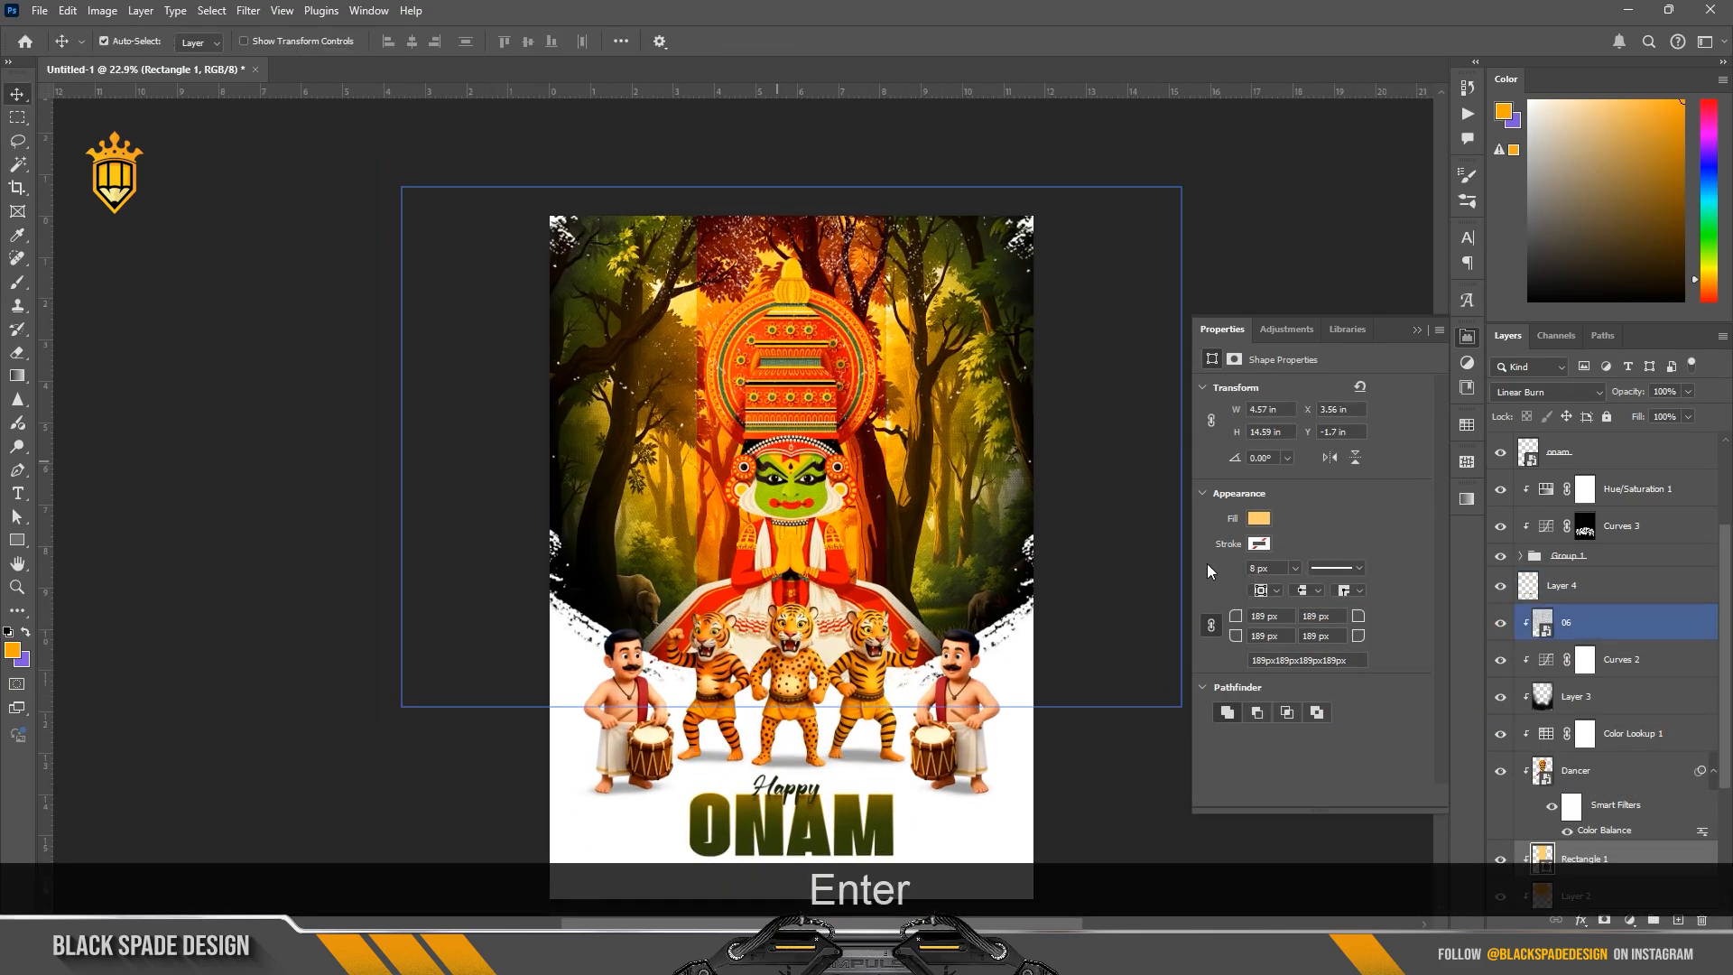
# Step: Add a layer above layer 06 and dab orange at 31% opacity over the poster's top with an enlarged soft brush
pyautogui.click(1597, 629)
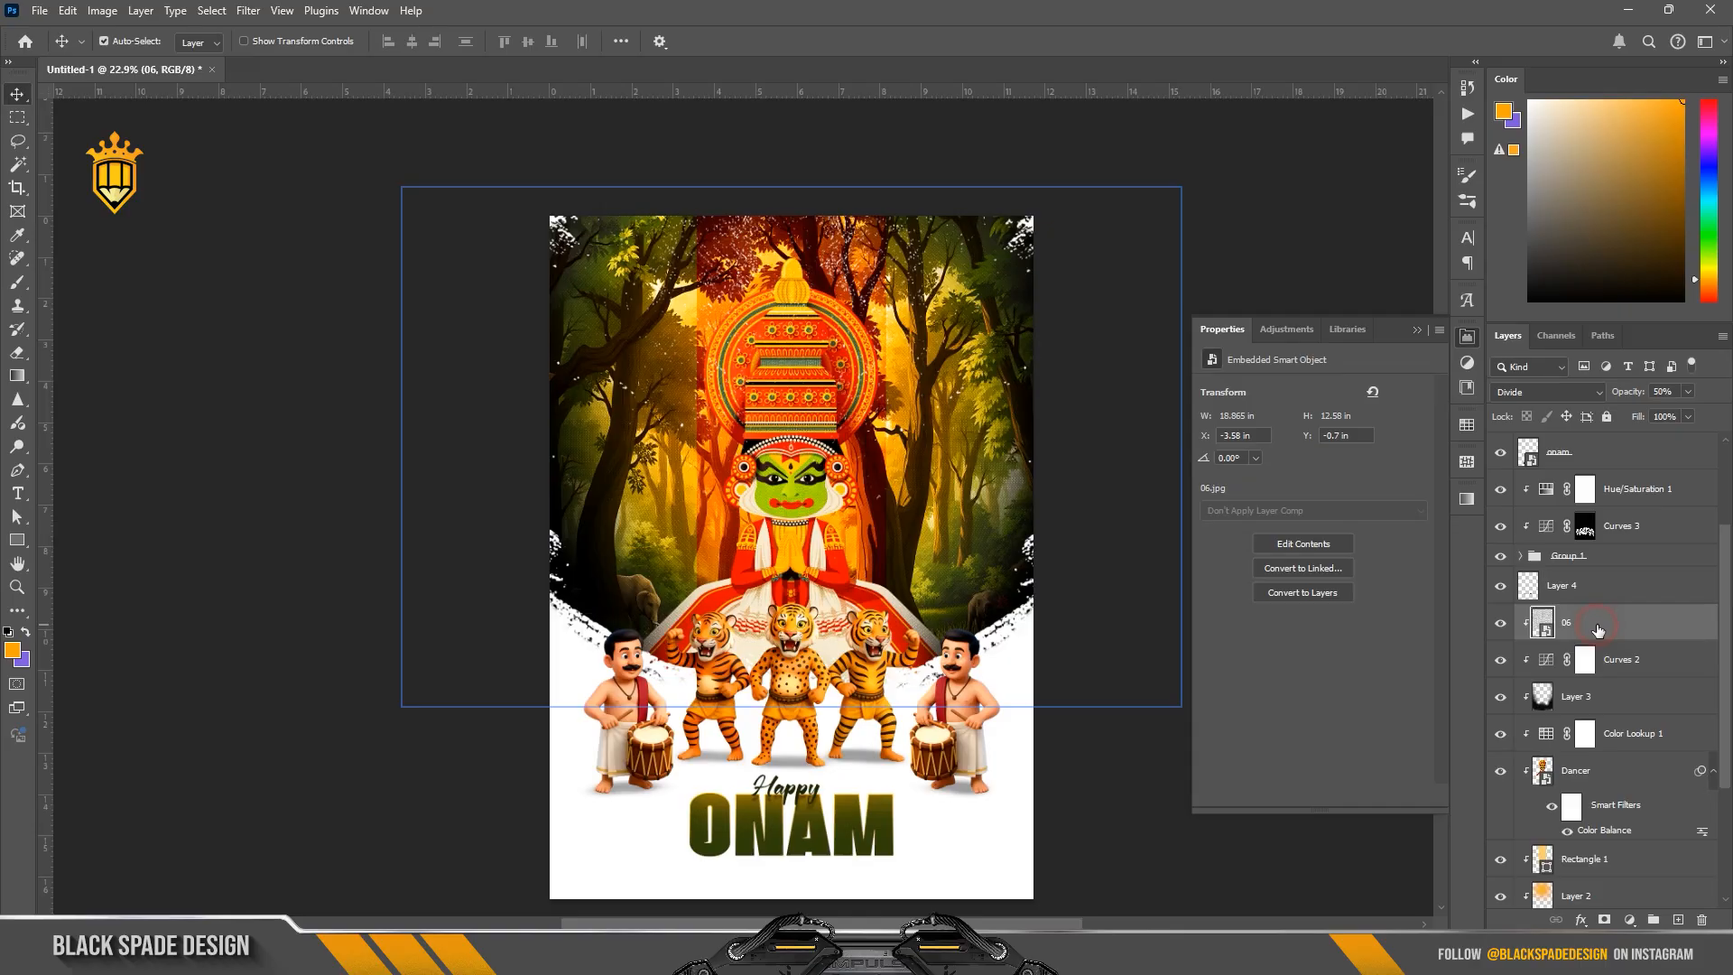
pyautogui.click(1679, 922)
pyautogui.press('b')
pyautogui.scroll(2, 848, 460)
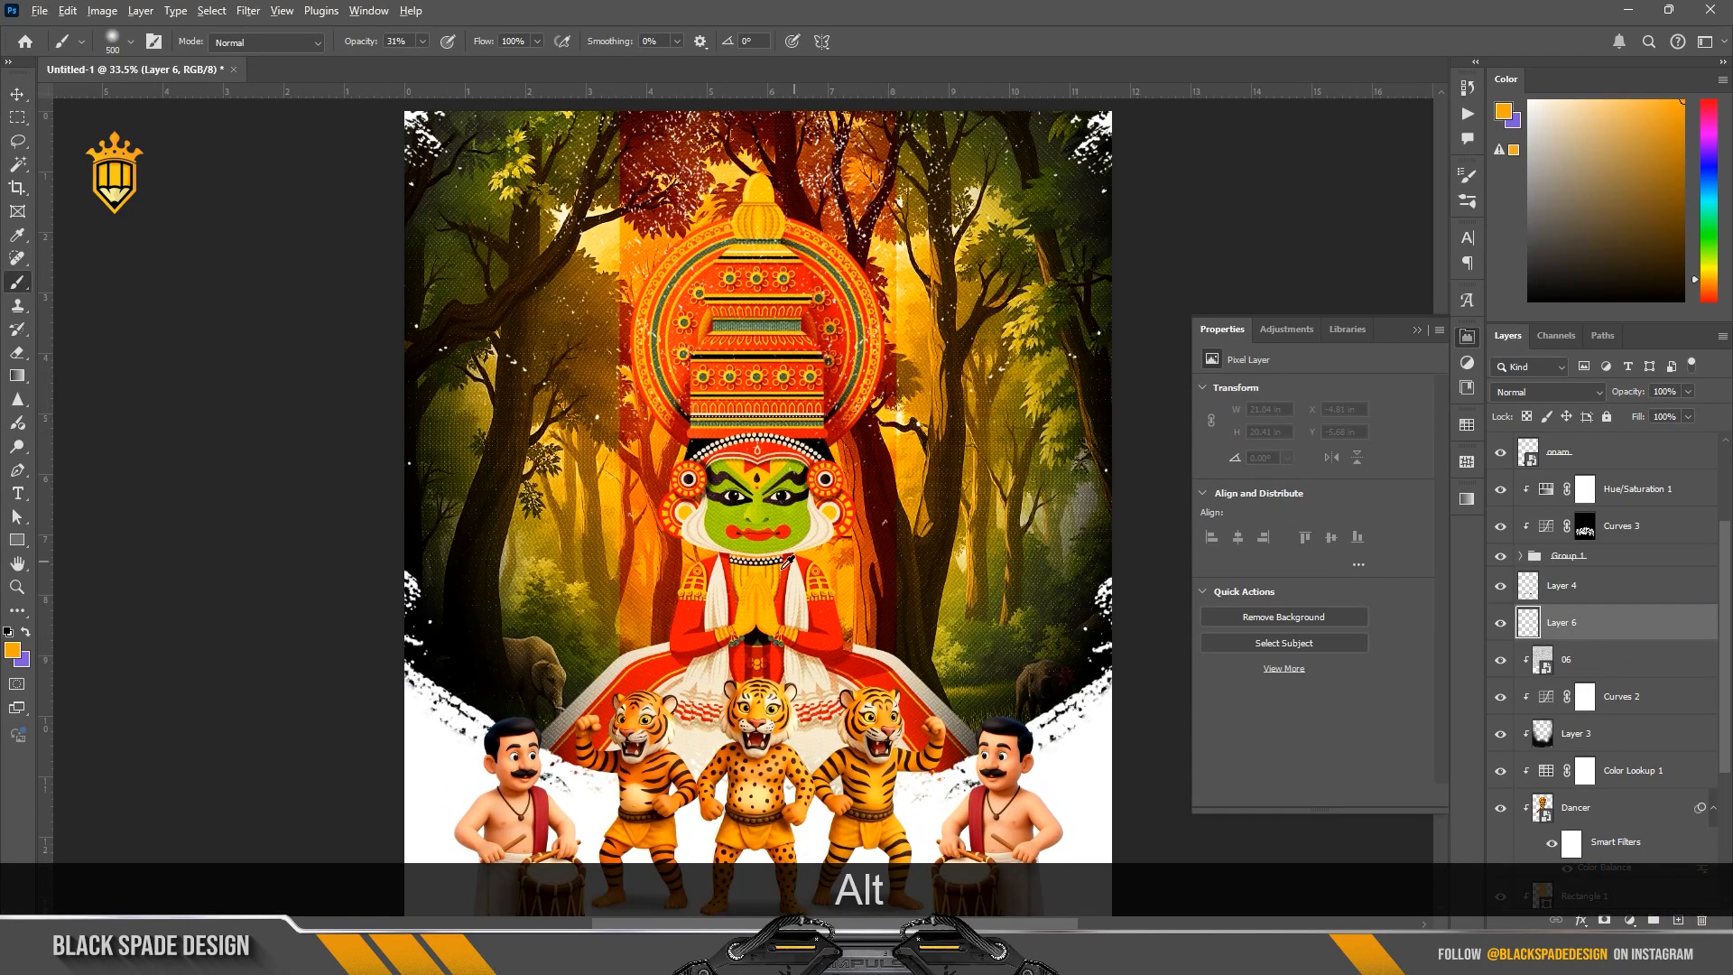
pyautogui.scroll(-3, 755, 593)
pyautogui.press(']')
pyautogui.press(']')
pyautogui.press(']')
pyautogui.press(']')
pyautogui.press(']')
pyautogui.press(']')
pyautogui.press(']')
pyautogui.press(']')
pyautogui.press(']')
pyautogui.press(']')
pyautogui.press(']')
pyautogui.press(']')
pyautogui.press(']')
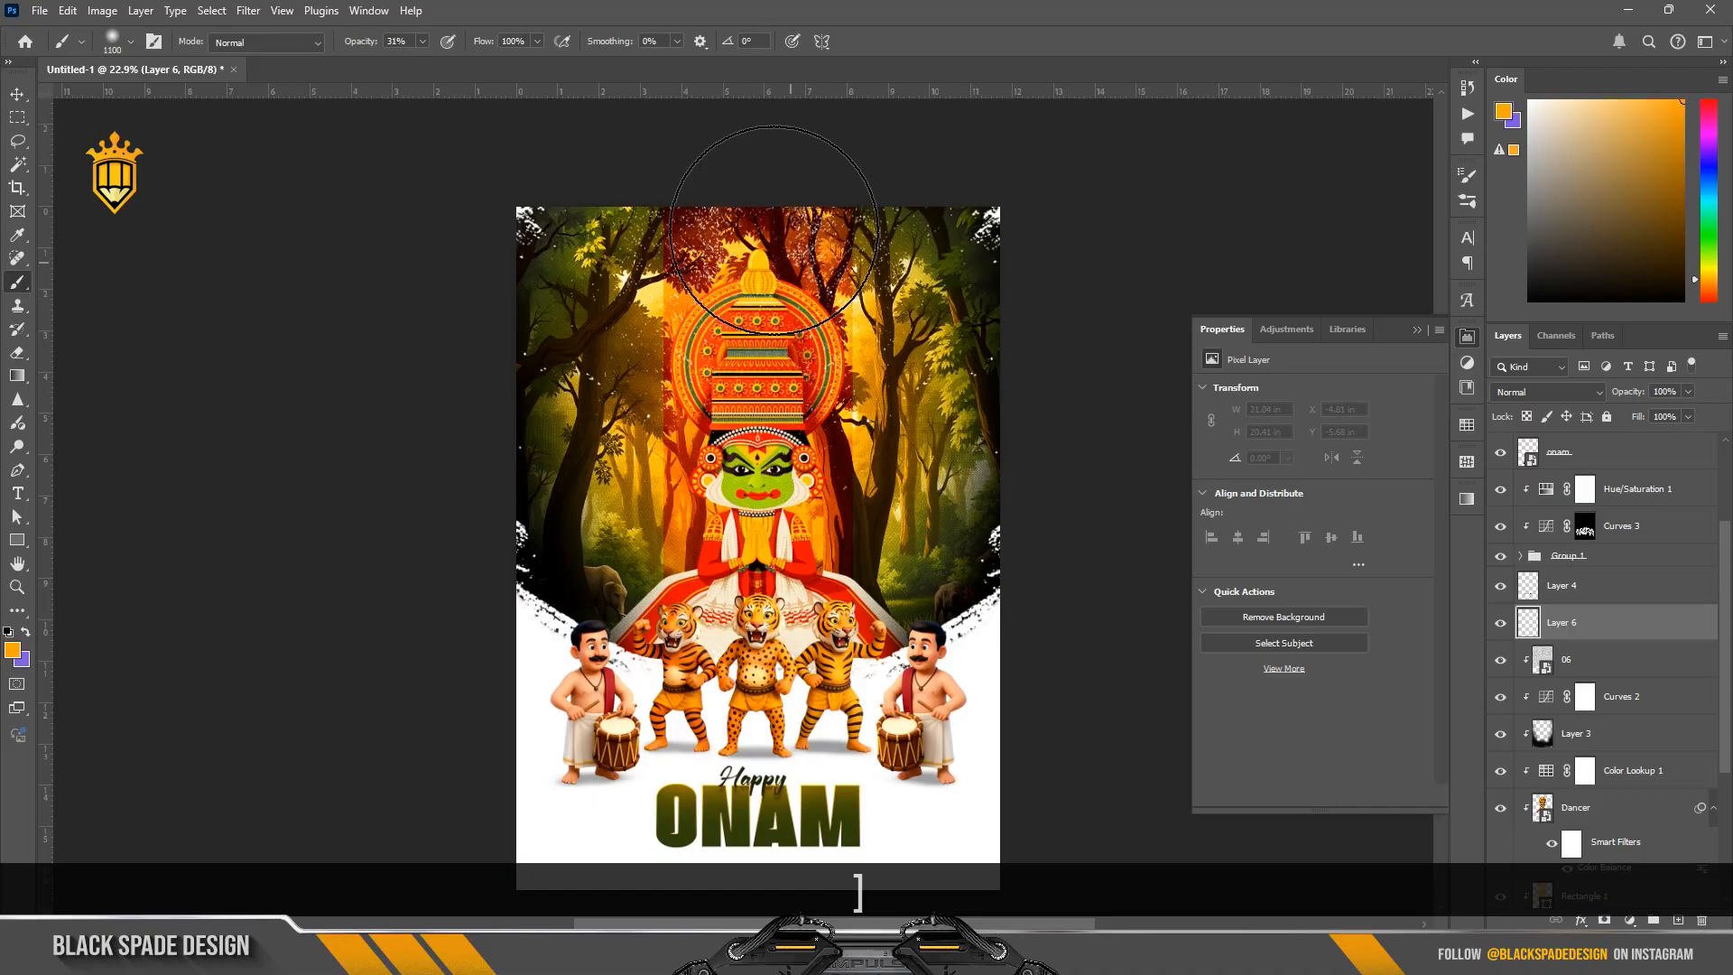
pyautogui.scroll(-1, 751, 180)
pyautogui.click(742, 244)
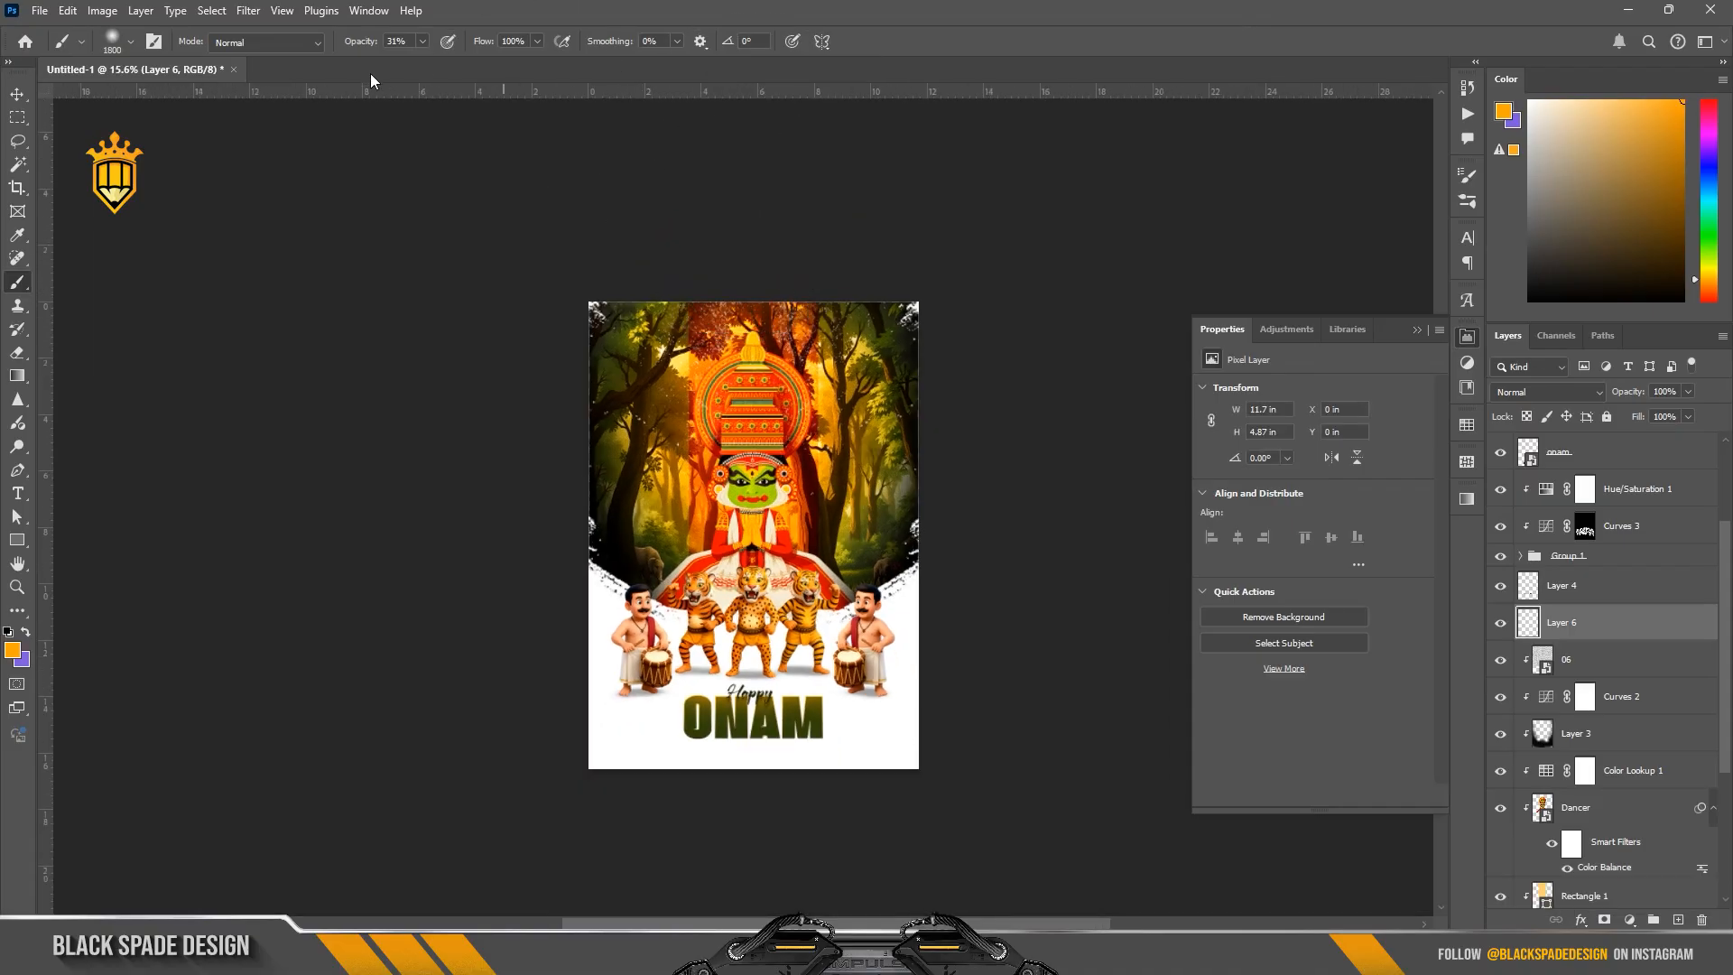
# Step: Raise the brush opacity to 100% and paint a stronger orange glow above the dancer's headdress
pyautogui.moveTo(357, 43); pyautogui.dragTo(720, 155)
pyautogui.scroll(3, 737, 438)
pyautogui.click(754, 189)
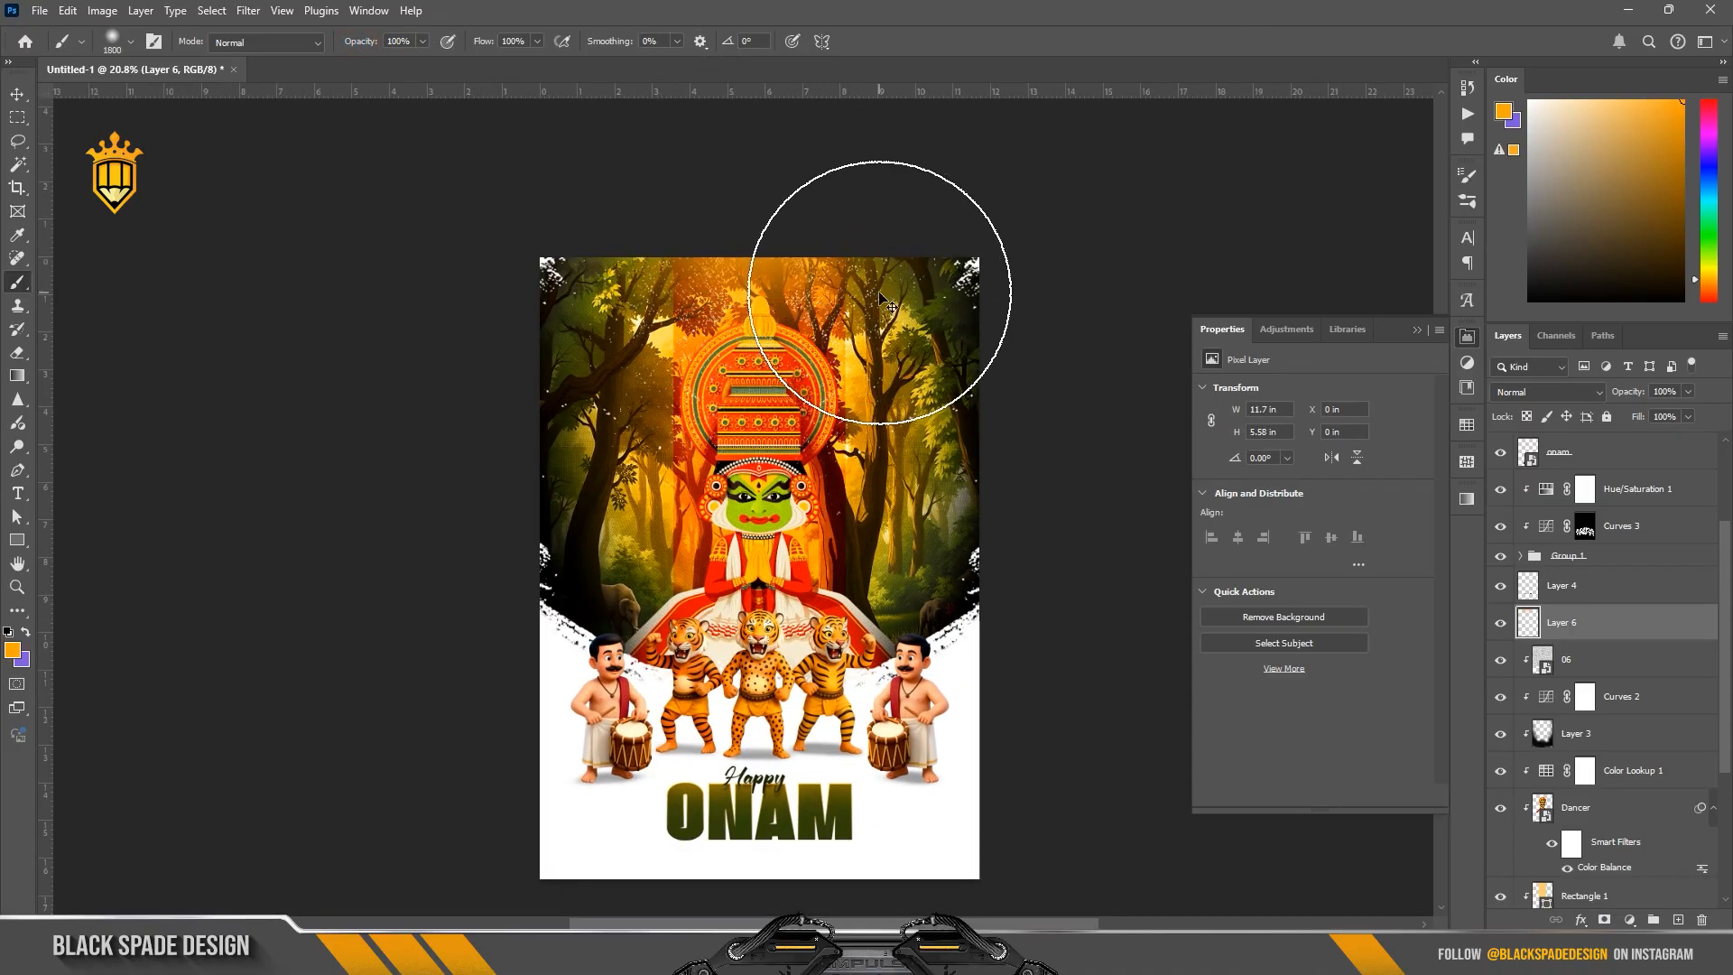
pyautogui.press('v')
pyautogui.scroll(-3, 910, 407)
pyautogui.scroll(2, 792, 587)
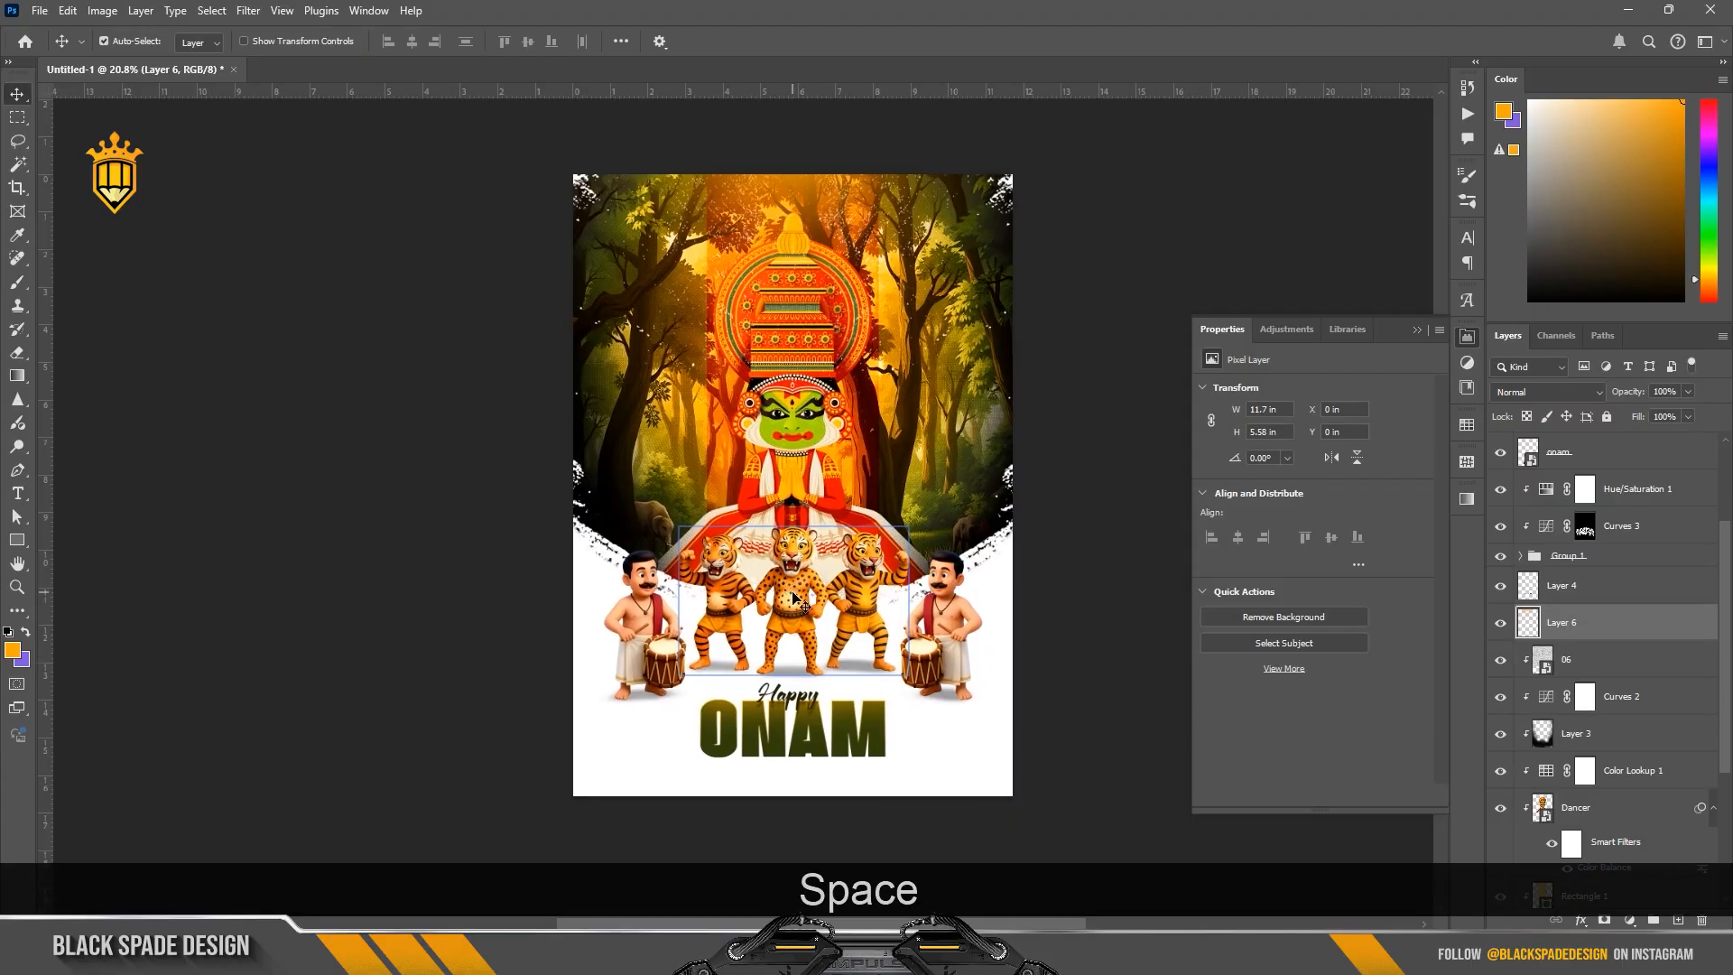
pyautogui.click(1416, 330)
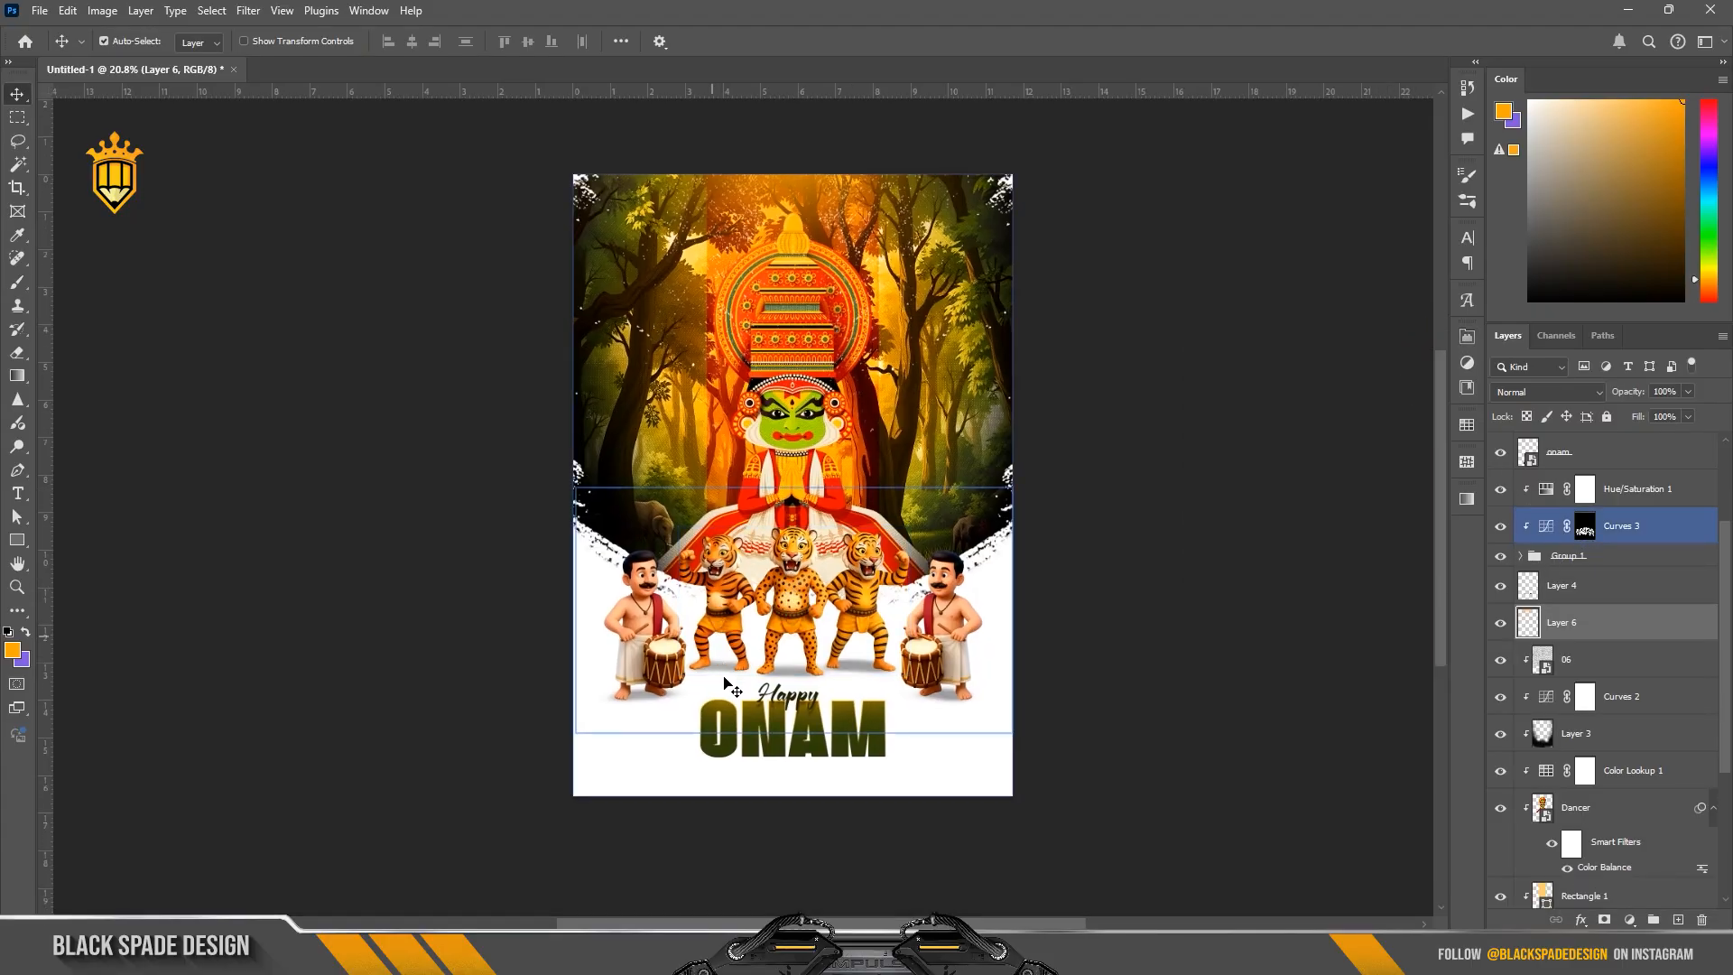
# Step: Add a text line reading "lets go" on the white area to the left of the ONAM title
pyautogui.scroll(5, 755, 706)
pyautogui.moveTo(856, 738); pyautogui.dragTo(854, 654)
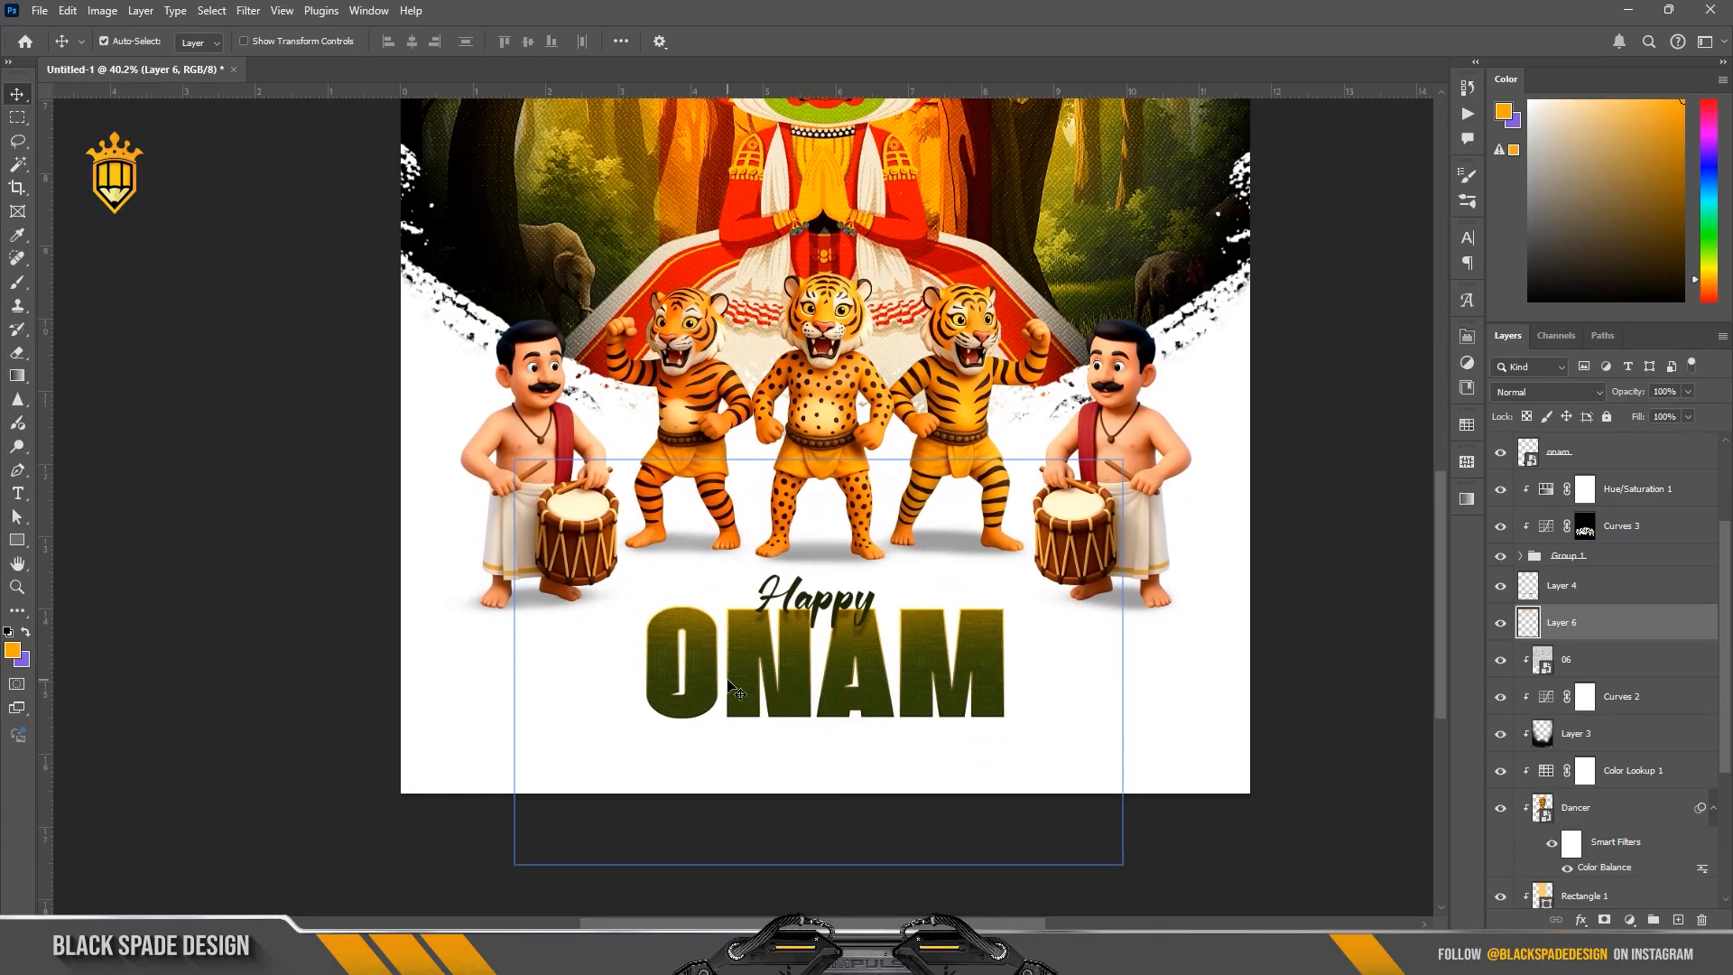
pyautogui.scroll(1, 603, 698)
pyautogui.press('t')
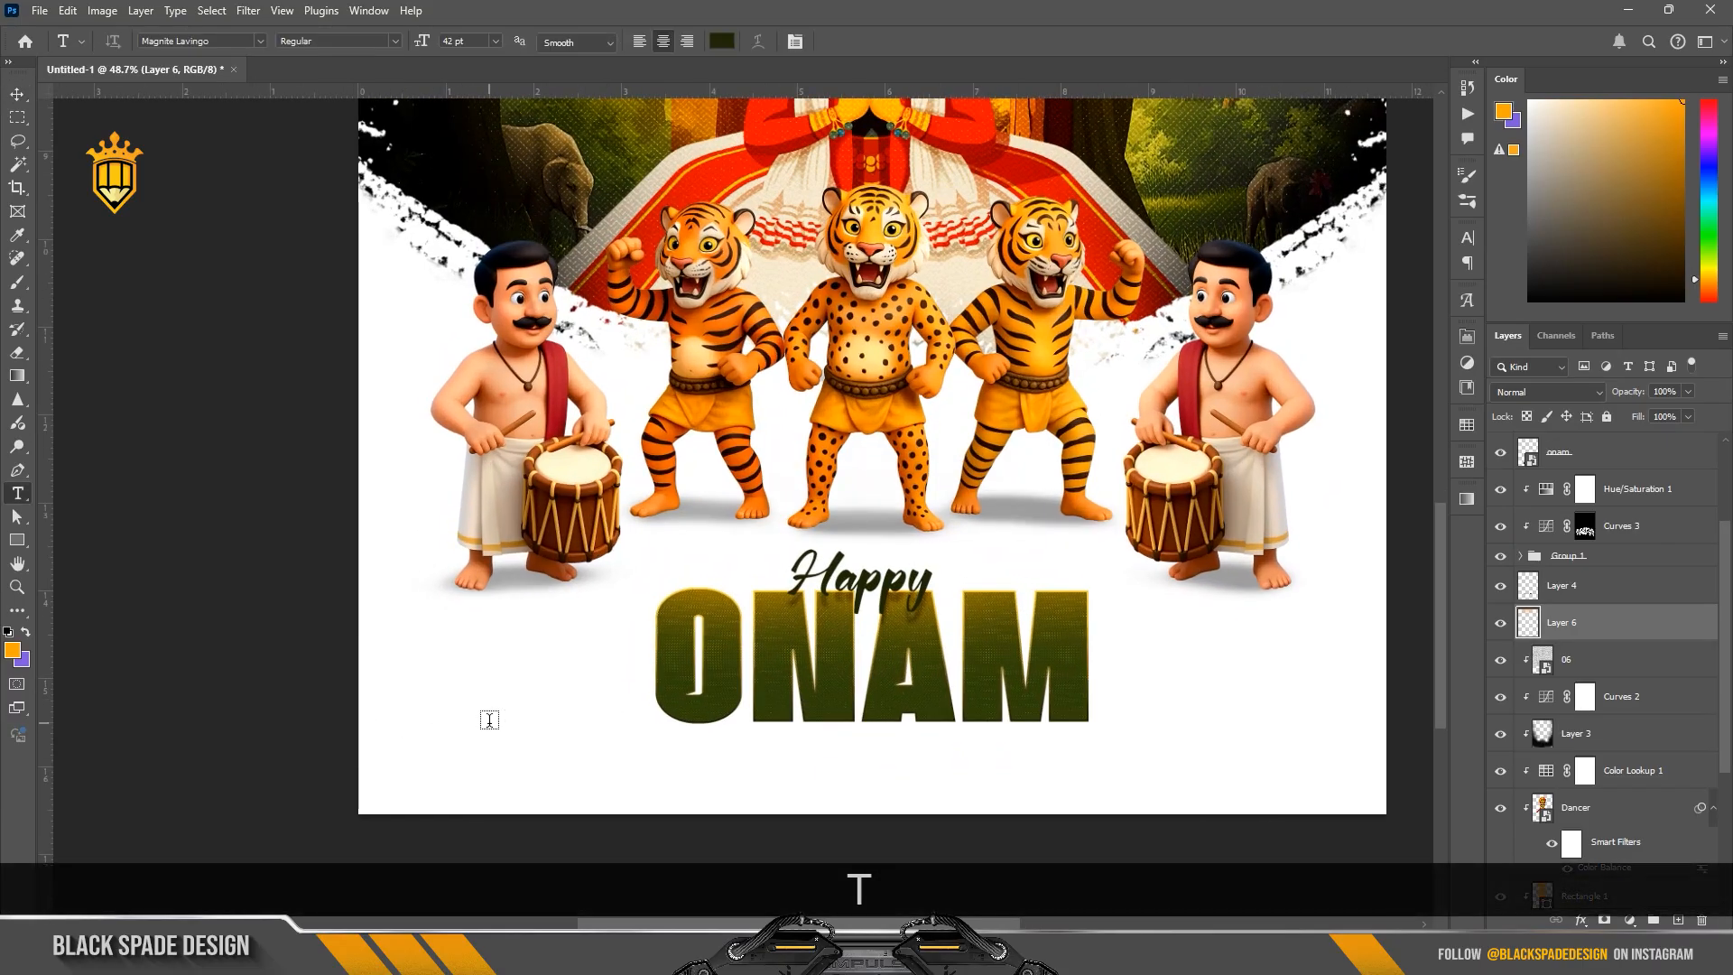
pyautogui.click(488, 720)
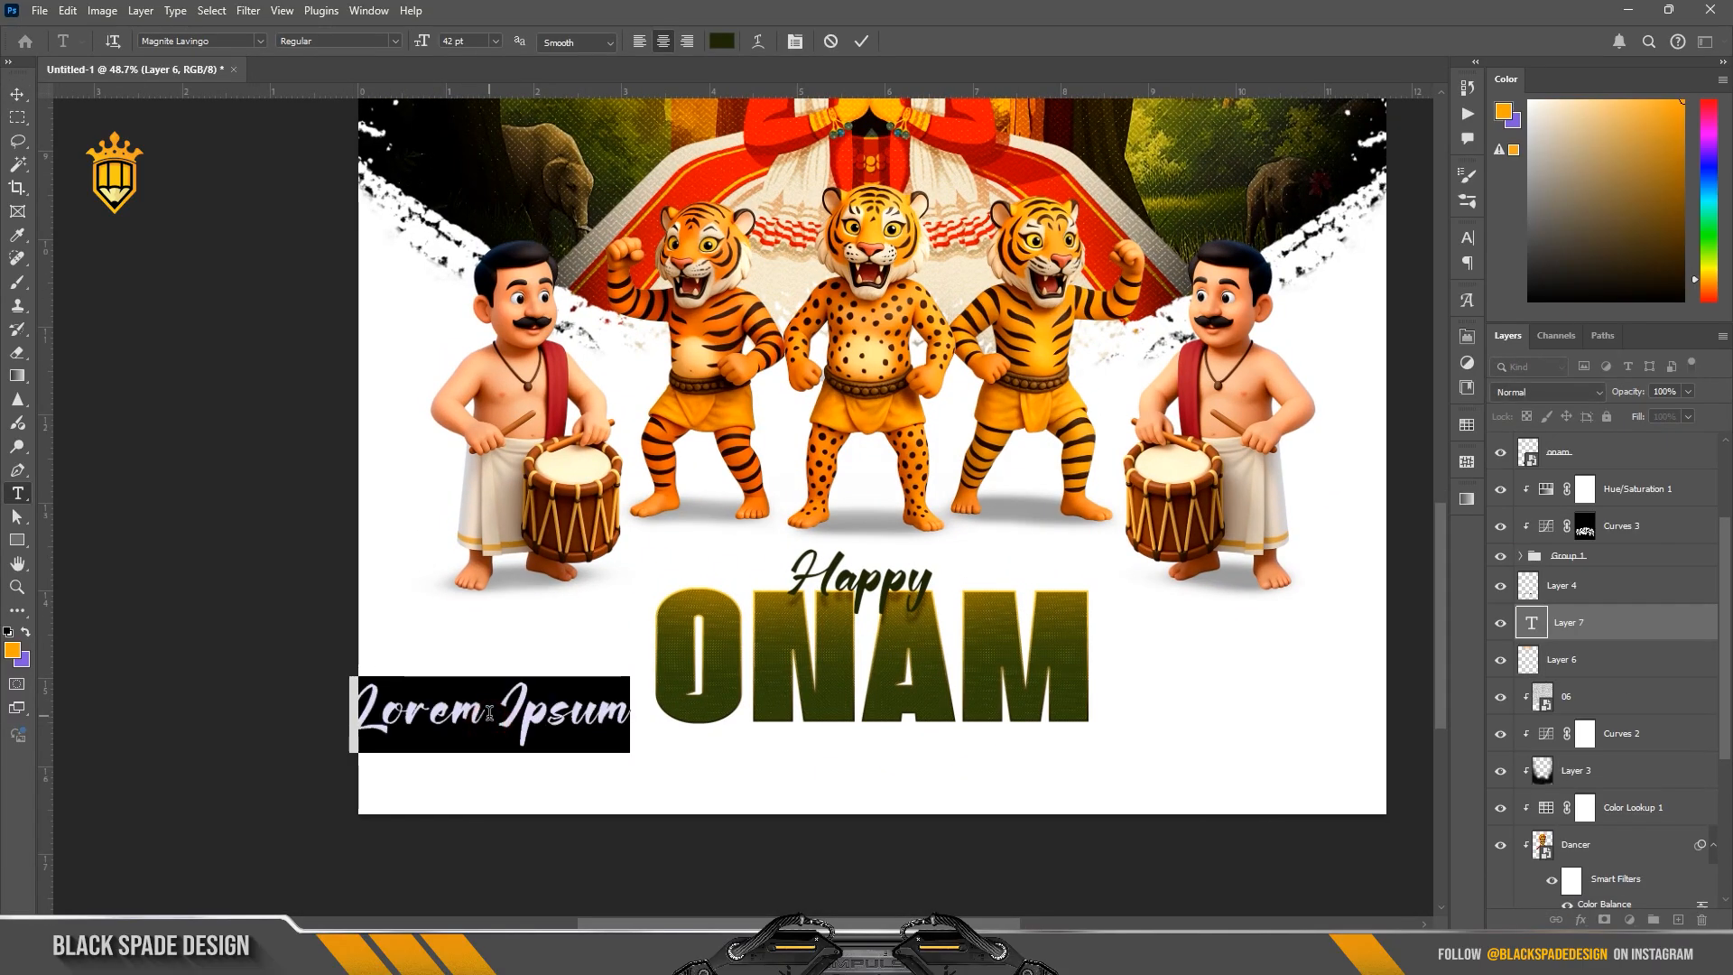
pyautogui.write('L')
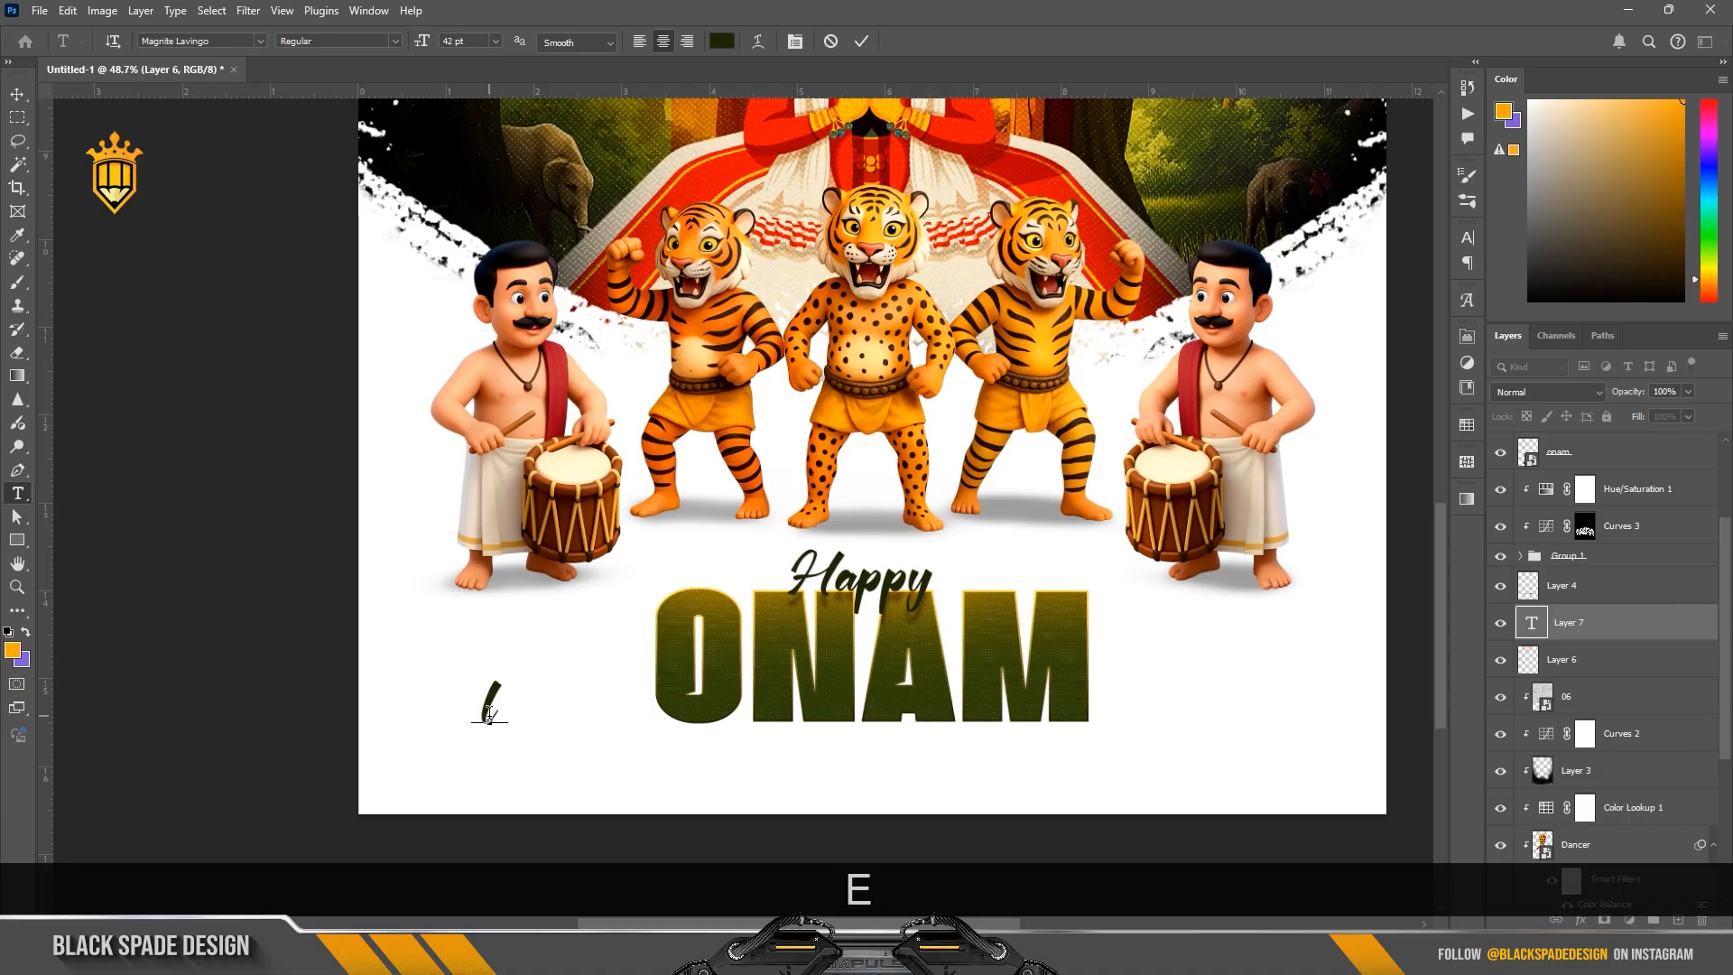
pyautogui.write('ets g')
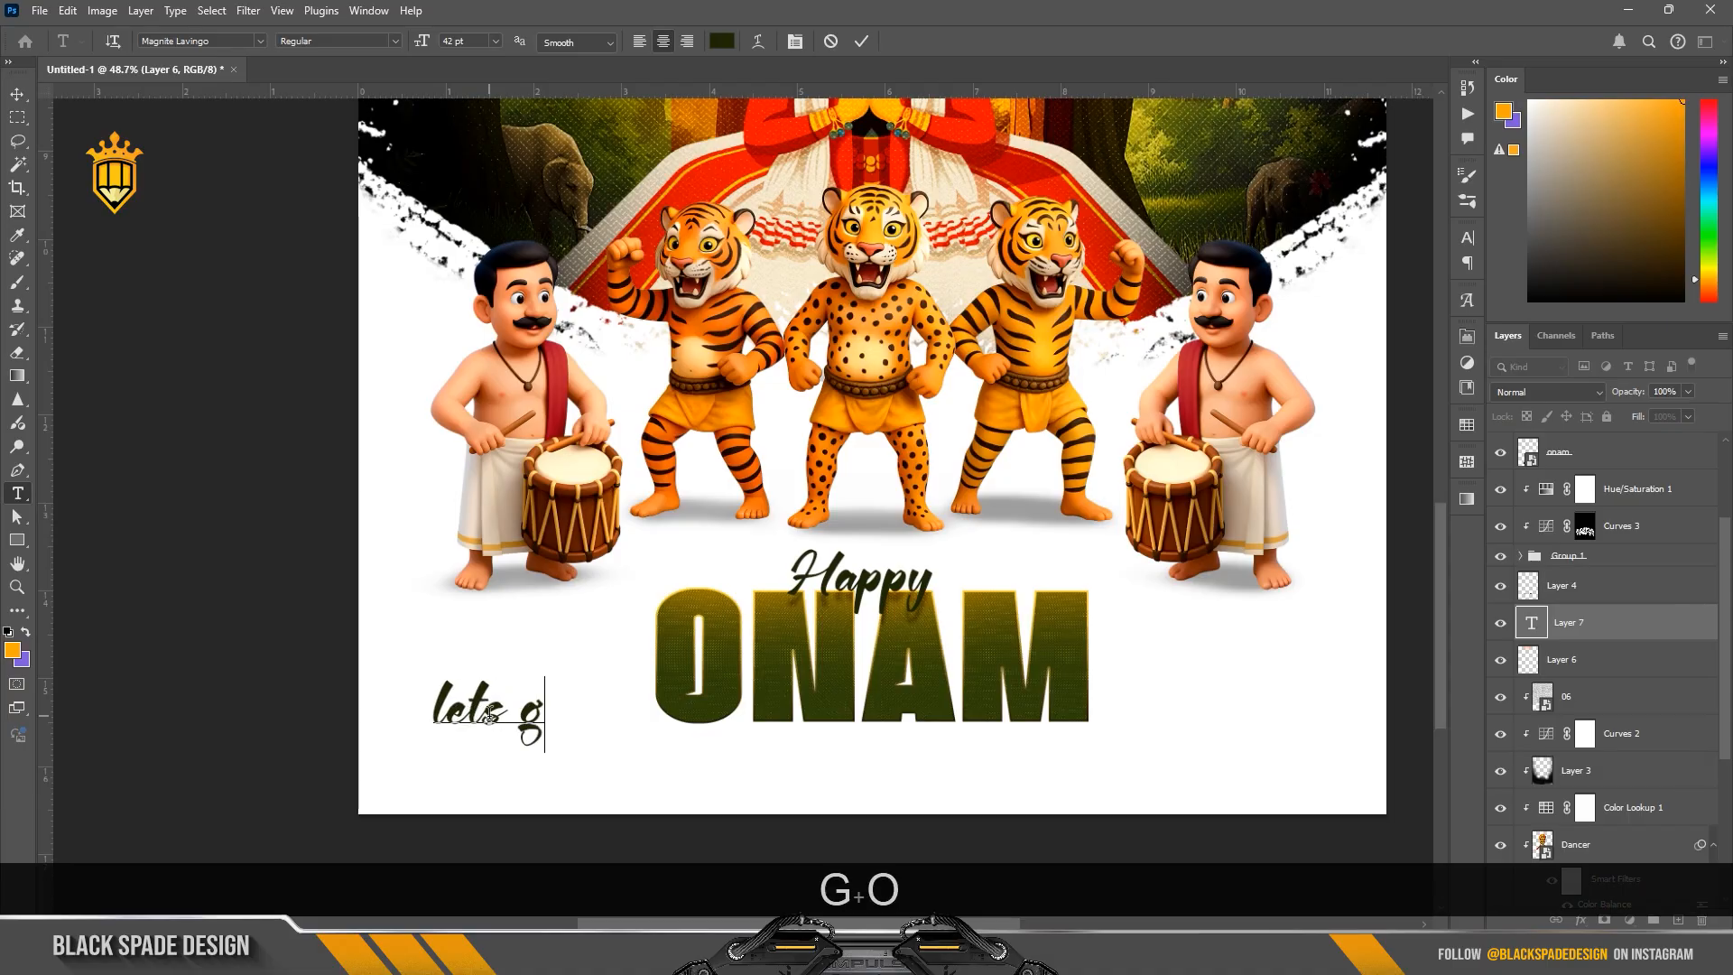
pyautogui.write('o')
# Step: Format the "lets go" text in Bahnschrift SemiBold with all caps
pyautogui.hotkey('ctrl', 'a')
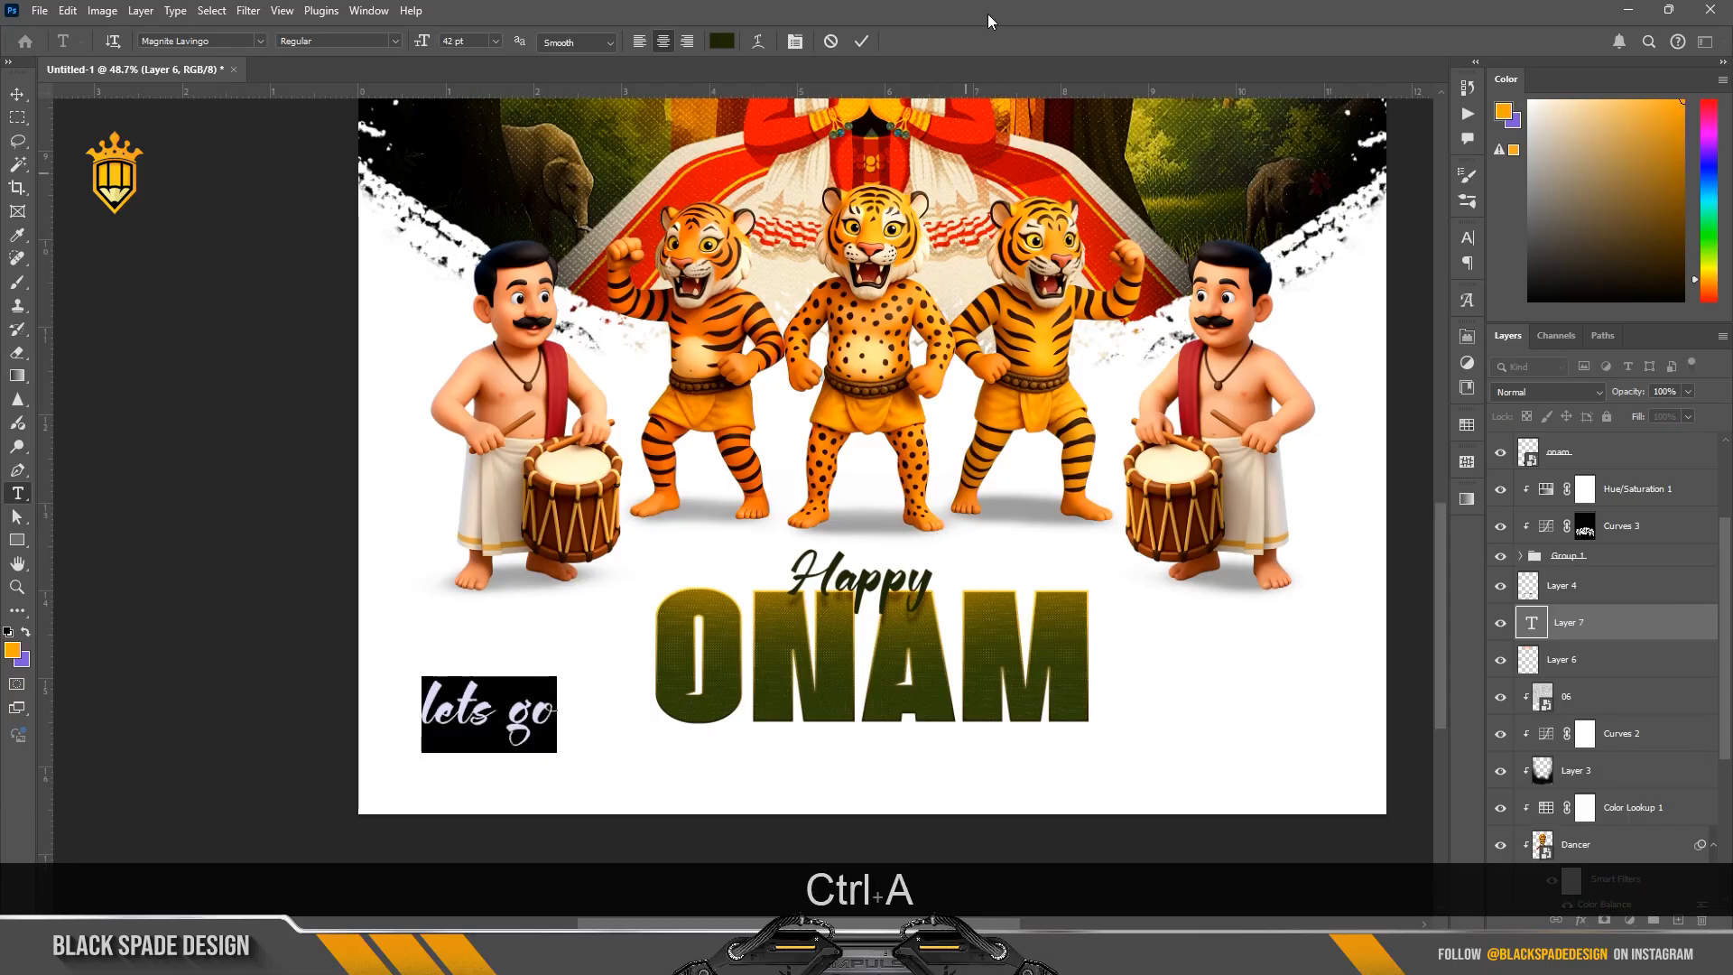
pyautogui.click(797, 42)
pyautogui.click(1359, 265)
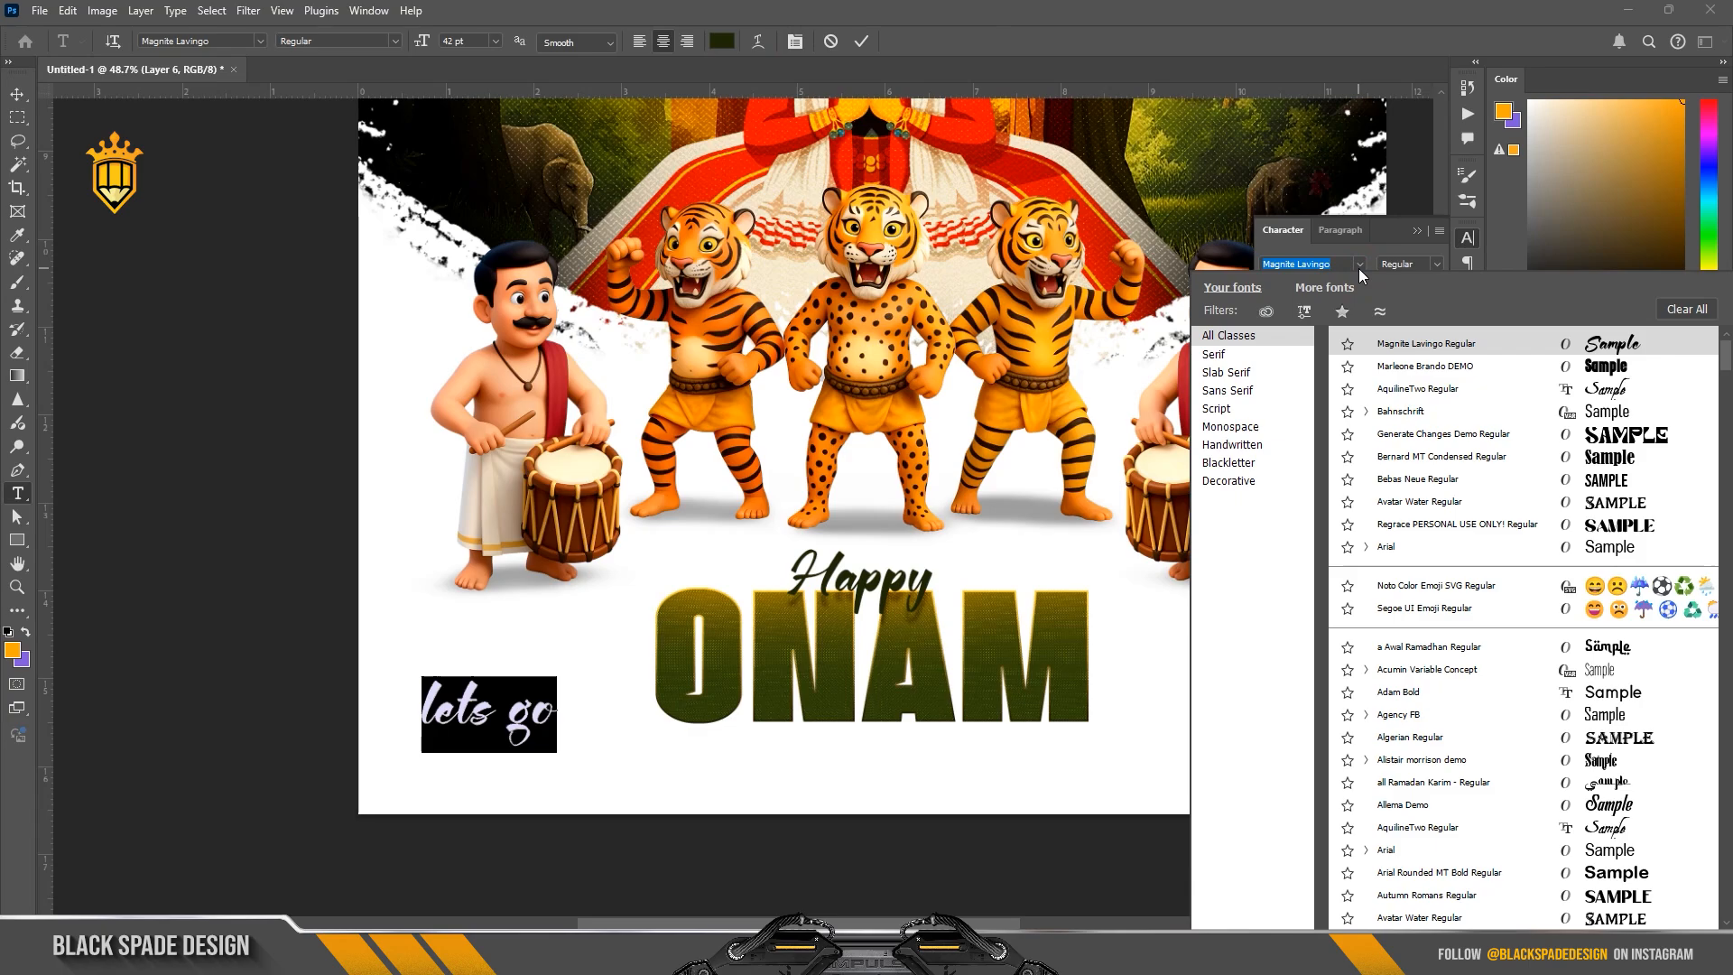
pyautogui.click(1399, 415)
pyautogui.click(1319, 363)
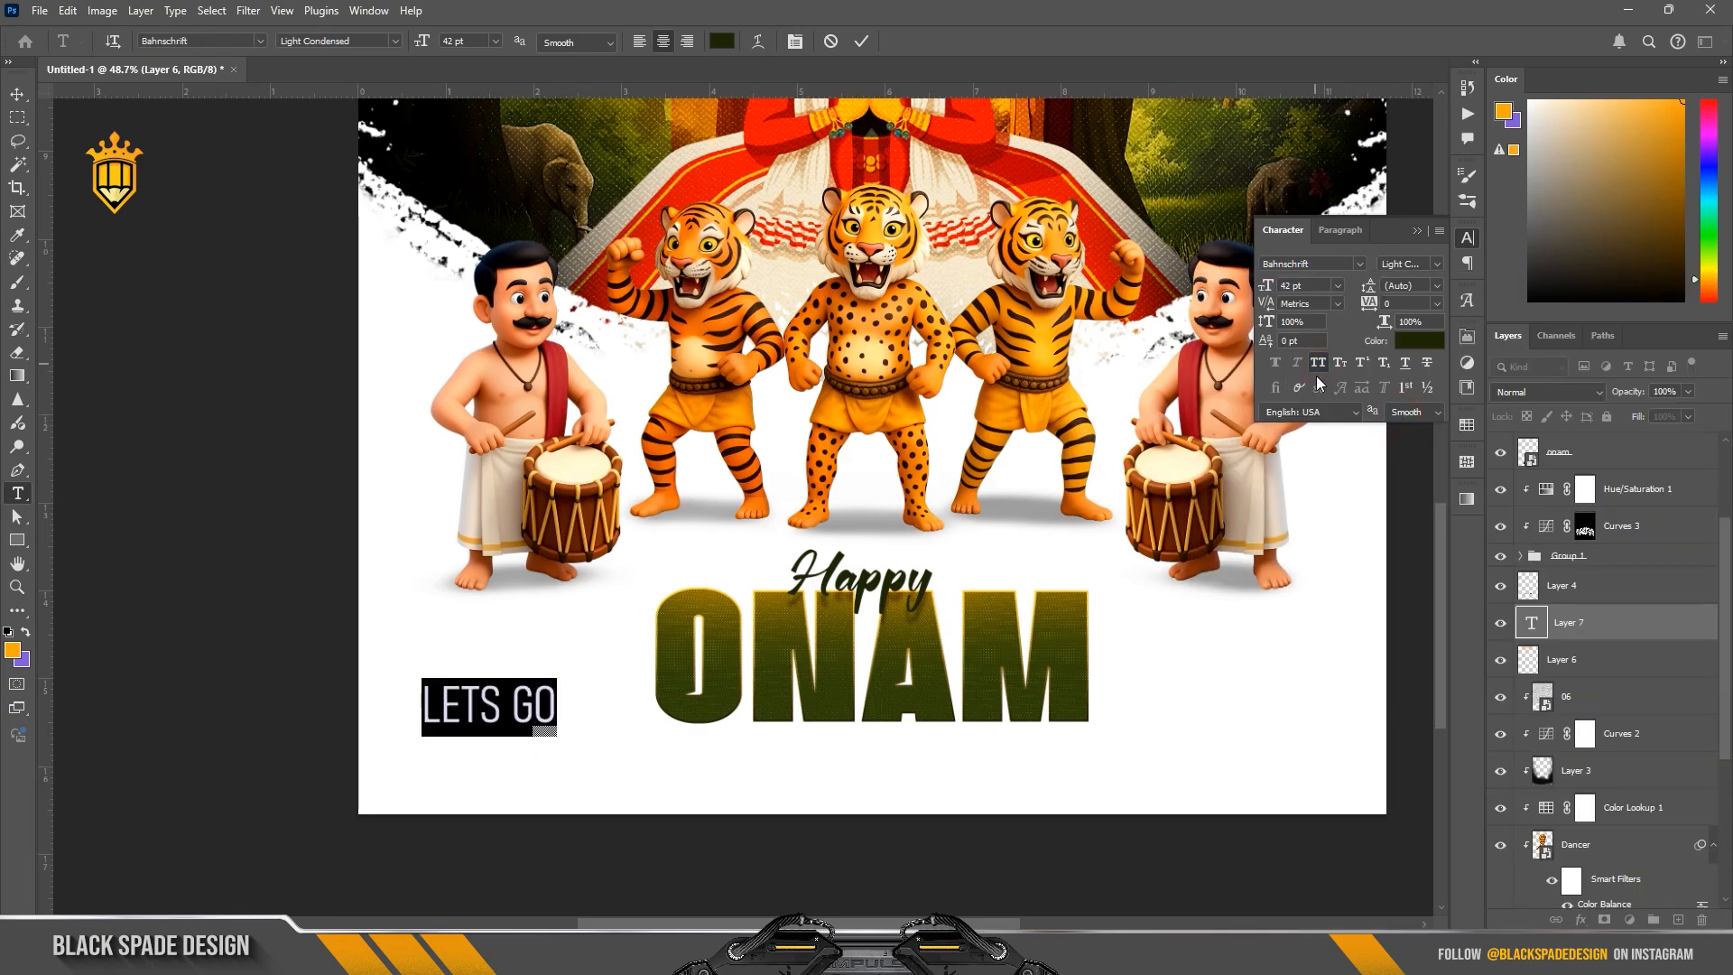
pyautogui.click(1437, 264)
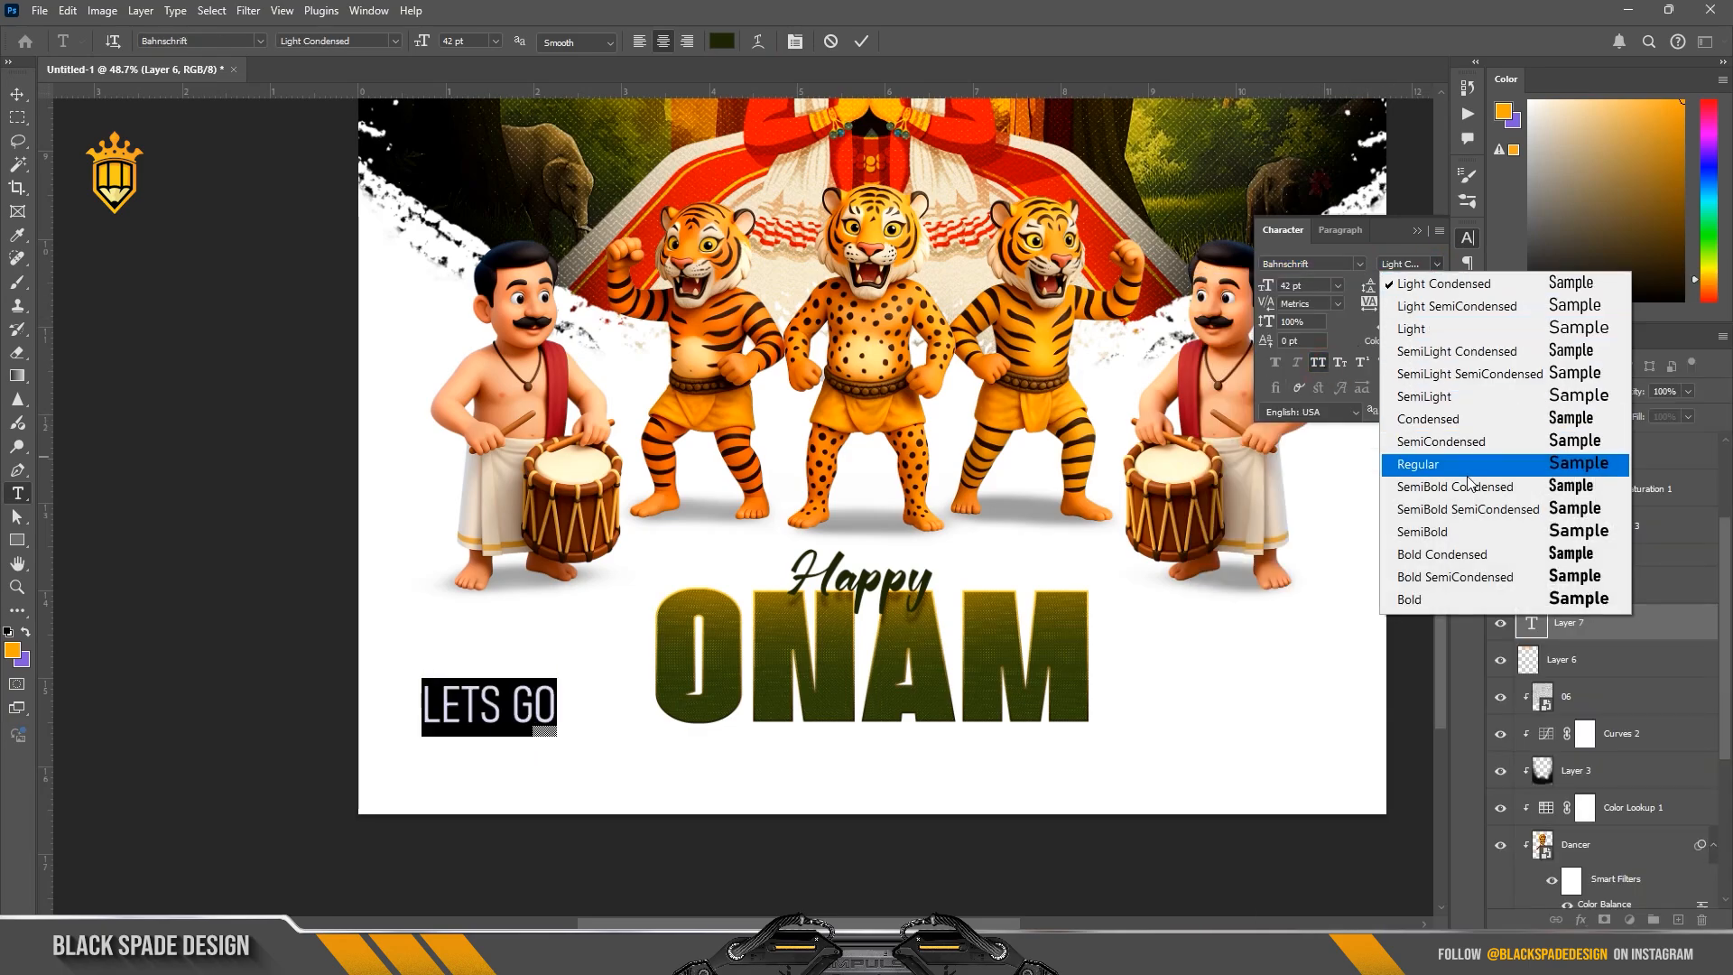
pyautogui.click(1476, 538)
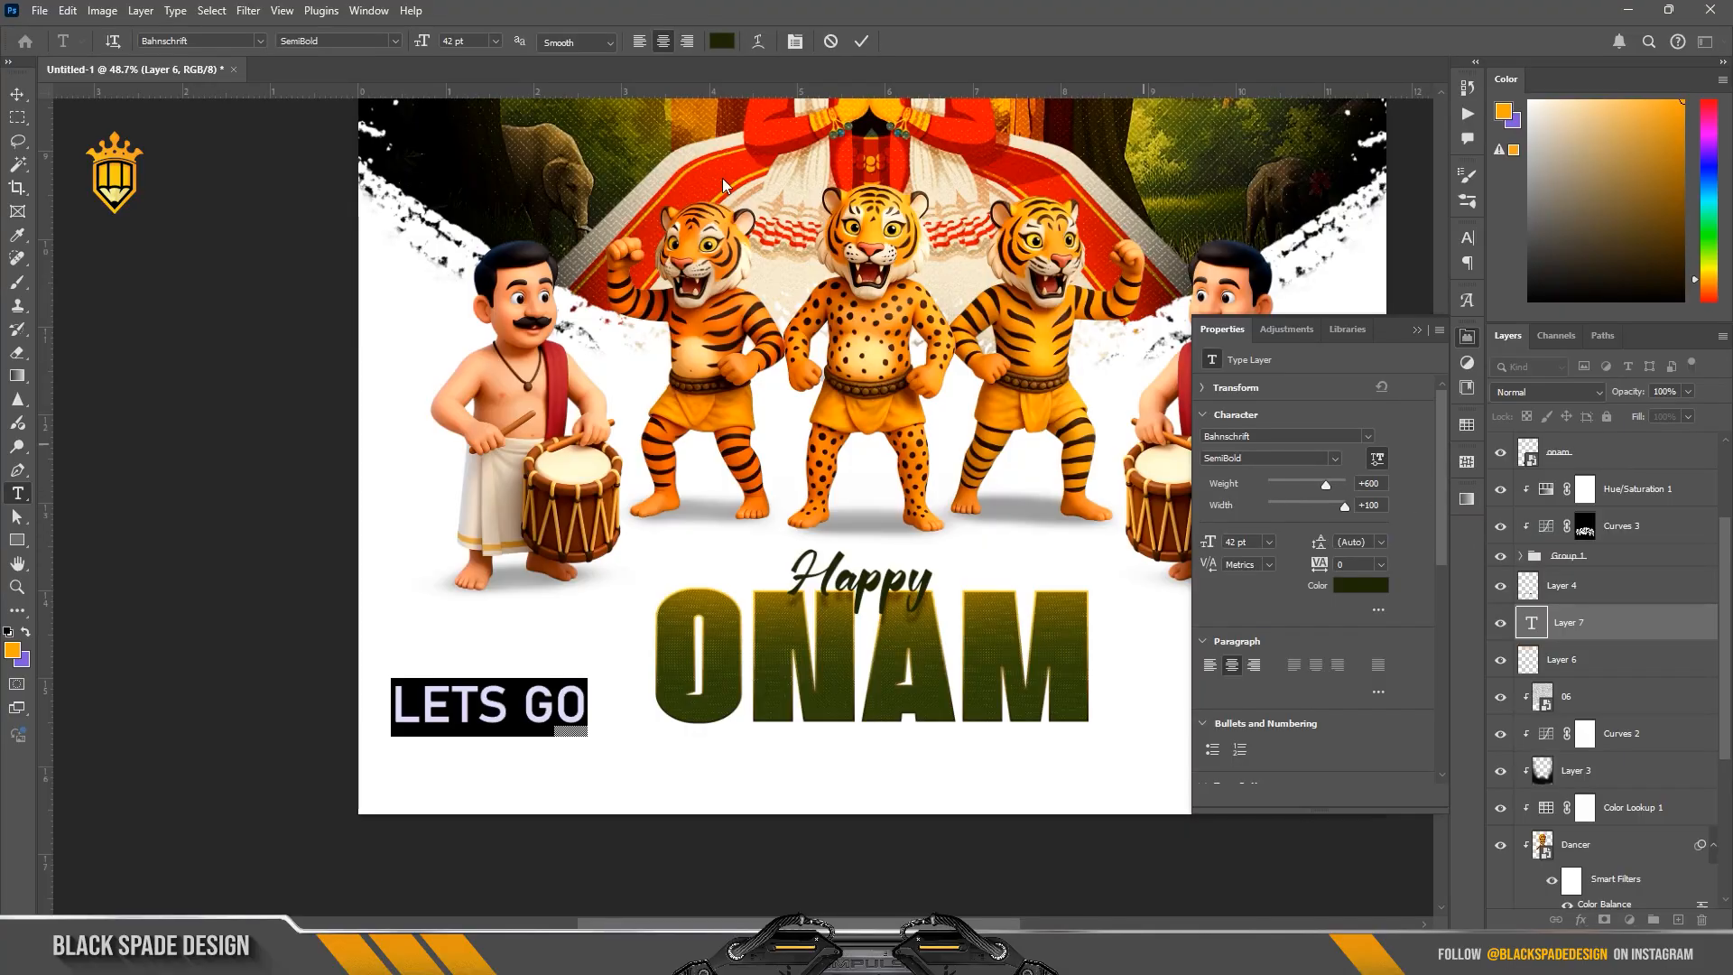
# Step: Set the text to 28 pt with tracking 40 and insert the missing apostrophe so it reads LET'S GO
pyautogui.moveTo(418, 42); pyautogui.dragTo(406, 43)
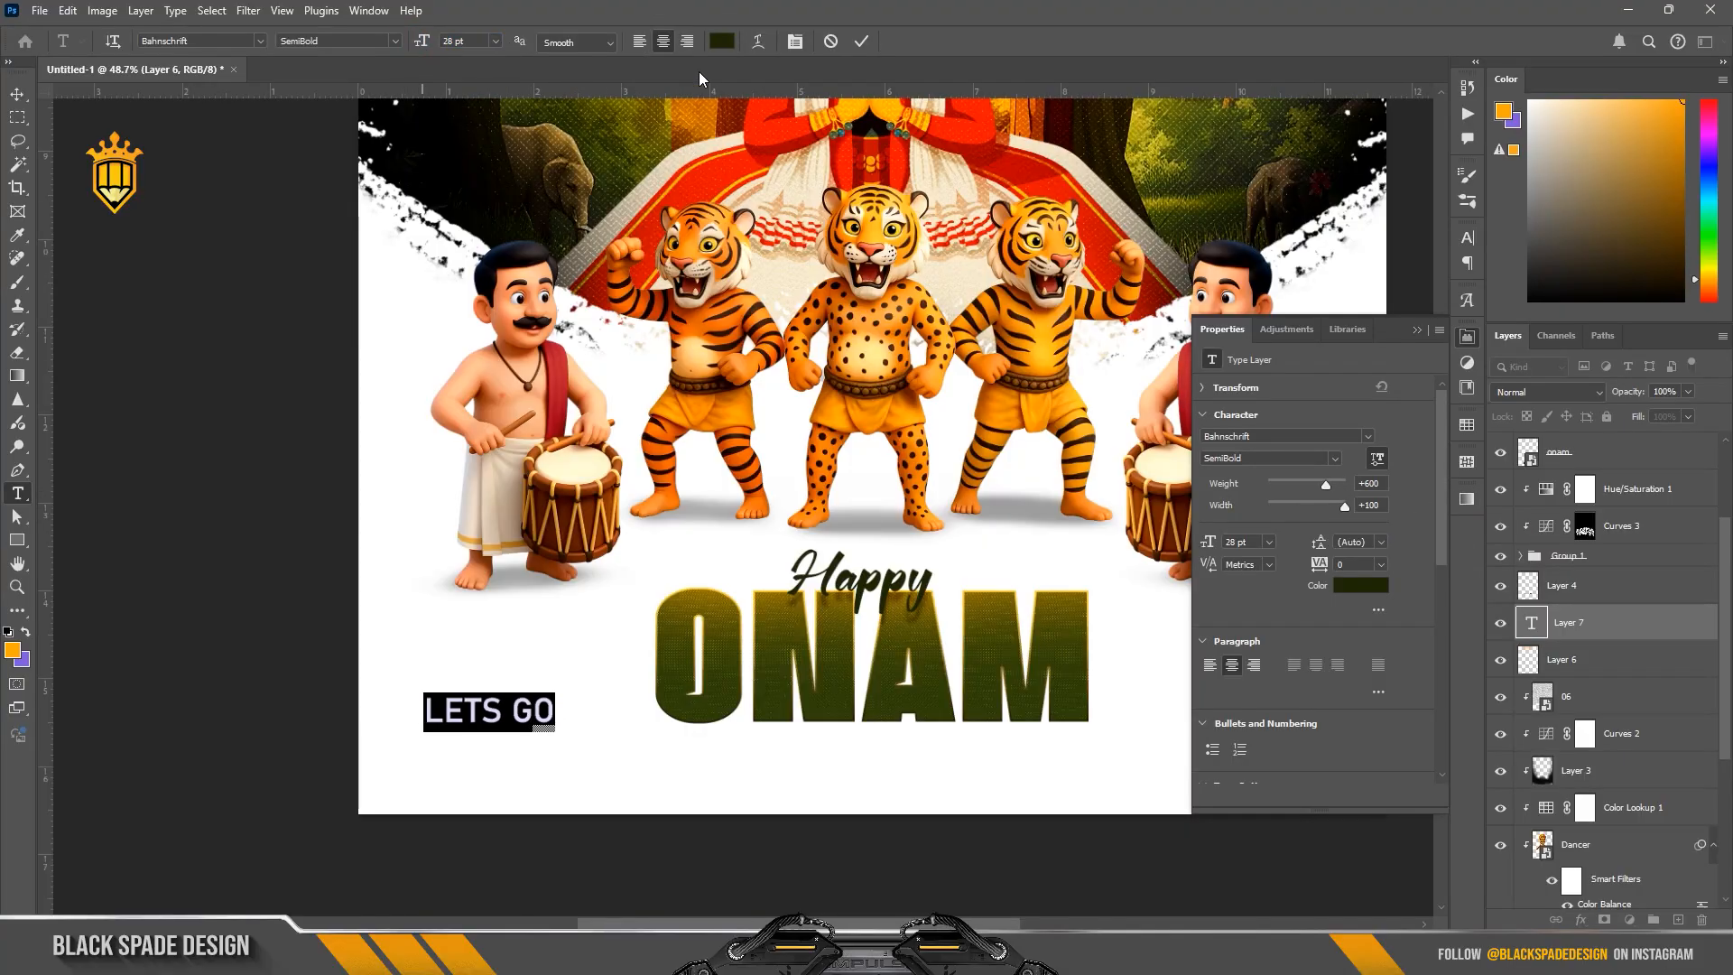
pyautogui.click(795, 42)
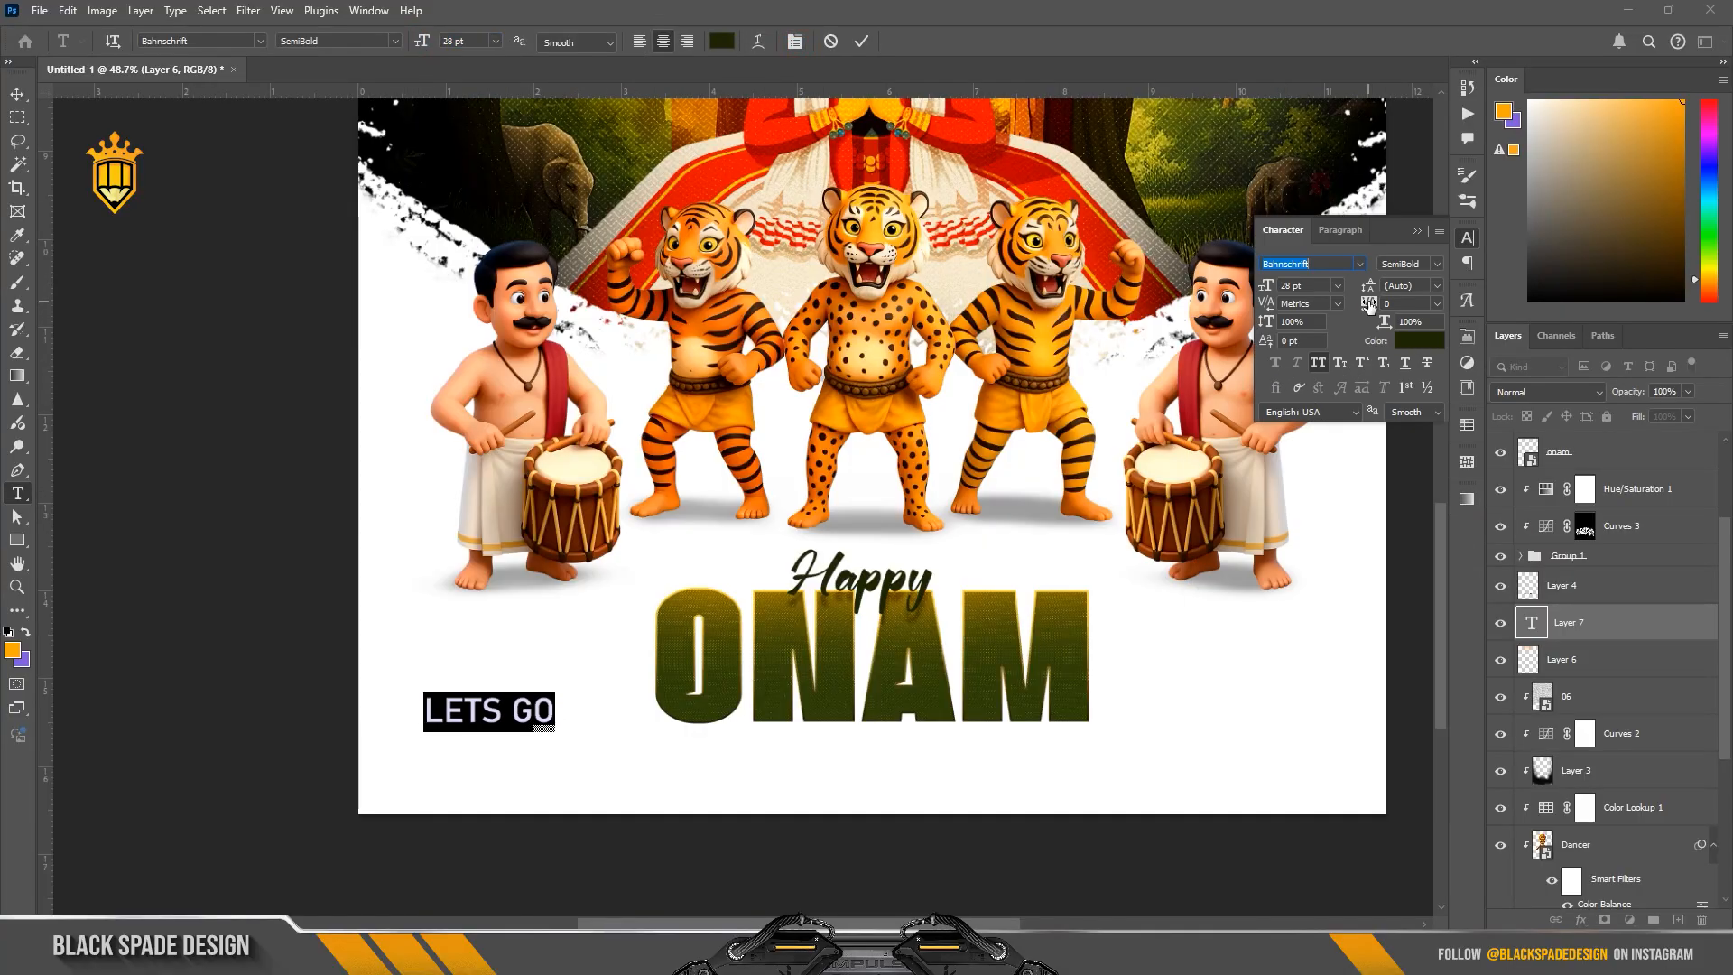
pyautogui.click(480, 708)
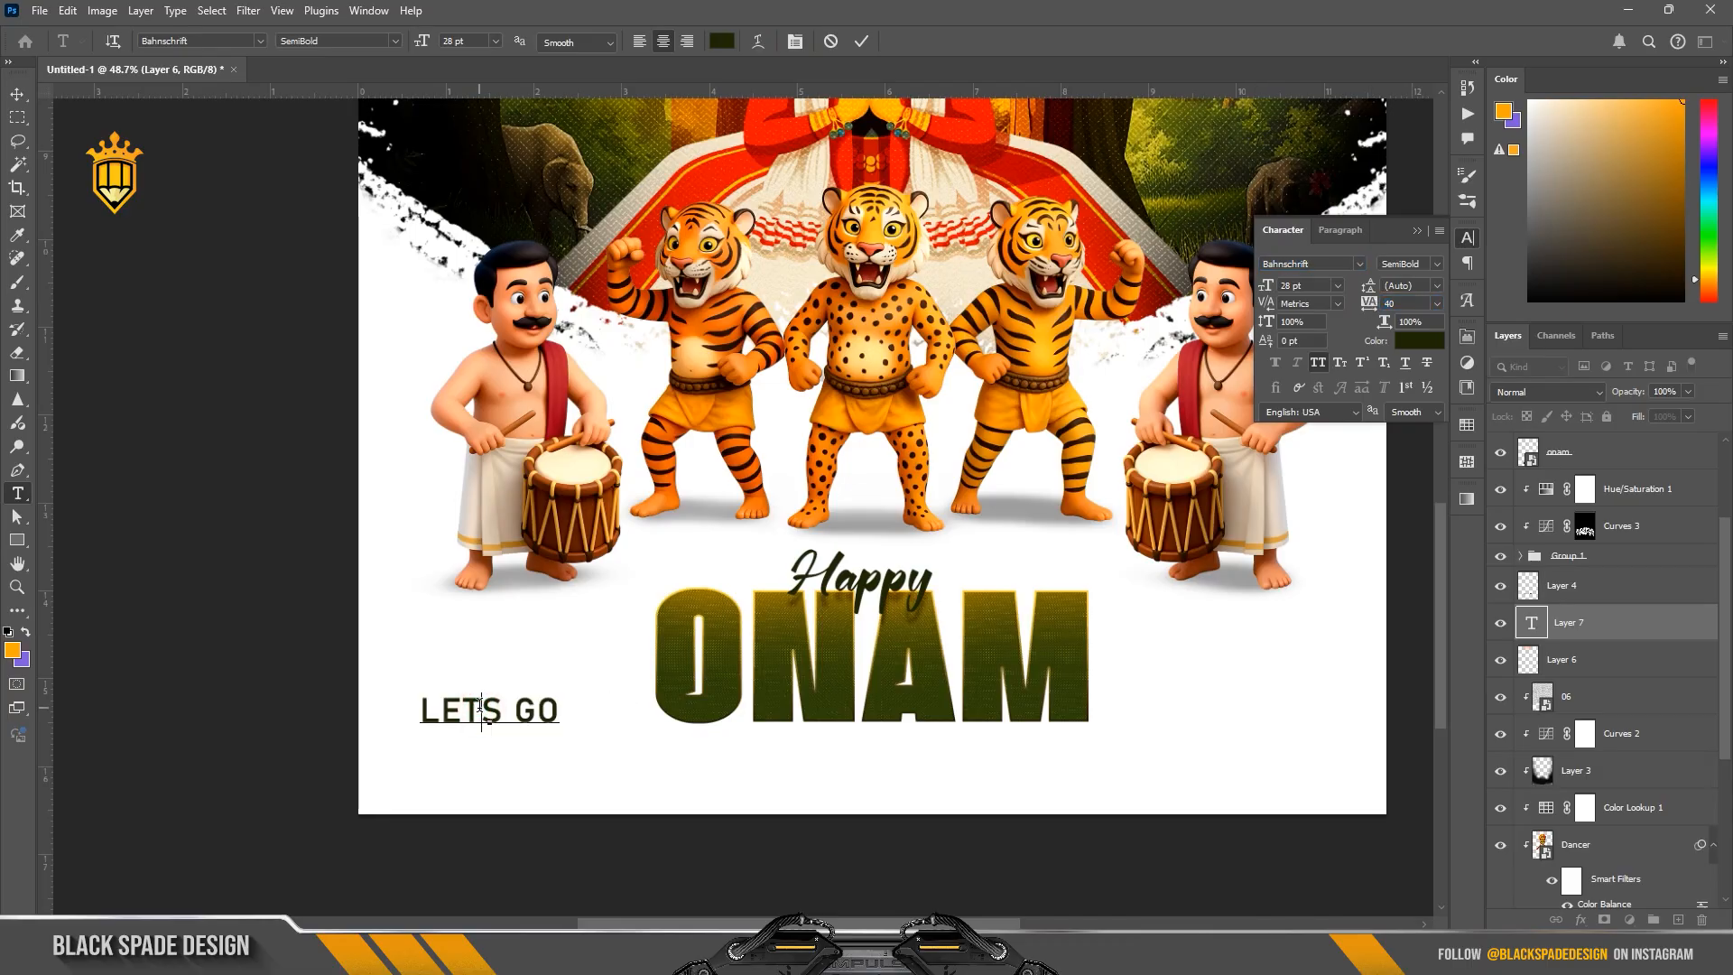
pyautogui.write("'")
pyautogui.hotkey('ctrl', 'a')
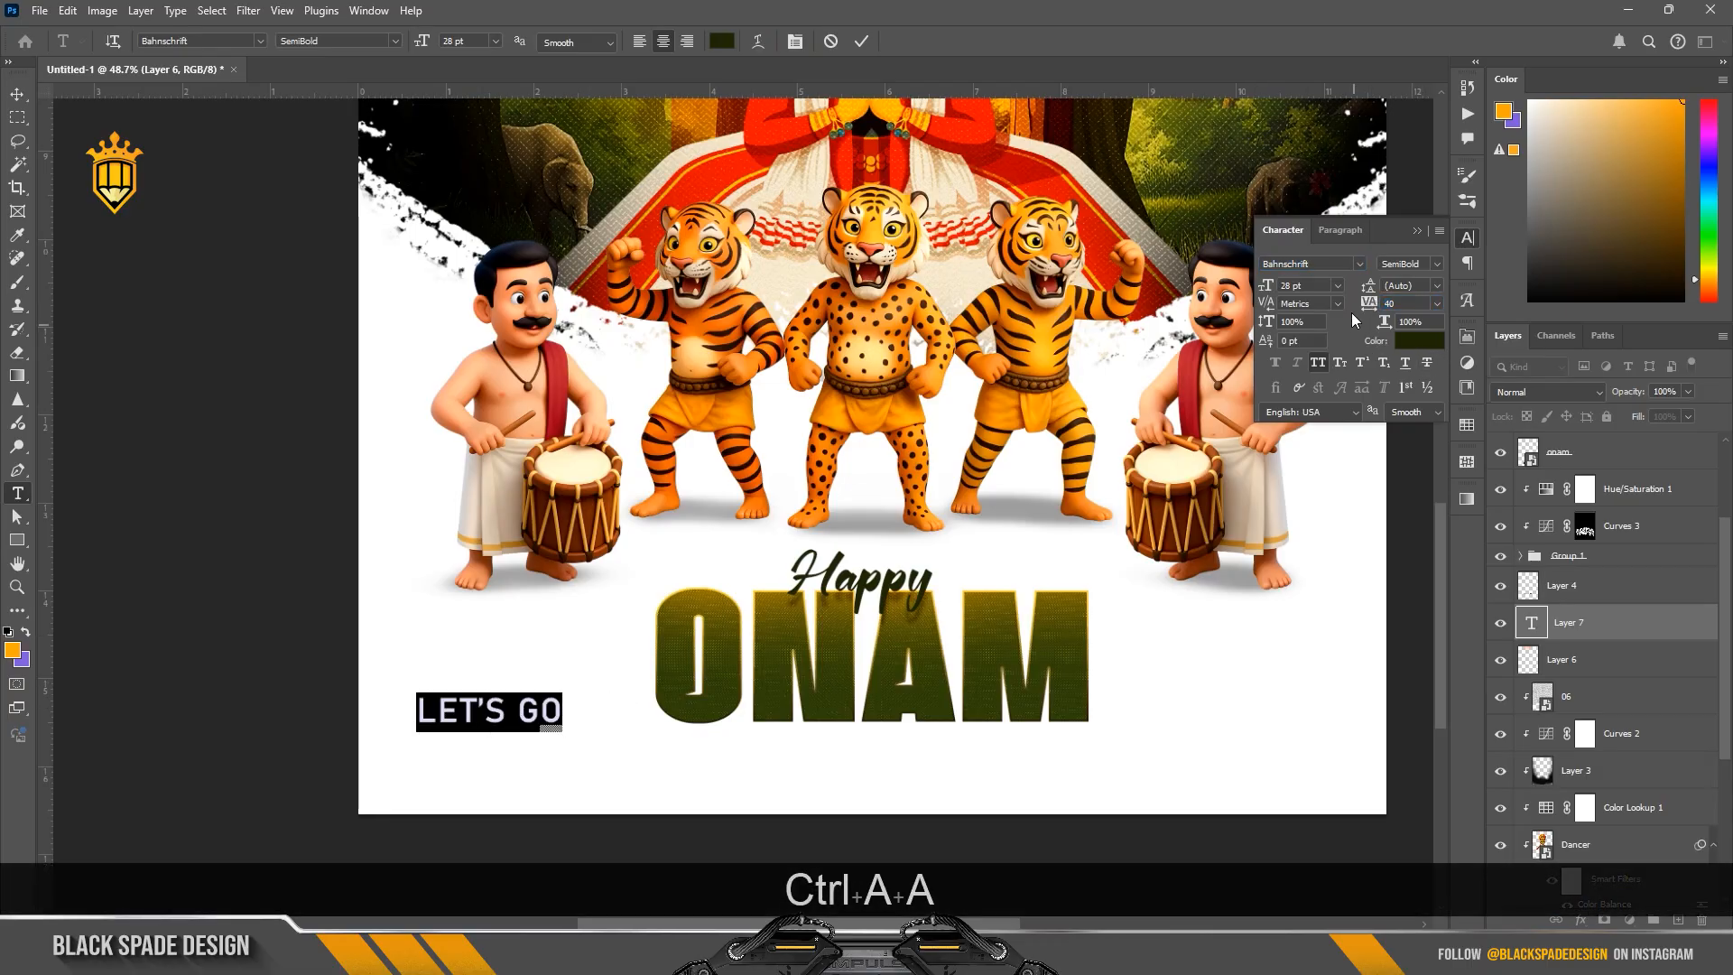
# Step: Set the LET'S GO text's tracking to 160 and its size to 21 pt, and commit the edit
pyautogui.moveTo(1369, 304); pyautogui.dragTo(1372, 307)
pyautogui.moveTo(1266, 287); pyautogui.dragTo(1259, 288)
pyautogui.click(860, 42)
pyautogui.press('v')
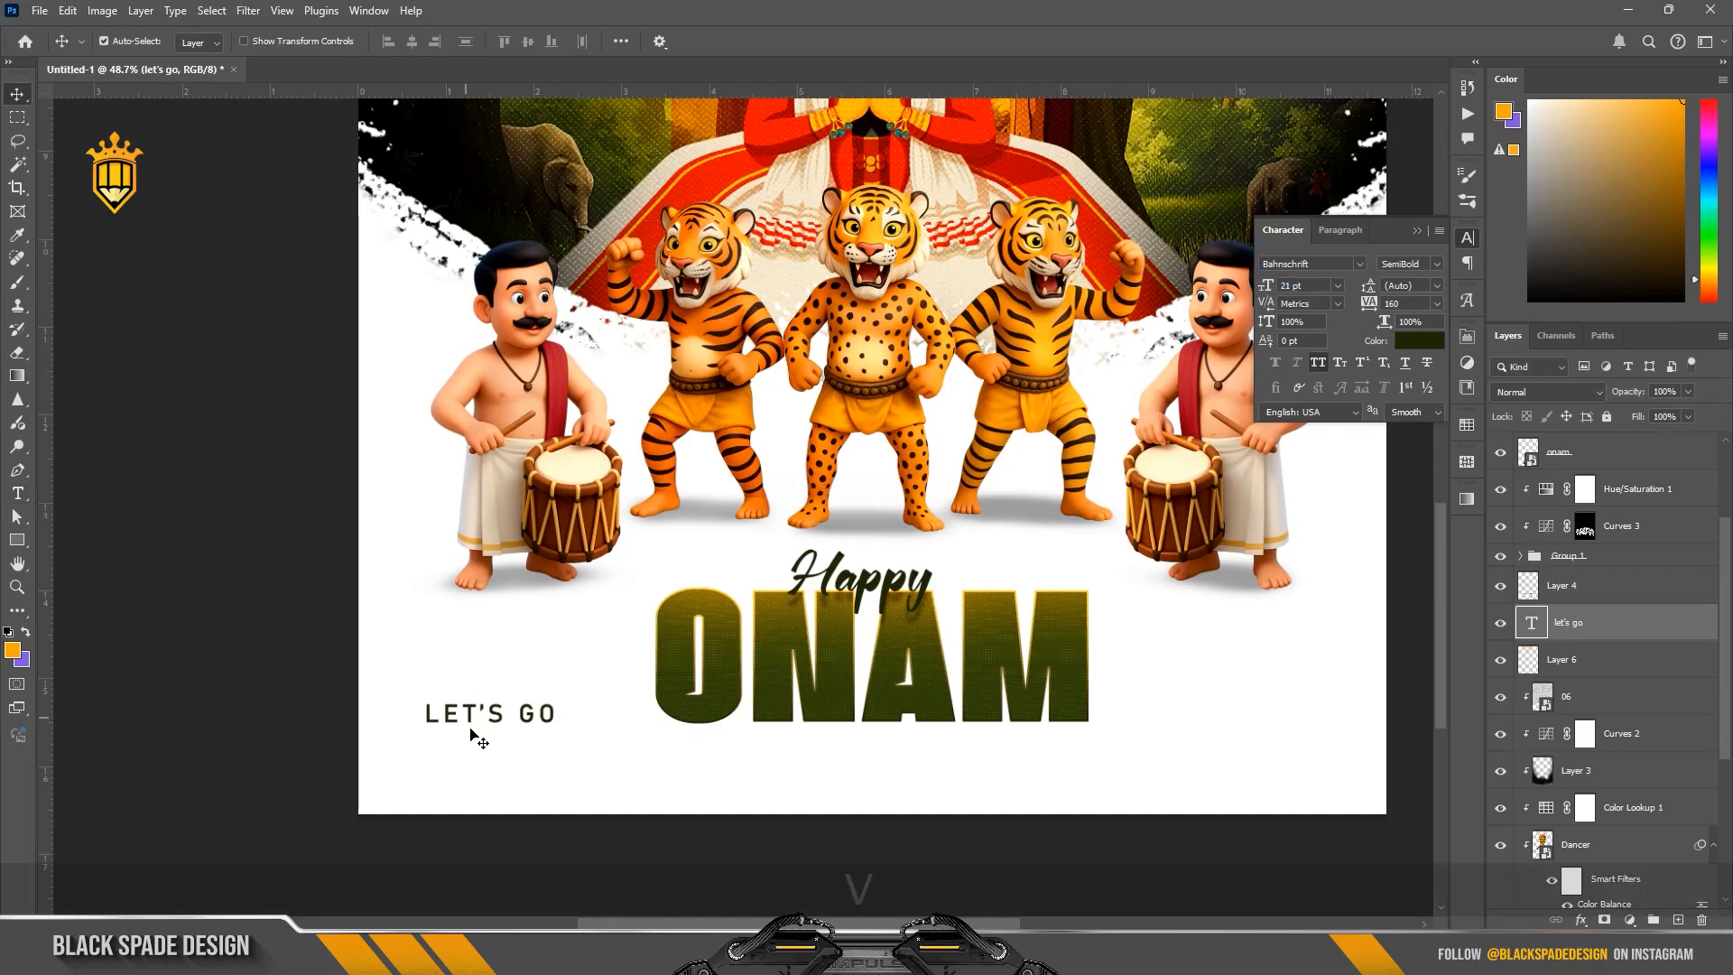
# Step: Move LET'S GO up beside the left edge of the ONAM title and set its size to 19 pt
pyautogui.moveTo(492, 717); pyautogui.dragTo(555, 686)
pyautogui.scroll(3, 559, 663)
pyautogui.scroll(-3, 587, 663)
pyautogui.press('space')
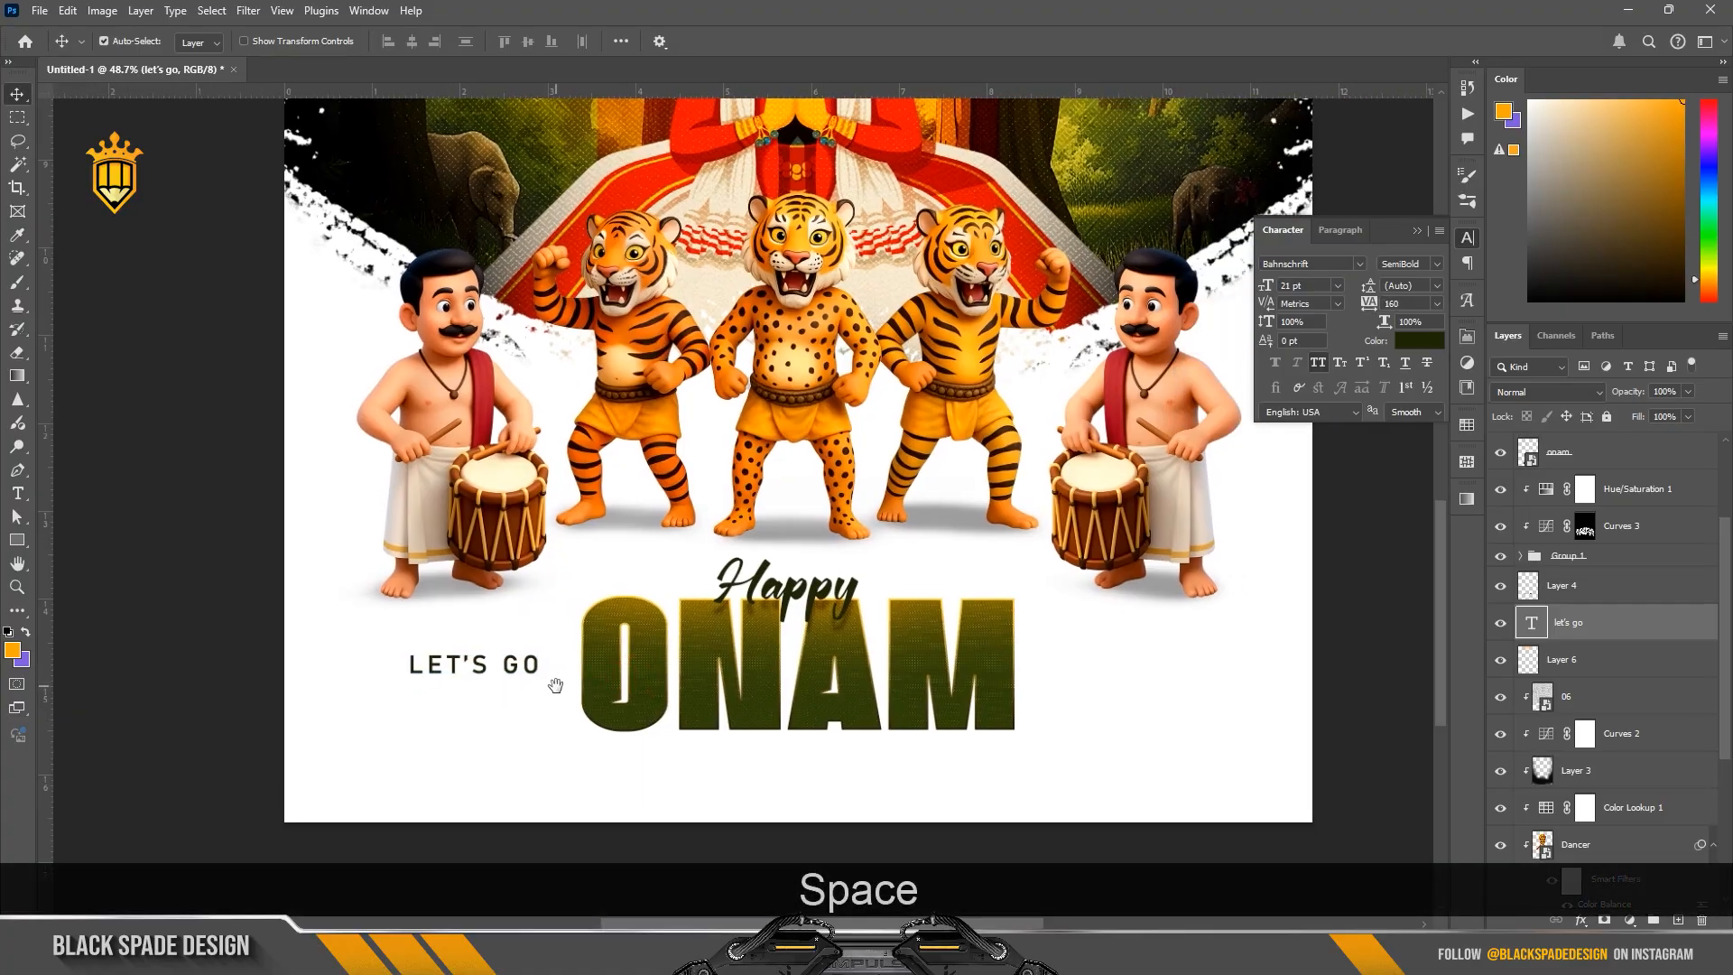
pyautogui.click(1292, 286)
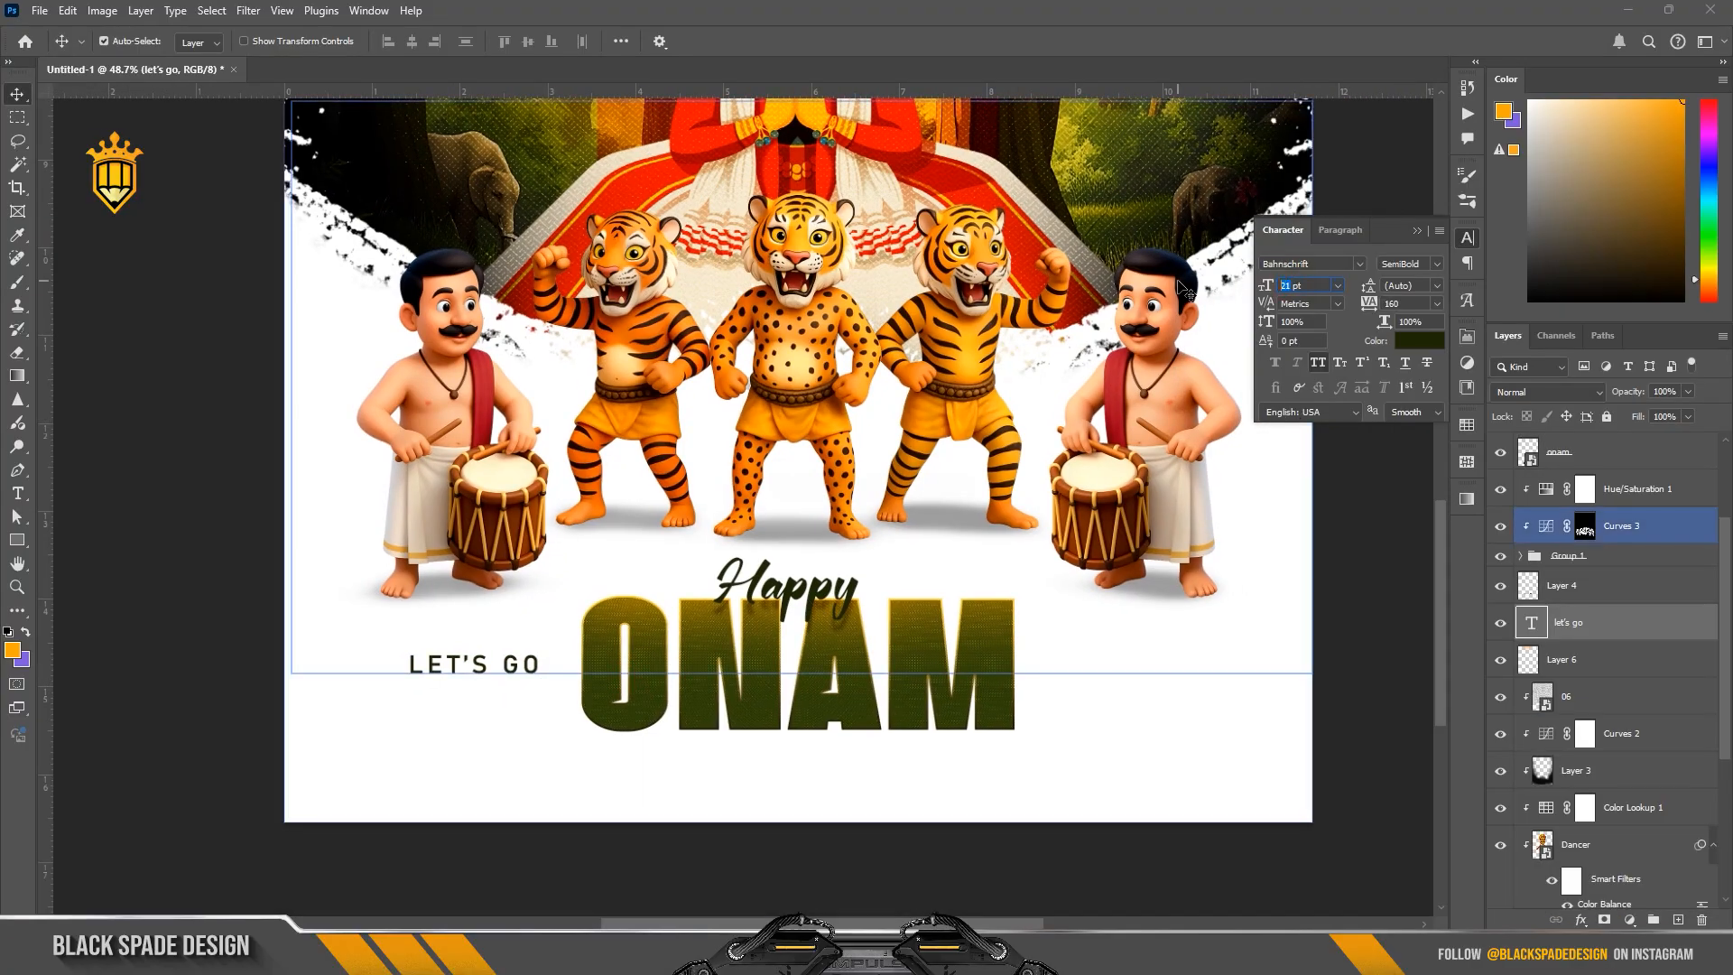
pyautogui.write('19')
pyautogui.press('Return')
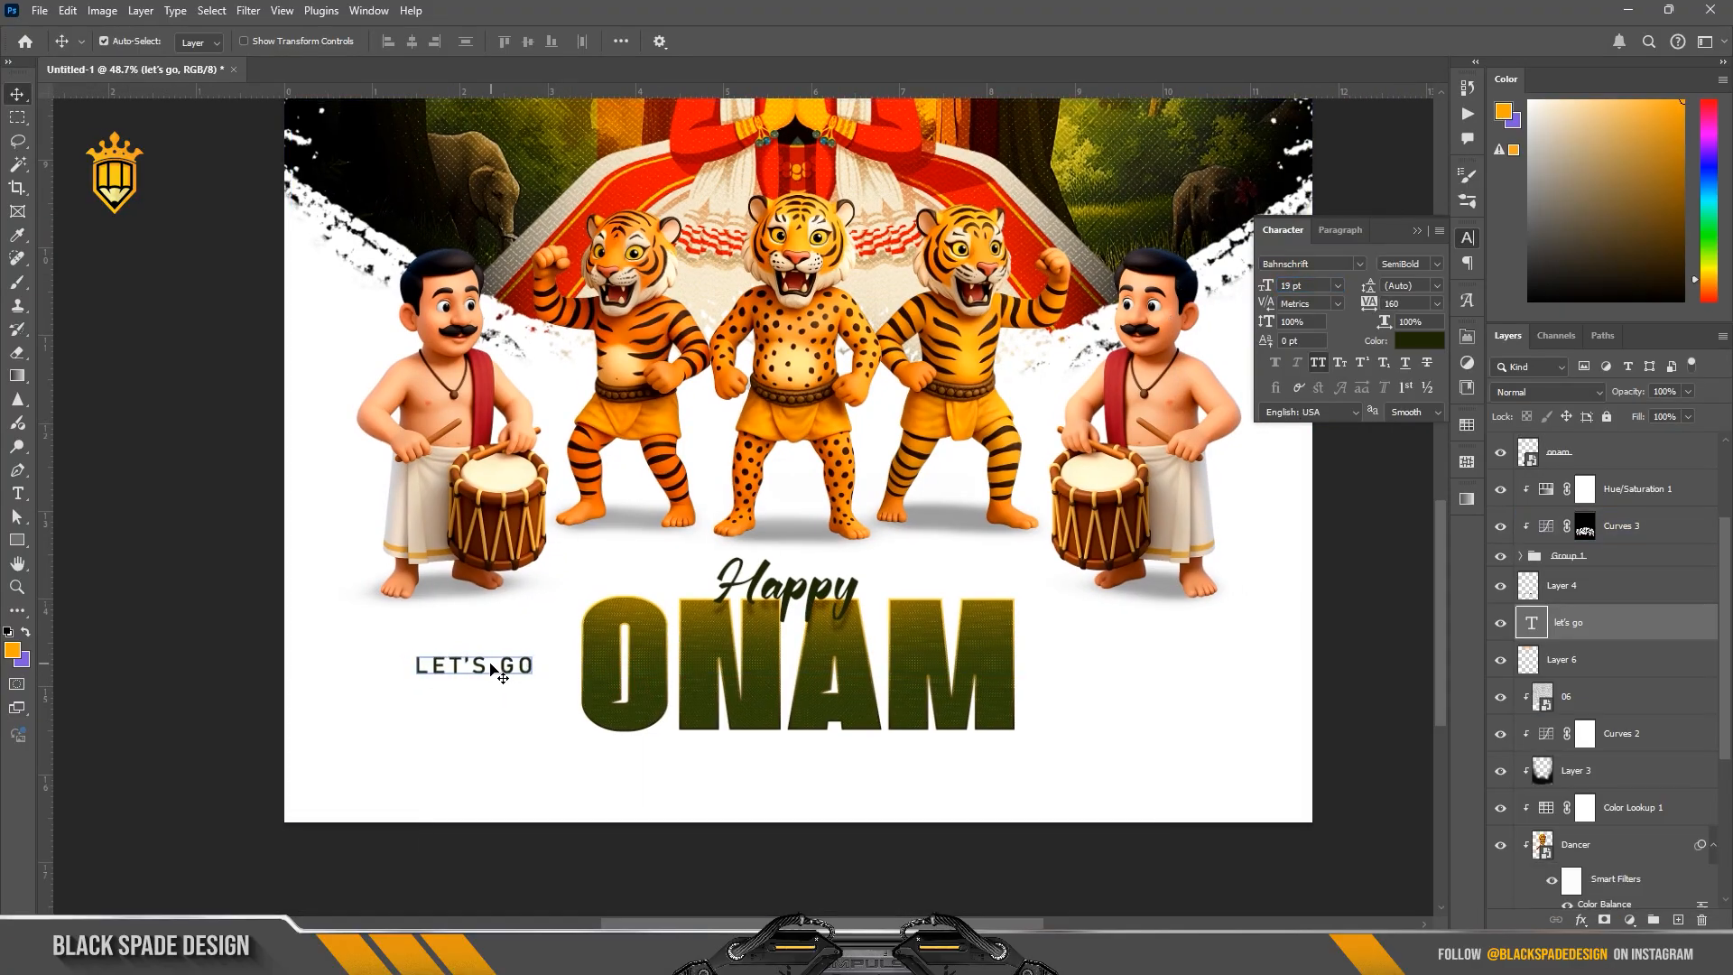
# Step: Duplicate LET'S GO to the right side of the ONAM title and change the copy's text to CELEBRATE
pyautogui.moveTo(492, 665); pyautogui.dragTo(924, 675)
pyautogui.scroll(-2, 502, 679)
pyautogui.doubleClick(1532, 622)
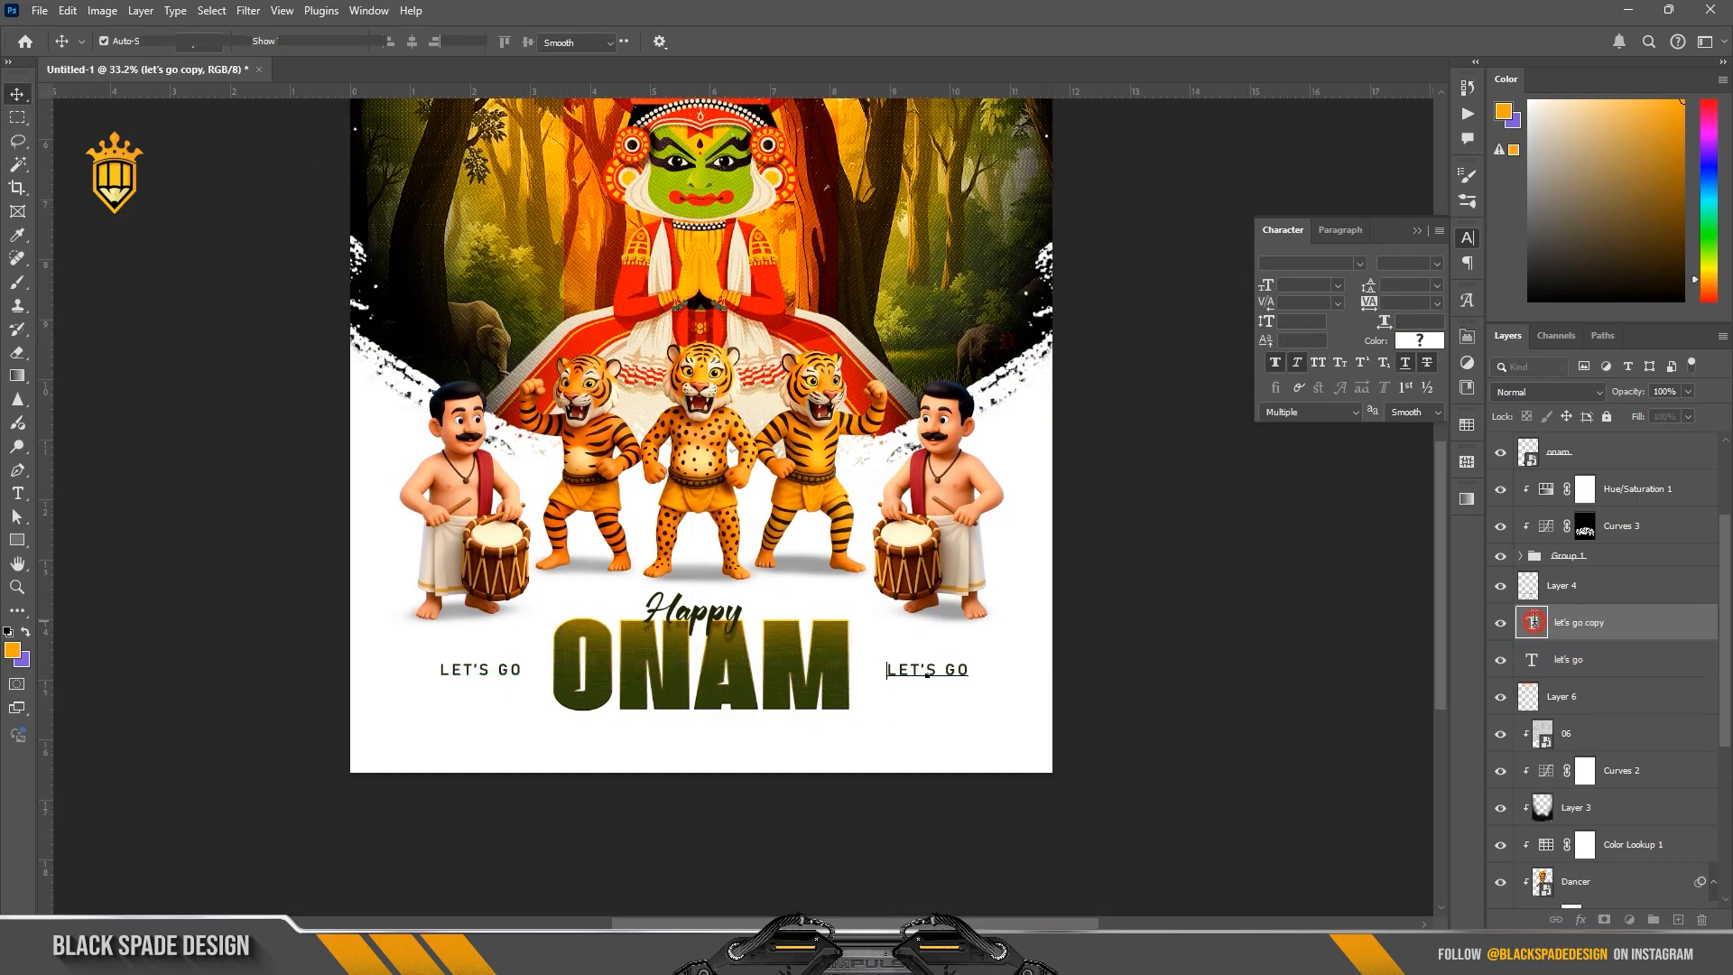
pyautogui.hotkey('ctrl', 'a')
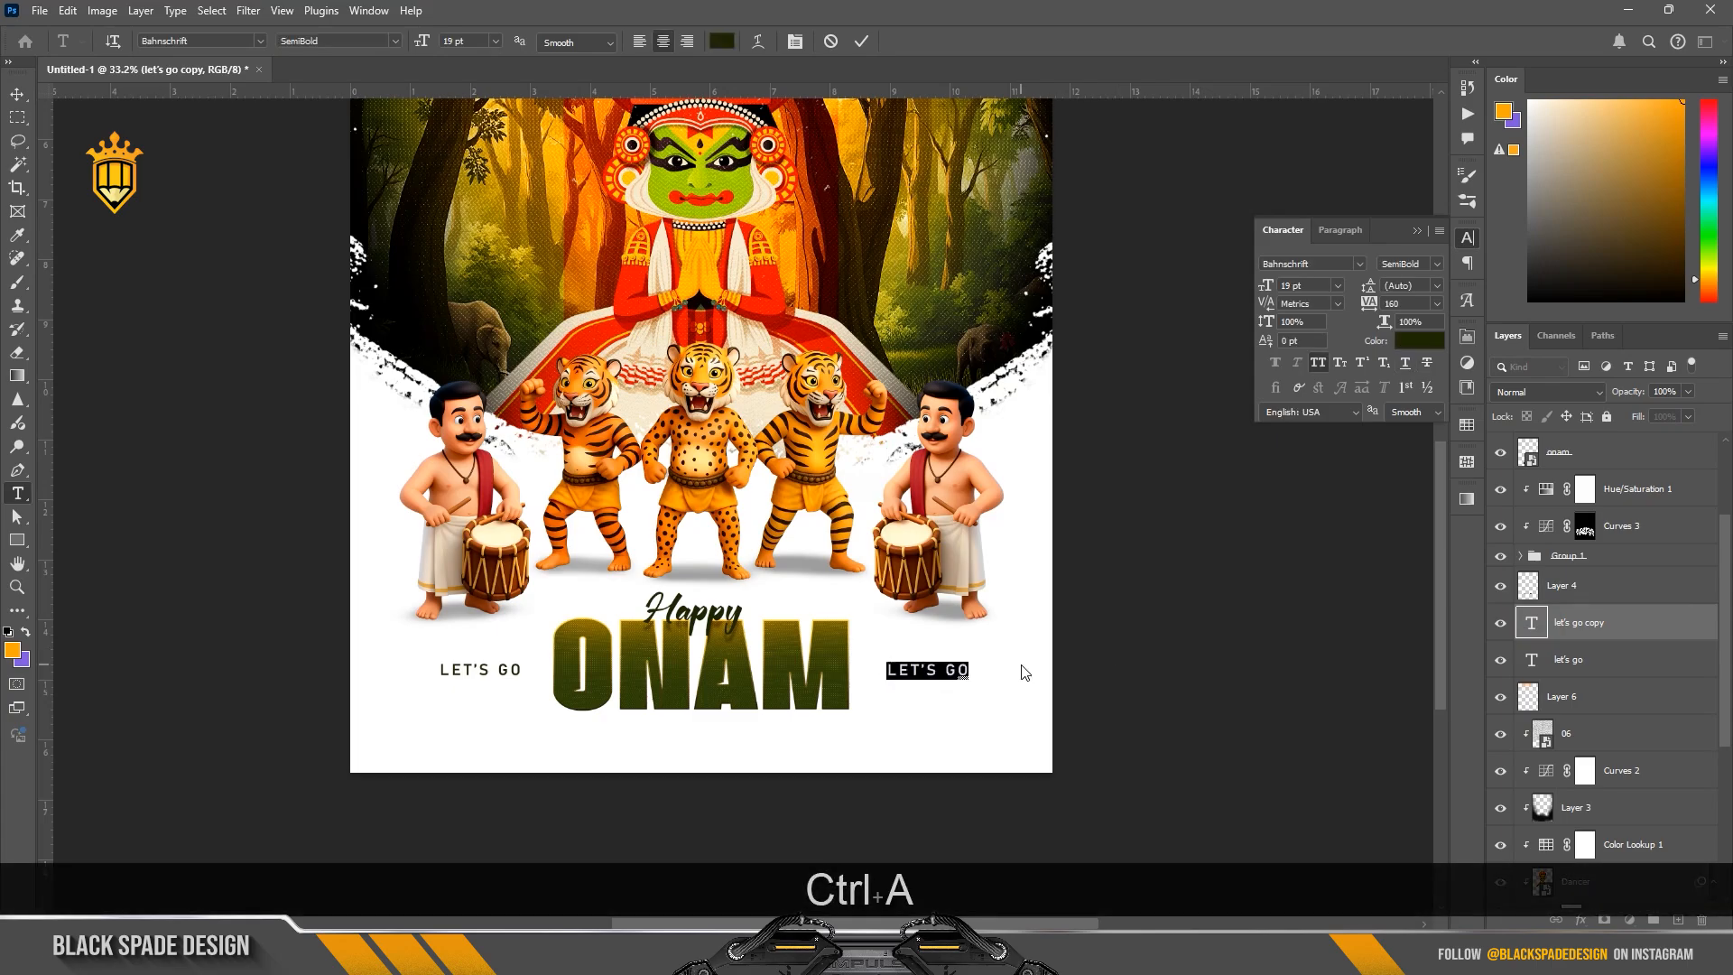
pyautogui.write('CELE')
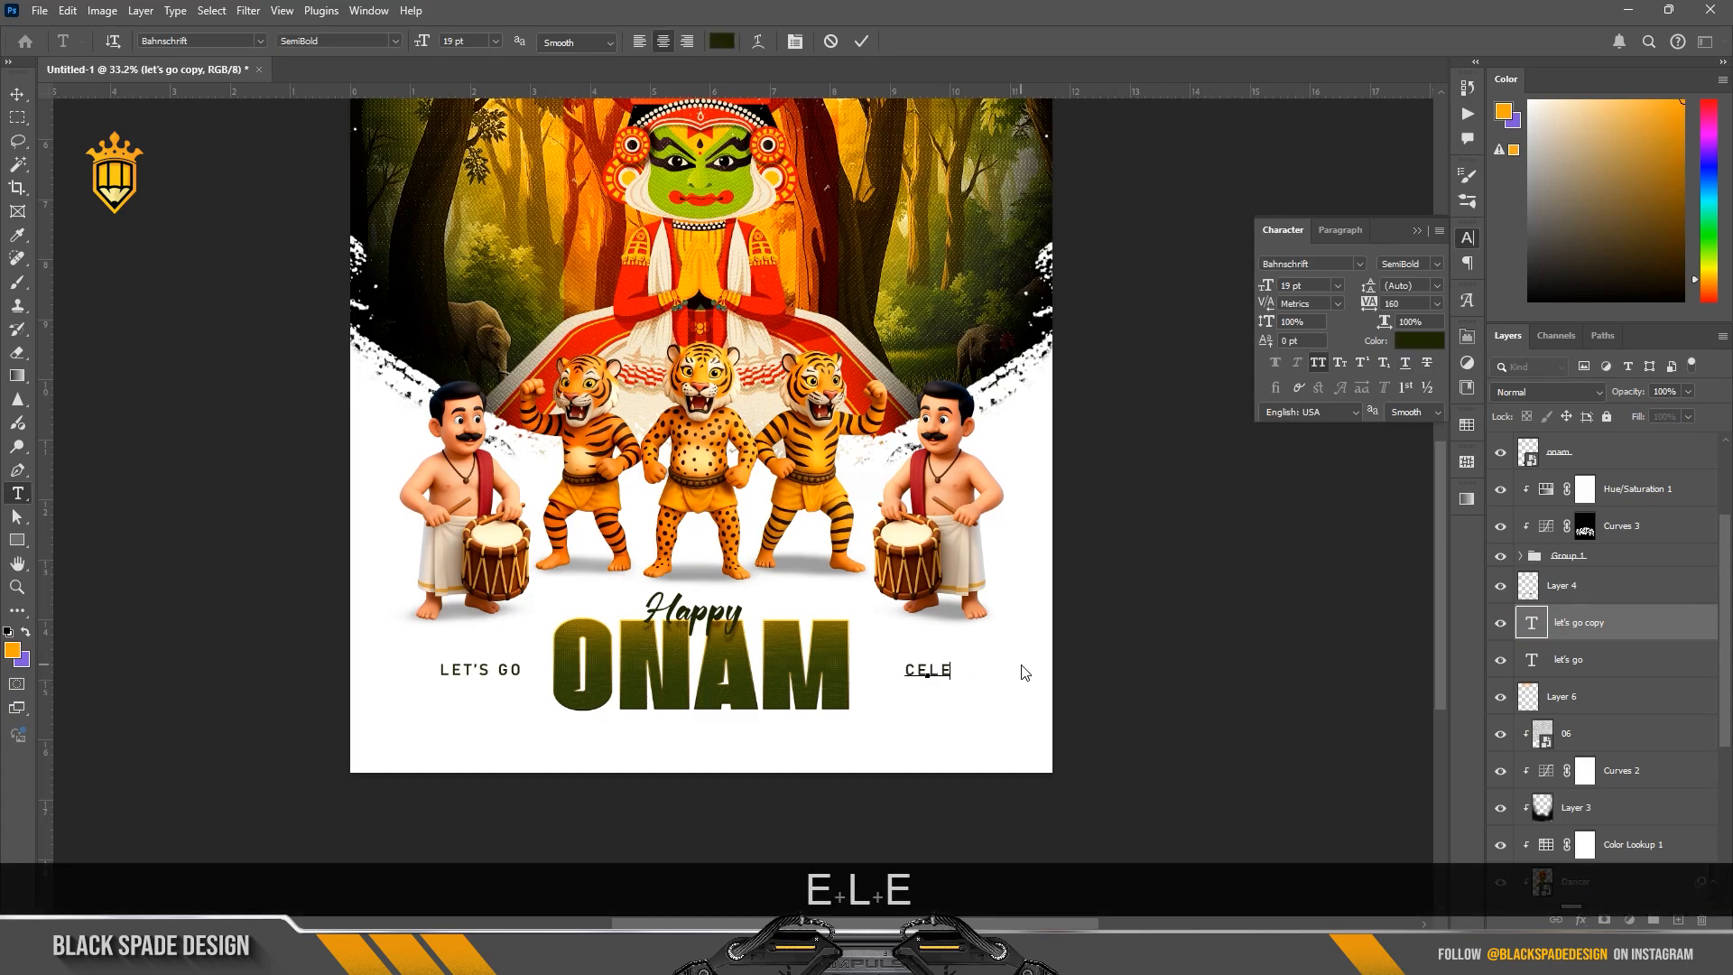
pyautogui.write('BRAAT')
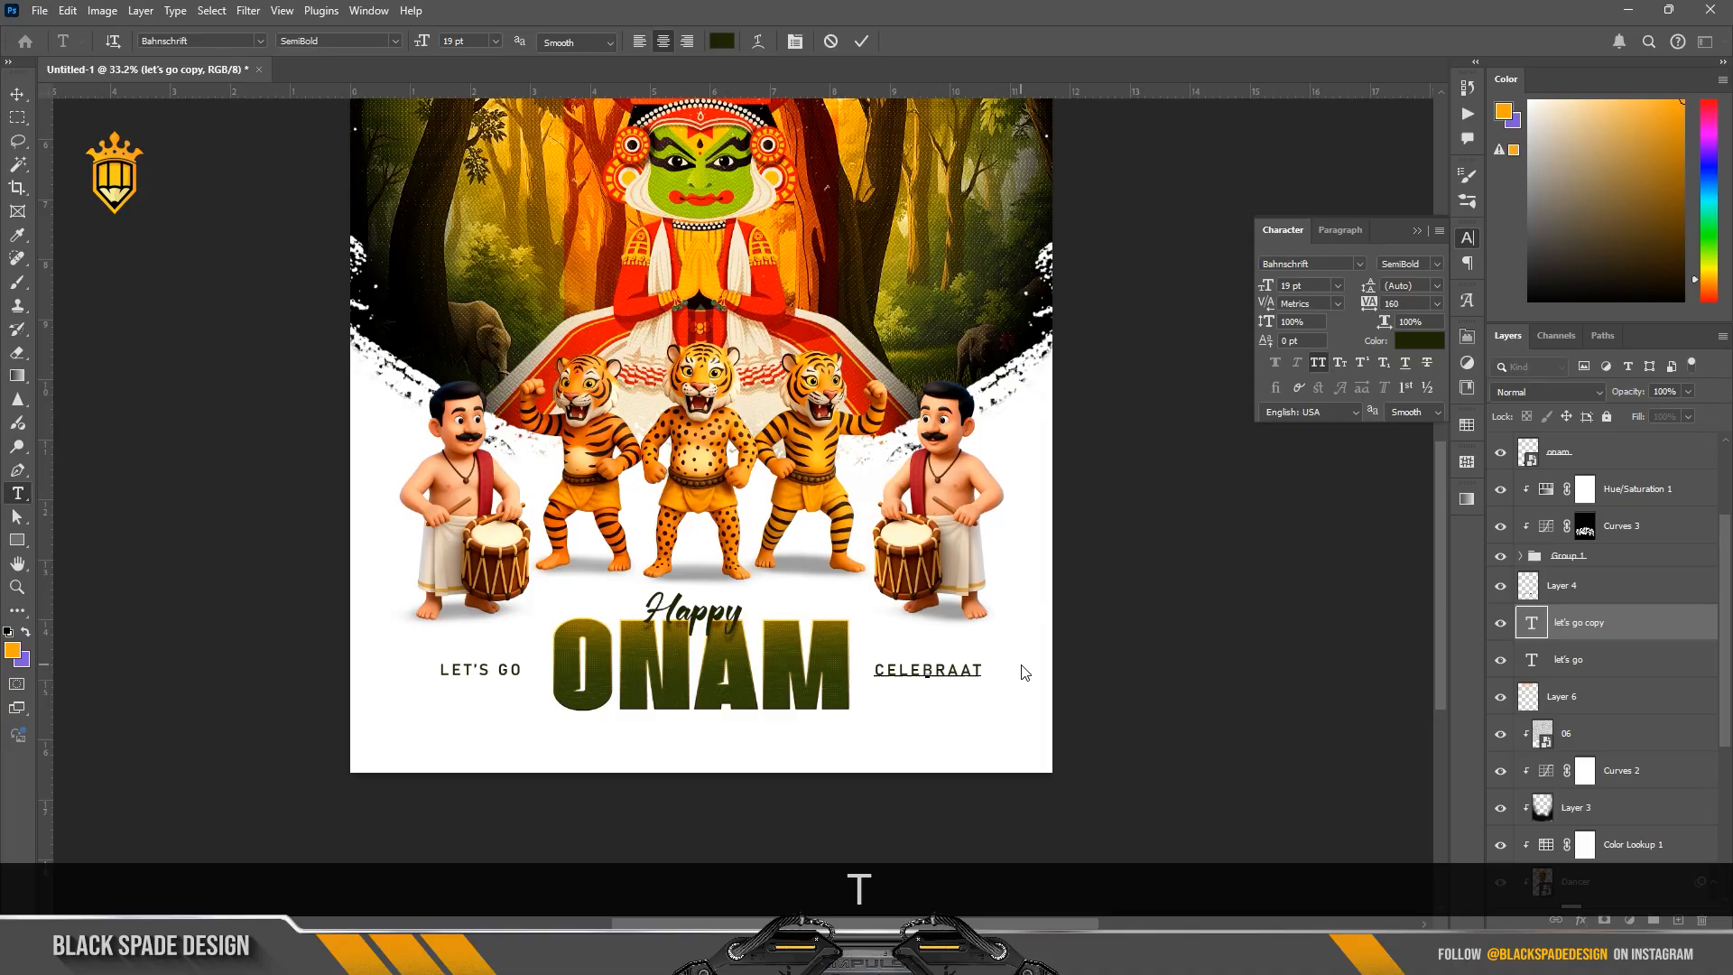
pyautogui.write('E')
pyautogui.click(956, 669)
pyautogui.press('BackSpace')
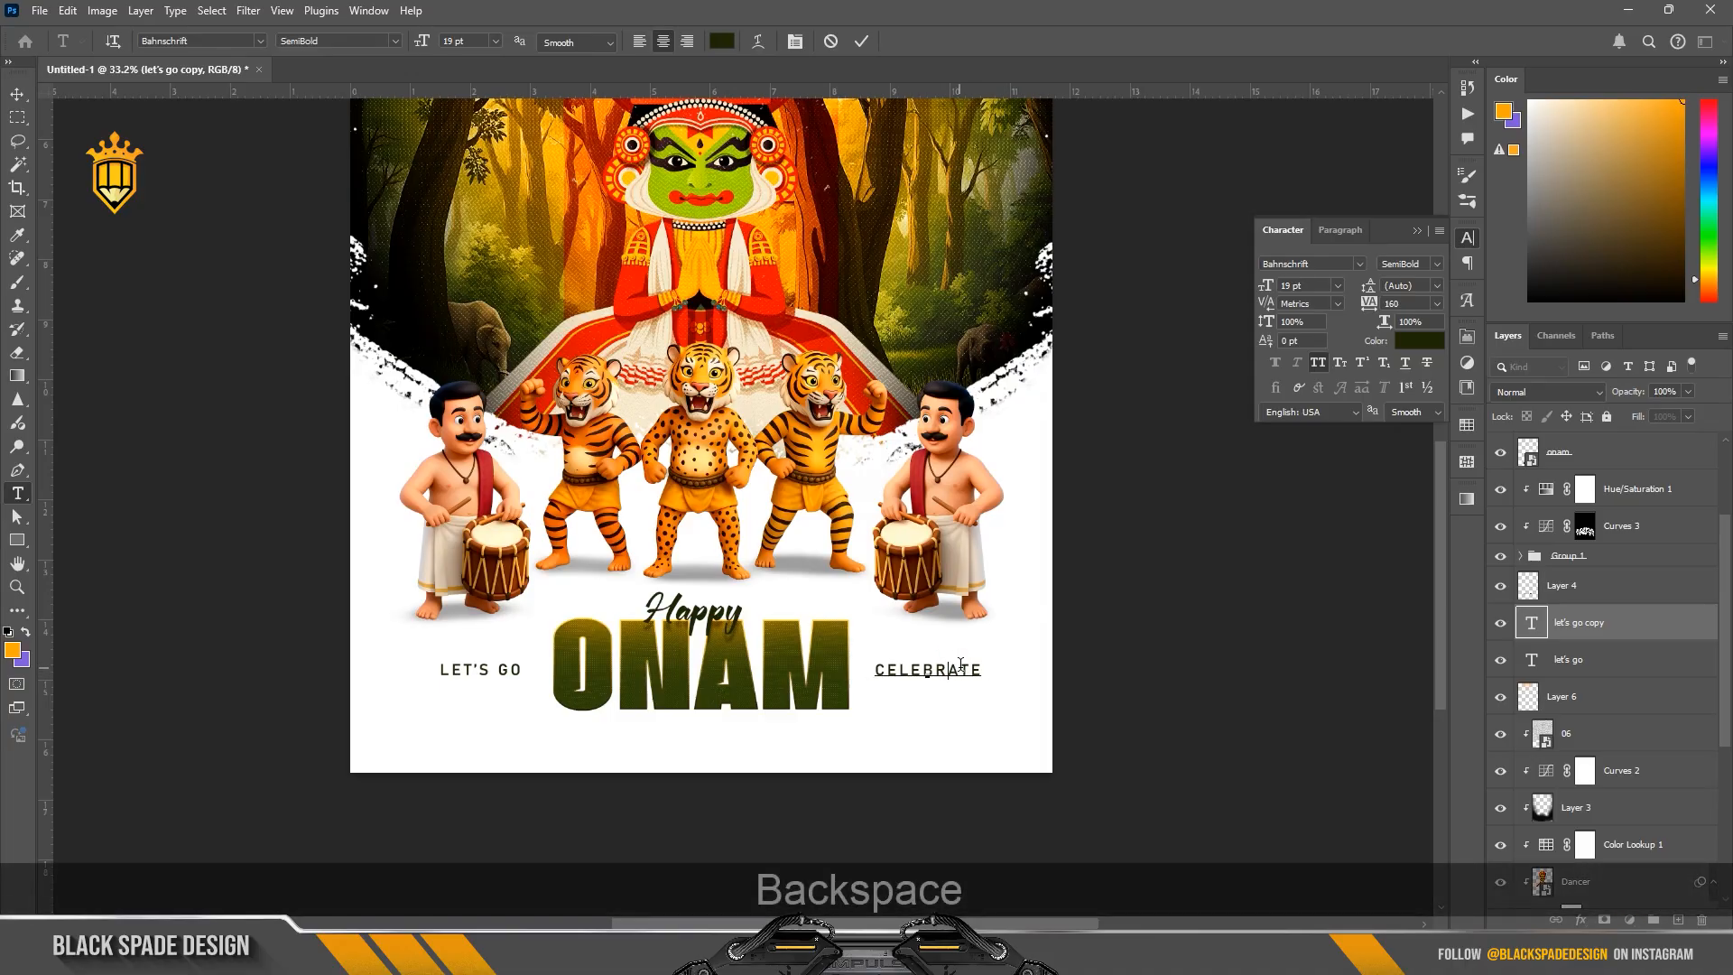
pyautogui.click(862, 41)
pyautogui.press('v')
pyautogui.scroll(1, 665, 695)
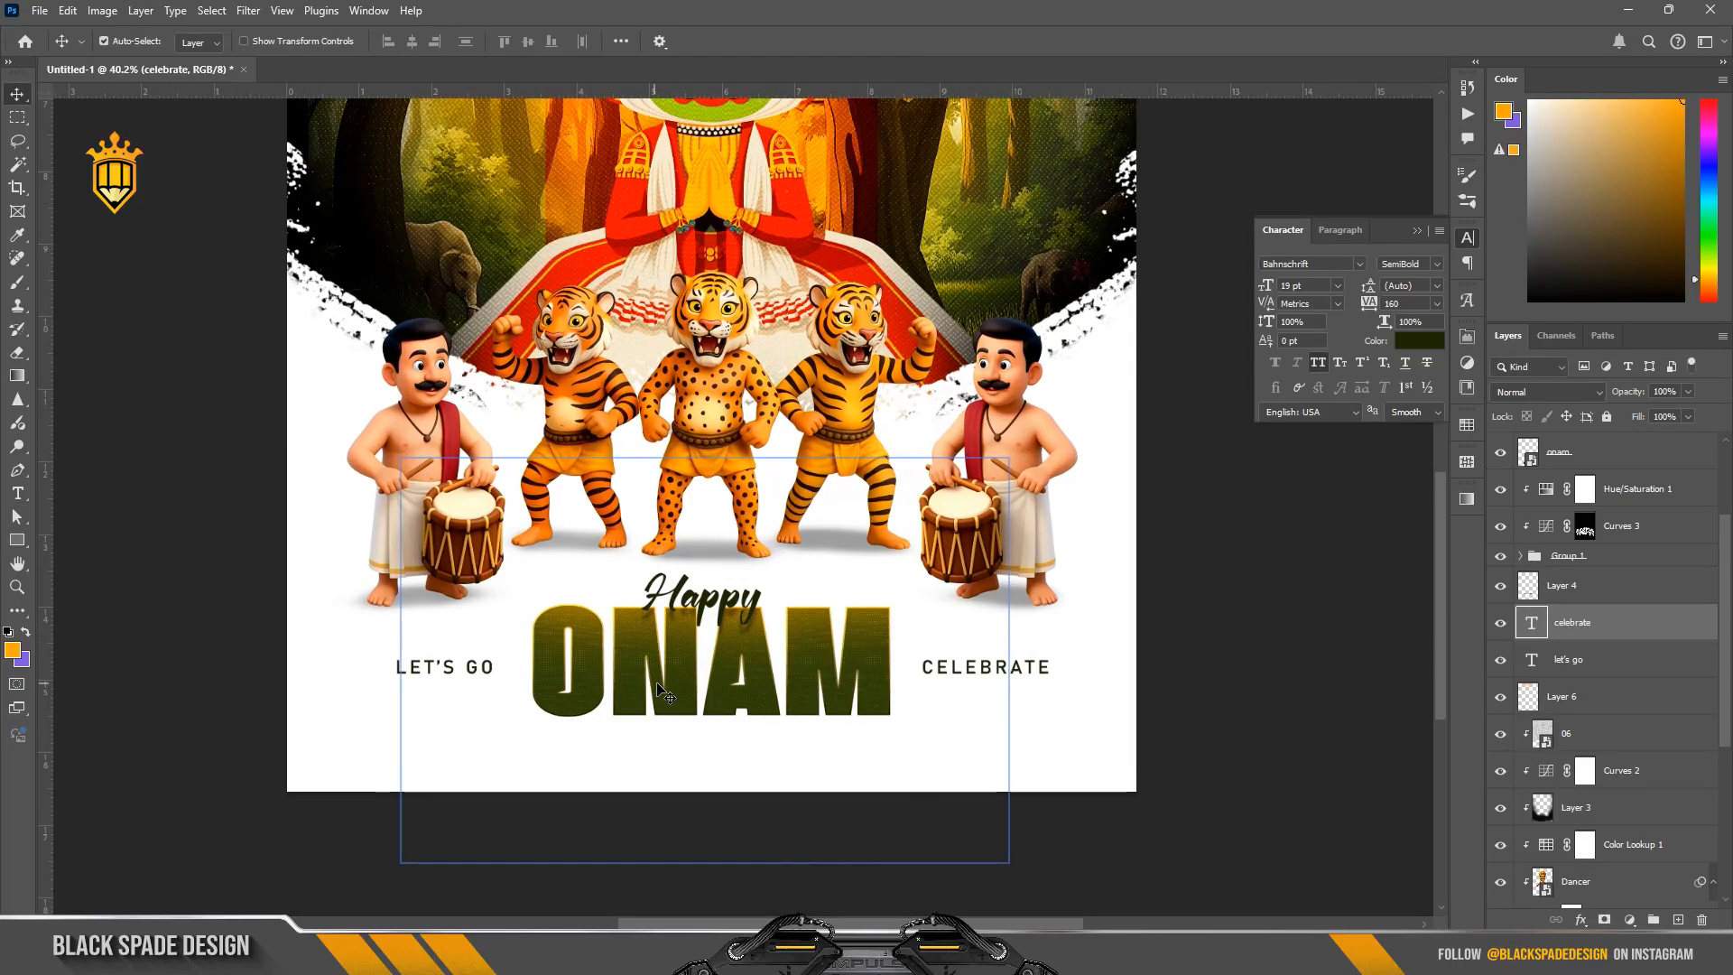
# Step: Draw a rounded rectangle of about 1928 × 132 px across LET'S GO, ONAM and CELEBRATE
pyautogui.click(17, 540)
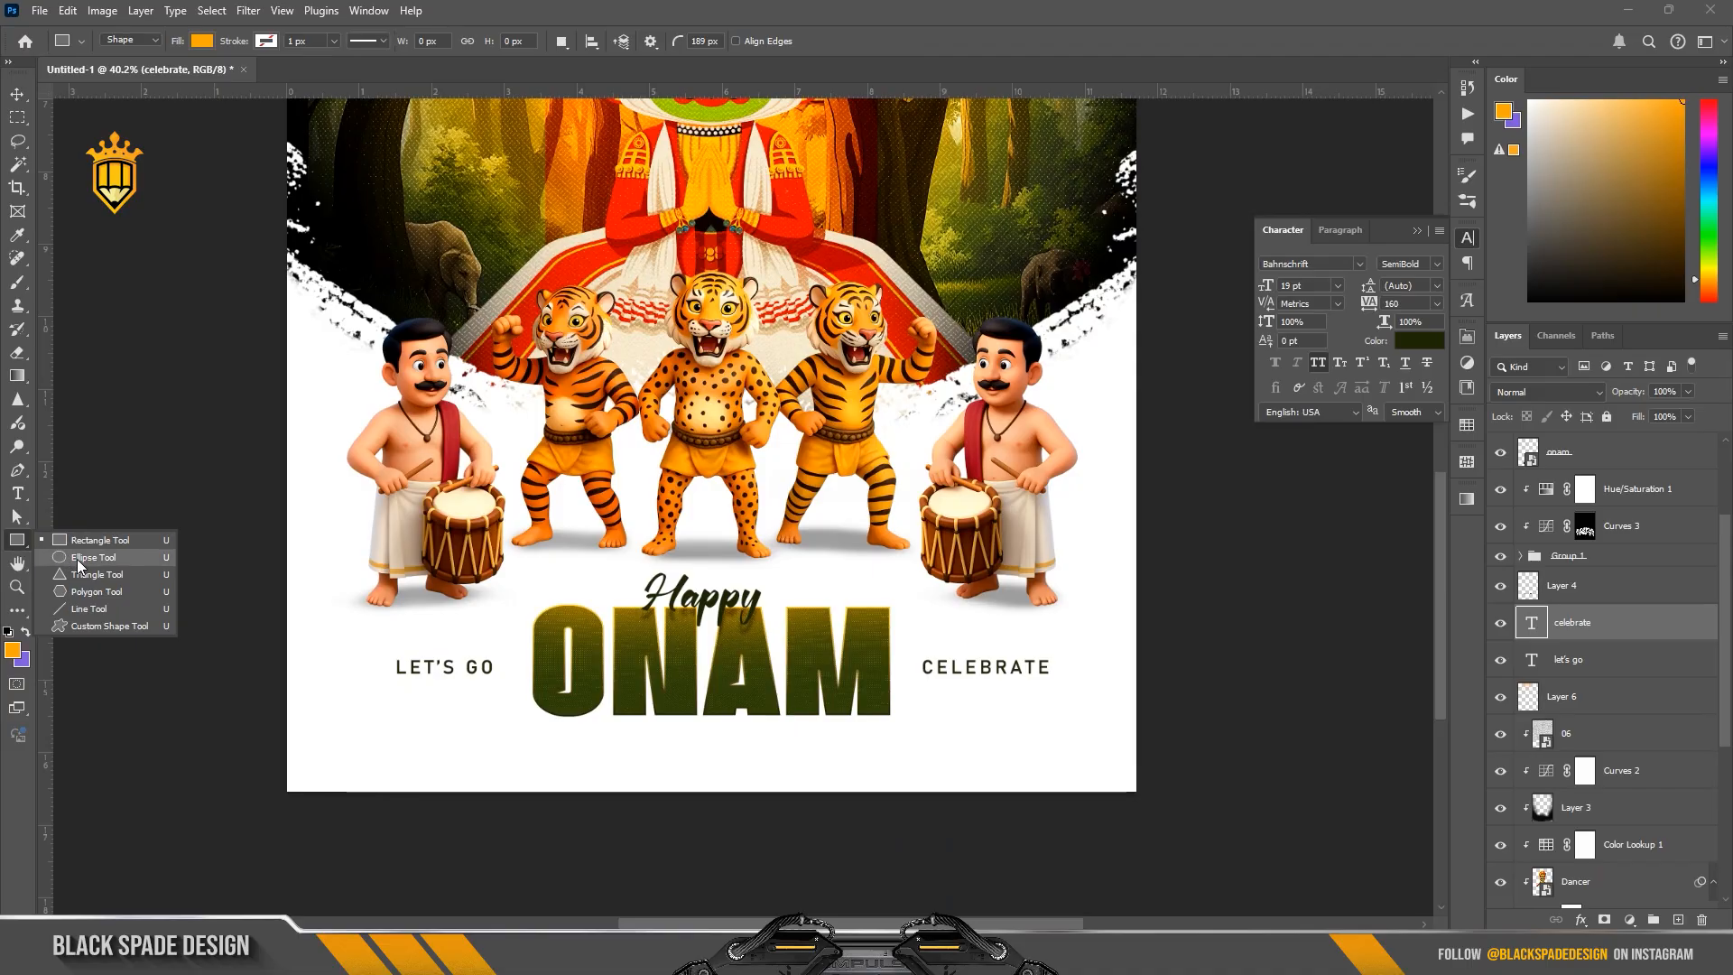
pyautogui.click(77, 542)
pyautogui.moveTo(388, 639)
pyautogui.mouseDown()
pyautogui.moveTo(403, 659)
pyautogui.moveTo(1082, 692)
pyautogui.mouseUp()
pyautogui.scroll(2, 387, 695)
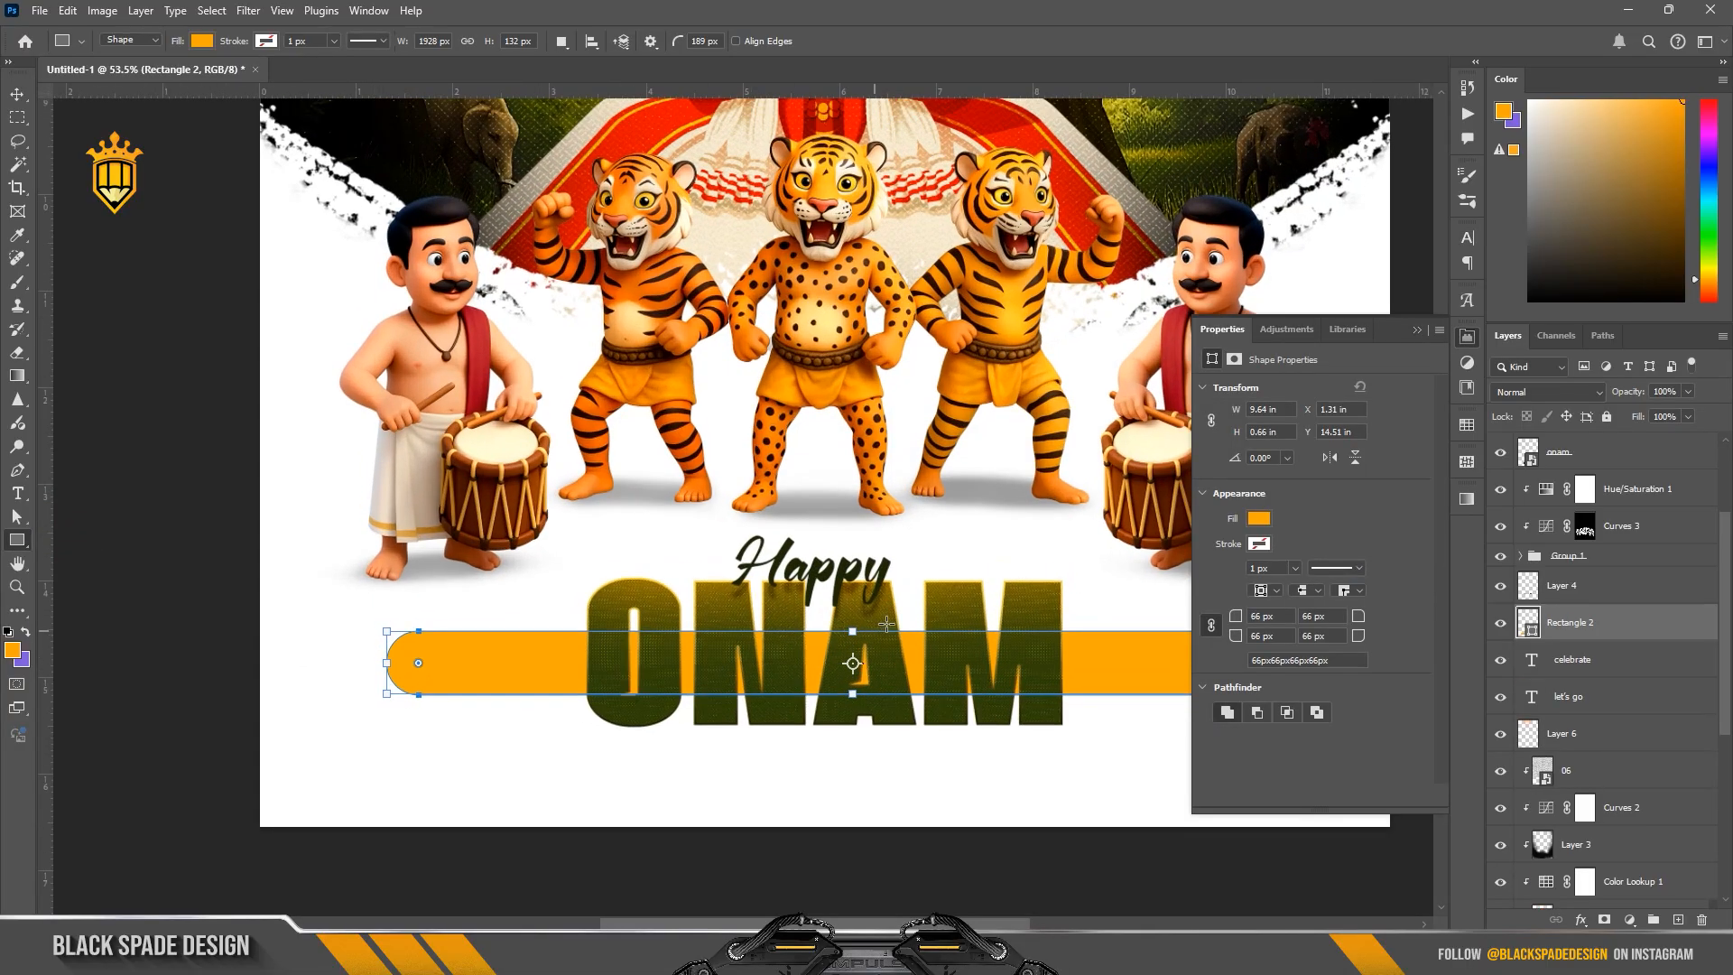
# Step: Remove the rounded rectangle's fill and give it a 5 px dark green stroke
pyautogui.click(201, 45)
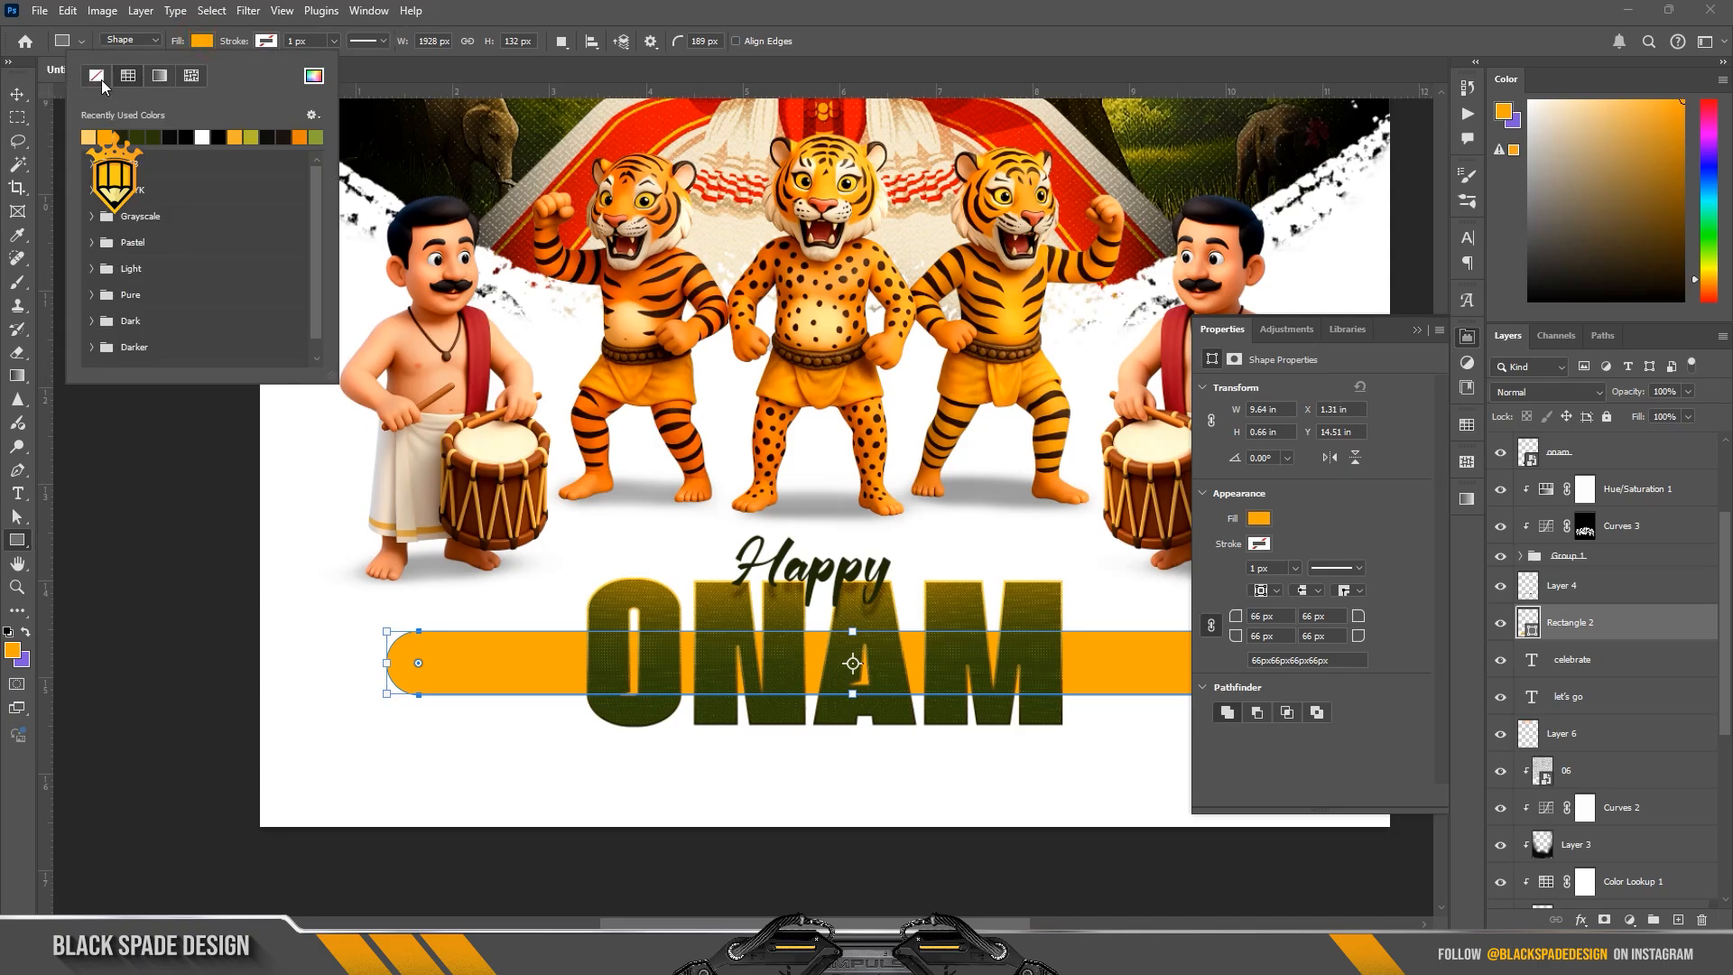
pyautogui.click(96, 76)
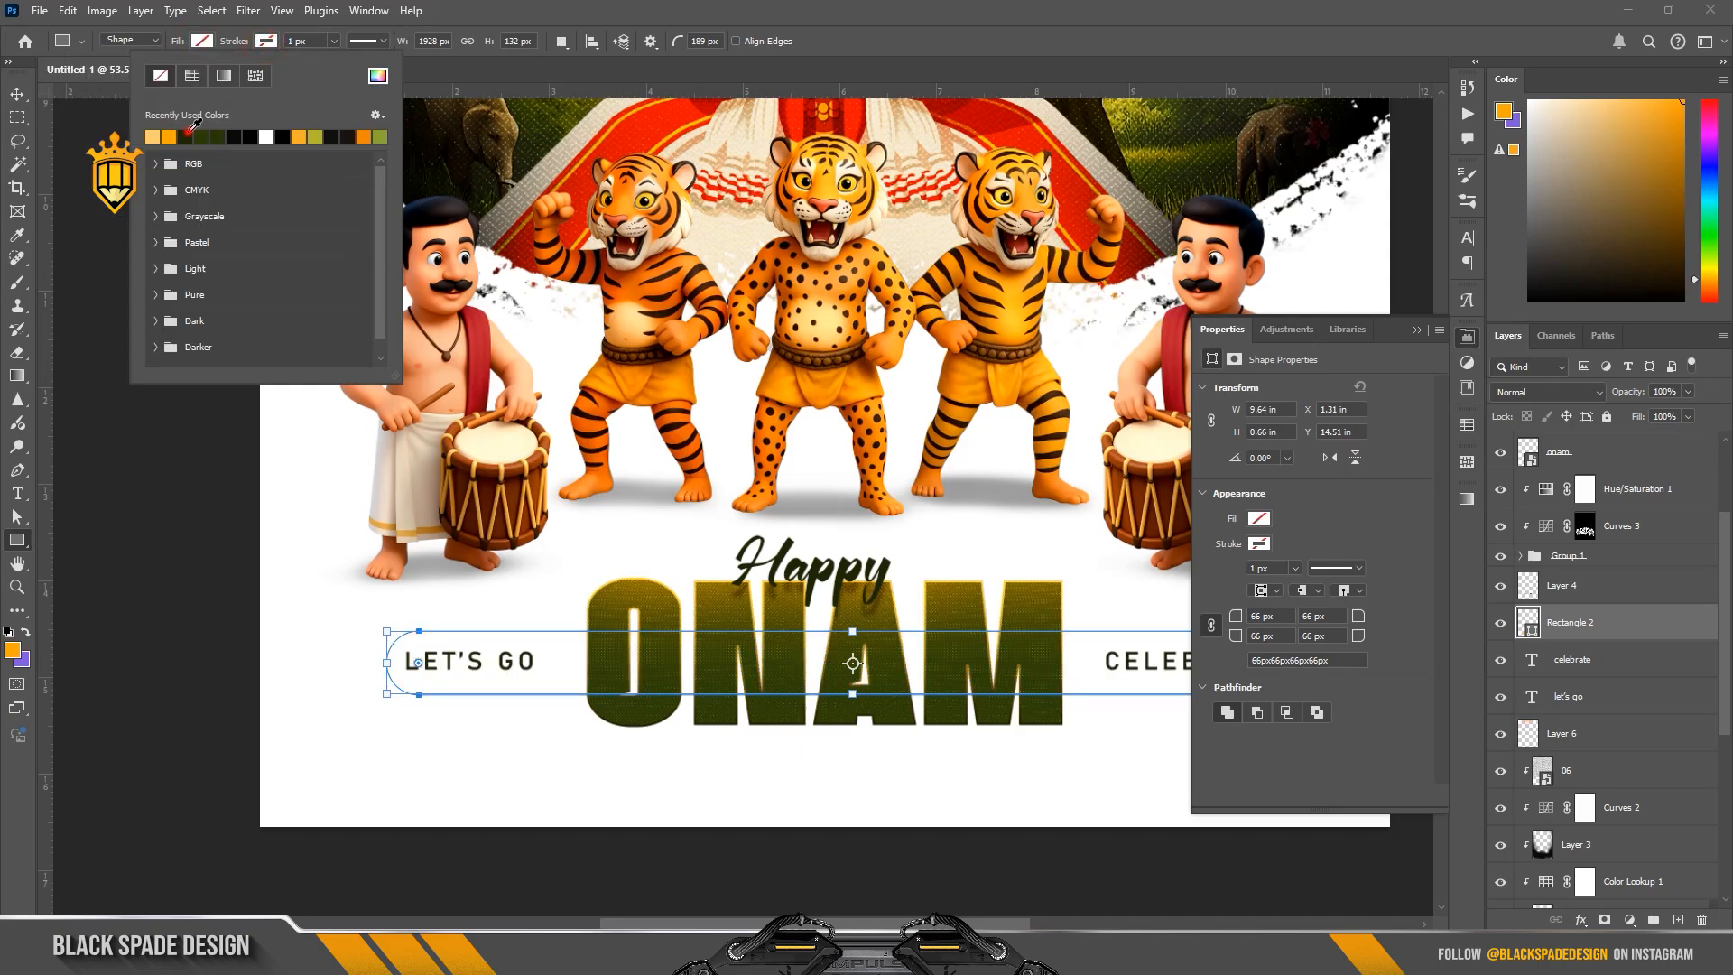
pyautogui.click(187, 135)
pyautogui.moveTo(239, 42); pyautogui.dragTo(249, 45)
pyautogui.scroll(5, 395, 666)
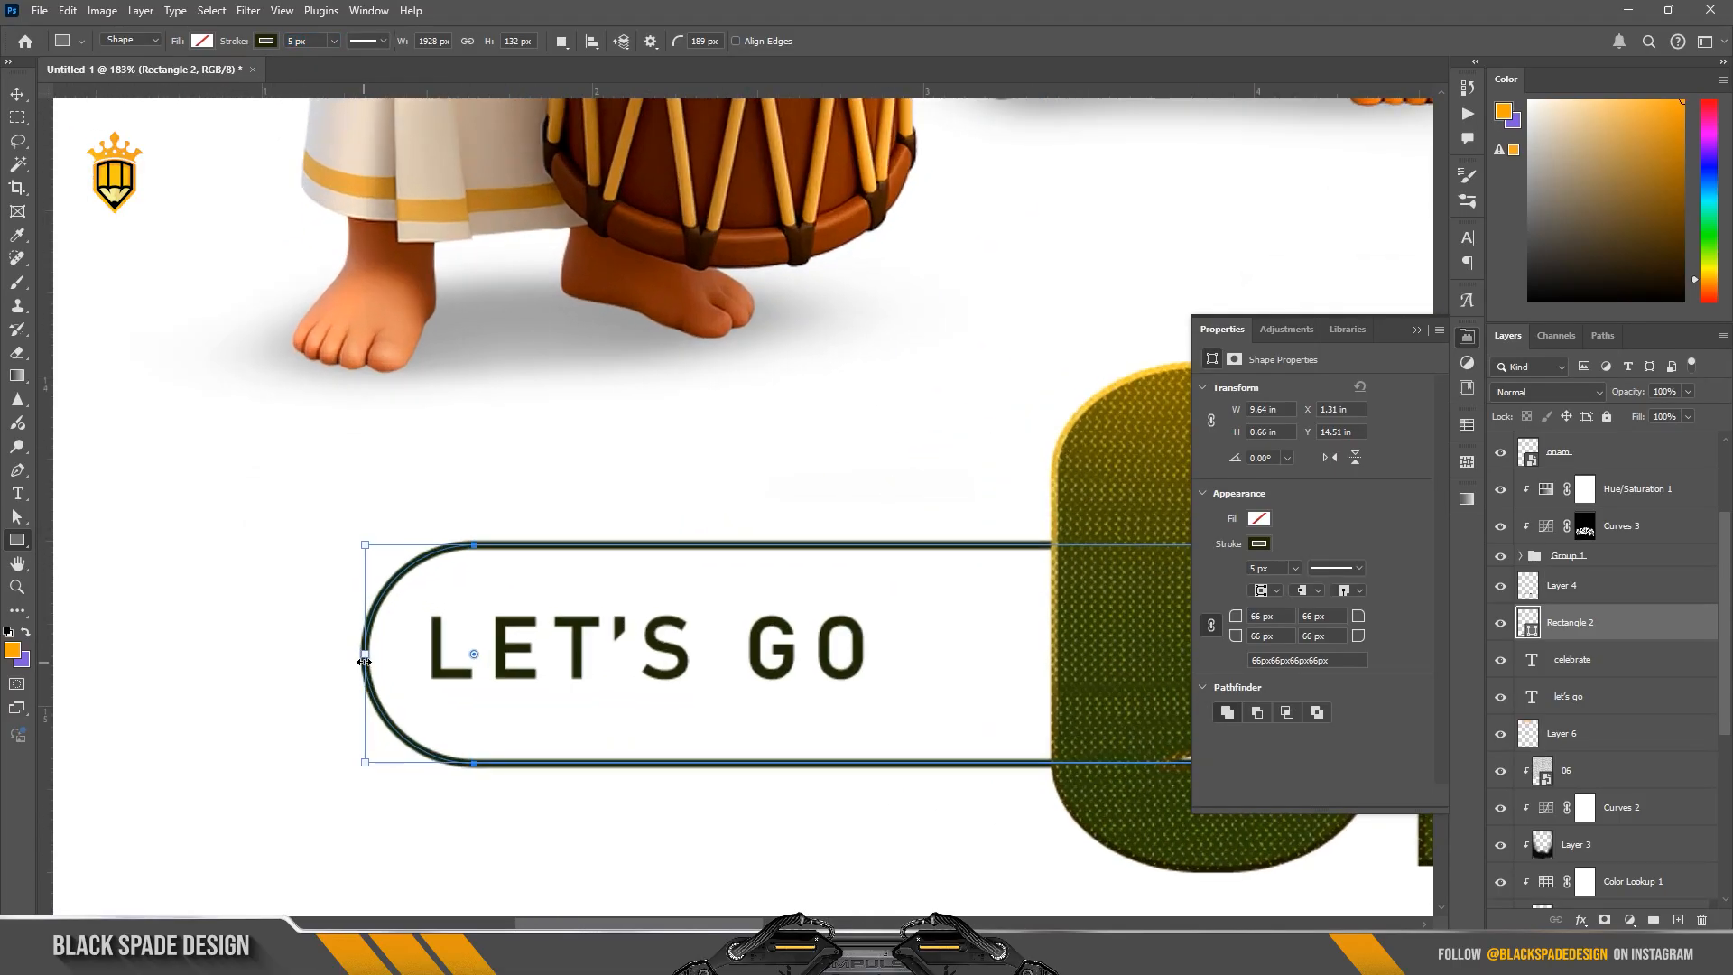
# Step: Set the rounded outline's stroke to the custom dark olive colour 1e2804
pyautogui.click(267, 42)
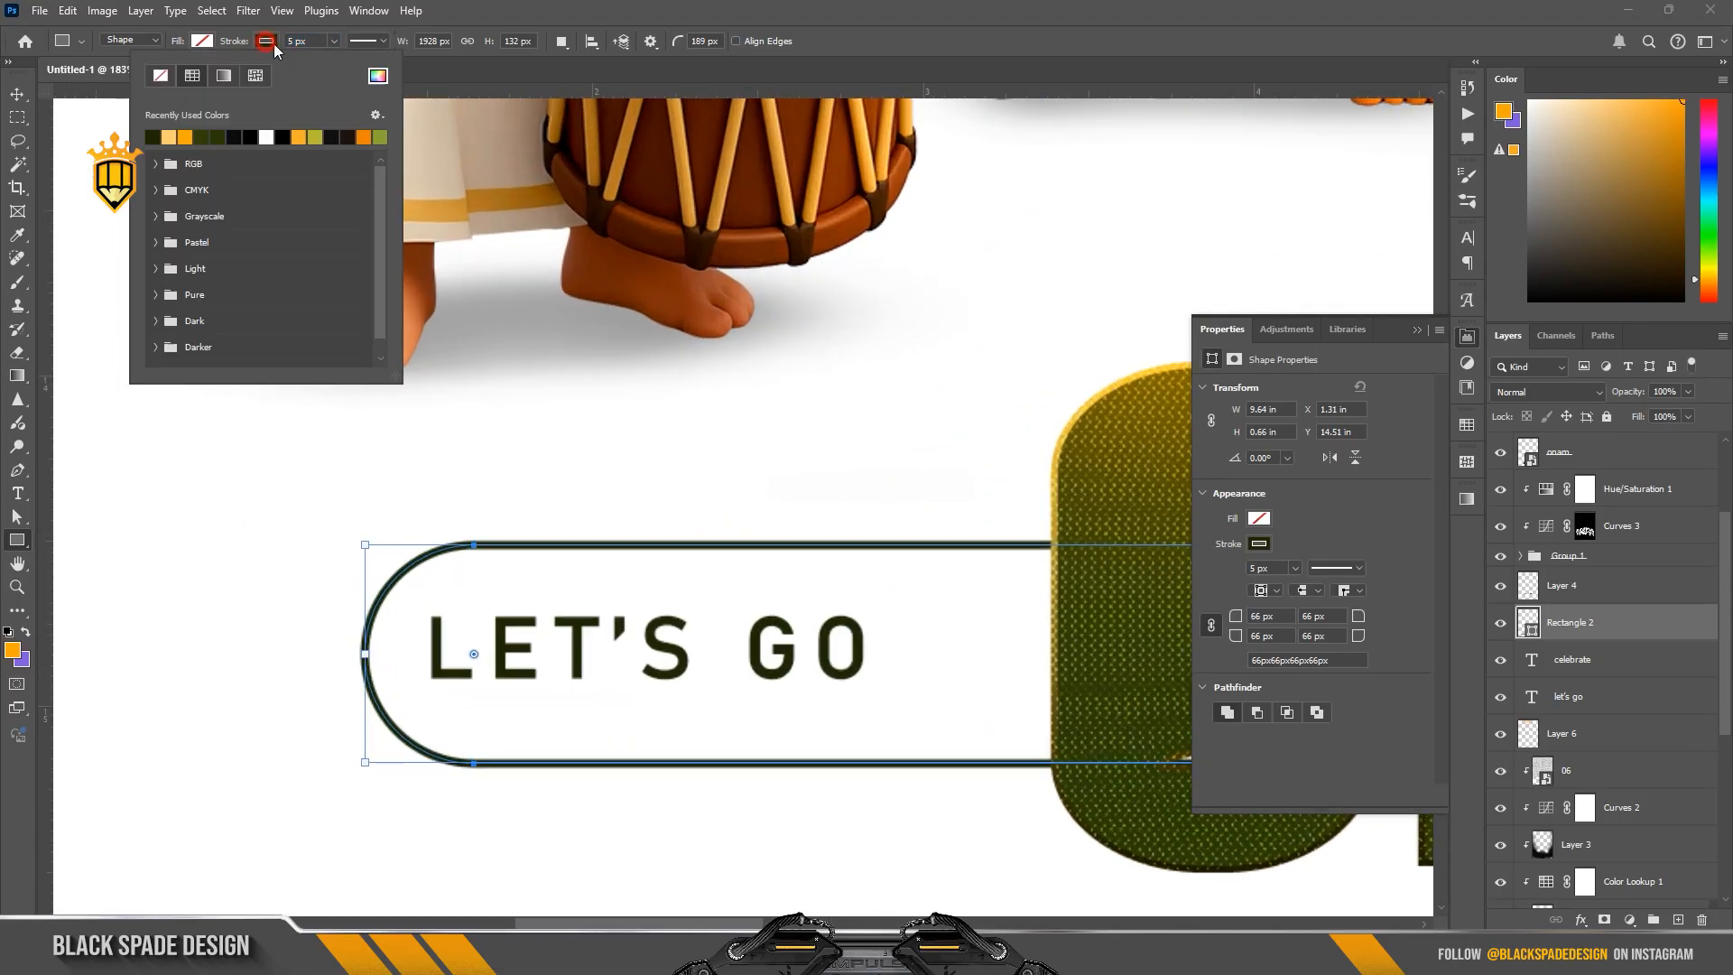
pyautogui.click(378, 76)
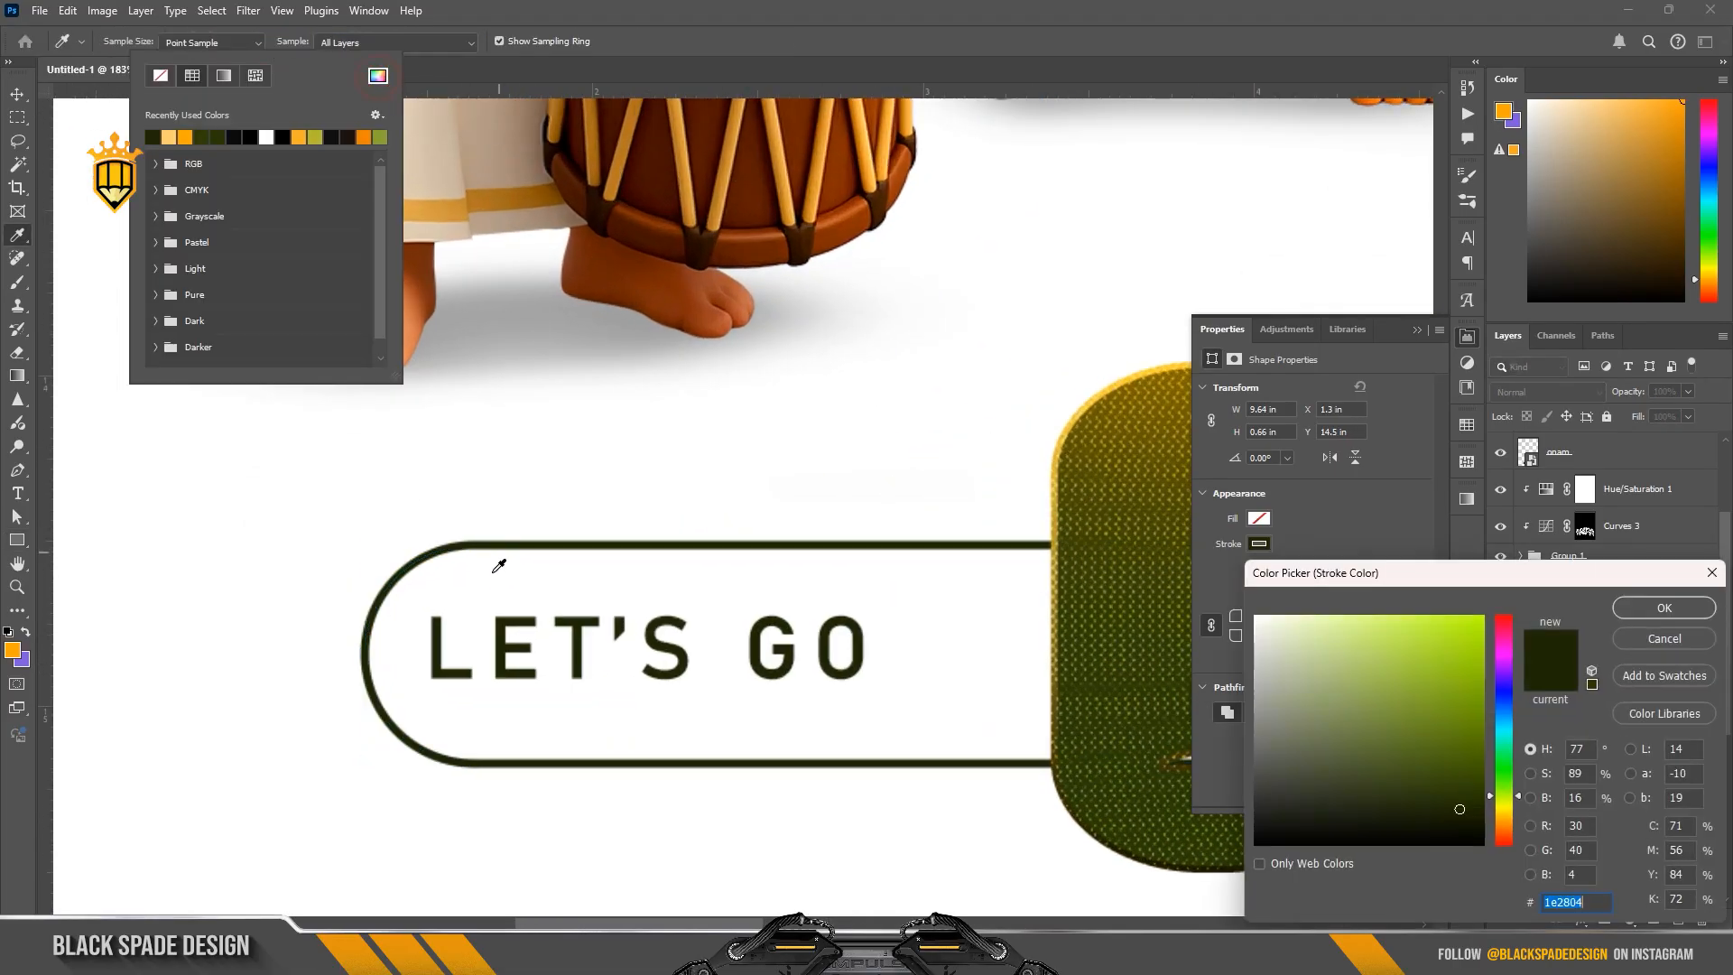
pyautogui.click(1664, 608)
pyautogui.scroll(-2, 496, 479)
pyautogui.scroll(-5, 496, 480)
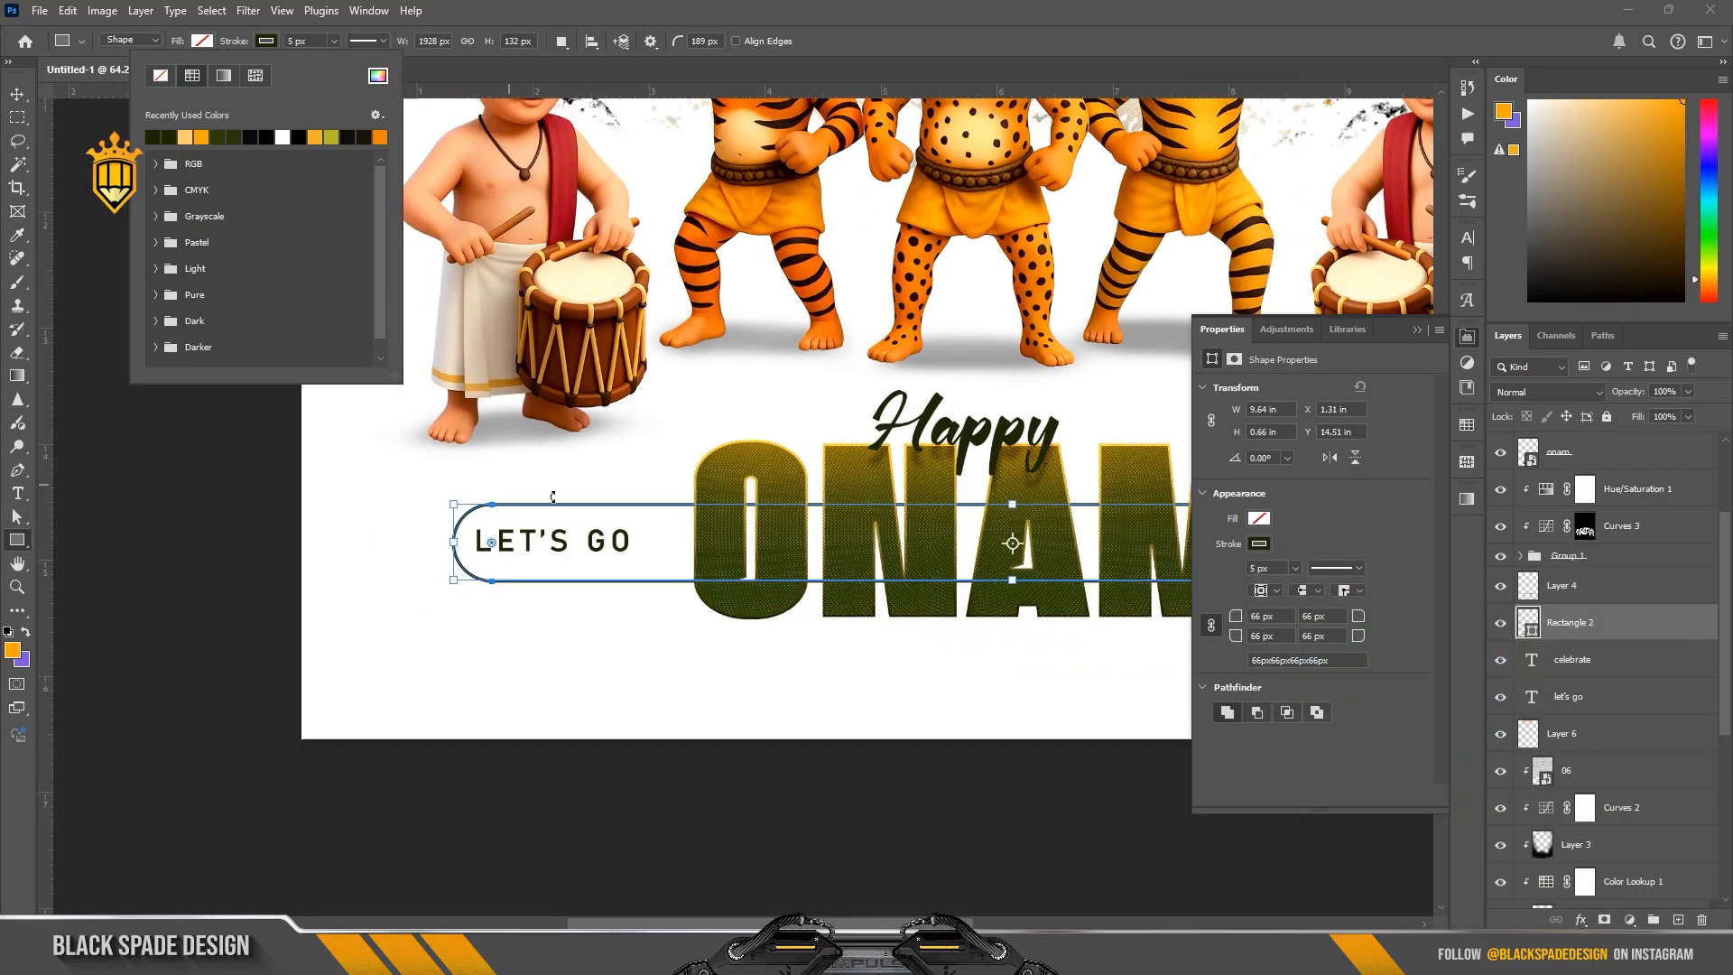
# Step: Centre the rounded outline on the title row and scale it to 98.86% width and about 86% height
pyautogui.press('space')
pyautogui.press('v')
pyautogui.hotkey('ctrl', 't')
pyautogui.scroll(2, 728, 604)
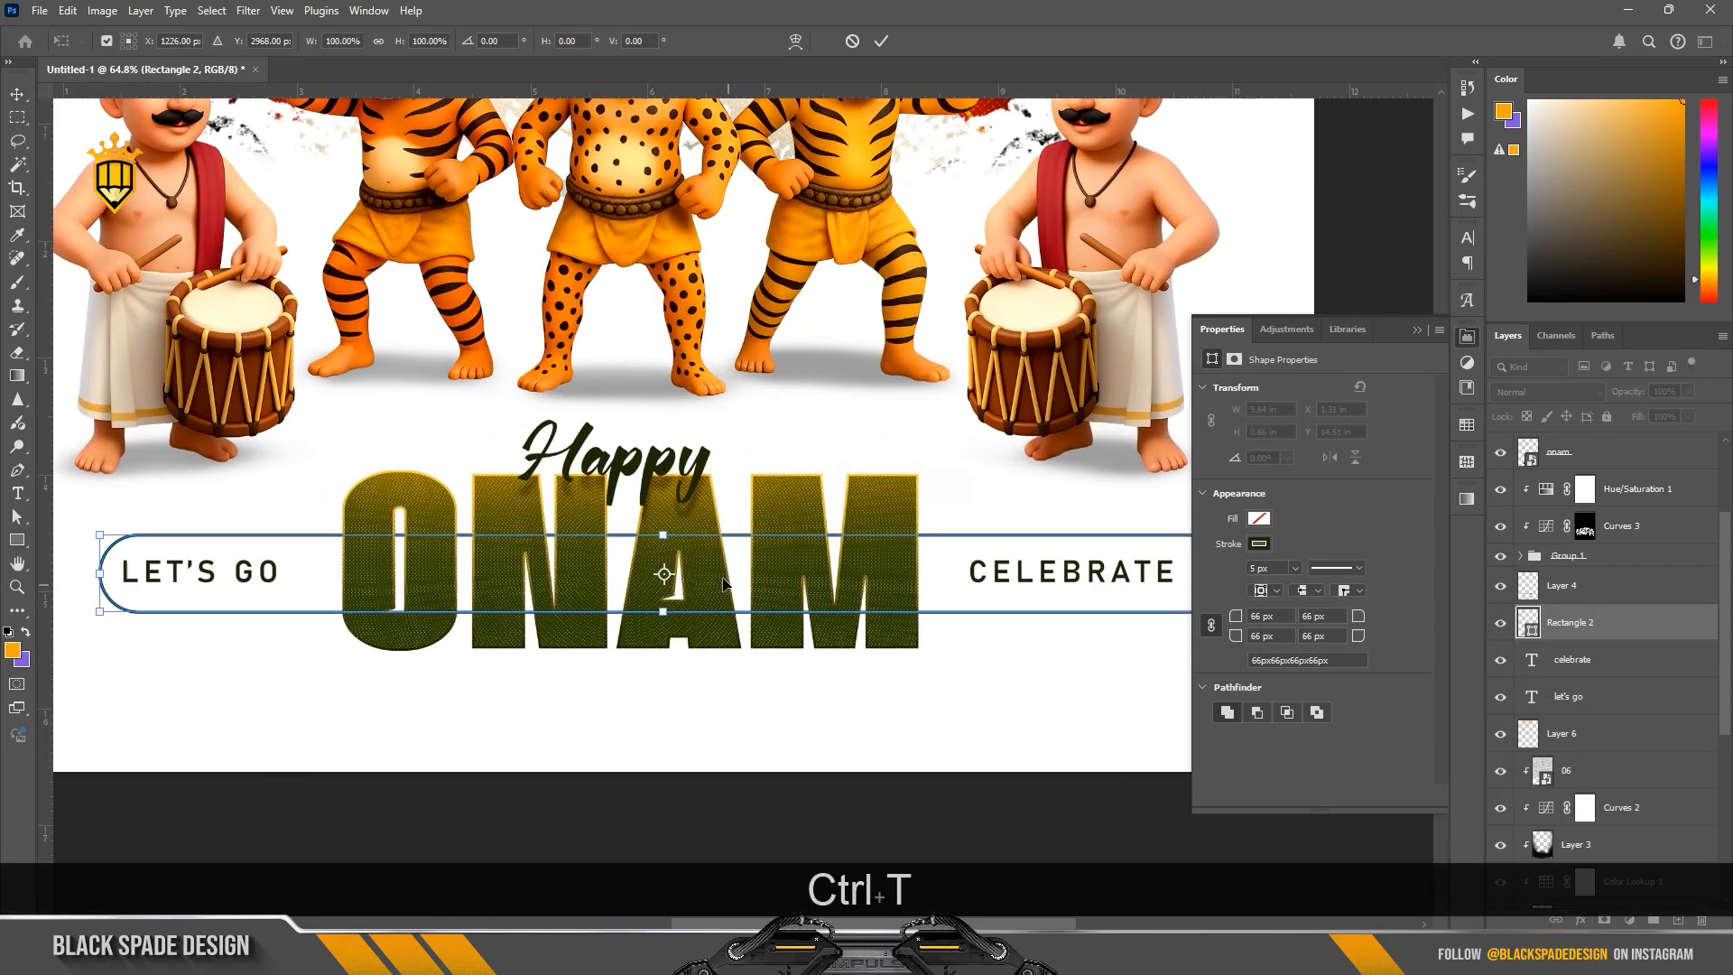
pyautogui.moveTo(729, 578); pyautogui.dragTo(719, 575)
pyautogui.scroll(-1, 719, 575)
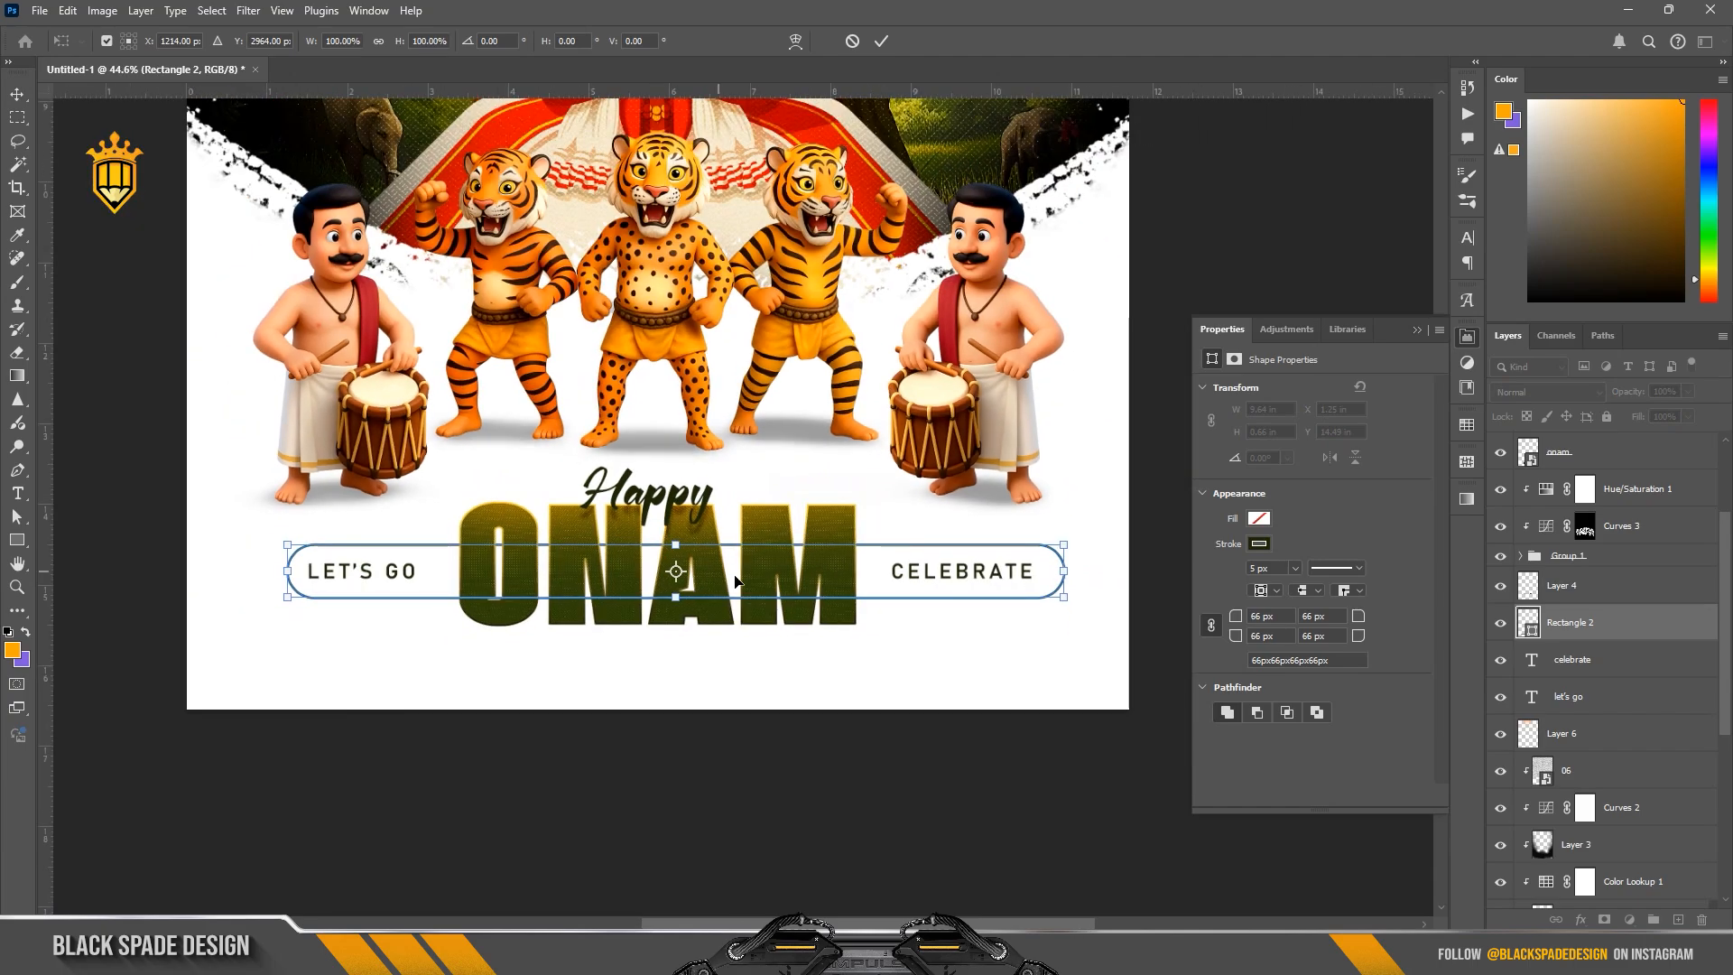
pyautogui.moveTo(1079, 569); pyautogui.dragTo(1065, 565)
pyautogui.scroll(1, 684, 580)
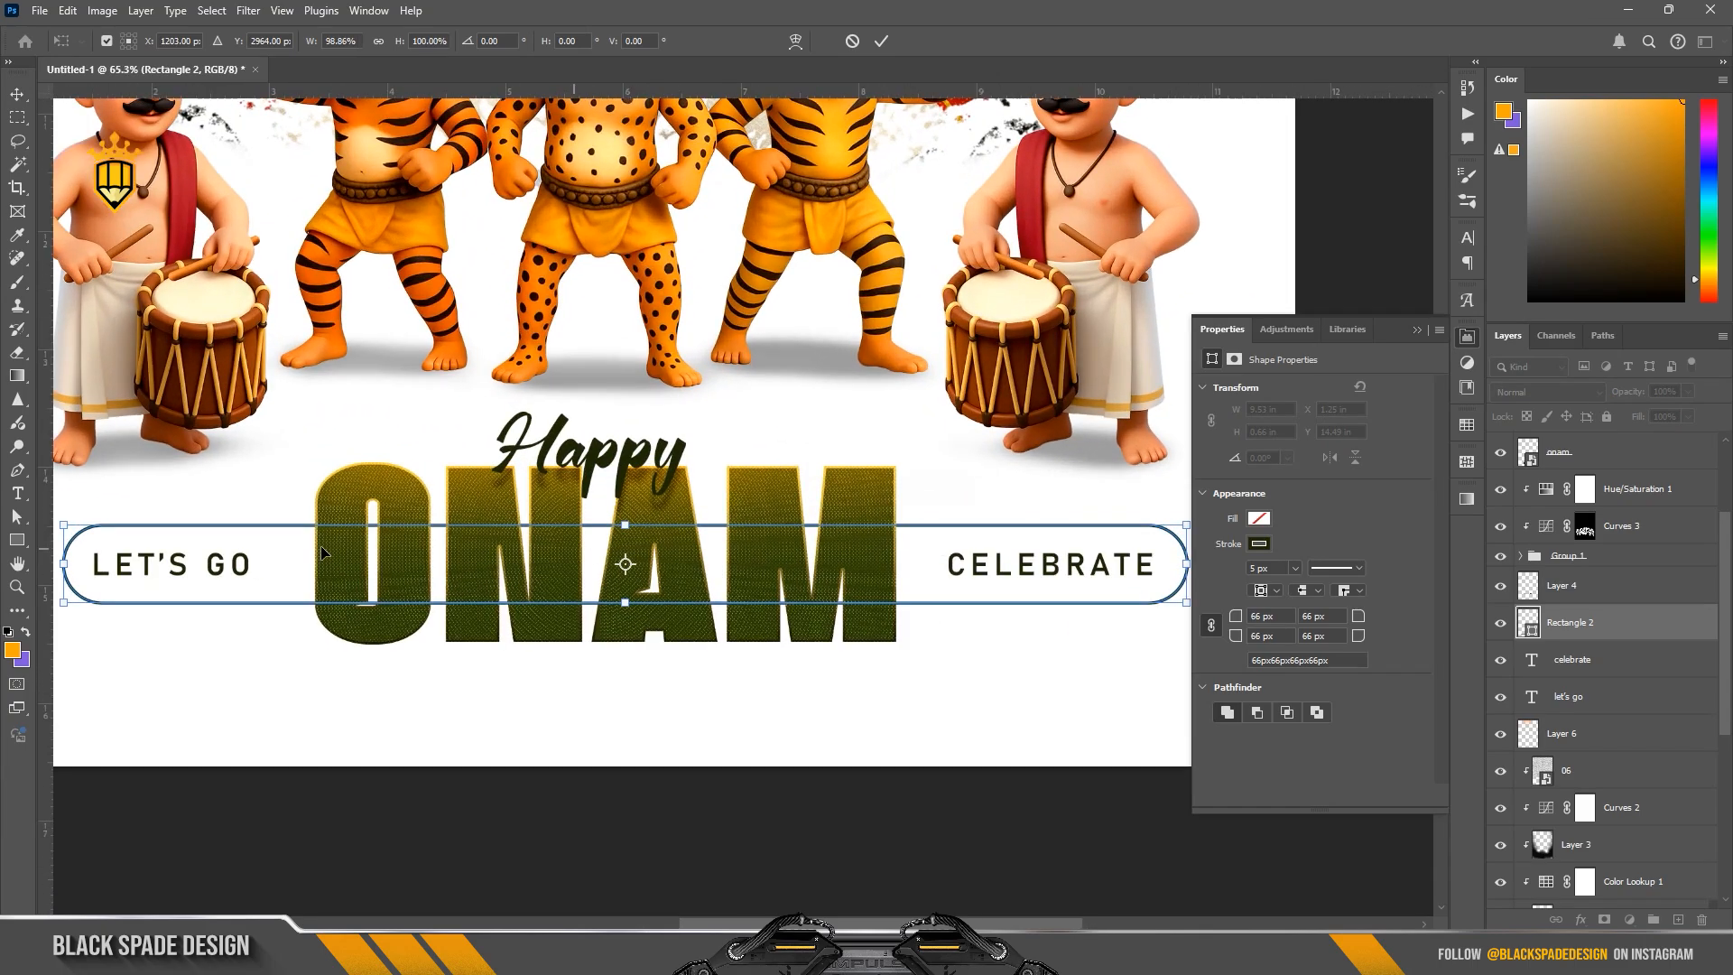
pyautogui.moveTo(624, 527); pyautogui.dragTo(623, 530)
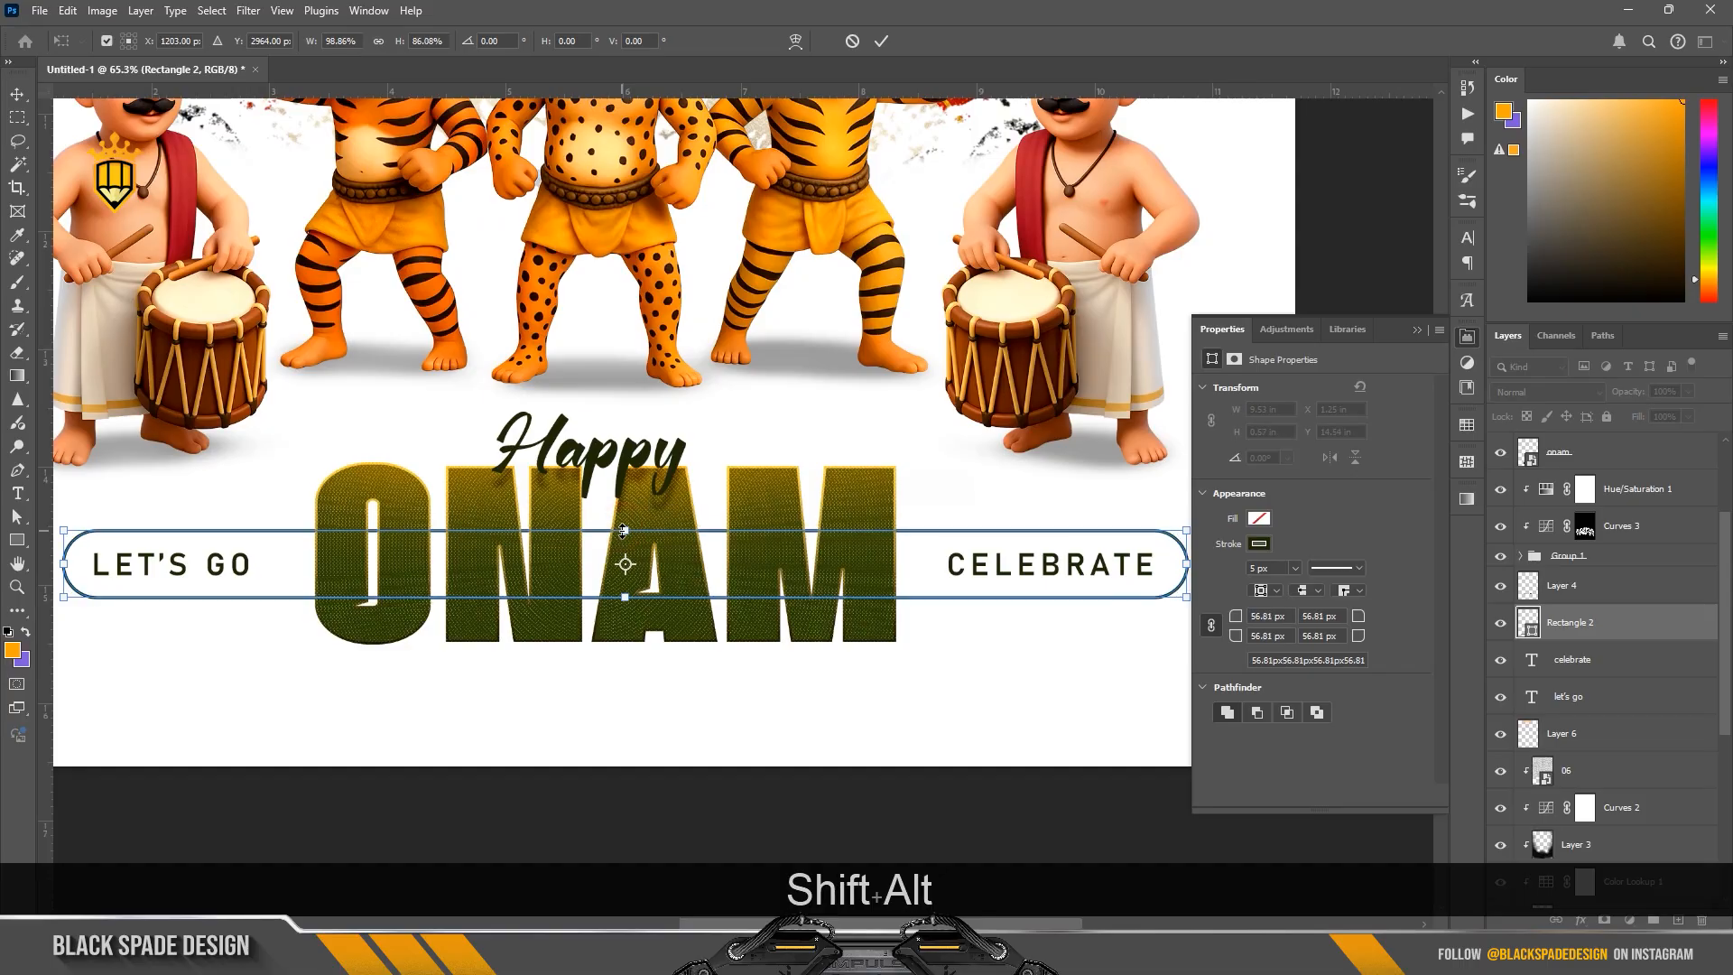
pyautogui.press('Return')
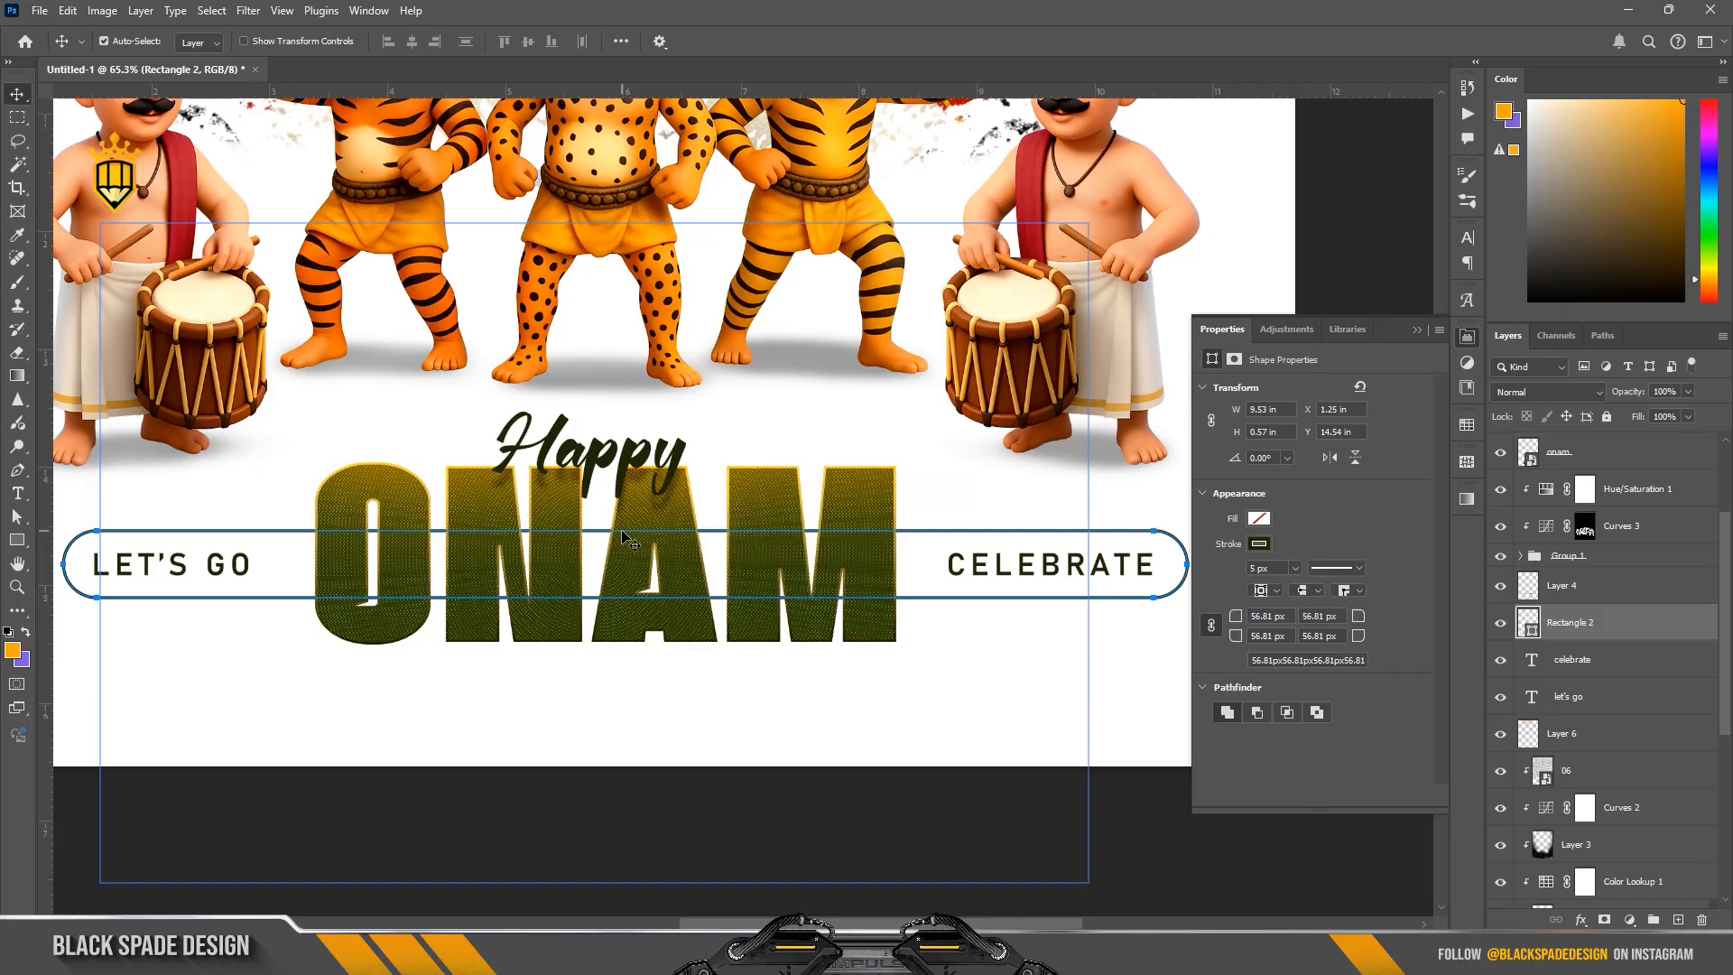
# Step: Add a layer mask to the rounded outline and paint it black behind ONAM with a 700 px soft brush
pyautogui.scroll(1, 621, 530)
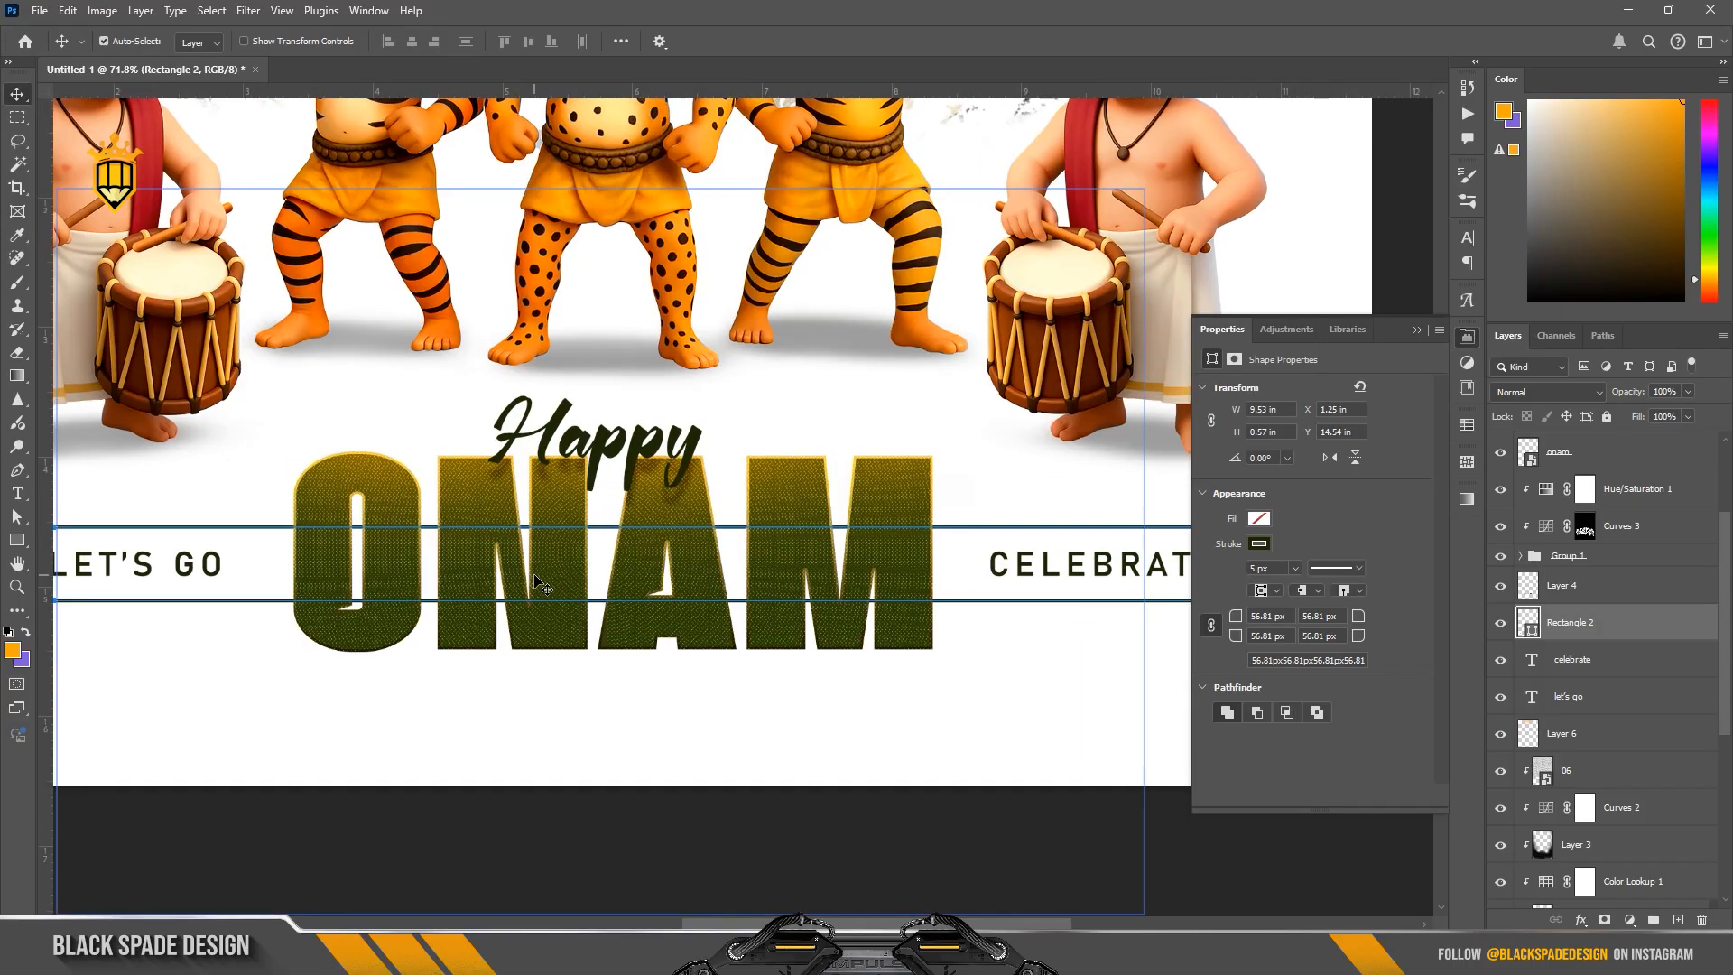
pyautogui.click(1417, 330)
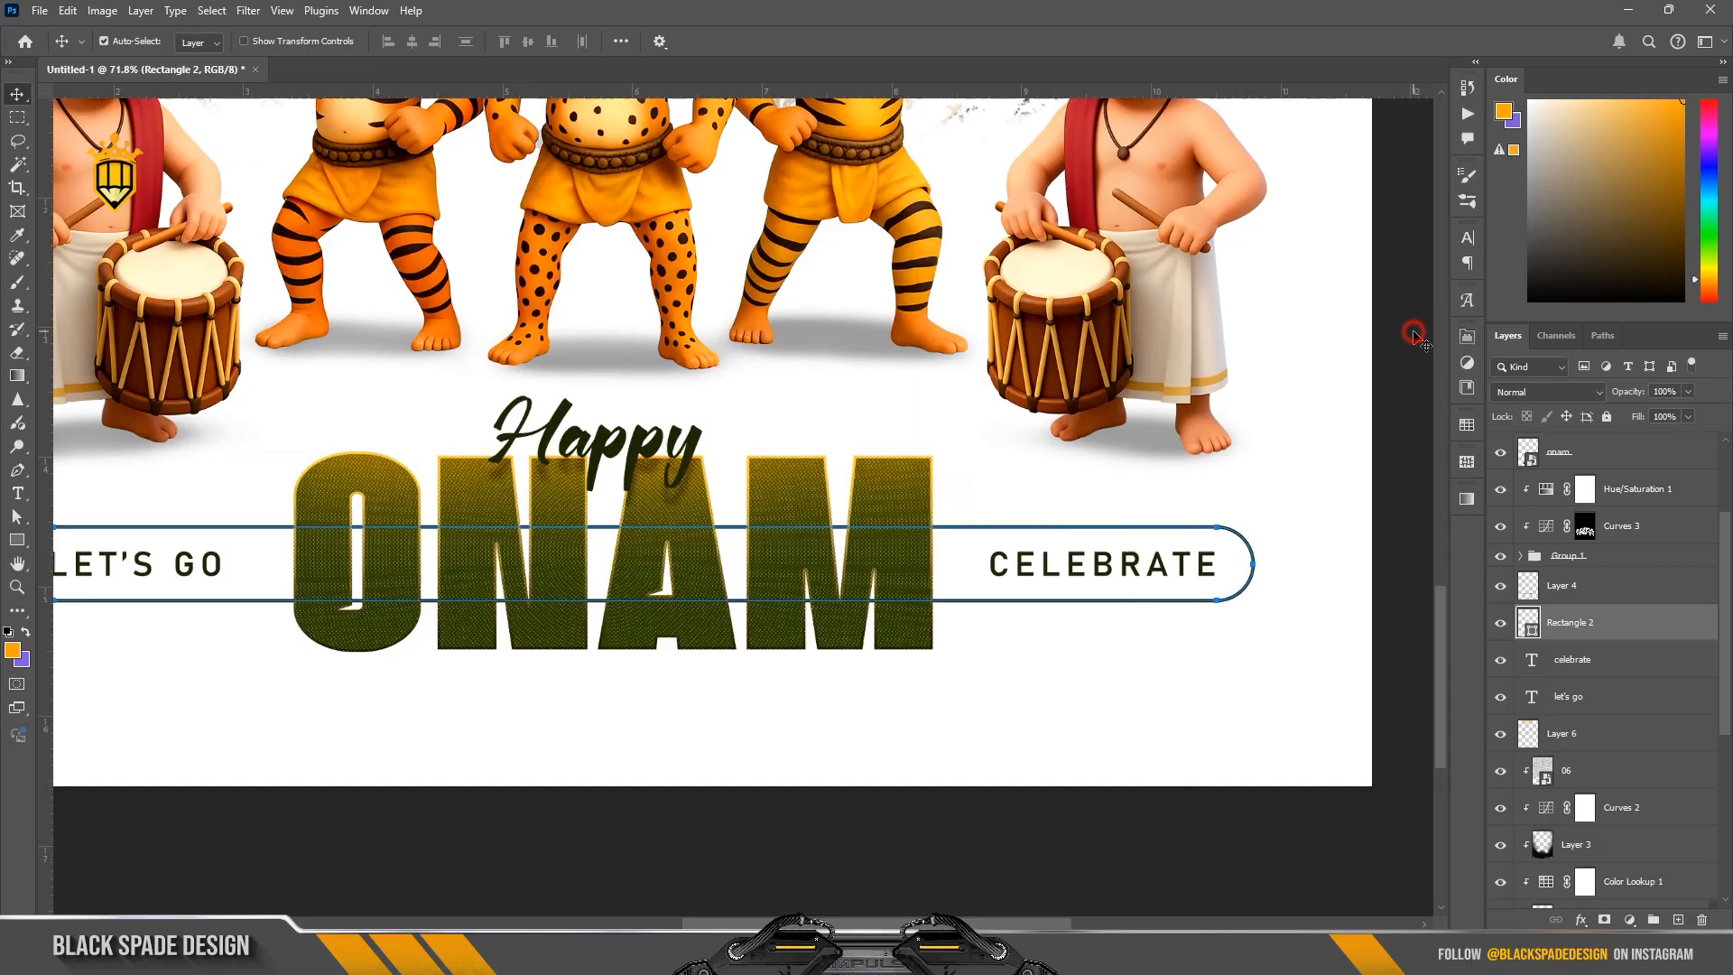
pyautogui.click(1605, 920)
pyautogui.press('b')
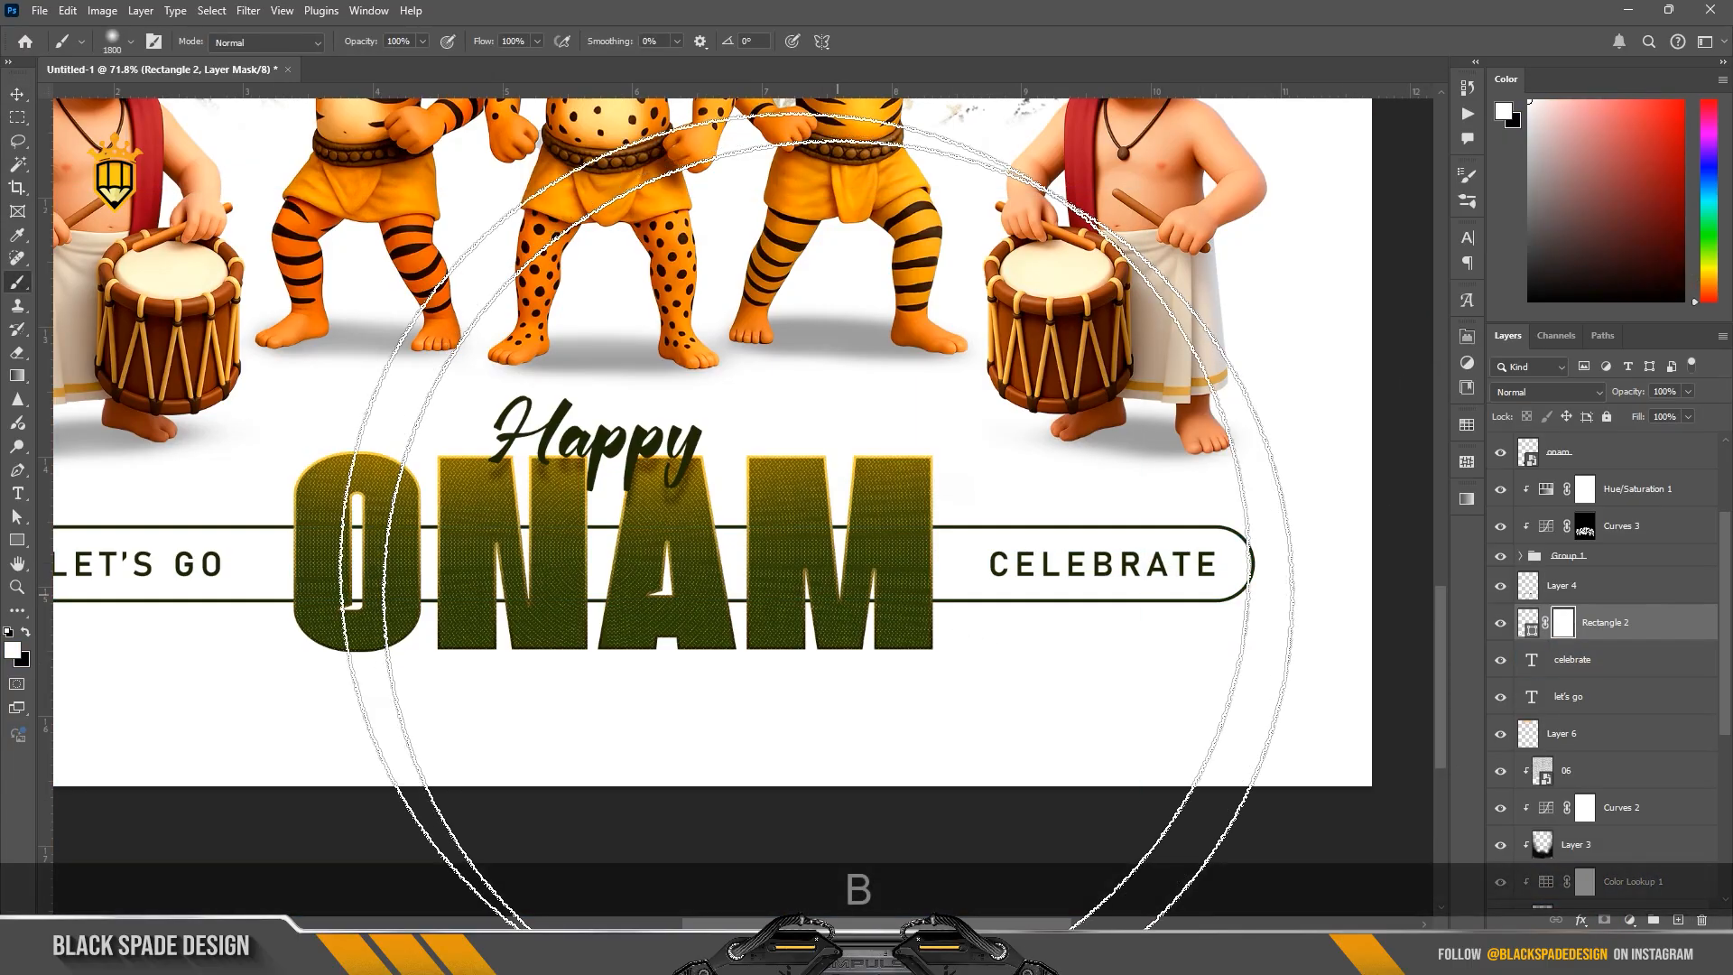
pyautogui.press('[')
pyautogui.press('[')
pyautogui.press('[')
pyautogui.press('[')
pyautogui.press('[')
pyautogui.press('[')
pyautogui.press('[')
pyautogui.press('[')
pyautogui.press('[')
pyautogui.press('[')
pyautogui.press('[')
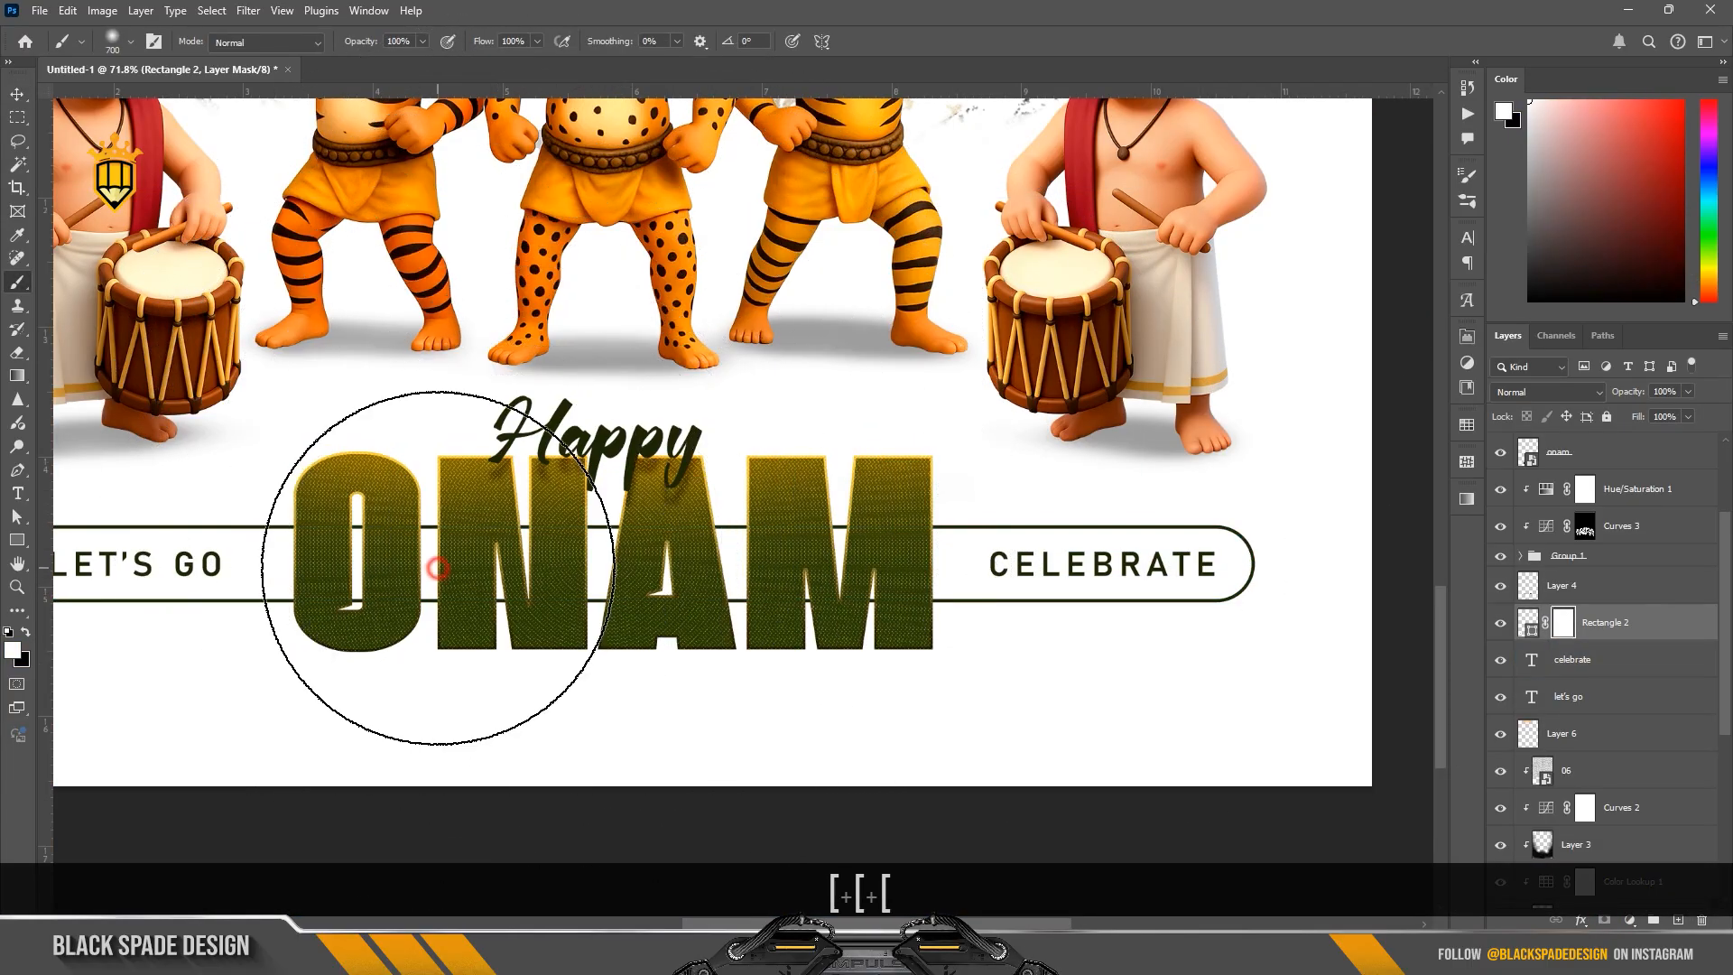
pyautogui.press('x')
pyautogui.moveTo(447, 569); pyautogui.dragTo(632, 570)
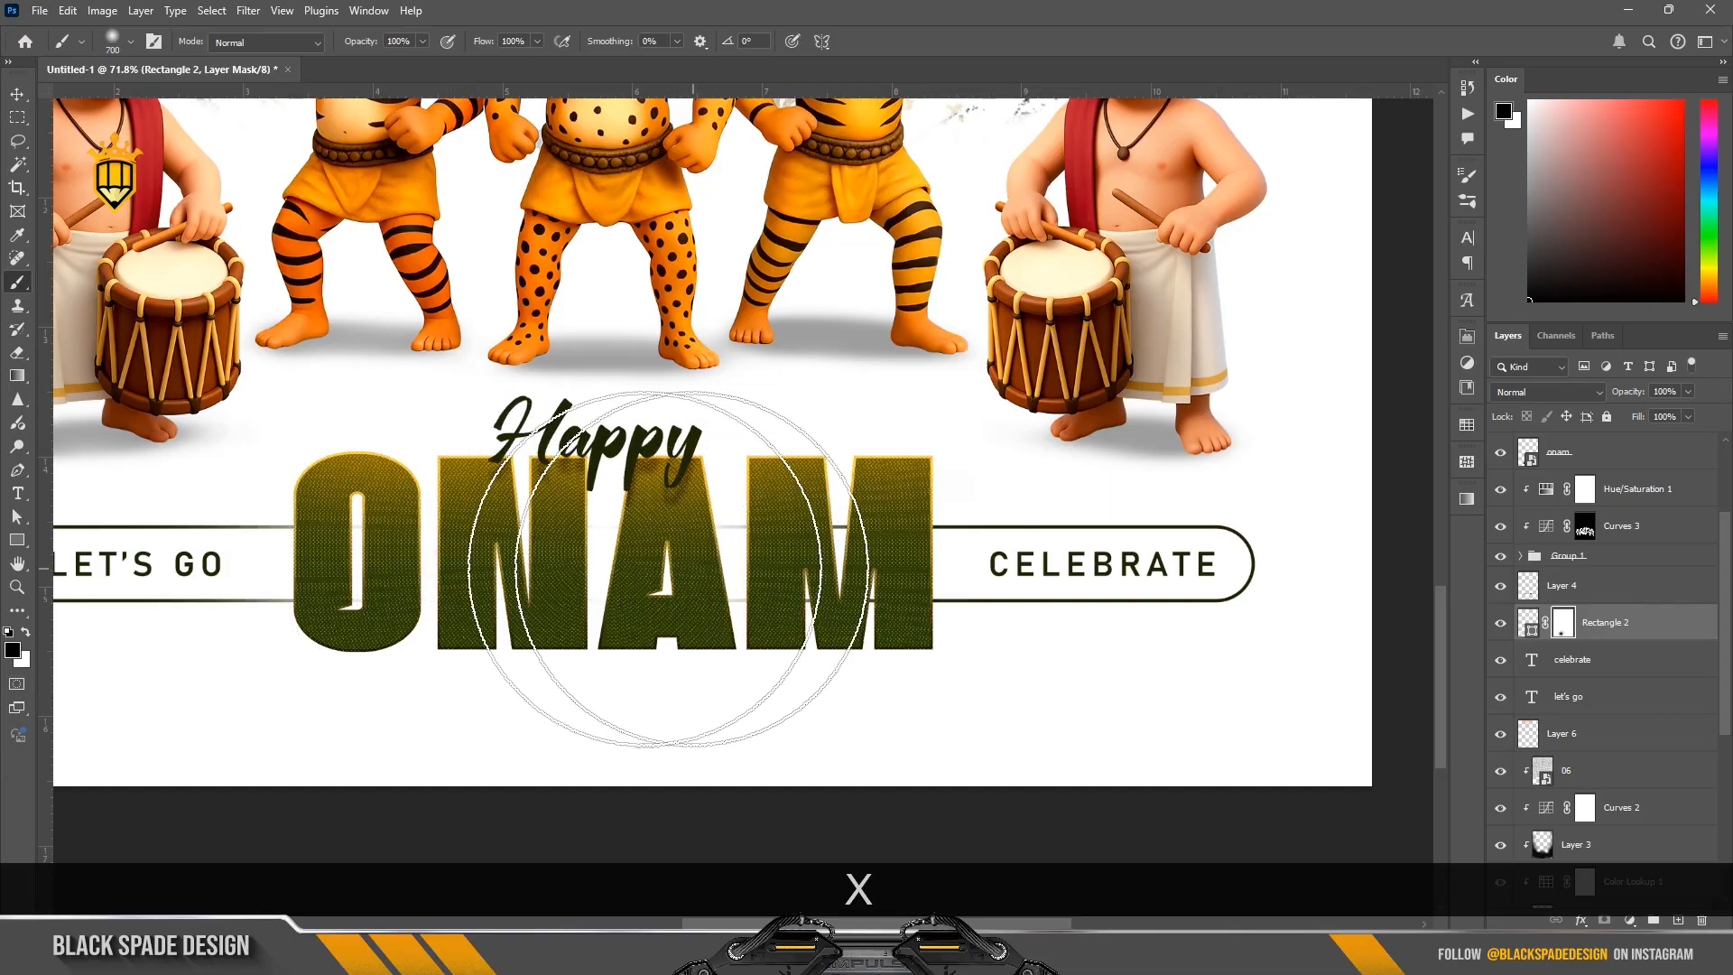
# Step: Fade the outline's line ends on both sides of ONAM by painting the mask black with a 400 px brush
pyautogui.scroll(2, 663, 569)
pyautogui.press('[')
pyautogui.press('[')
pyautogui.press('[')
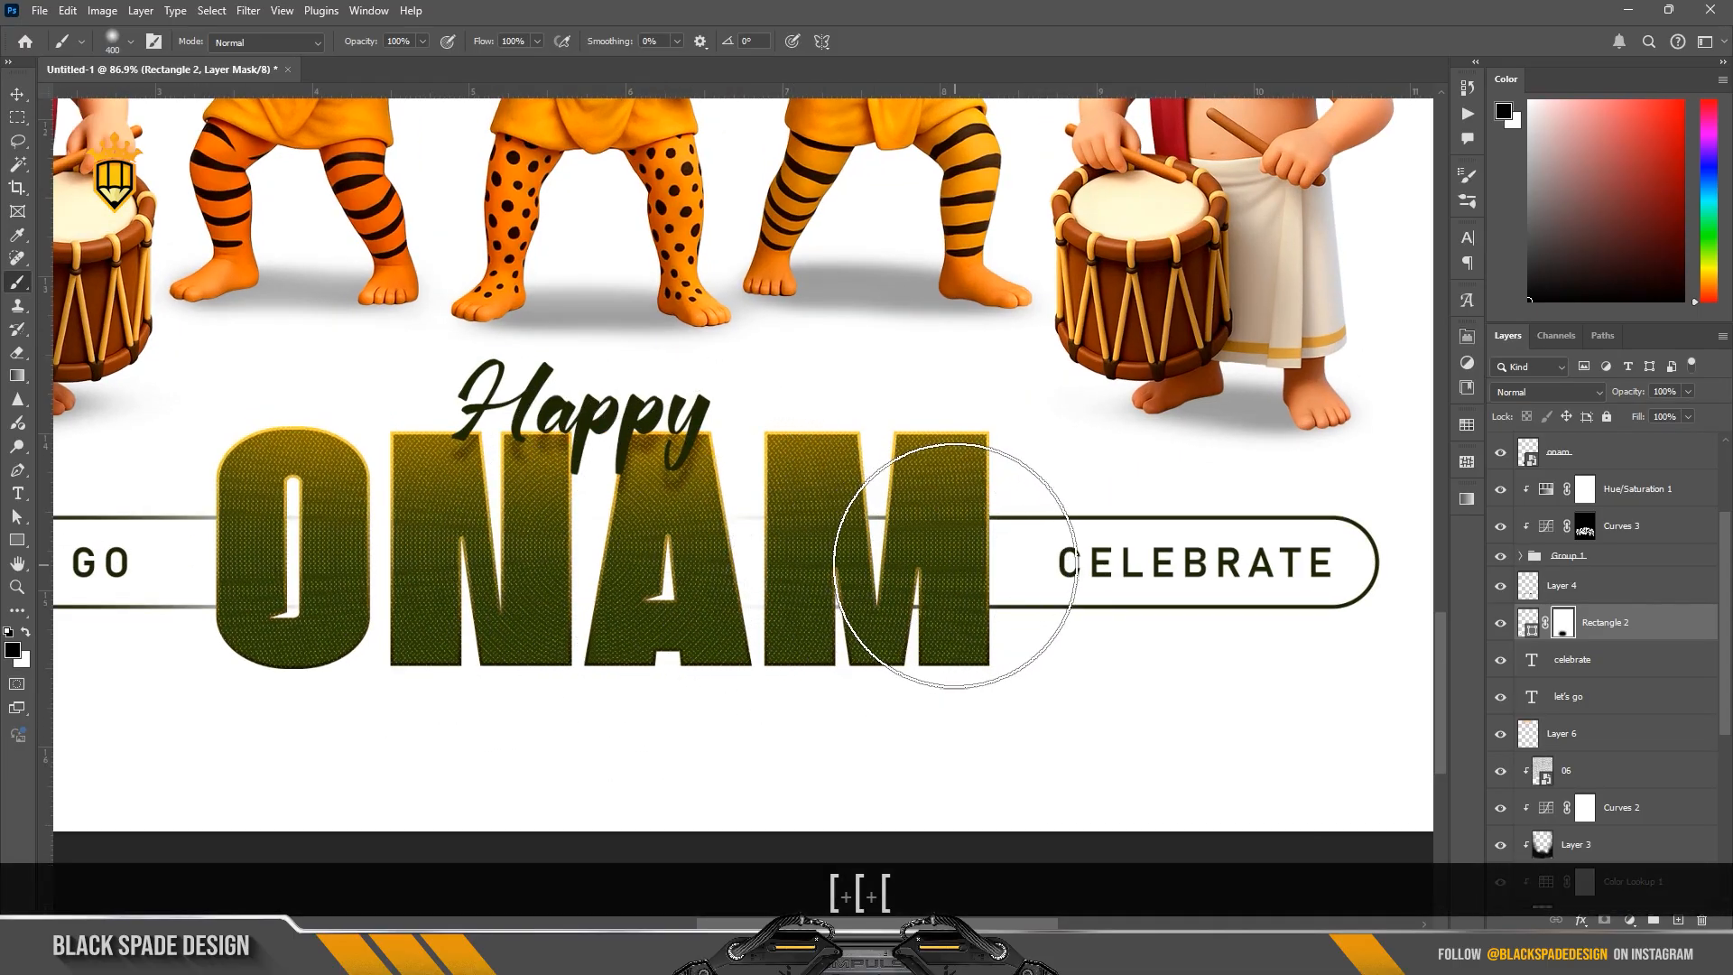
pyautogui.moveTo(959, 631); pyautogui.dragTo(939, 573)
pyautogui.moveTo(286, 552); pyautogui.dragTo(569, 547)
pyautogui.scroll(-1, 278, 553)
pyautogui.press('space')
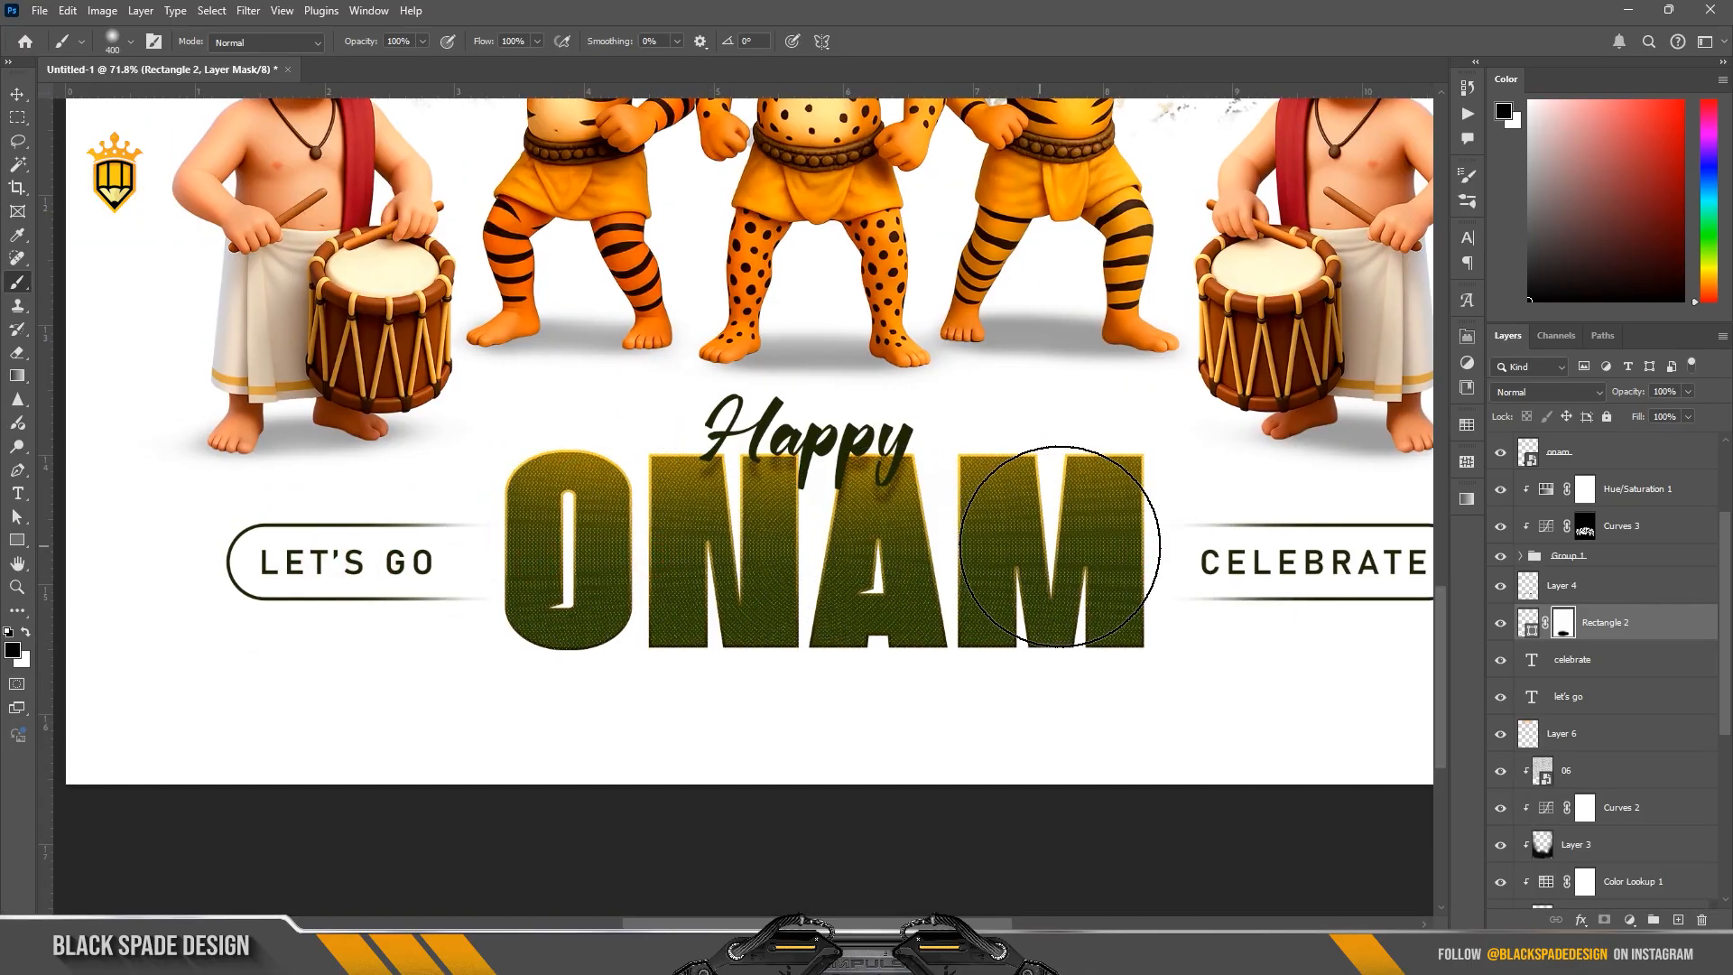
pyautogui.scroll(-2, 847, 533)
pyautogui.scroll(-3, 846, 533)
pyautogui.press('space')
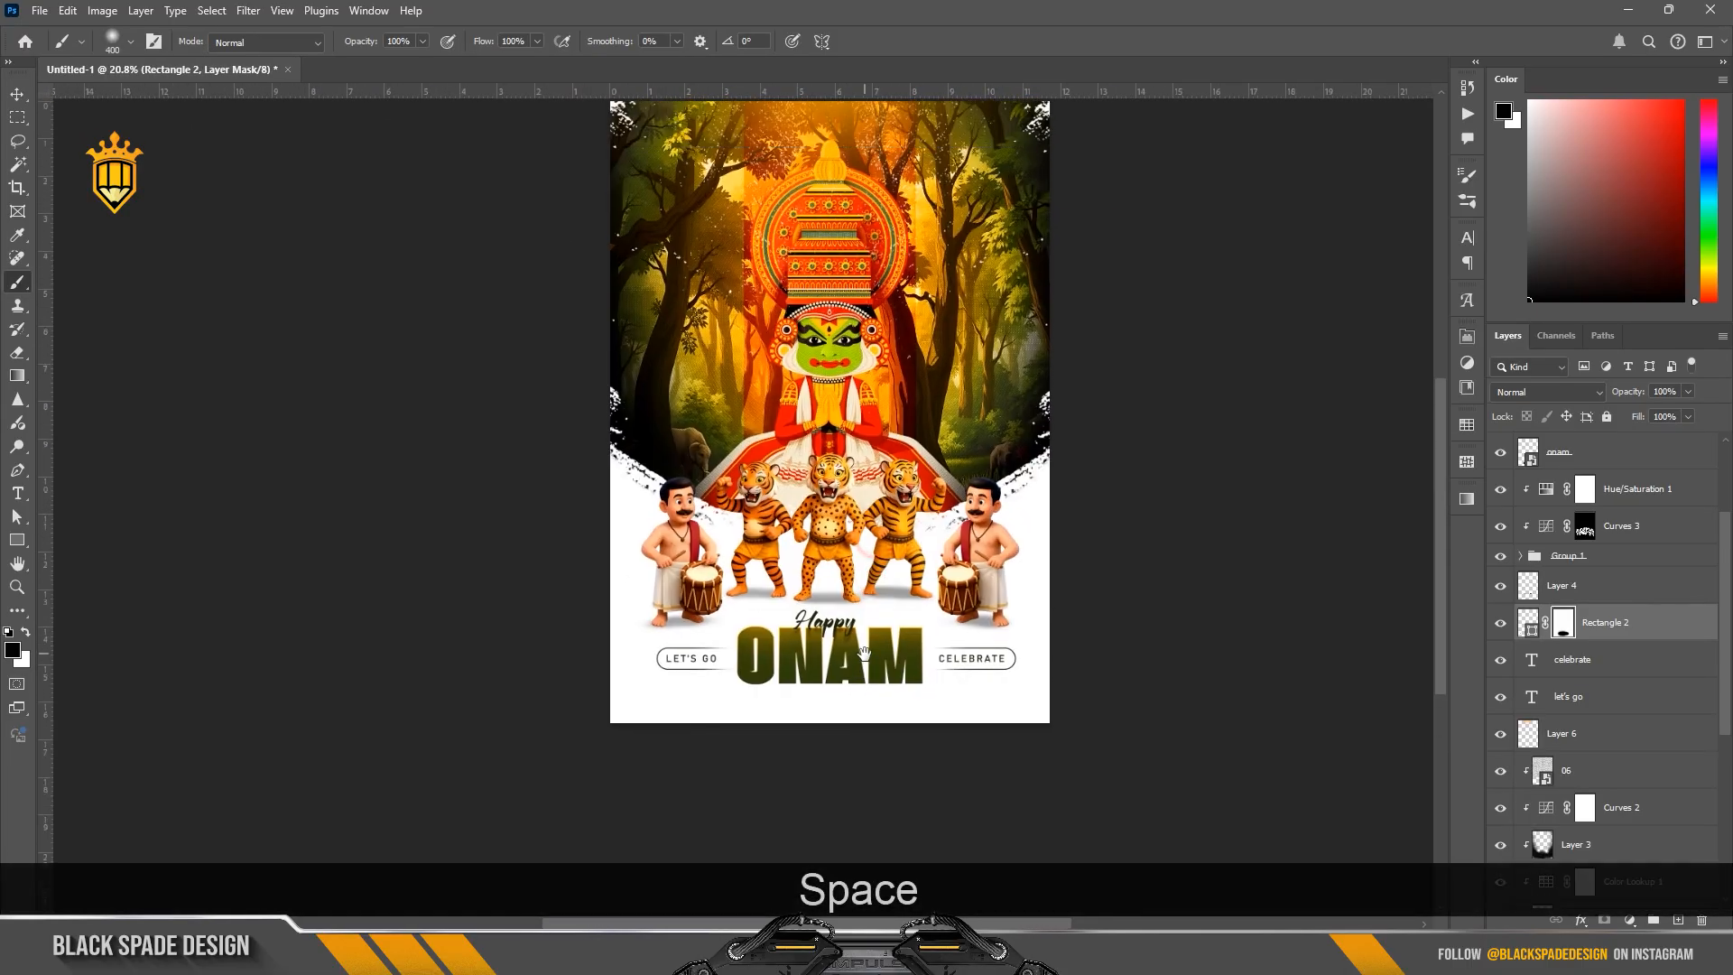
pyautogui.moveTo(862, 654); pyautogui.dragTo(841, 634)
pyautogui.scroll(5, 840, 634)
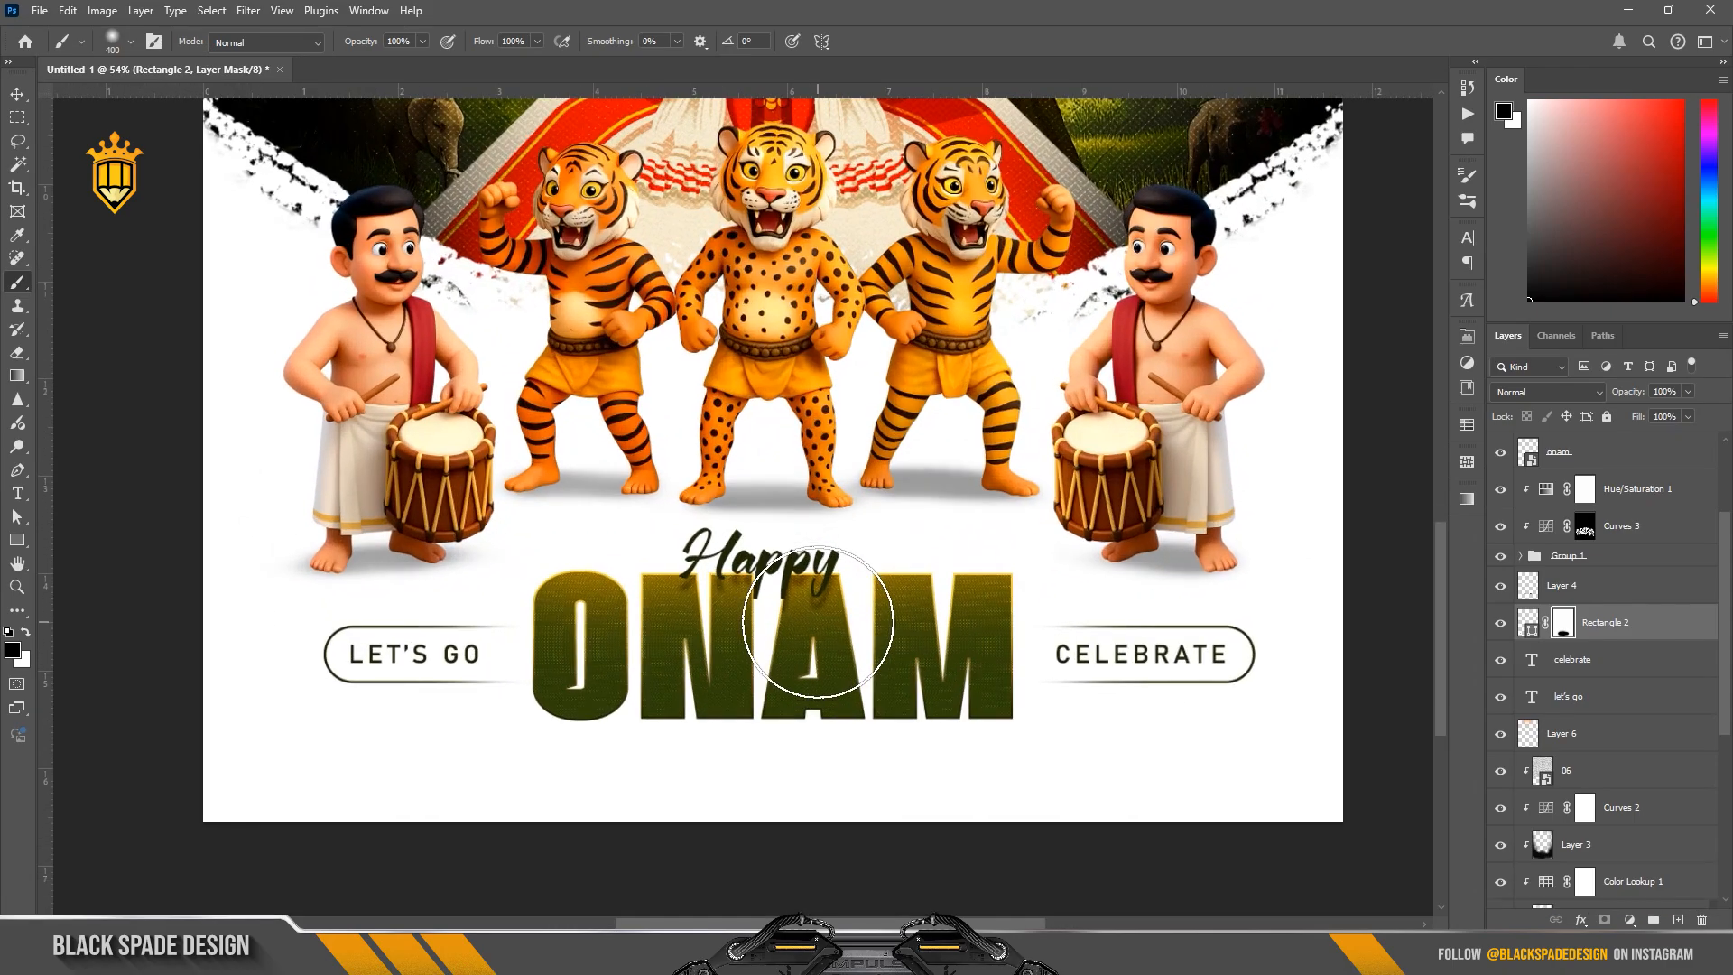
# Step: Try to brush more orange onto Layer 5, clipped to the ONAM title
pyautogui.press('v')
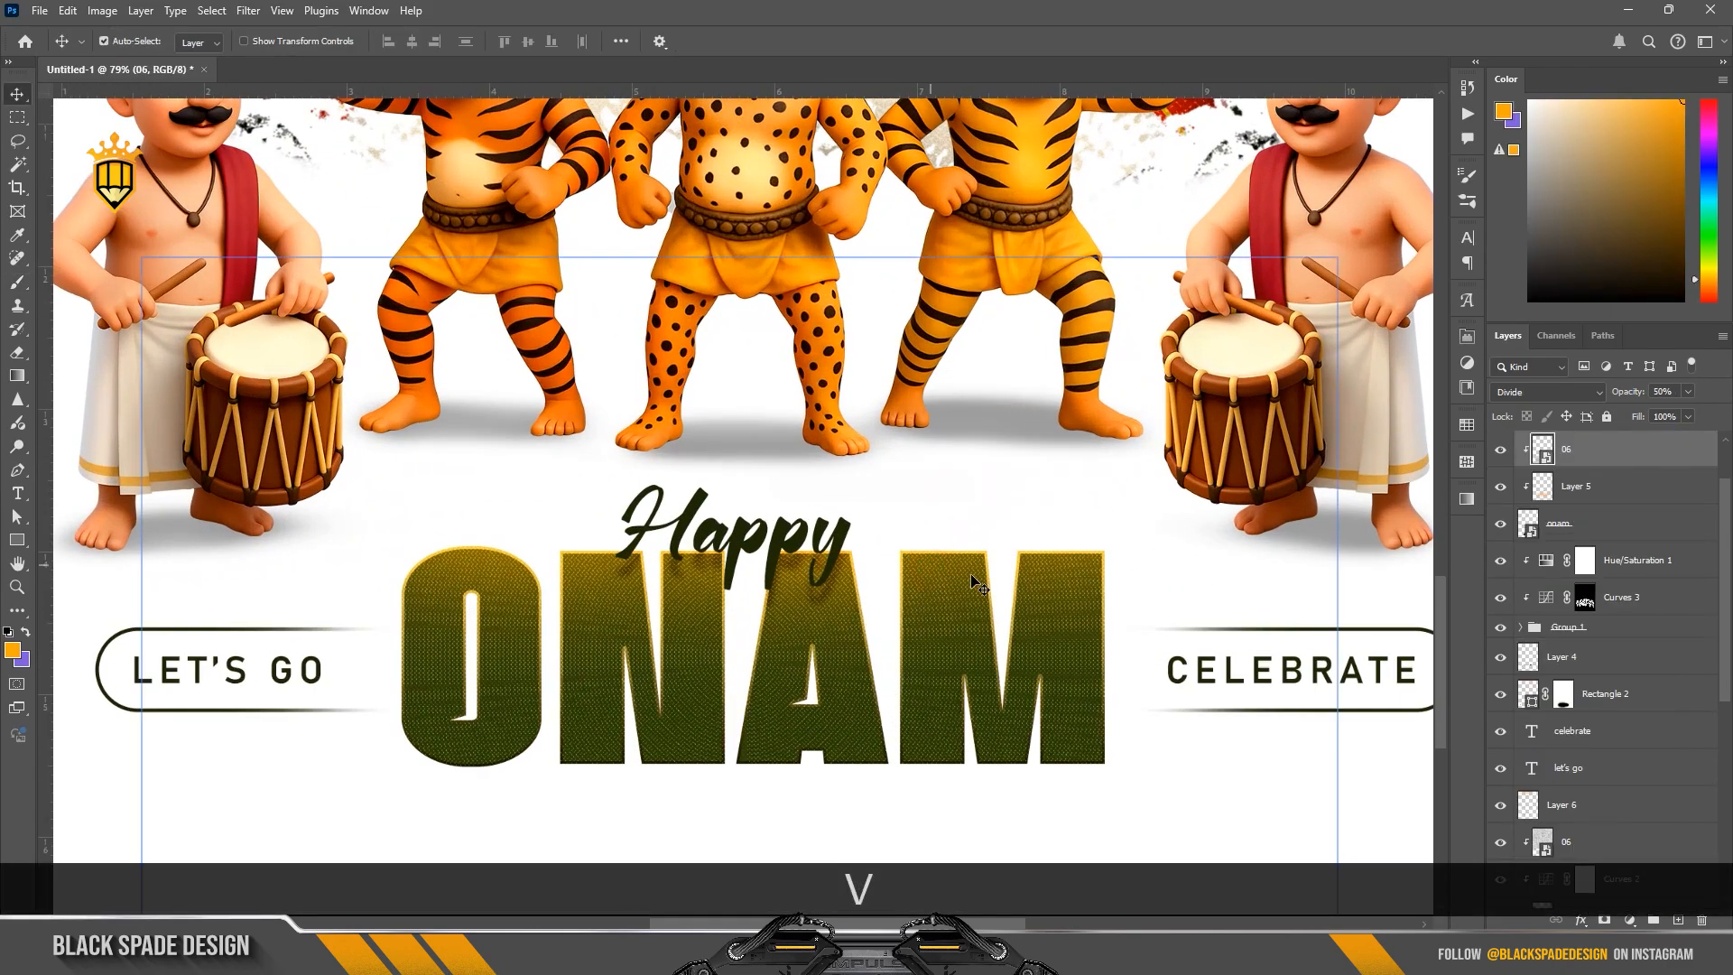
pyautogui.click(1609, 499)
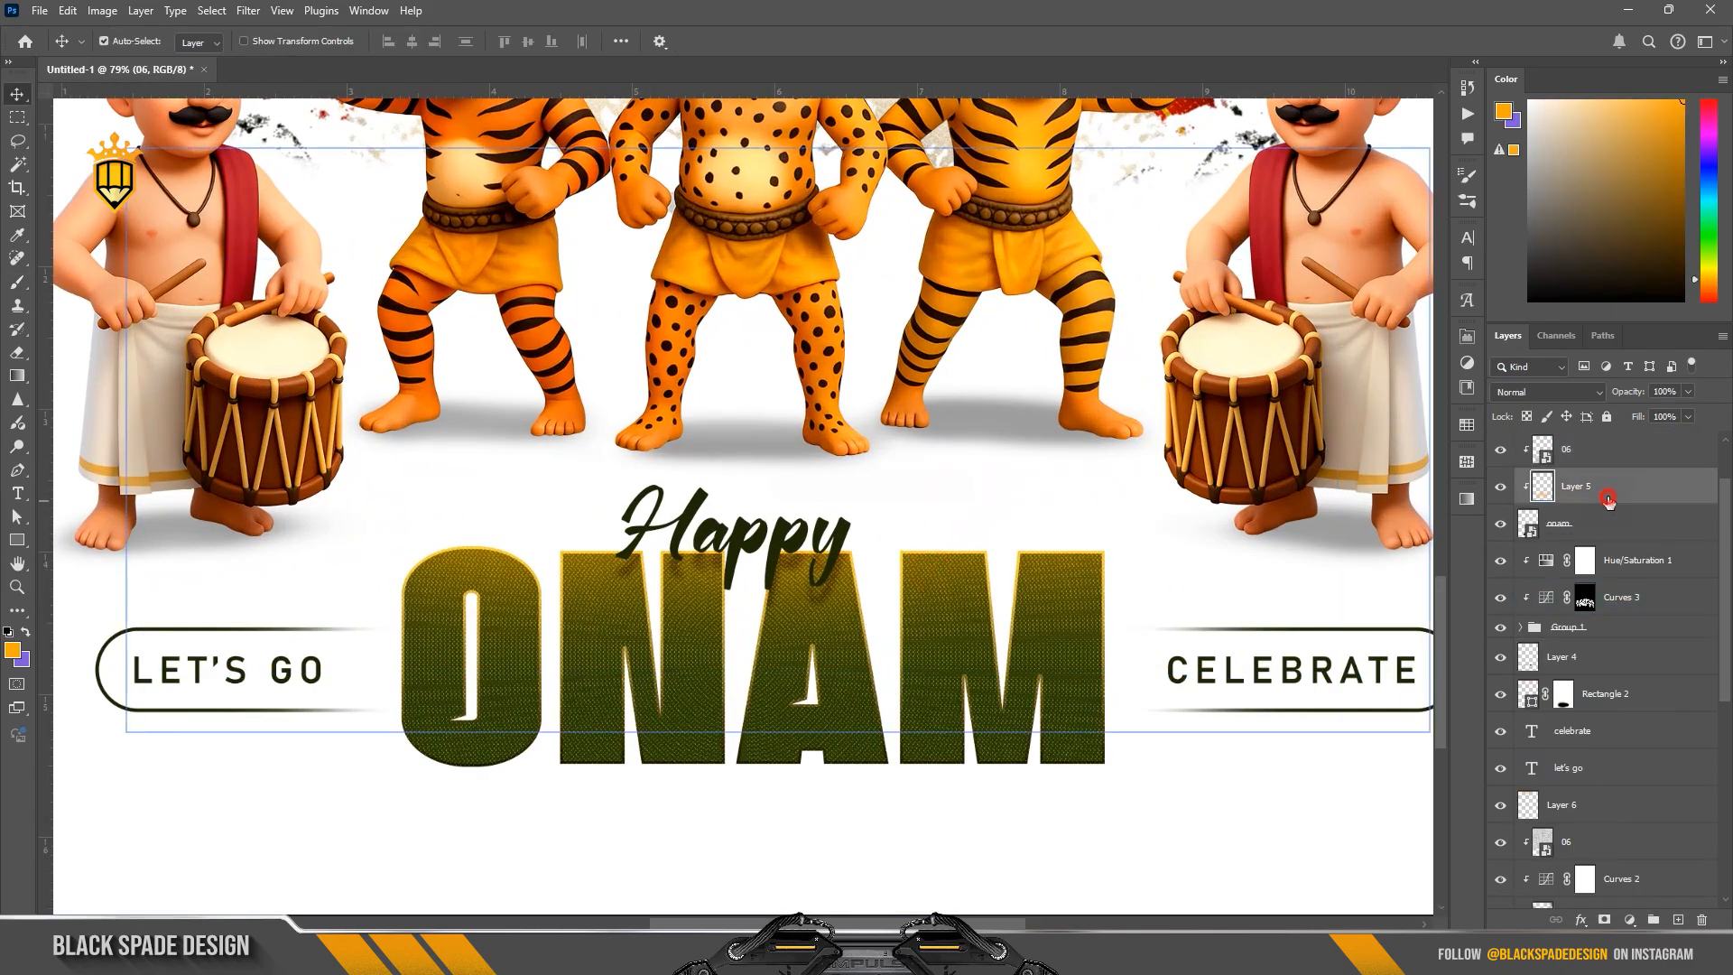
pyautogui.press('b')
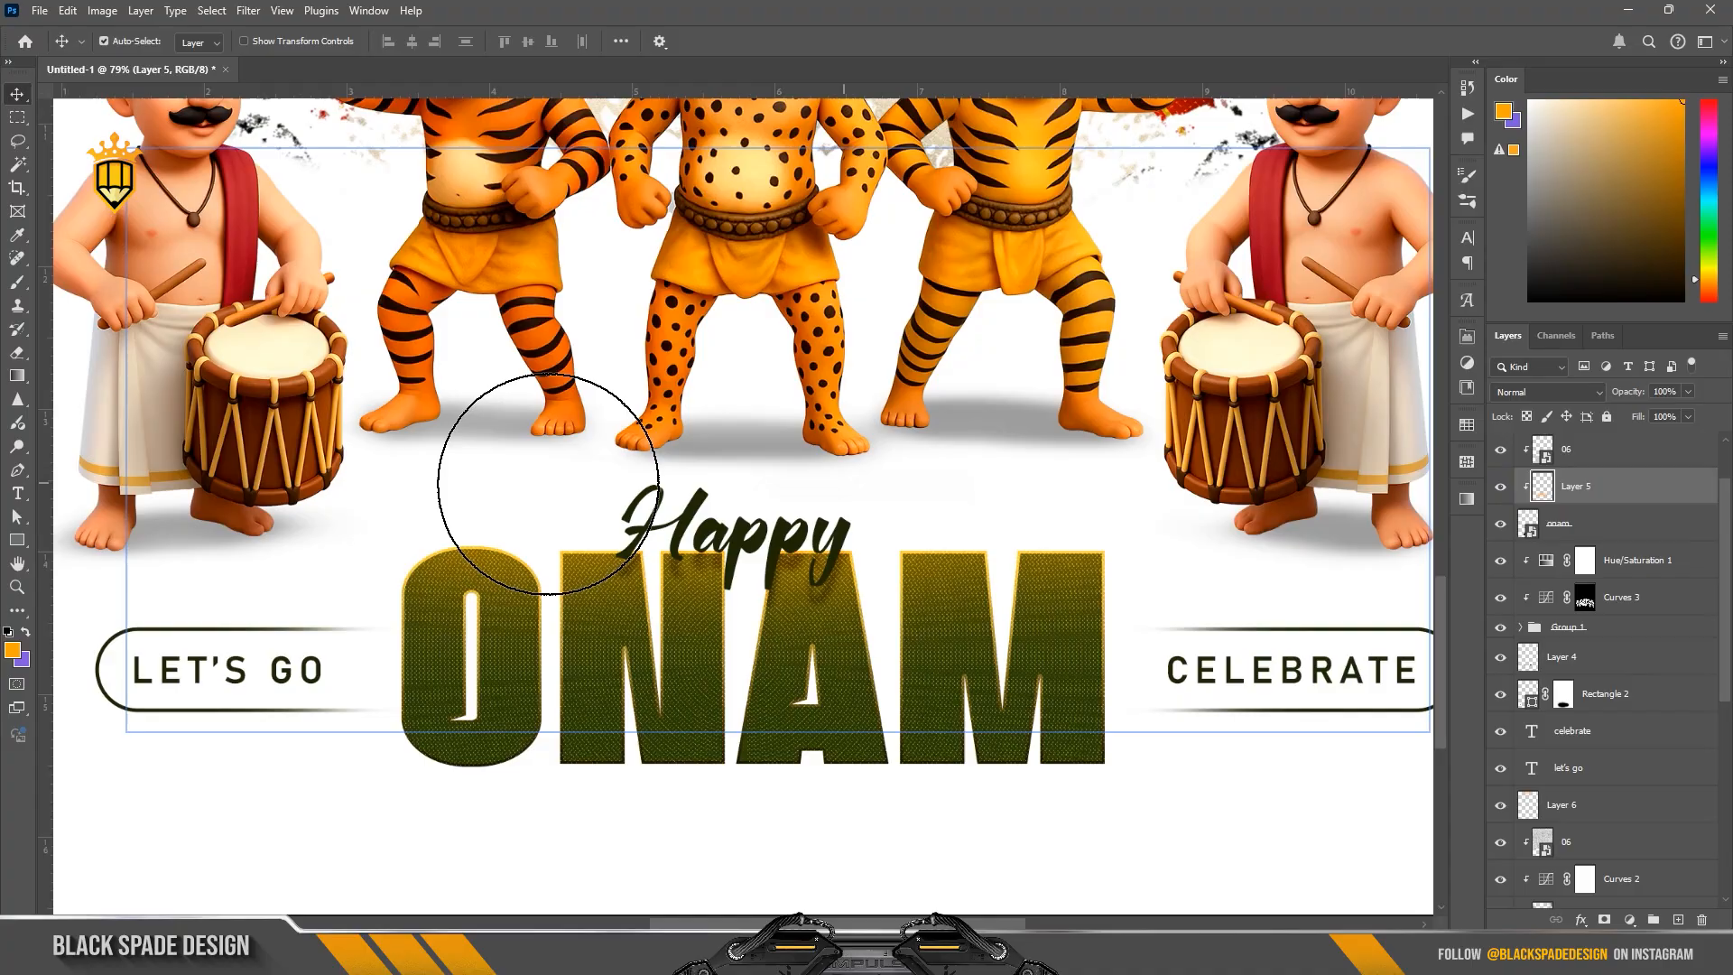
pyautogui.click(871, 428)
pyautogui.hotkey('ctrl', 'z')
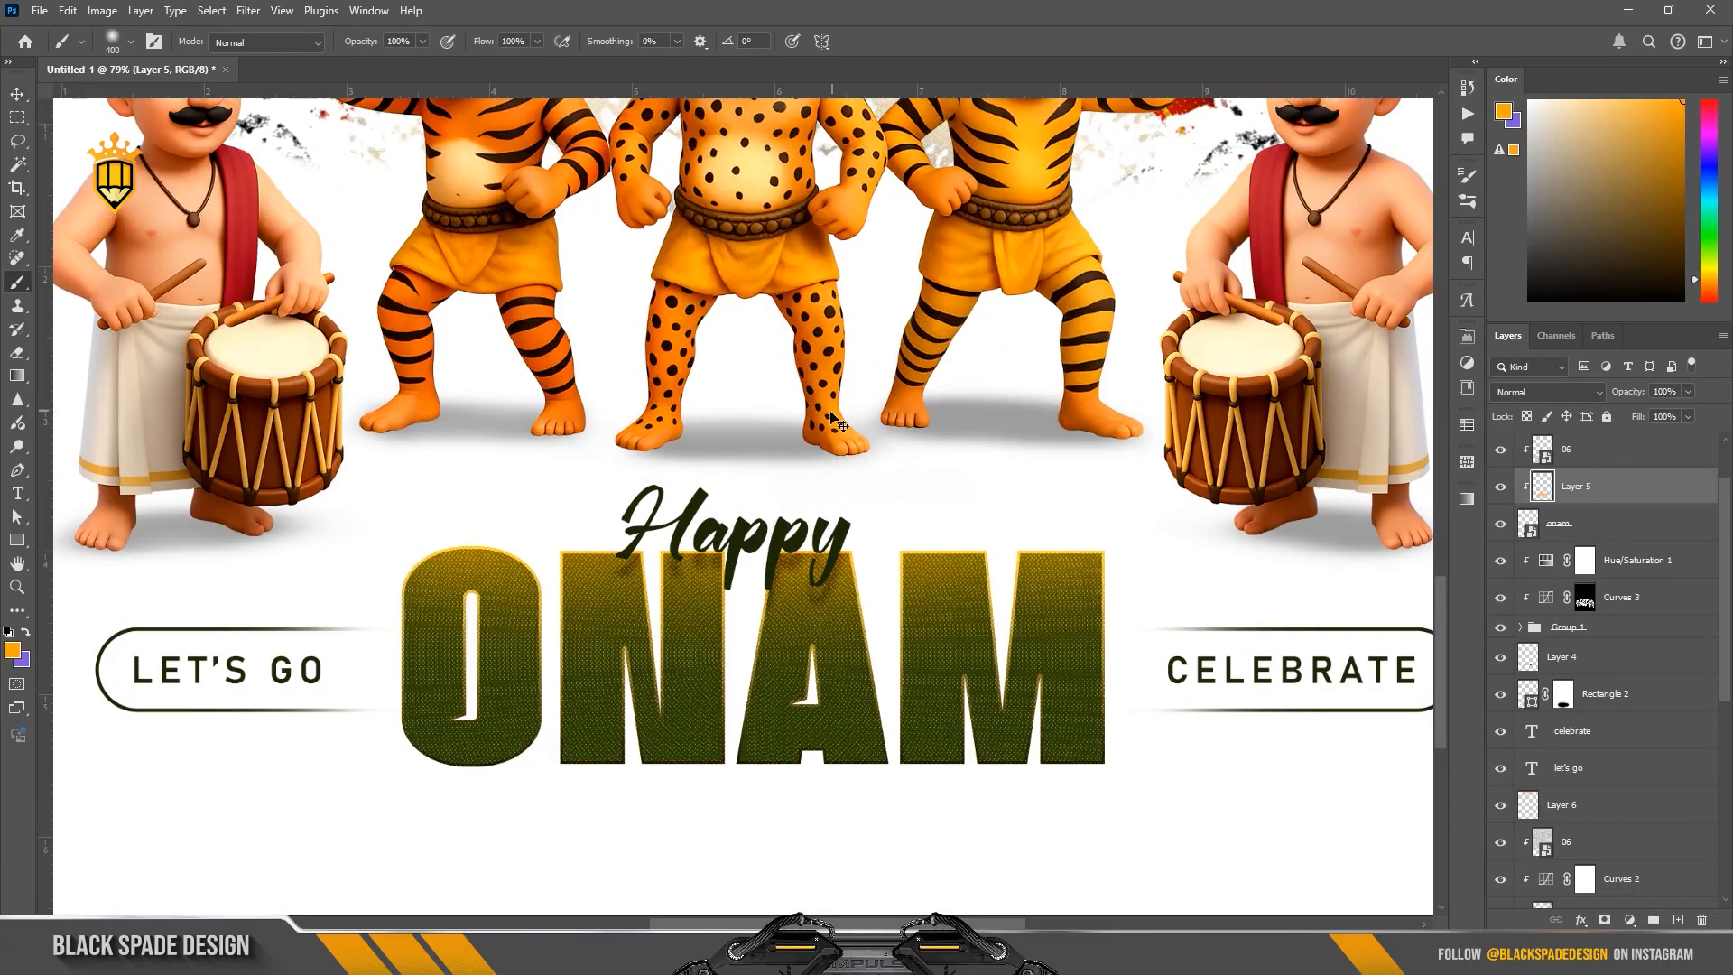
# Step: Place the green leaves image above the Happy text layer, enlarged to about 291% over the forest scene
pyautogui.scroll(-4, 832, 420)
pyautogui.press('v')
pyautogui.scroll(-1, 830, 415)
pyautogui.press('space')
pyautogui.moveTo(826, 323); pyautogui.dragTo(803, 504)
pyautogui.scroll(-4, 802, 502)
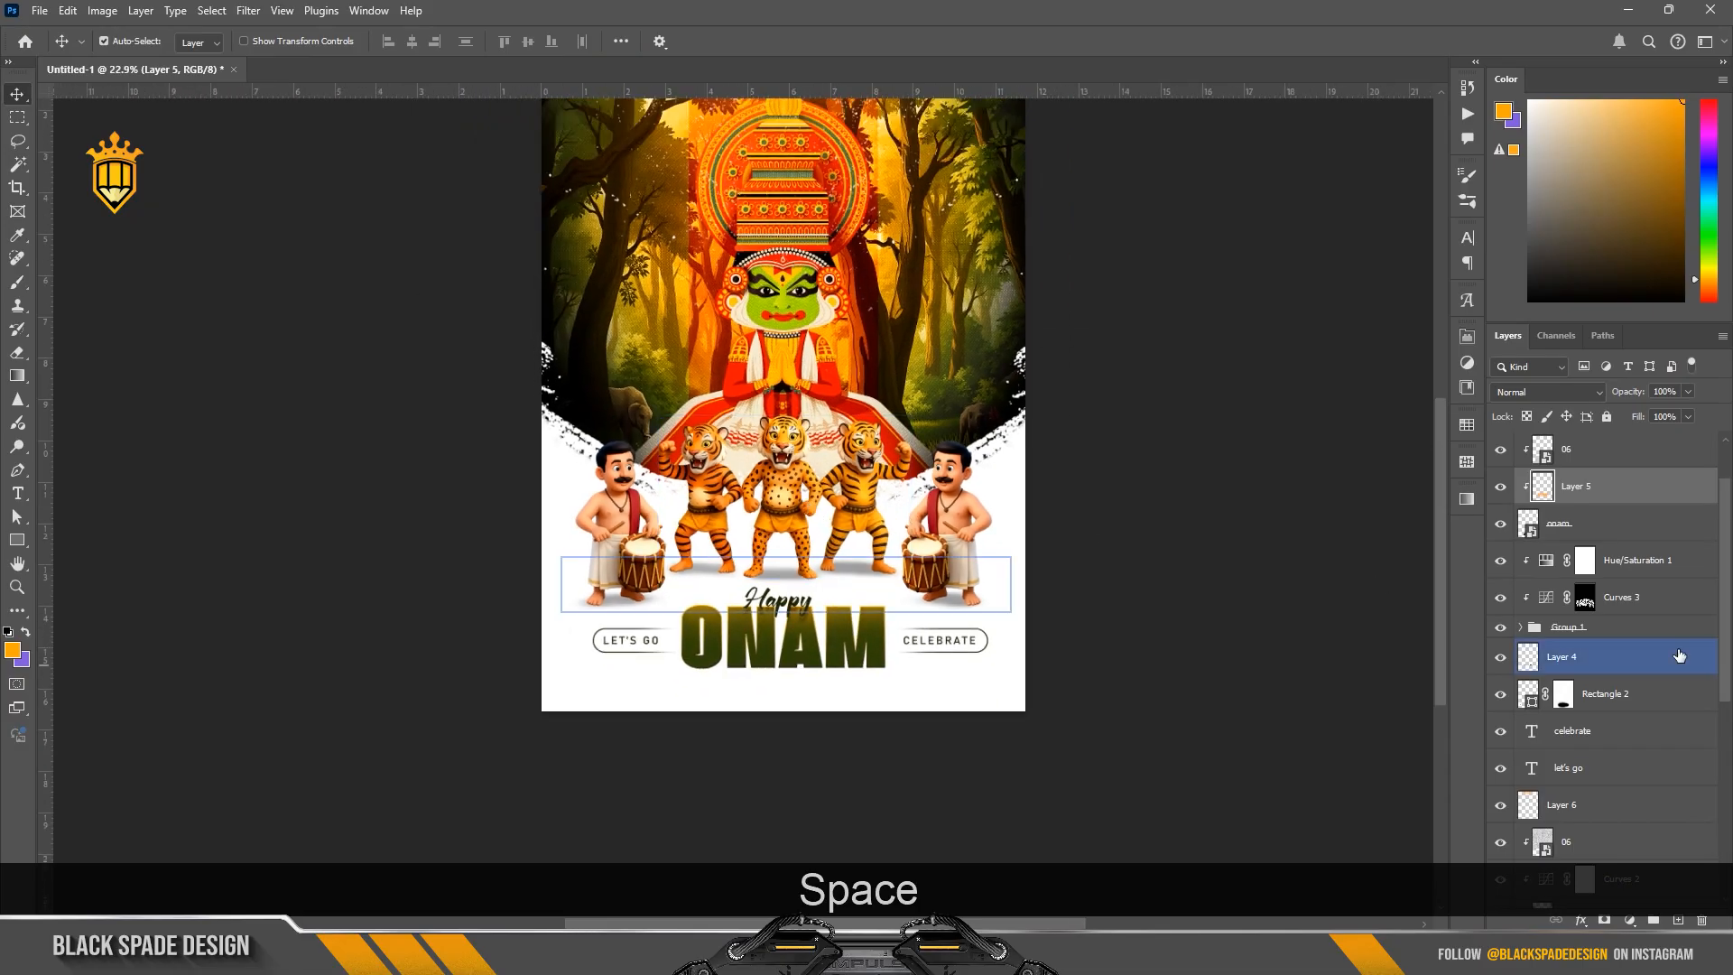
pyautogui.scroll(2, 1641, 614)
pyautogui.click(1588, 449)
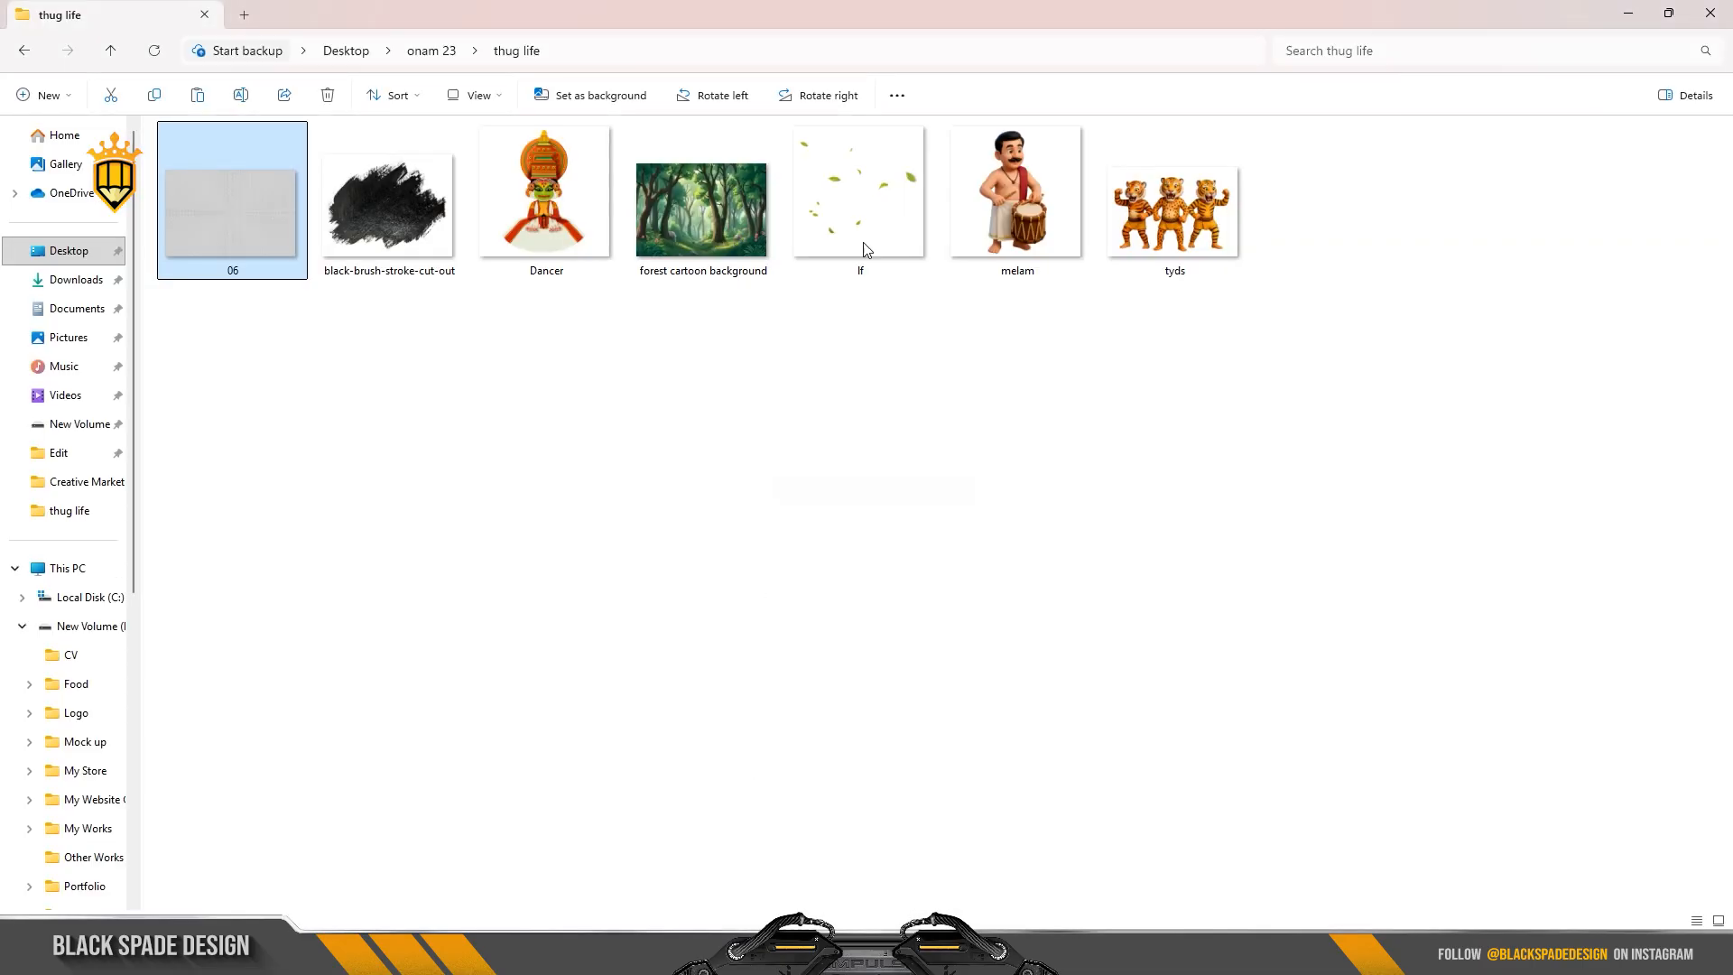
pyautogui.moveTo(864, 249); pyautogui.dragTo(851, 631)
pyautogui.press('space')
pyautogui.moveTo(880, 505); pyautogui.dragTo(1022, 366)
pyautogui.moveTo(912, 620); pyautogui.dragTo(911, 497)
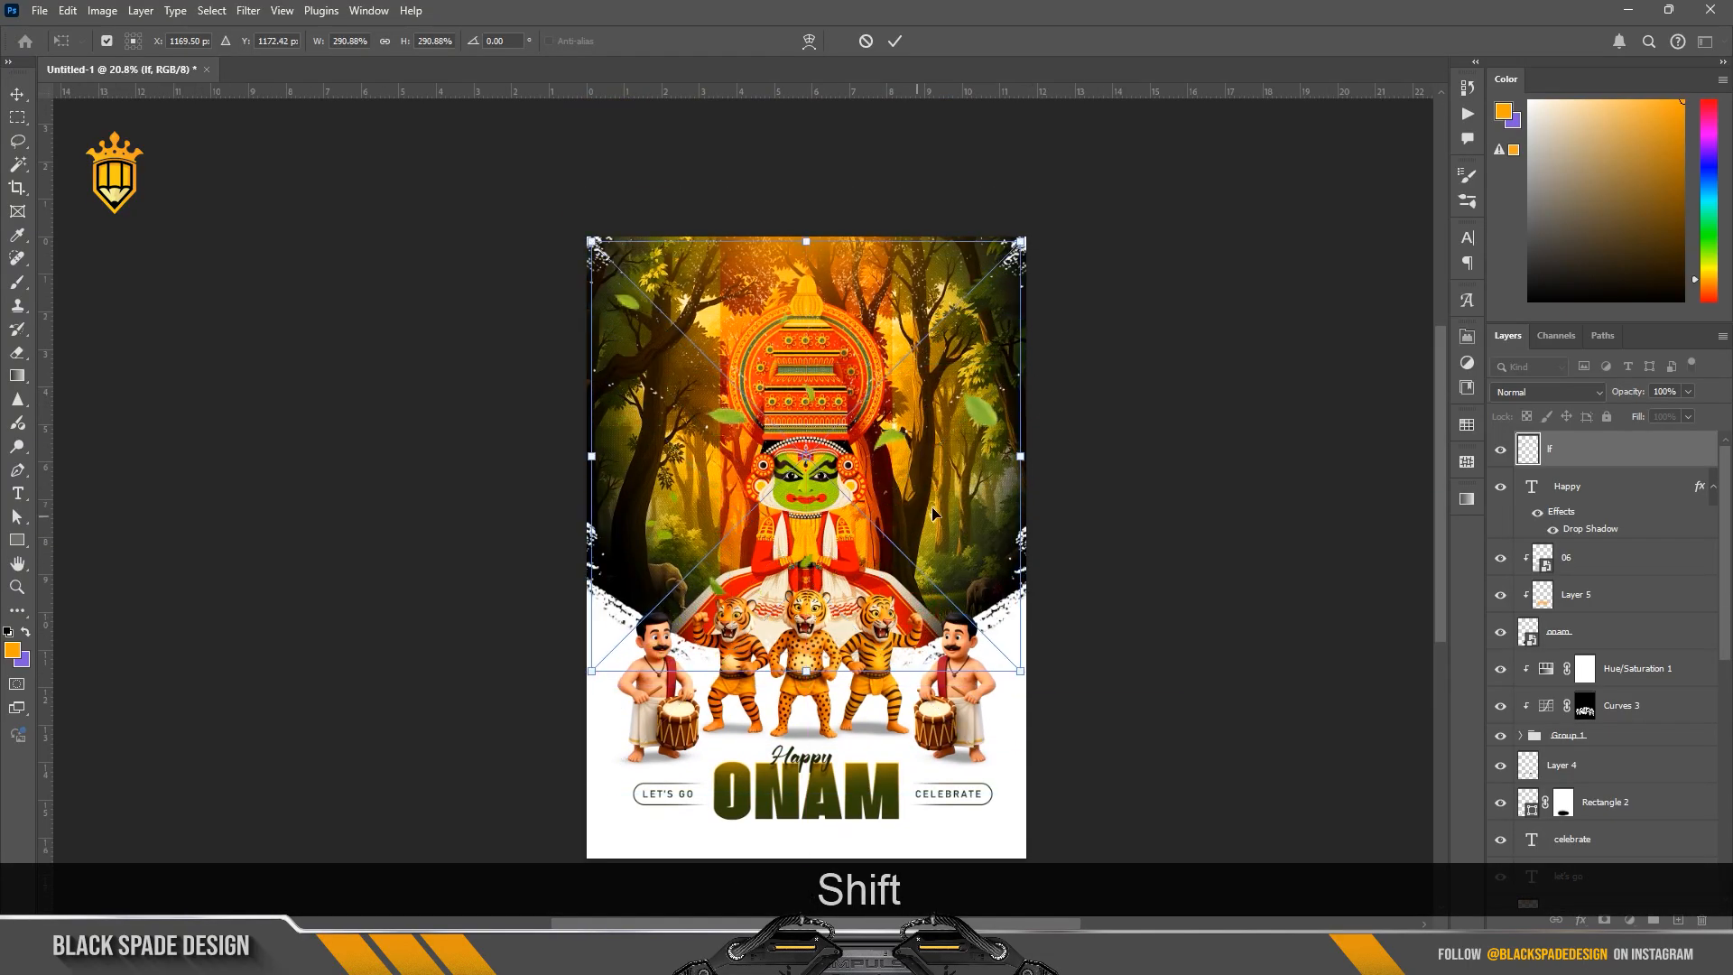
# Step: Enlarge the leaves image to about 354%, rotate it about 15.7° counterclockwise, and commit the placement
pyautogui.moveTo(1119, 456); pyautogui.dragTo(987, 133)
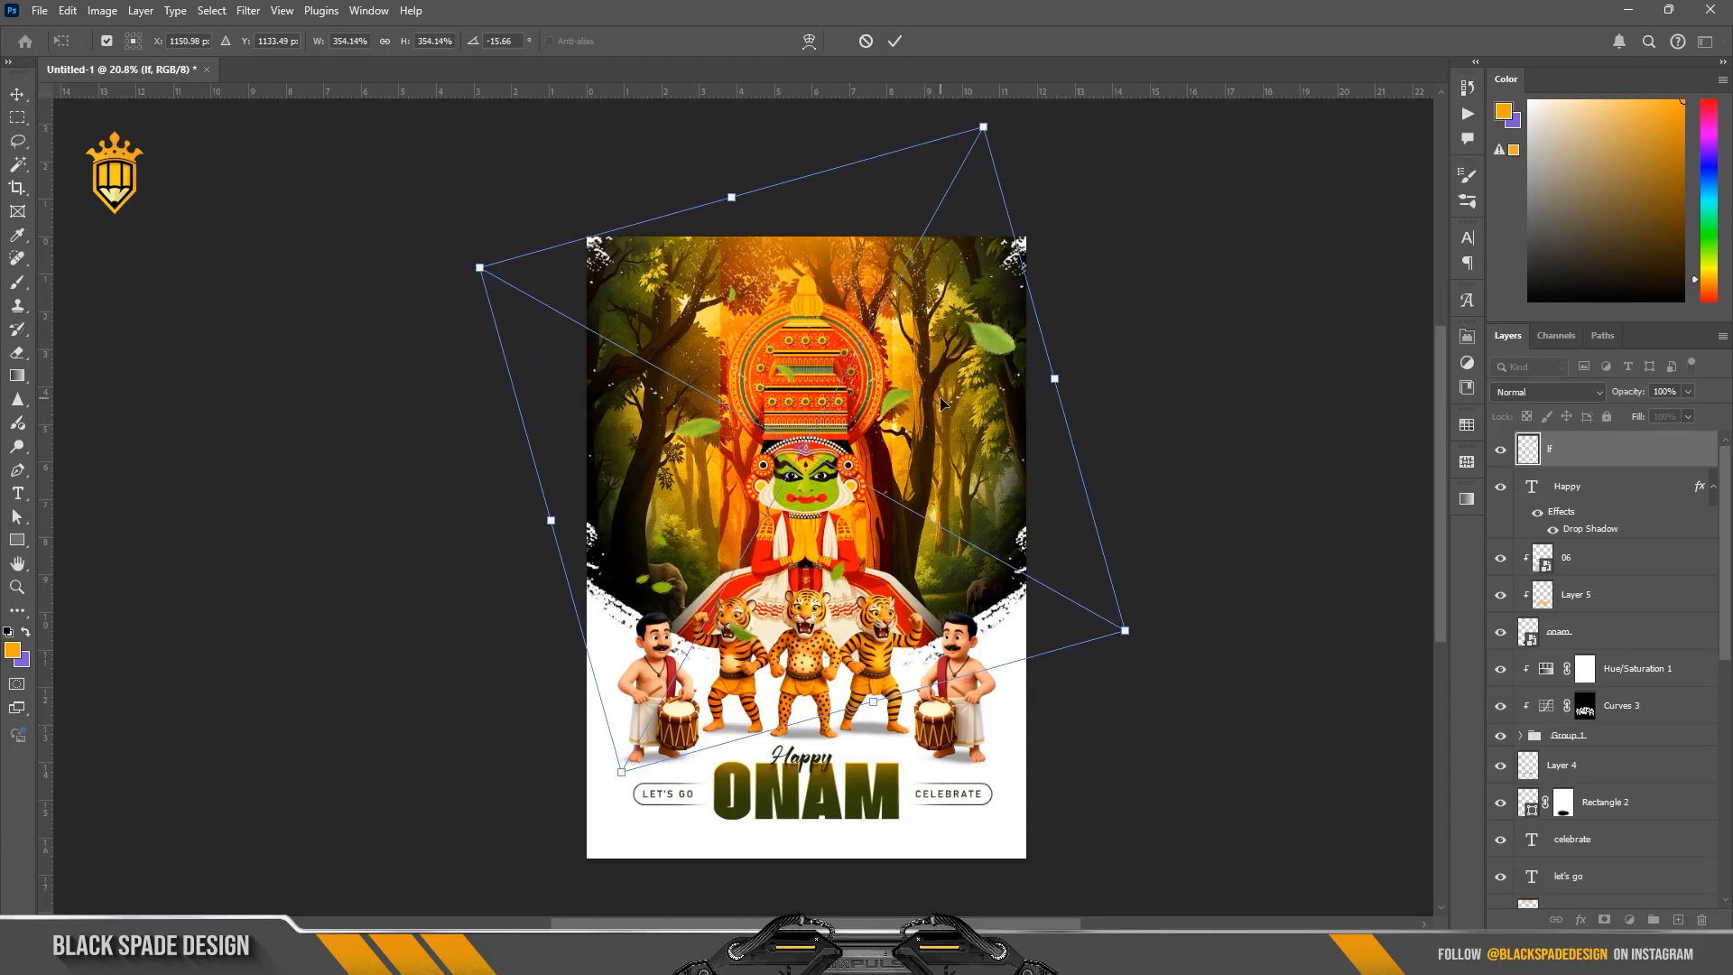
pyautogui.press('Return')
pyautogui.scroll(1, 916, 406)
pyautogui.scroll(1, 916, 411)
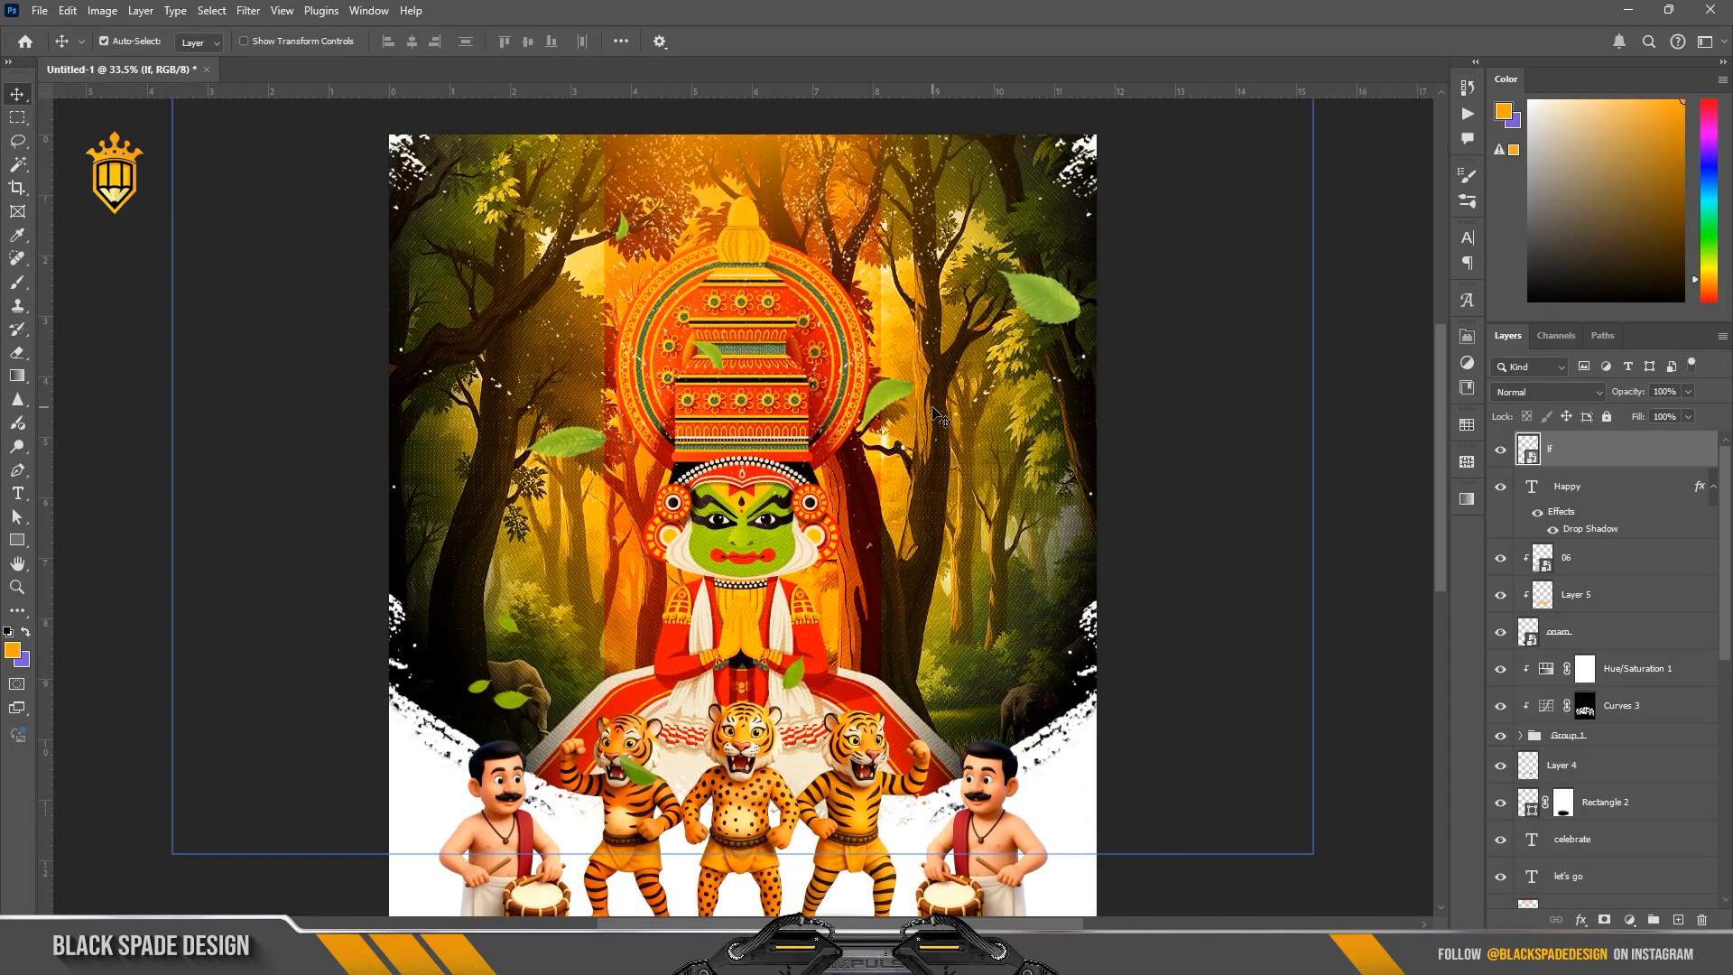
pyautogui.scroll(-1, 939, 417)
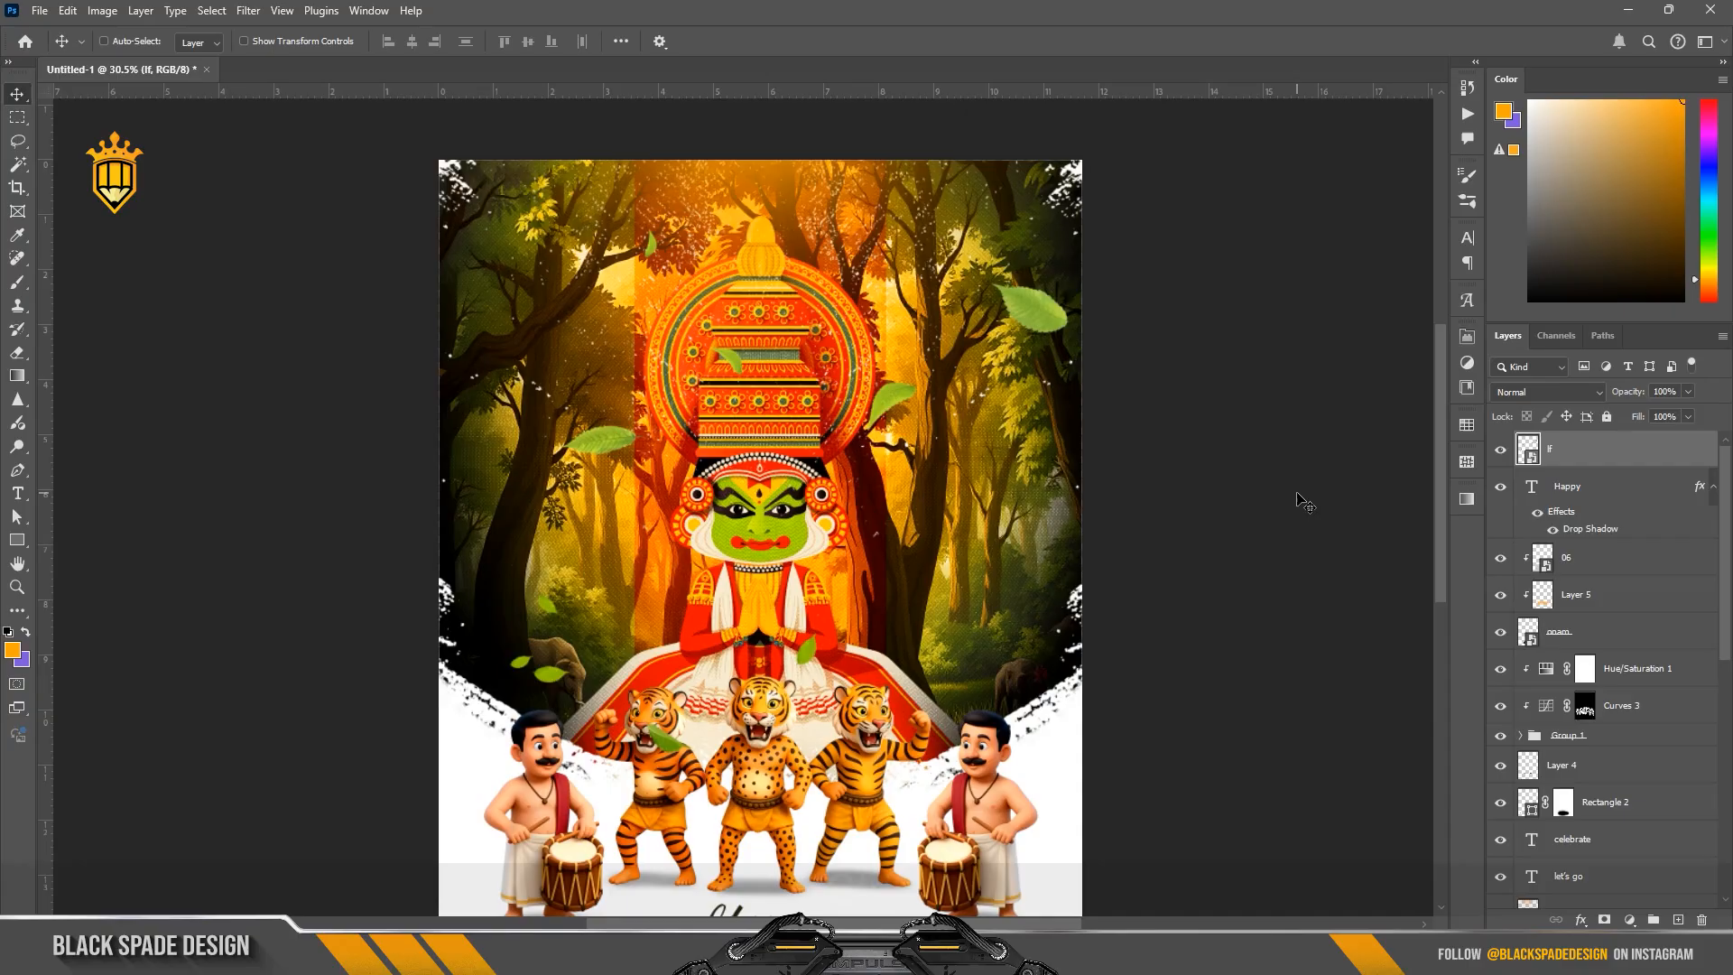
# Step: Apply Curves to the leaves, shifting the RGB black point slightly inward and setting the Red channel's white input to 185
pyautogui.hotkey('ctrl', 'm')
pyautogui.moveTo(728, 161); pyautogui.dragTo(1134, 249)
pyautogui.moveTo(1057, 575); pyautogui.dragTo(1081, 586)
pyautogui.click(1106, 316)
pyautogui.click(1065, 345)
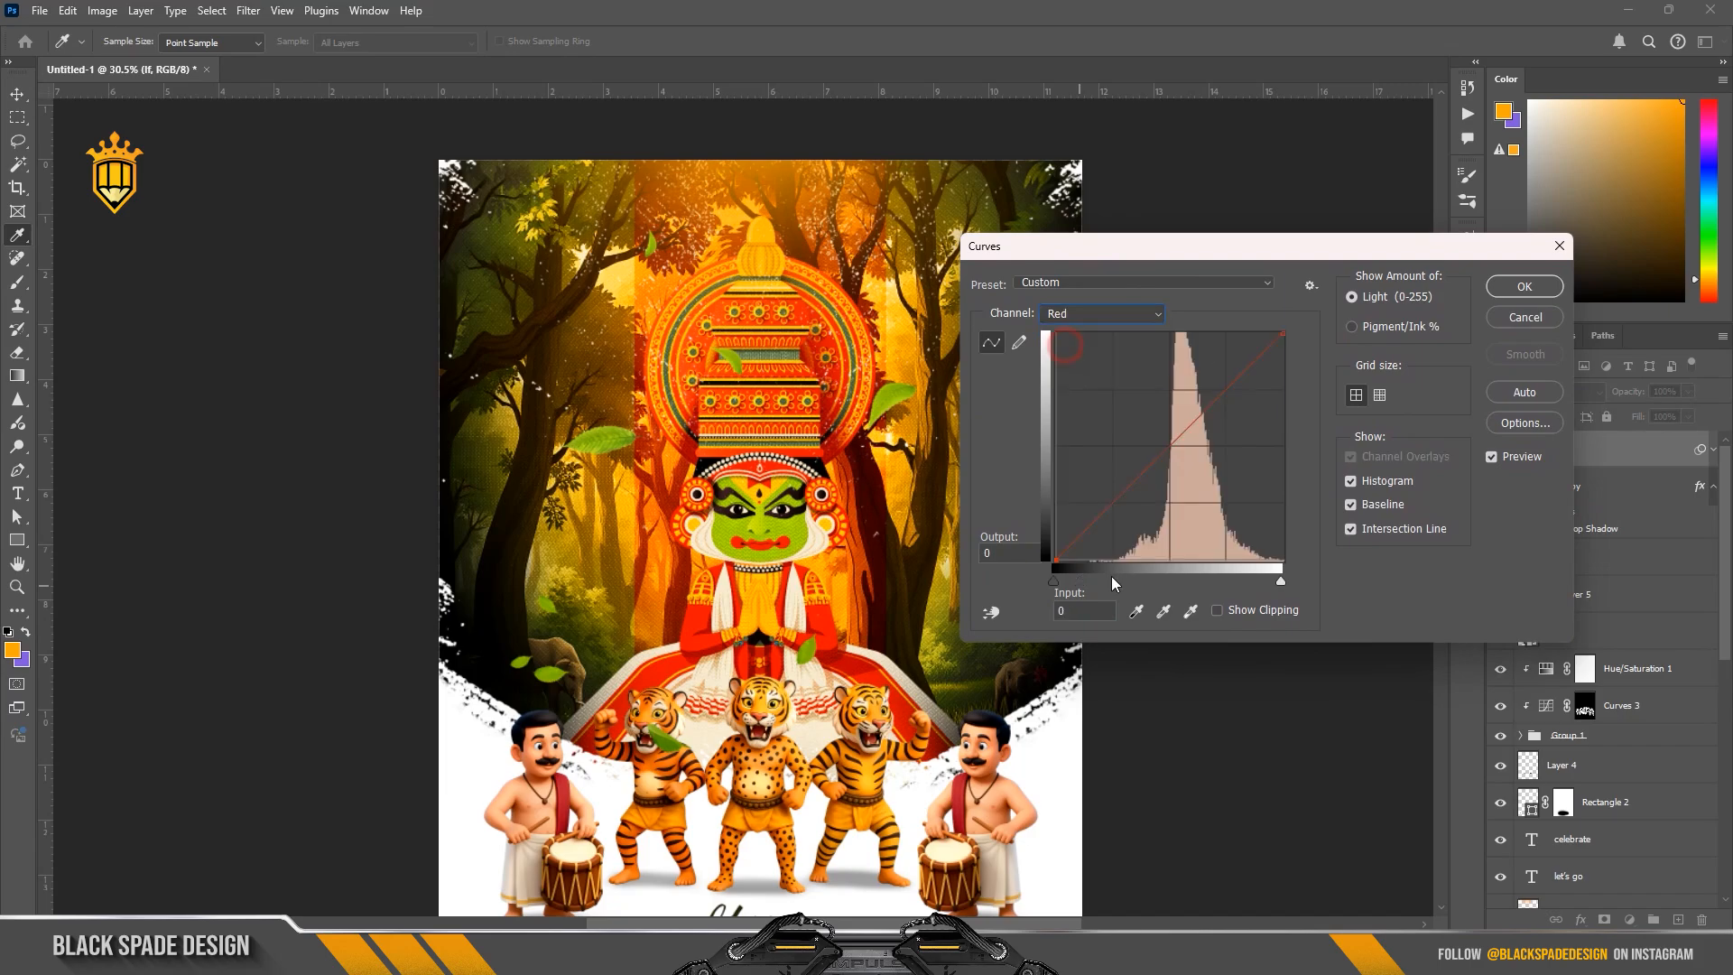
pyautogui.moveTo(1080, 581); pyautogui.dragTo(1031, 575)
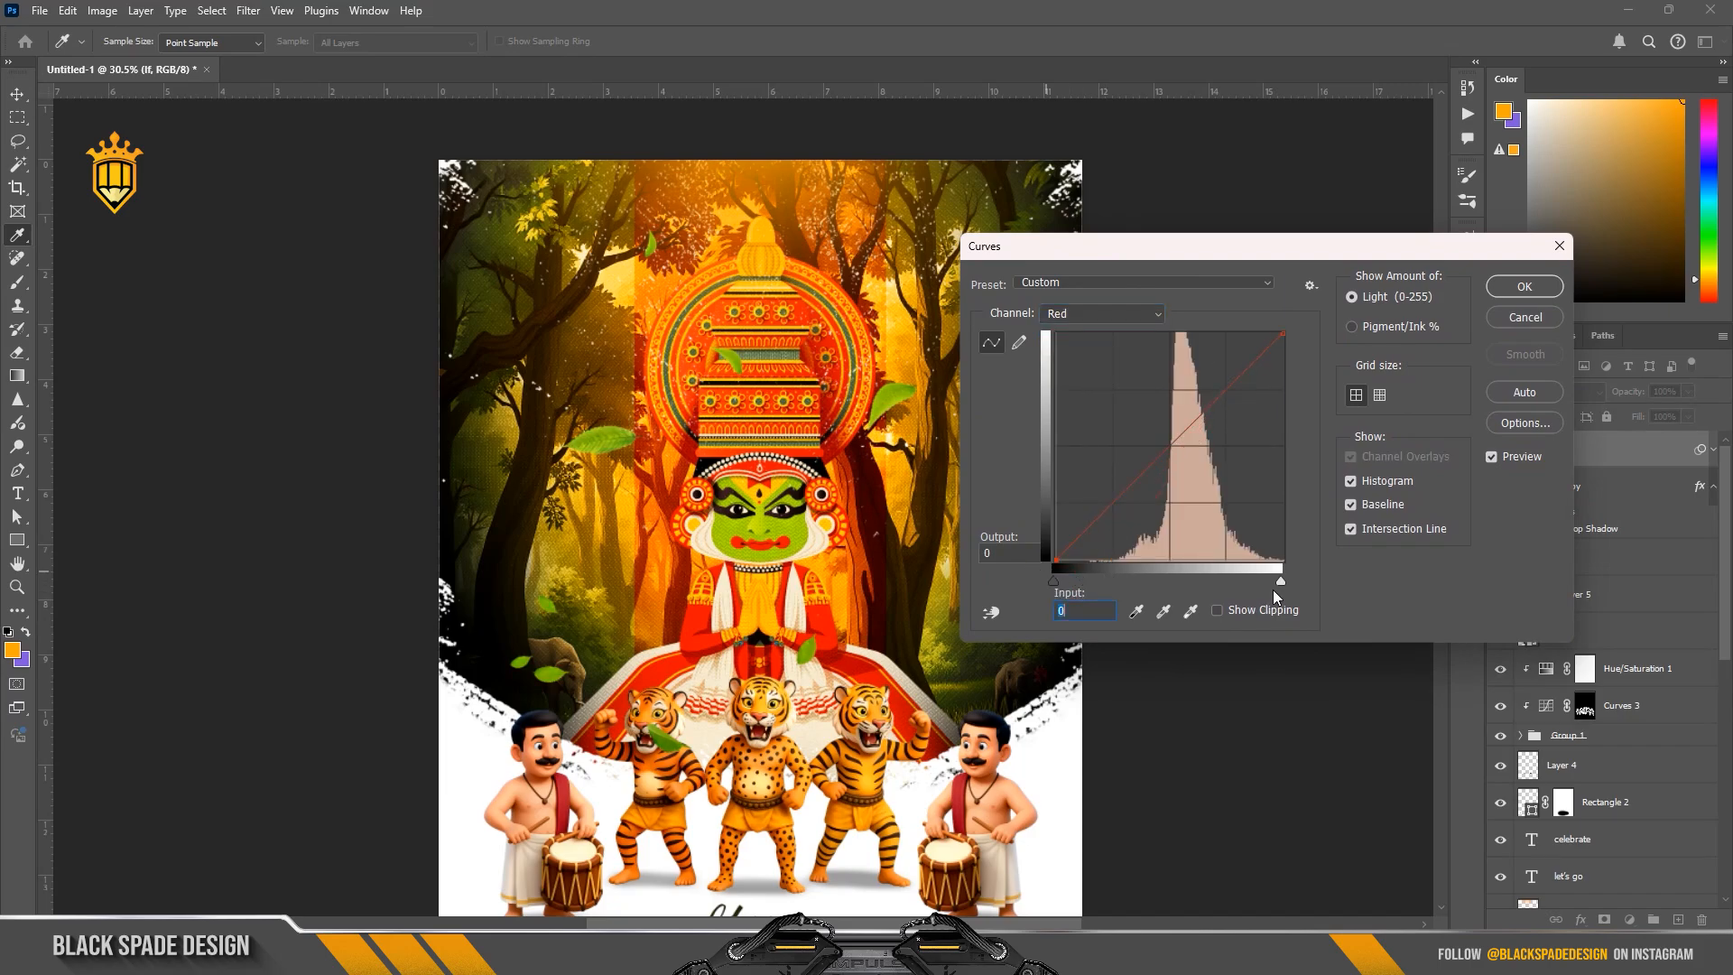
pyautogui.moveTo(1279, 582); pyautogui.dragTo(1221, 587)
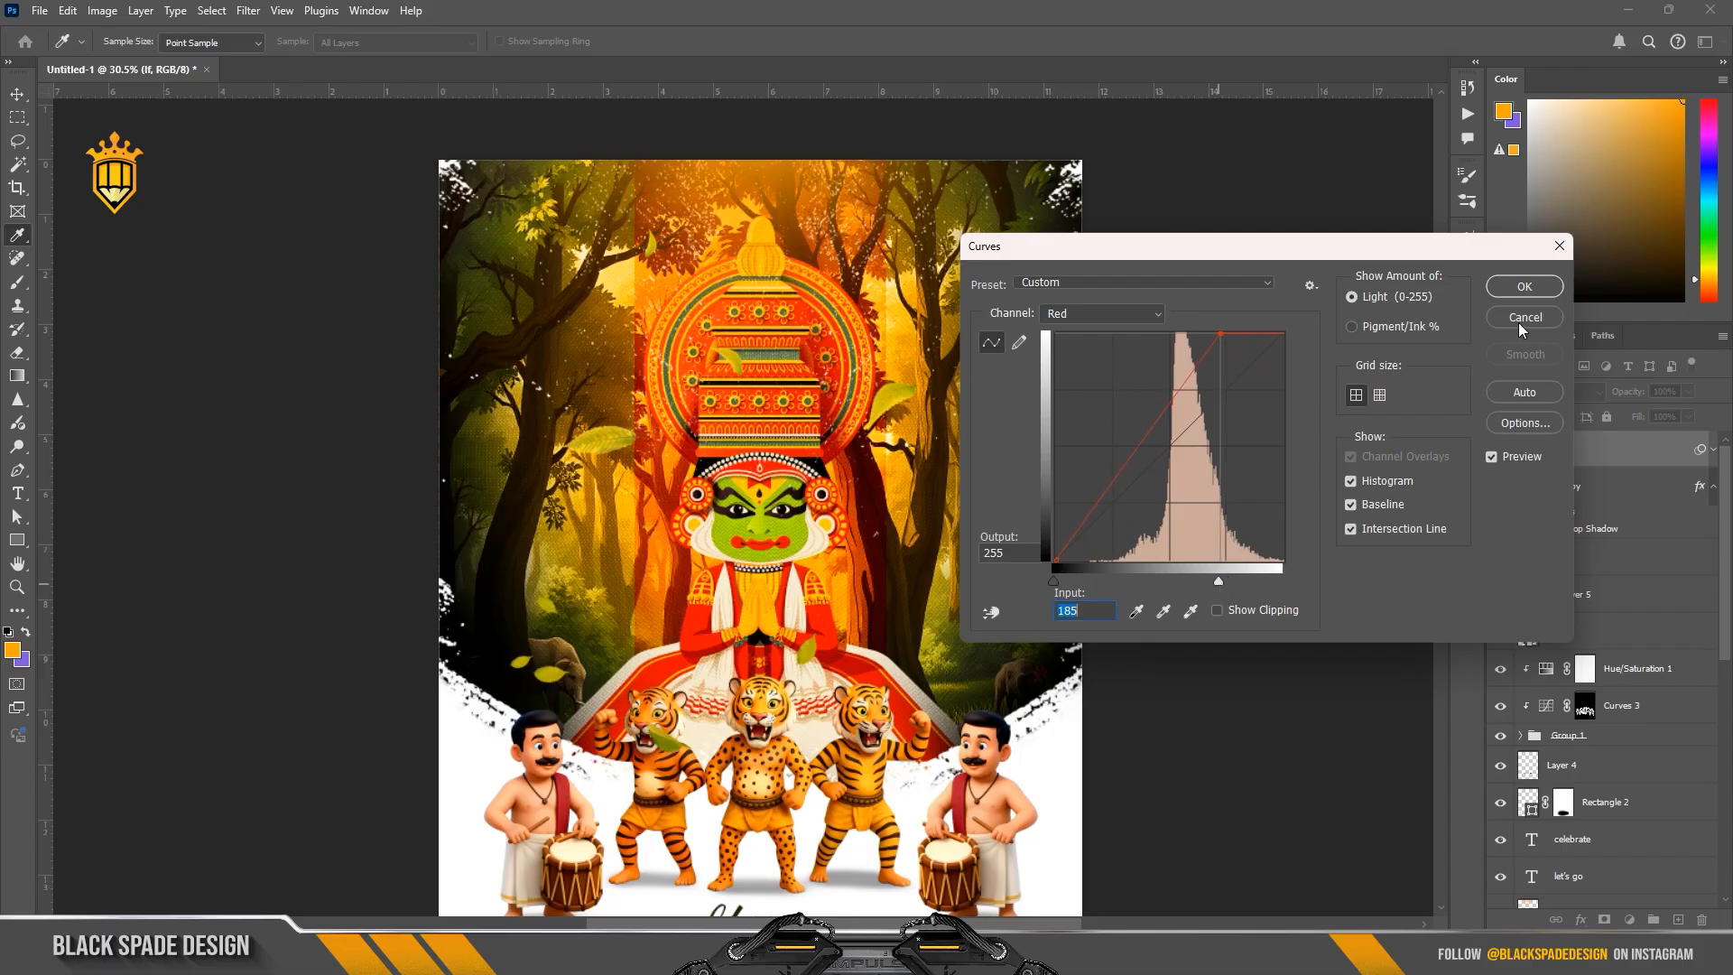
pyautogui.click(1524, 287)
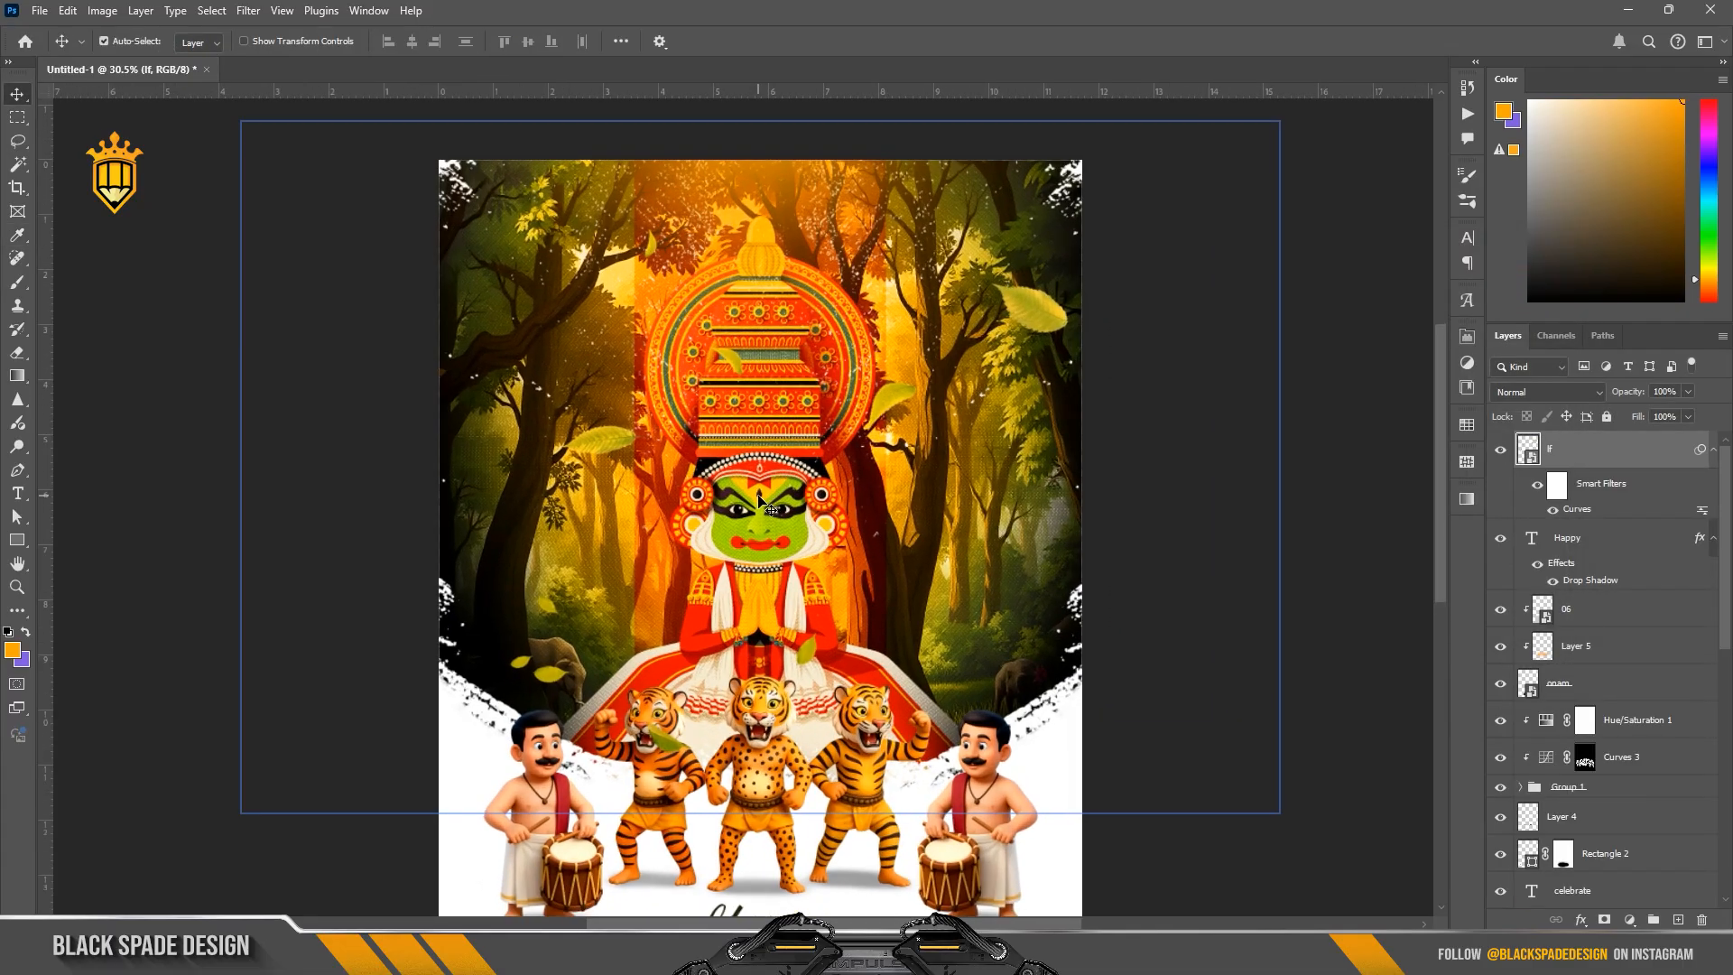
# Step: Start a Path Blur on the leaves layer and redirect its blur path steeply downward and slightly left from the dancer's hands
pyautogui.click(248, 10)
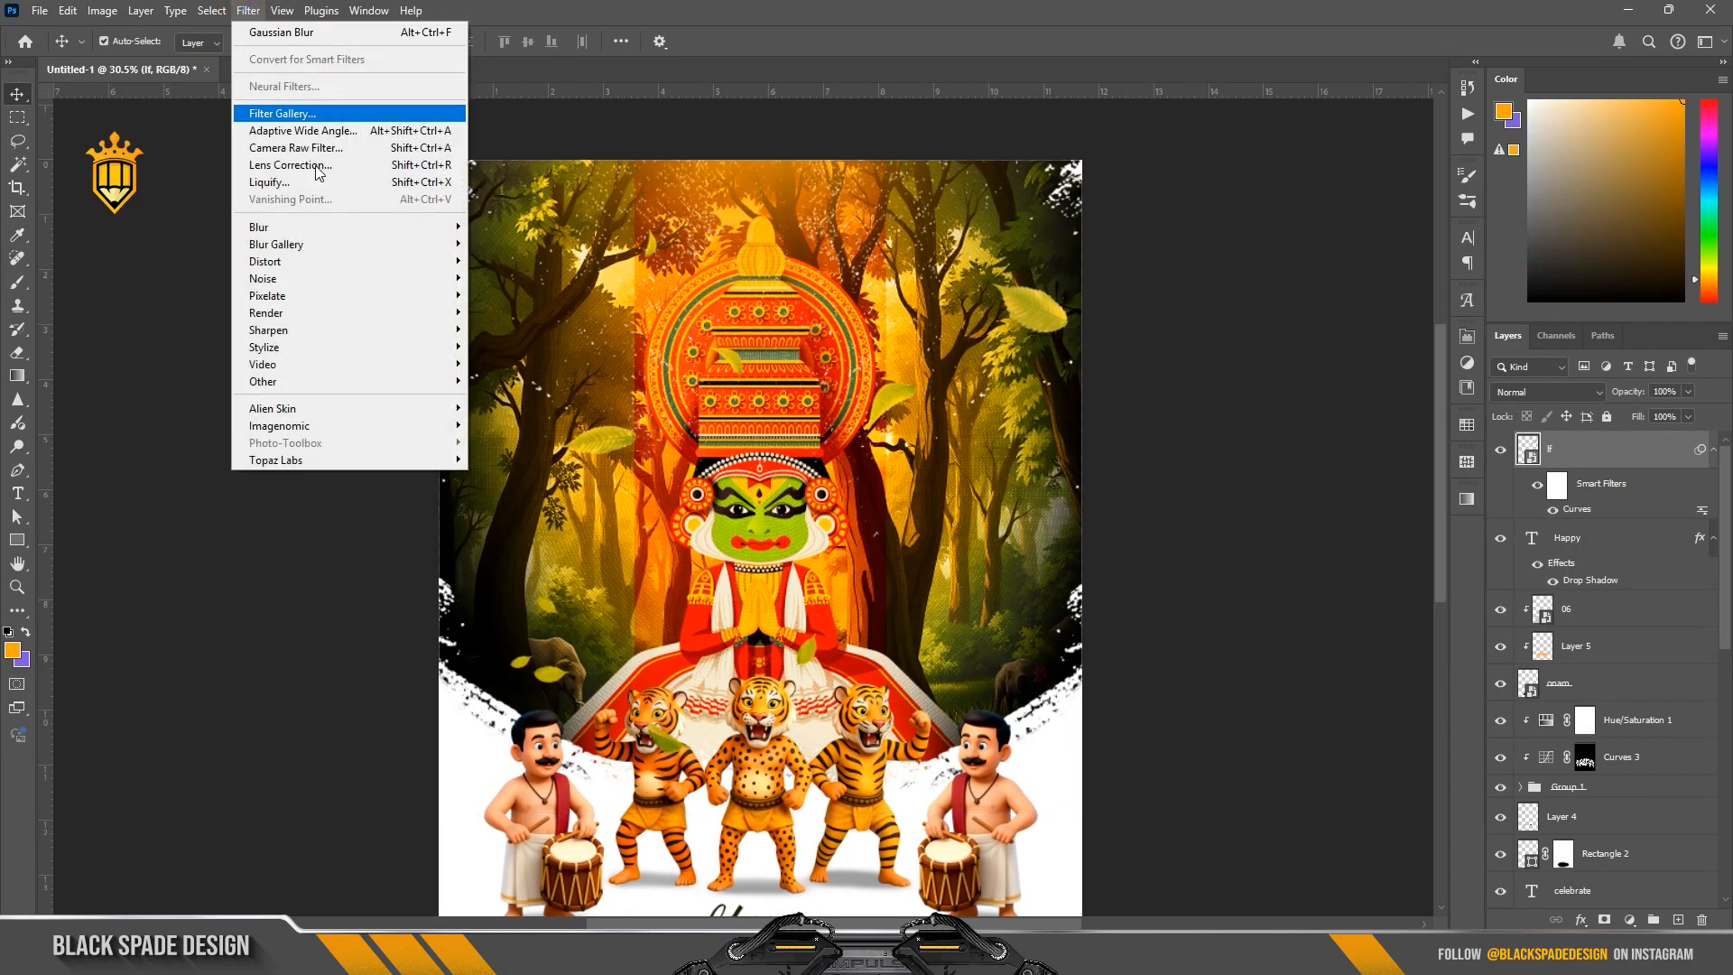
pyautogui.moveTo(441, 254)
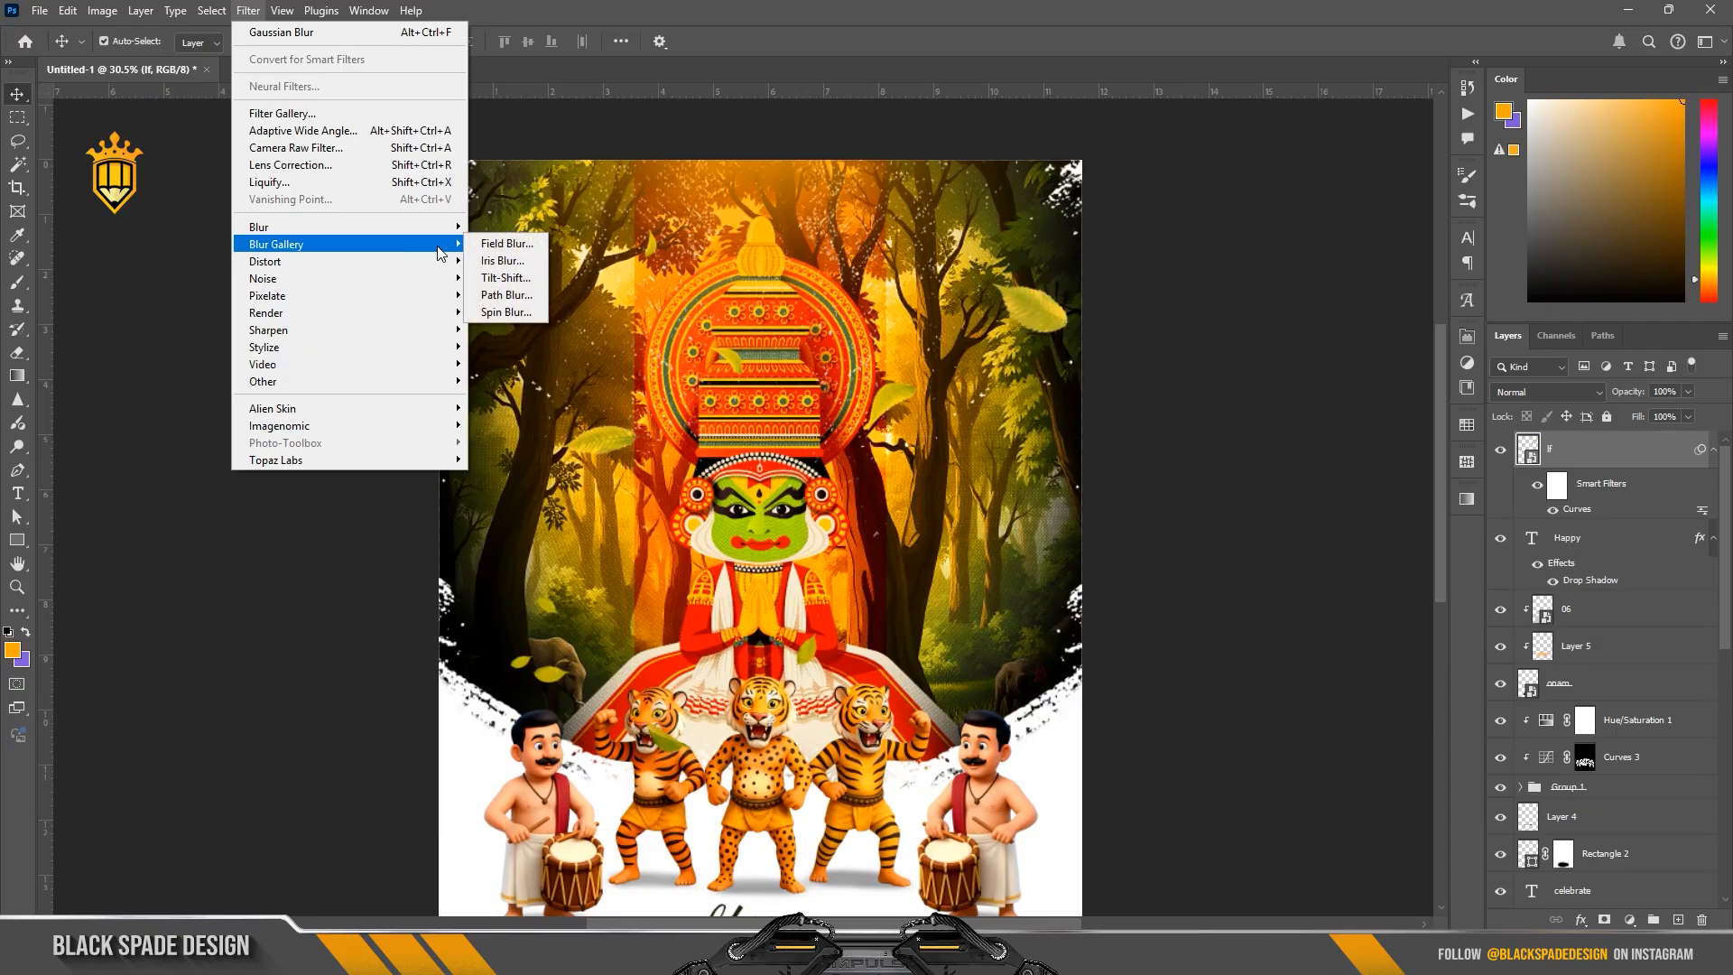
pyautogui.click(506, 298)
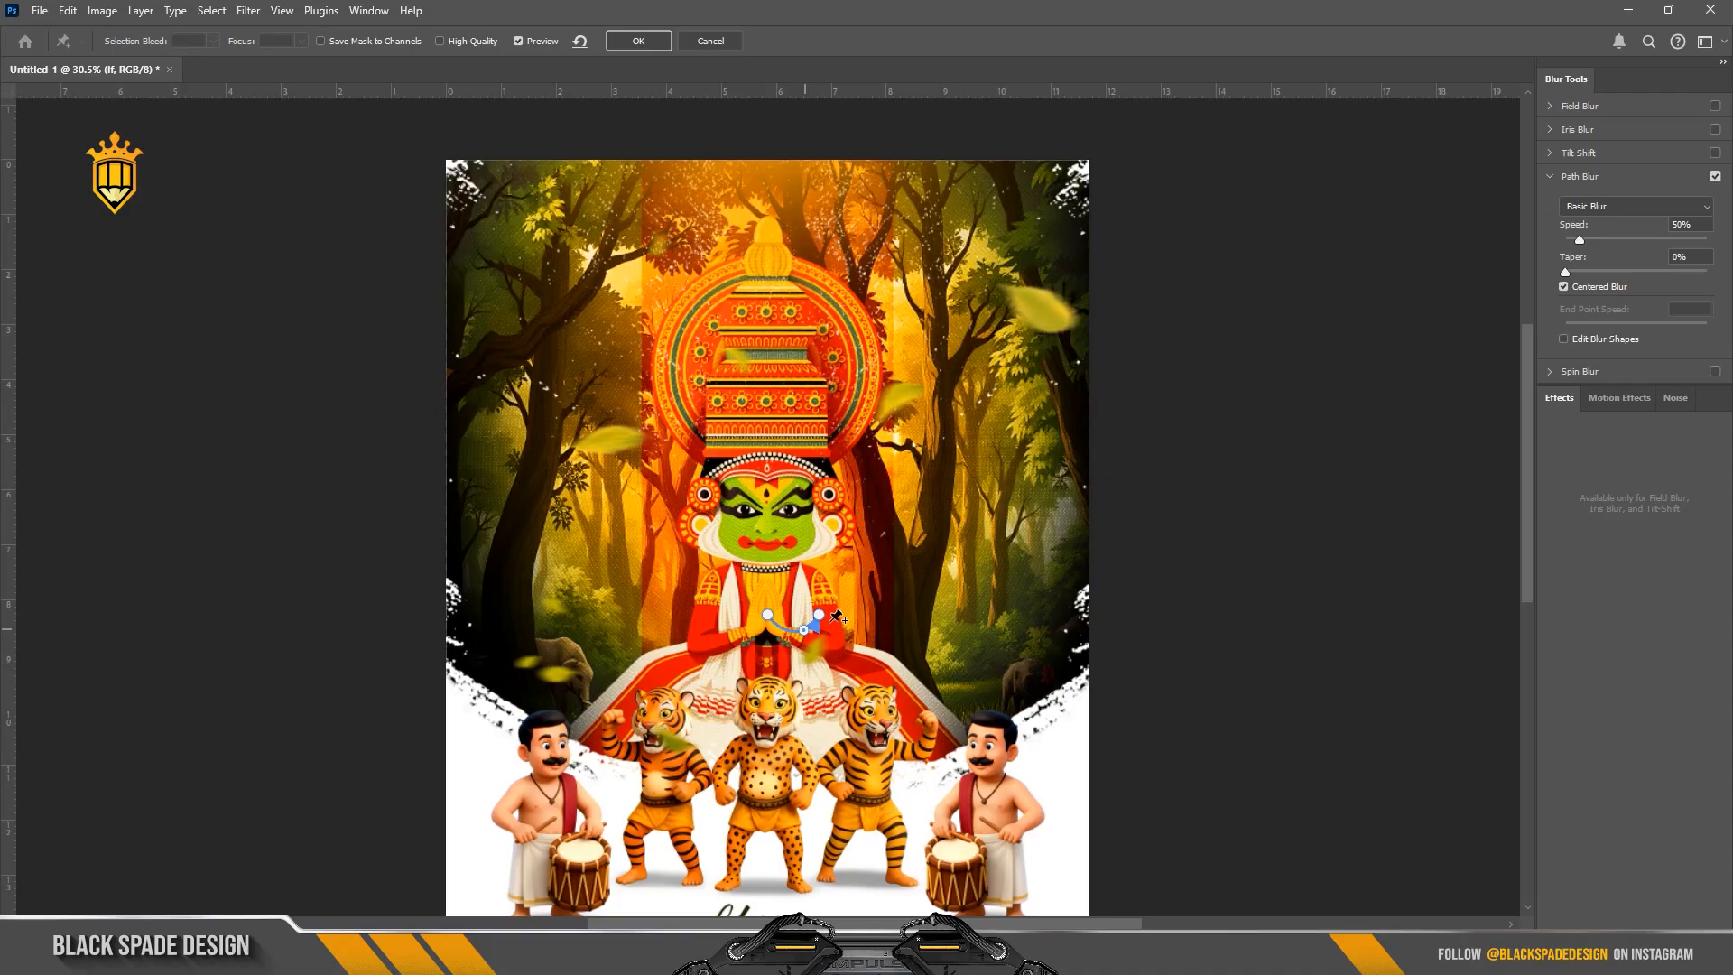
pyautogui.moveTo(819, 615); pyautogui.dragTo(827, 645)
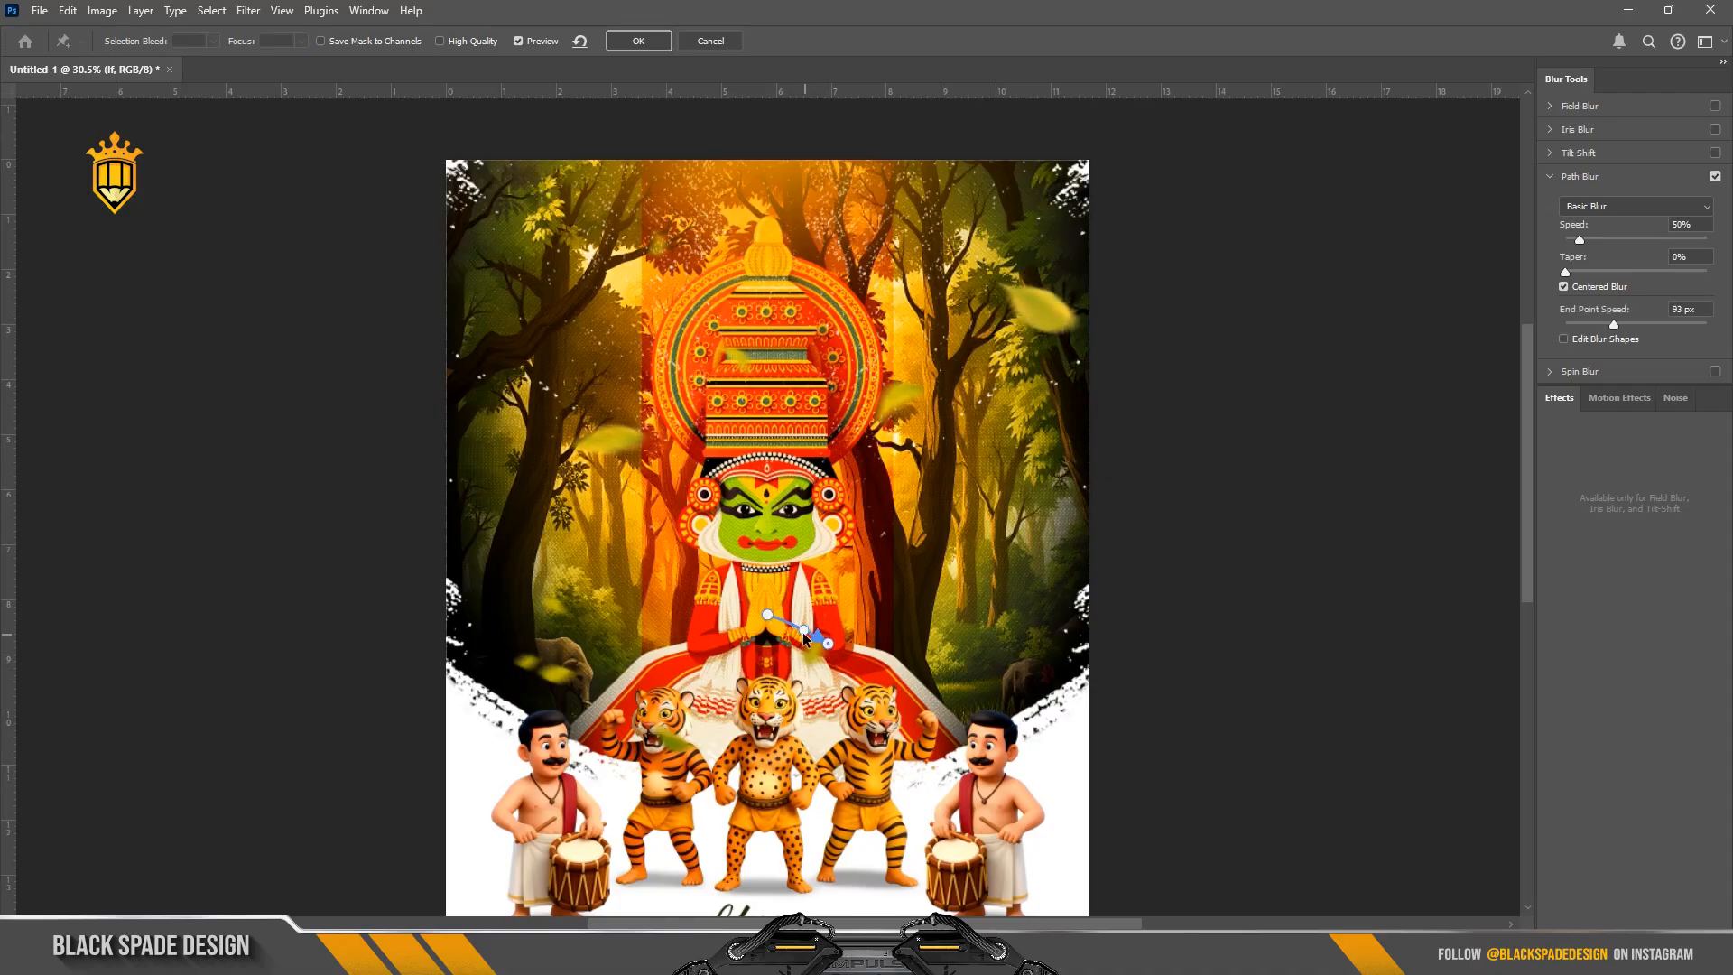
pyautogui.moveTo(829, 649); pyautogui.dragTo(748, 682)
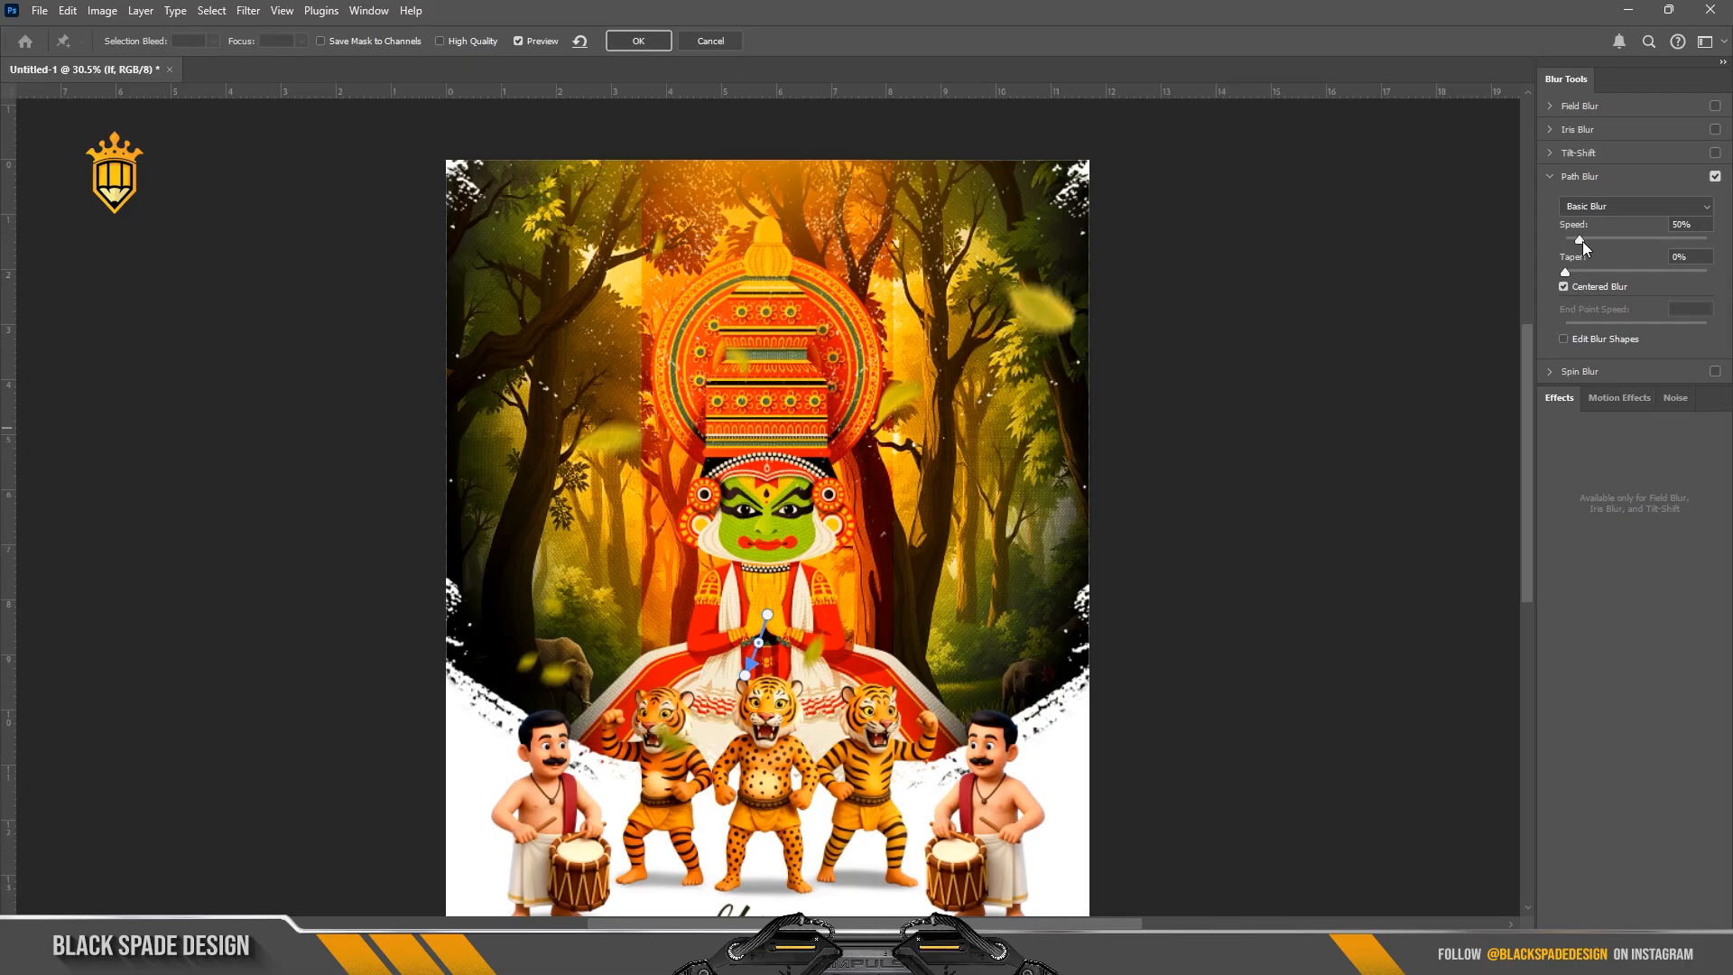
# Step: Set the path blur's speed to 67% and taper to 12%, extend the path end slightly, and apply the blur
pyautogui.moveTo(1584, 242); pyautogui.dragTo(1588, 242)
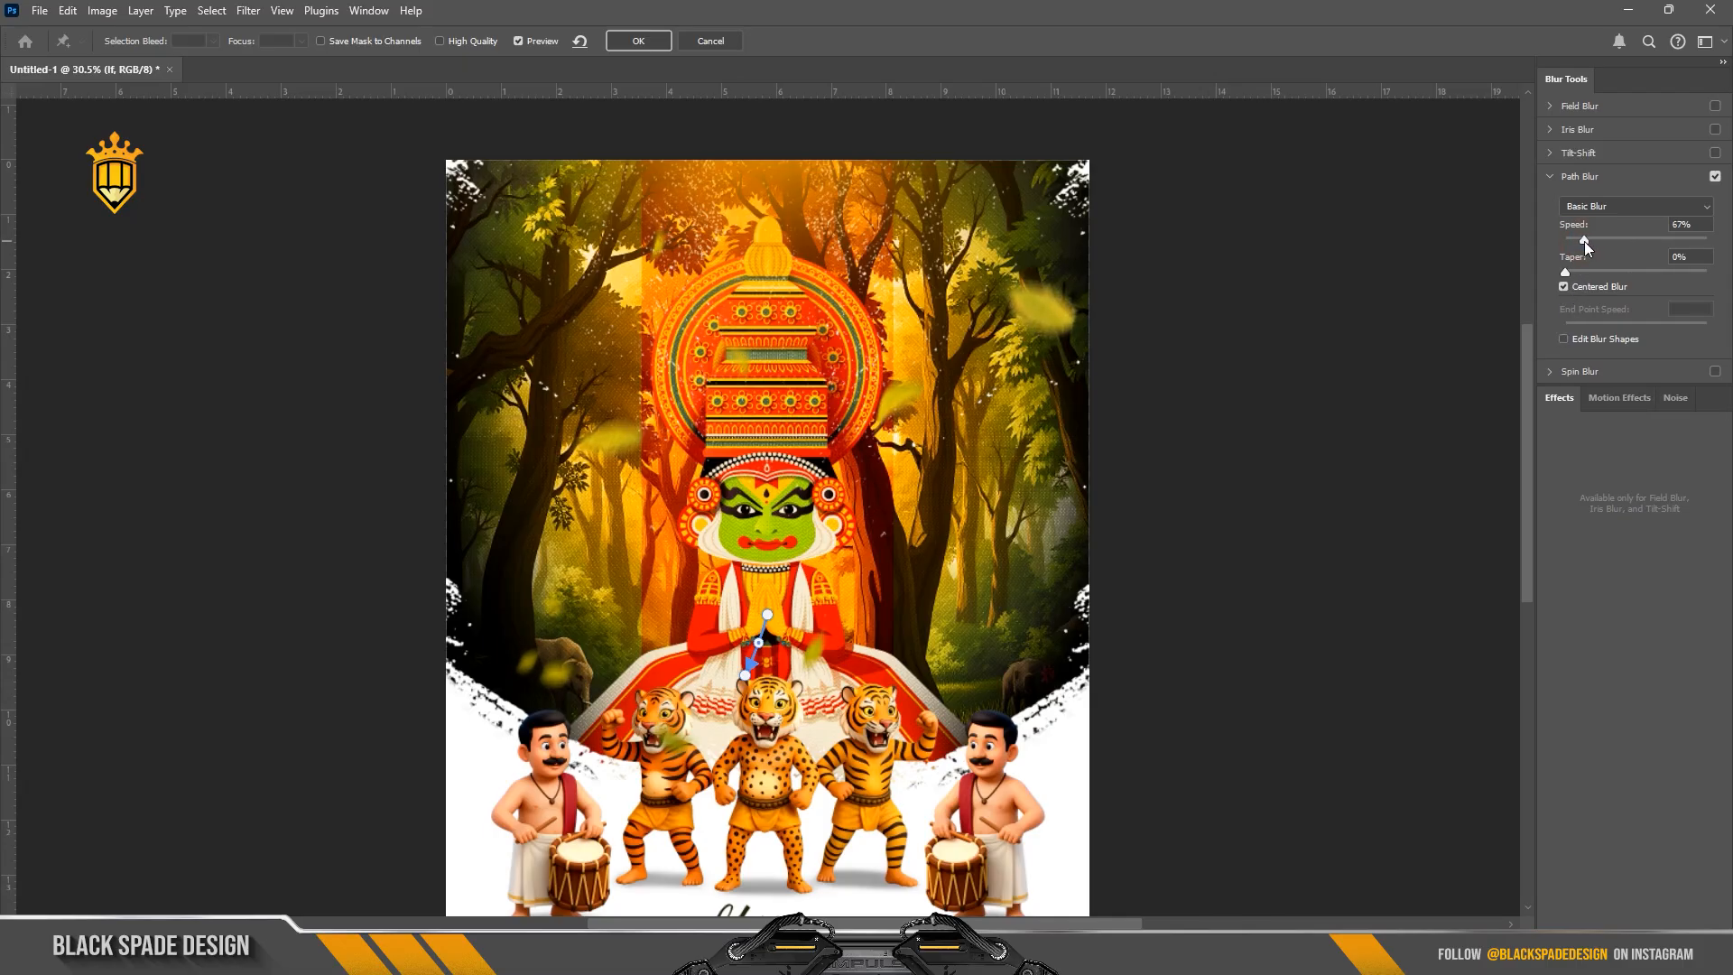
pyautogui.click(1584, 241)
pyautogui.moveTo(1565, 272); pyautogui.dragTo(1571, 276)
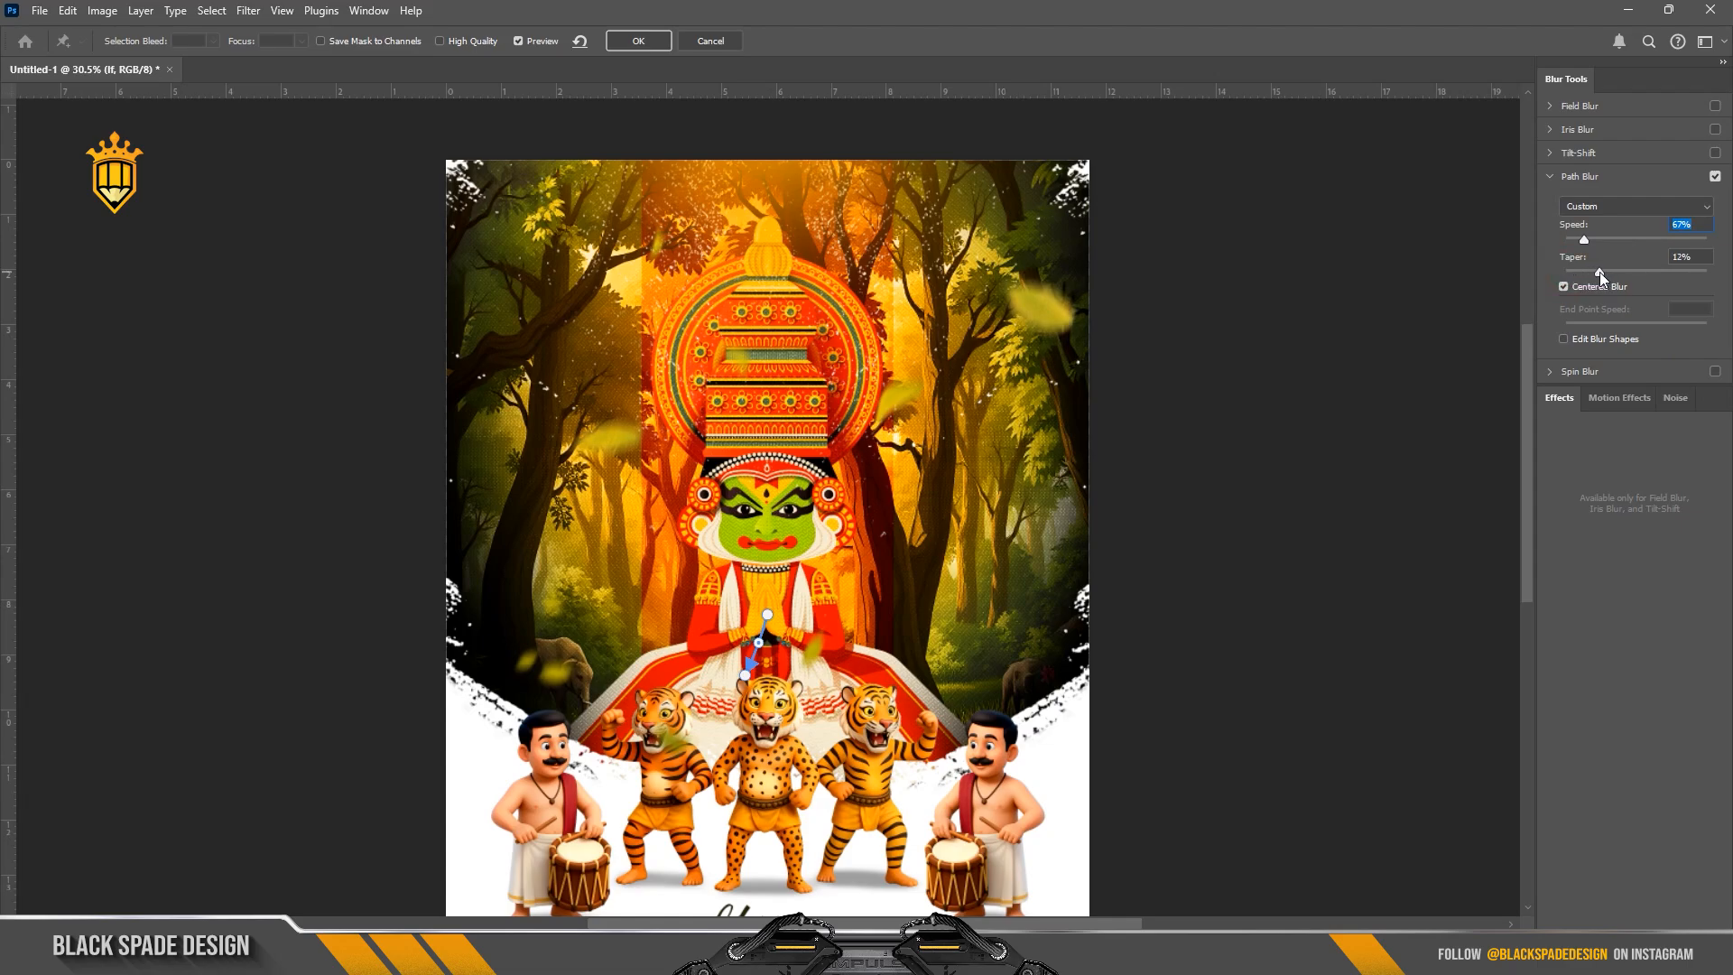
pyautogui.click(1599, 273)
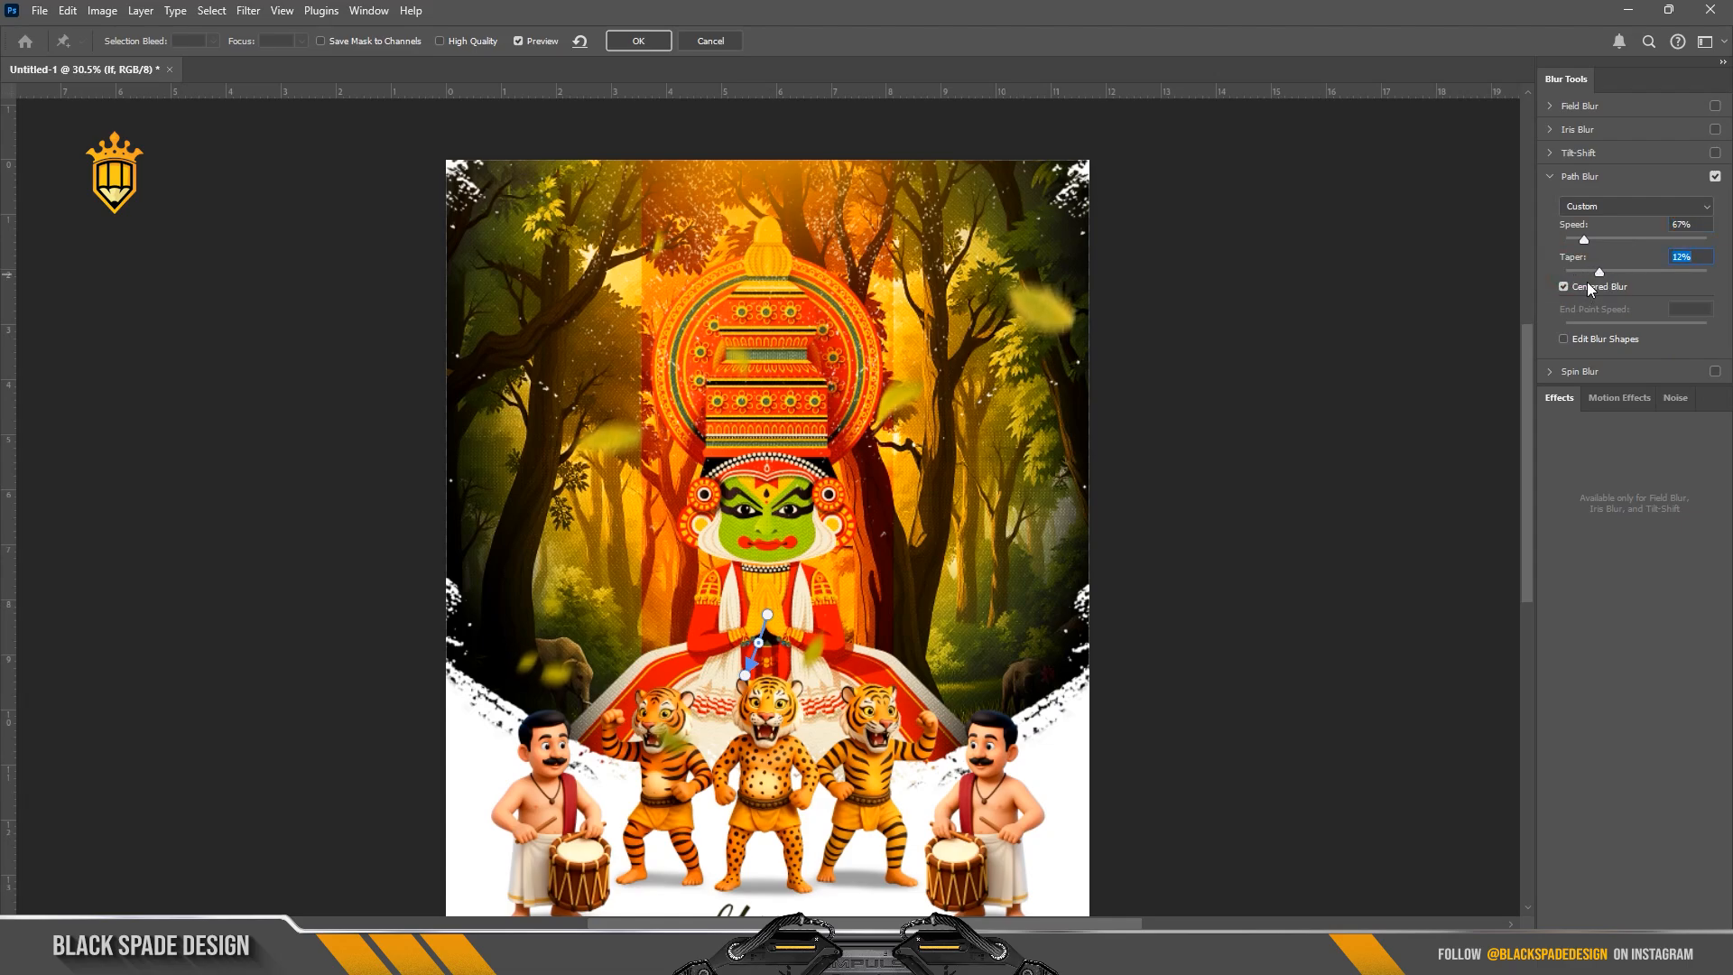
pyautogui.moveTo(743, 678); pyautogui.dragTo(740, 686)
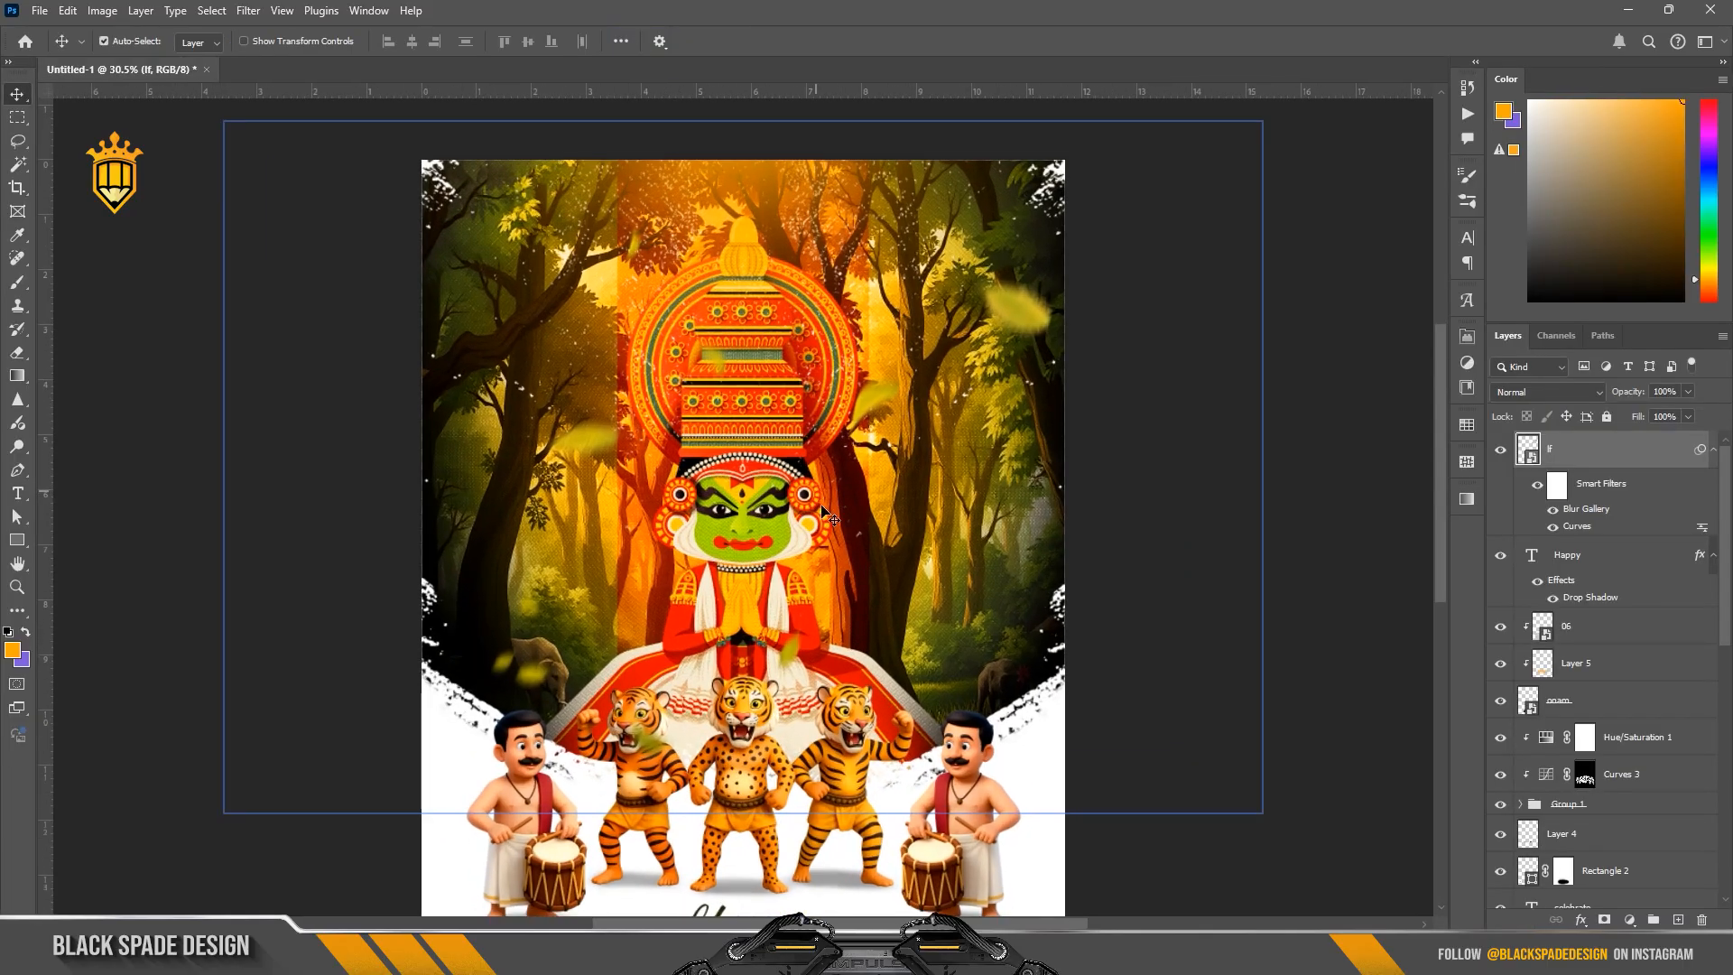
# Step: Move the leaves layer between layer 06 and Curves 2 in the clipped forest stack, and check its visibility
pyautogui.scroll(-2, 885, 506)
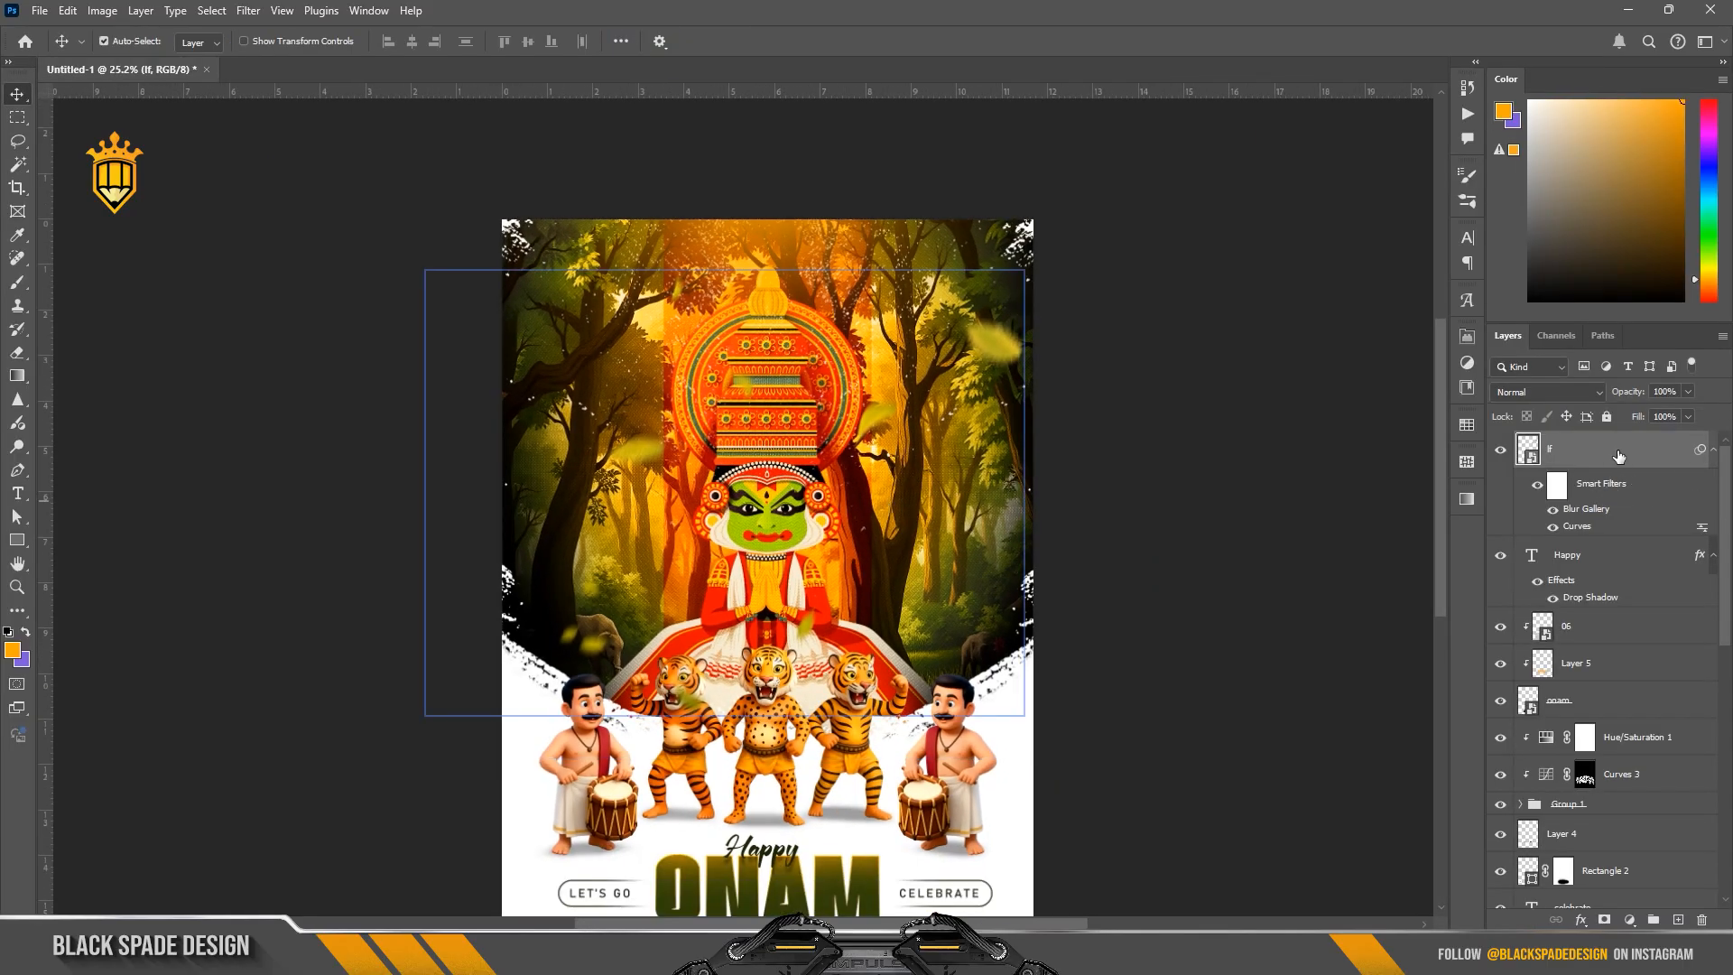
pyautogui.moveTo(1618, 456); pyautogui.dragTo(1594, 800)
pyautogui.scroll(2, 957, 389)
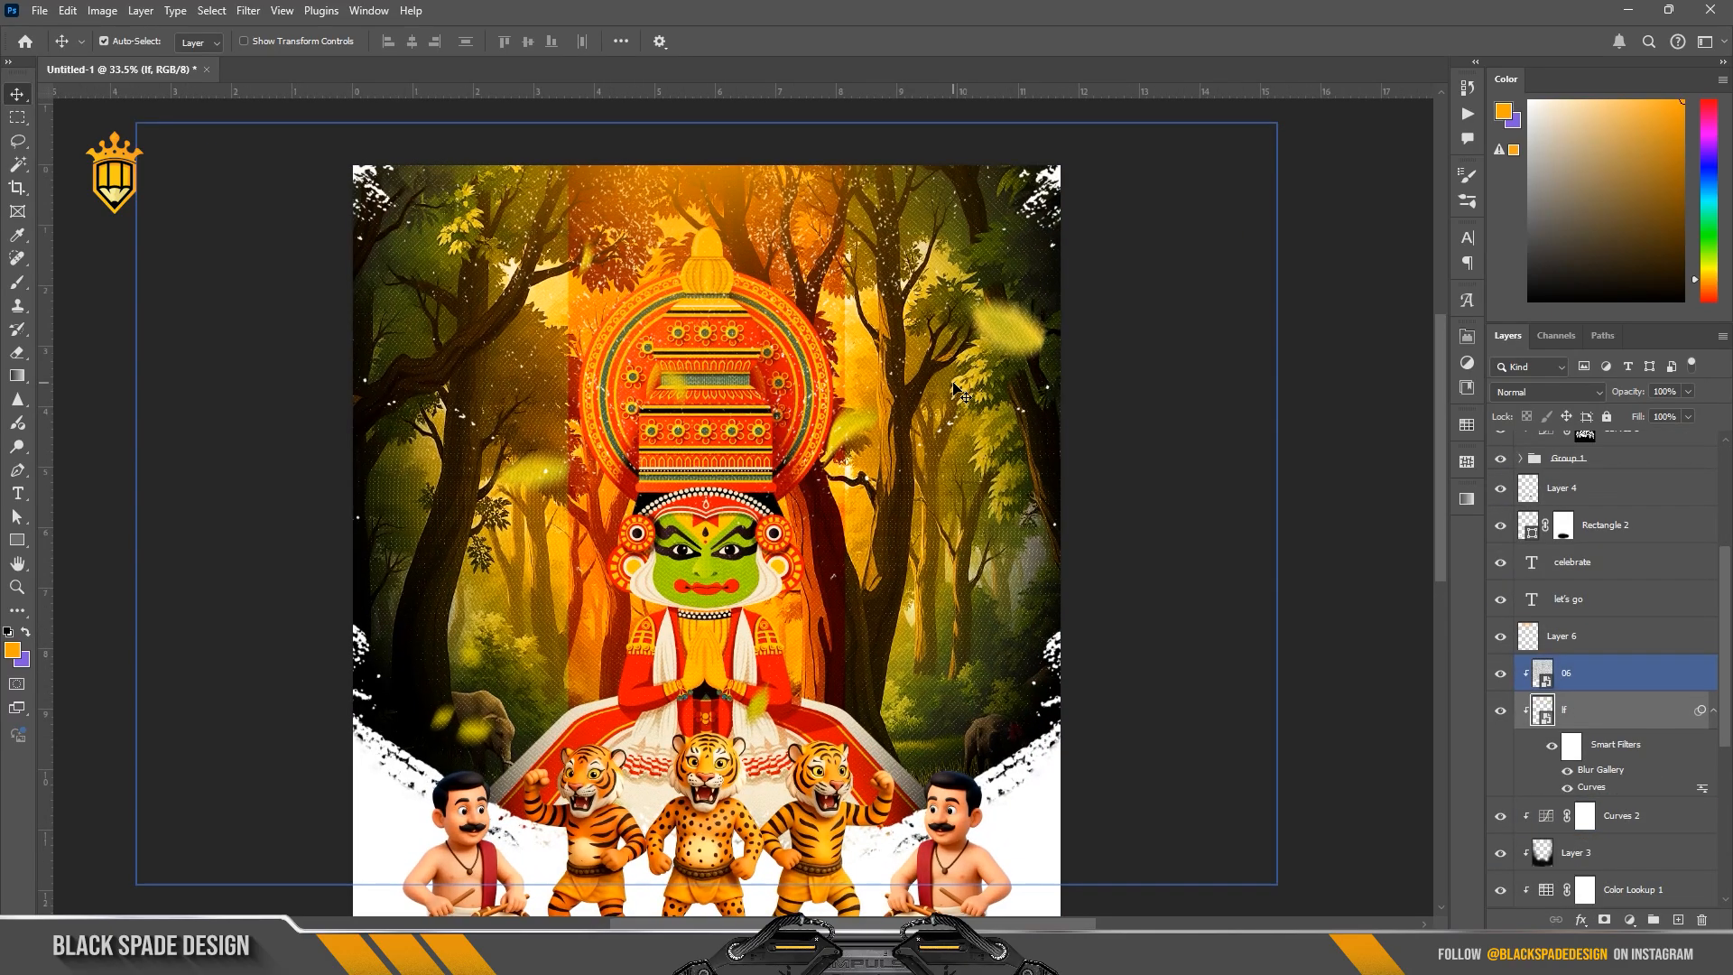
pyautogui.scroll(-2, 956, 390)
pyautogui.click(1501, 713)
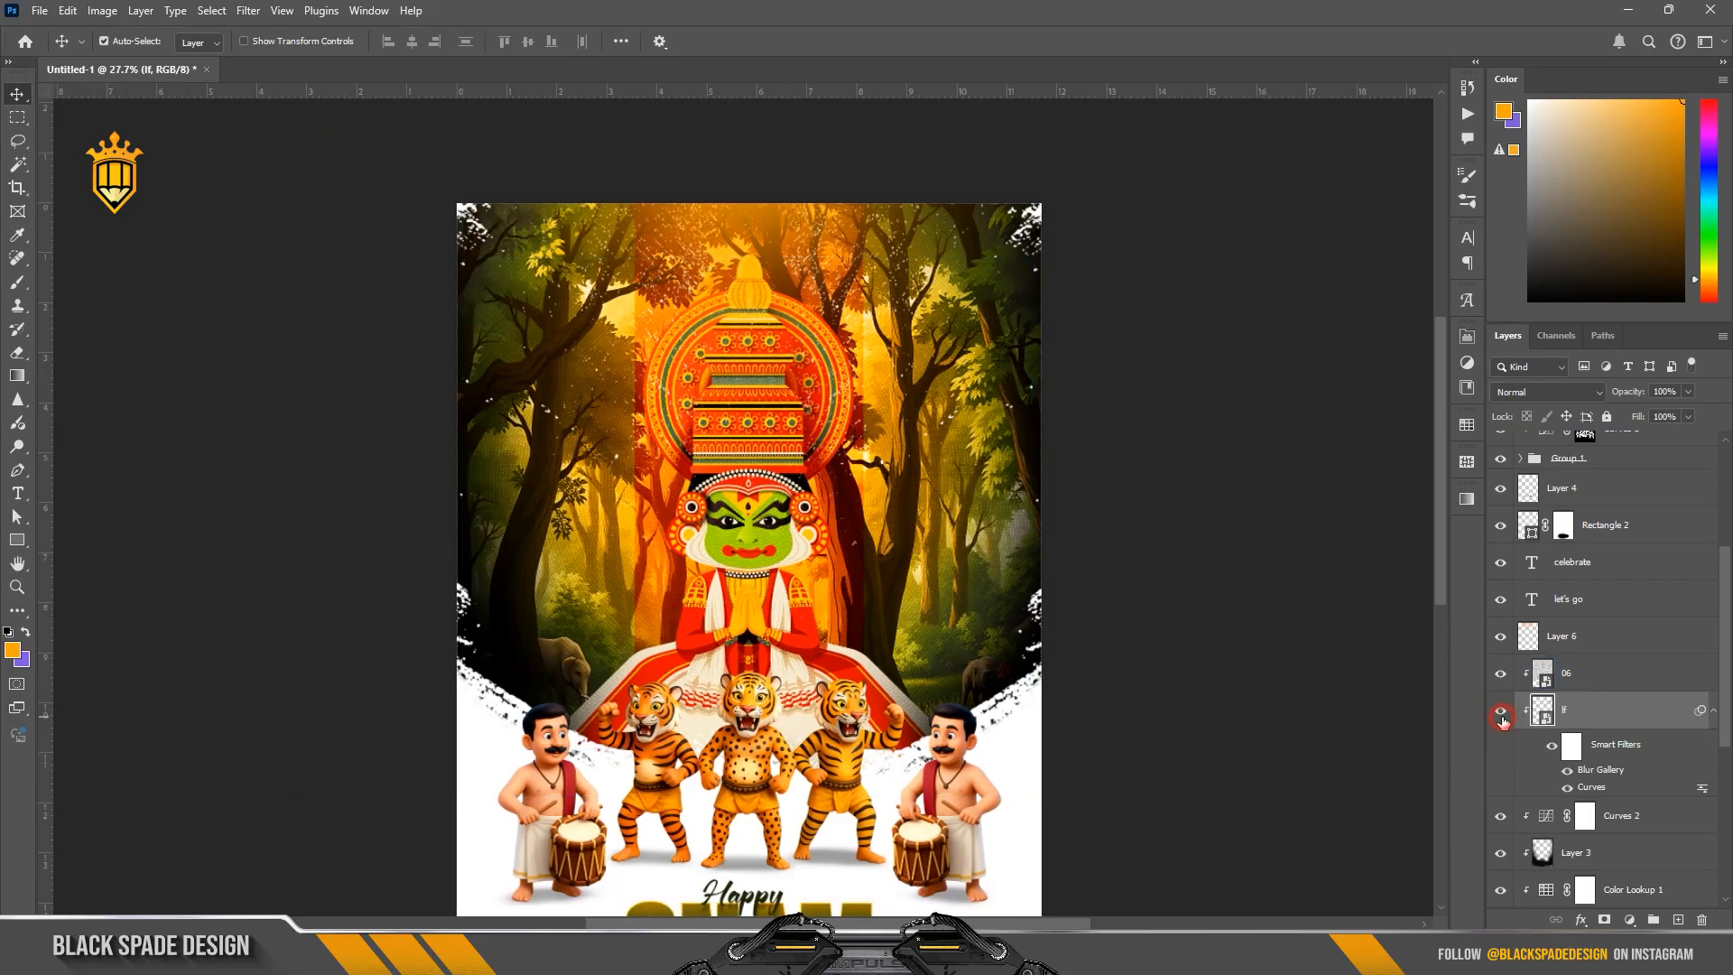
pyautogui.scroll(-5, 930, 505)
pyautogui.press('space')
pyautogui.moveTo(949, 613); pyautogui.dragTo(924, 544)
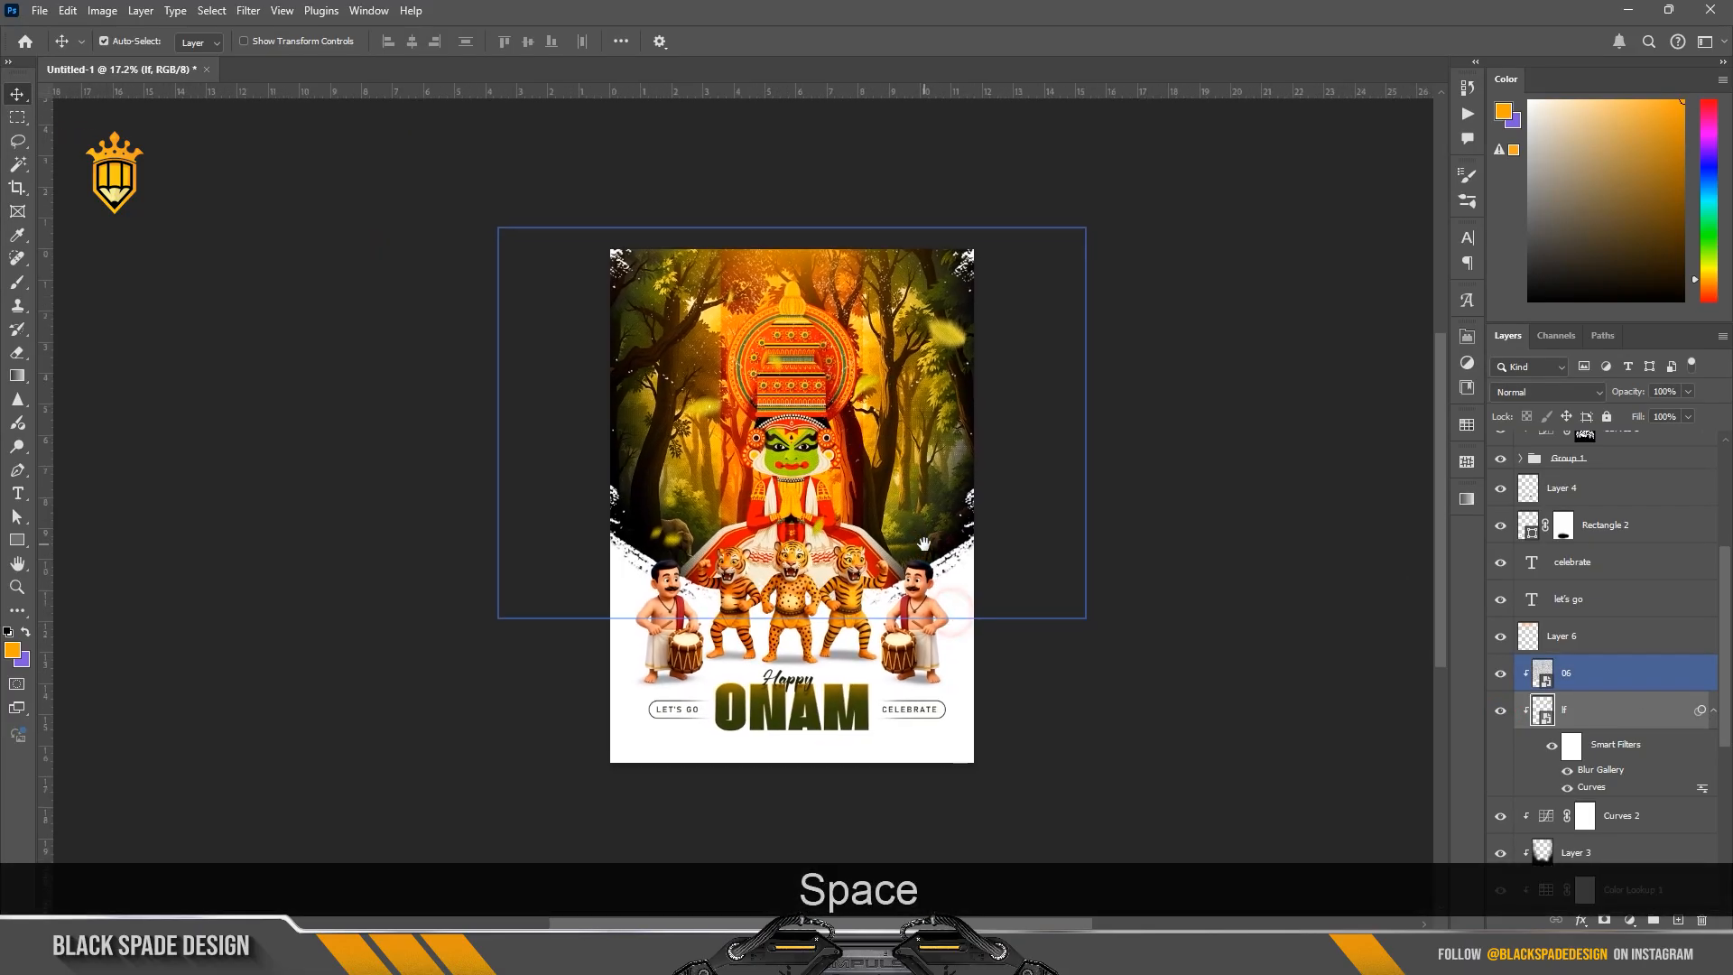
# Step: Duplicate the leaves layer above Layer 6 and scale the copy to 186.65% over the lower half of the poster
pyautogui.click(1573, 748)
pyautogui.click(1589, 715)
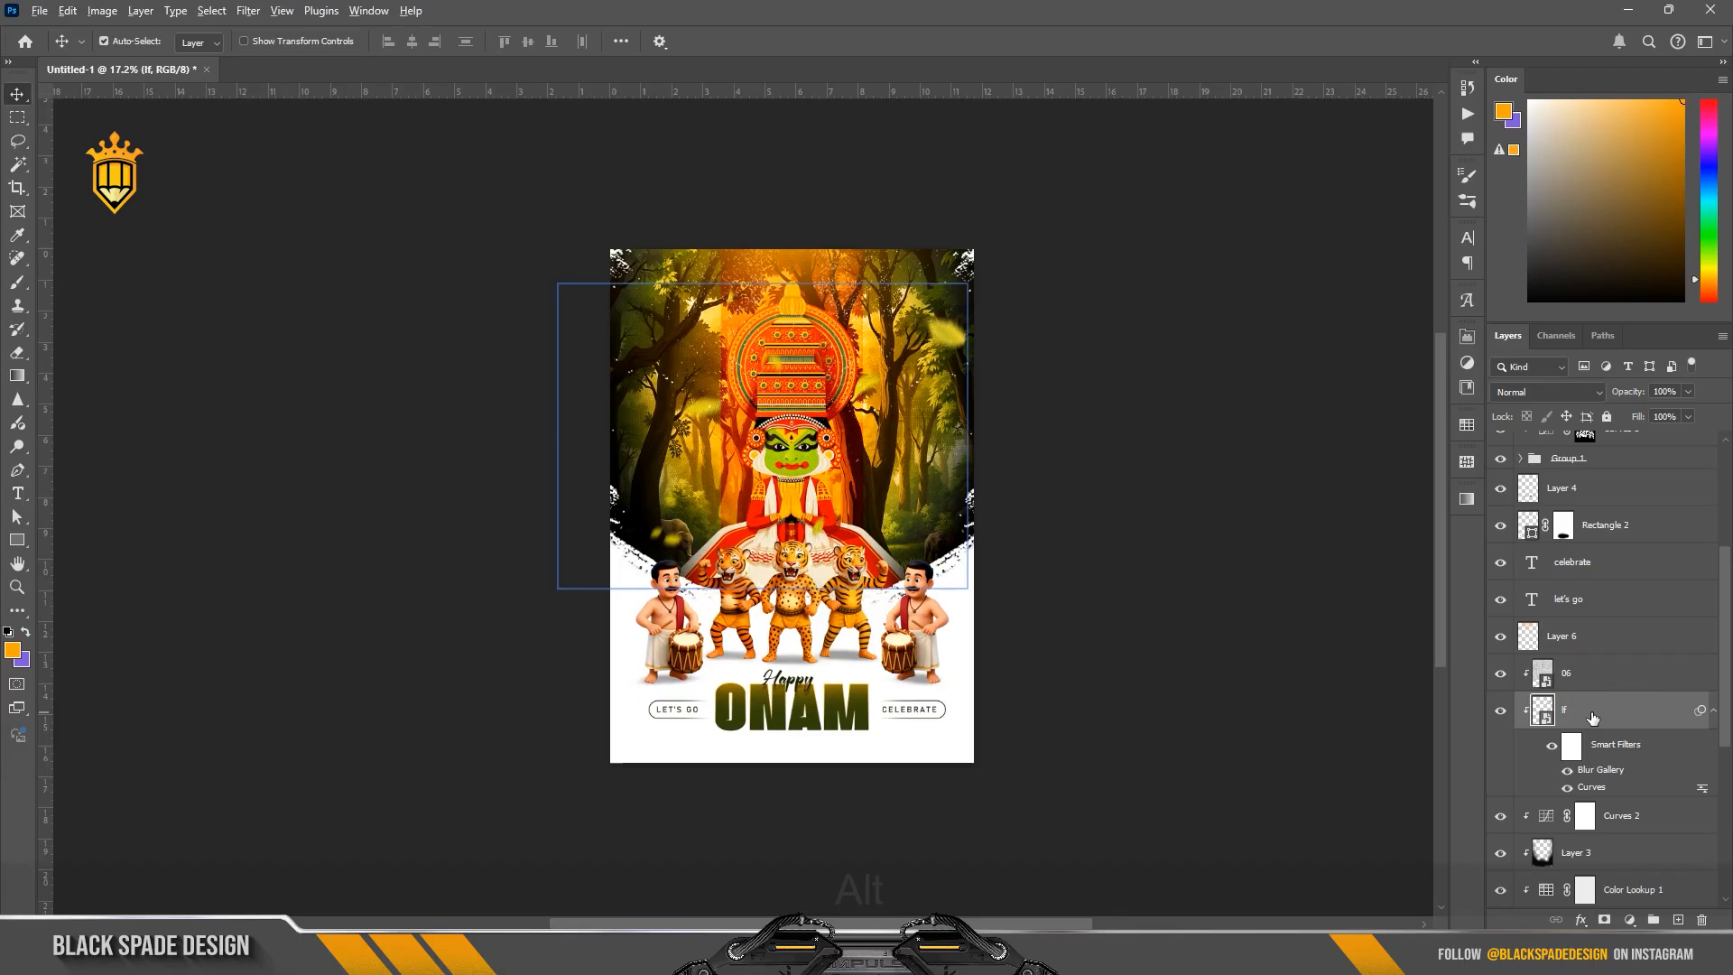
pyautogui.moveTo(1592, 718); pyautogui.dragTo(1579, 614)
pyautogui.hotkey('ctrl', 't')
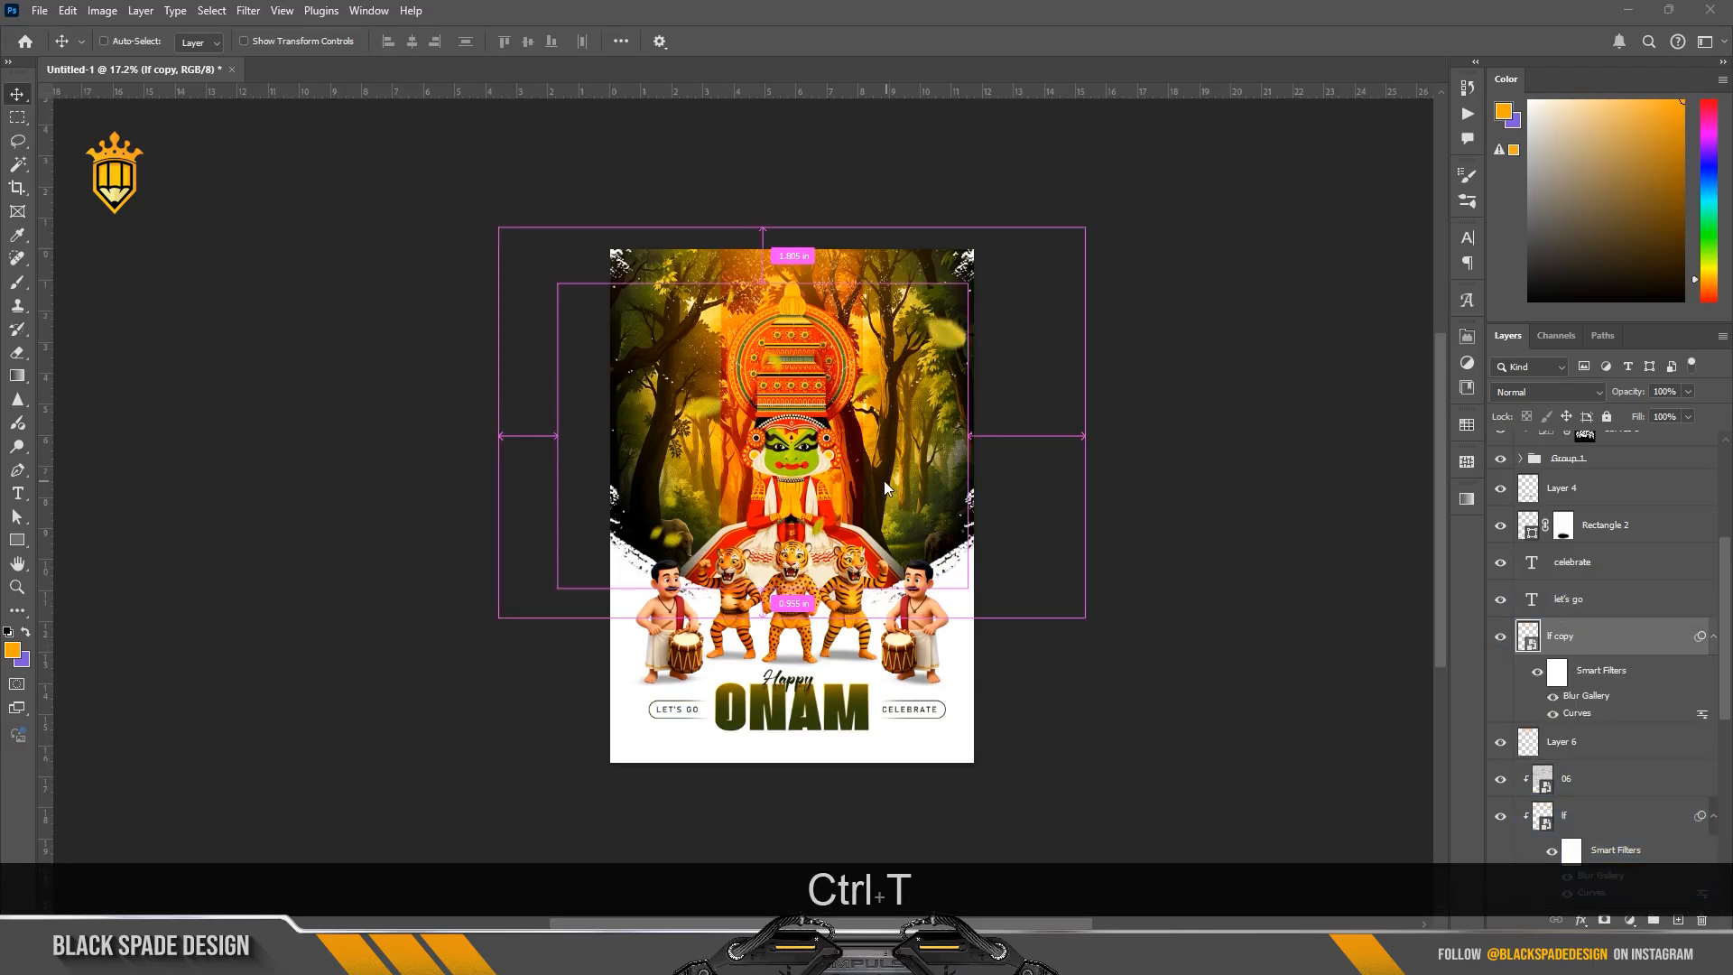
pyautogui.click(877, 365)
pyautogui.moveTo(876, 365); pyautogui.dragTo(878, 552)
pyautogui.moveTo(941, 347); pyautogui.dragTo(869, 473)
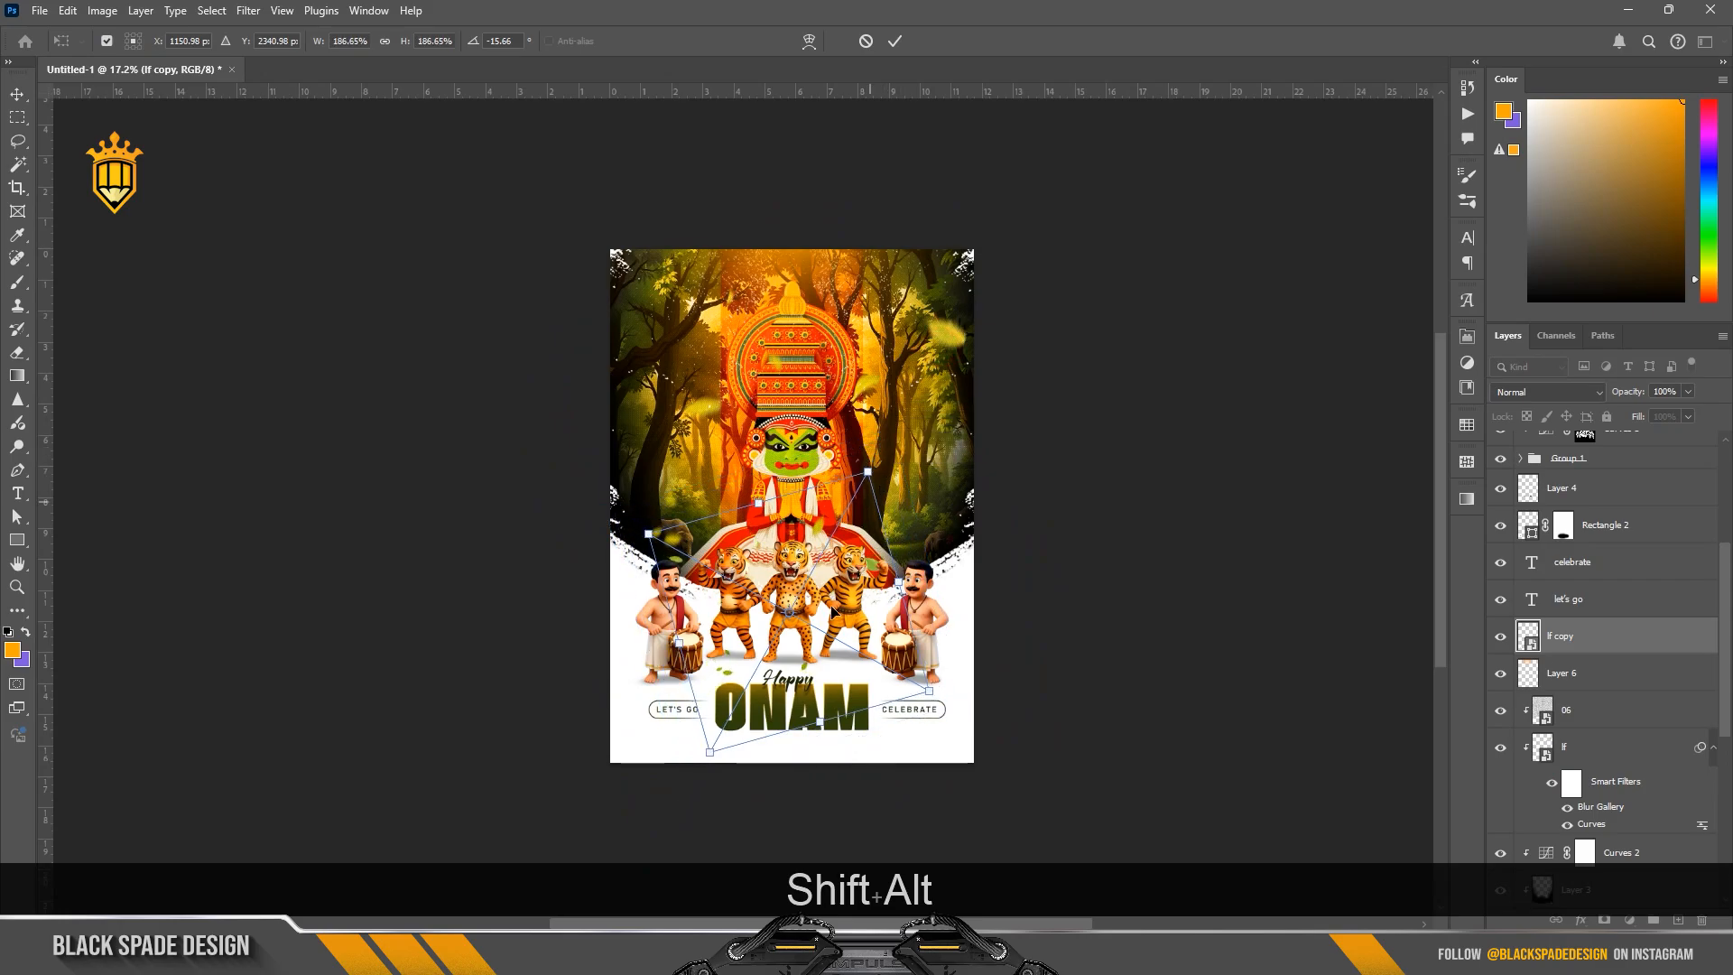
# Step: Position the leaves copy around the Happy ONAM title and the dancers' feet, and commit the transform
pyautogui.scroll(4, 830, 619)
pyautogui.moveTo(827, 580); pyautogui.dragTo(799, 271)
pyautogui.moveTo(799, 271); pyautogui.dragTo(815, 402)
pyautogui.press('Return')
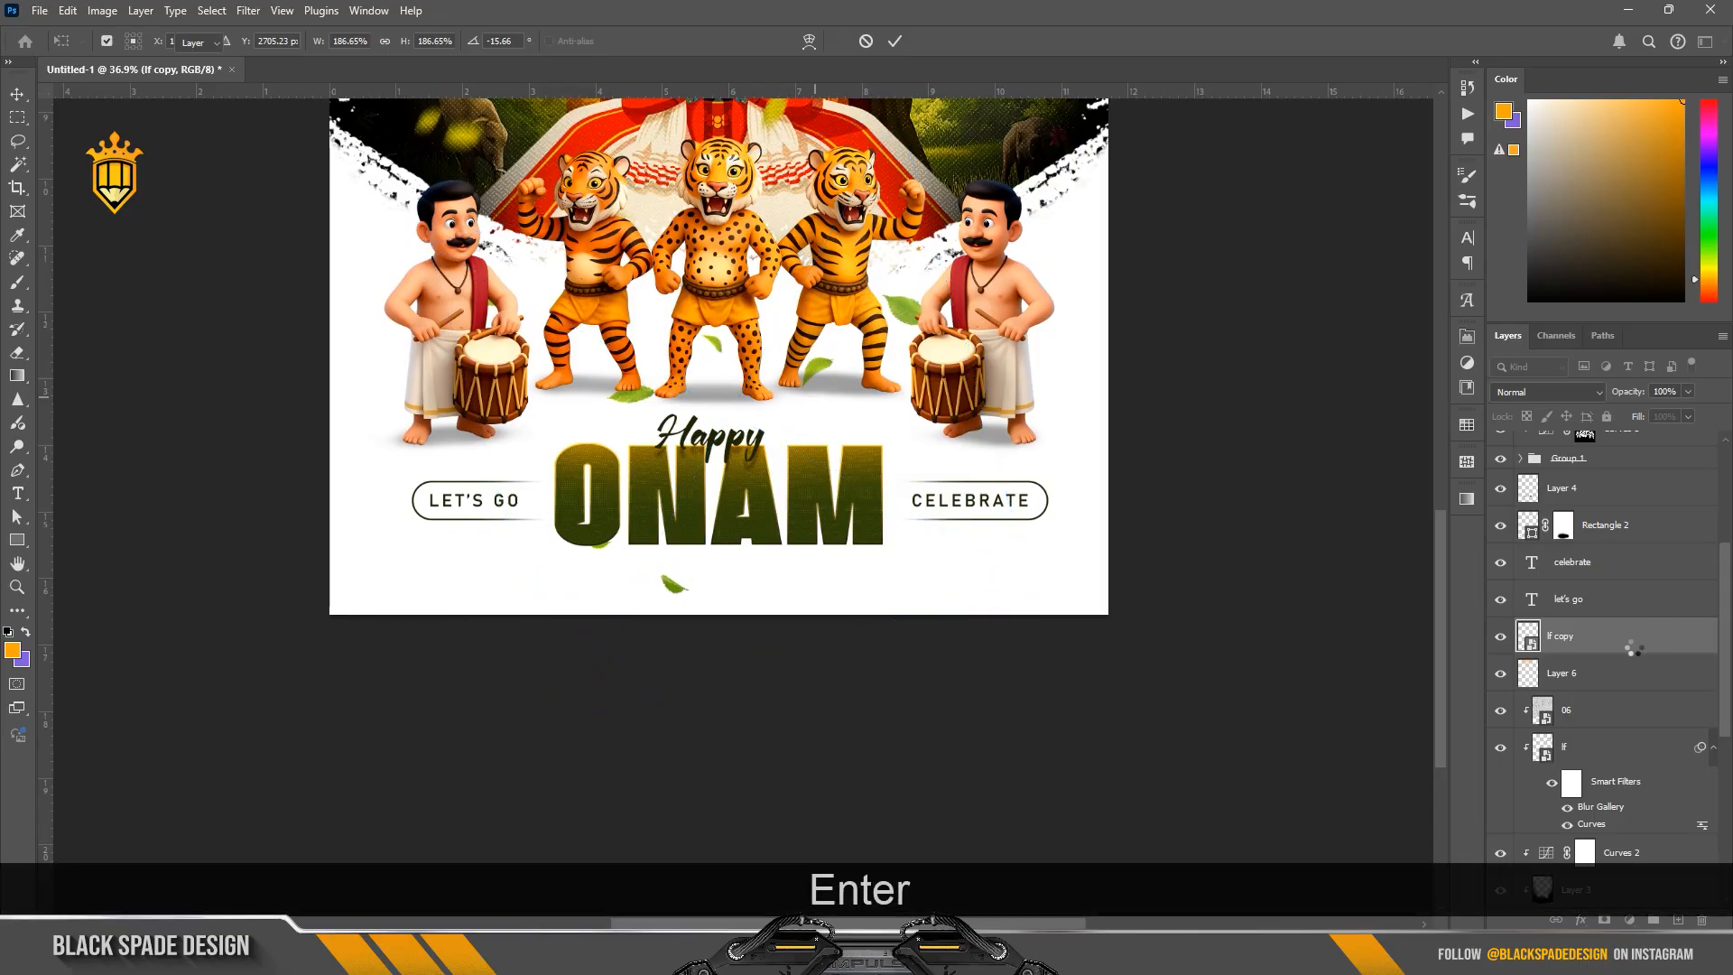
# Step: Move the leaves copy directly below the Happy text layer, above layer 06
pyautogui.scroll(2, 1619, 656)
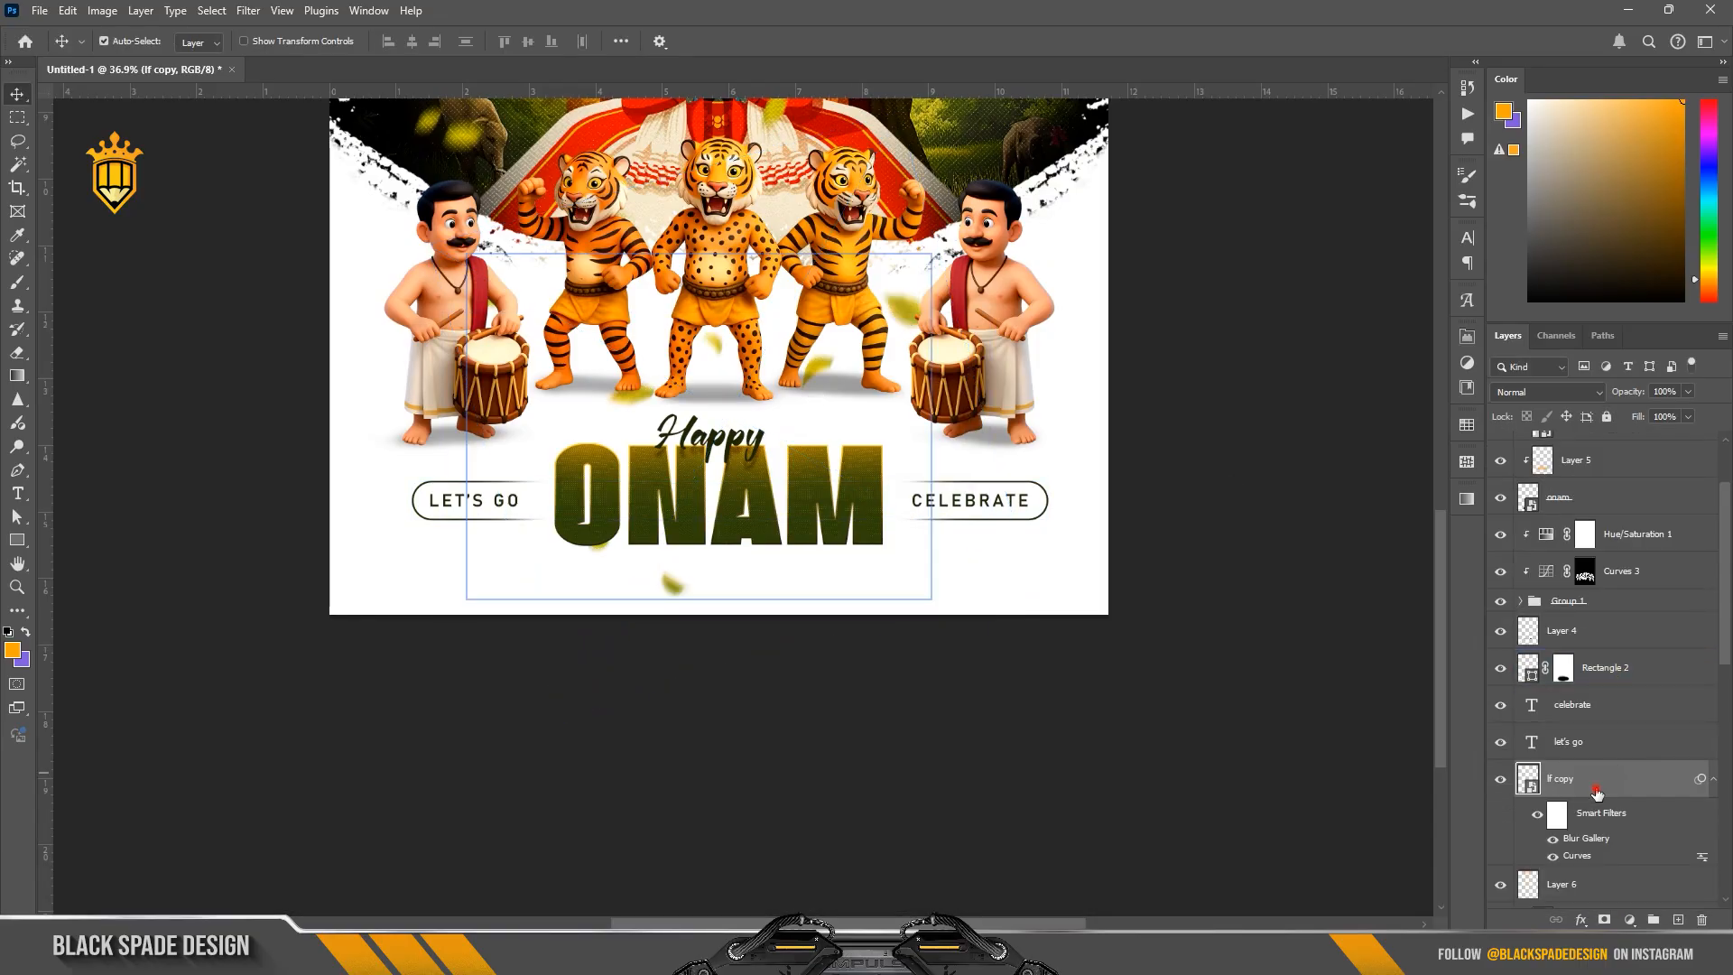
pyautogui.moveTo(1596, 792); pyautogui.dragTo(1570, 494)
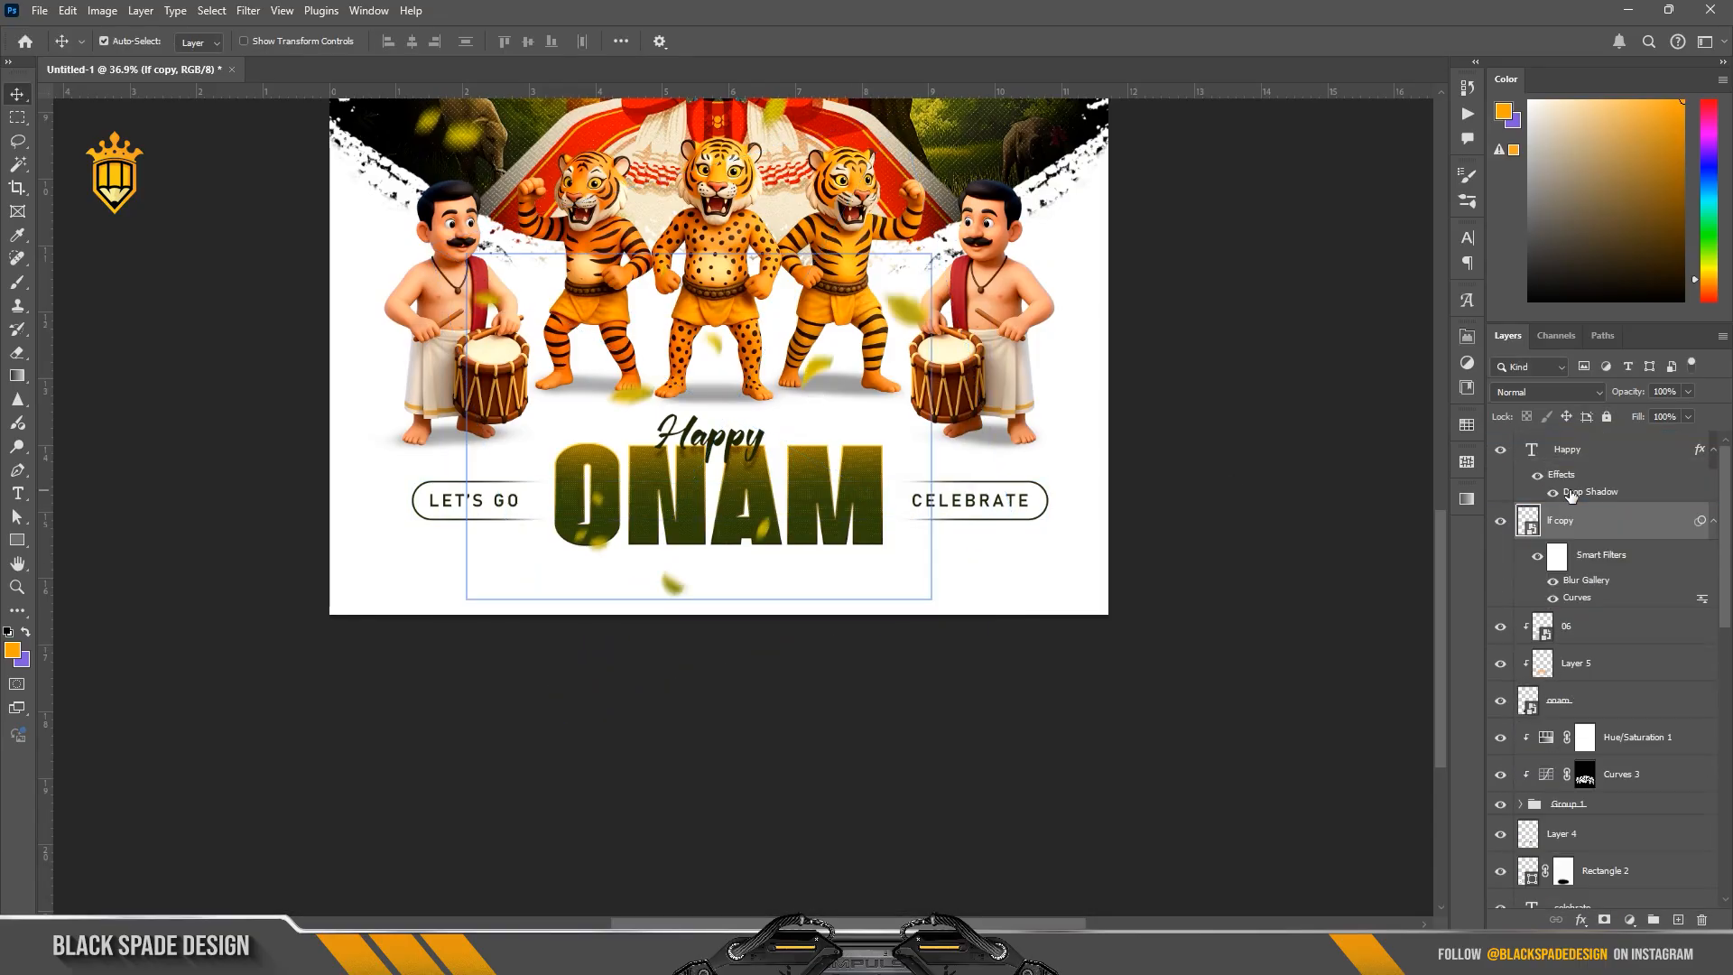
pyautogui.click(1570, 494)
# Step: Scale the leaves copy to 201.47%, shift it slightly left around the ONAM title, and commit the transform
pyautogui.scroll(2, 683, 552)
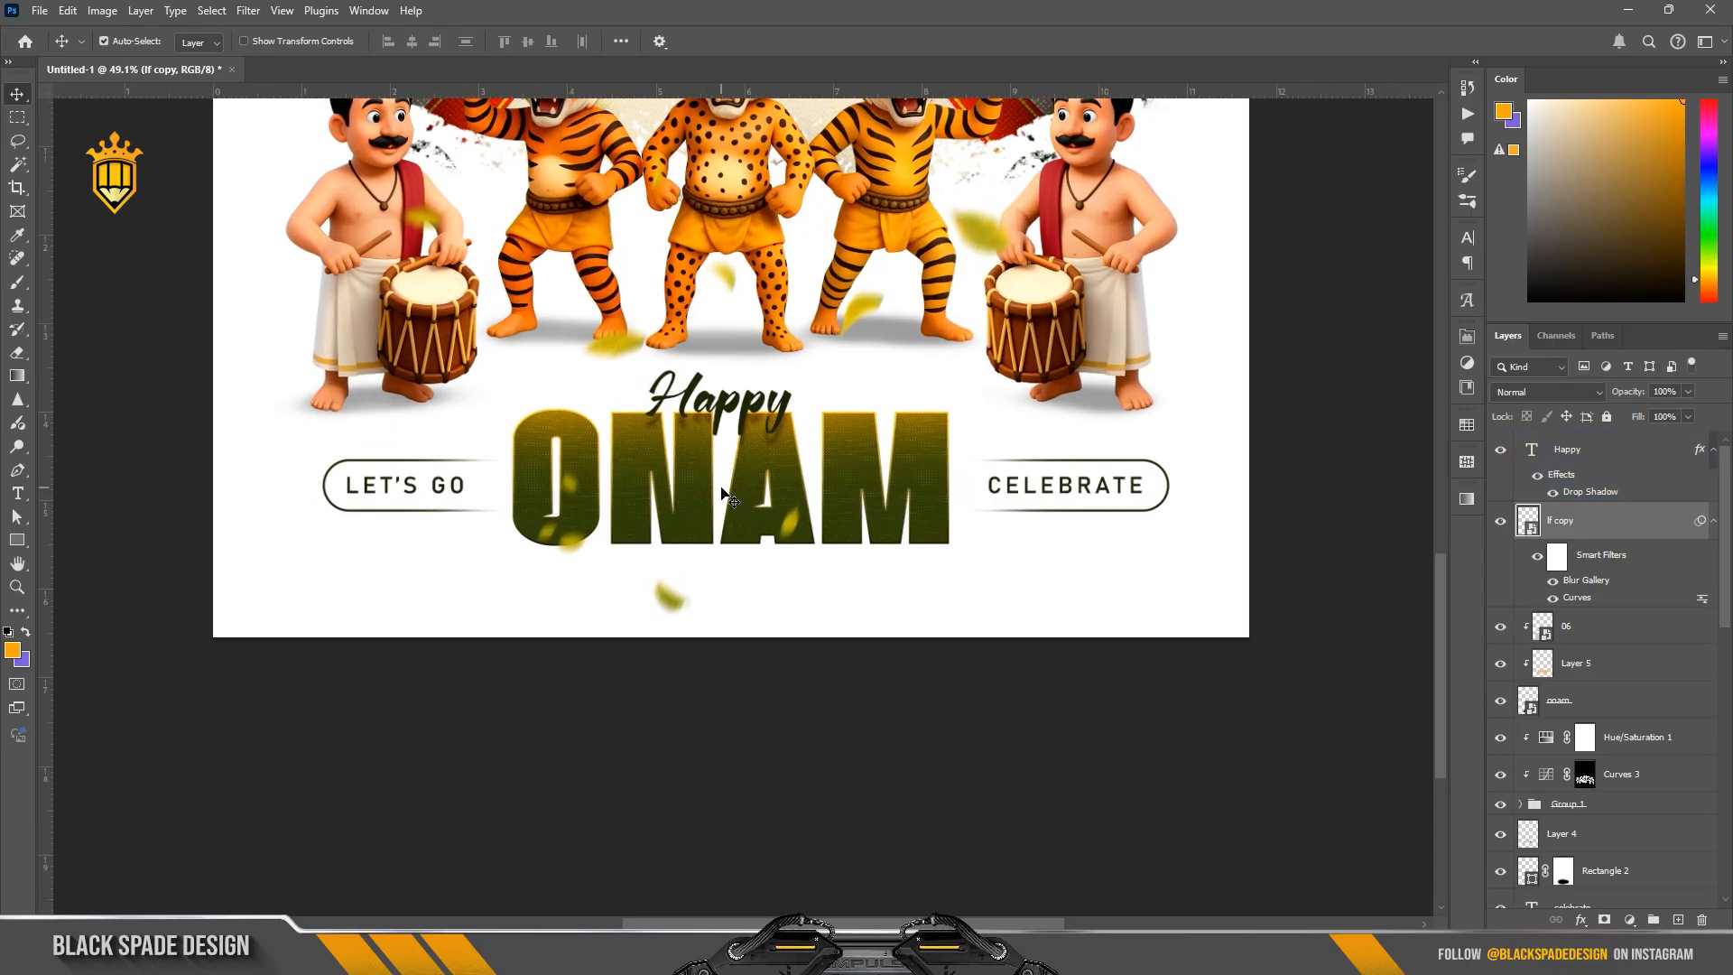
pyautogui.hotkey('ctrl', 't')
pyautogui.click(885, 359)
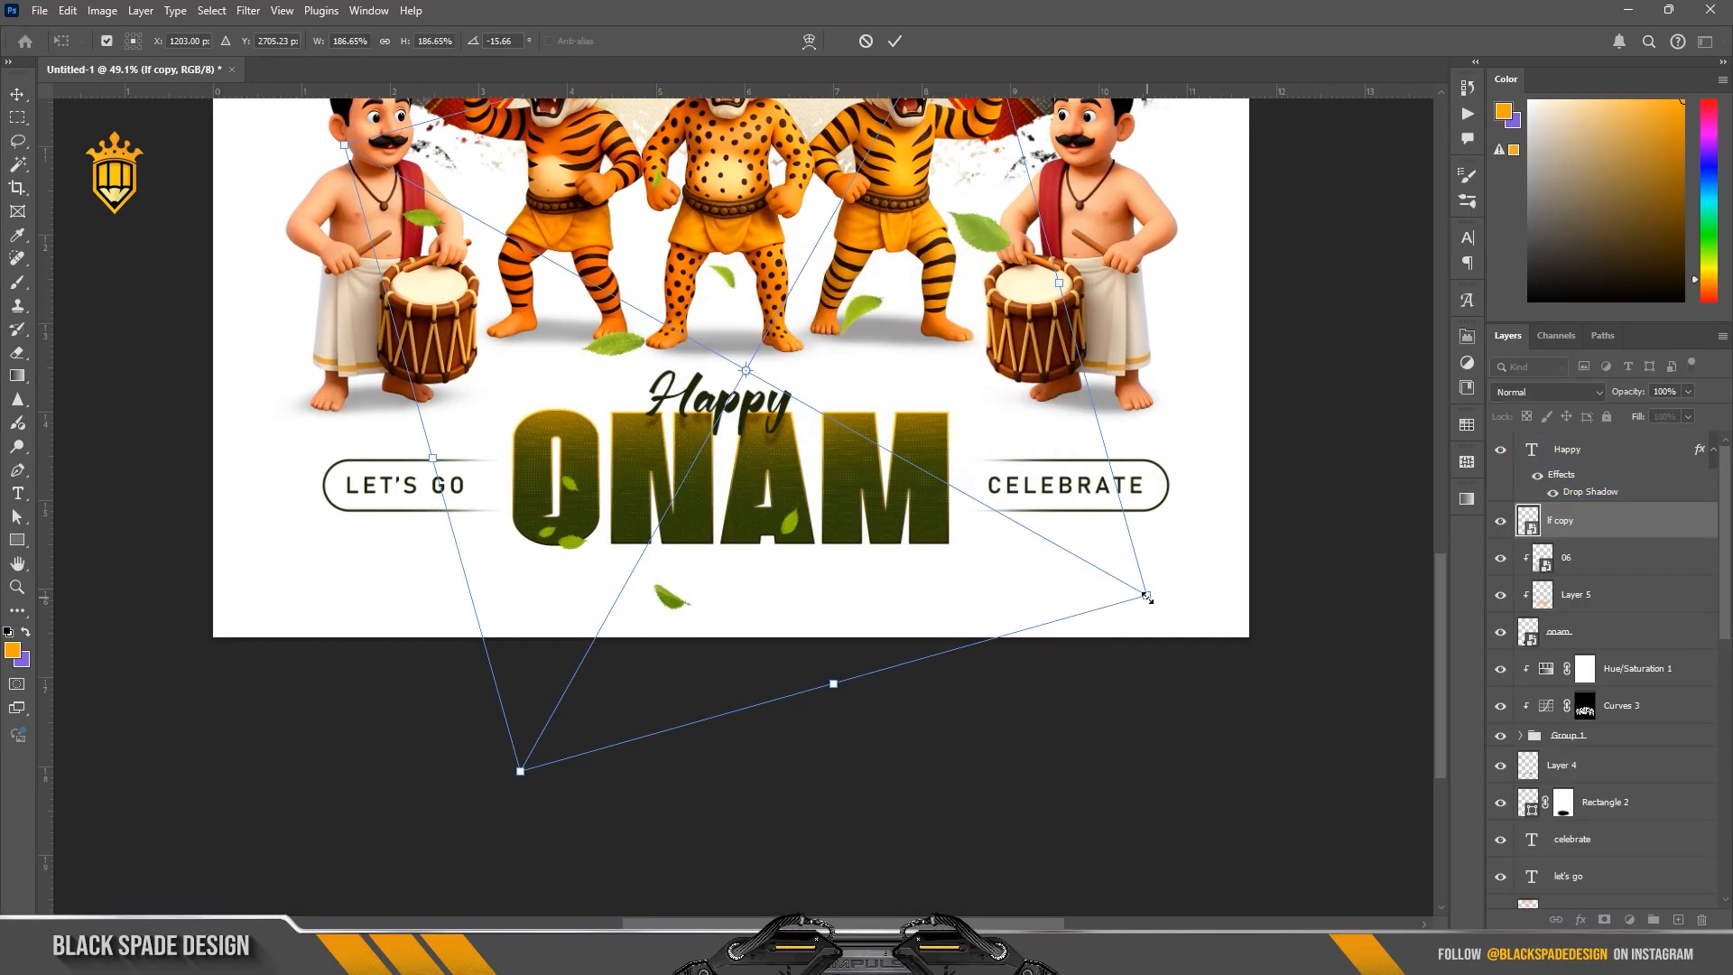
pyautogui.moveTo(1147, 597); pyautogui.dragTo(1177, 614)
pyautogui.moveTo(894, 507); pyautogui.dragTo(856, 502)
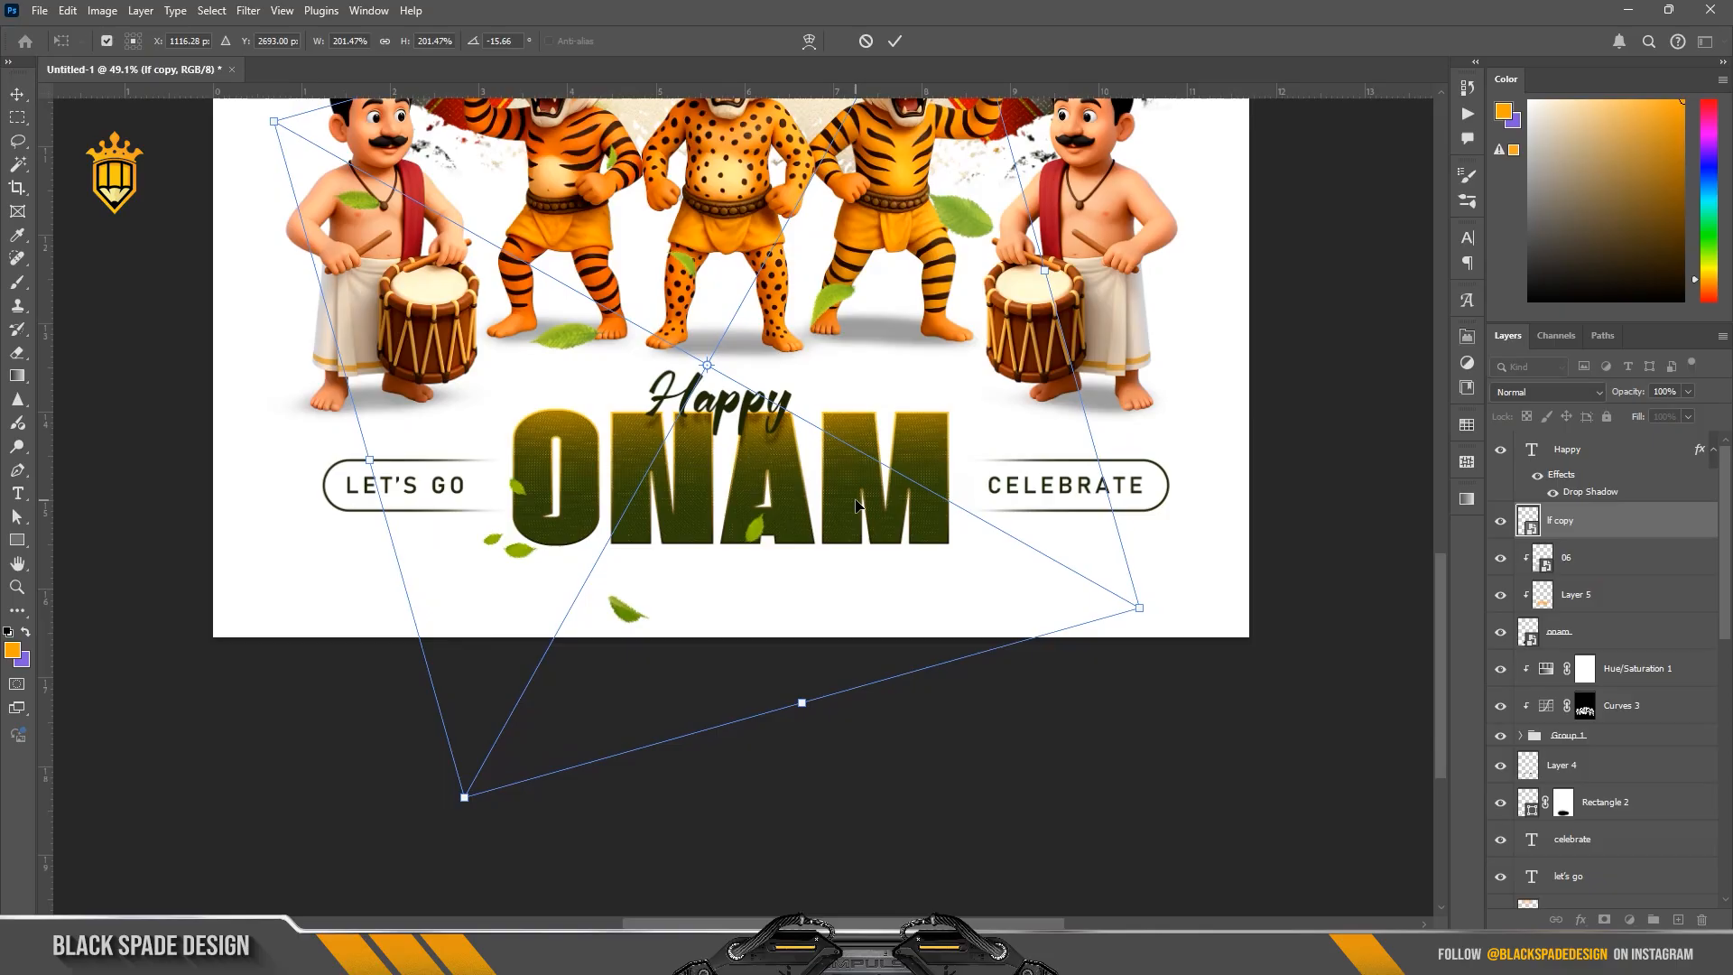
pyautogui.press('Return')
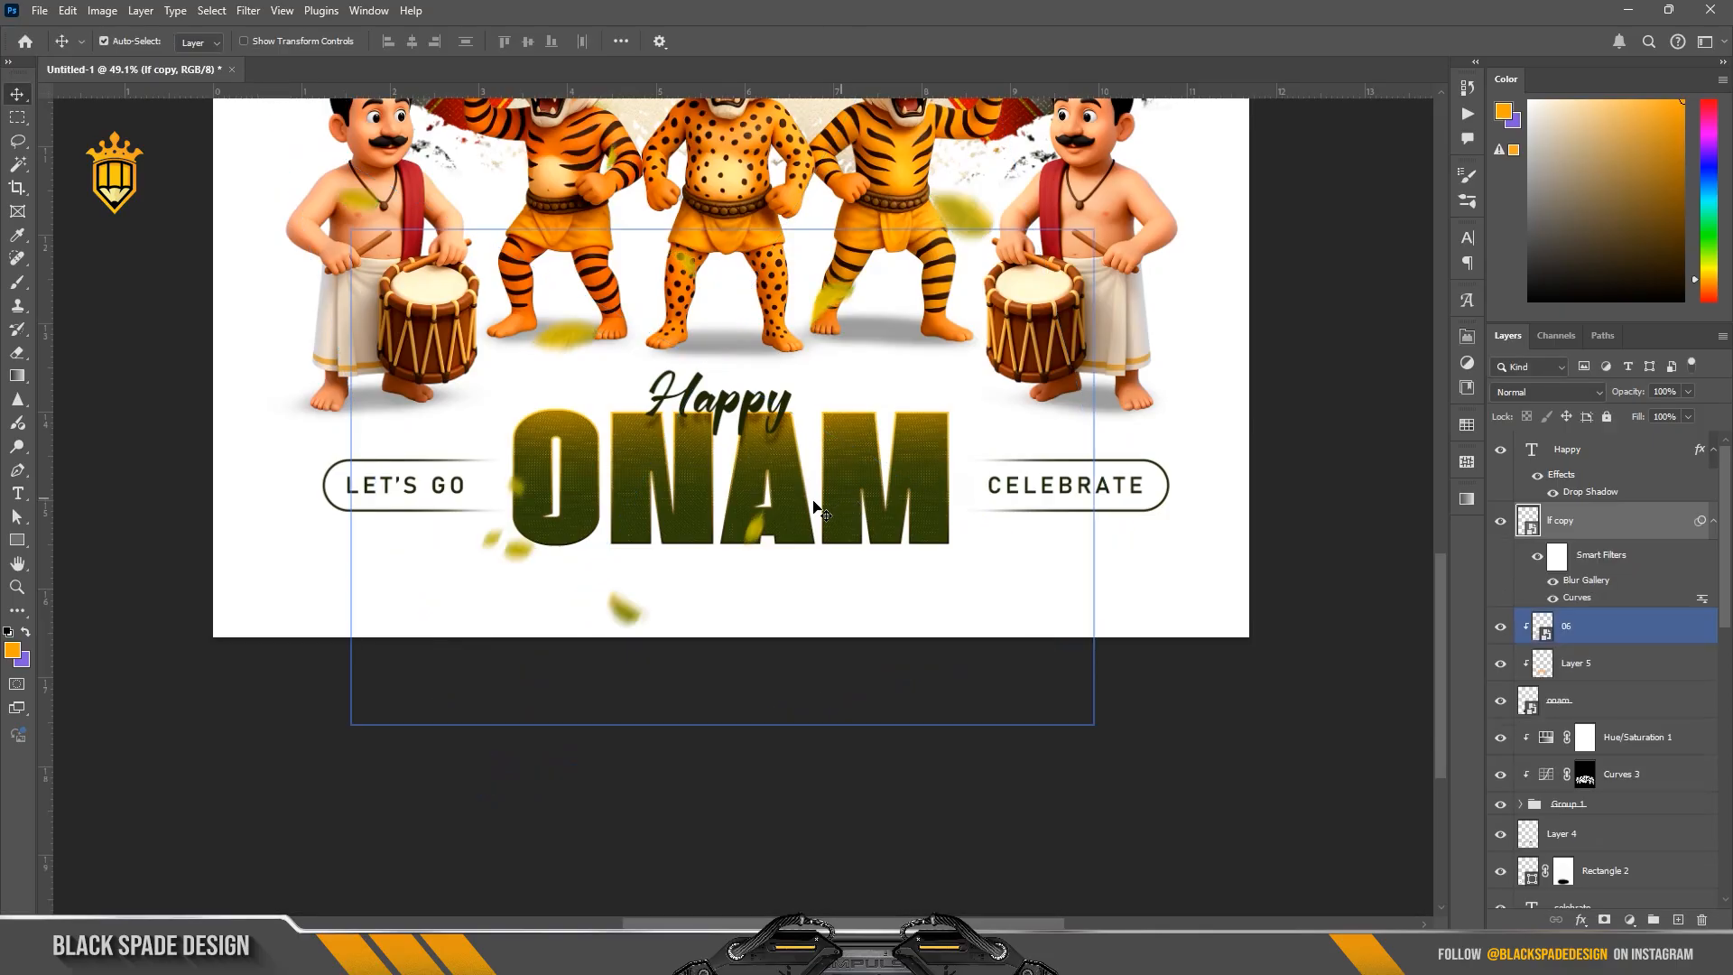
# Step: Add a layer mask to the leaves copy and paint black at size 400 to hide leaves over the dancers and drummers
pyautogui.scroll(-2, 809, 495)
pyautogui.moveTo(810, 495); pyautogui.dragTo(810, 536)
pyautogui.click(1603, 920)
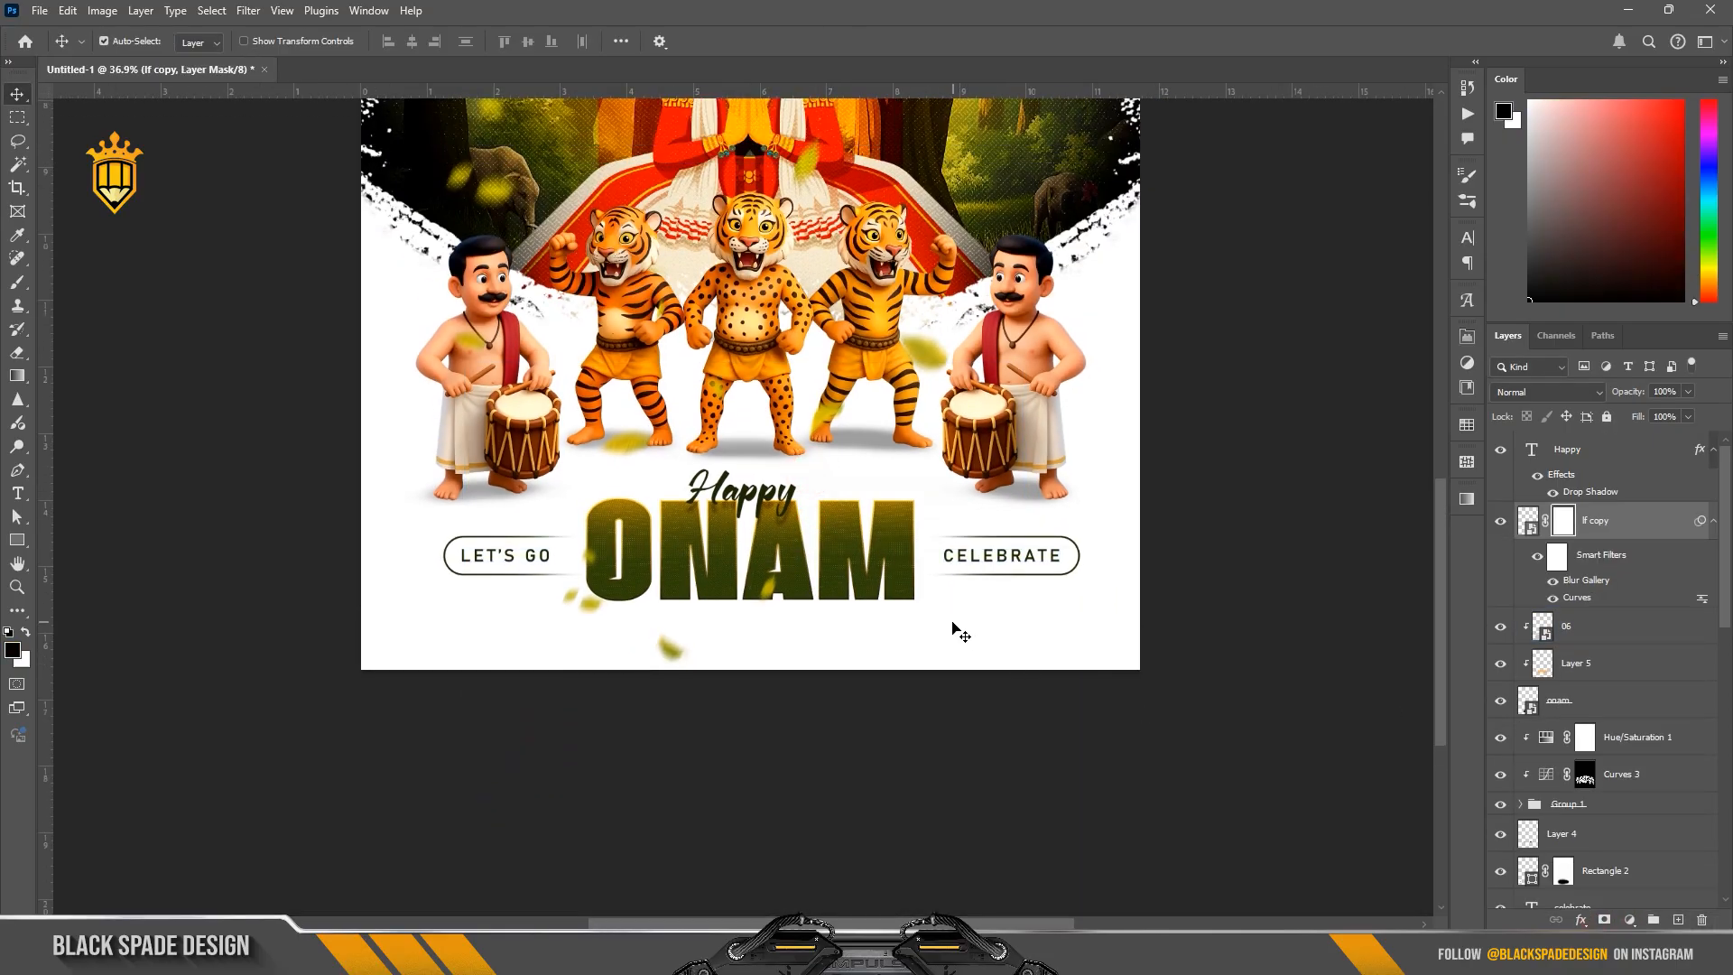
pyautogui.scroll(-1, 956, 631)
pyautogui.press('b')
pyautogui.moveTo(517, 428)
pyautogui.mouseDown()
pyautogui.moveTo(578, 469)
pyautogui.moveTo(787, 500)
pyautogui.moveTo(828, 542)
pyautogui.mouseUp()
pyautogui.scroll(3, 814, 495)
pyautogui.scroll(2, 814, 496)
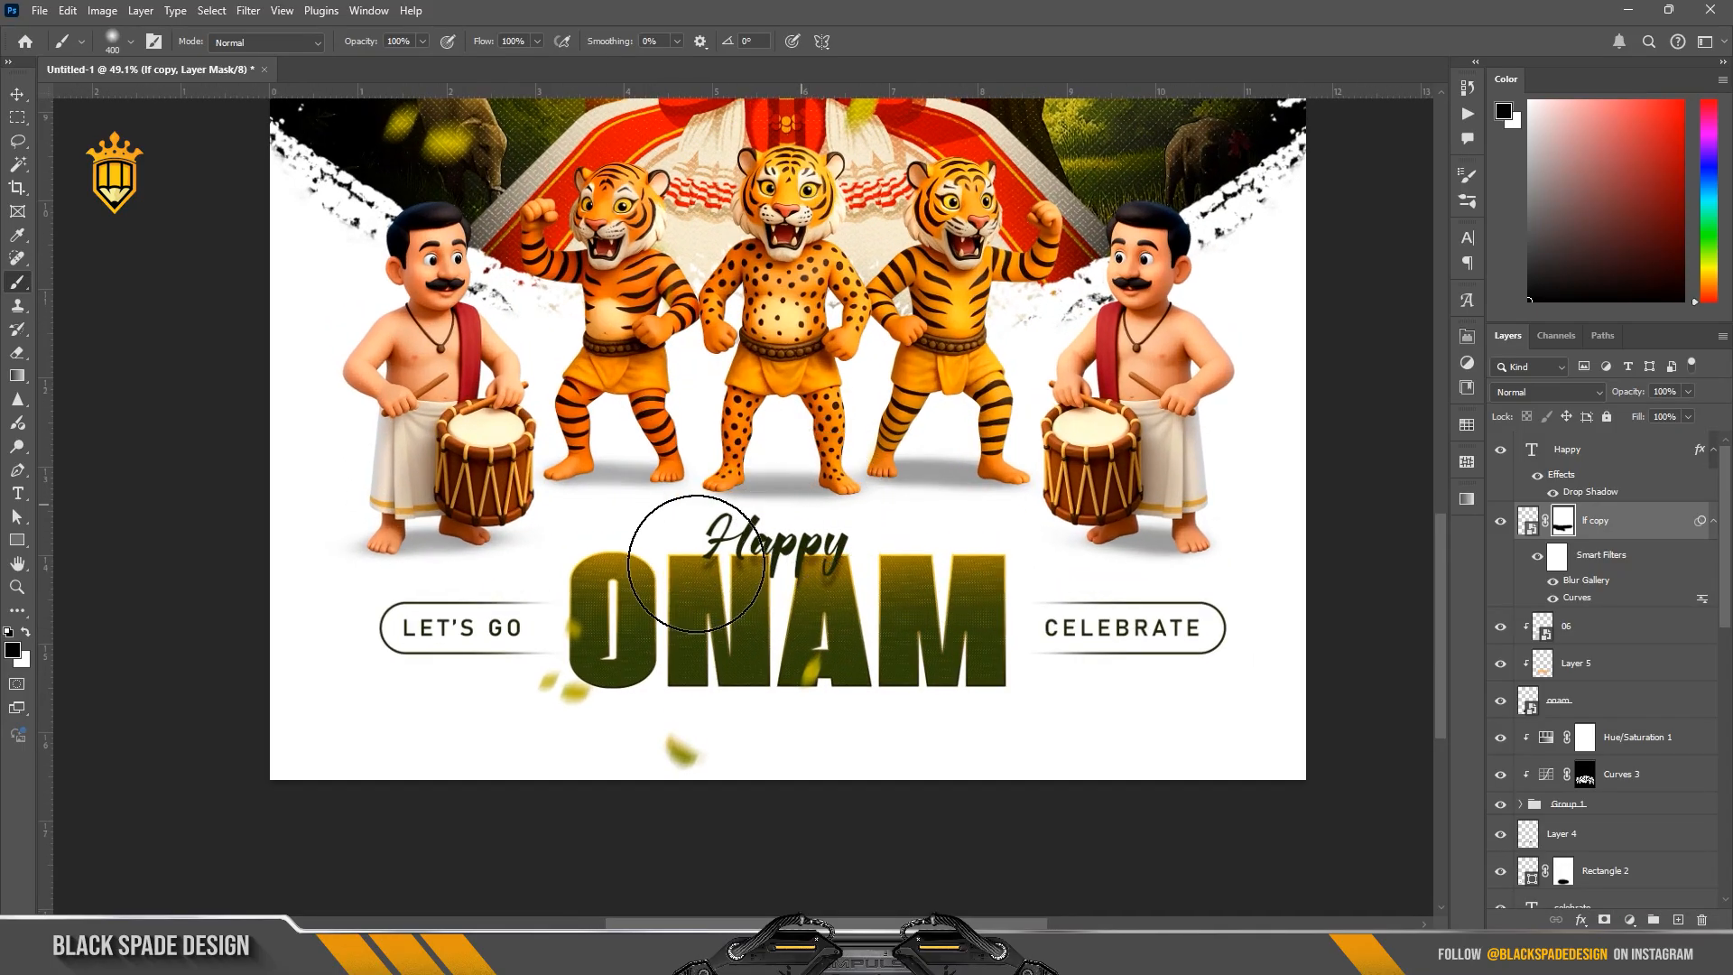
pyautogui.scroll(-1, 623, 548)
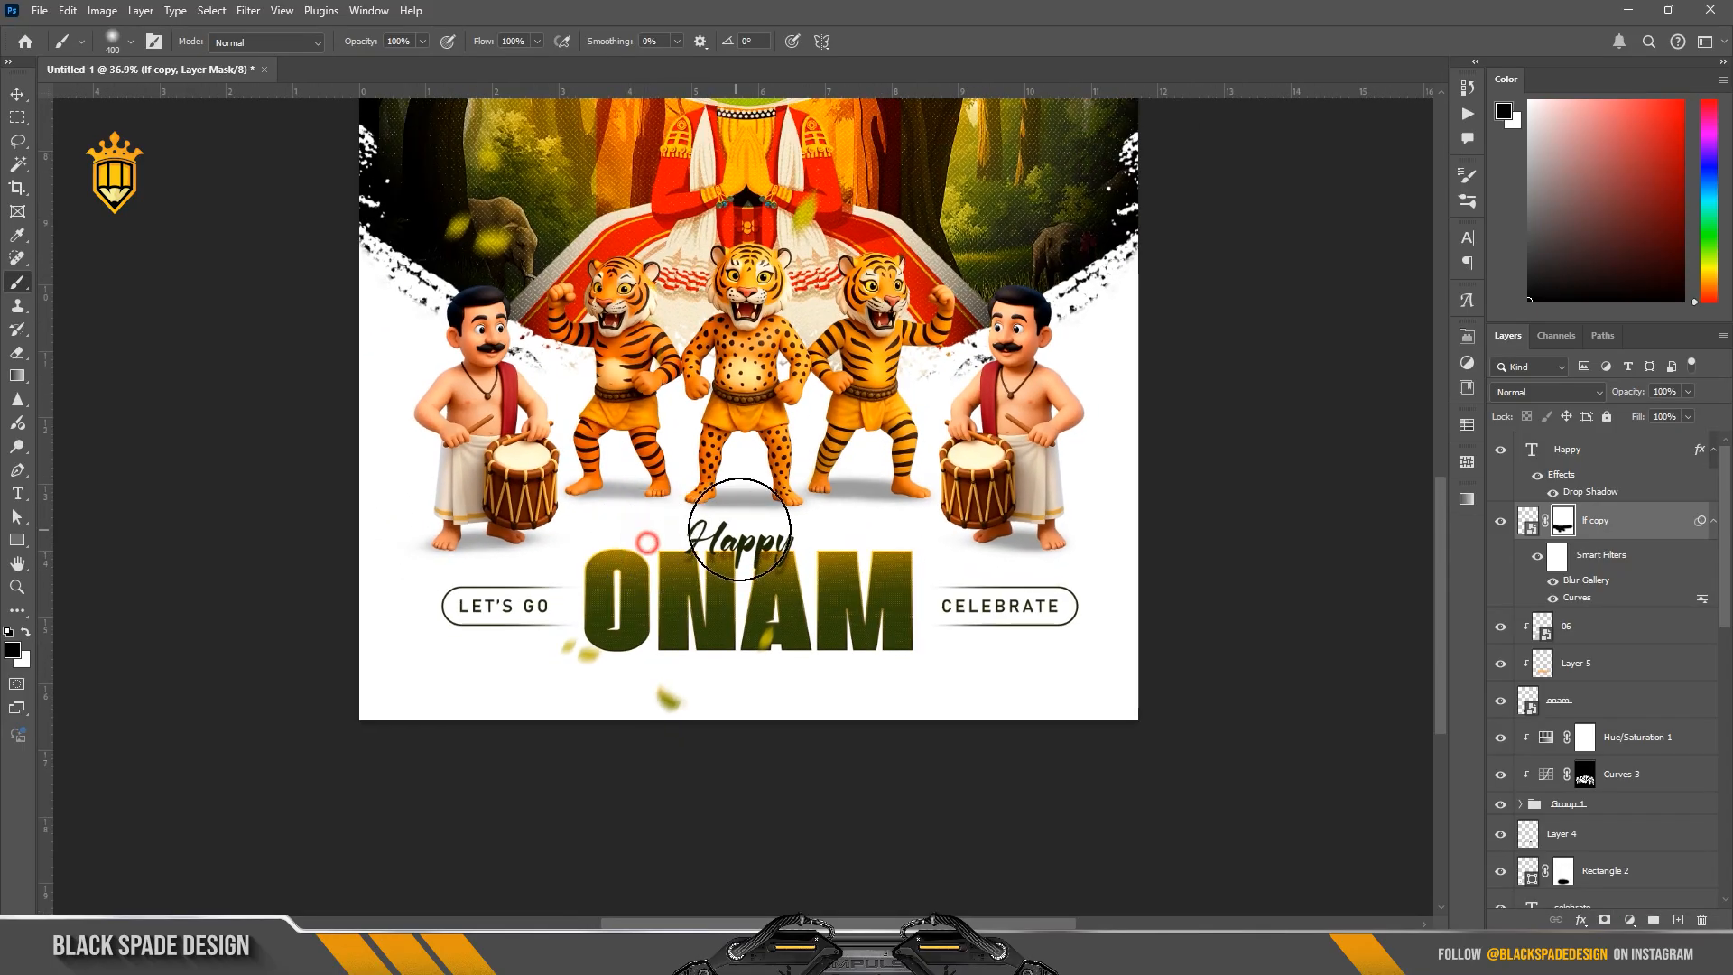
pyautogui.scroll(-1, 679, 523)
pyautogui.moveTo(797, 596); pyautogui.dragTo(790, 757)
pyautogui.scroll(-3, 1584, 778)
pyautogui.click(1583, 778)
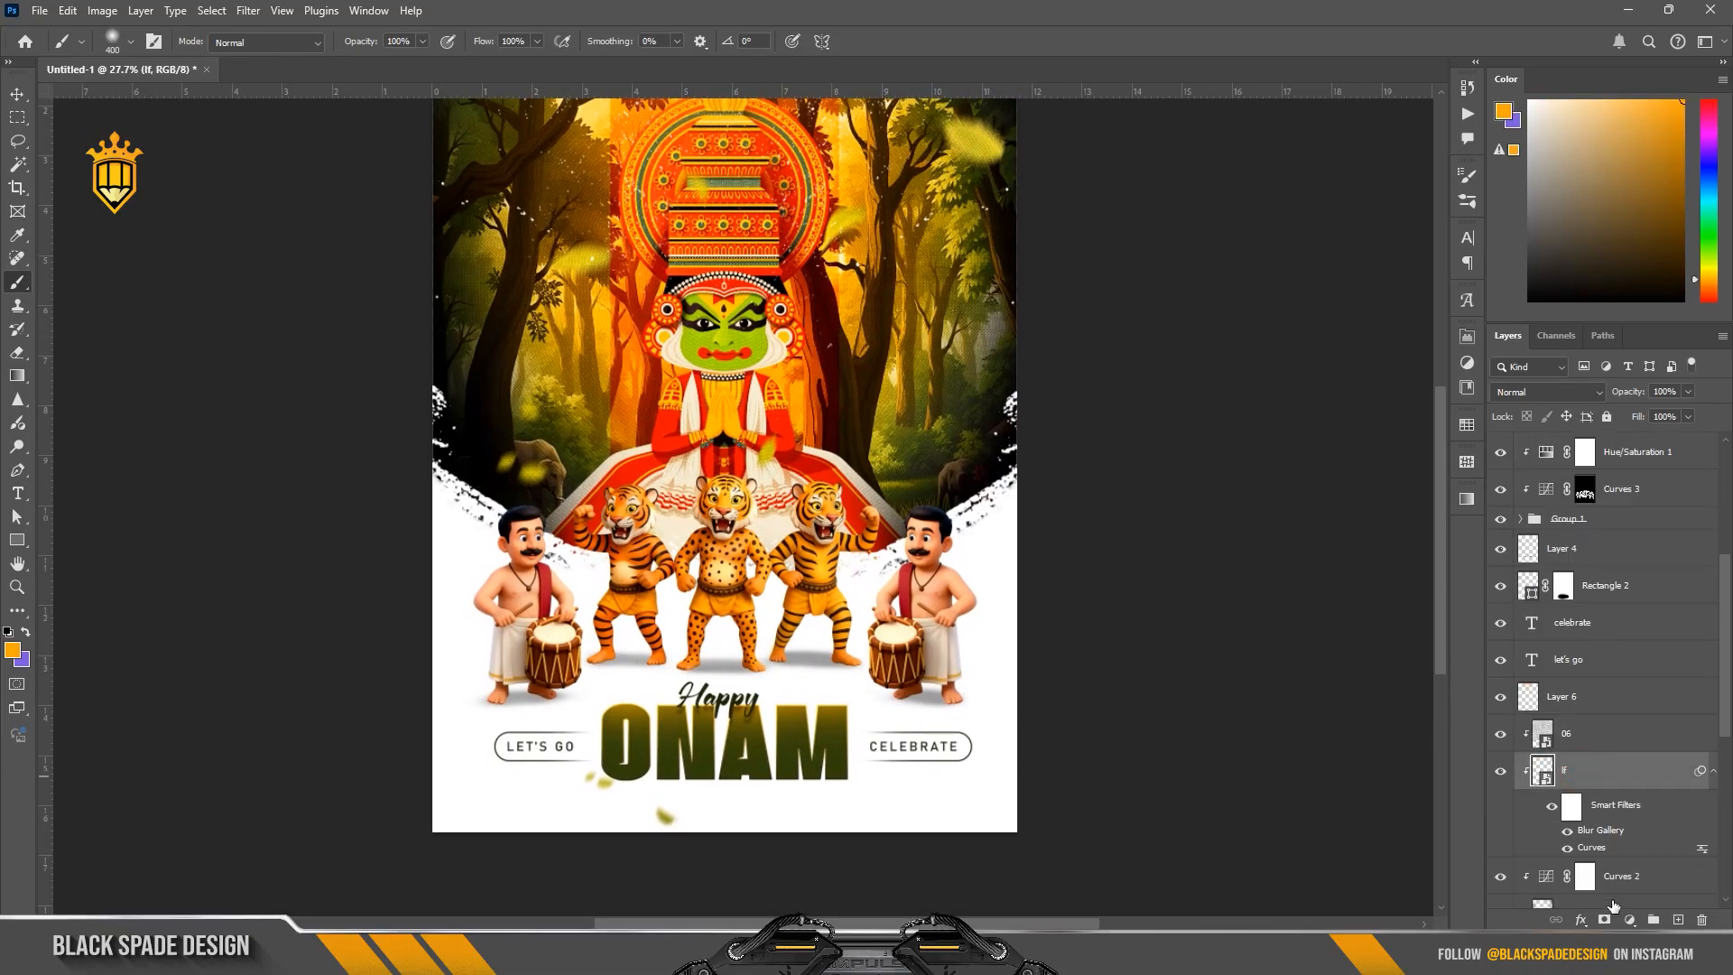
pyautogui.scroll(1, 593, 372)
pyautogui.scroll(1, 704, 446)
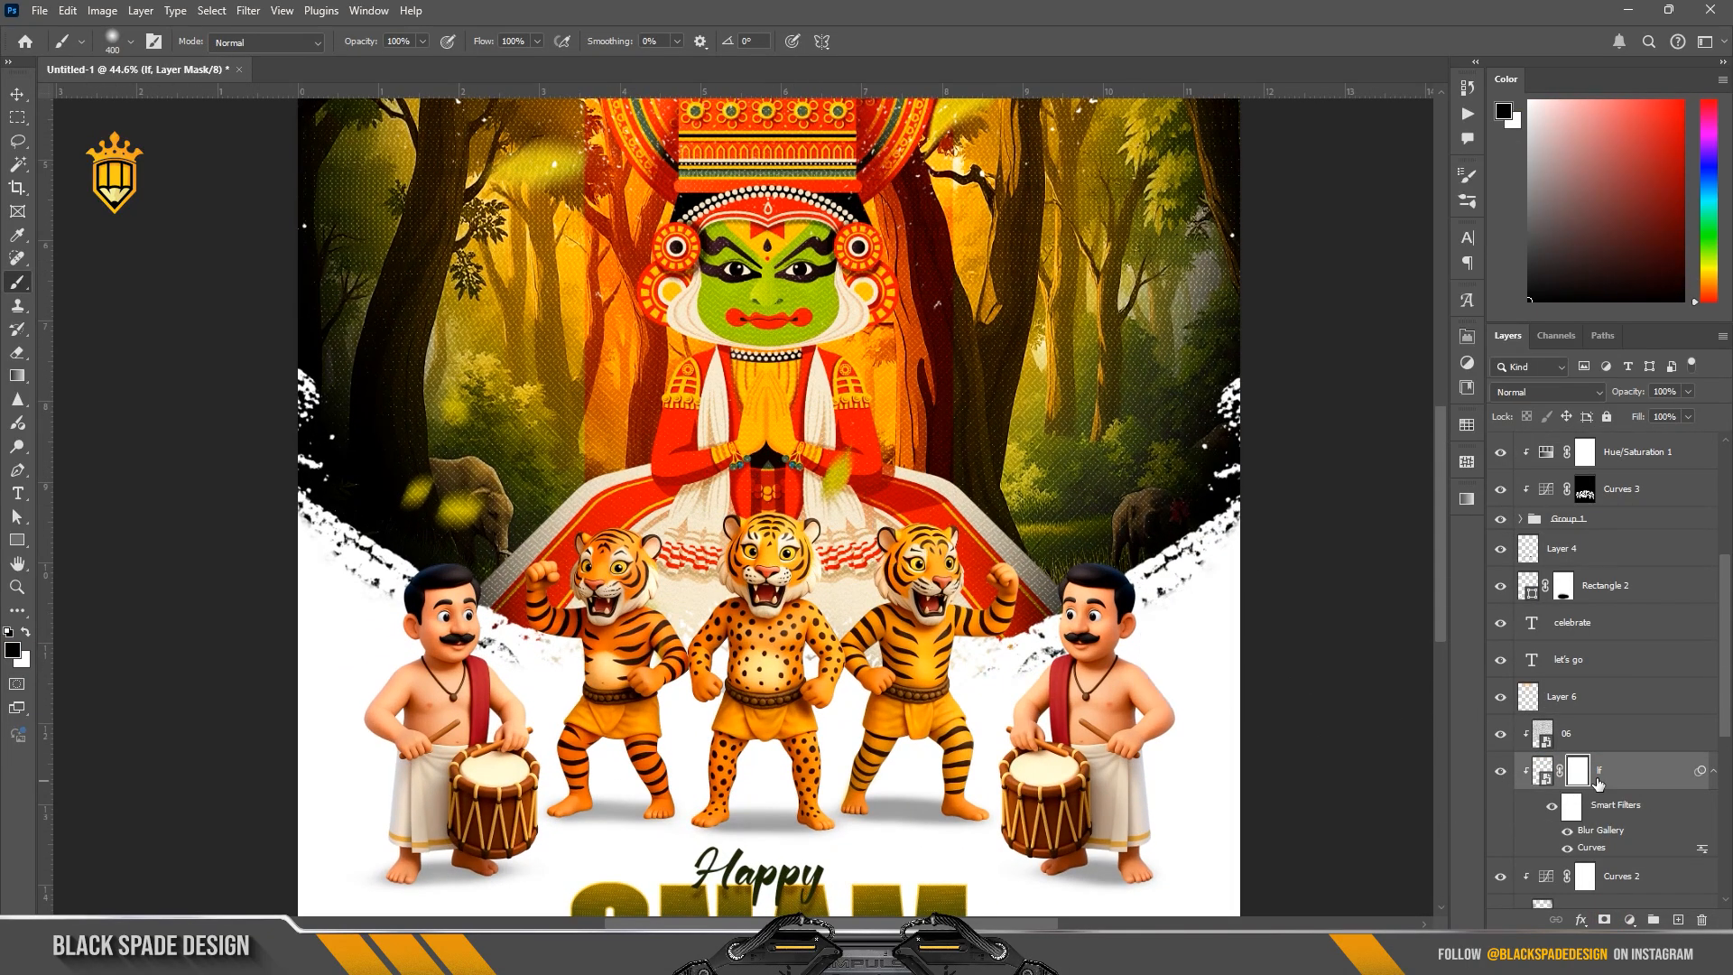
pyautogui.scroll(-3, 1611, 774)
pyautogui.rightClick(1577, 558)
pyautogui.click(1604, 611)
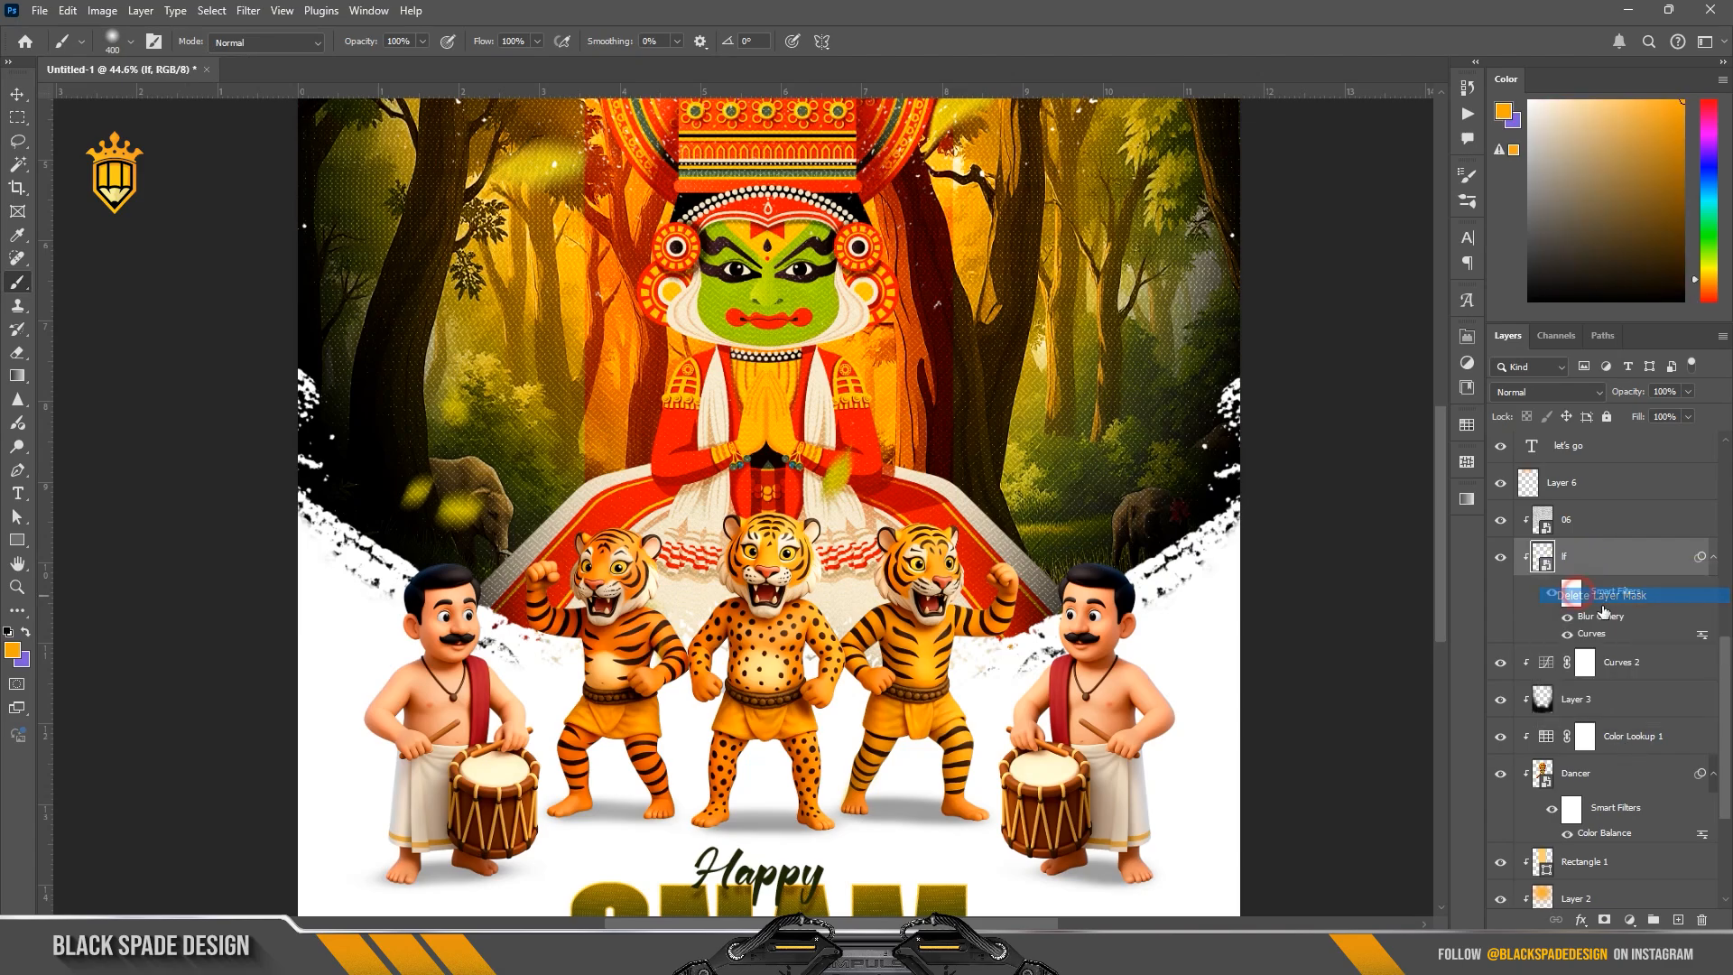
# Step: Move the original leaves layer below the Dancer layer, above Rectangle 1, keeping it clipped
pyautogui.moveTo(1586, 571); pyautogui.dragTo(1589, 834)
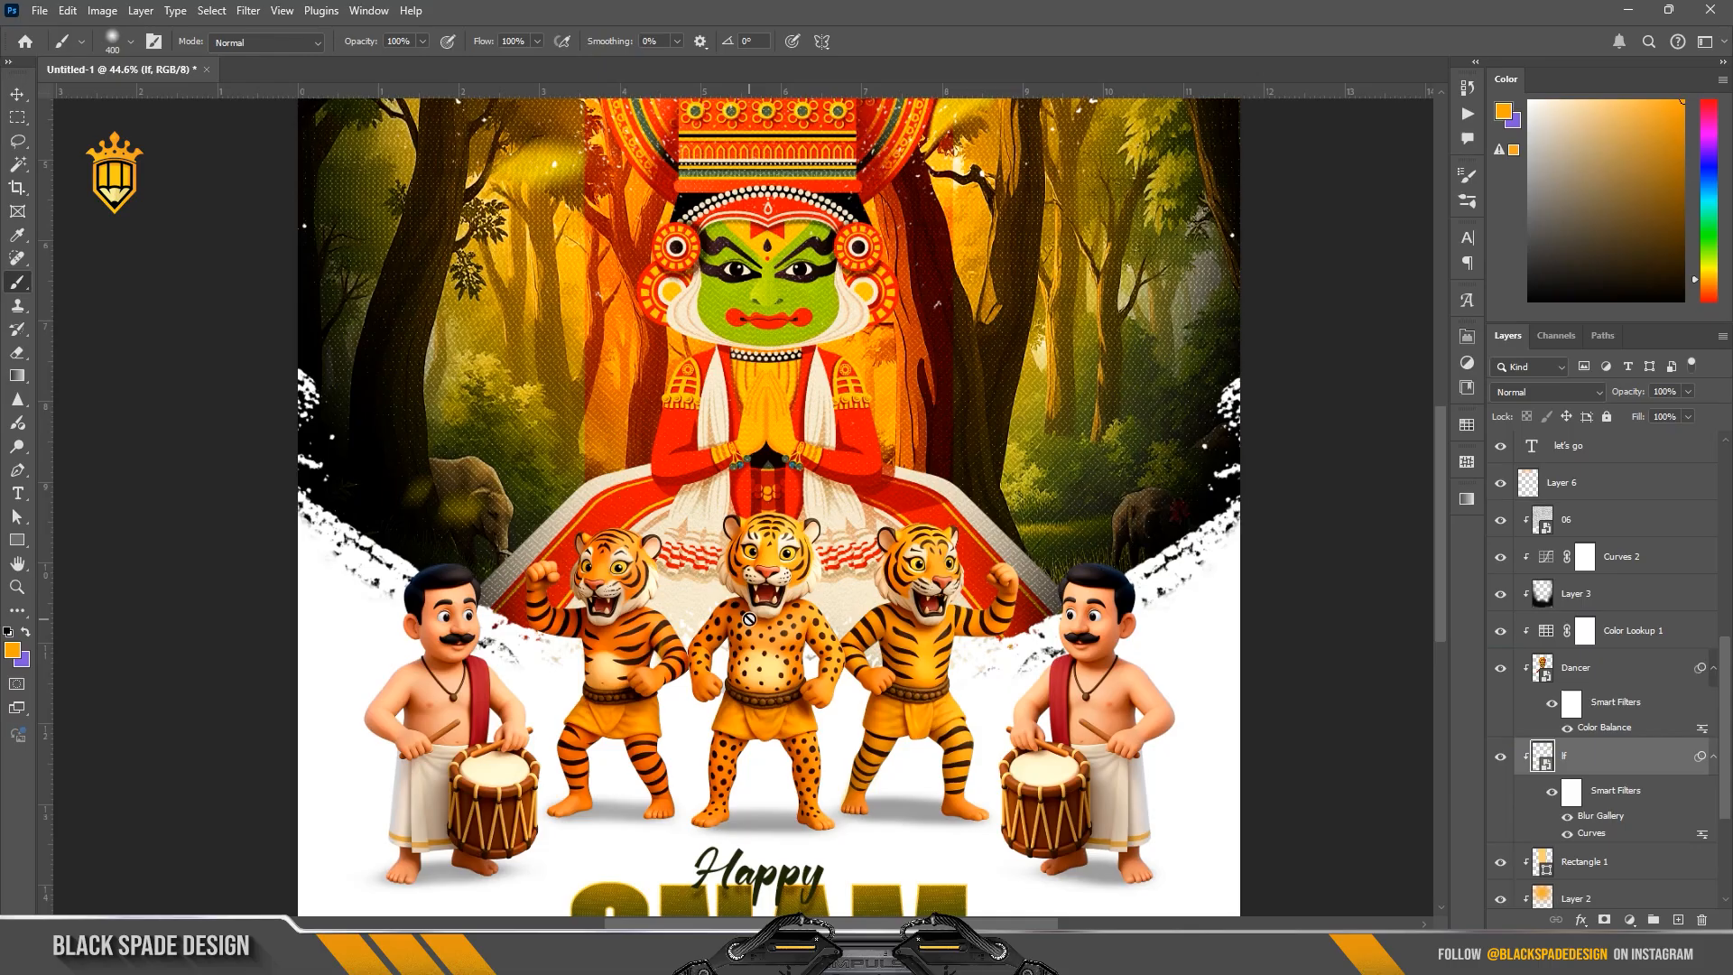
pyautogui.scroll(-5, 749, 619)
pyautogui.scroll(1, 799, 523)
# Step: Examine the poster's overall composition, from the forest leaves behind the Kathakali dancer to the ONAM title
pyautogui.press('space')
pyautogui.moveTo(799, 503); pyautogui.dragTo(784, 421)
pyautogui.press('v')
pyautogui.click(787, 483)
pyautogui.scroll(-4, 785, 482)
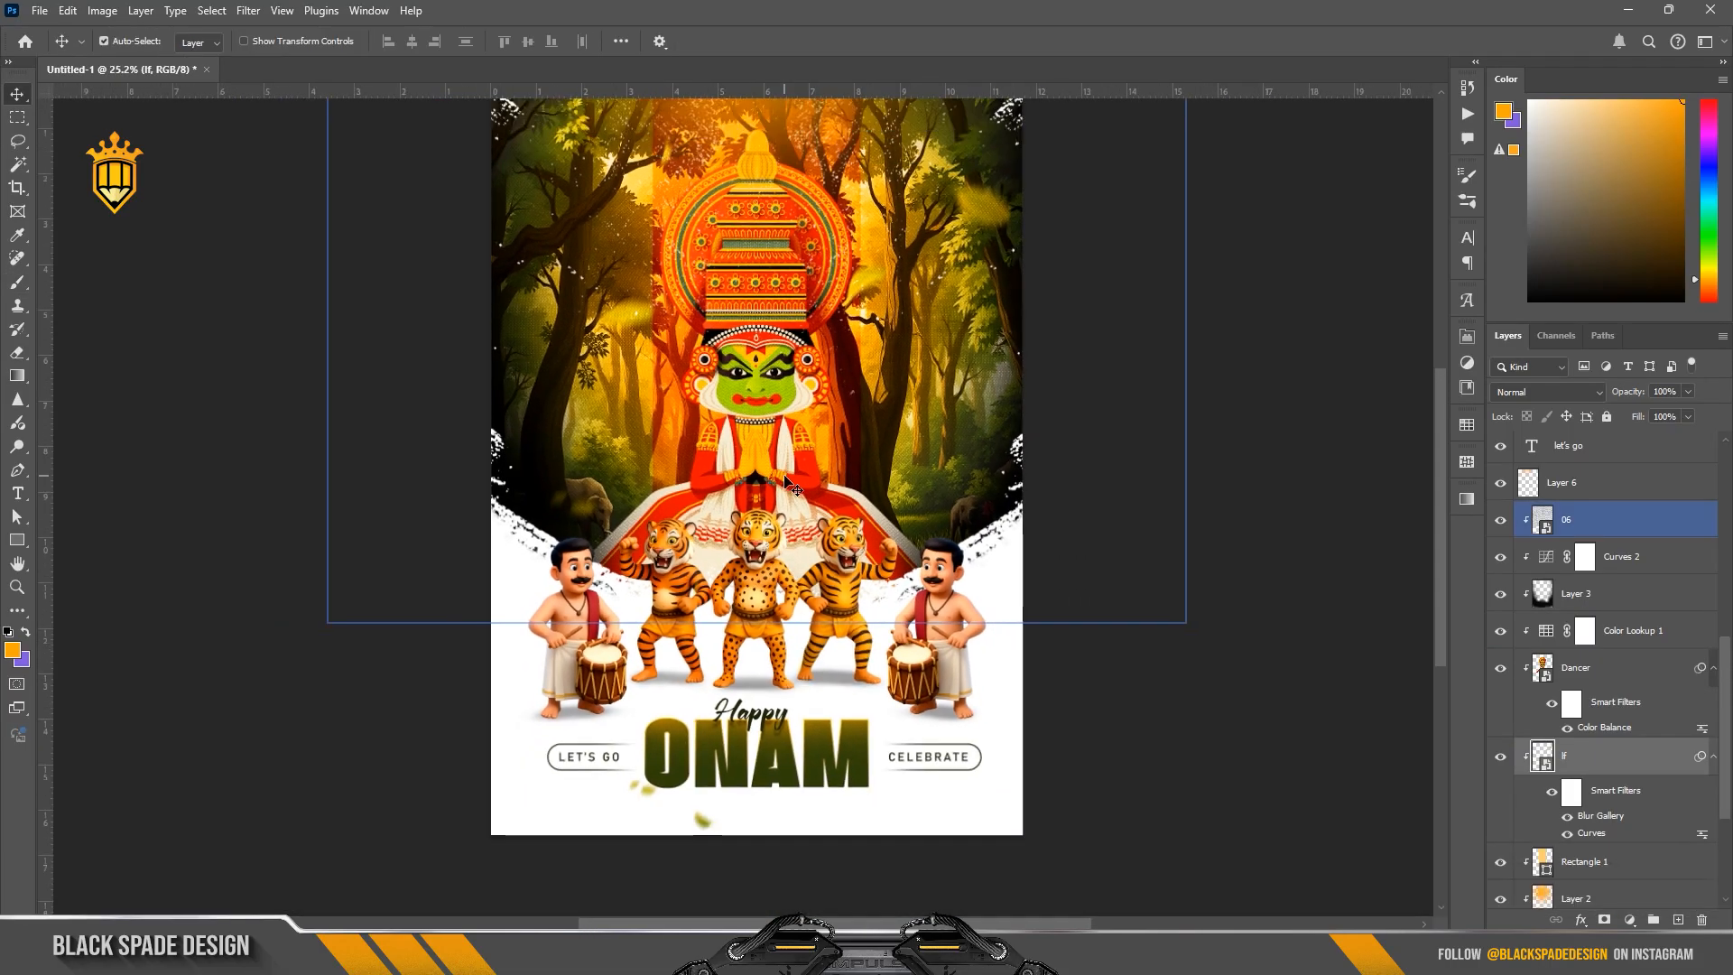
pyautogui.scroll(1, 781, 473)
pyautogui.press('space')
pyautogui.moveTo(780, 471); pyautogui.dragTo(733, 520)
pyautogui.scroll(2, 740, 499)
pyautogui.press('space')
pyautogui.press('z')
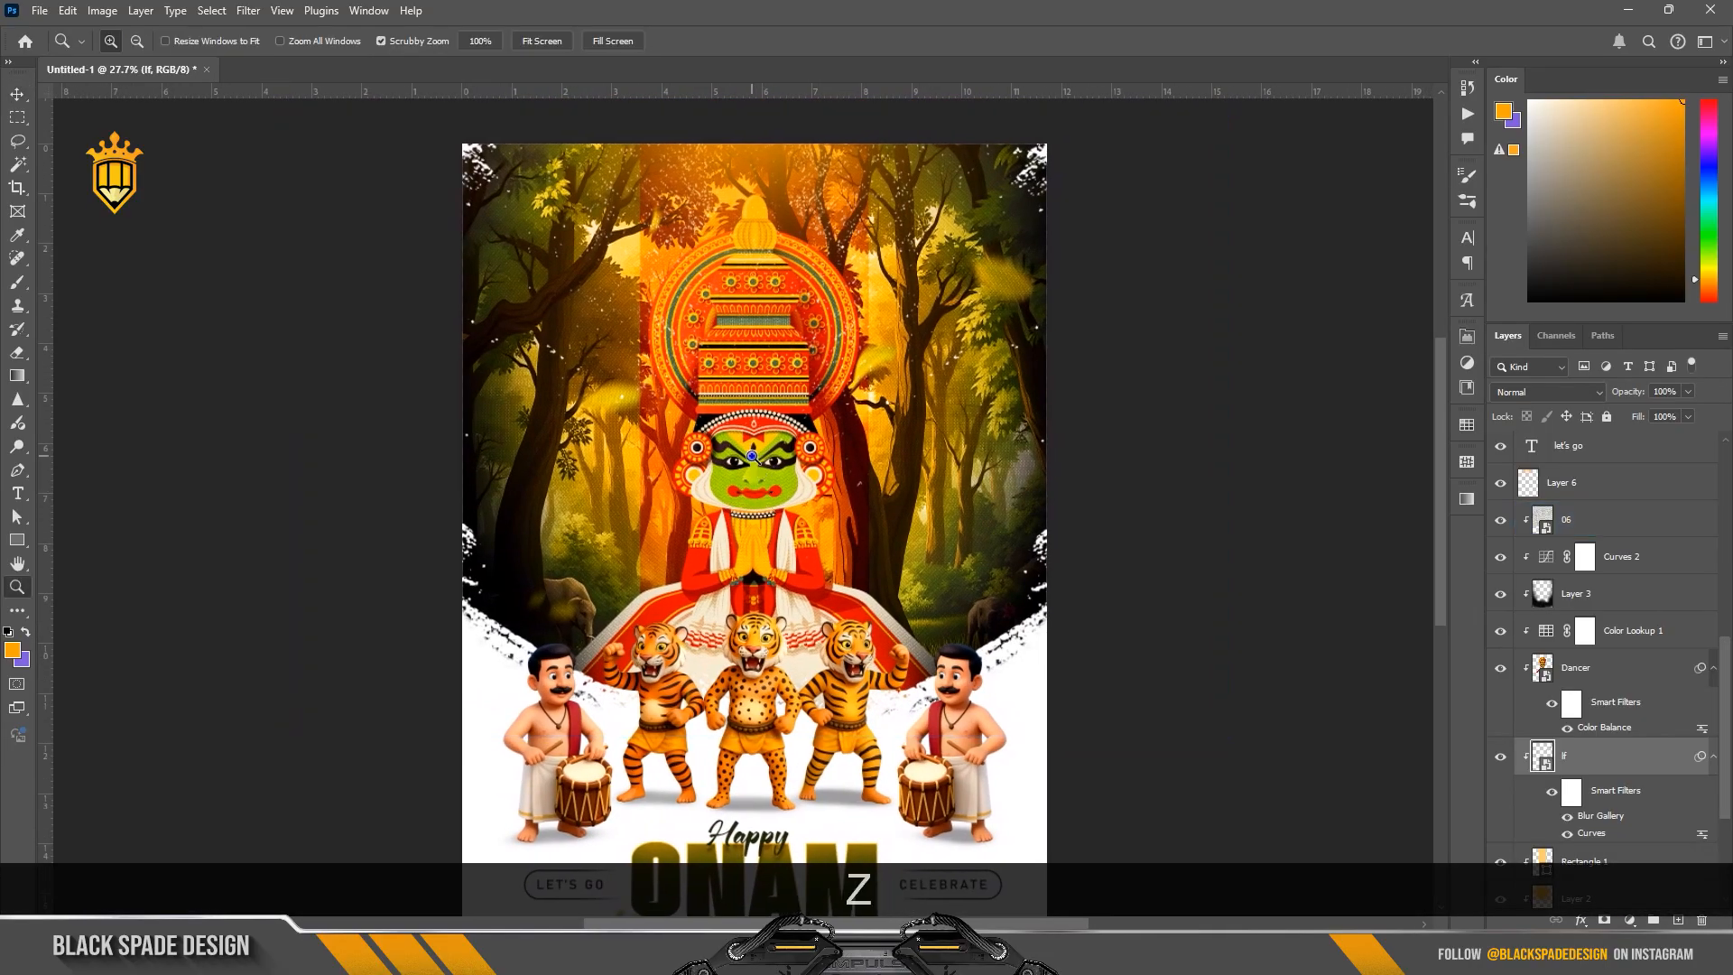
pyautogui.rightClick(766, 455)
pyautogui.click(778, 466)
pyautogui.press('v')
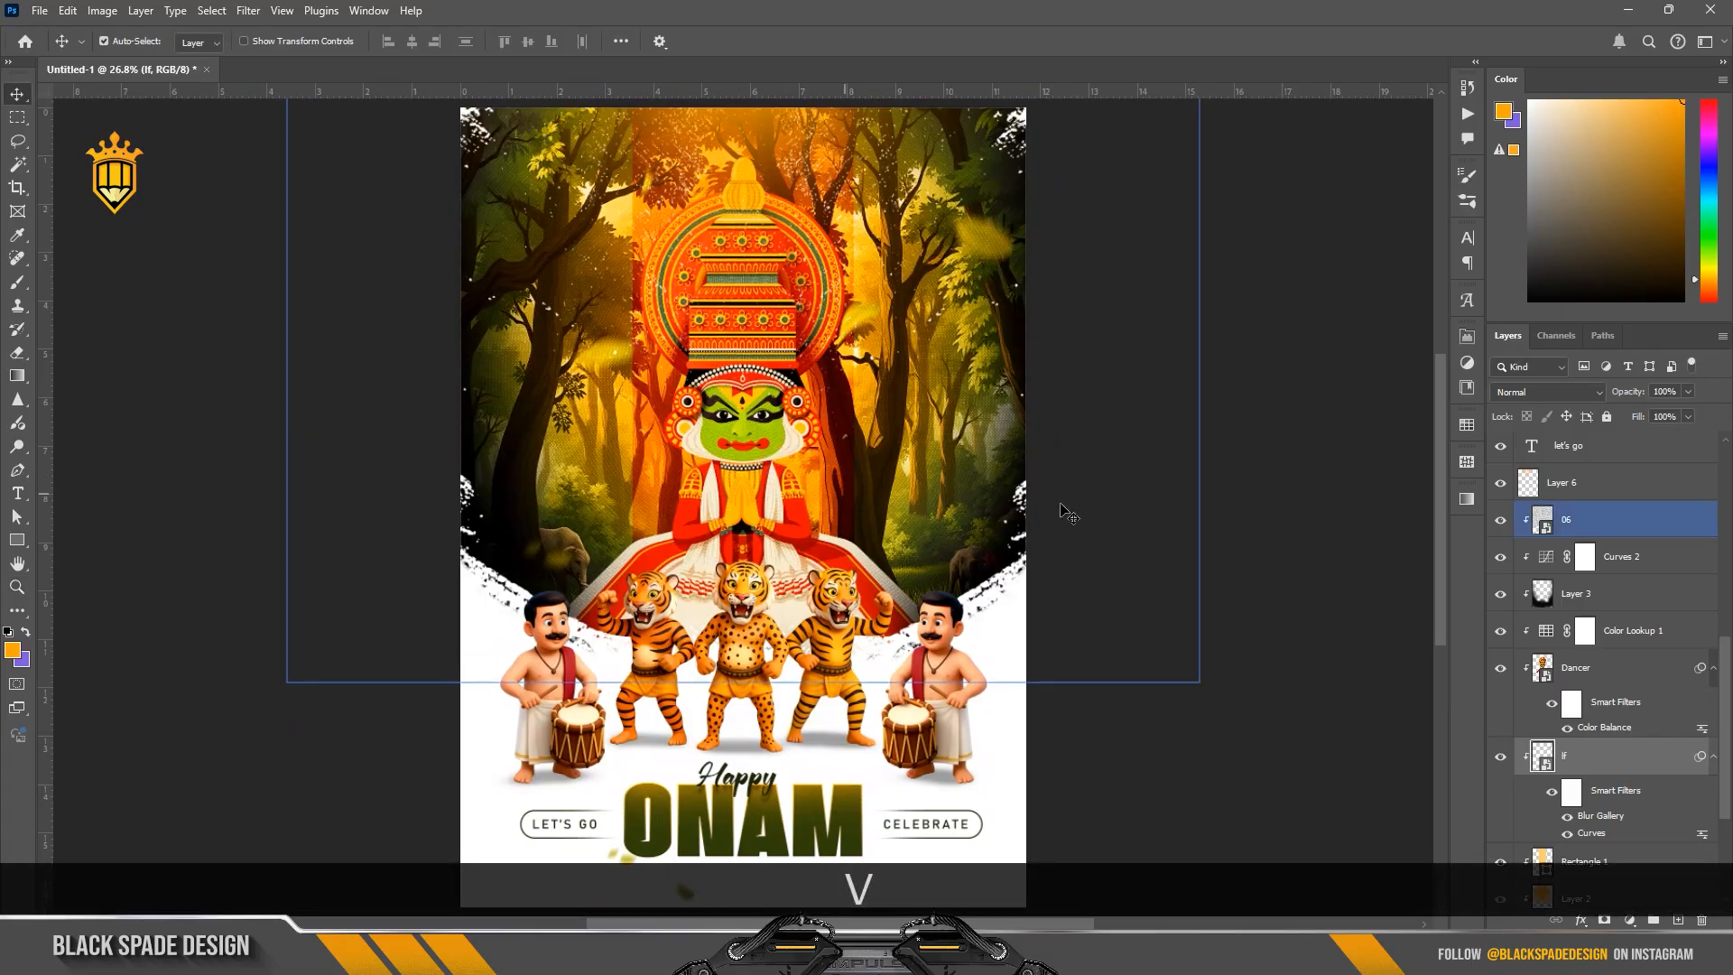